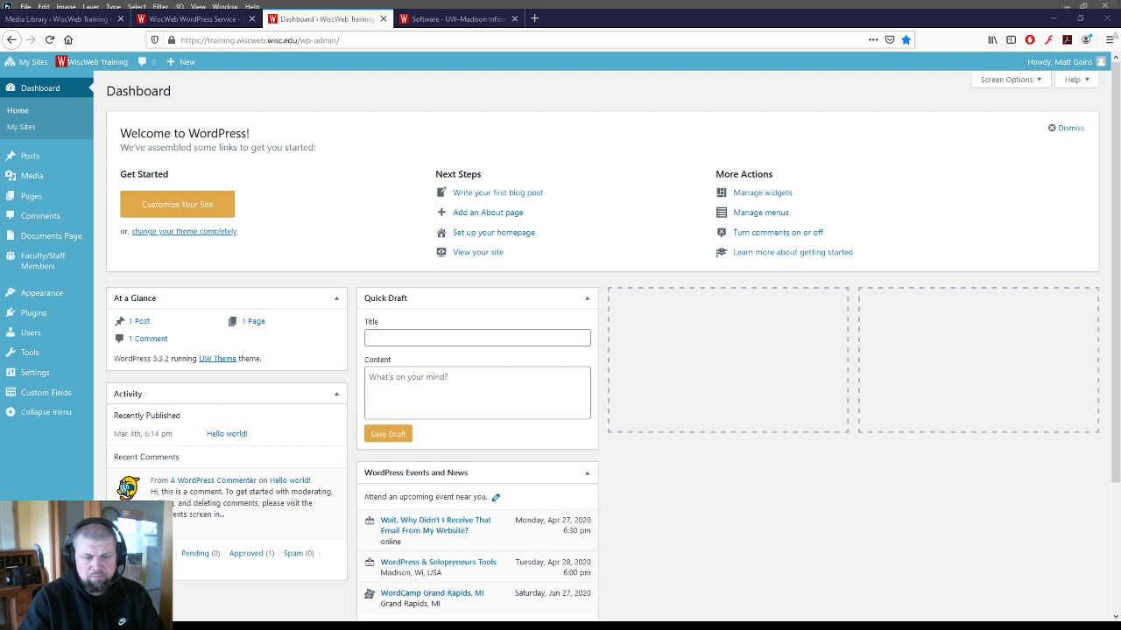
# - Glance at Photoshop, then return to Firefox's 'Software - UW-Madison' tab
pyautogui.hotkey('alt', 'Tab')
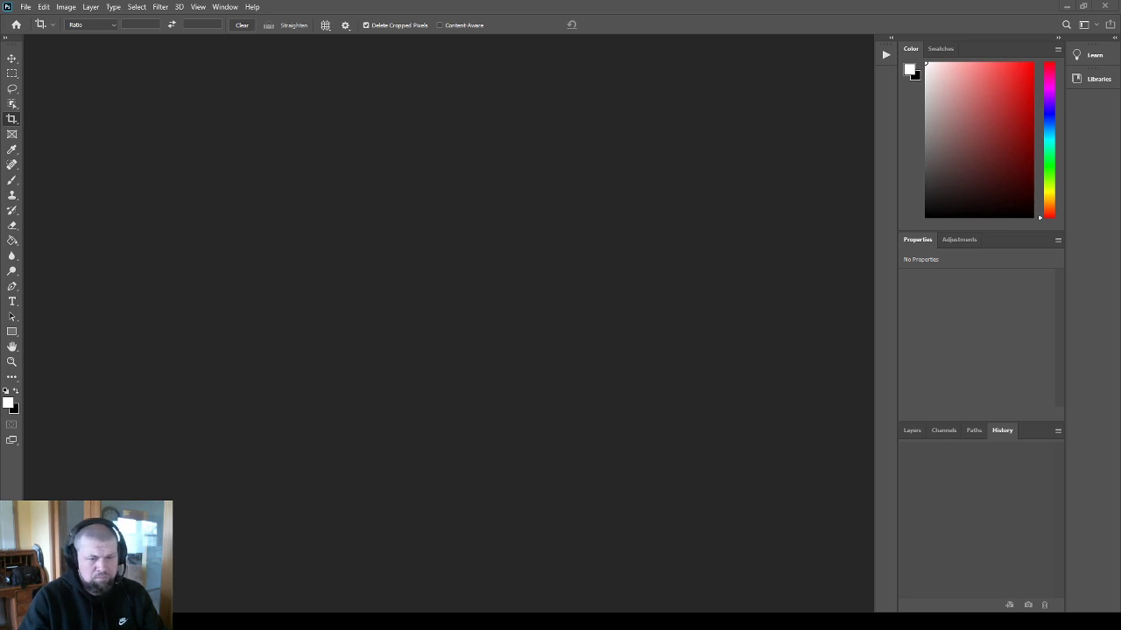
pyautogui.hotkey('alt', 'Tab')
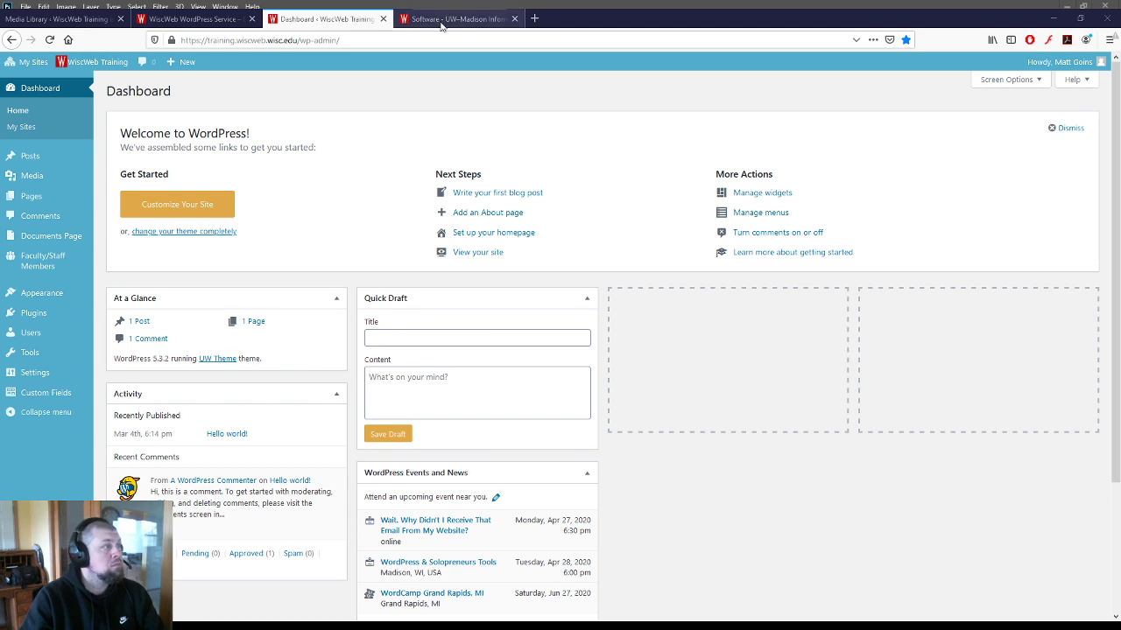
pyautogui.click(455, 19)
pyautogui.tripleClick(411, 329)
pyautogui.click(418, 353)
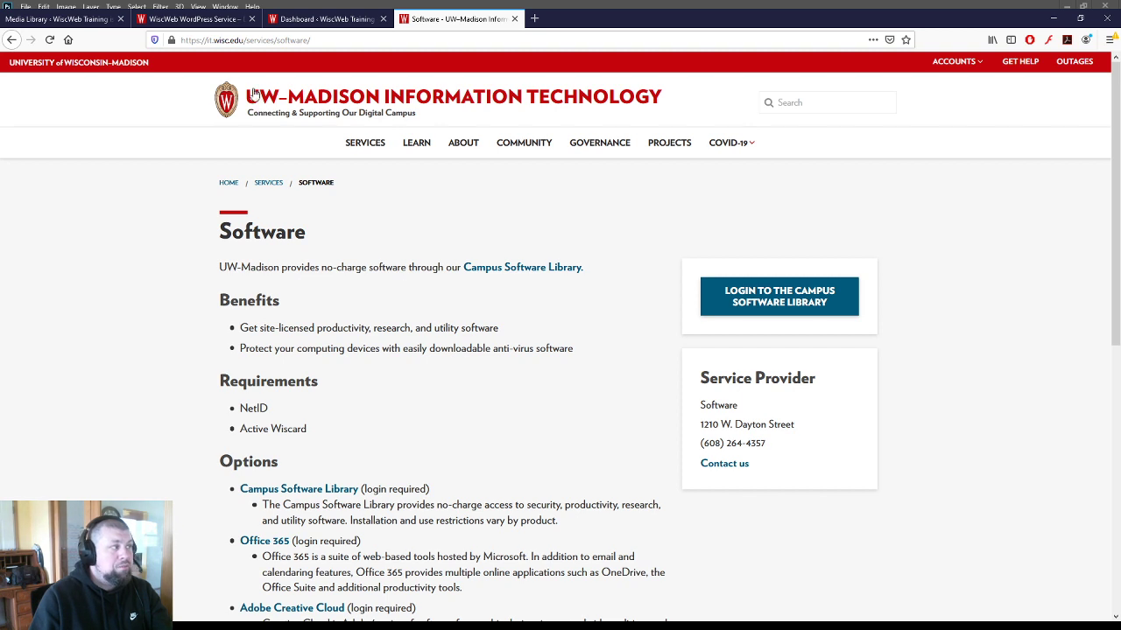
# - Go to software.wisc.edu in the browser
pyautogui.click(208, 40)
pyautogui.click(208, 40)
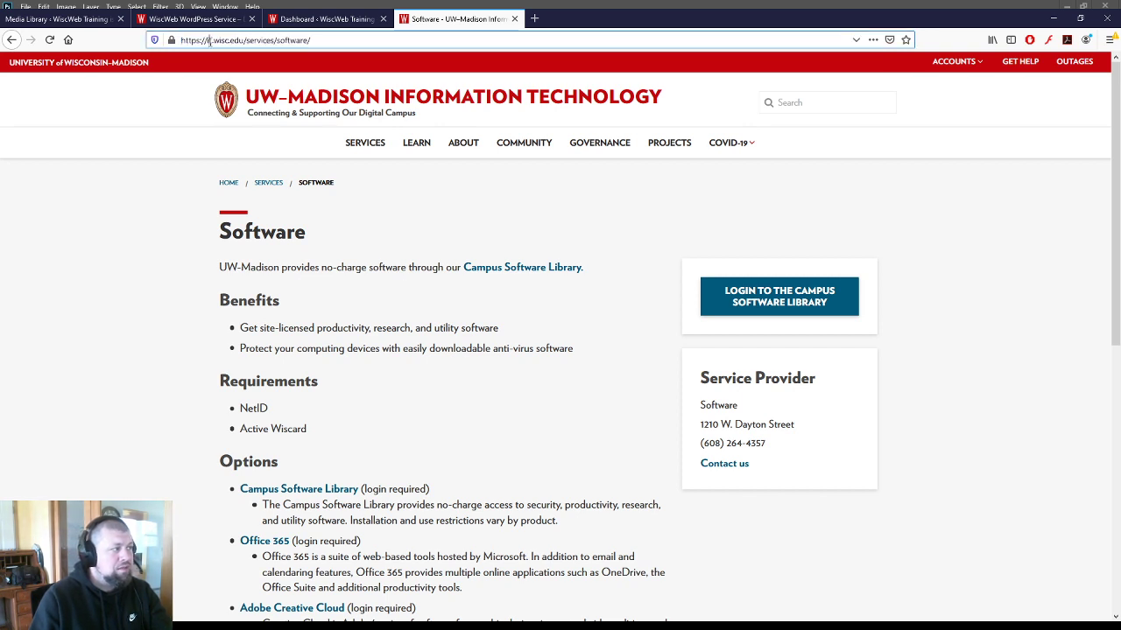
pyautogui.moveTo(181, 40); pyautogui.dragTo(333, 47)
pyautogui.tripleClick(323, 42)
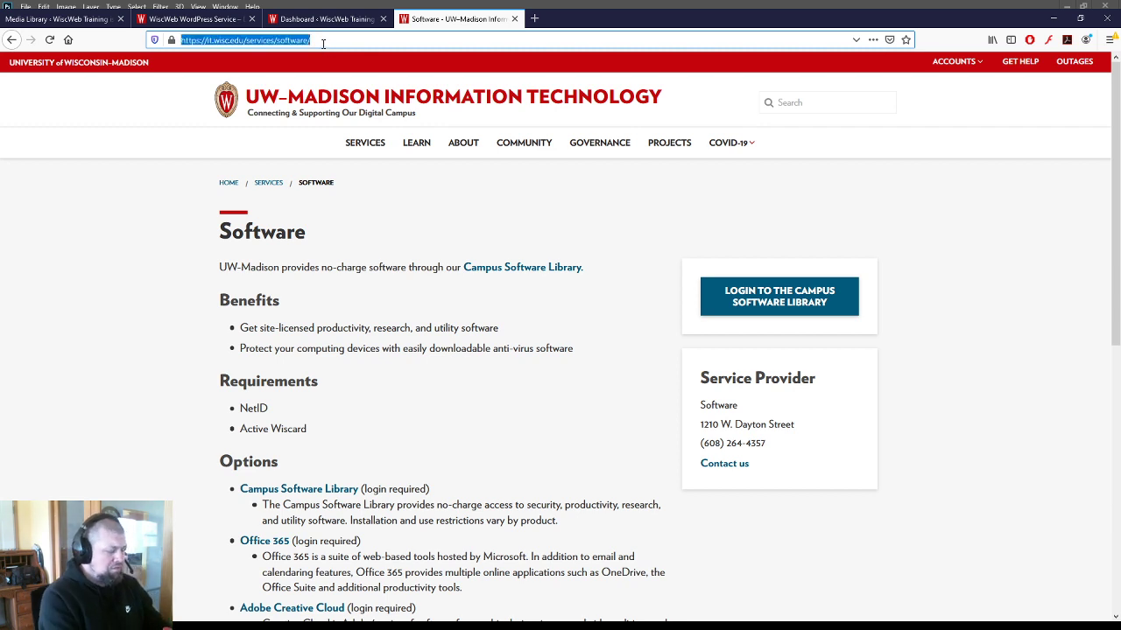
pyautogui.write('software.wisc')
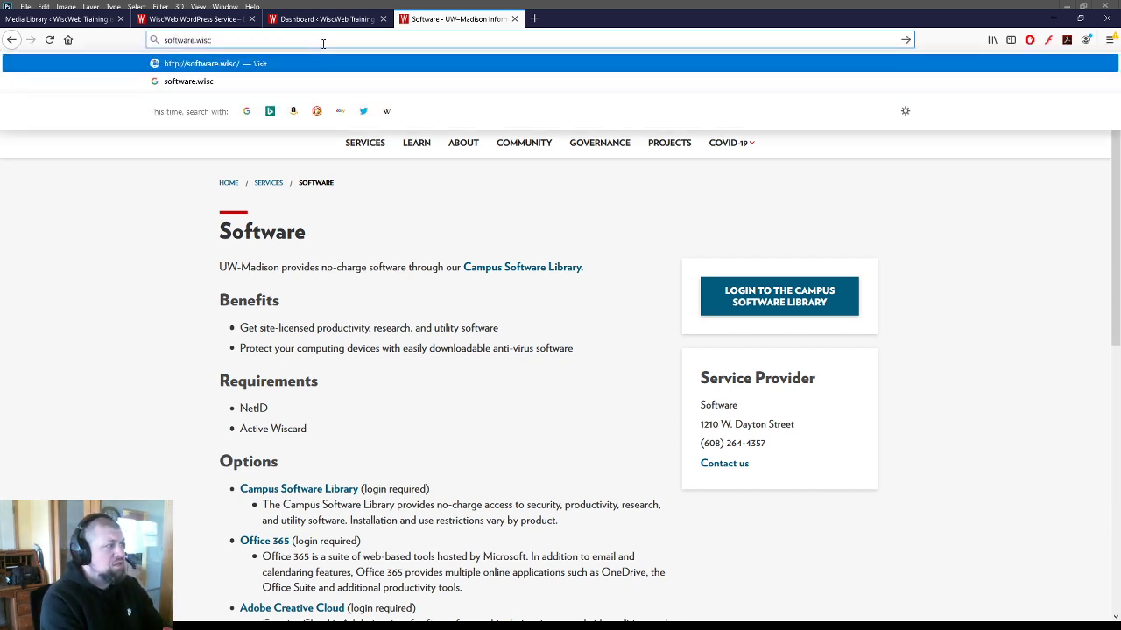
pyautogui.write('.edu')
pyautogui.press('Return')
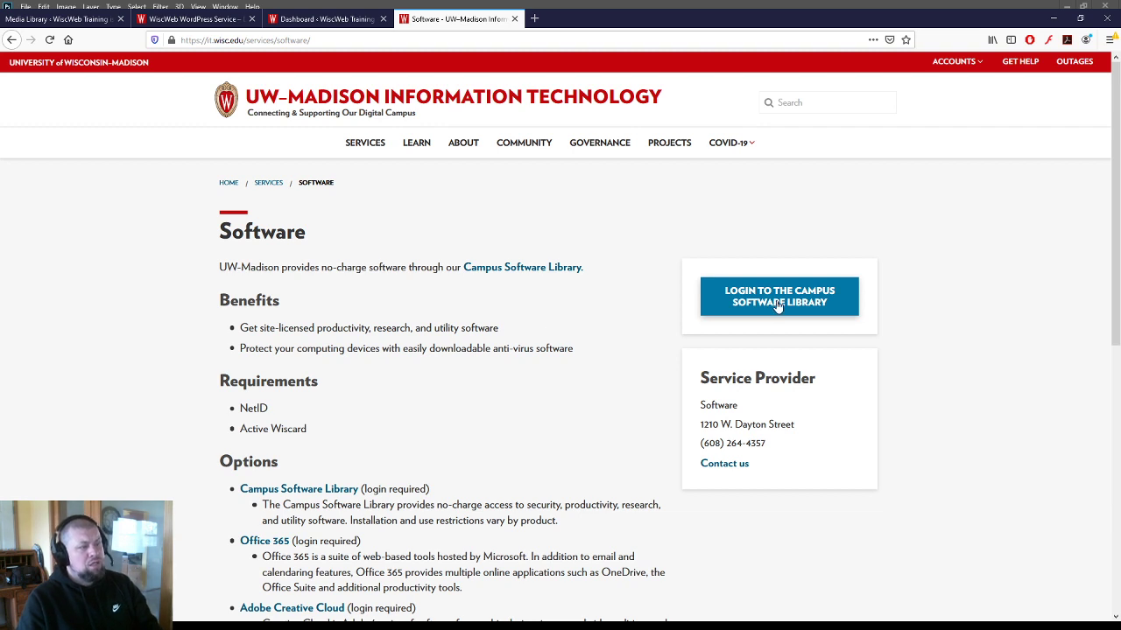
# - Log in to the Campus Software Library as a UW-Madison NetID user
pyautogui.click(777, 306)
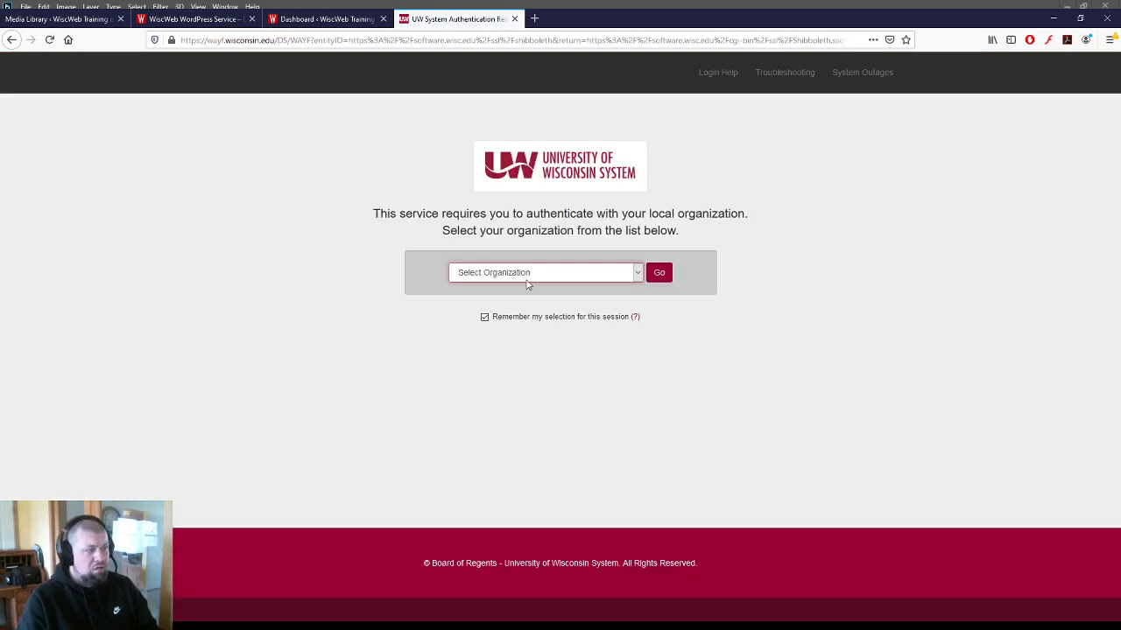
pyautogui.click(486, 386)
pyautogui.click(654, 282)
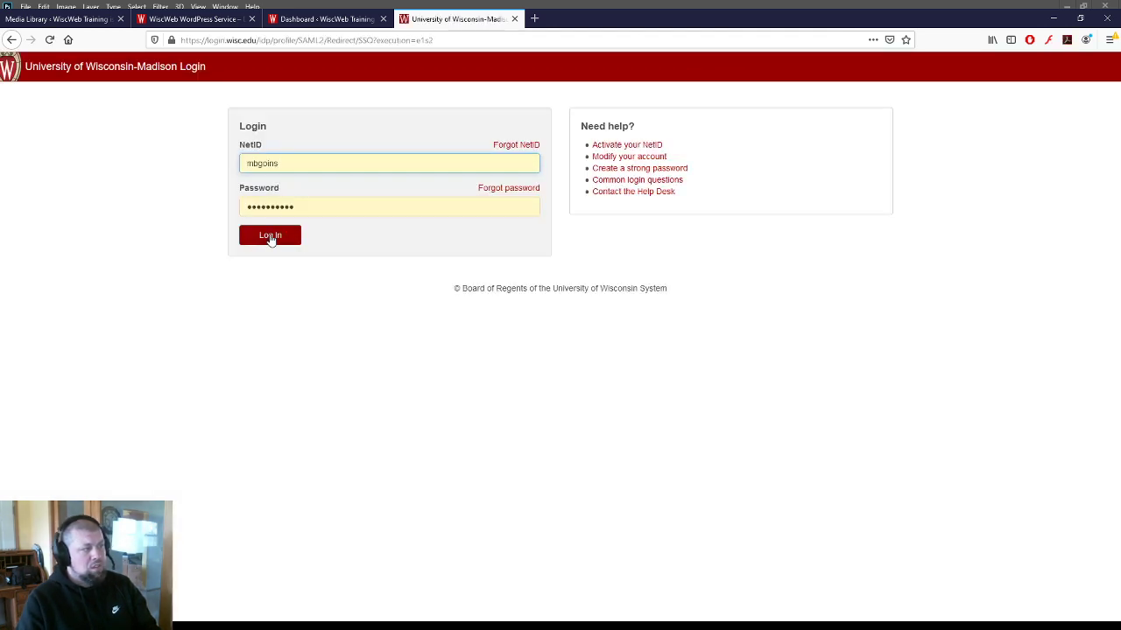
pyautogui.click(270, 236)
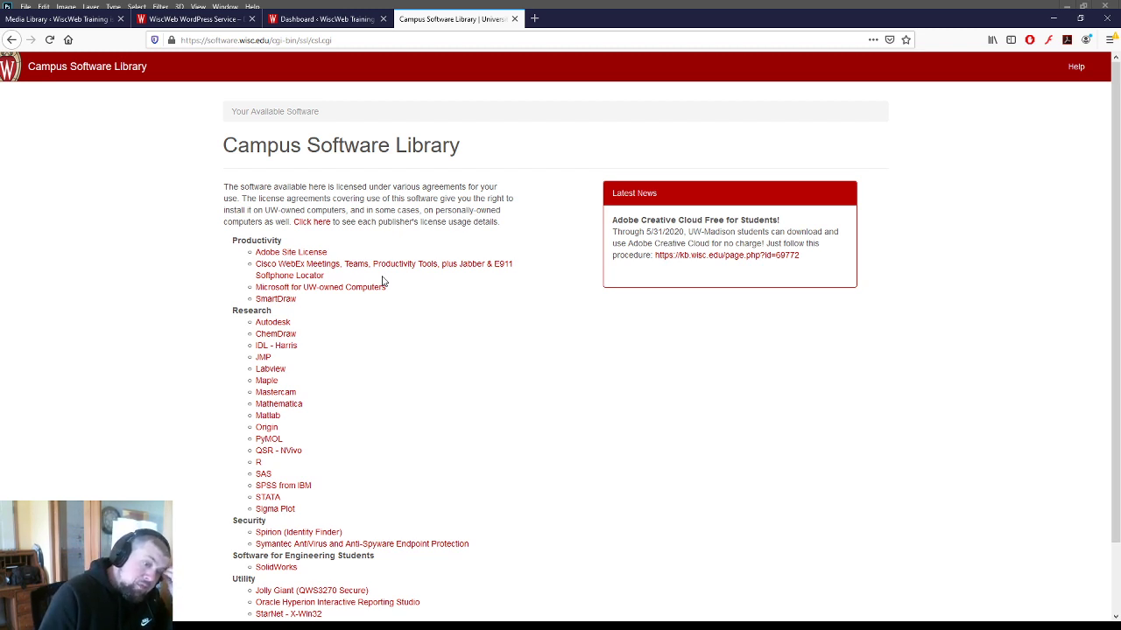
# - Read through the Adobe Site License page, then close the Campus Software Library tab
pyautogui.click(272, 253)
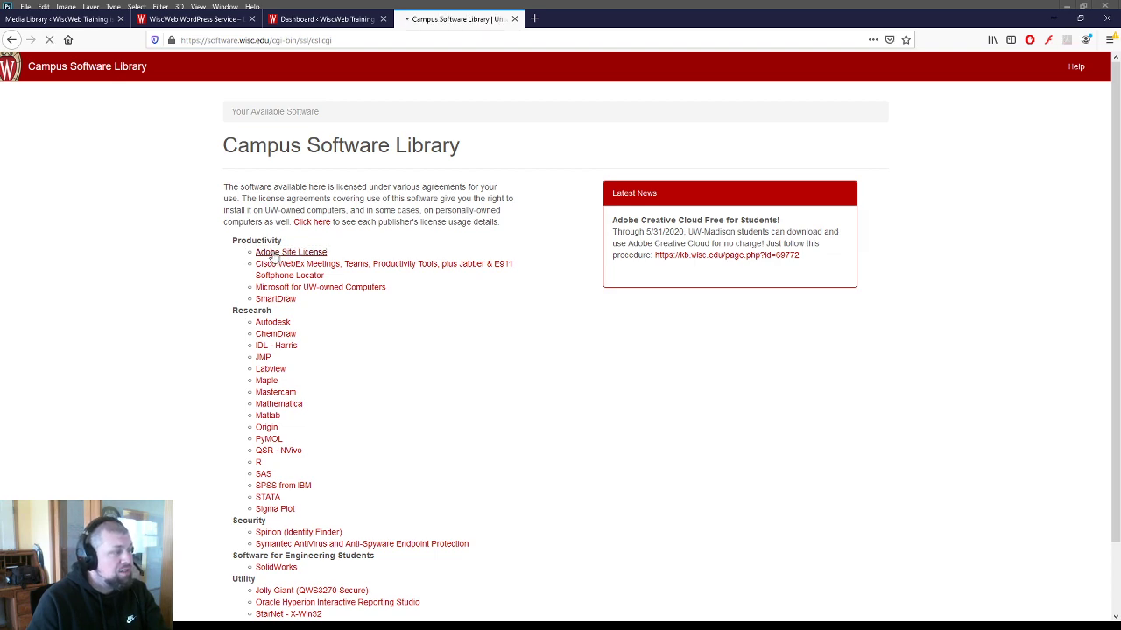
pyautogui.scroll(-3, 398, 325)
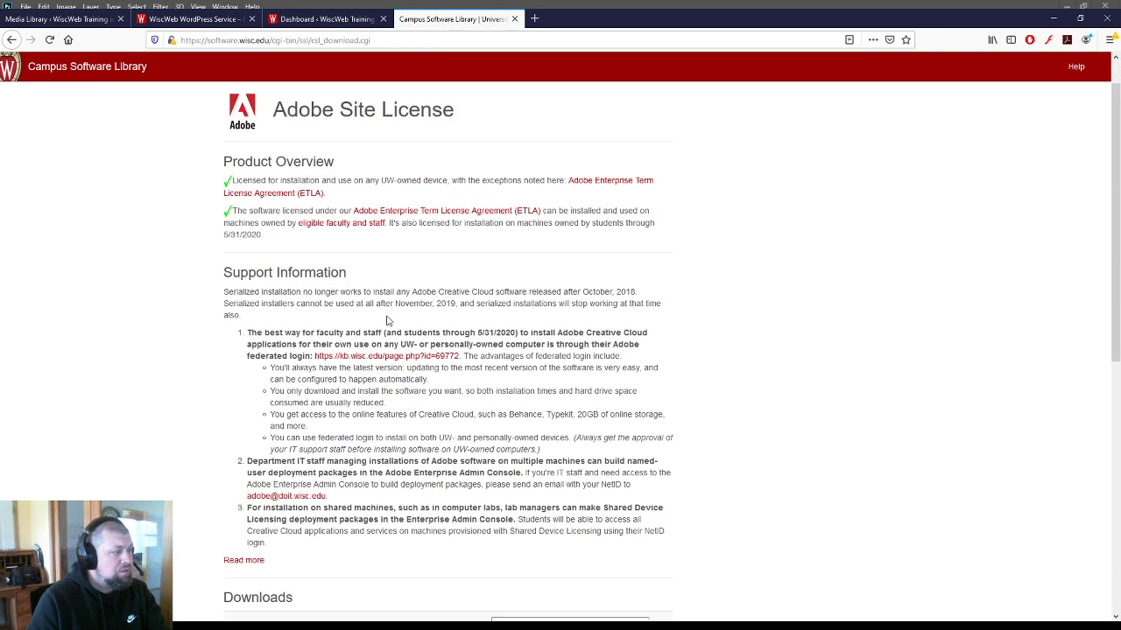
pyautogui.scroll(3, 362, 313)
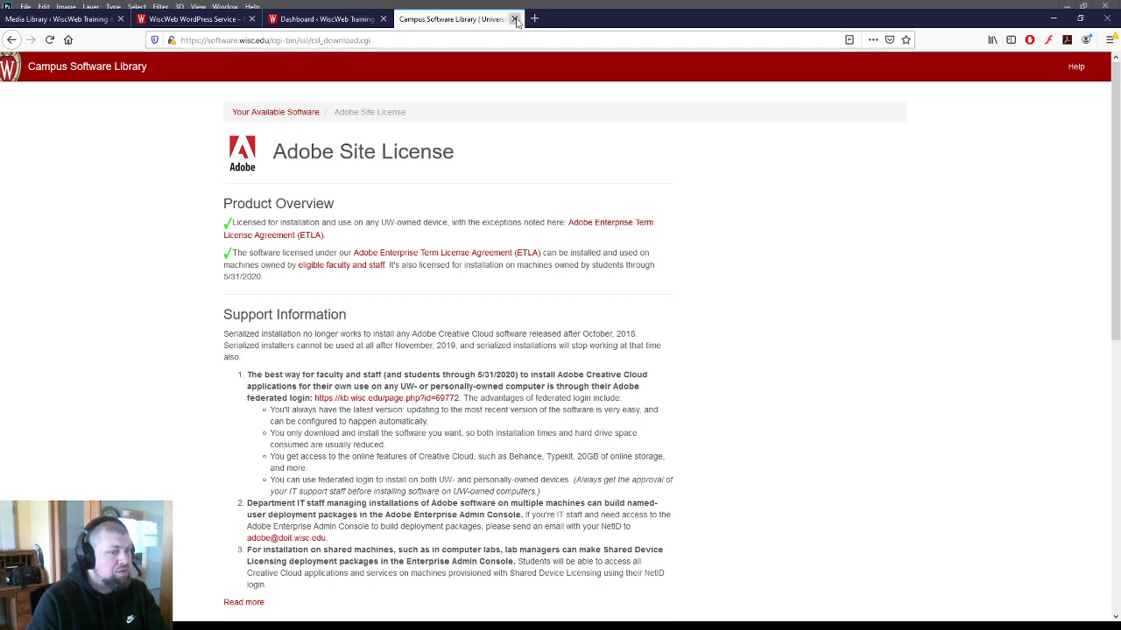
pyautogui.click(516, 20)
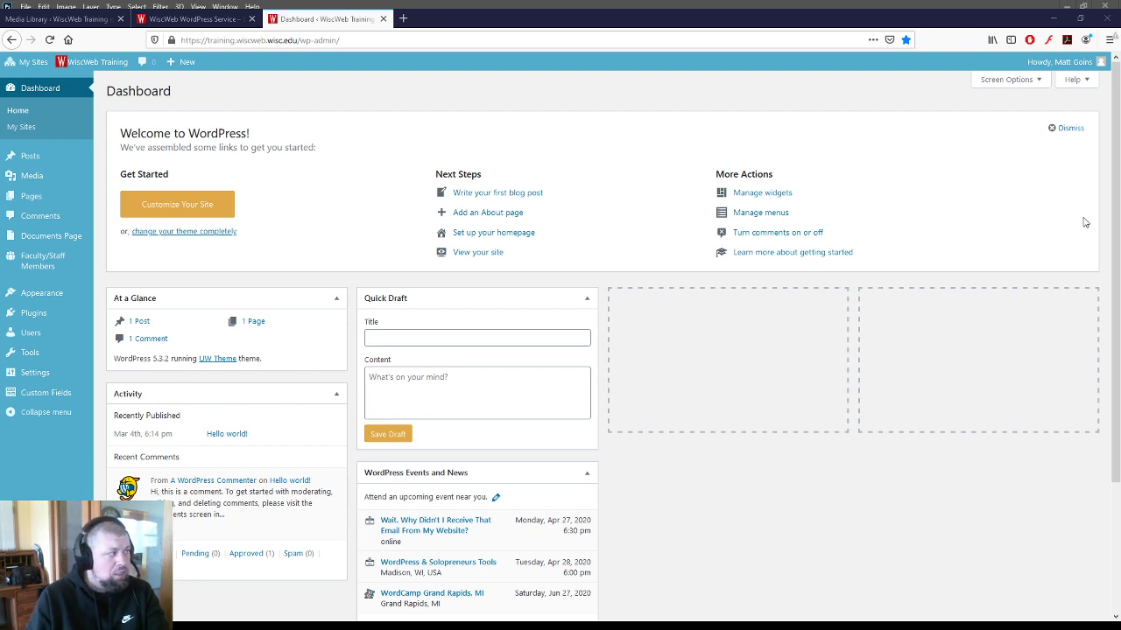
# - Open the WordPress Media Library and reload it
pyautogui.click(29, 179)
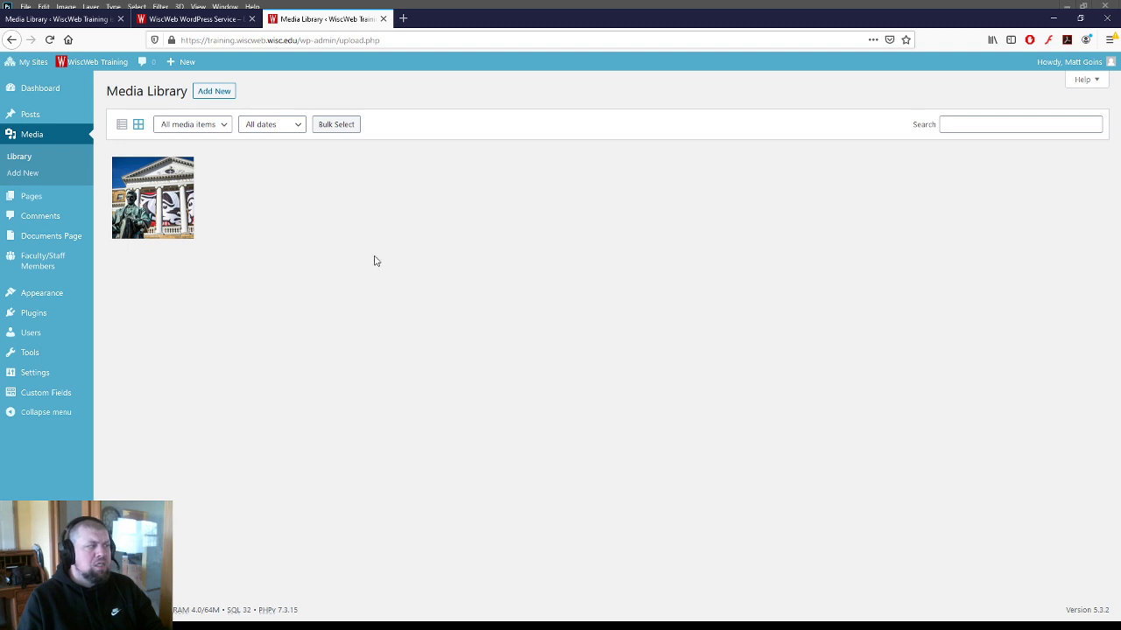
pyautogui.click(32, 138)
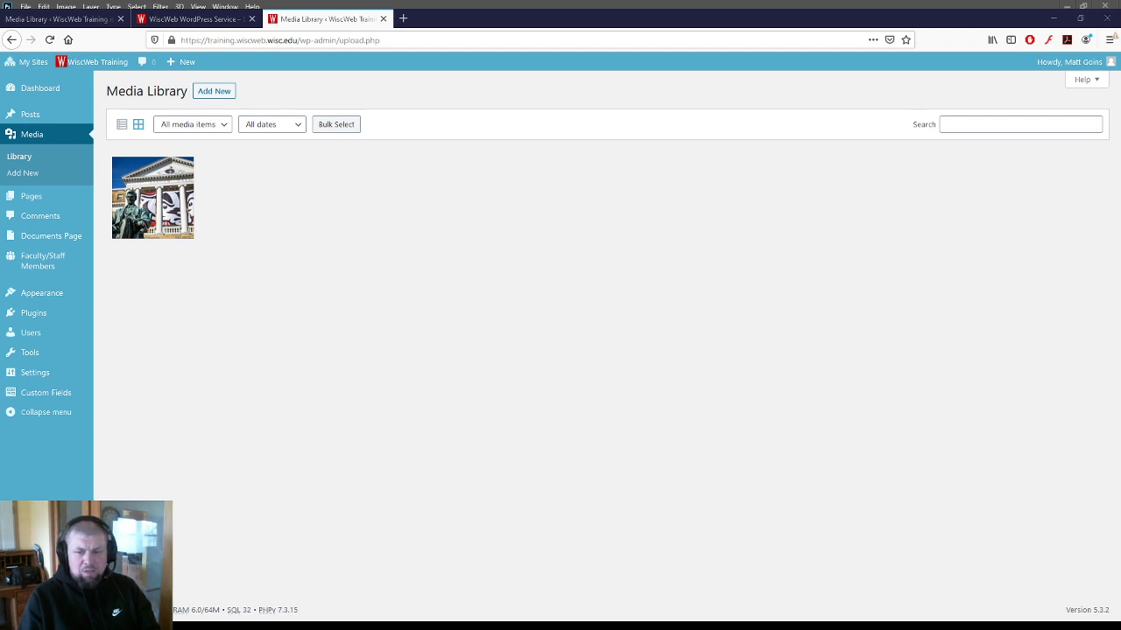
# - Upload the desktop photos, including the marching band shot, and open Terrace_chairs15_3566.jpg's details
pyautogui.moveTo(1120, 350); pyautogui.dragTo(504, 316)
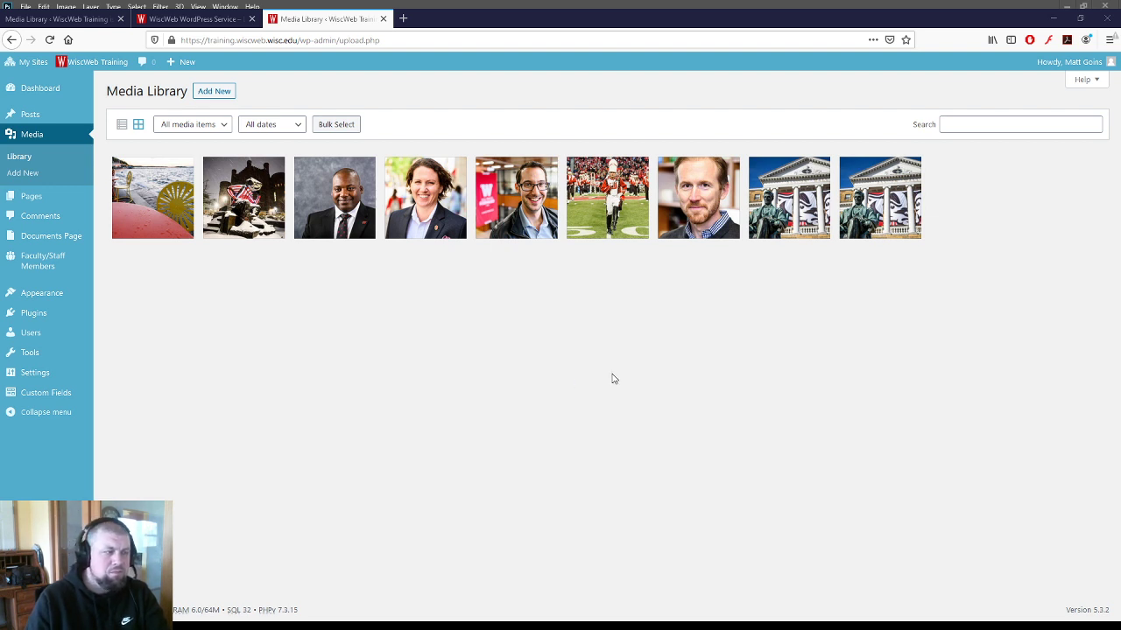
pyautogui.click(181, 222)
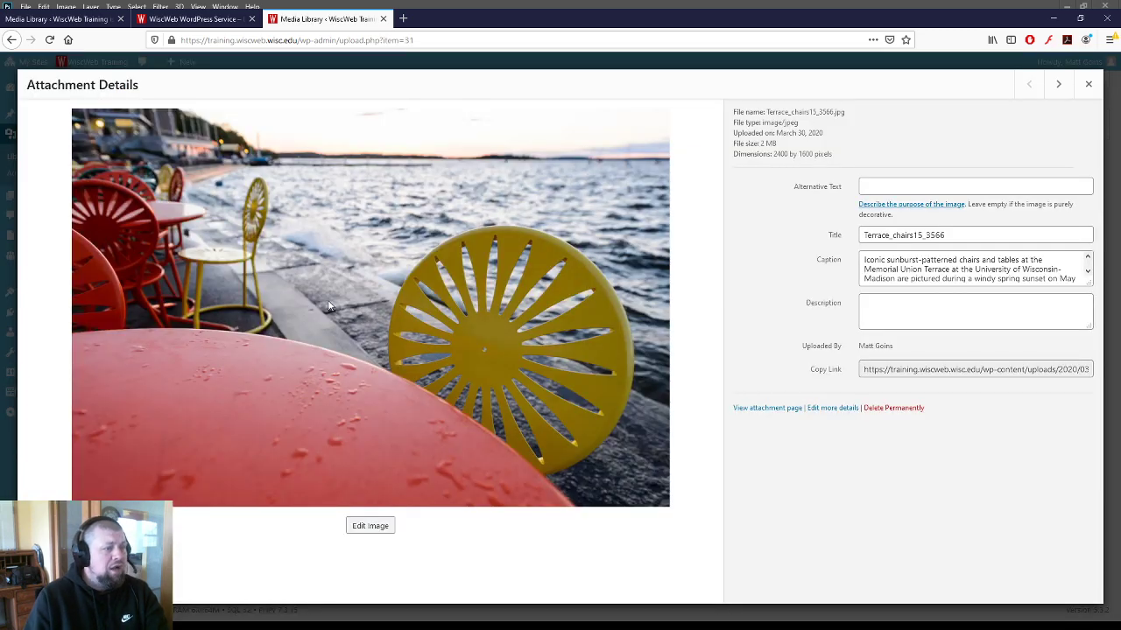
pyautogui.click(1087, 87)
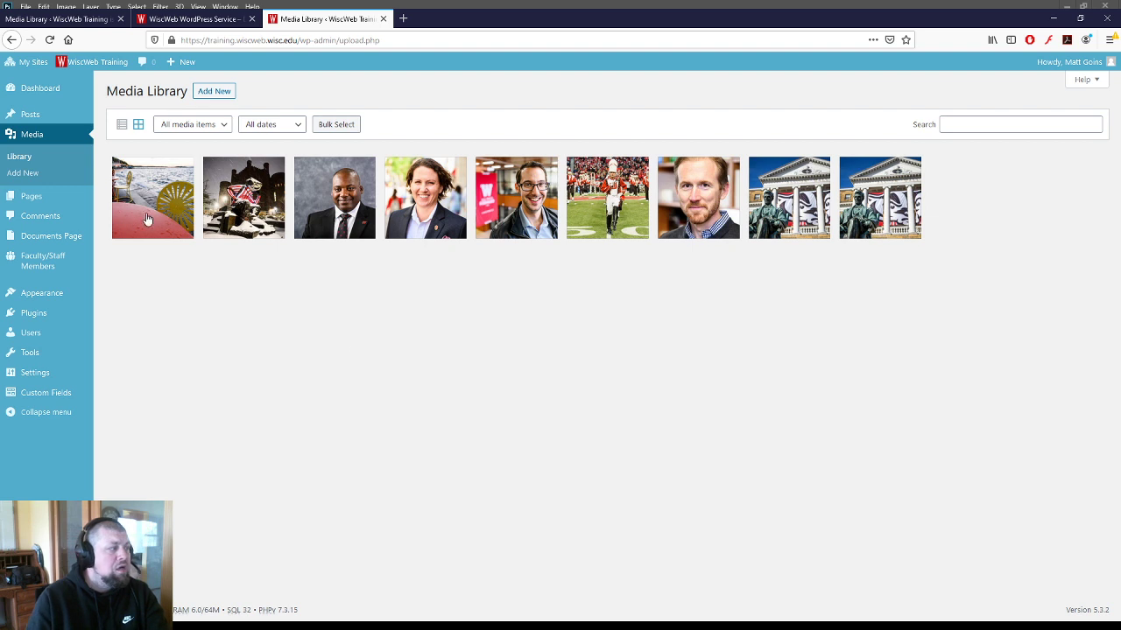
pyautogui.click(145, 219)
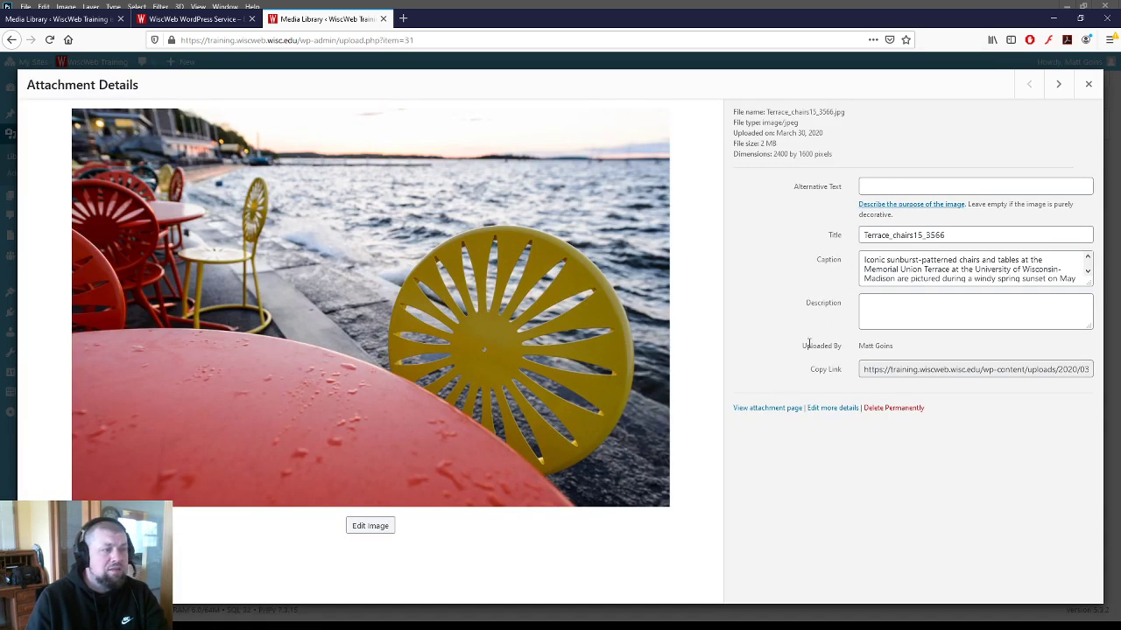
pyautogui.click(867, 185)
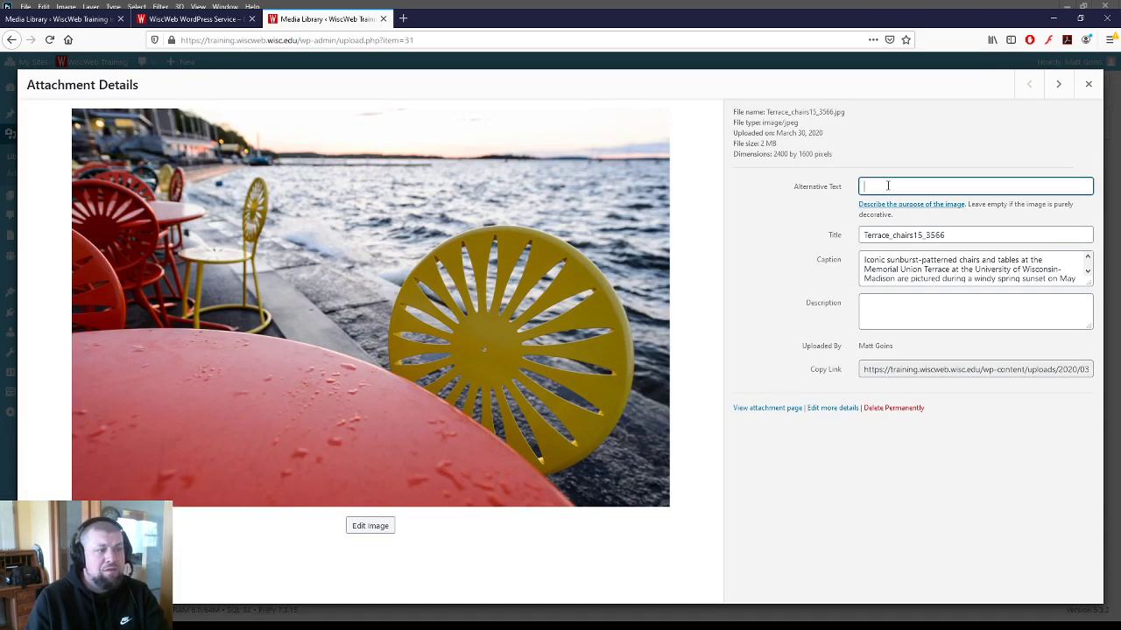
pyautogui.click(958, 235)
pyautogui.click(892, 181)
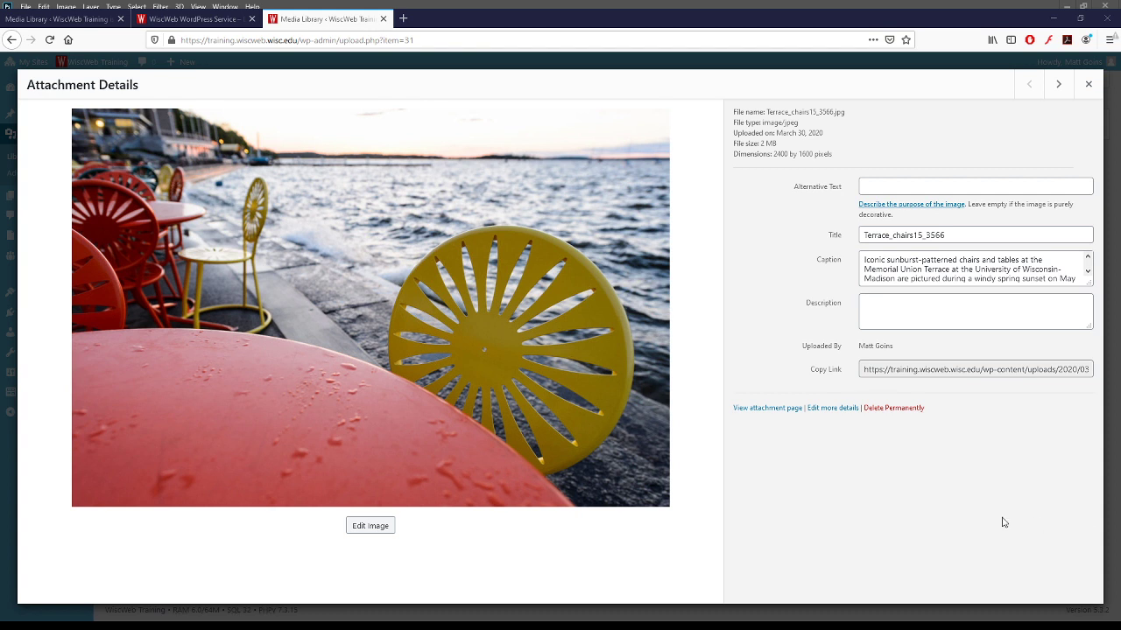
pyautogui.click(895, 186)
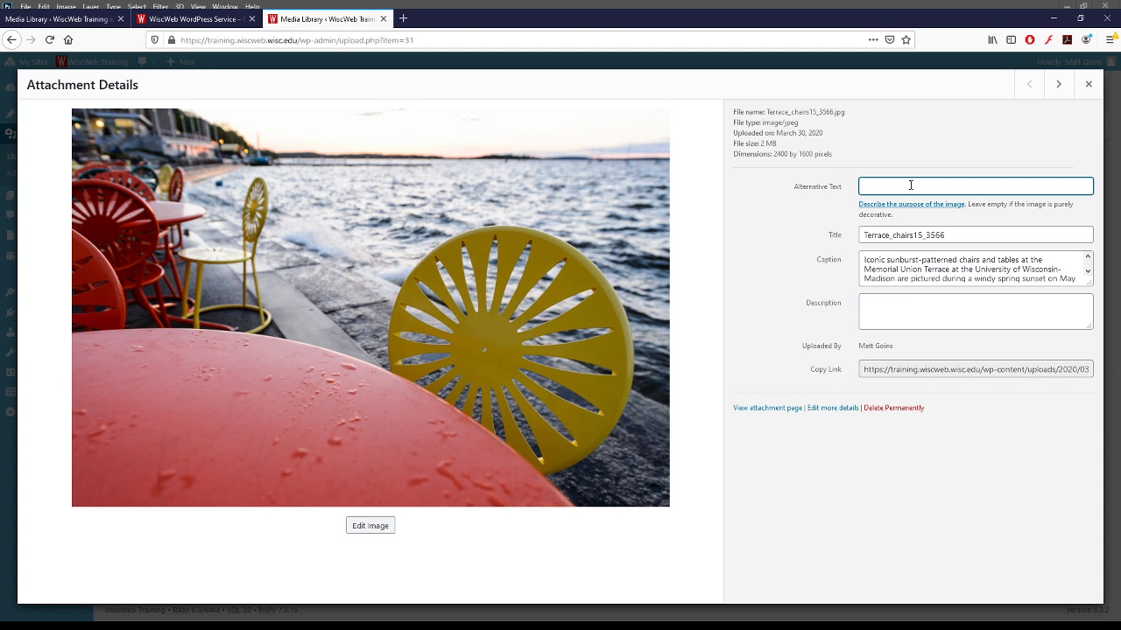
# - Set the alternative text to 'Terrace chairs and table following a rain shower'
pyautogui.write('Terrace chairs f')
pyautogui.write('ollowign a')
pyautogui.press('BackSpace')
pyautogui.press('BackSpace')
pyautogui.press('BackSpace')
pyautogui.press('BackSpace')
pyautogui.press('BackSpace')
pyautogui.press('BackSpace')
pyautogui.write('ing a rain shower')
pyautogui.click(912, 185)
pyautogui.write('and table')
pyautogui.press('Tab')
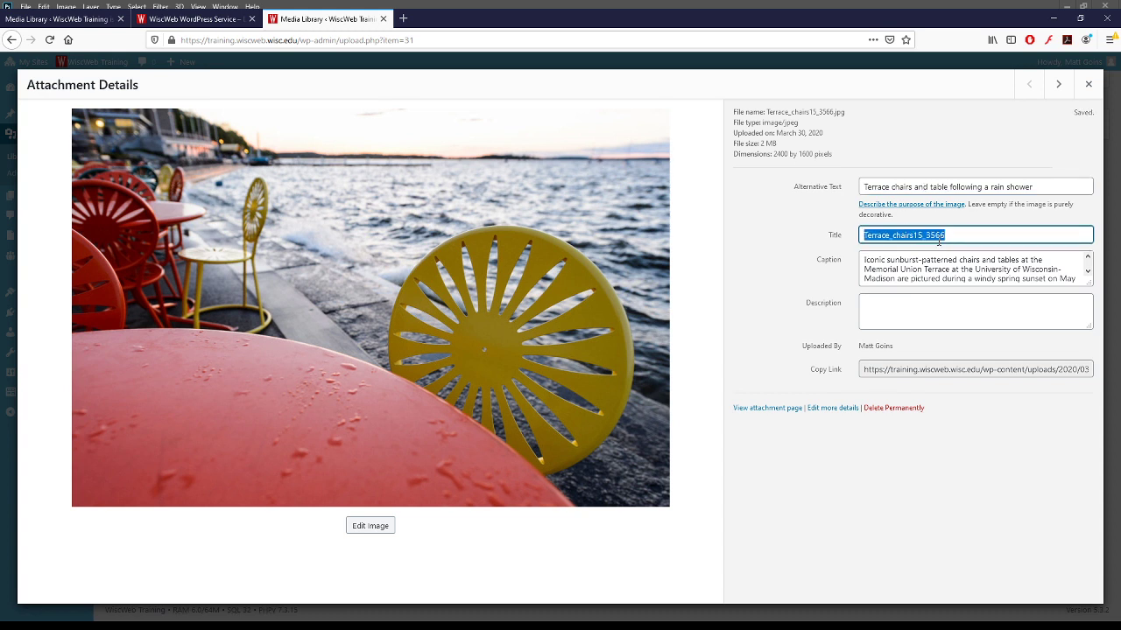
# - Replace the image title with 'DSC'
pyautogui.click(863, 235)
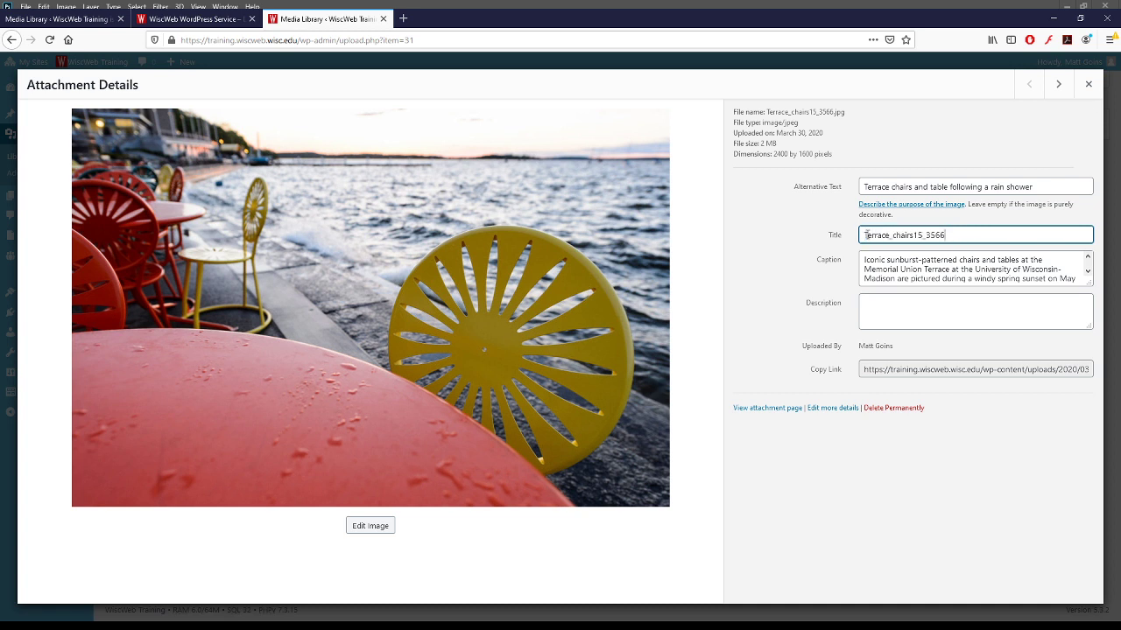
pyautogui.doubleClick(862, 235)
pyautogui.click(960, 233)
pyautogui.moveTo(961, 232)
pyautogui.mouseDown()
pyautogui.moveTo(862, 235)
pyautogui.moveTo(949, 233)
pyautogui.mouseUp()
pyautogui.click(862, 235)
pyautogui.click(952, 233)
pyautogui.doubleClick(954, 233)
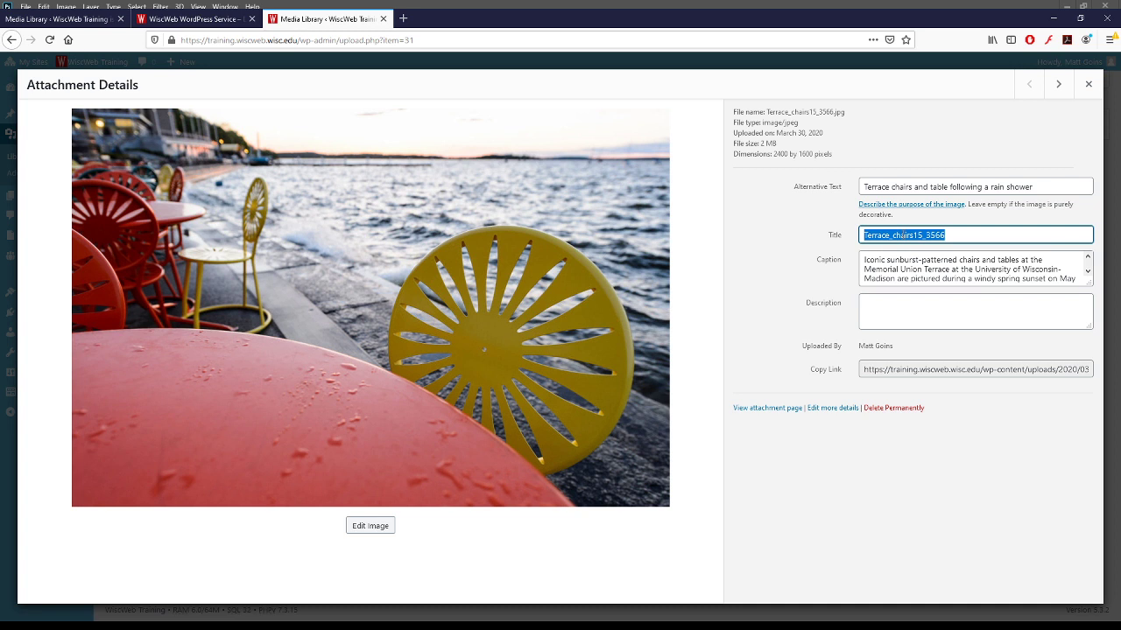
pyautogui.write('IM')
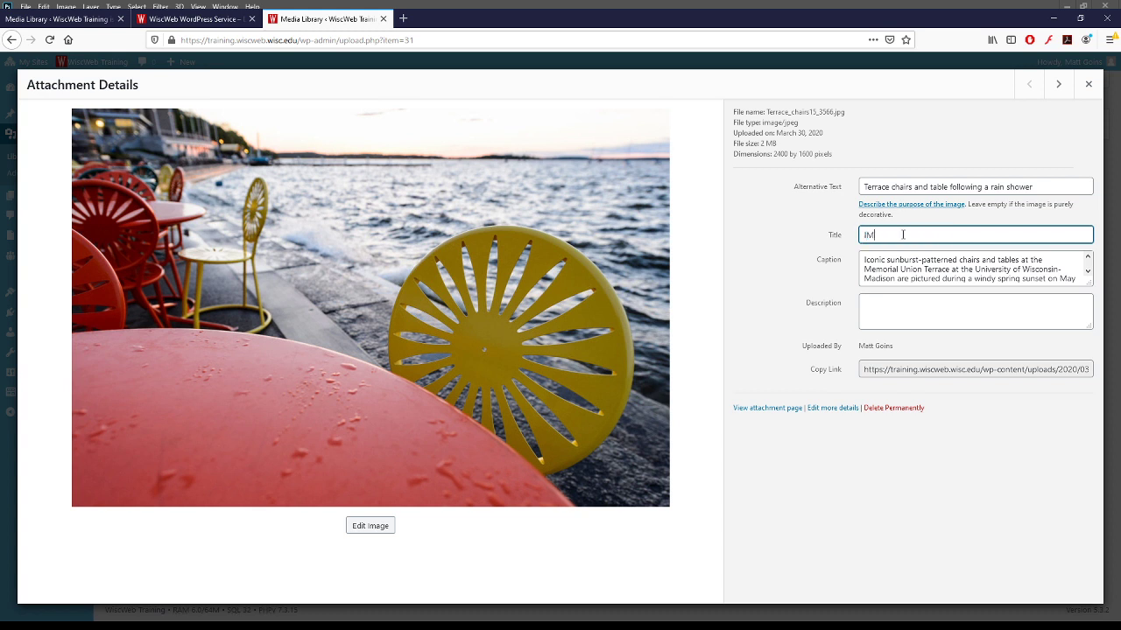
pyautogui.write('G-')
pyautogui.hotkey('ctrl', 'a')
pyautogui.write('DSC')
pyautogui.hotkey('ctrl', 'a')
# - Make the caption box taller and retype the title as 'Terrace Chairs Rainy'
pyautogui.moveTo(1089, 284); pyautogui.dragTo(1089, 302)
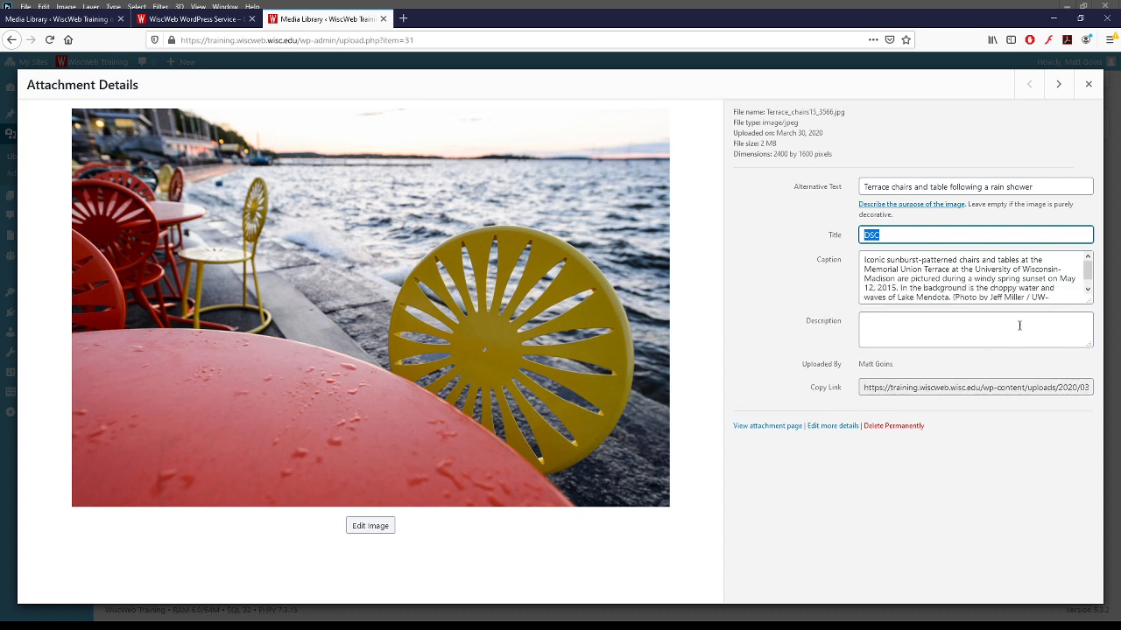
pyautogui.click(964, 328)
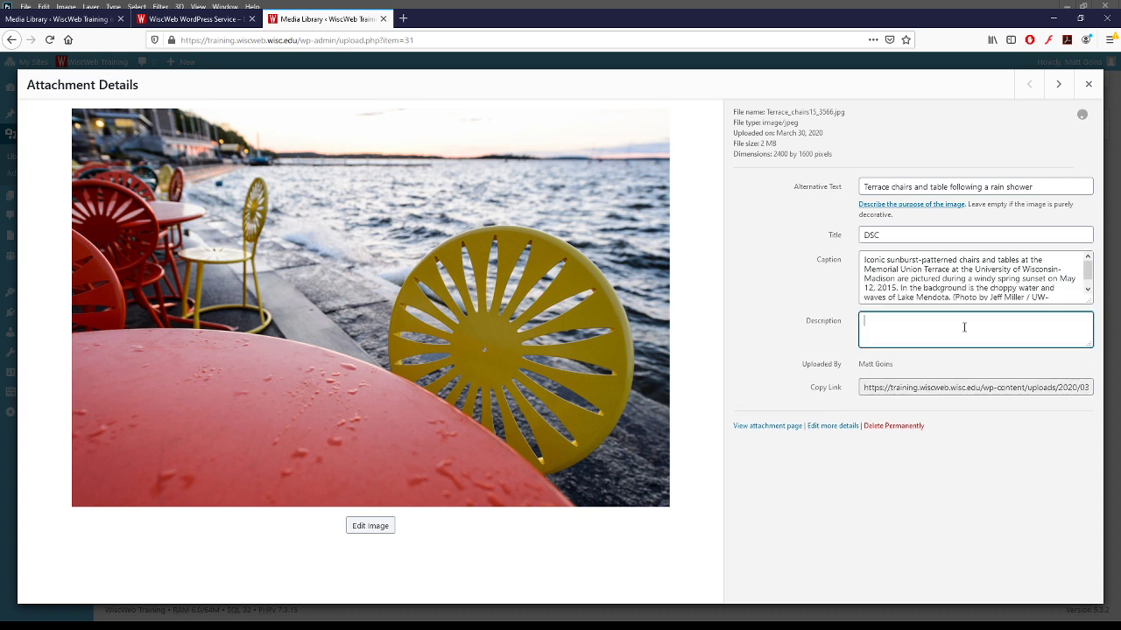
pyautogui.doubleClick(897, 235)
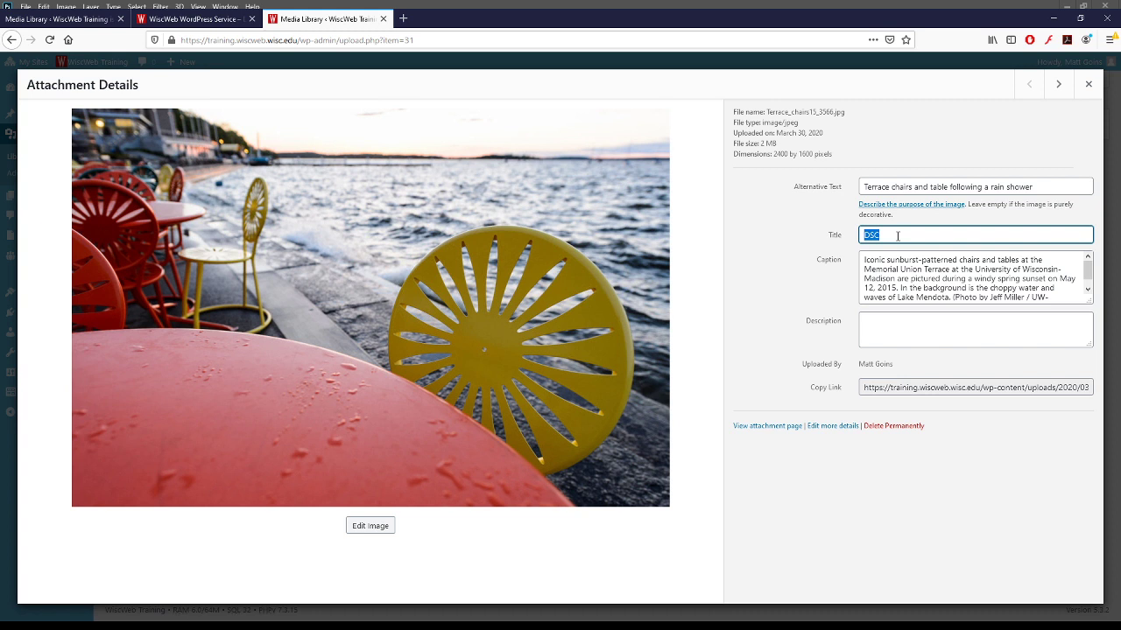
pyautogui.write('Terrace Chair')
pyautogui.write('s ')
pyautogui.write('Rainy')
# - Commit the new title and stretch the Caption box until the whole caption with photo credit shows
pyautogui.click(916, 278)
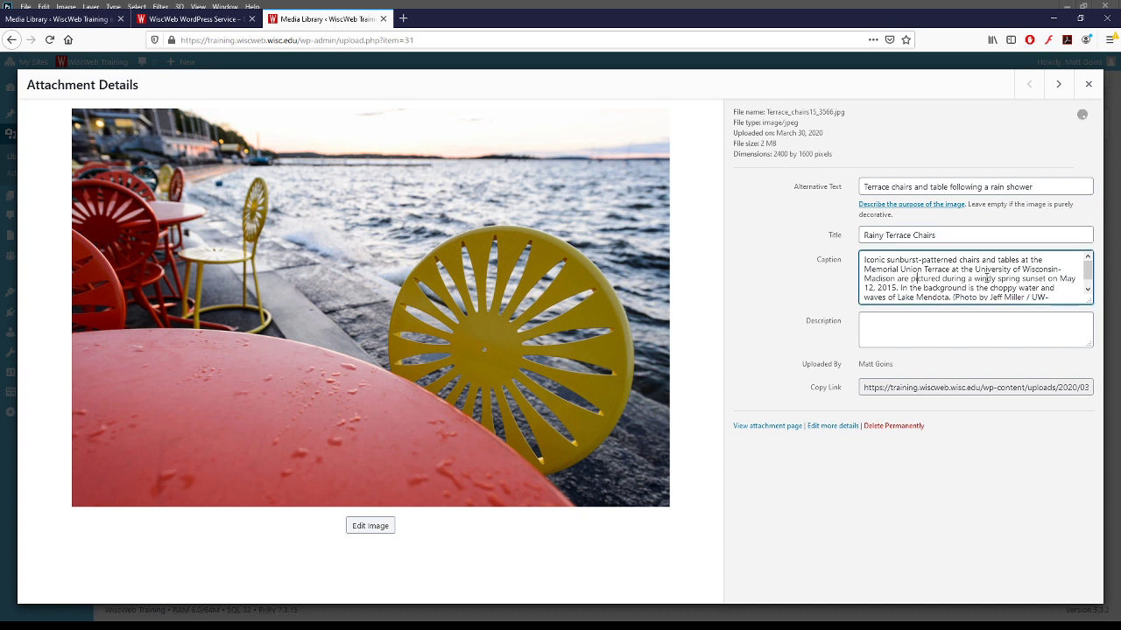
pyautogui.moveTo(1087, 301); pyautogui.dragTo(1086, 350)
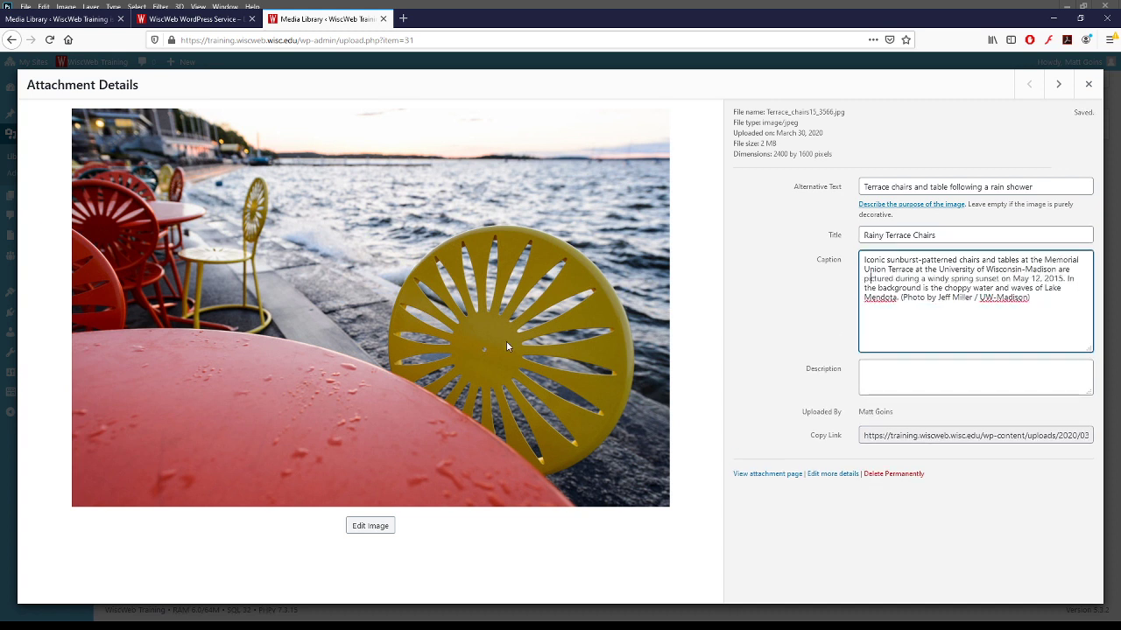
pyautogui.click(351, 265)
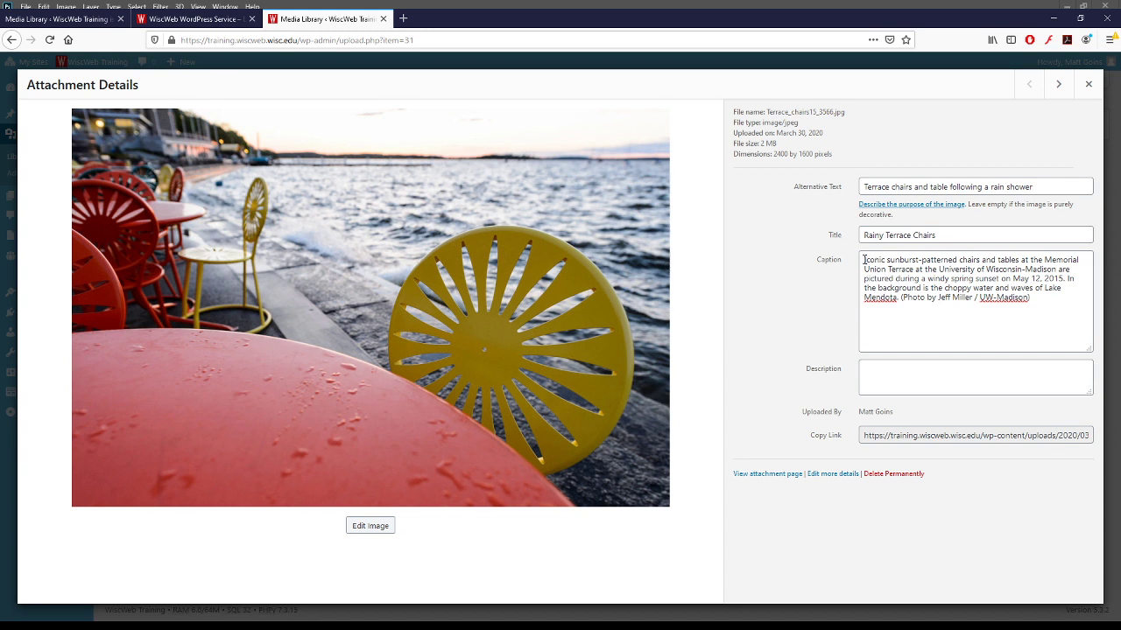
pyautogui.moveTo(1051, 301)
pyautogui.mouseDown()
pyautogui.moveTo(860, 260)
pyautogui.moveTo(1051, 302)
pyautogui.mouseUp()
pyautogui.click(861, 259)
pyautogui.click(863, 260)
pyautogui.click(1040, 308)
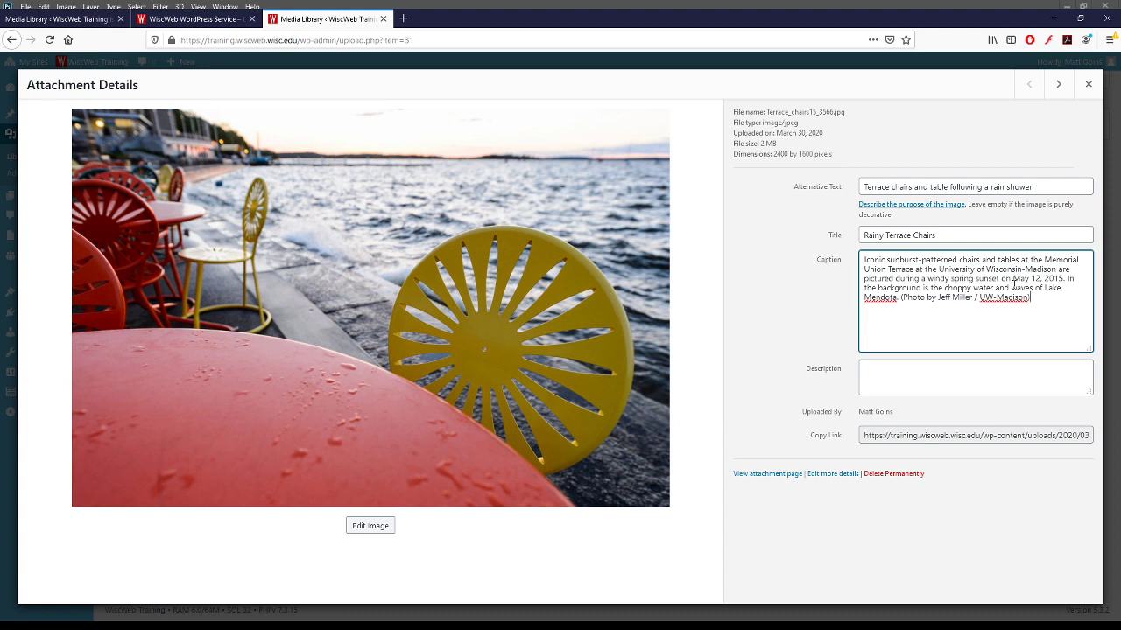
# - Enlarge the Description box above the photo's file link
pyautogui.click(948, 375)
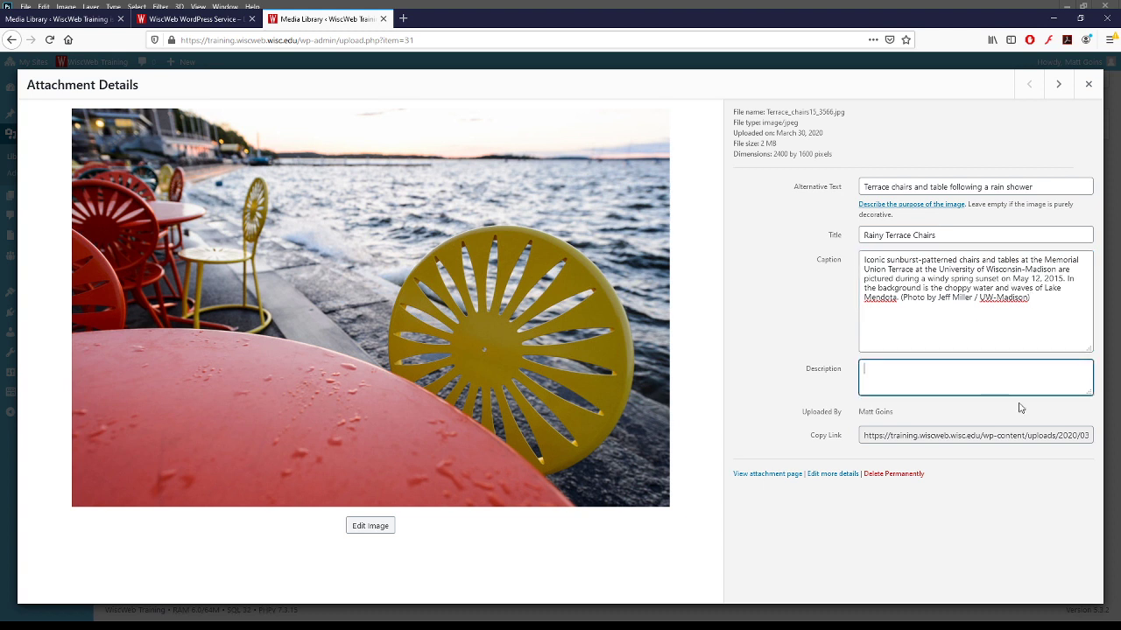
pyautogui.moveTo(1089, 393); pyautogui.dragTo(1082, 422)
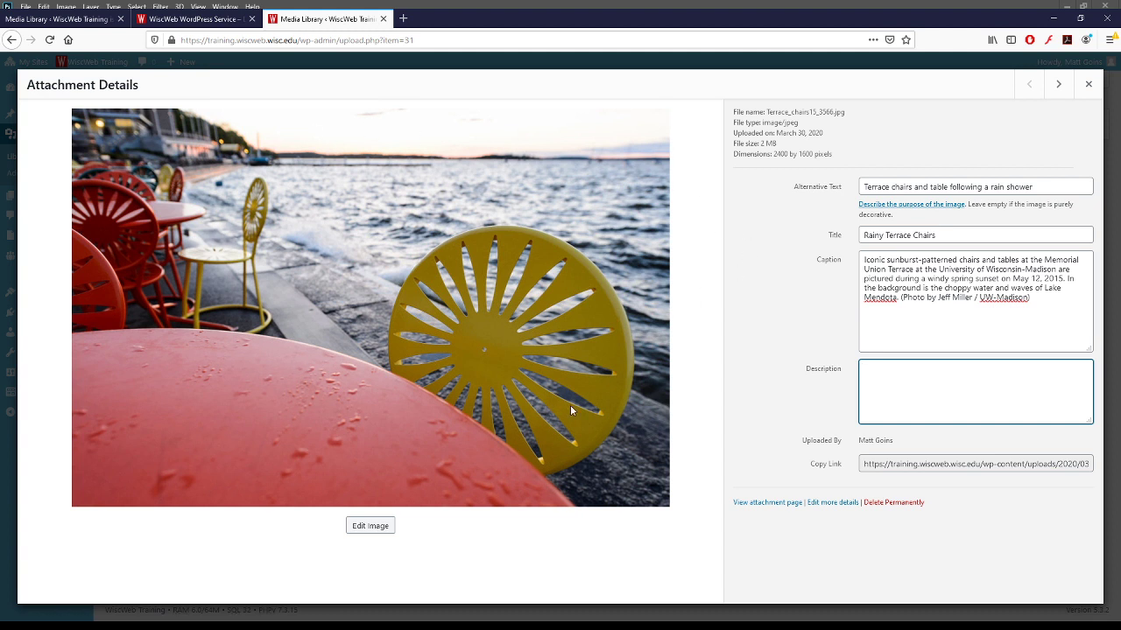
pyautogui.click(954, 466)
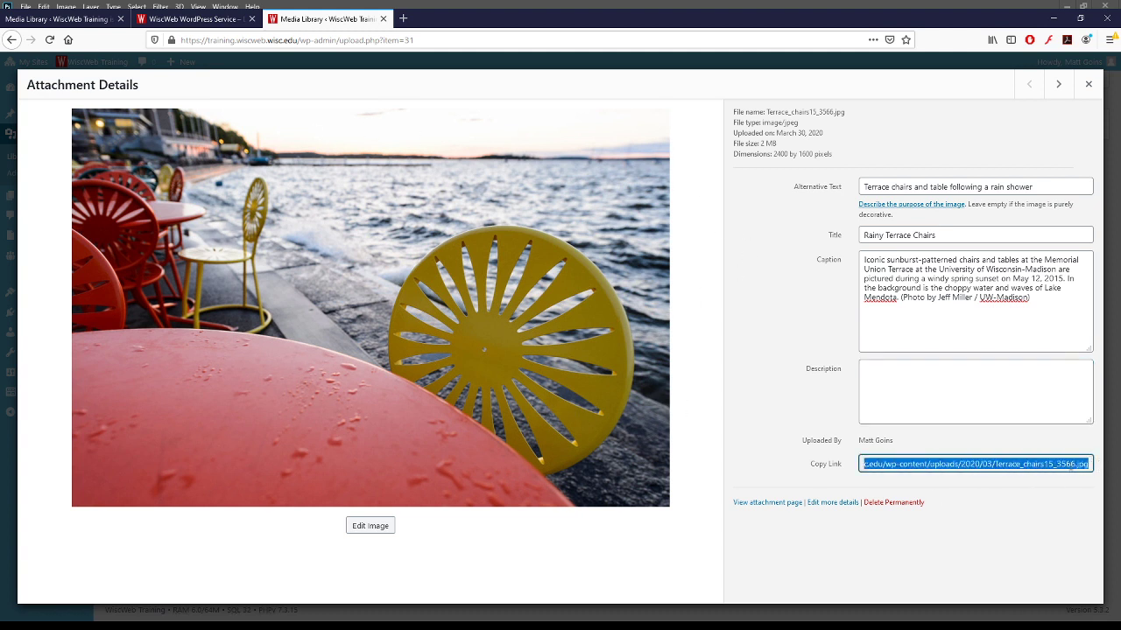
pyautogui.click(1074, 465)
pyautogui.click(804, 440)
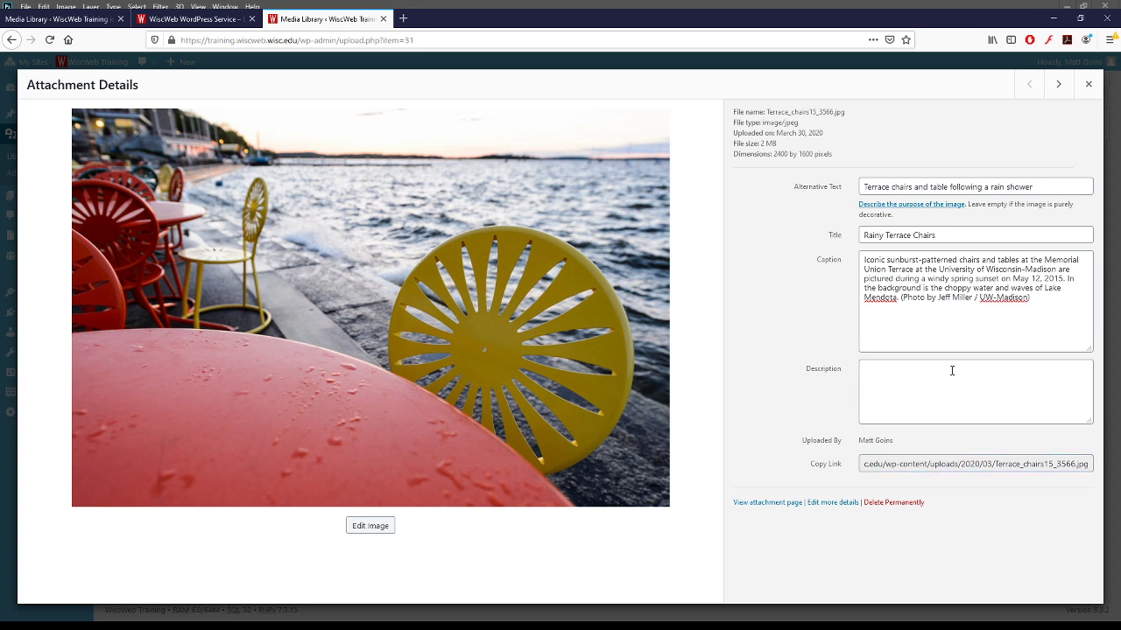
pyautogui.moveTo(911, 465); pyautogui.dragTo(1035, 465)
pyautogui.click(1035, 465)
# - Enter 'This is the attachment page content. using the description field.' and let it autosave
pyautogui.click(898, 390)
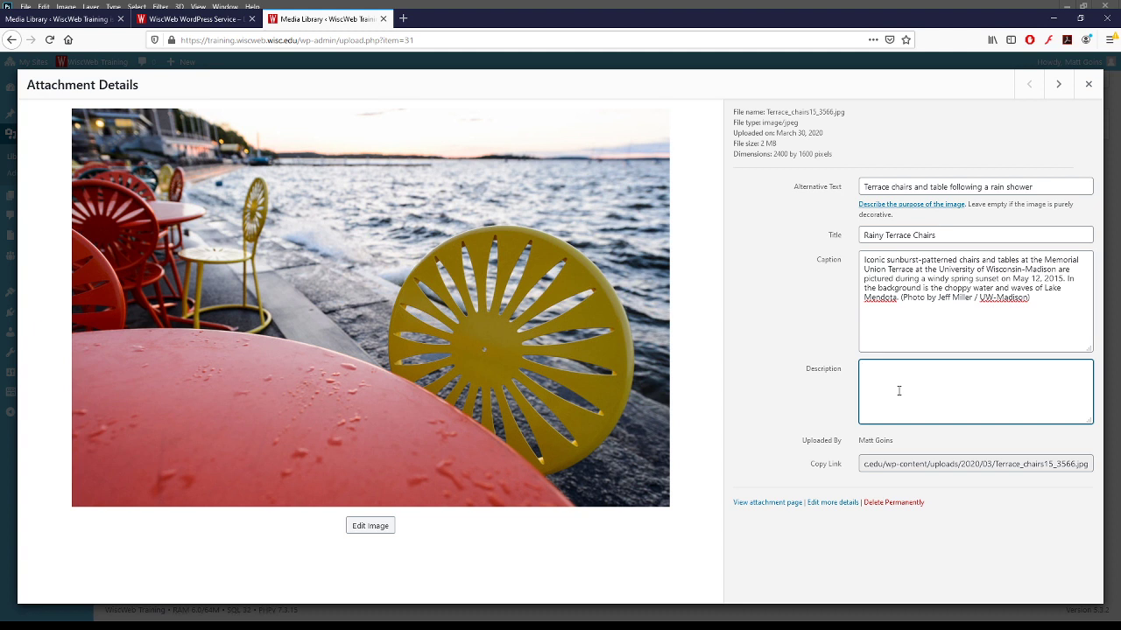
pyautogui.write('This is the attachment page content. use')
pyautogui.press('BackSpace')
pyautogui.write('ing the description field.')
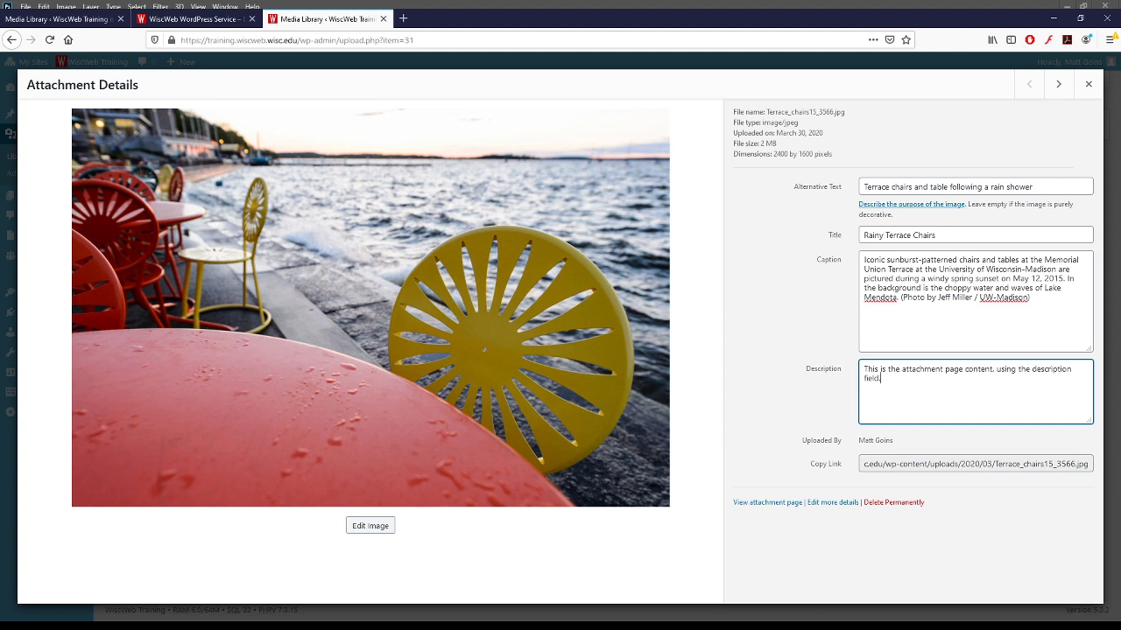
pyautogui.hotkey('alt', 'Tab')
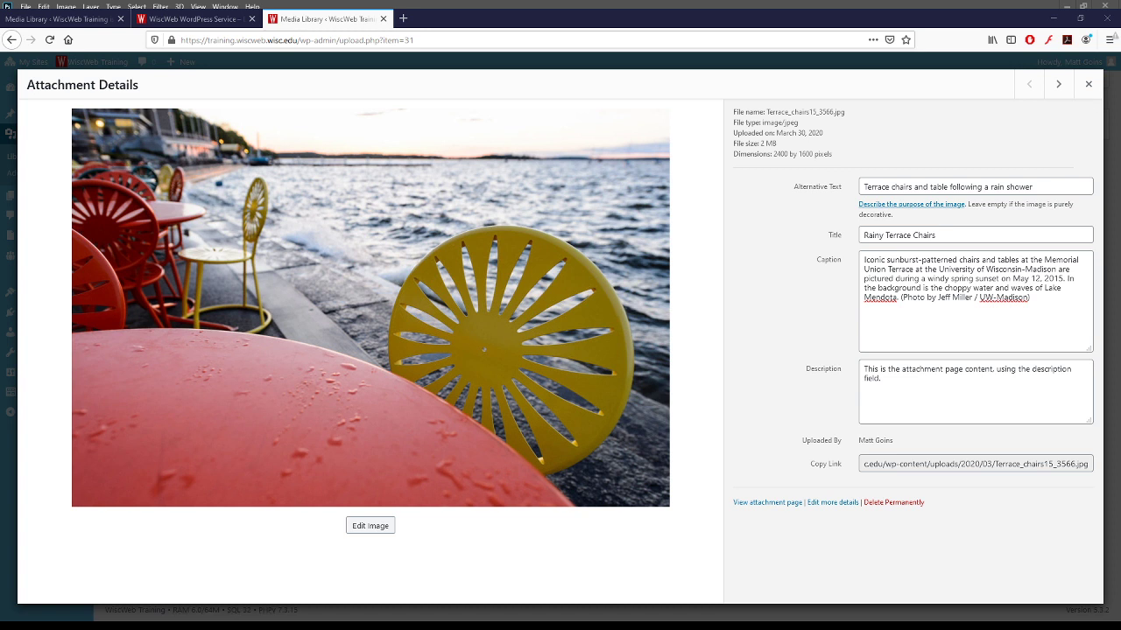
pyautogui.click(750, 430)
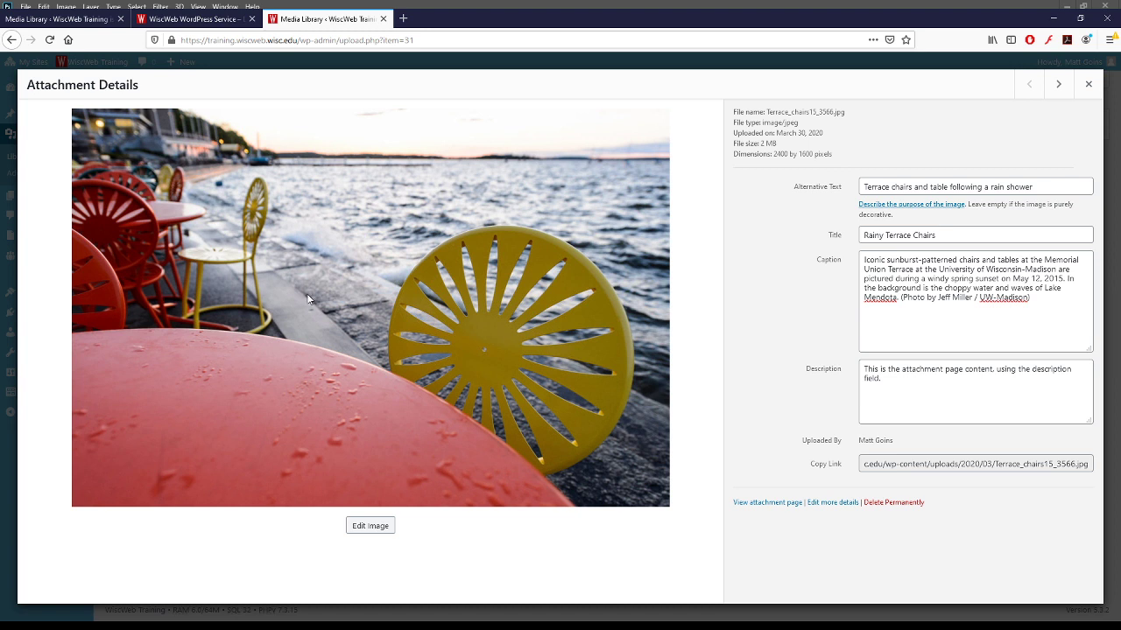
pyautogui.click(904, 382)
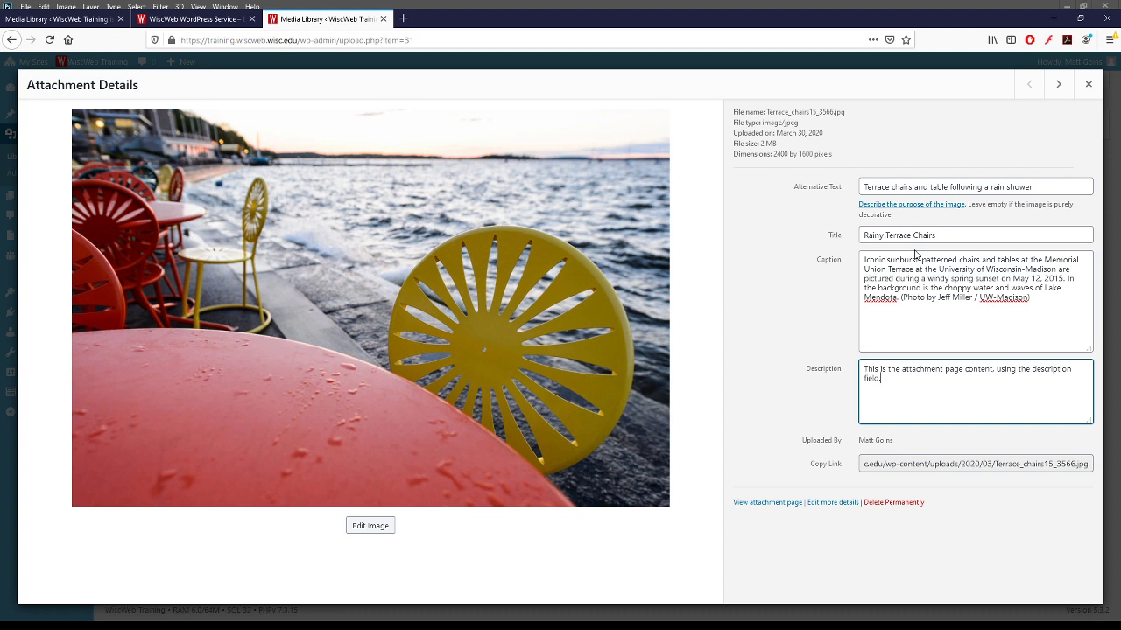
# - Save the description, review the terrace photo's alt text, title and caption, then close its details
pyautogui.click(781, 295)
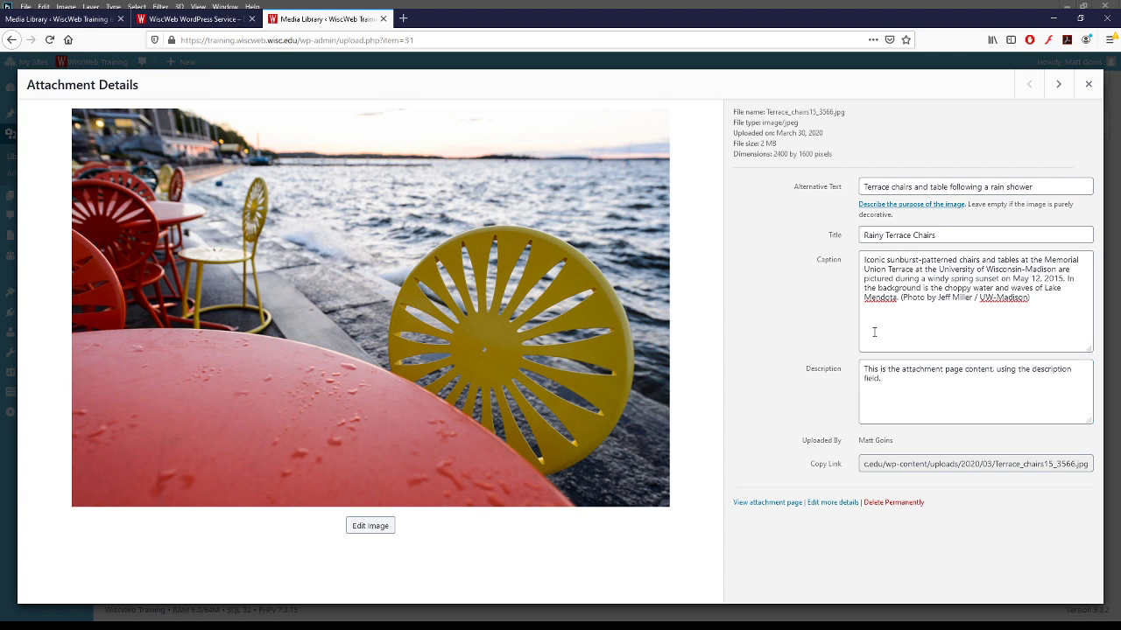
pyautogui.click(940, 391)
pyautogui.press('Tab')
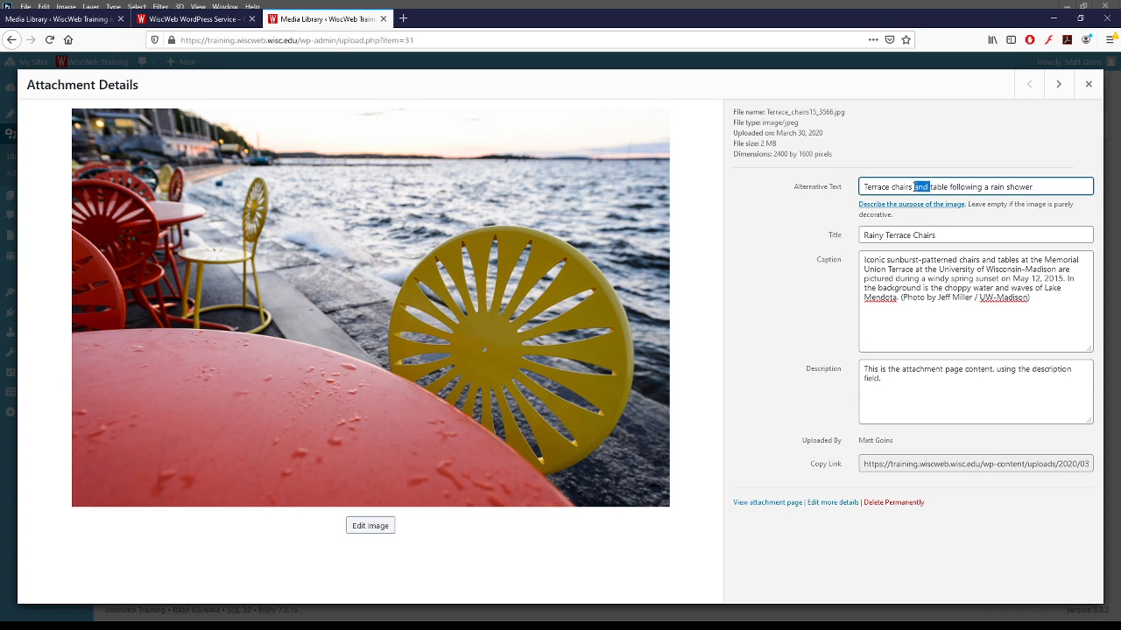
pyautogui.tripleClick(914, 187)
pyautogui.tripleClick(948, 237)
pyautogui.tripleClick(922, 294)
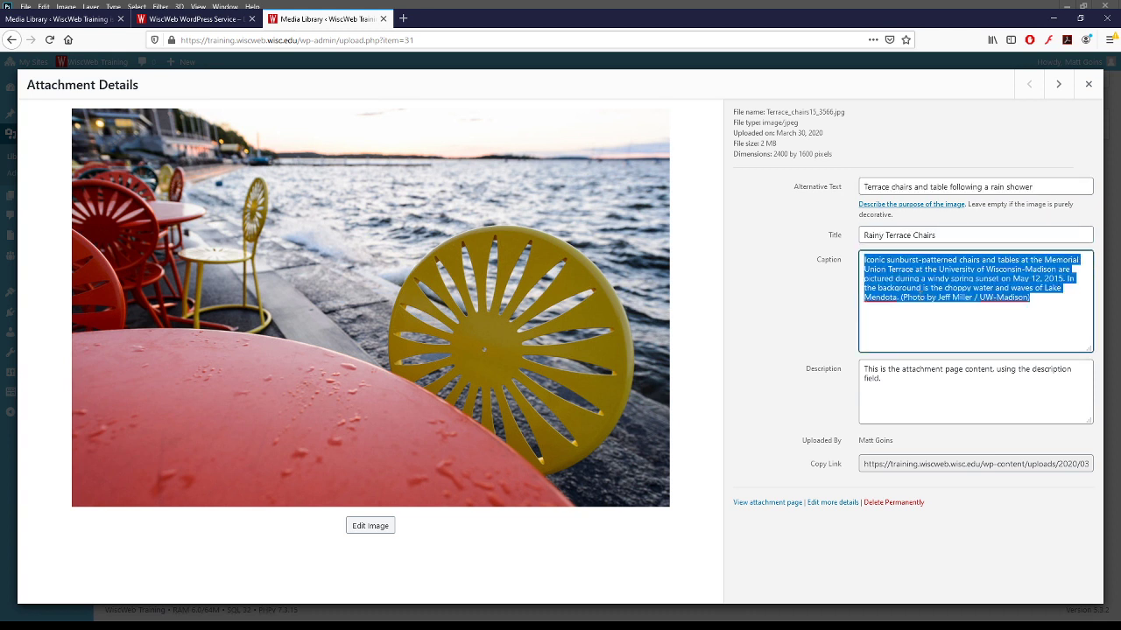
pyautogui.click(924, 289)
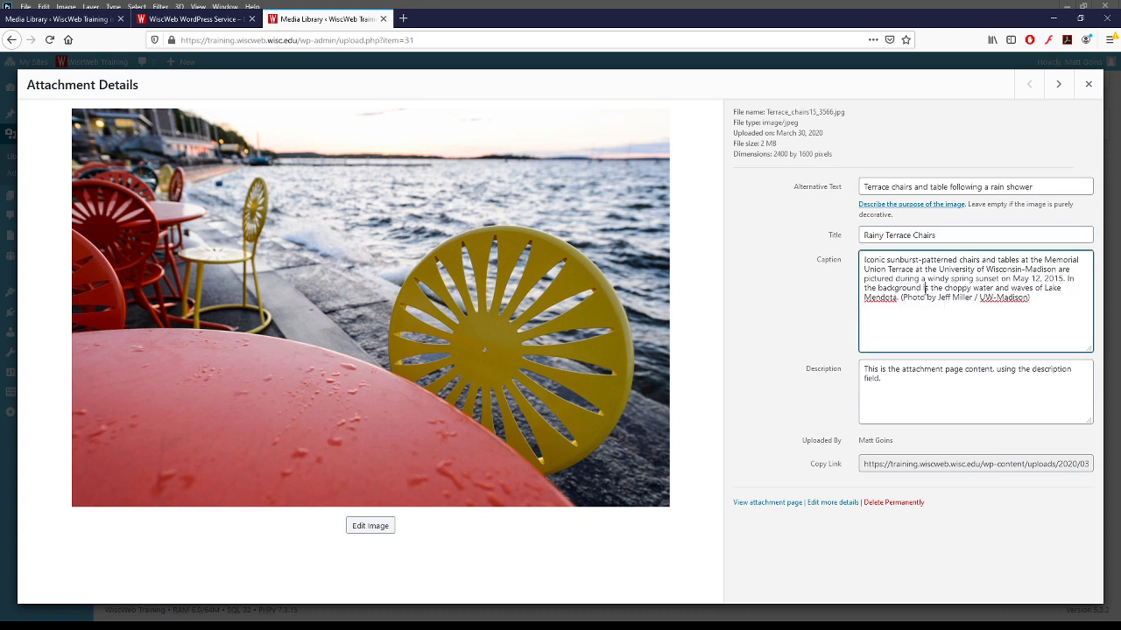
pyautogui.doubleClick(947, 236)
pyautogui.click(1009, 236)
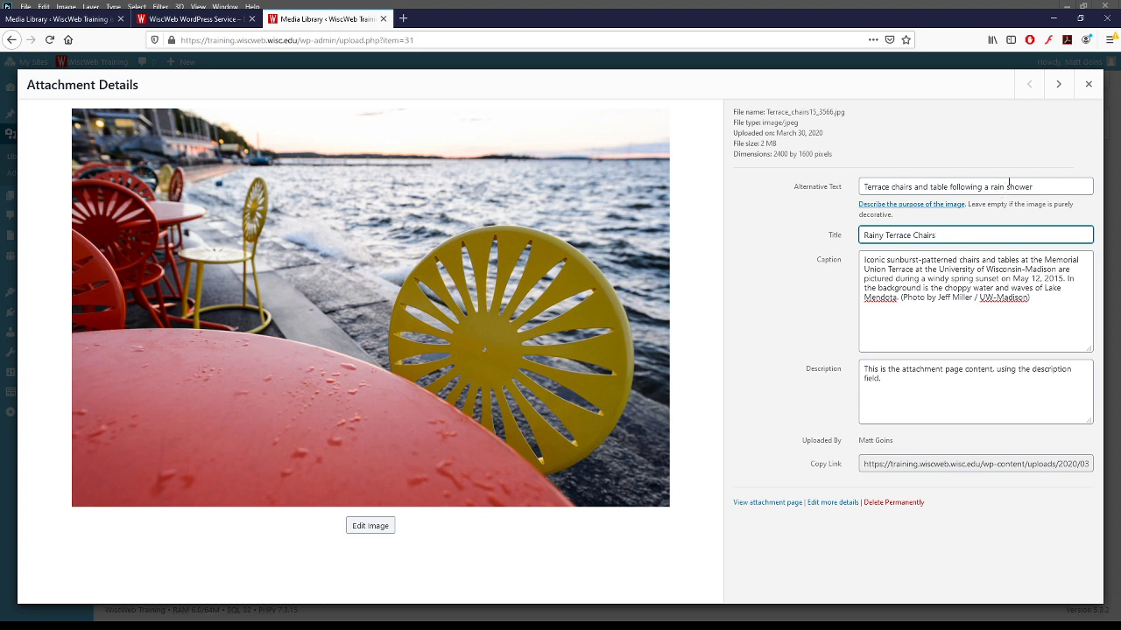
pyautogui.click(1088, 84)
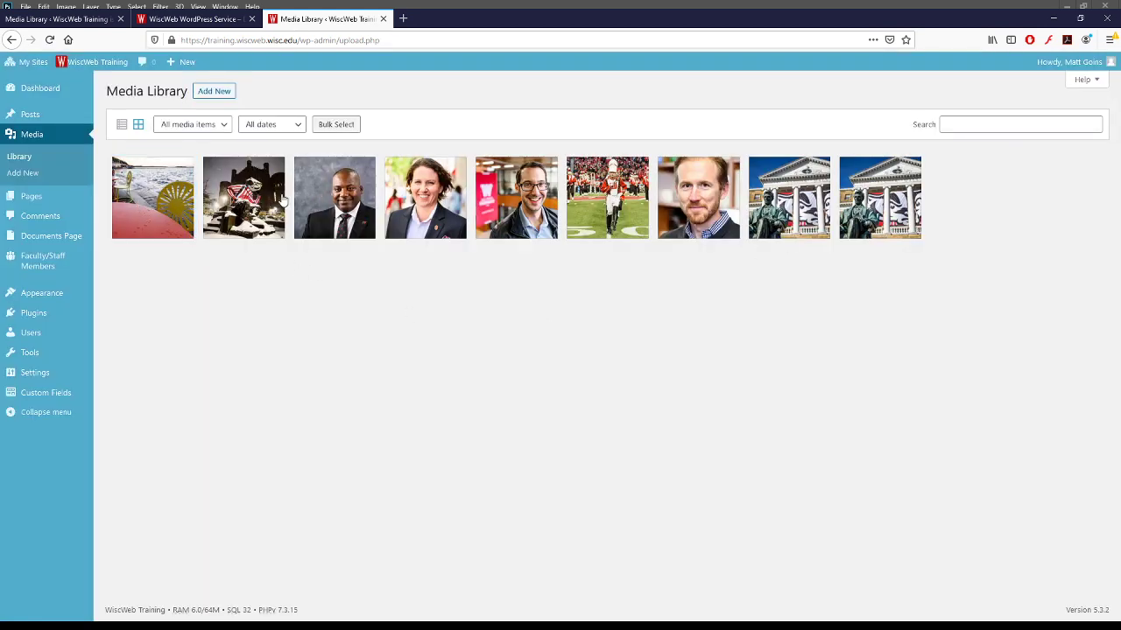
# - Open the snowy campus photo's details and check its 4 MB file size
pyautogui.click(246, 201)
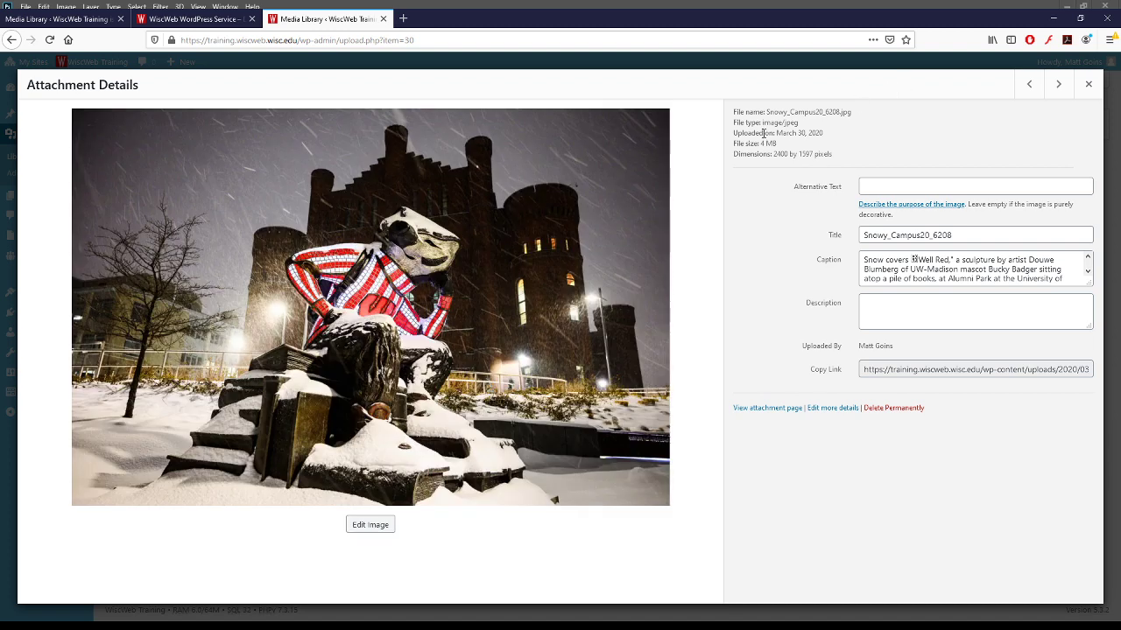
pyautogui.moveTo(733, 112); pyautogui.dragTo(852, 154)
pyautogui.click(852, 154)
pyautogui.moveTo(733, 144); pyautogui.dragTo(840, 157)
pyautogui.click(723, 156)
pyautogui.click(841, 160)
# - Check its 2400 by 1597 pixel dimensions, then close the details
pyautogui.tripleClick(803, 155)
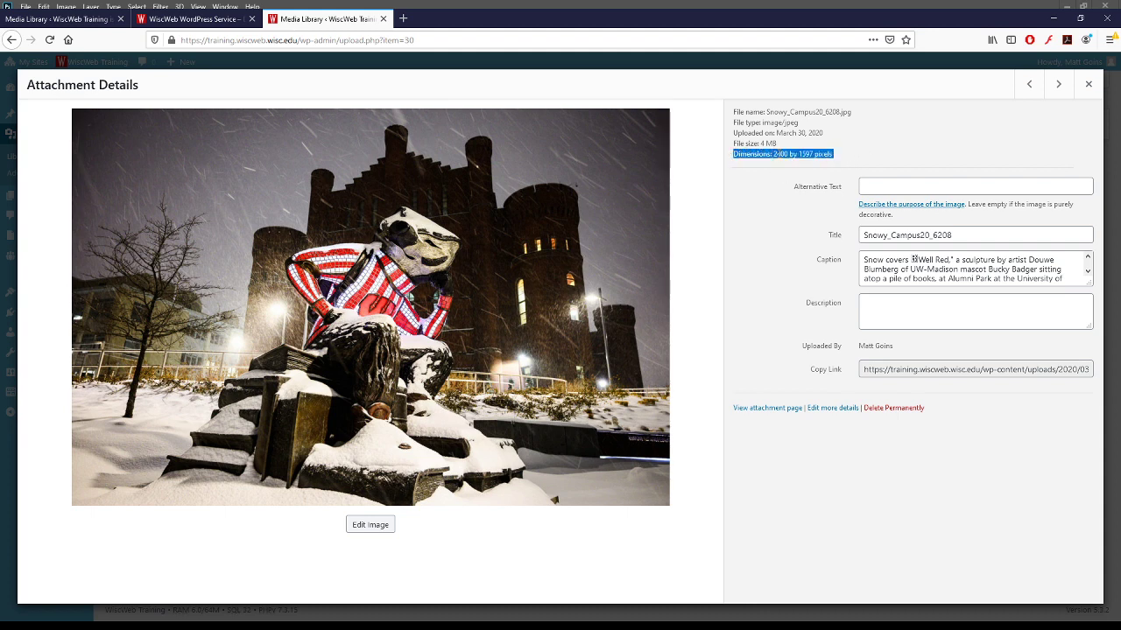
pyautogui.doubleClick(749, 154)
pyautogui.tripleClick(746, 155)
pyautogui.doubleClick(748, 154)
pyautogui.doubleClick(781, 154)
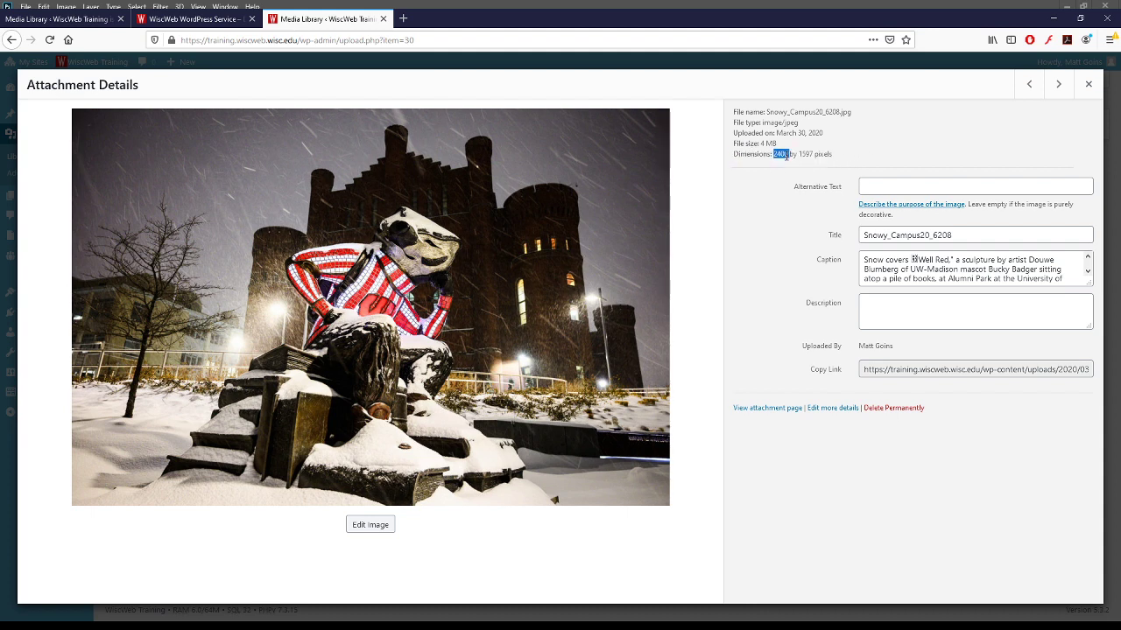
pyautogui.doubleClick(823, 155)
pyautogui.click(806, 155)
pyautogui.tripleClick(807, 155)
pyautogui.click(841, 161)
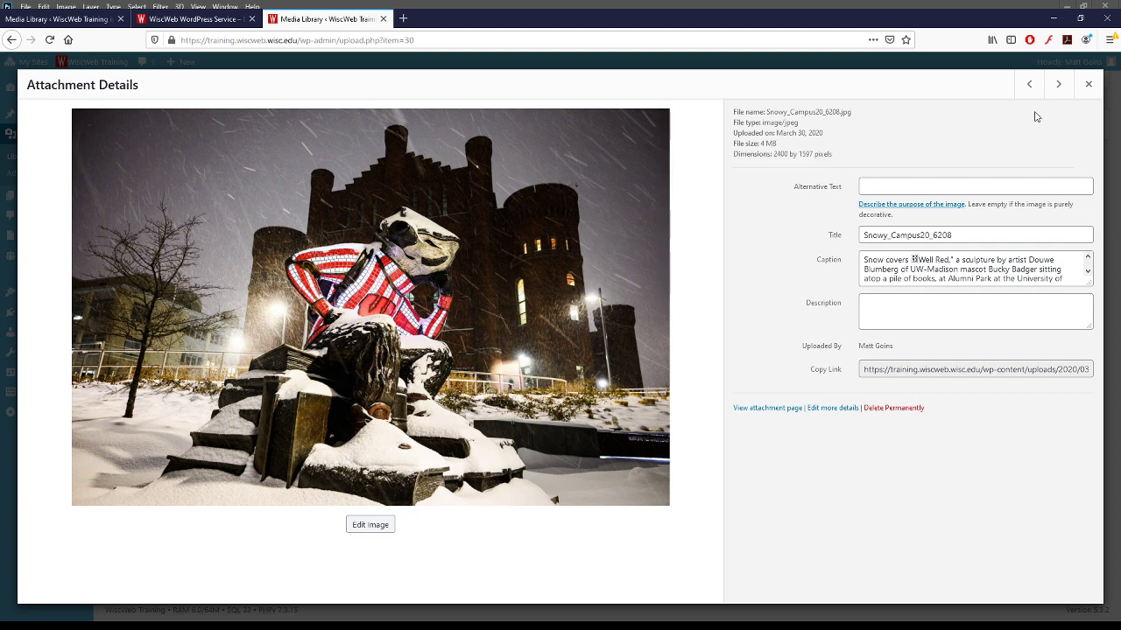
pyautogui.click(1089, 85)
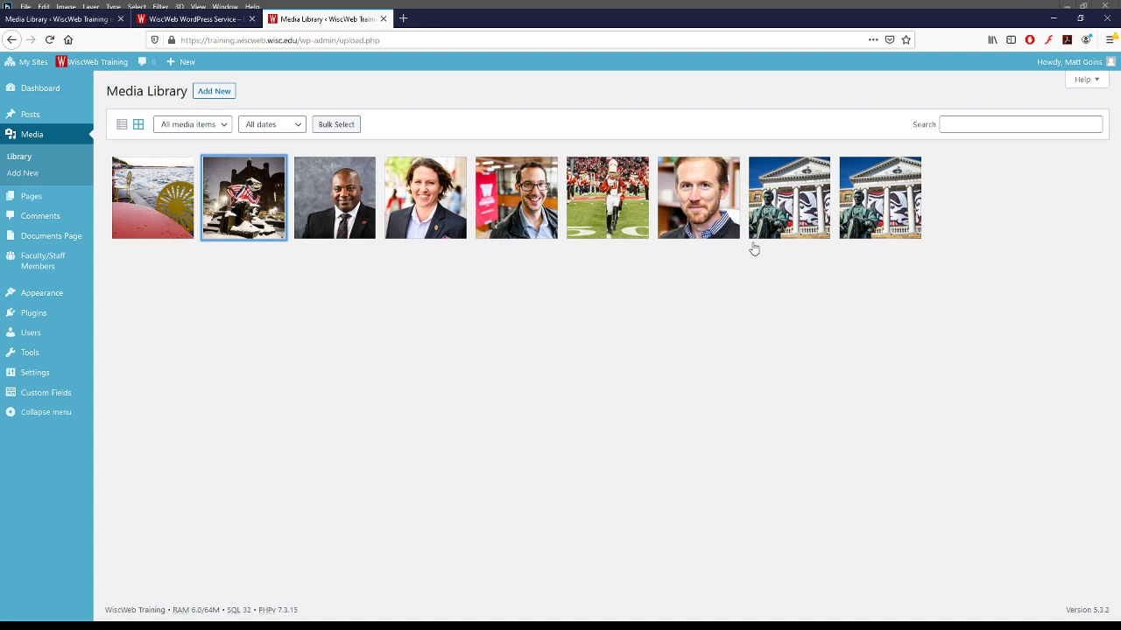
pyautogui.click(587, 289)
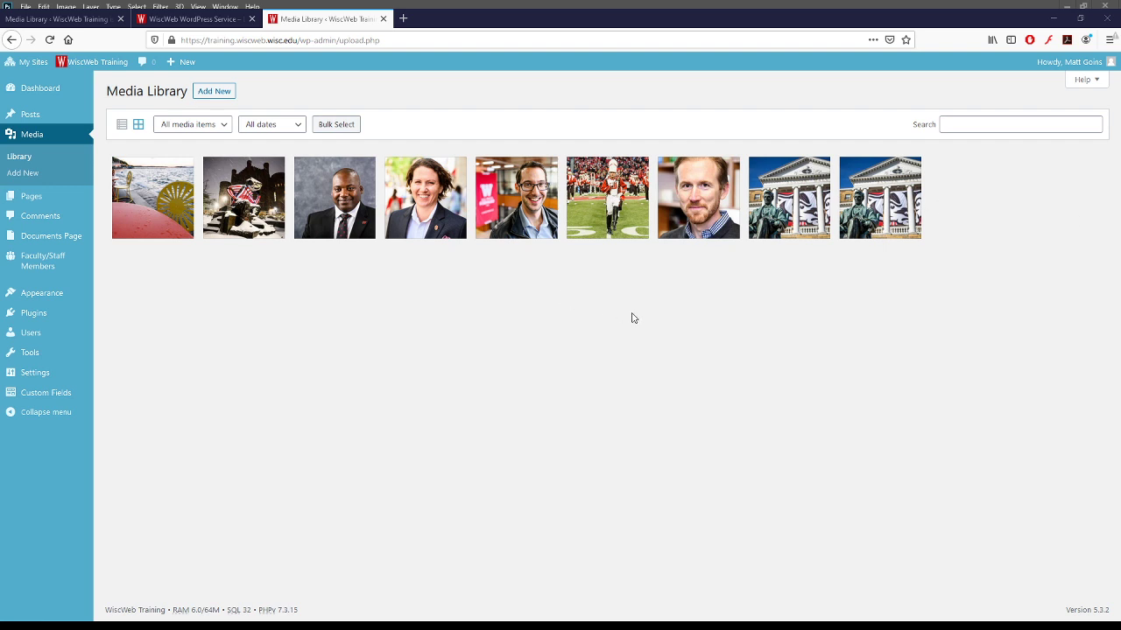
# - Load kb.wisc.edu/wiscweb in a new private tab and choose the Photoshop image-cropping article
pyautogui.click(402, 18)
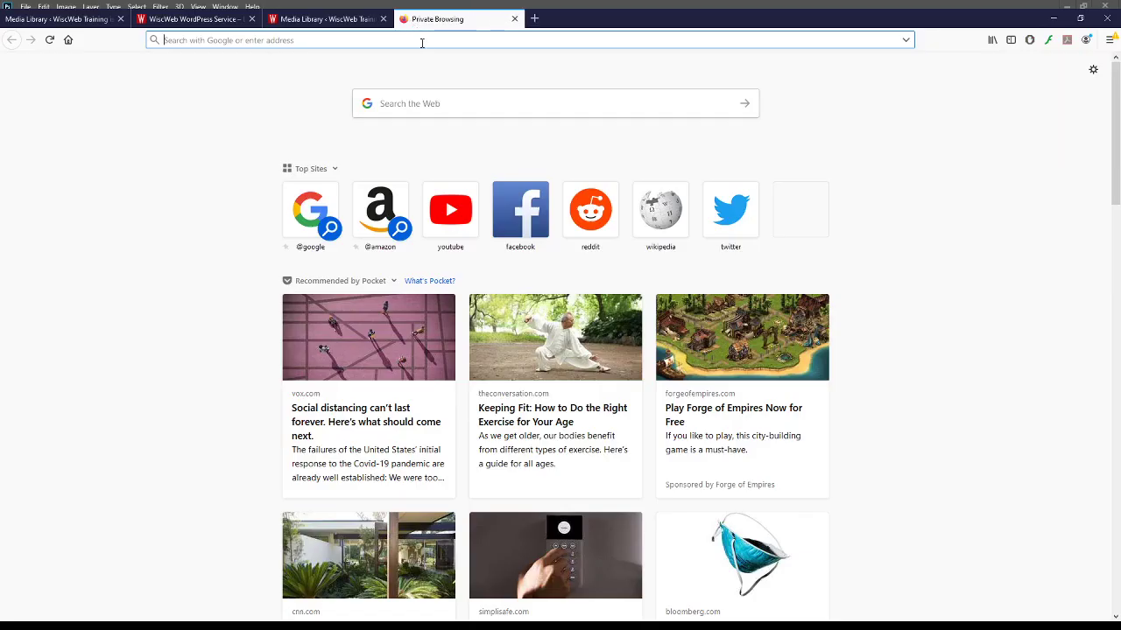
pyautogui.write('kb.wisc.edu/')
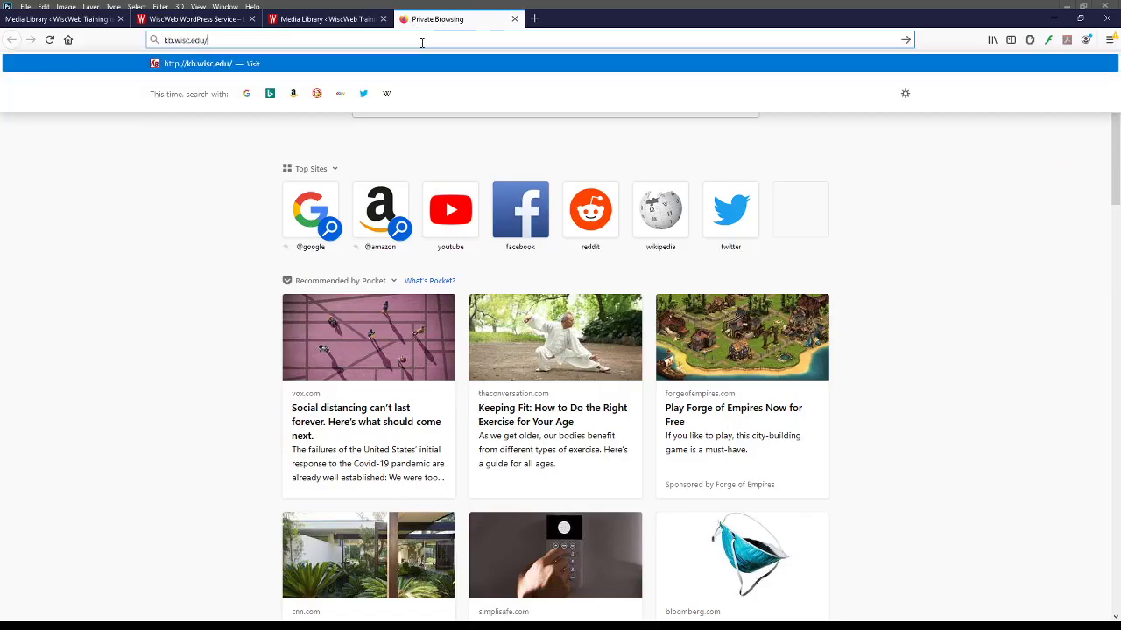
pyautogui.write('wiscweb')
pyautogui.press('Return')
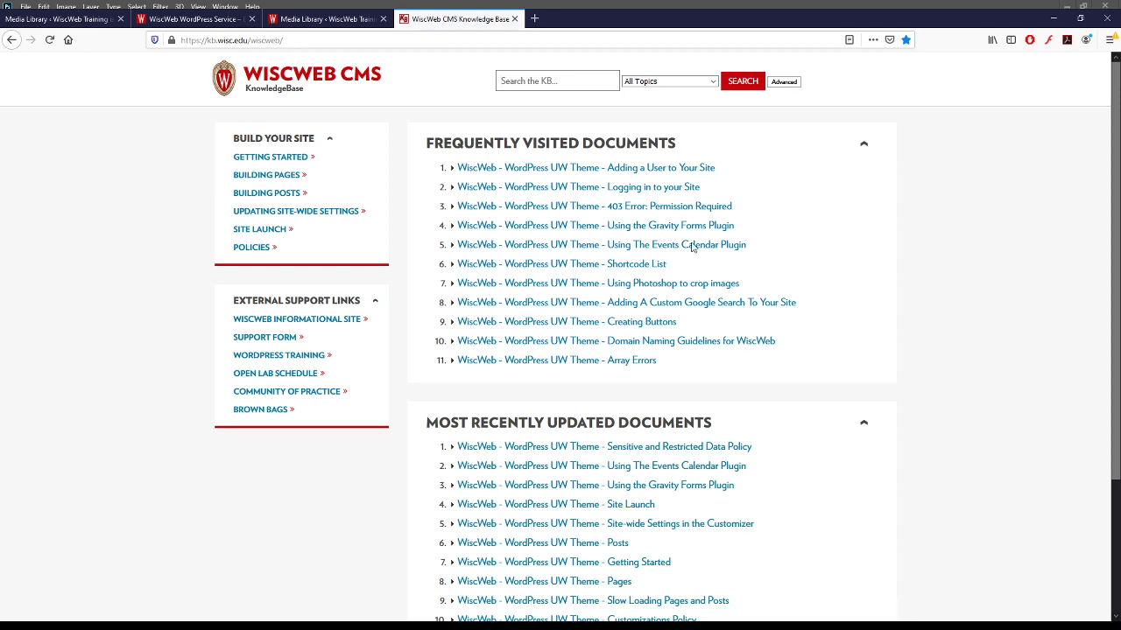
pyautogui.scroll(-2, 879, 268)
pyautogui.scroll(2, 920, 280)
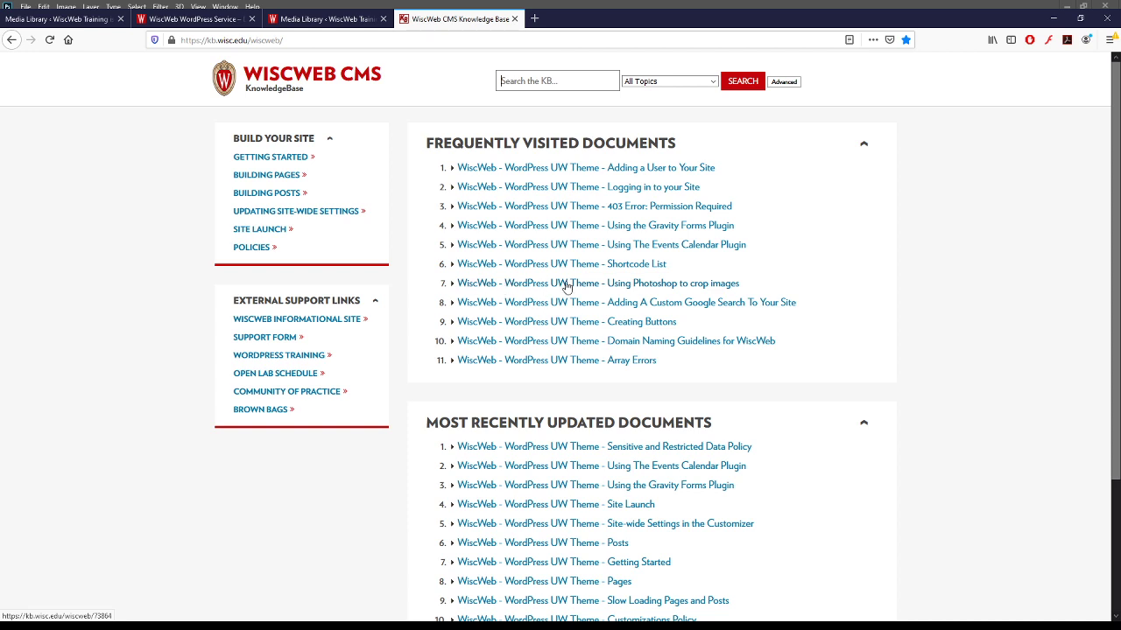
pyautogui.click(716, 285)
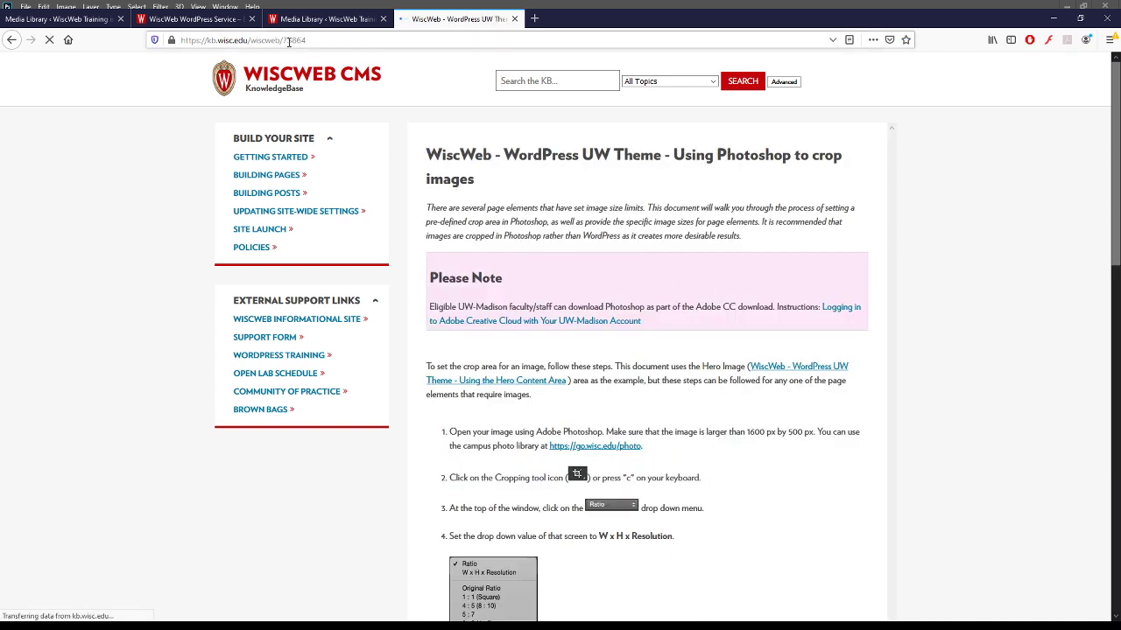
# - Note article number 73864 in the address bar and scroll down the cropping article
pyautogui.moveTo(281, 41); pyautogui.dragTo(317, 41)
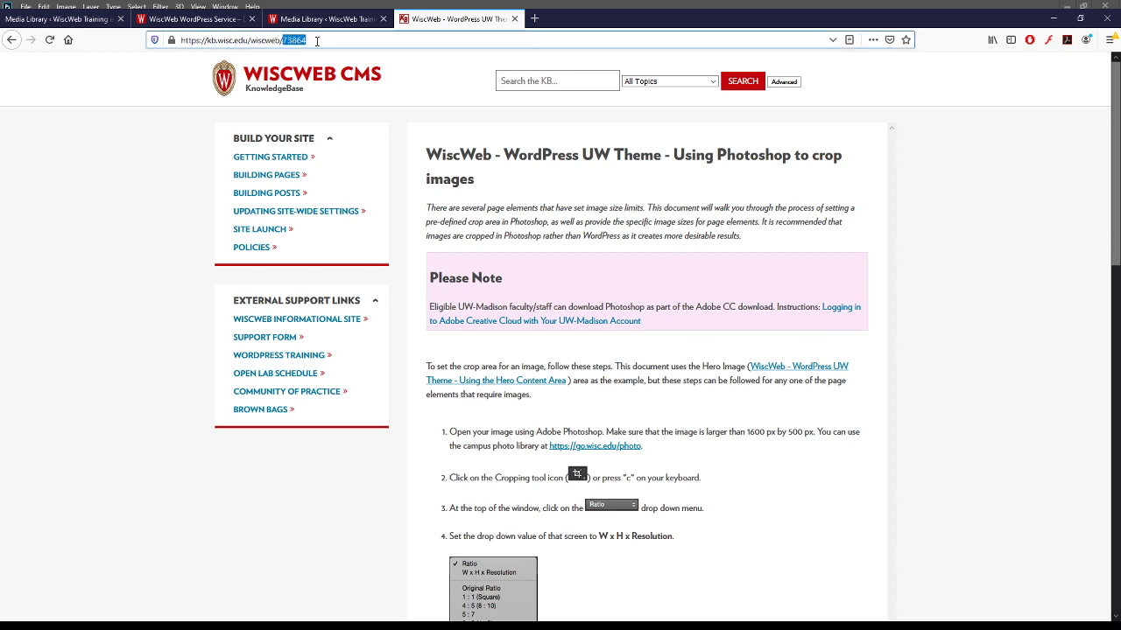
pyautogui.click(317, 41)
pyautogui.scroll(-3, 587, 241)
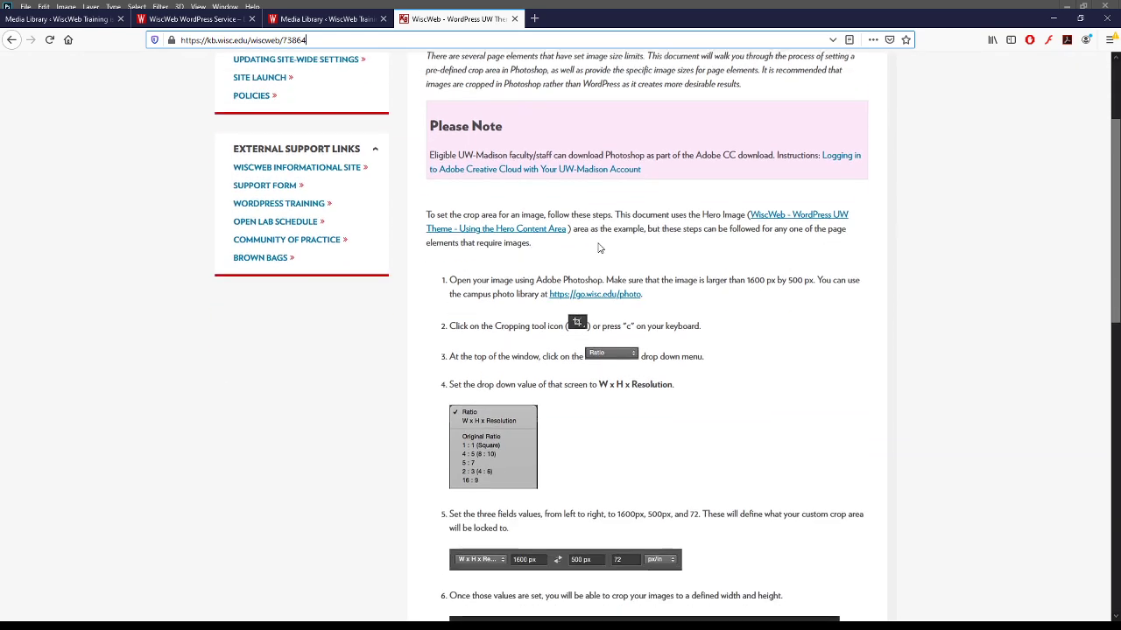
pyautogui.scroll(-6, 620, 221)
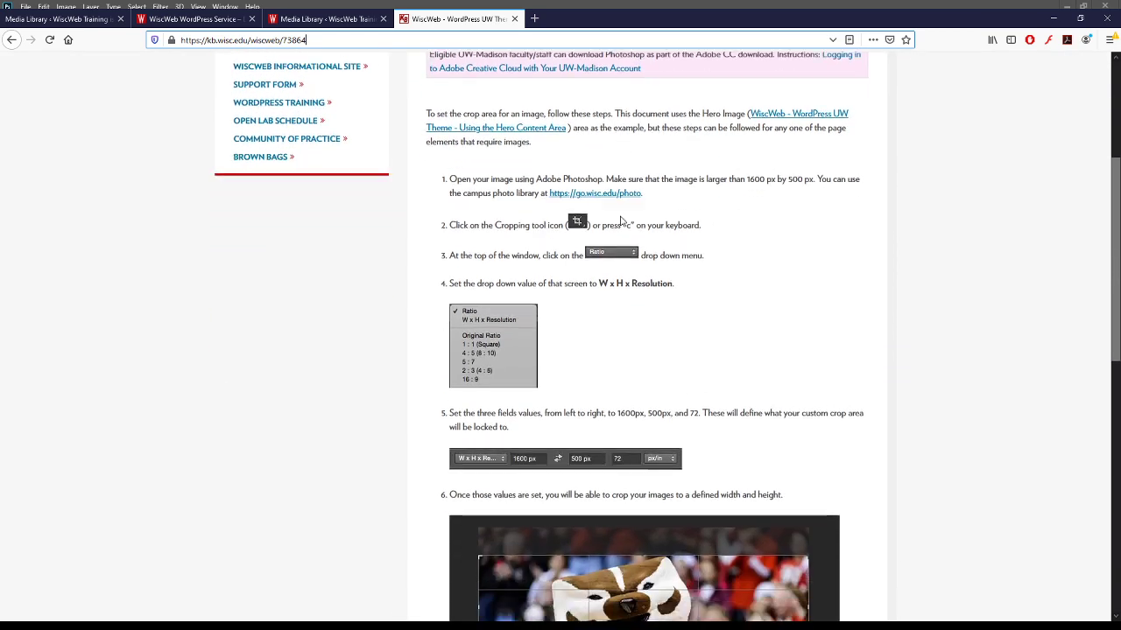
pyautogui.scroll(-6, 620, 222)
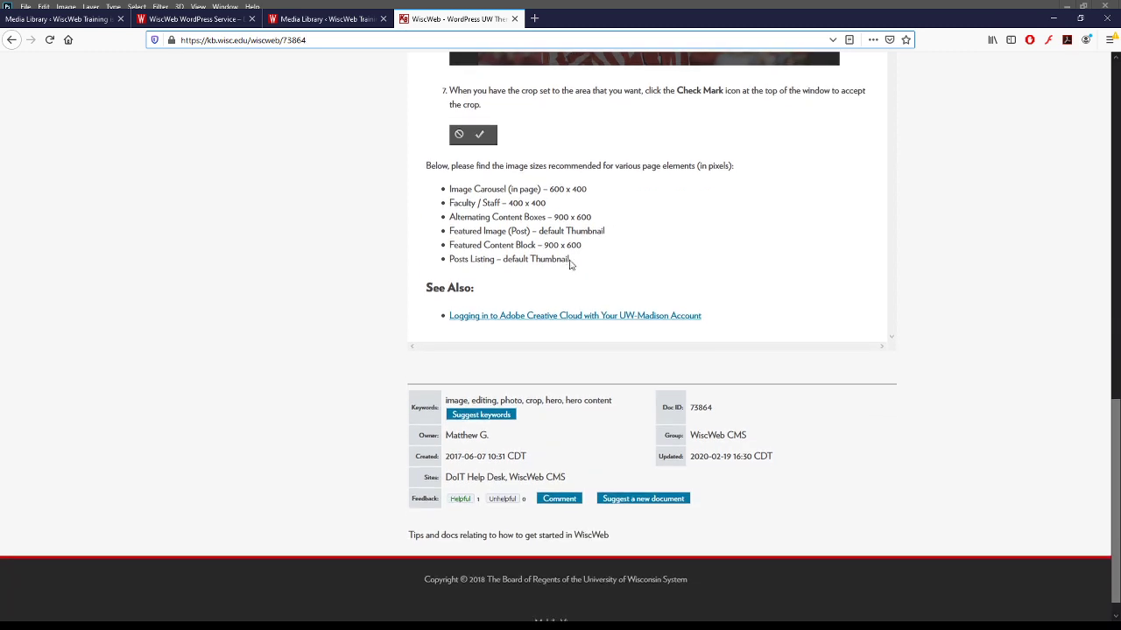
# - Highlight the list of six recommended image sizes in the article
pyautogui.moveTo(569, 263); pyautogui.dragTo(451, 188)
pyautogui.click(450, 188)
pyautogui.click(450, 187)
pyautogui.click(593, 271)
pyautogui.click(451, 188)
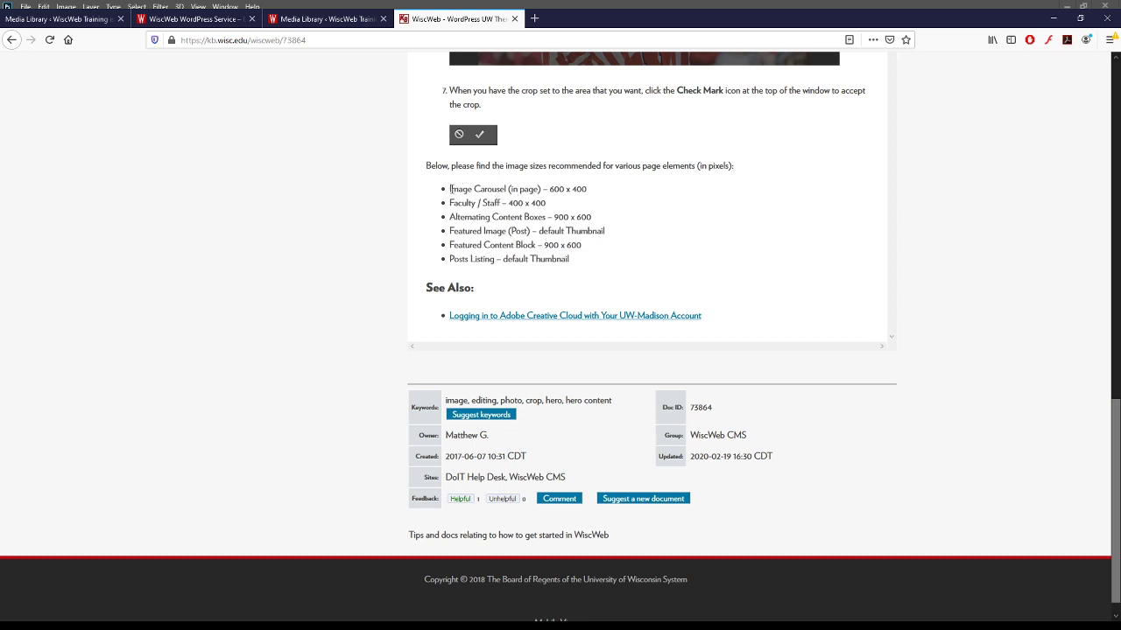
pyautogui.moveTo(450, 188); pyautogui.dragTo(625, 258)
pyautogui.click(626, 259)
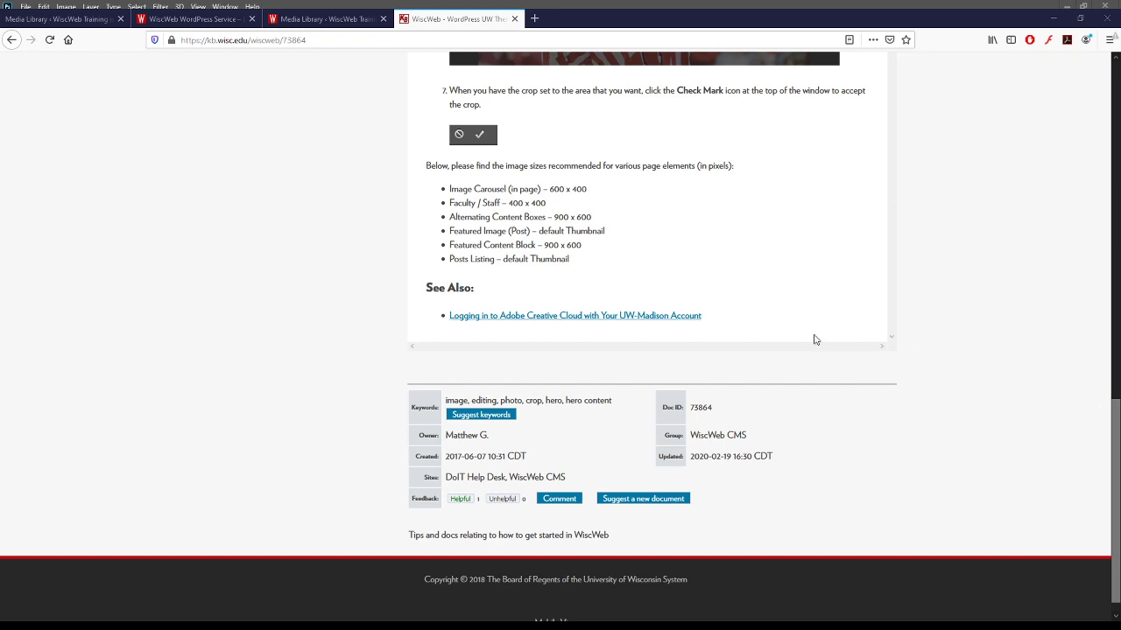
# - Go back to the WordPress Media Library tab
pyautogui.scroll(10, 786, 306)
pyautogui.scroll(2, 785, 307)
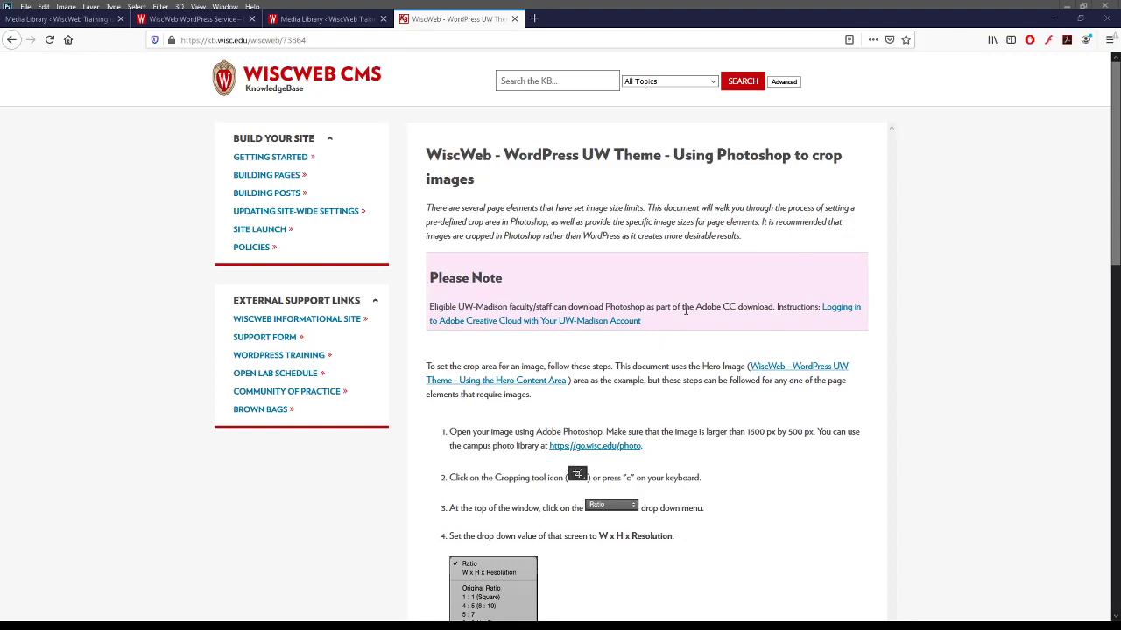
pyautogui.scroll(-2, 585, 382)
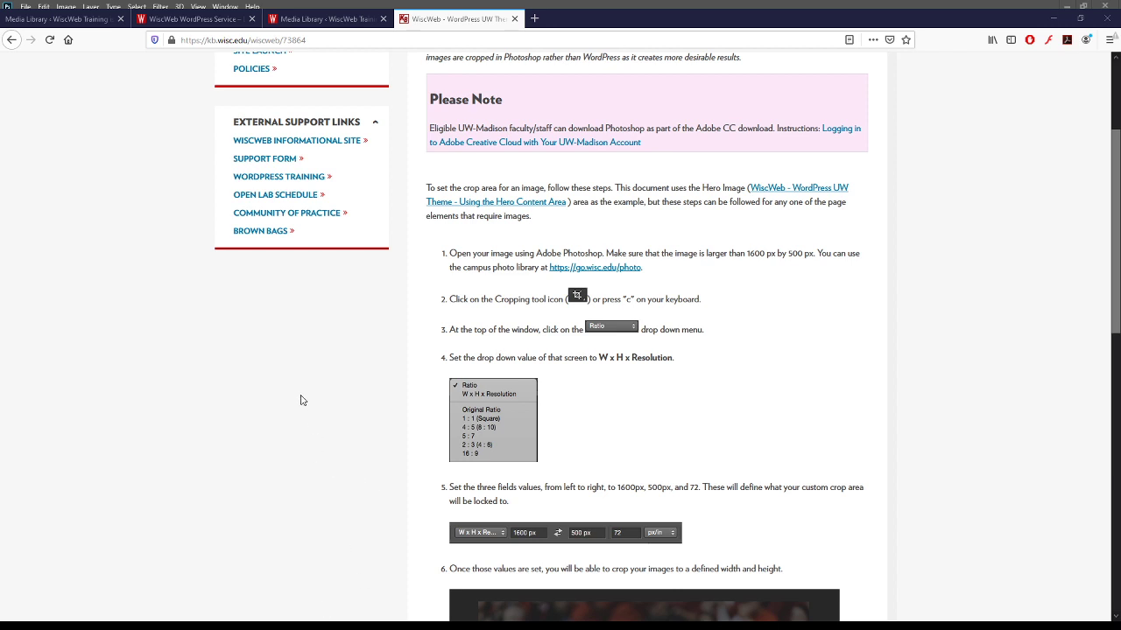
pyautogui.click(346, 19)
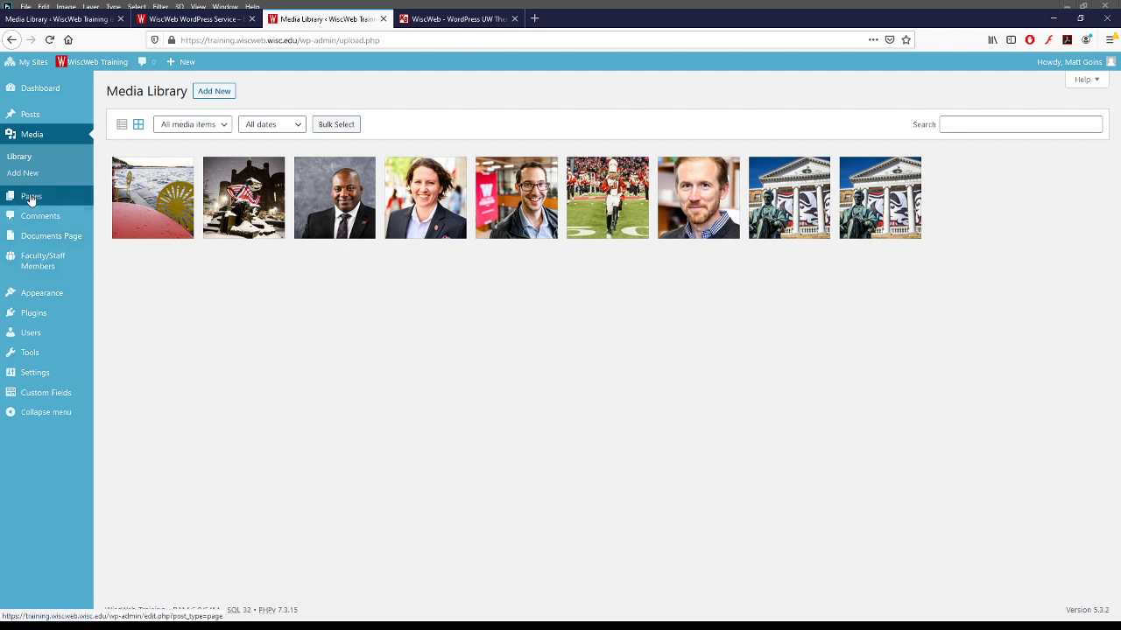
# - Create a new page titled 'Image Testing'
pyautogui.click(29, 198)
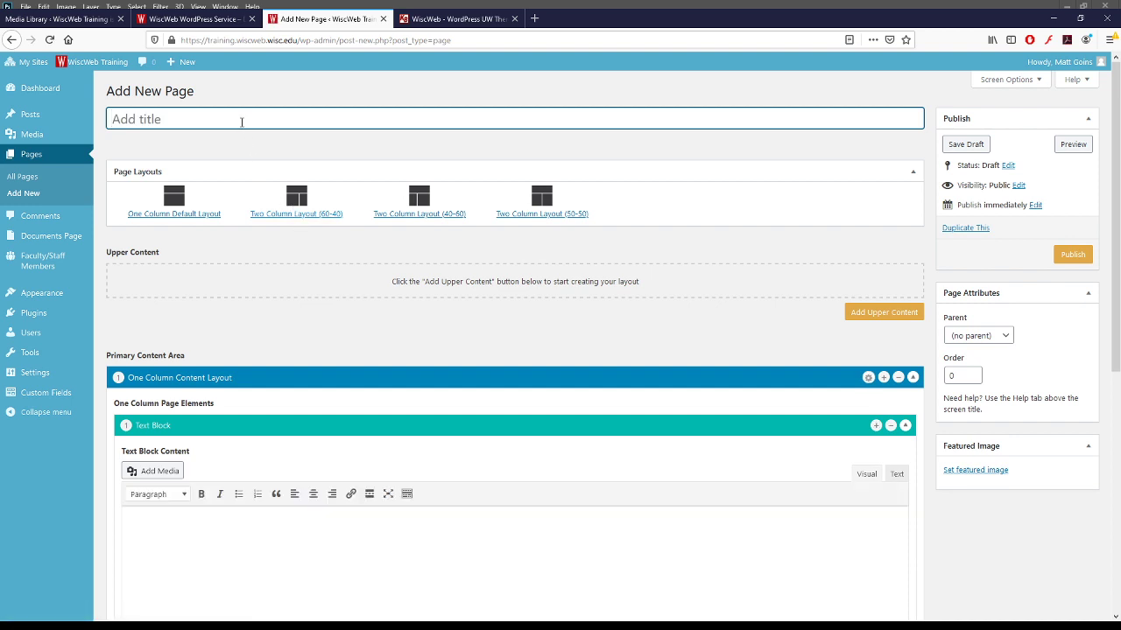
pyautogui.write('Image Testing Page')
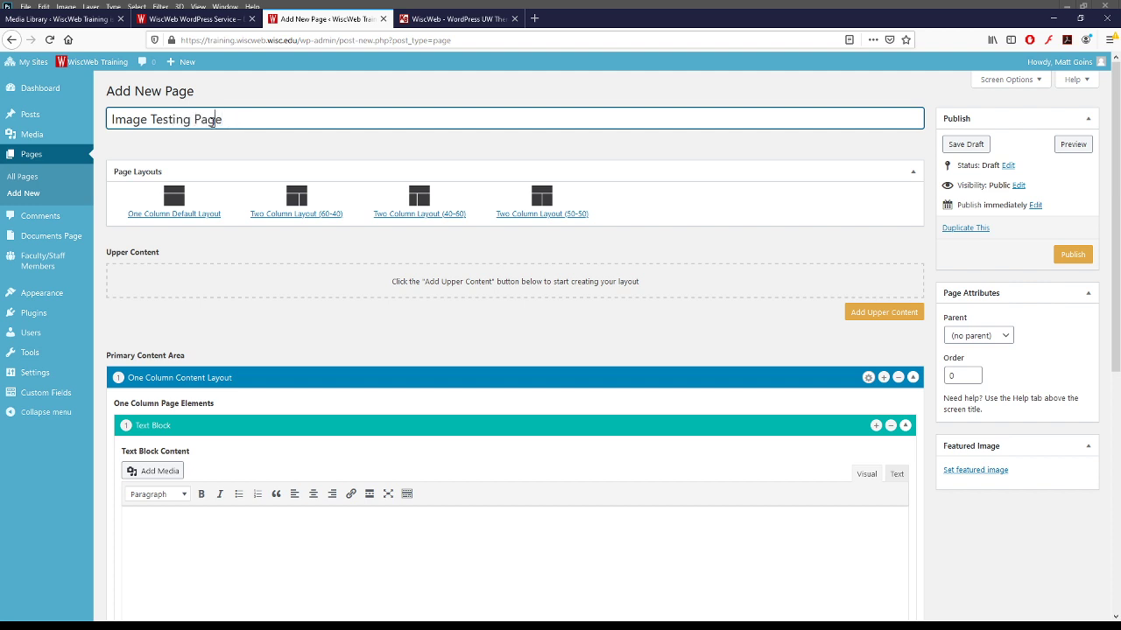
pyautogui.doubleClick(213, 121)
pyautogui.press('BackSpace')
pyautogui.click(333, 327)
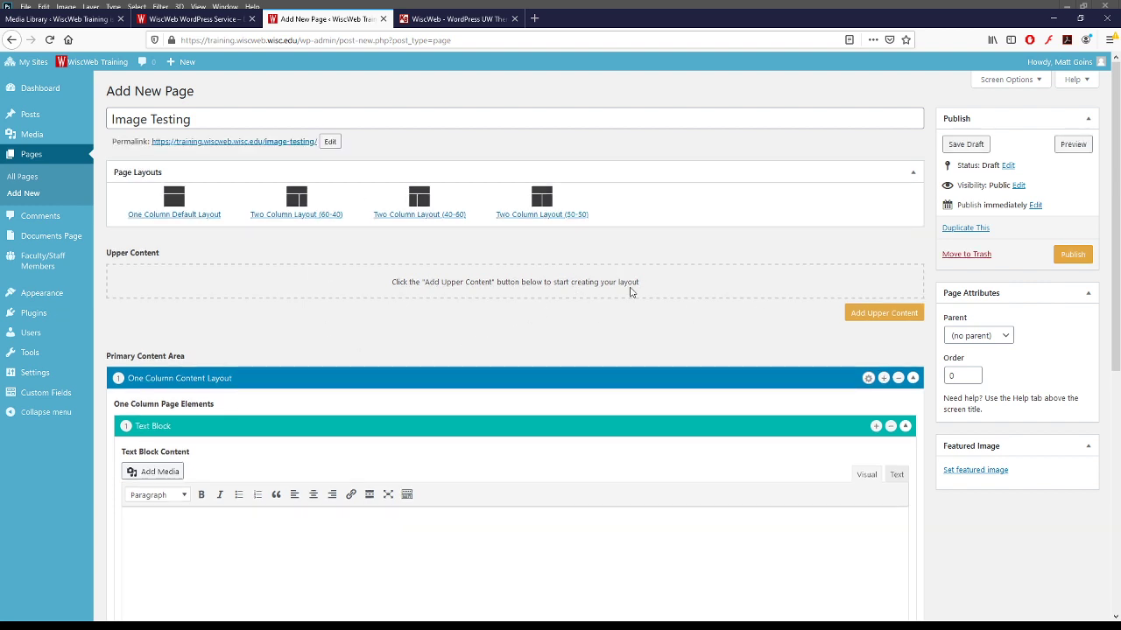
# - Add a Hero Image/Carousel block to the page's Upper Content
pyautogui.click(886, 313)
pyautogui.click(882, 290)
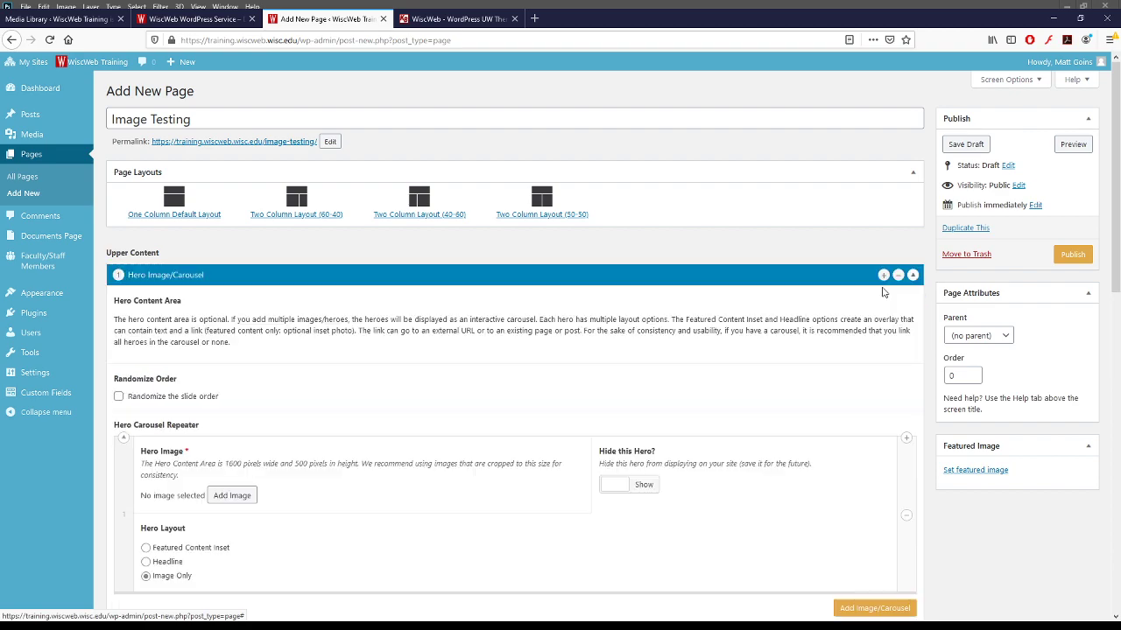
pyautogui.scroll(-3, 882, 291)
pyautogui.scroll(1, 963, 298)
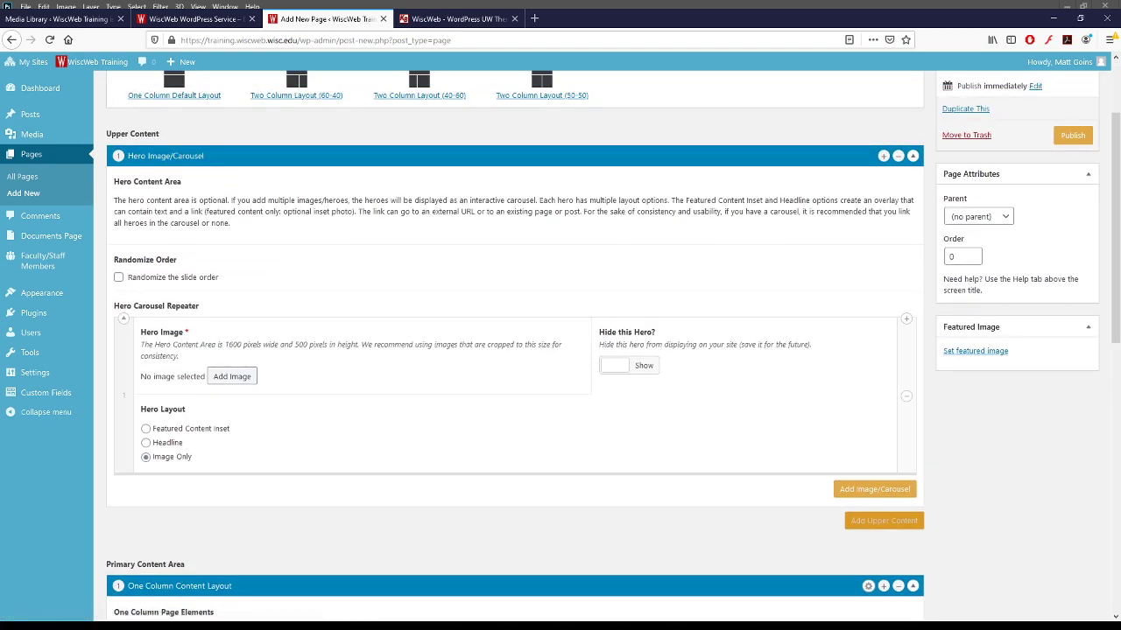
pyautogui.scroll(-1, 1112, 300)
pyautogui.scroll(1, 1114, 302)
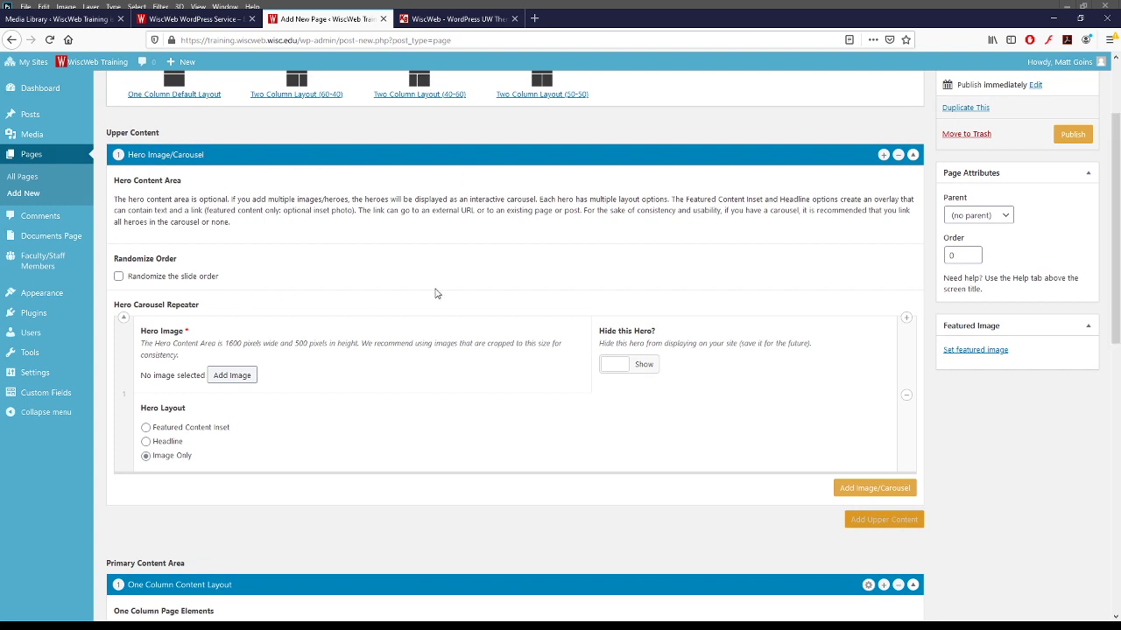
# - Remove that hero block, add a fresh Hero Image/Carousel, and note its 1600x500 size guidance
pyautogui.click(897, 154)
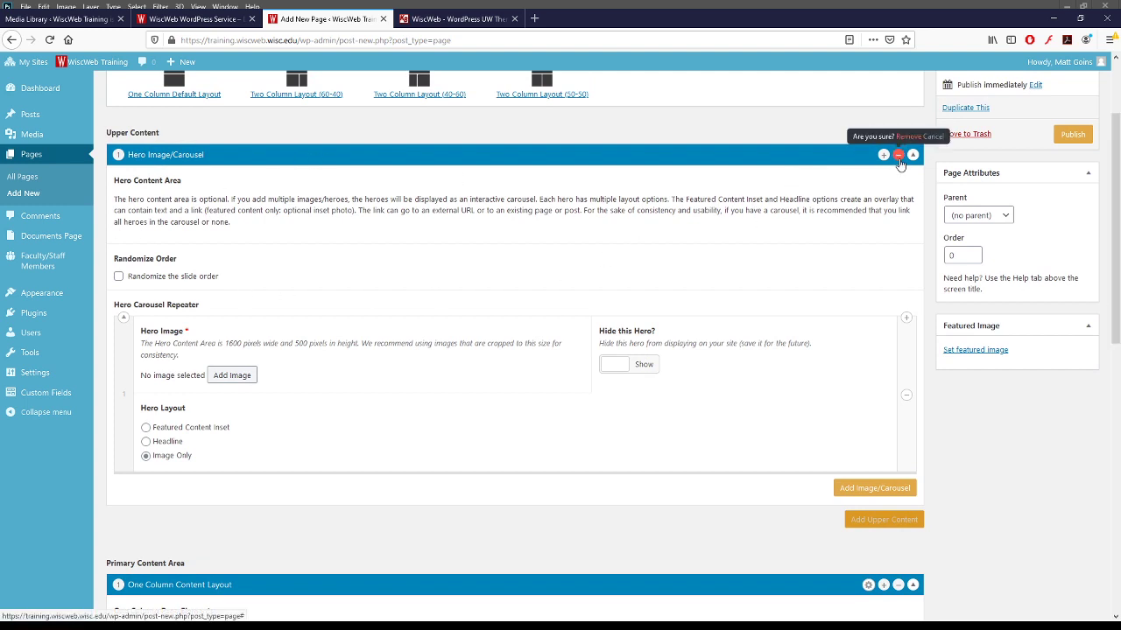
pyautogui.click(901, 137)
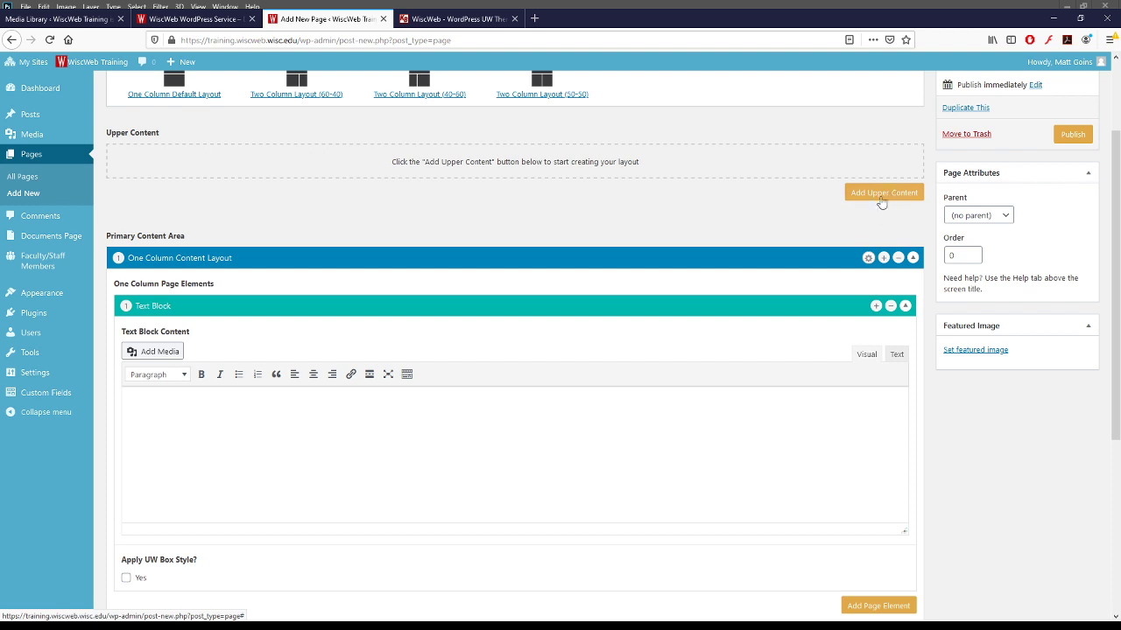
pyautogui.click(880, 202)
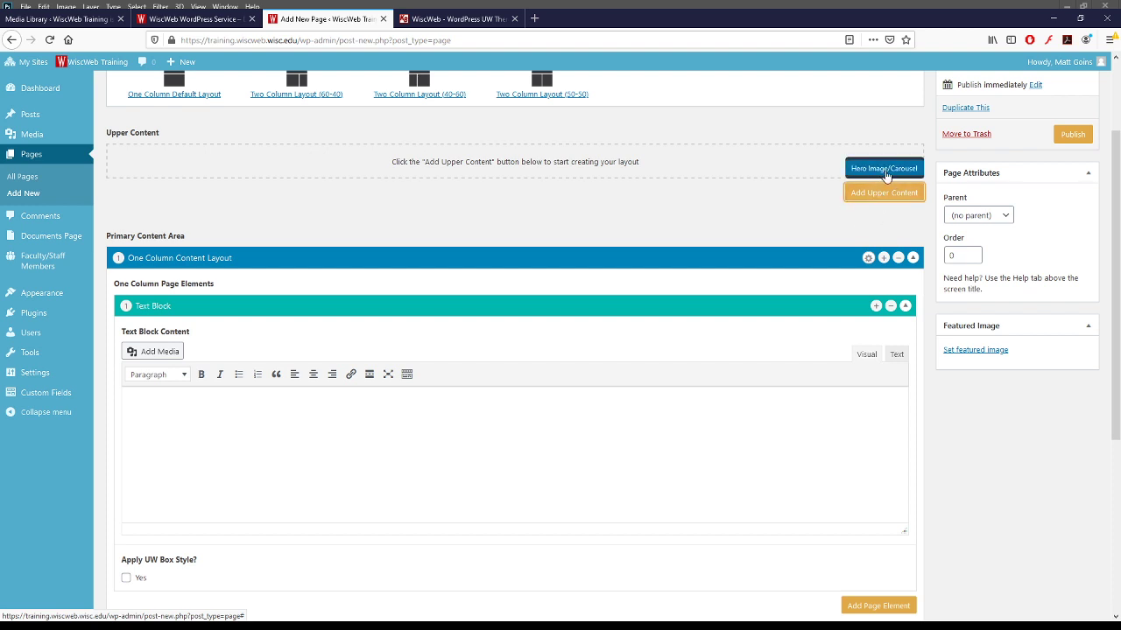
pyautogui.click(886, 169)
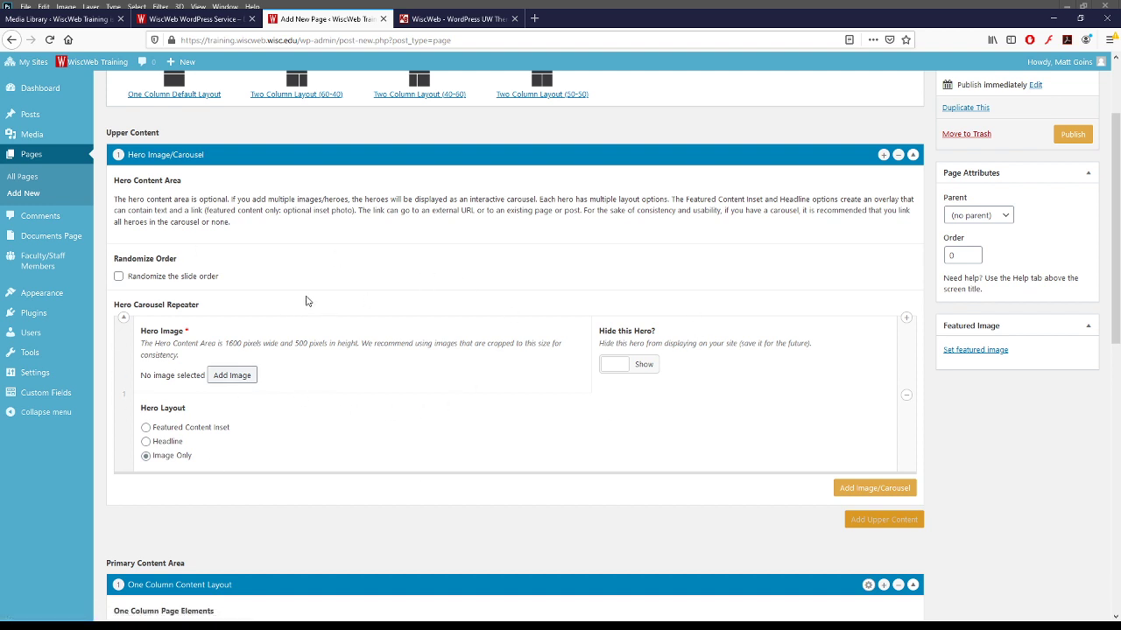
pyautogui.moveTo(225, 343); pyautogui.dragTo(326, 343)
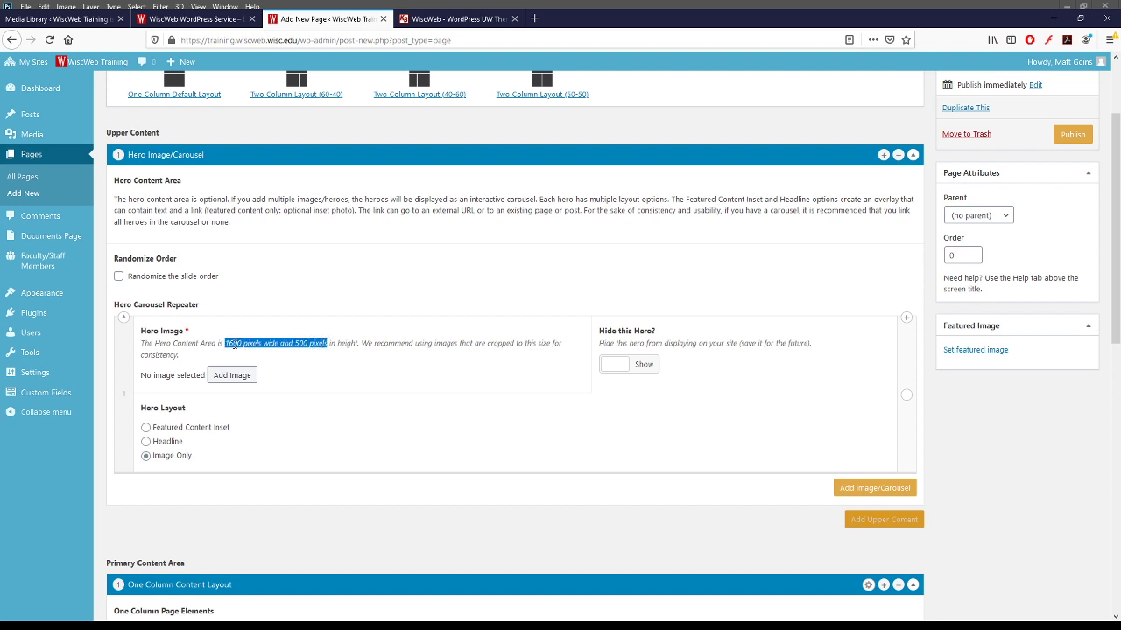
pyautogui.moveTo(224, 343); pyautogui.dragTo(330, 343)
pyautogui.click(312, 345)
# - Pick the snowy sculpture photo Snowy_Campus20_6208.jpg from the Media Library for the hero image
pyautogui.click(244, 379)
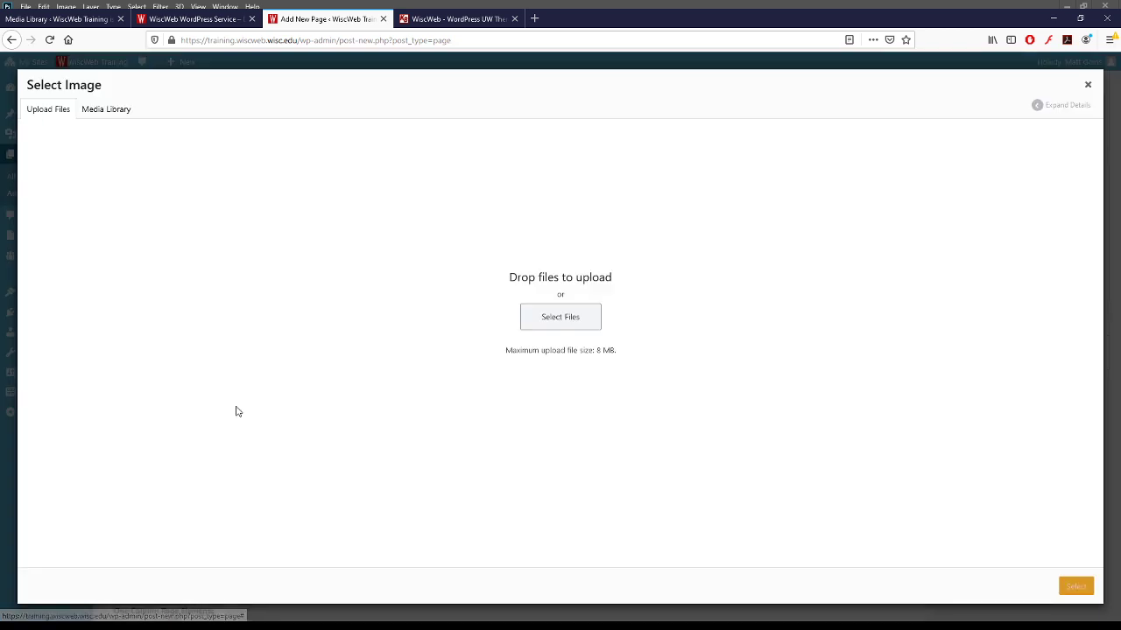
pyautogui.click(114, 111)
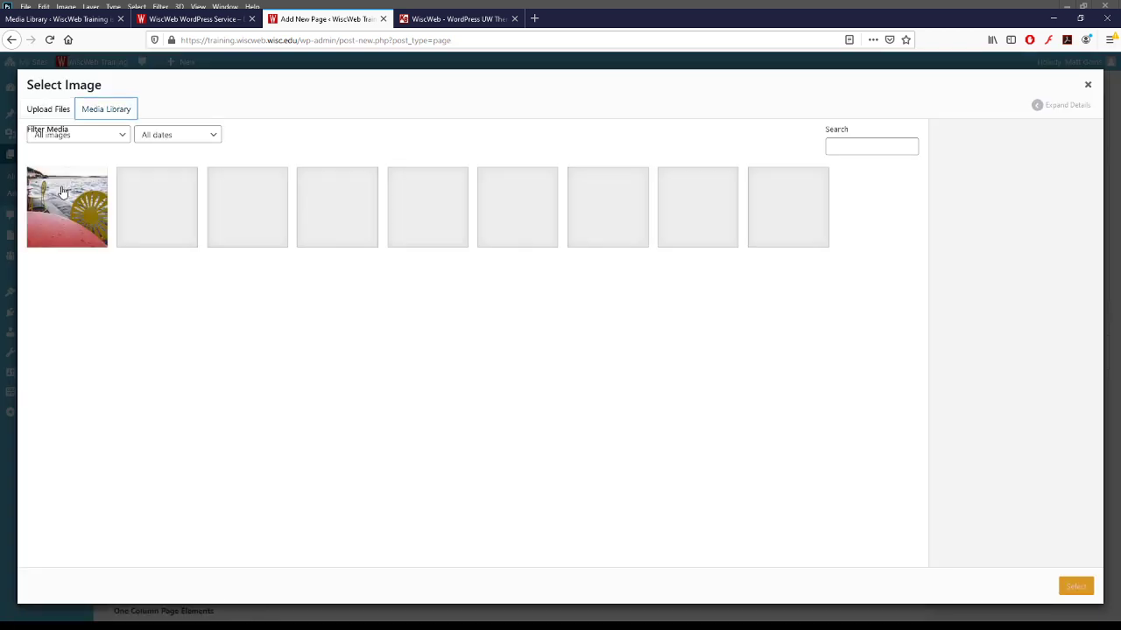
pyautogui.click(157, 232)
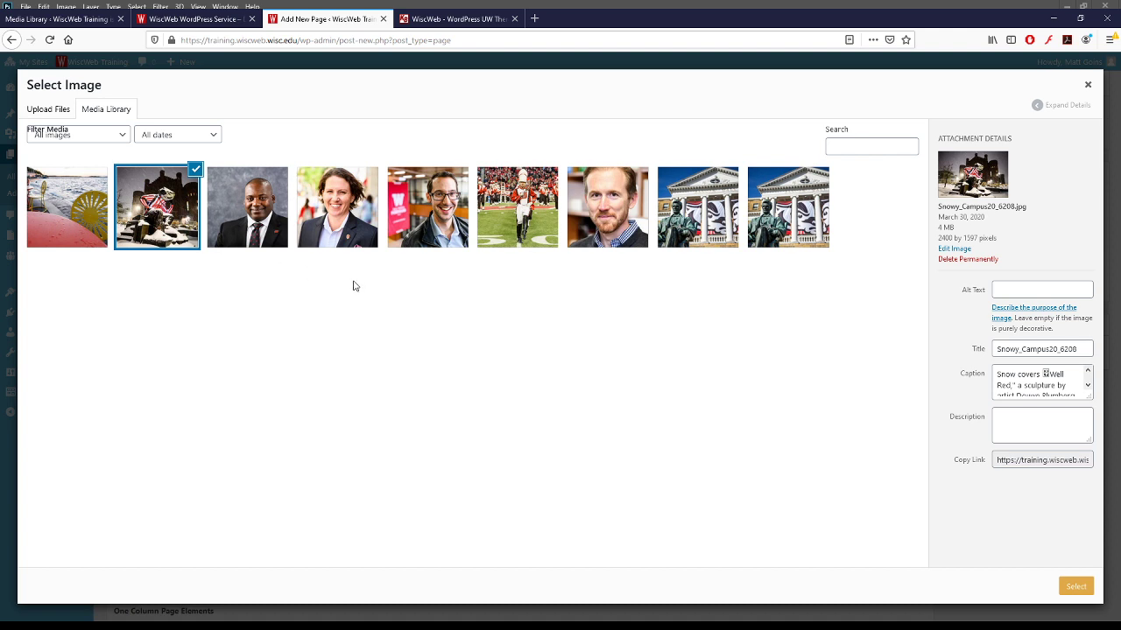
# - Open FEATURES > Hero Content Area on the WiscWeb WordPress Service site and scroll through it
pyautogui.click(224, 21)
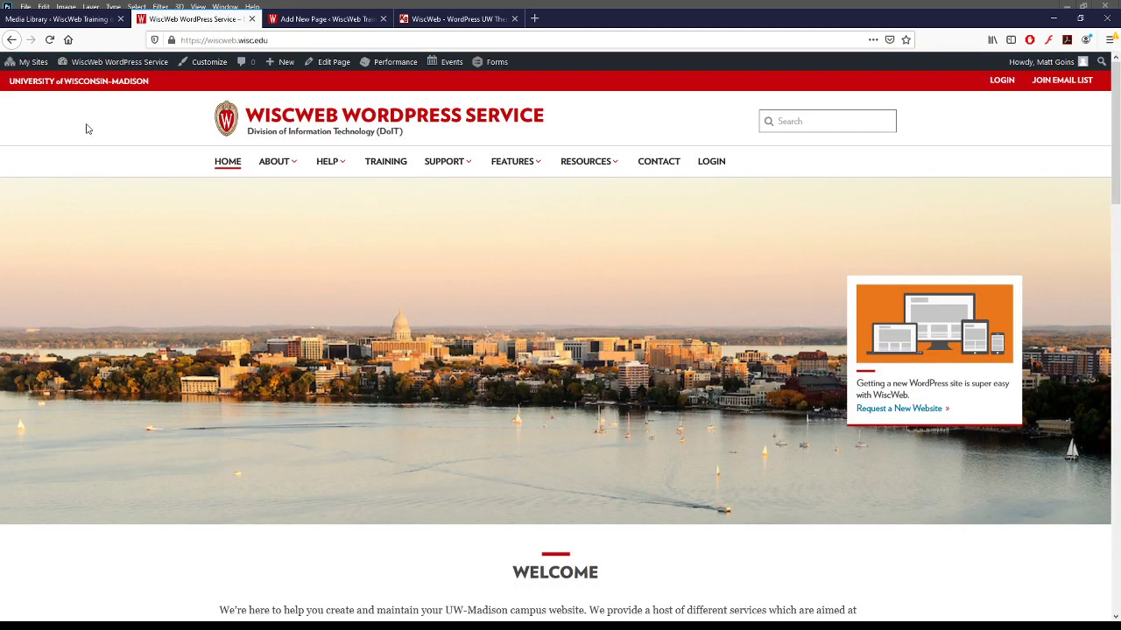
pyautogui.moveTo(512, 162)
pyautogui.click(537, 252)
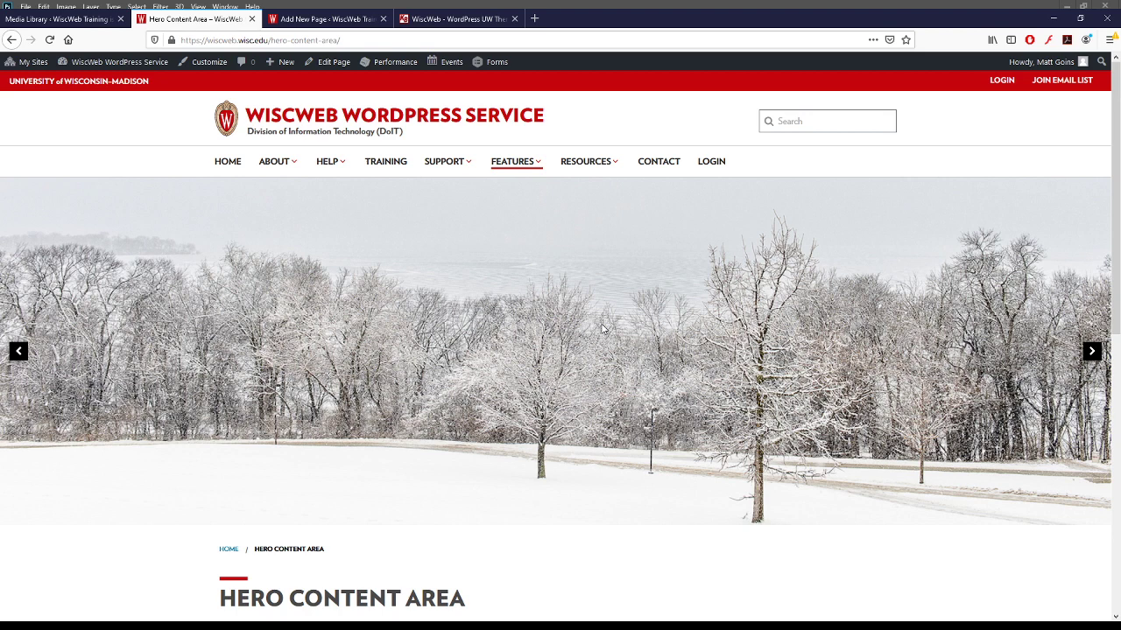
pyautogui.scroll(-2, 652, 311)
pyautogui.scroll(2, 770, 202)
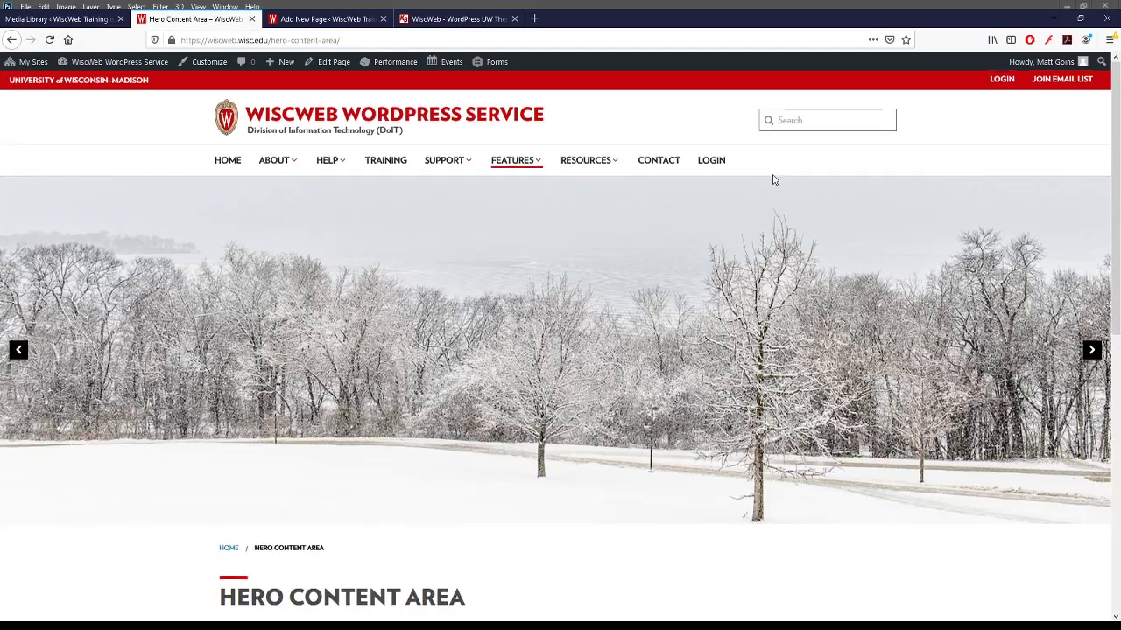
pyautogui.scroll(-1, 773, 179)
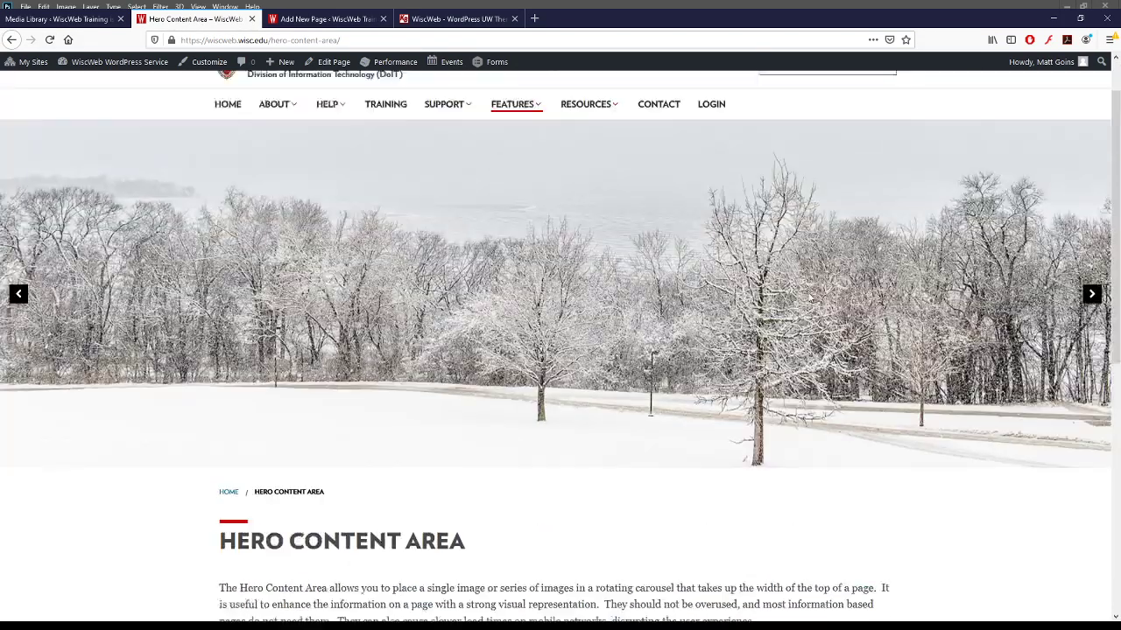
pyautogui.scroll(-5, 382, 348)
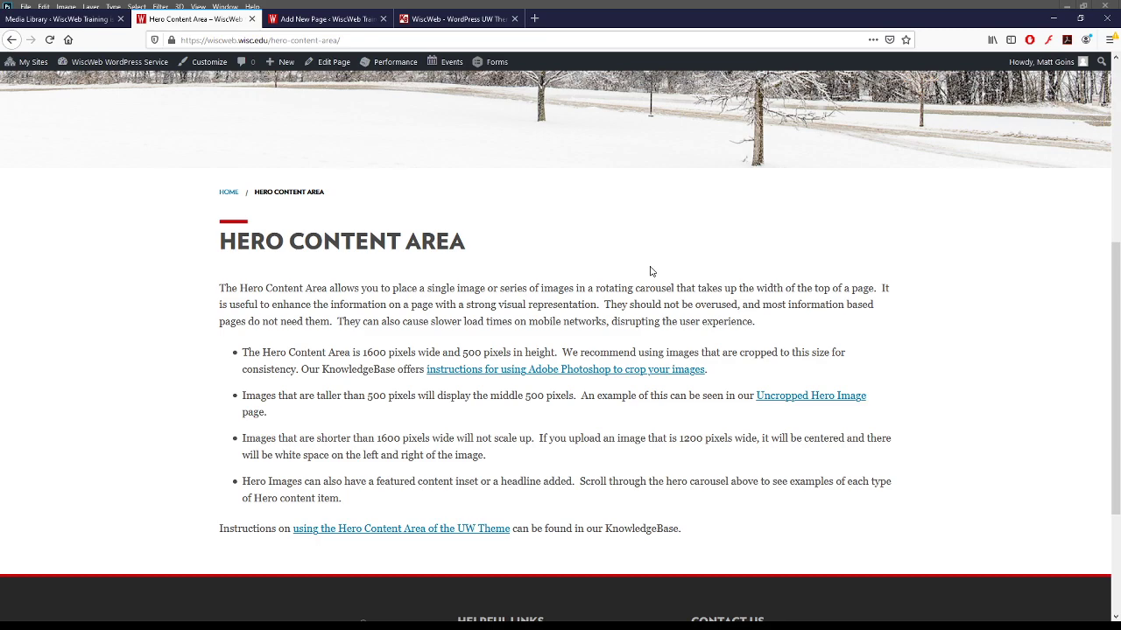
pyautogui.scroll(5, 480, 291)
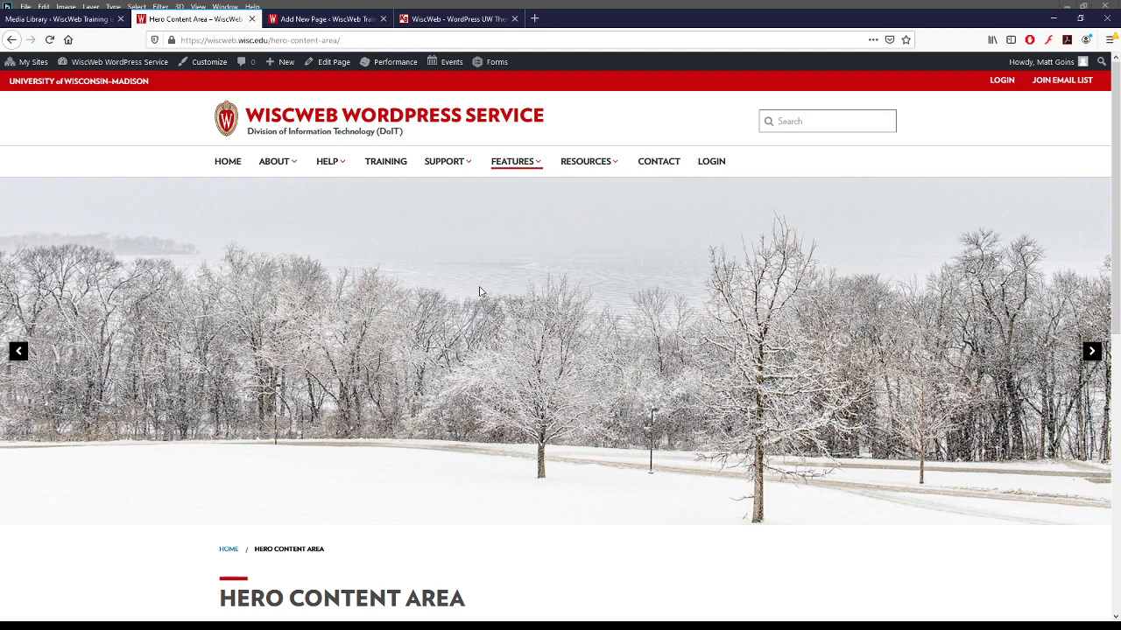
# - Check the snowy photo's 2400 by 1597 size, then insert the marching band photo as hero
pyautogui.click(375, 18)
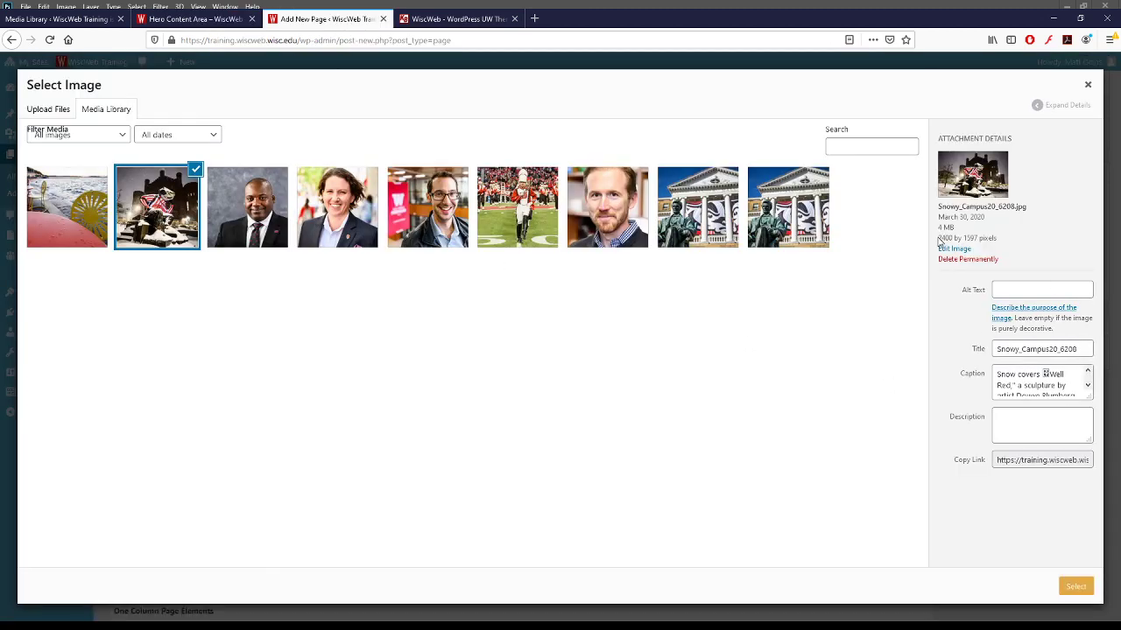
pyautogui.moveTo(938, 238); pyautogui.dragTo(1005, 243)
pyautogui.click(997, 239)
pyautogui.click(997, 238)
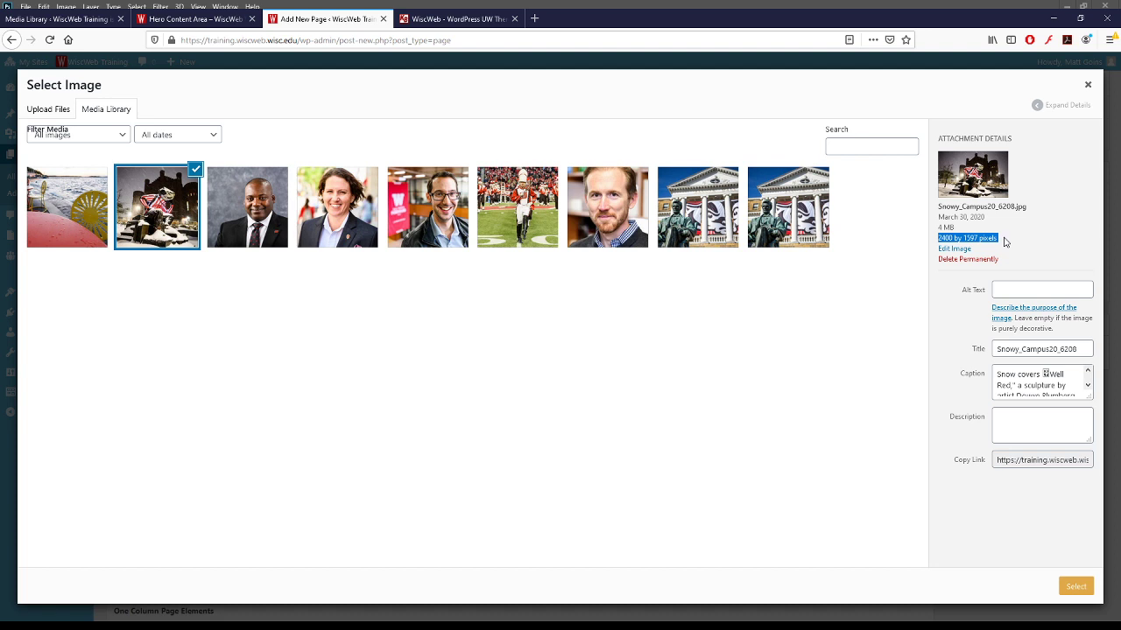
pyautogui.click(345, 331)
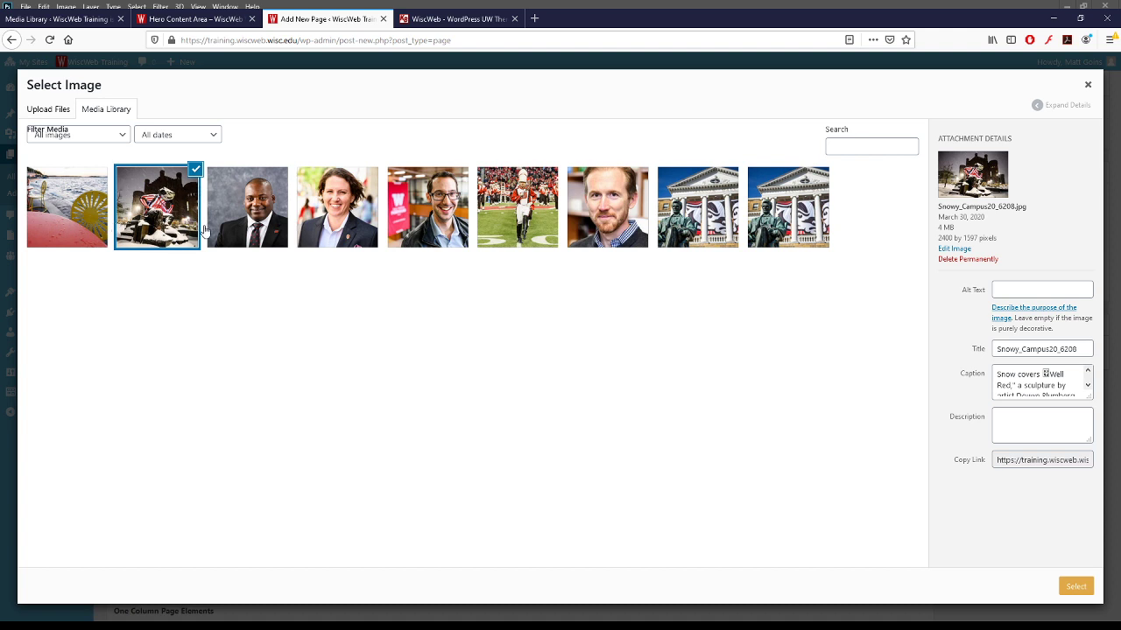
pyautogui.click(525, 229)
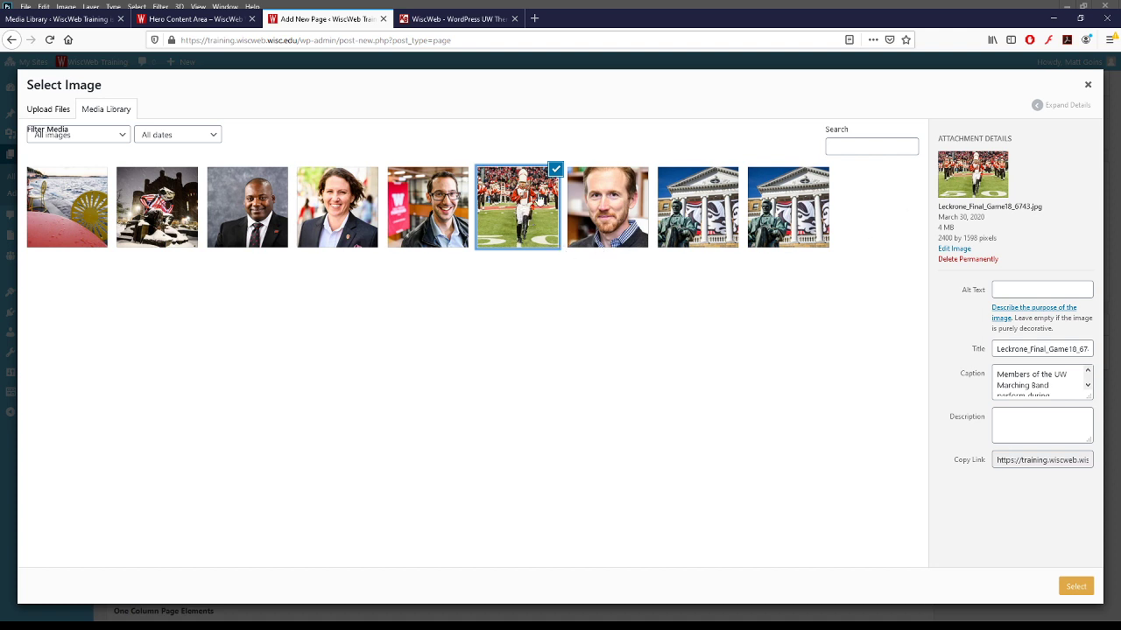
pyautogui.click(1074, 587)
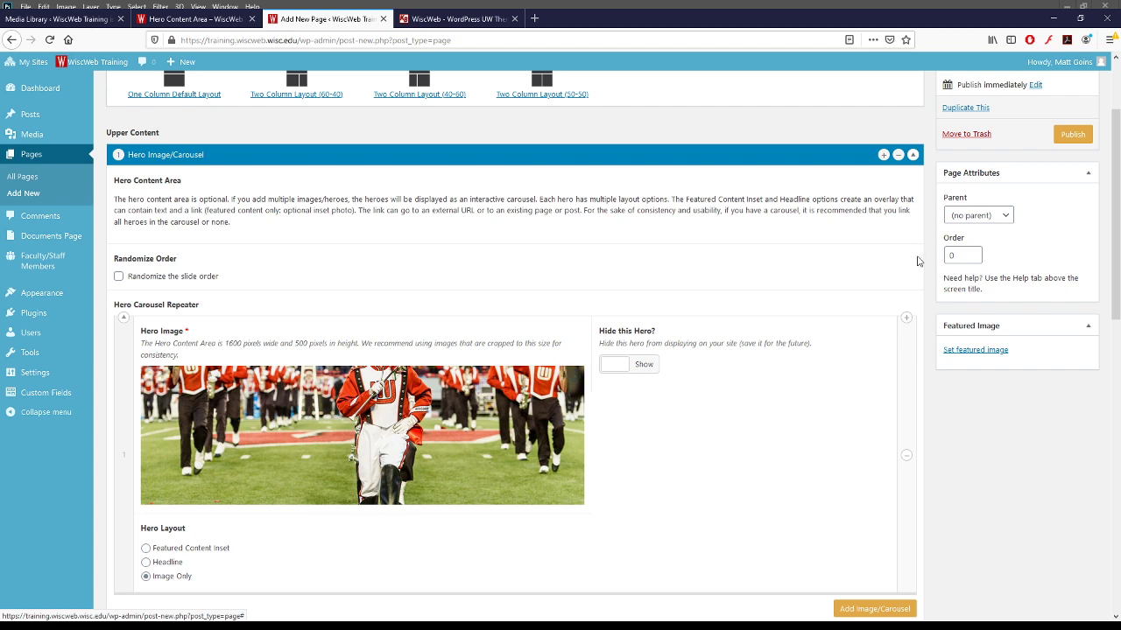
# - Save the Image Testing page as a draft, preview it, then switch to Photoshop
pyautogui.scroll(3, 920, 261)
pyautogui.click(965, 144)
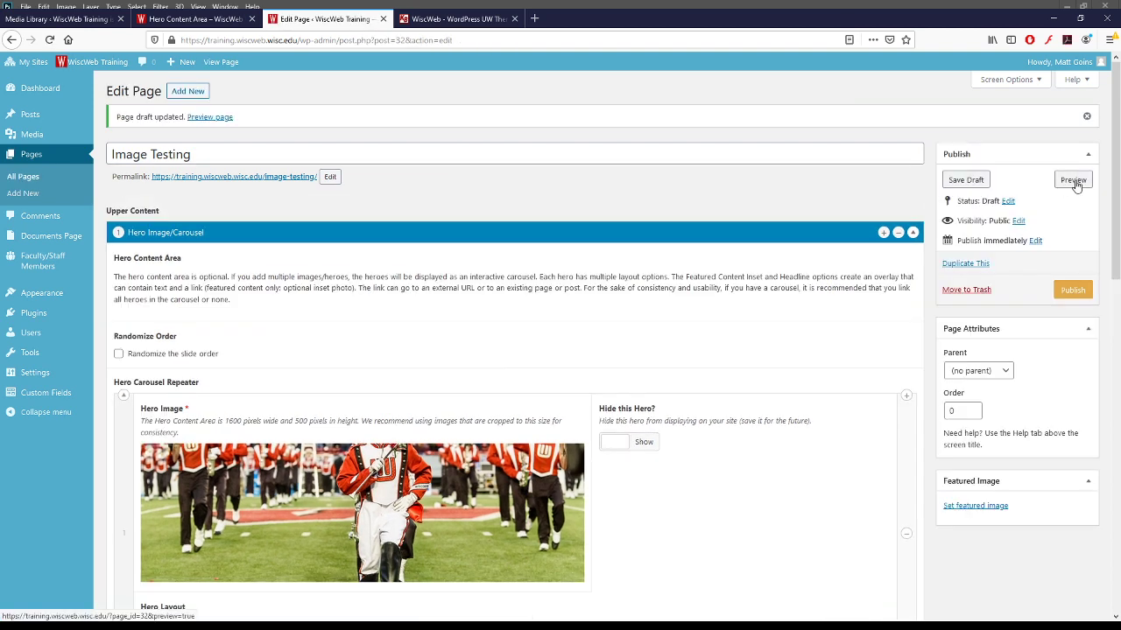
pyautogui.click(1073, 181)
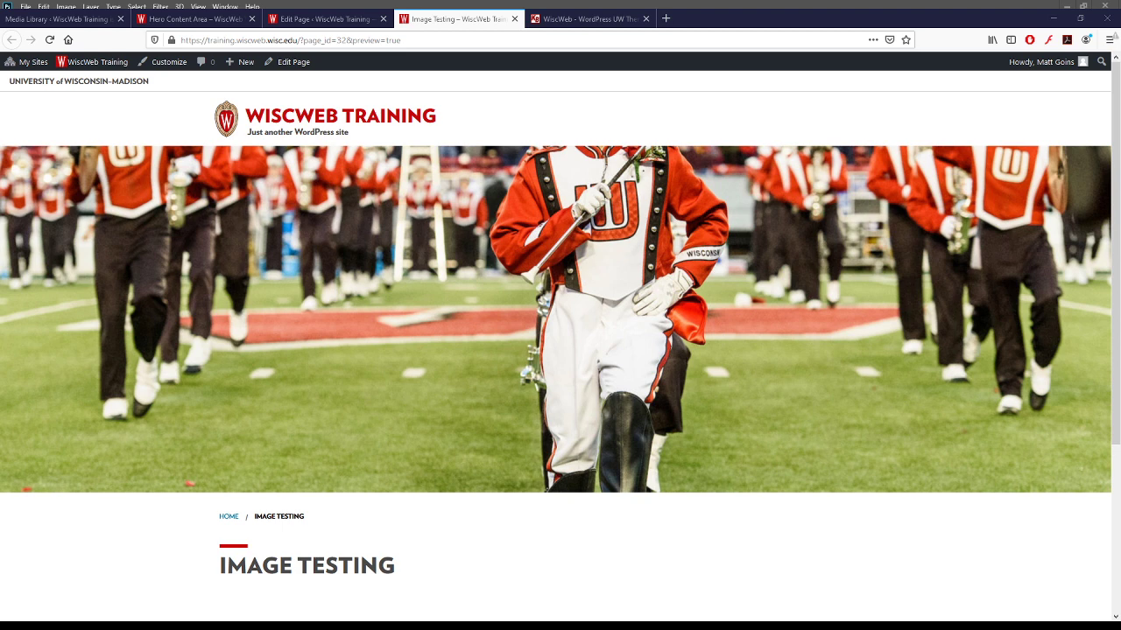
pyautogui.hotkey('alt', 'Tab')
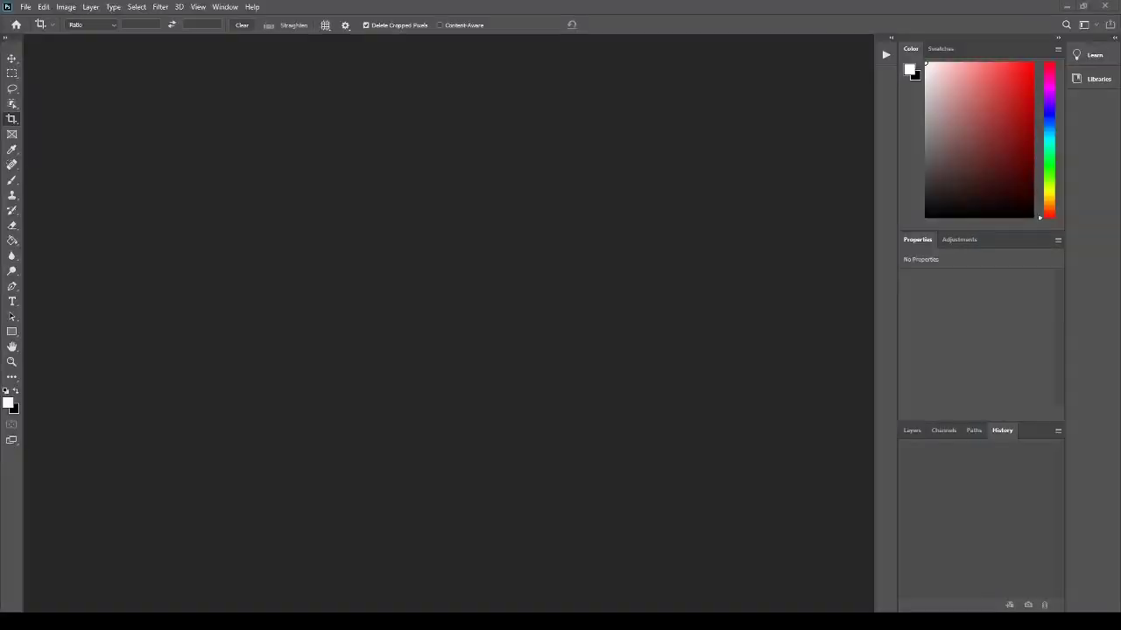
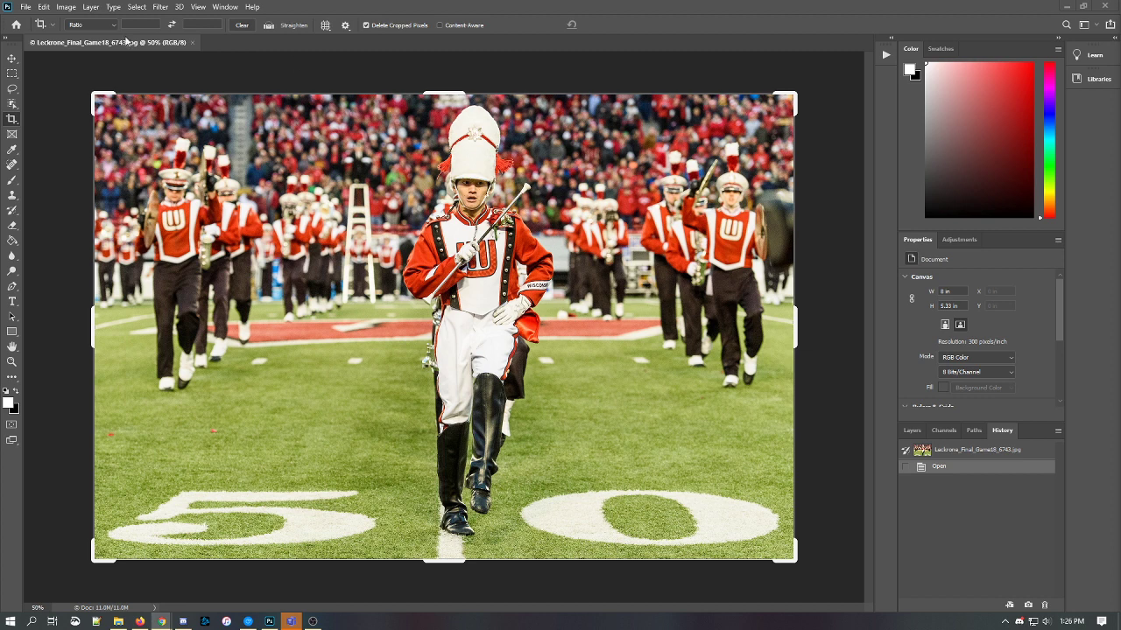
# - Switch the Crop tool preset from a ratio to W x H x Resolution
pyautogui.click(110, 26)
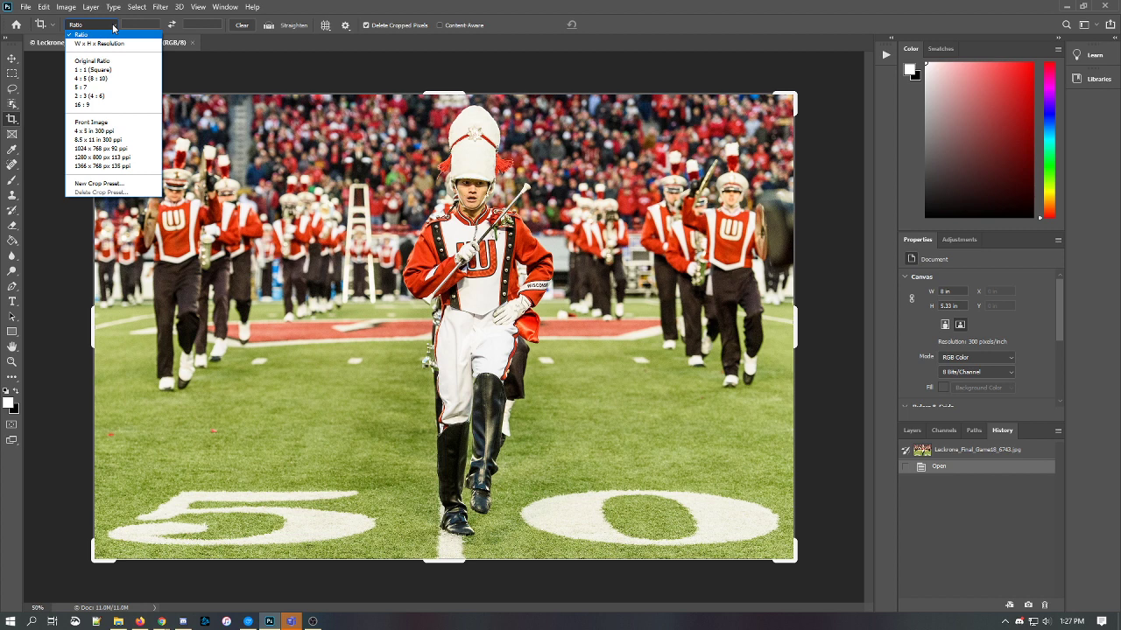
pyautogui.click(112, 28)
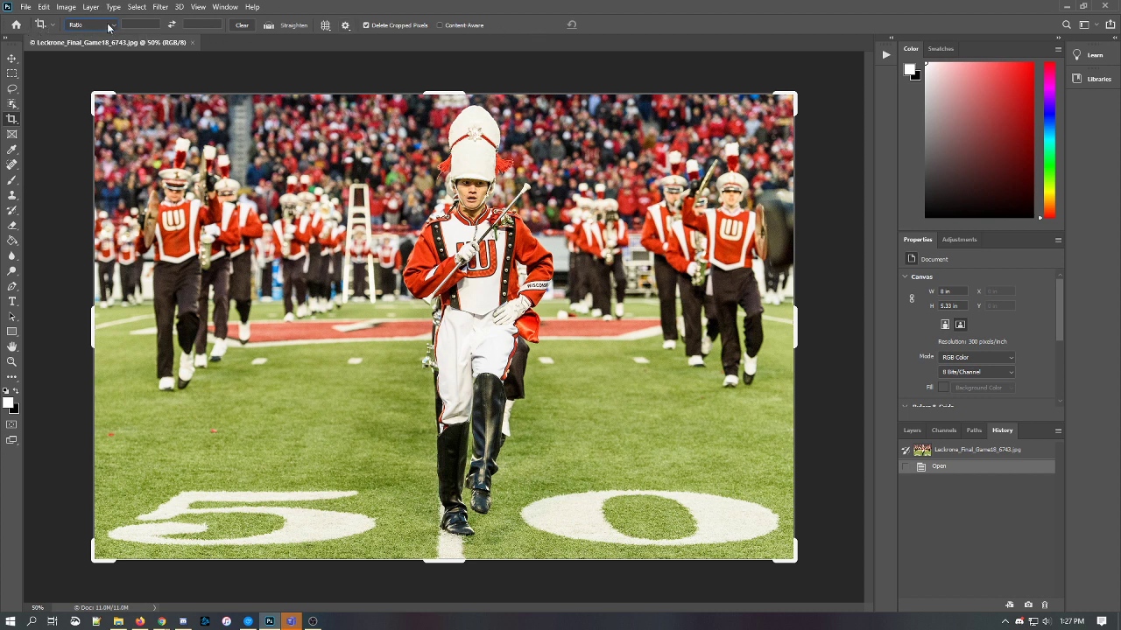
pyautogui.click(113, 27)
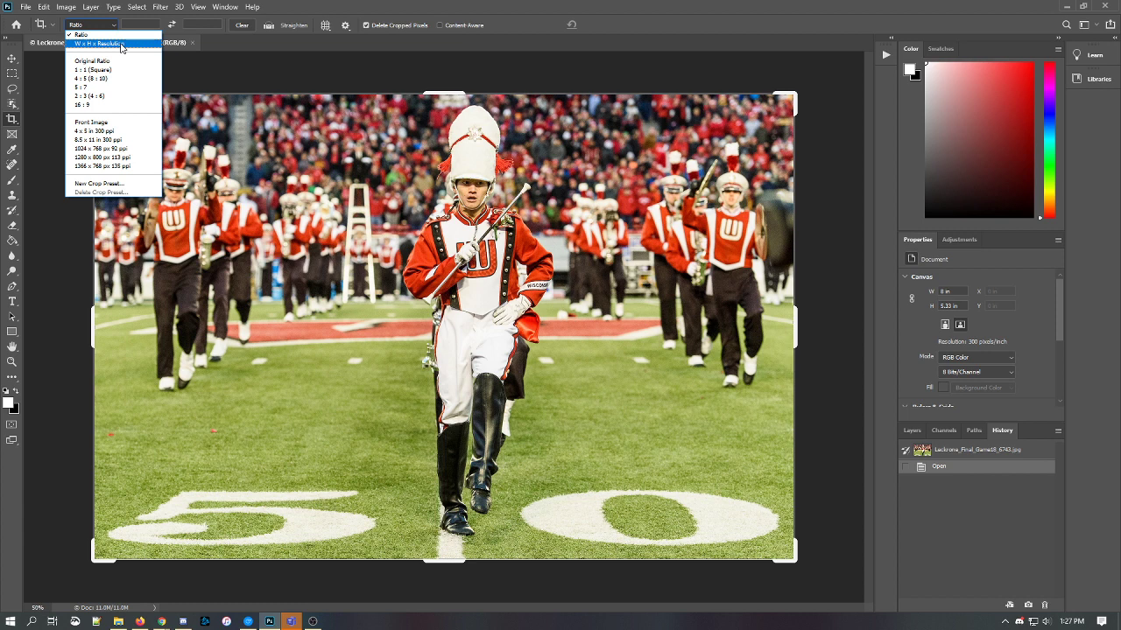
pyautogui.click(120, 43)
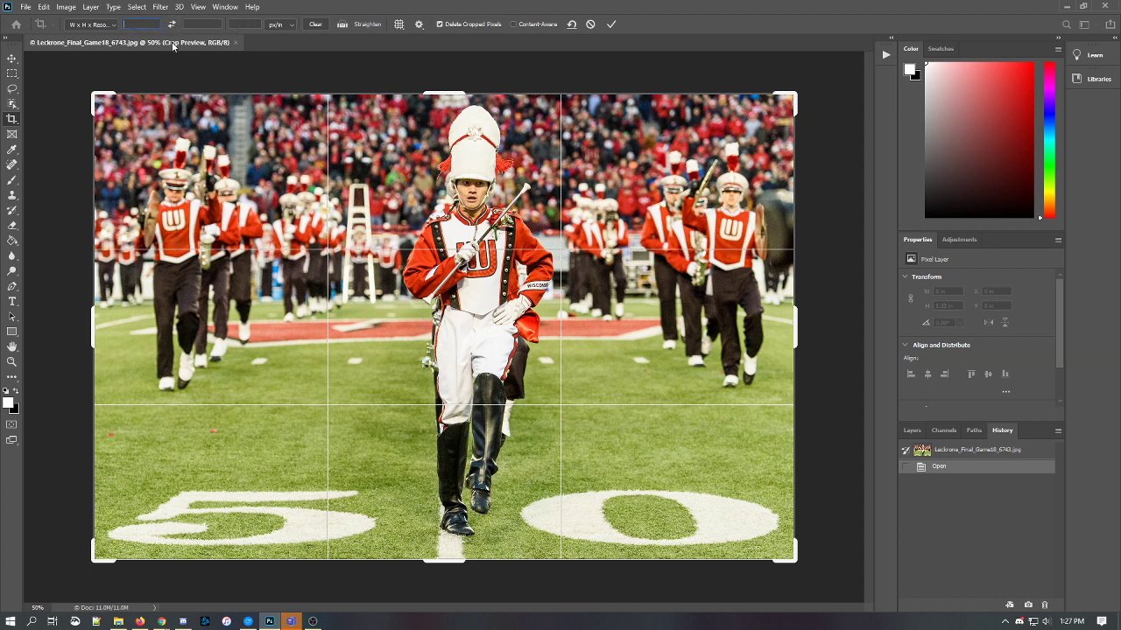
# - Set the crop to 1600 px by 500 px at 72 px/in, framing the band with the drum major's head
pyautogui.click(141, 24)
pyautogui.write('px')
pyautogui.click(200, 23)
pyautogui.write('500')
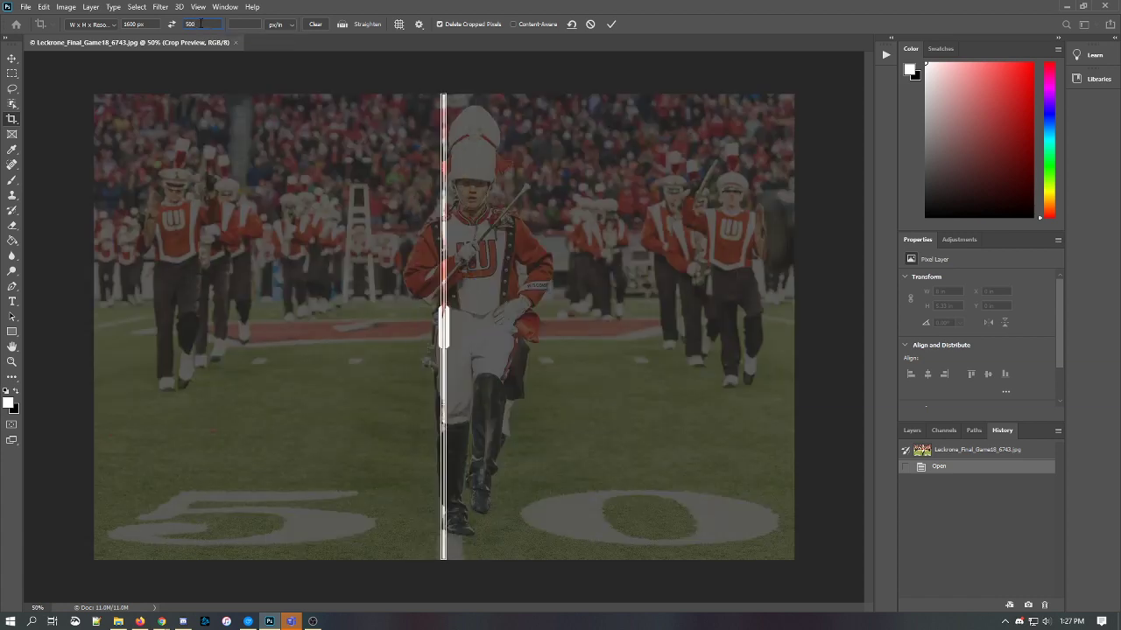
pyautogui.press('Return')
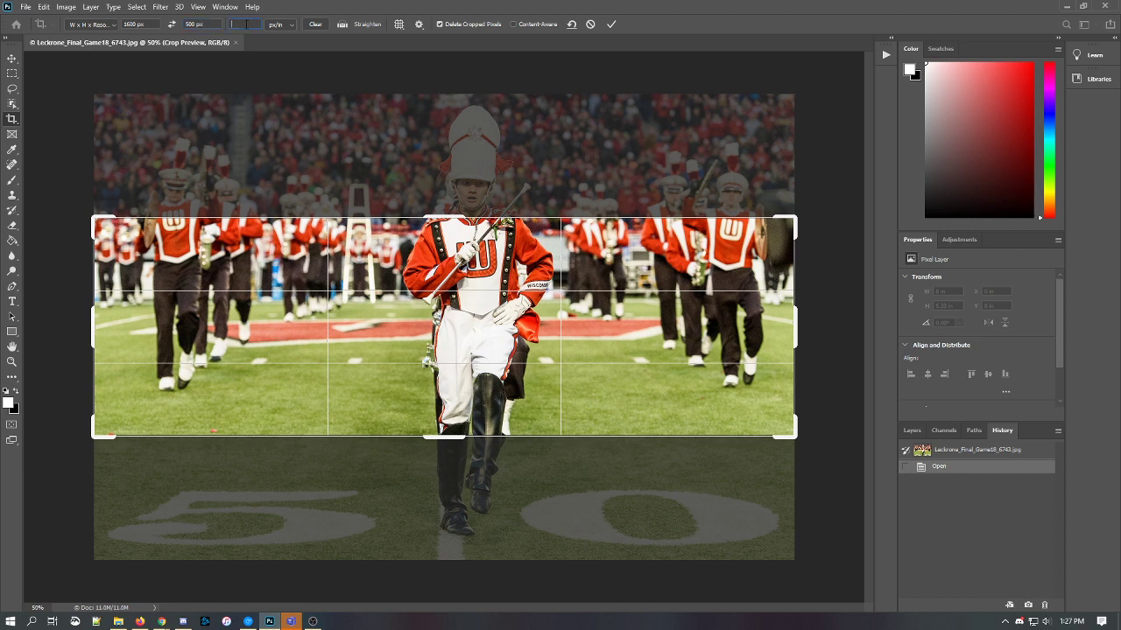
pyautogui.write('72')
pyautogui.moveTo(394, 254); pyautogui.dragTo(396, 381)
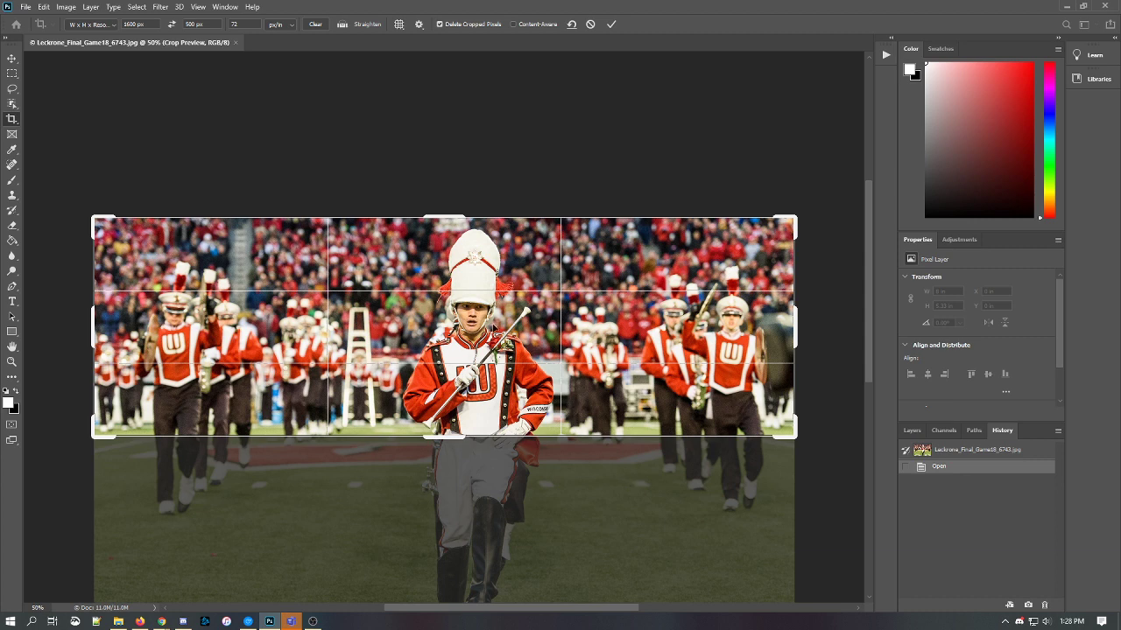
pyautogui.moveTo(489, 356); pyautogui.dragTo(485, 345)
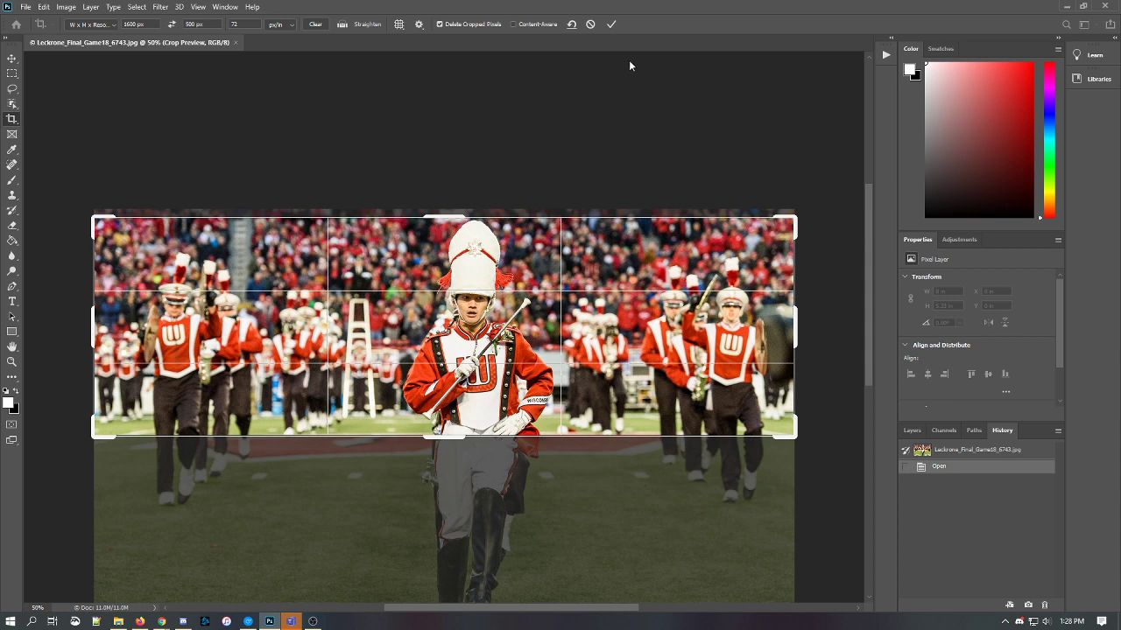
# - Commit the 1600 × 500 crop and zoom in and out to inspect the banner
pyautogui.click(611, 23)
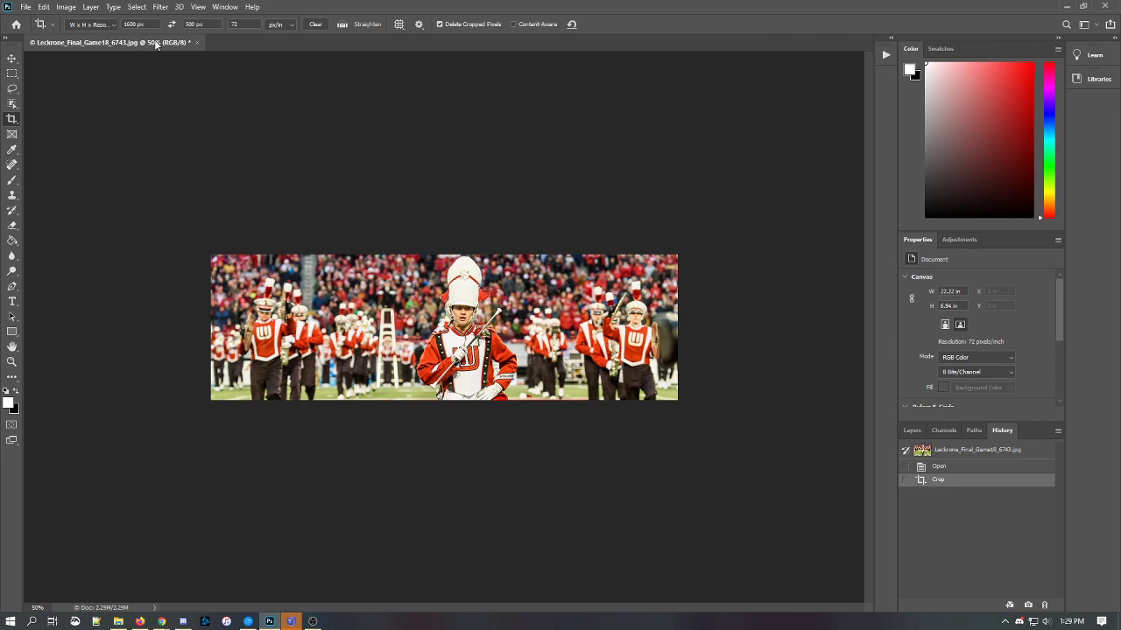
pyautogui.hotkey('ctrl', '+')
pyautogui.hotkey('ctrl', '+')
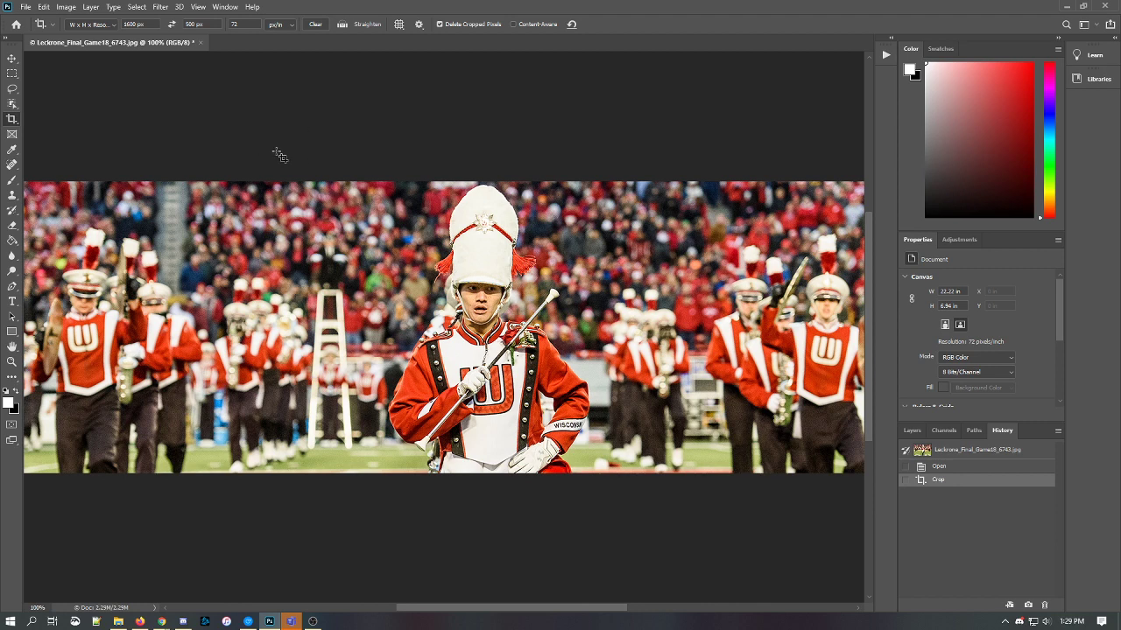
pyautogui.press('ctrl')
pyautogui.hotkey('ctrl', '-')
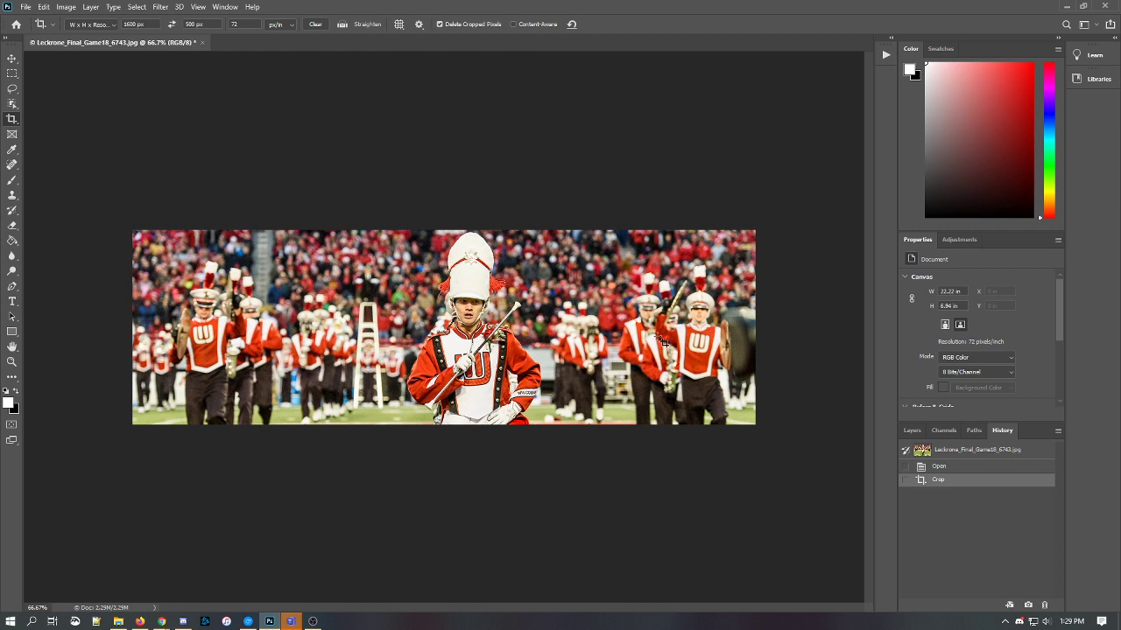
pyautogui.click(26, 9)
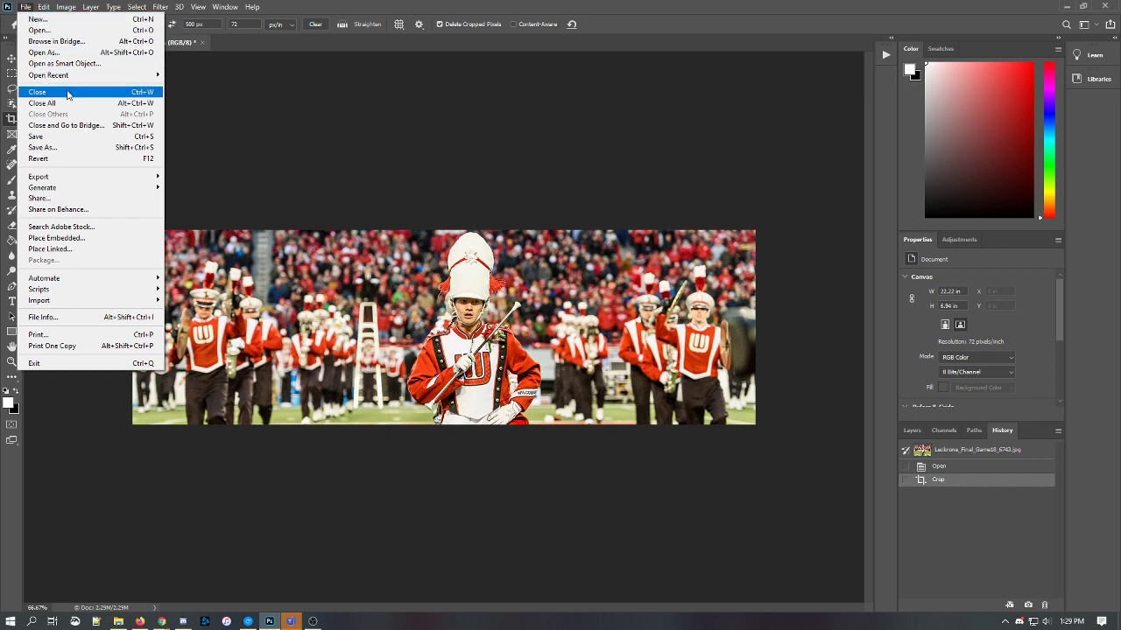
# - Save the banner as JPEG 'Hero-Leckrone_Final_Game18_6743' at Maximum quality 12, Baseline
pyautogui.click(56, 149)
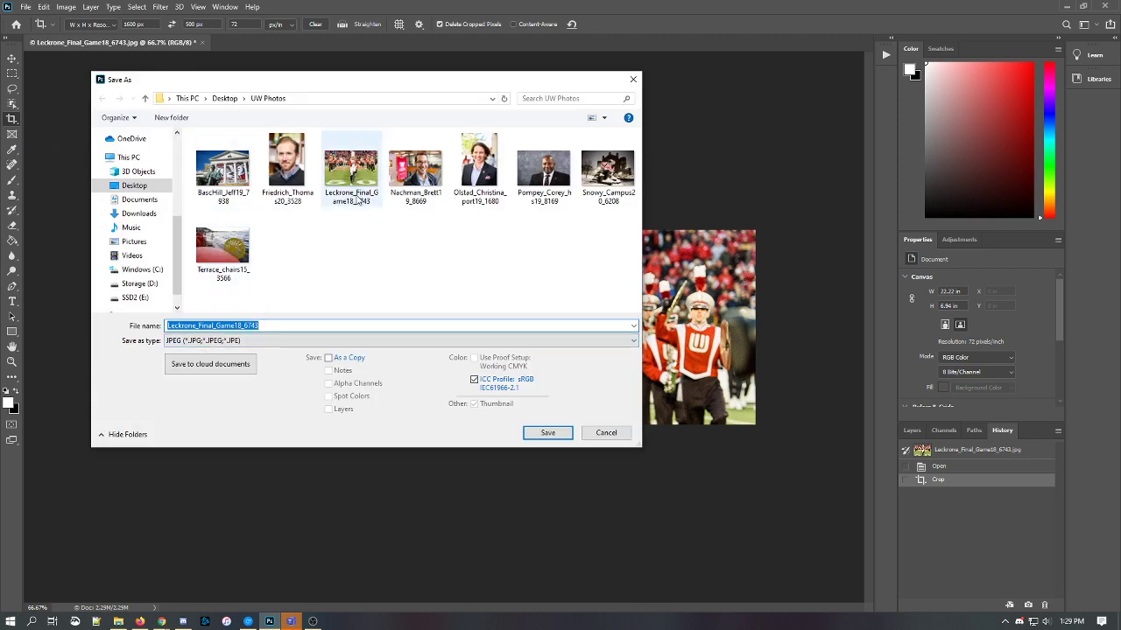
pyautogui.press('Home')
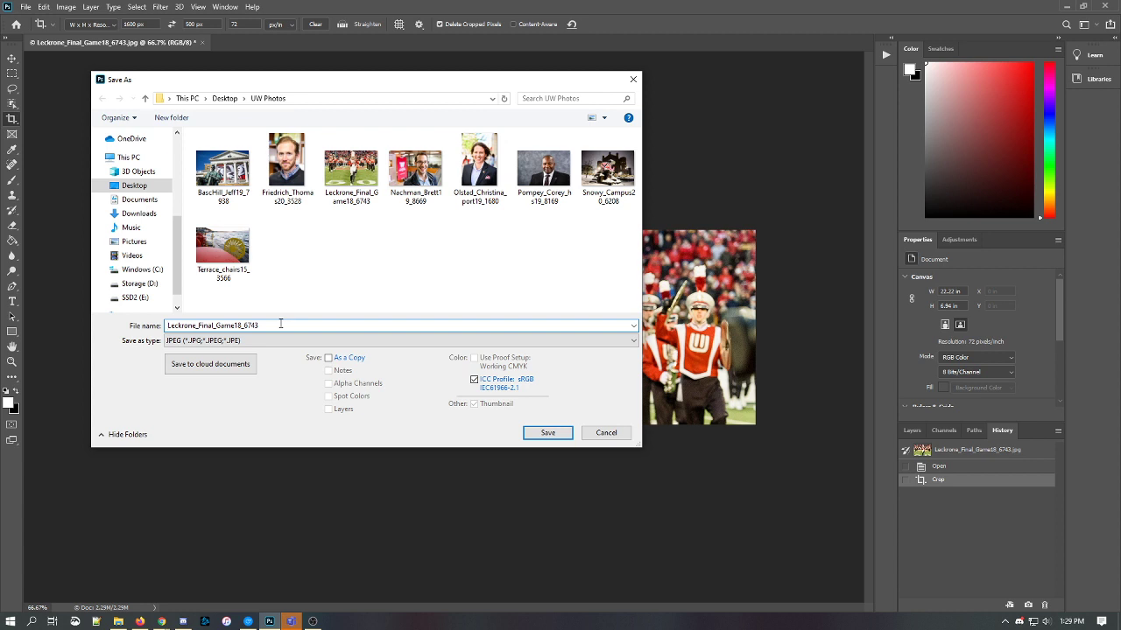
pyautogui.write('HERO')
pyautogui.press('BackSpace')
pyautogui.press('BackSpace')
pyautogui.press('BackSpace')
pyautogui.press('BackSpace')
pyautogui.write('Hero-')
pyautogui.click(545, 433)
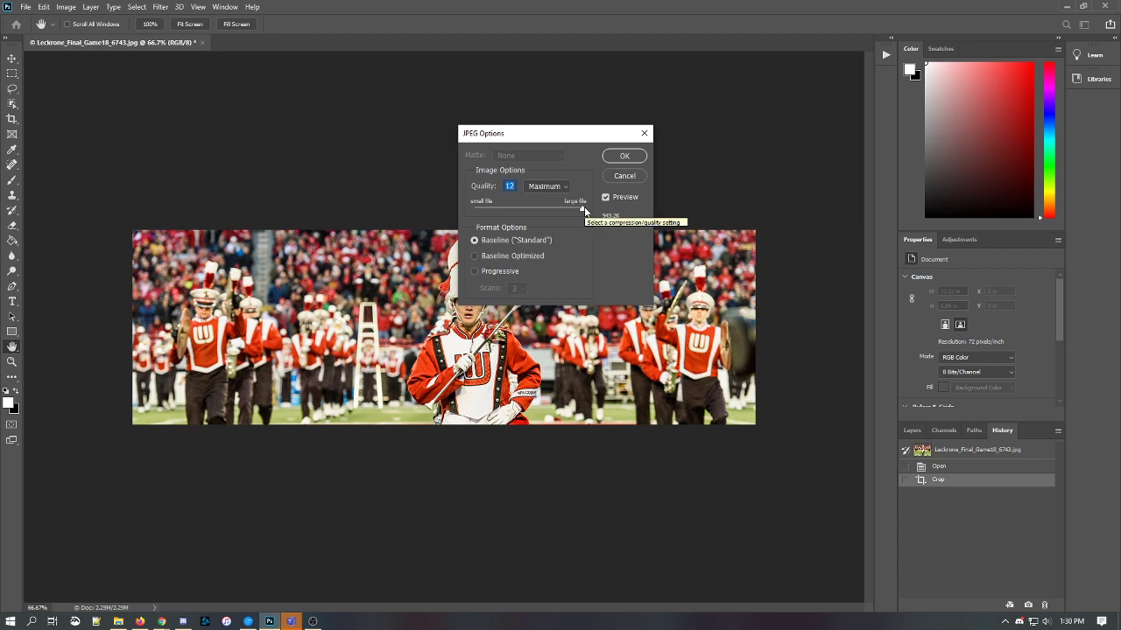
pyautogui.click(624, 156)
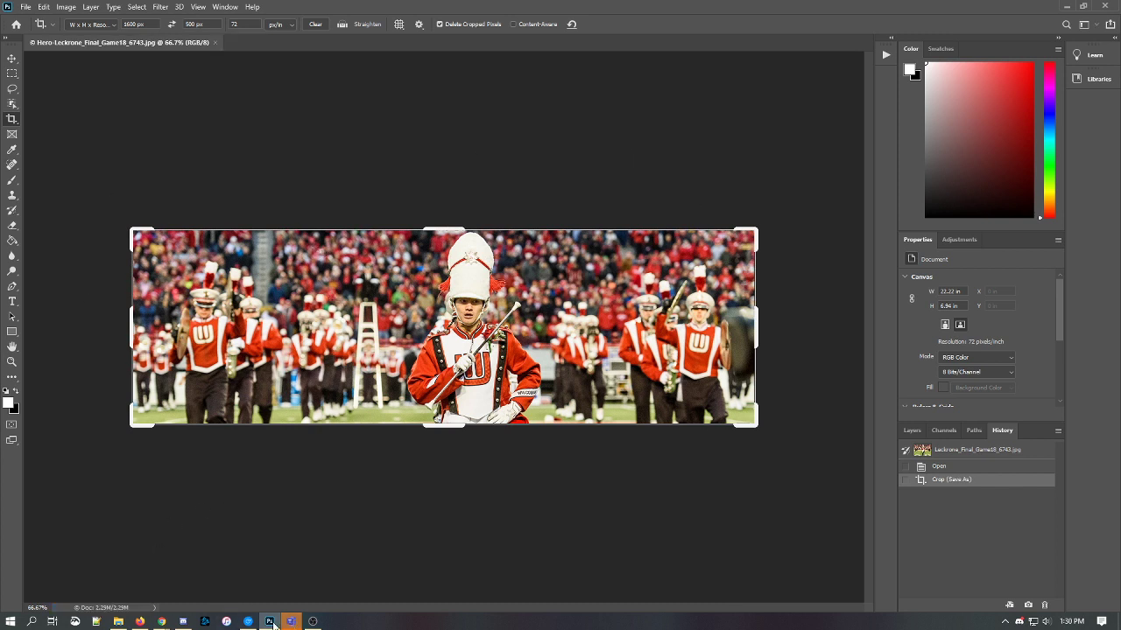
# - Remove the old hero image from the Image Testing page in the editor
pyautogui.moveTo(166, 620)
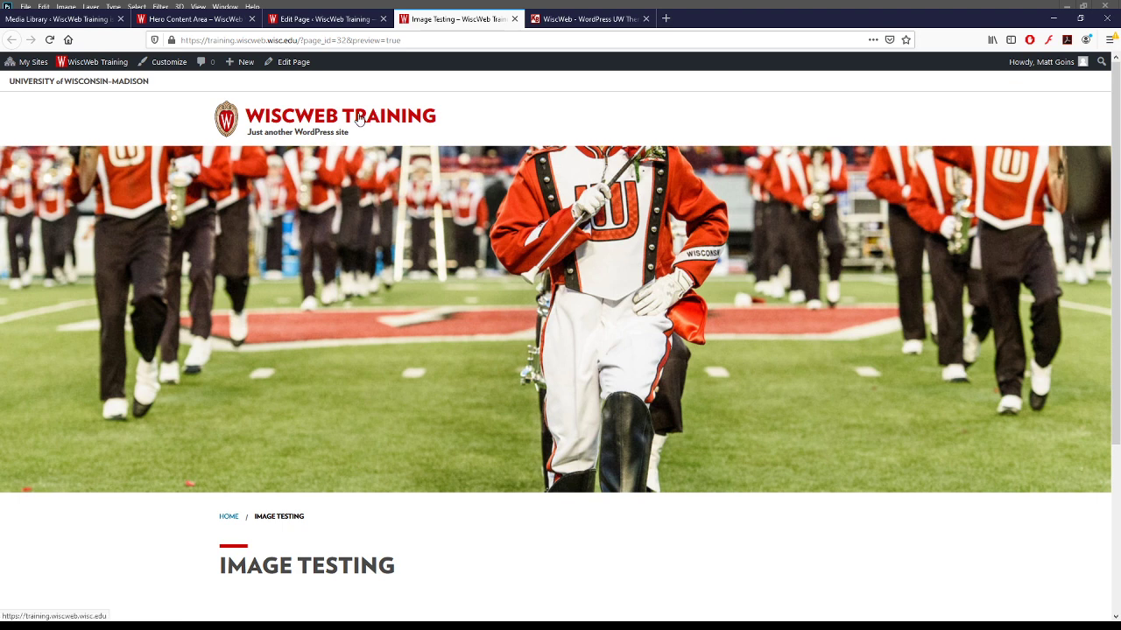
pyautogui.click(333, 21)
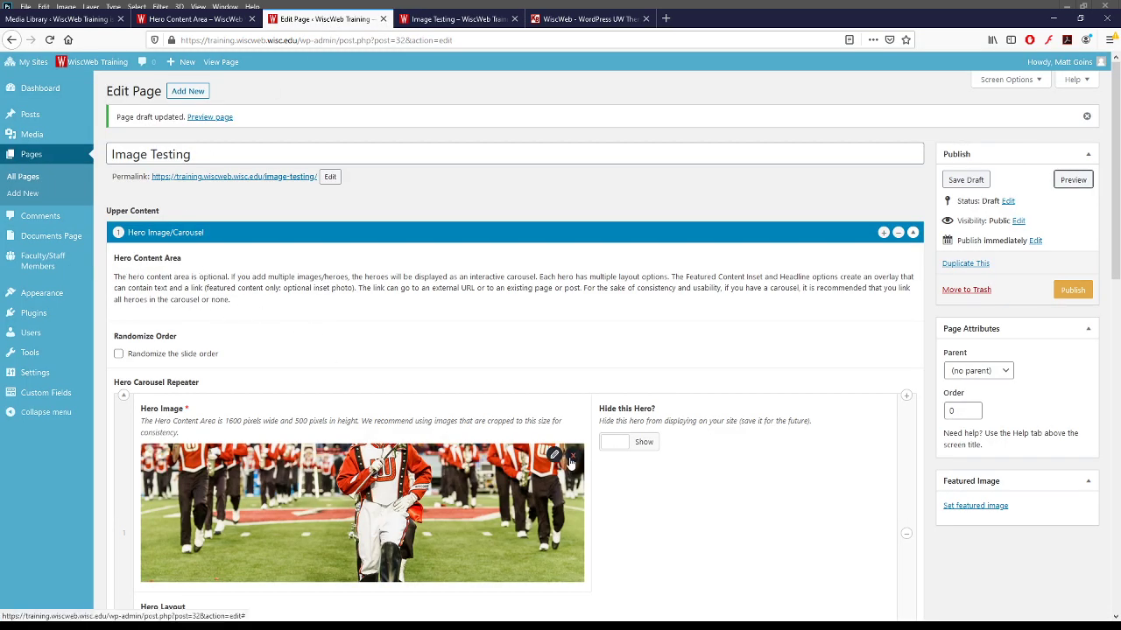
pyautogui.click(576, 461)
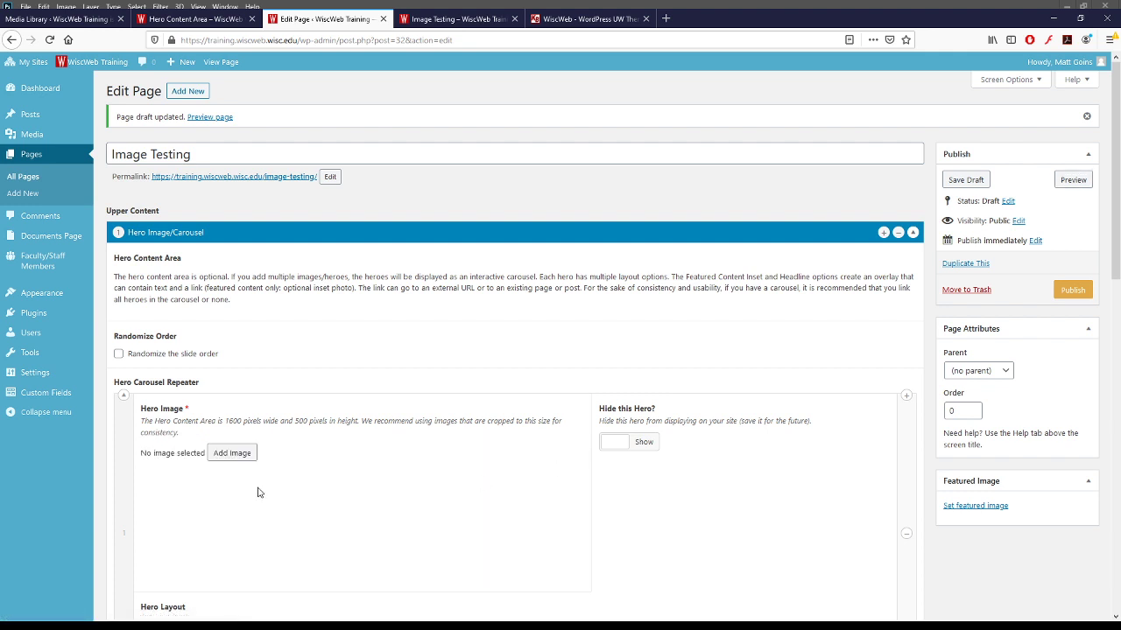
# - Upload the Hero- banner JPEG, insert it as the hero image, and preview the page
pyautogui.click(232, 454)
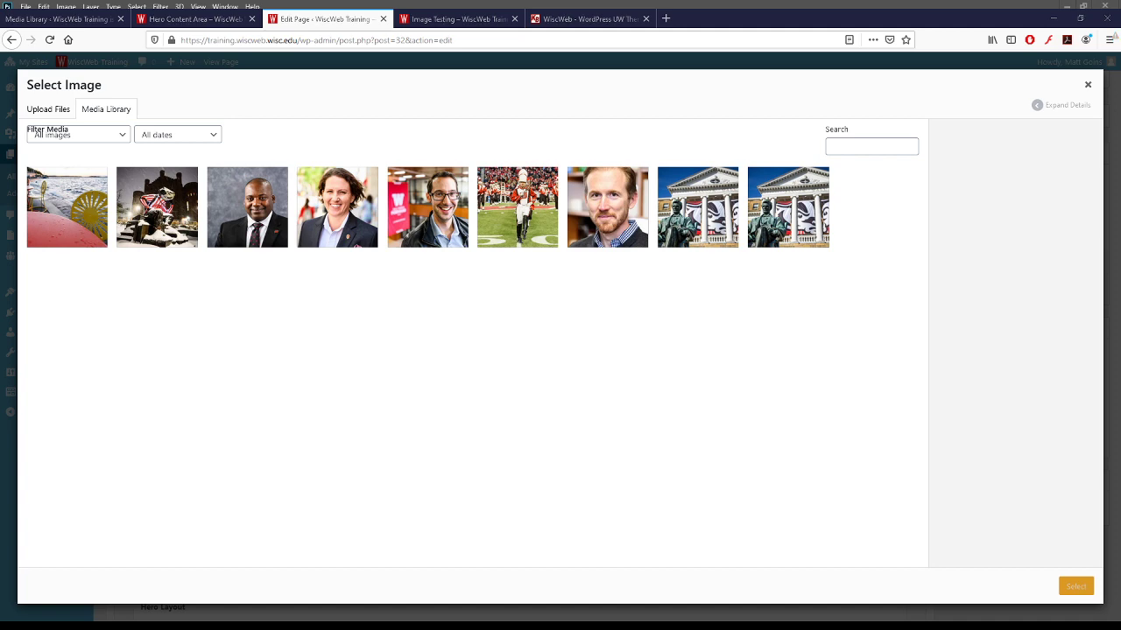
pyautogui.moveTo(1120, 350); pyautogui.dragTo(400, 366)
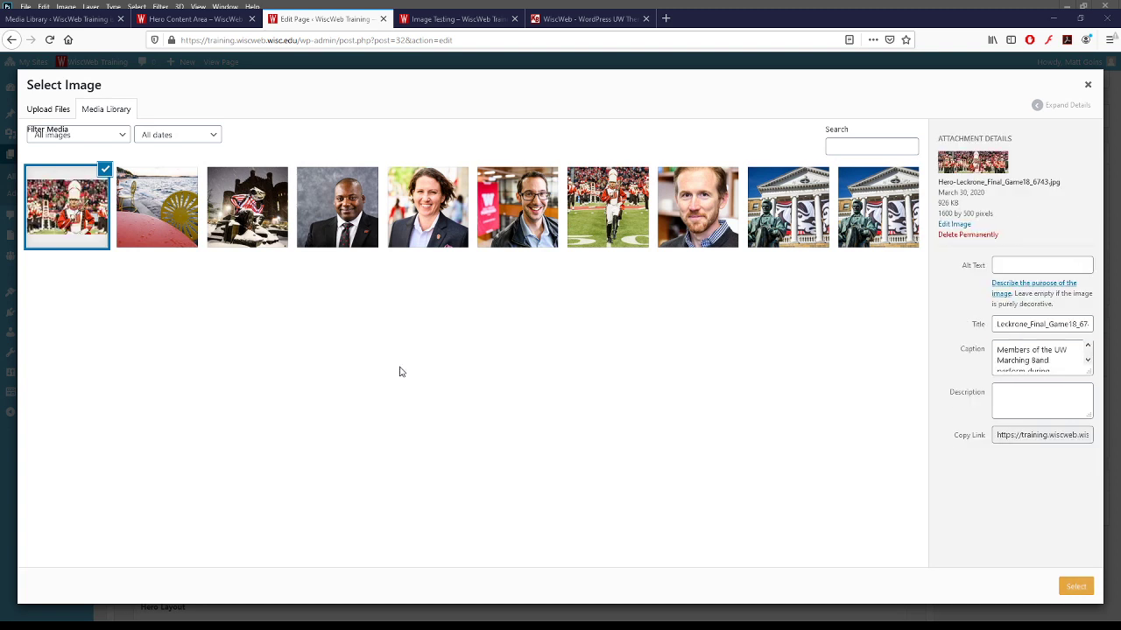
pyautogui.click(87, 221)
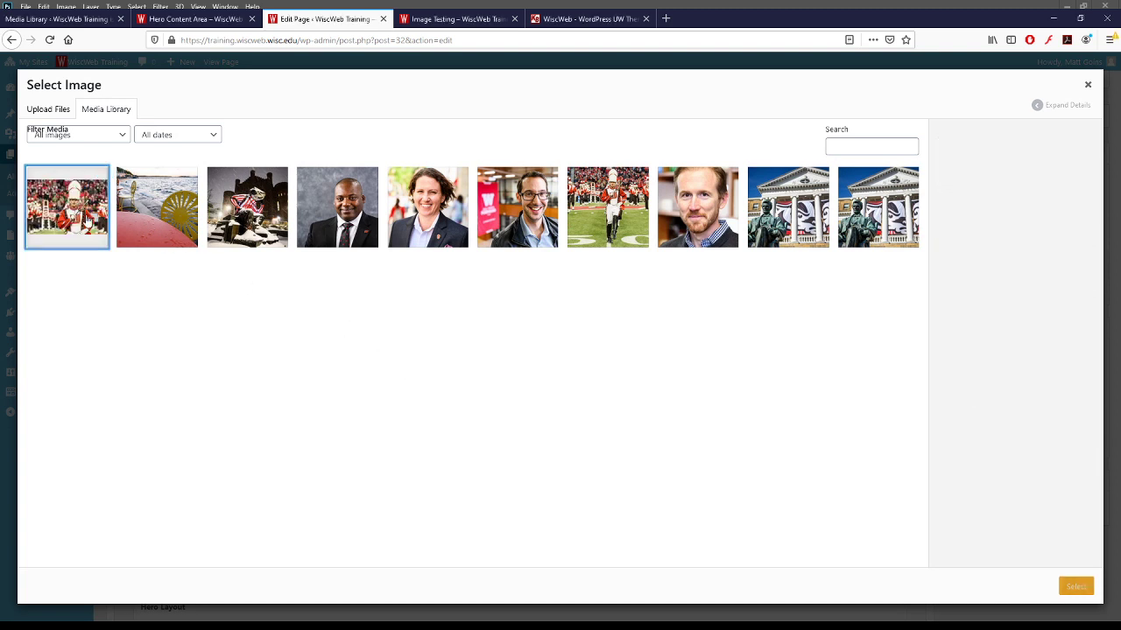
pyautogui.click(62, 242)
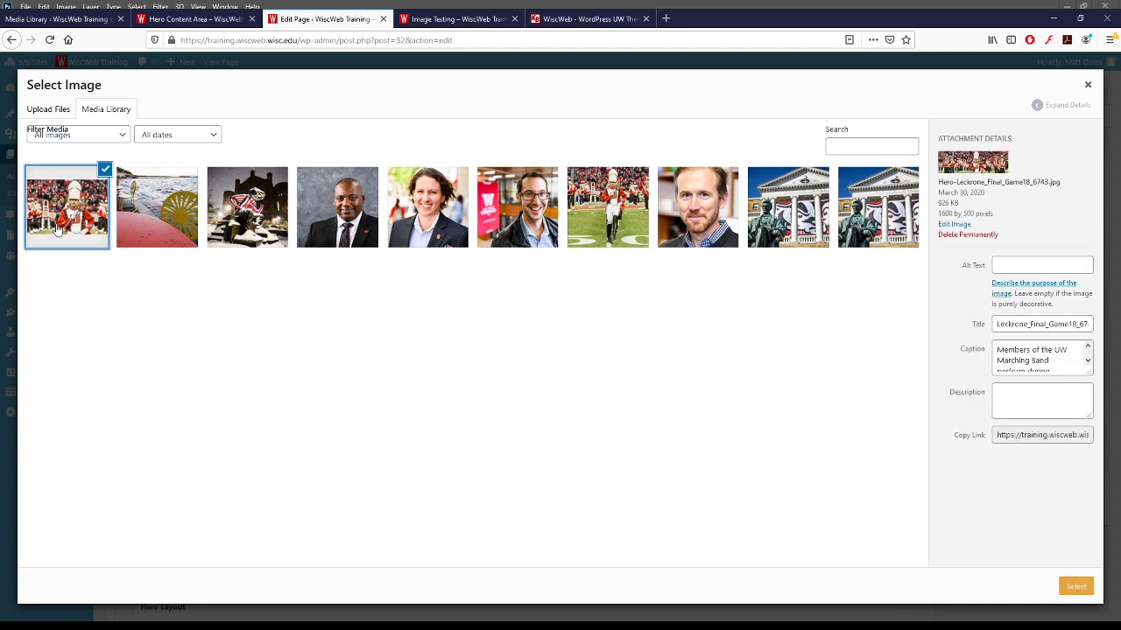
pyautogui.click(1031, 265)
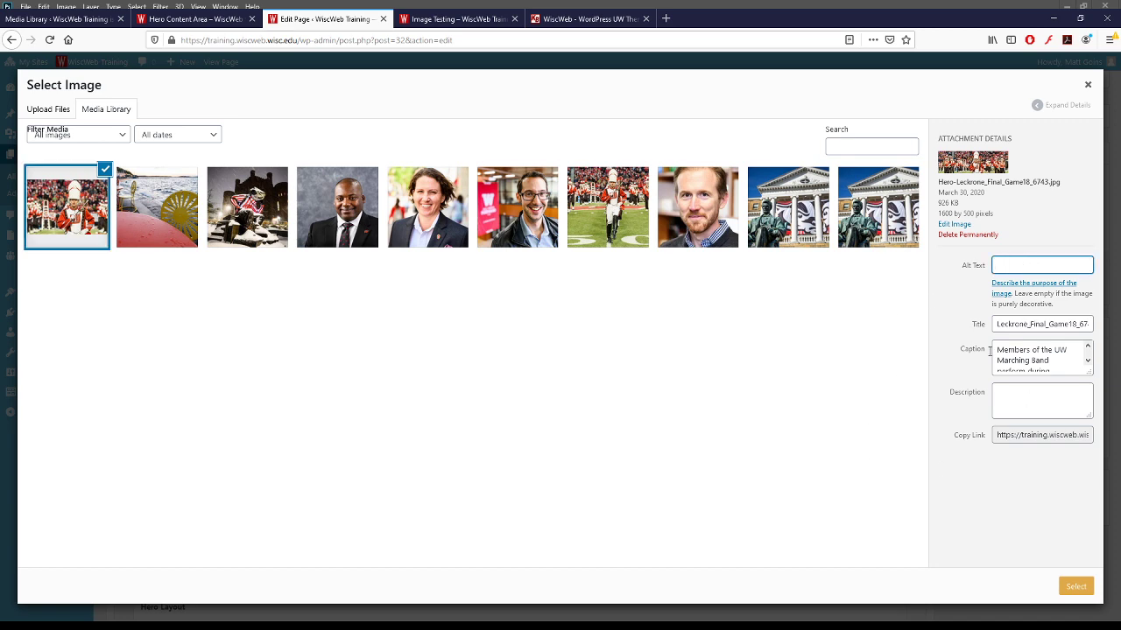
pyautogui.click(1070, 588)
pyautogui.scroll(-3, 351, 490)
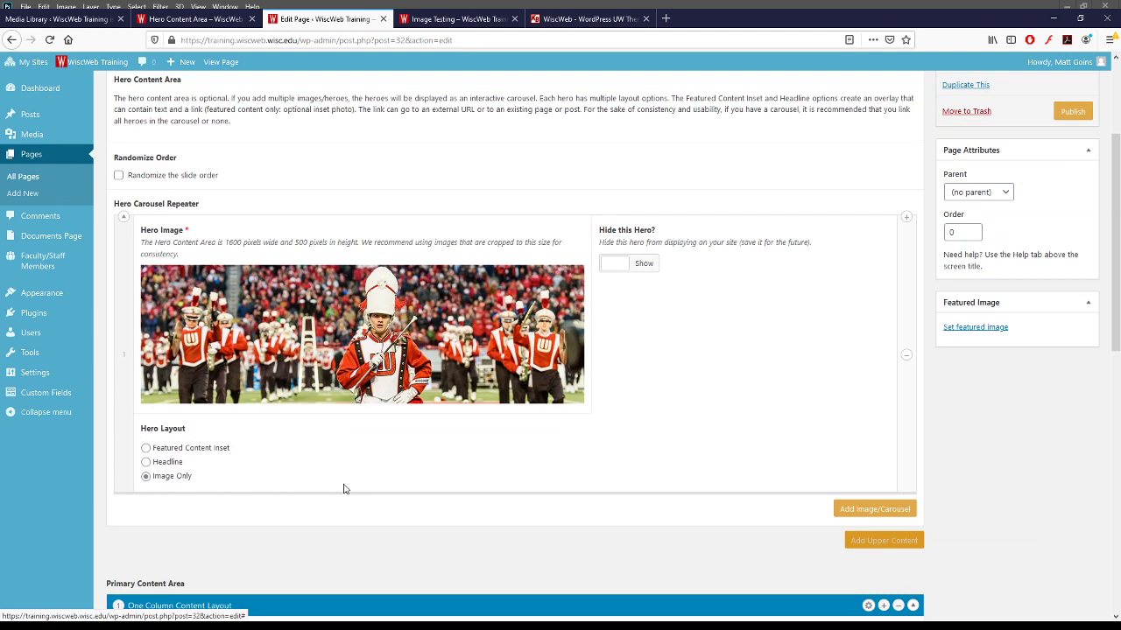
pyautogui.scroll(1, 343, 488)
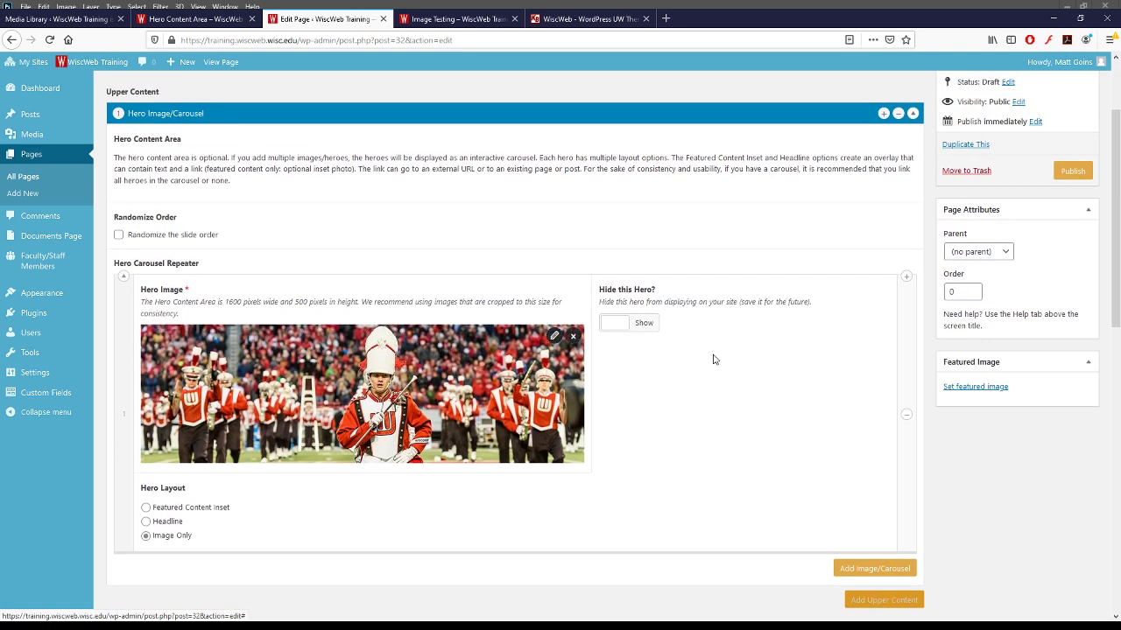
pyautogui.scroll(2, 713, 350)
pyautogui.click(1057, 184)
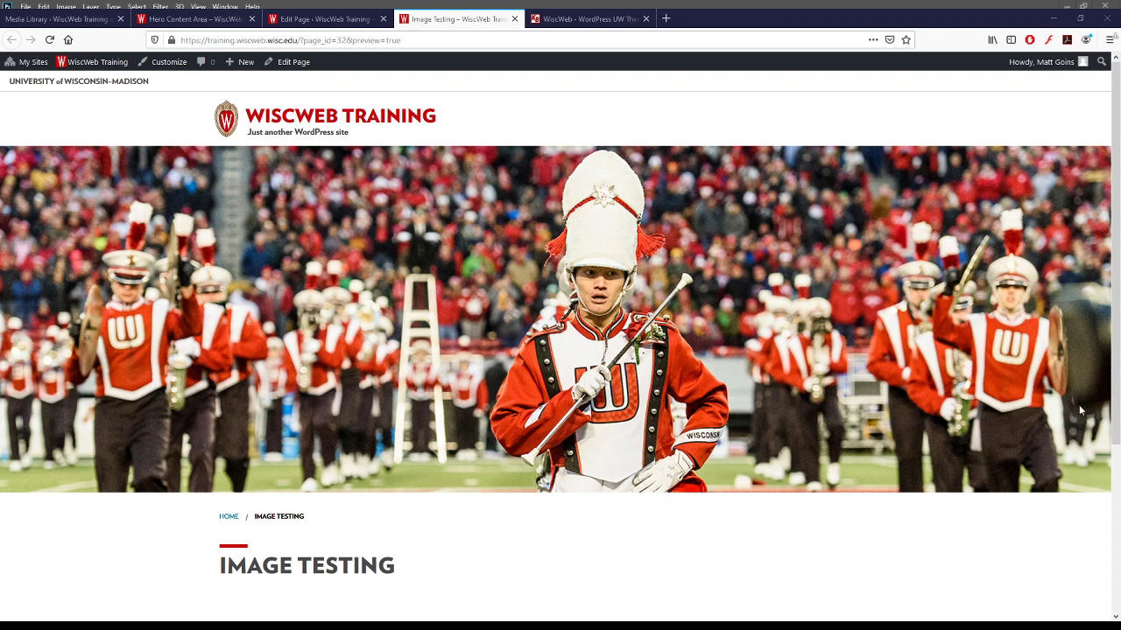
# - Return to the page editor and save the Image Testing draft with the new hero banner
pyautogui.click(352, 14)
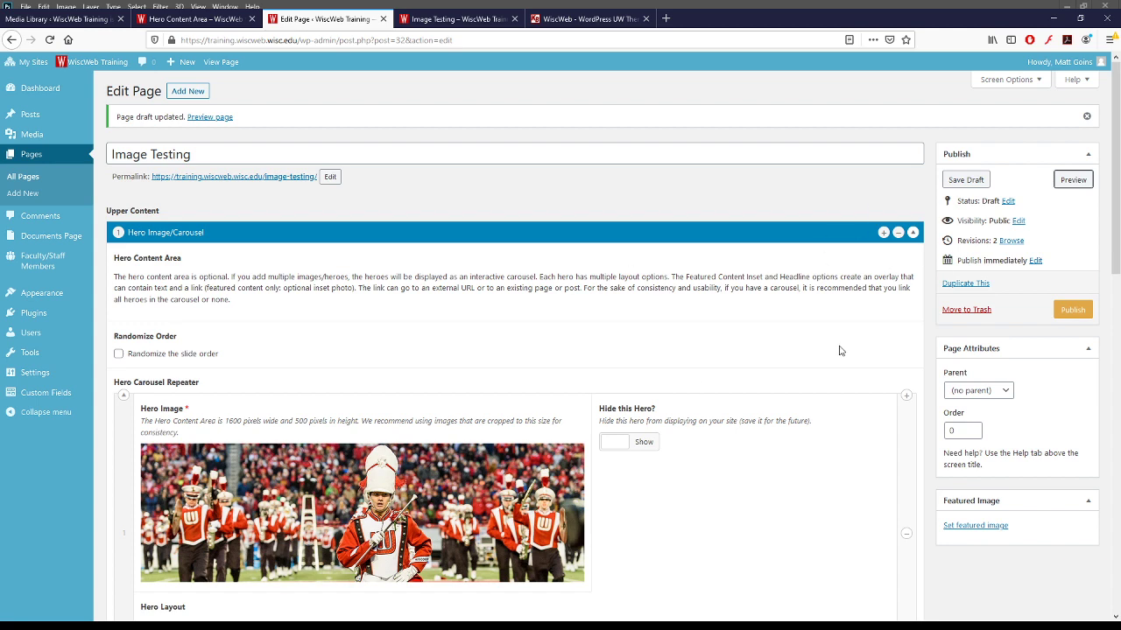
pyautogui.click(966, 180)
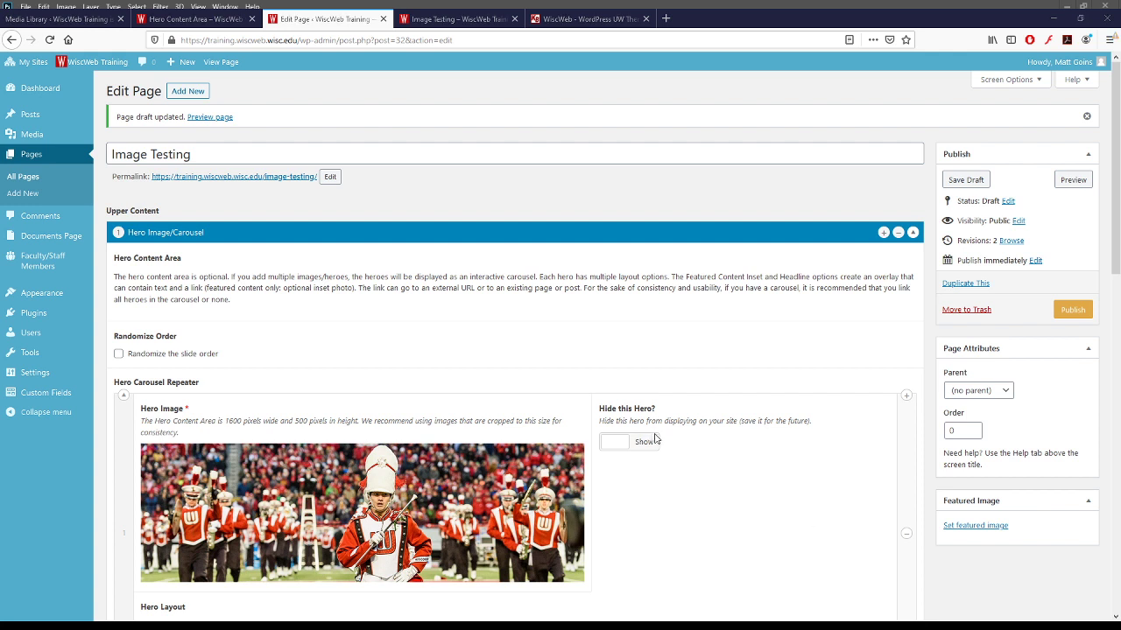
pyautogui.tripleClick(571, 287)
pyautogui.click(593, 299)
pyautogui.tripleClick(250, 289)
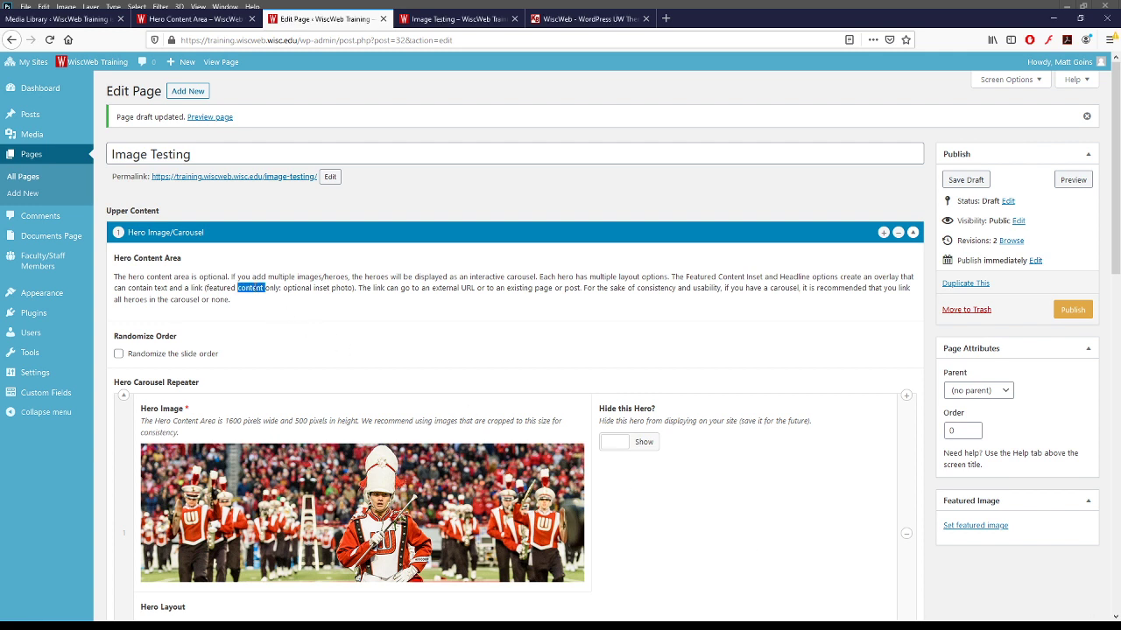
pyautogui.click(231, 304)
pyautogui.click(39, 260)
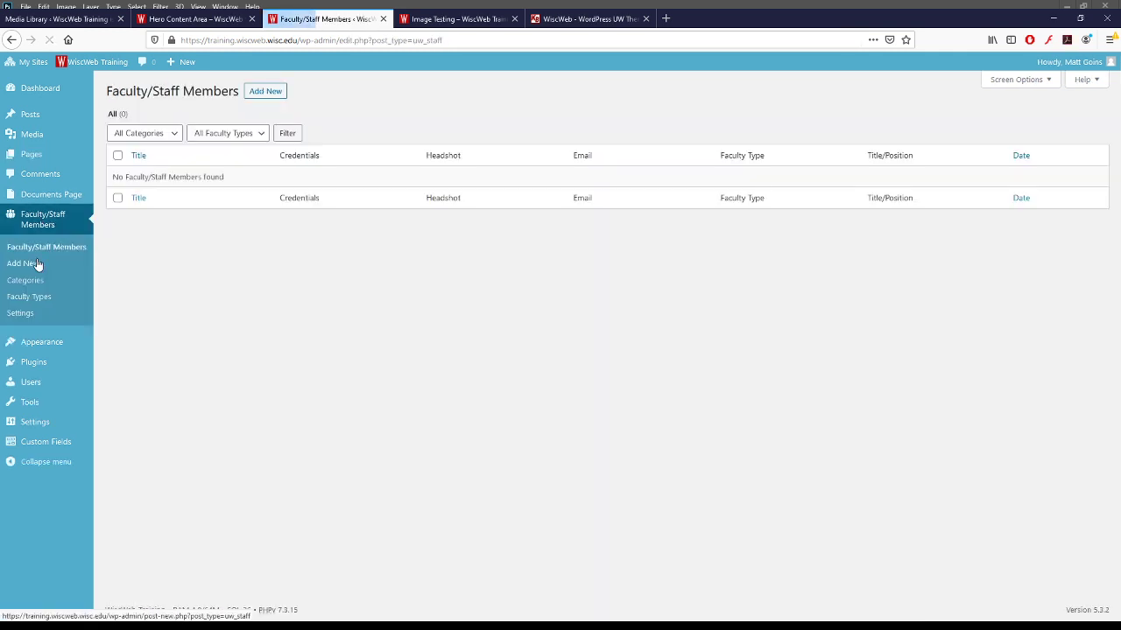
# - Publish the first faculty/staff member with first name, last name and a headshot photo
pyautogui.click(273, 99)
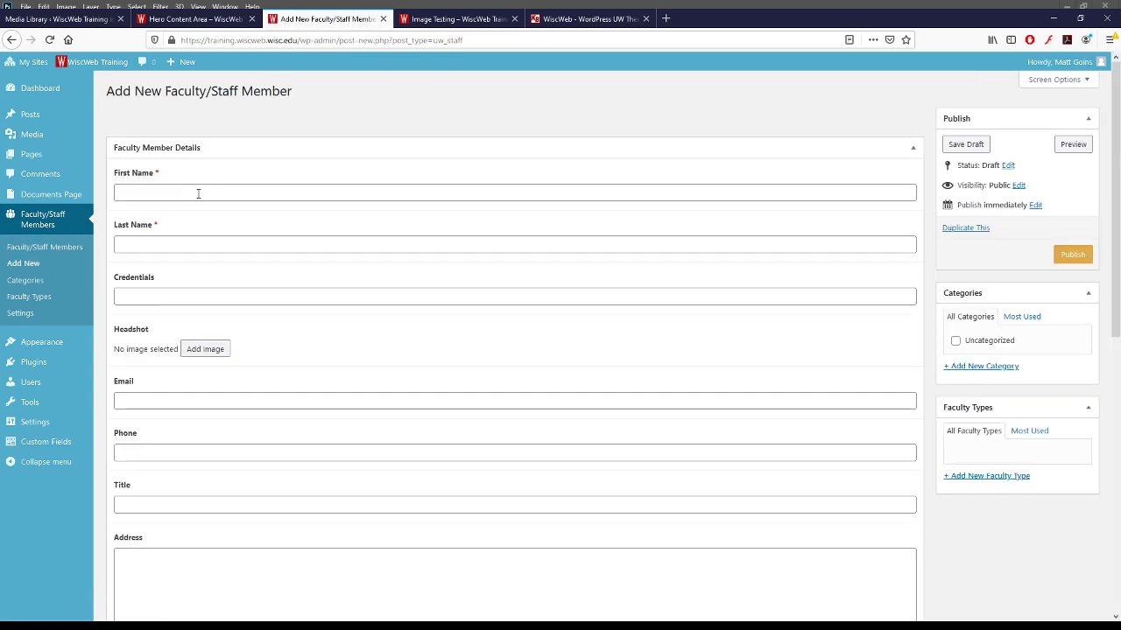
pyautogui.click(300, 195)
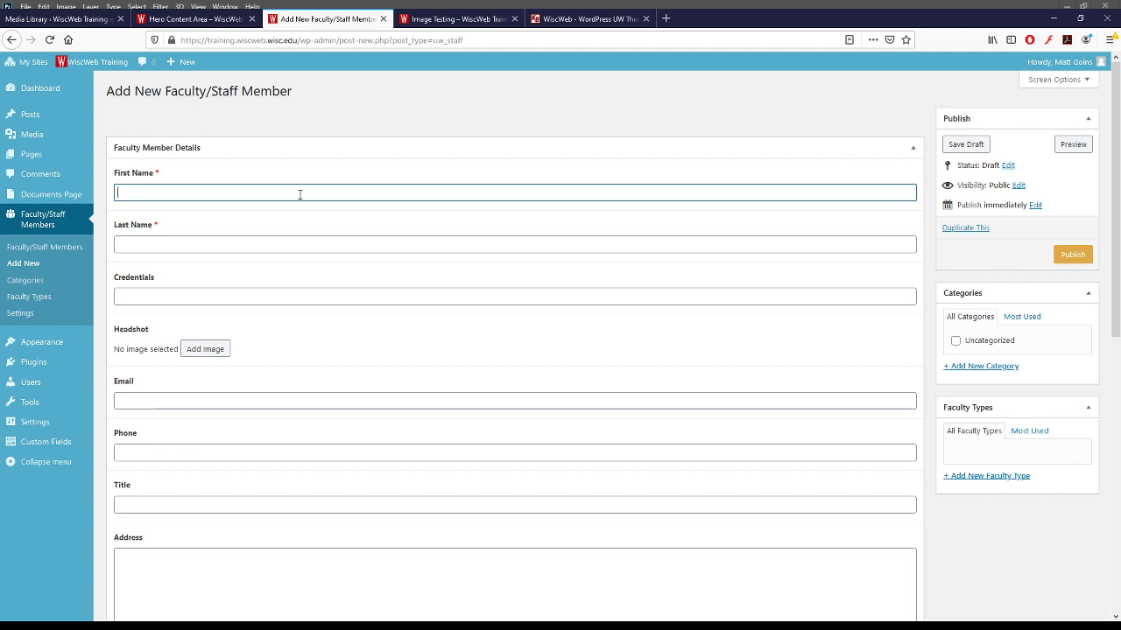
pyautogui.press('Tab')
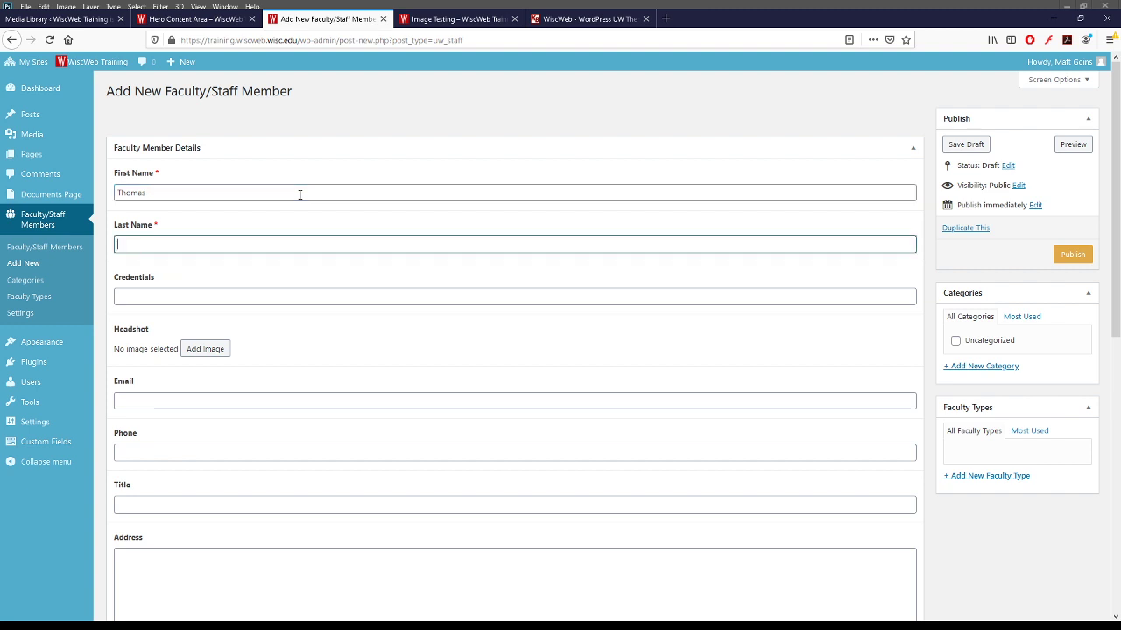
pyautogui.click(204, 349)
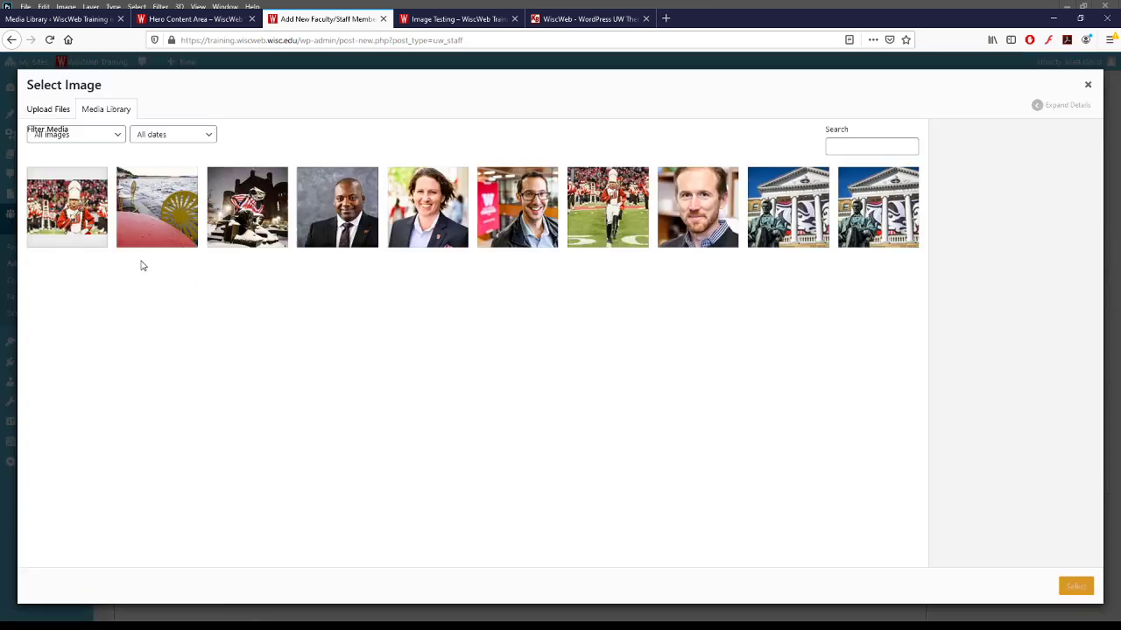
pyautogui.click(705, 216)
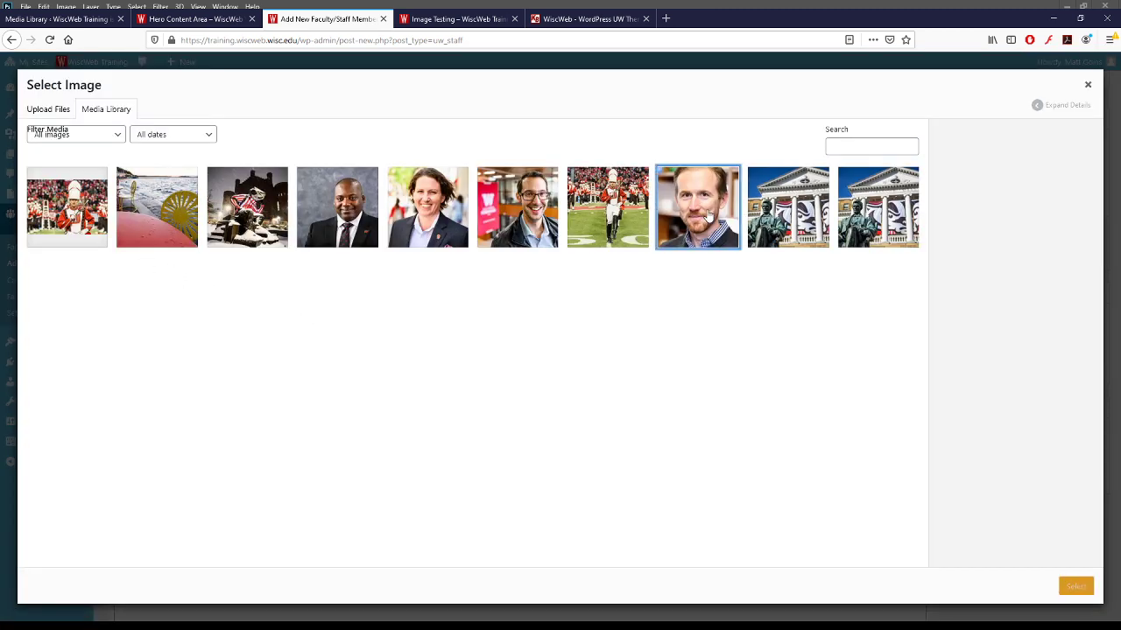
pyautogui.click(1076, 586)
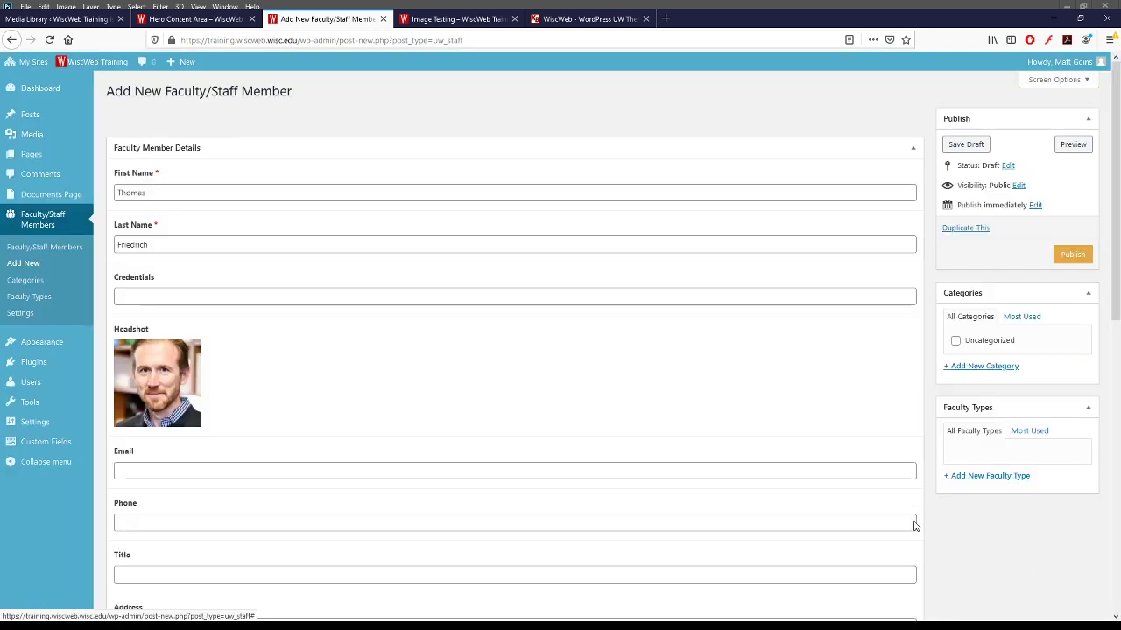
pyautogui.scroll(-6, 469, 417)
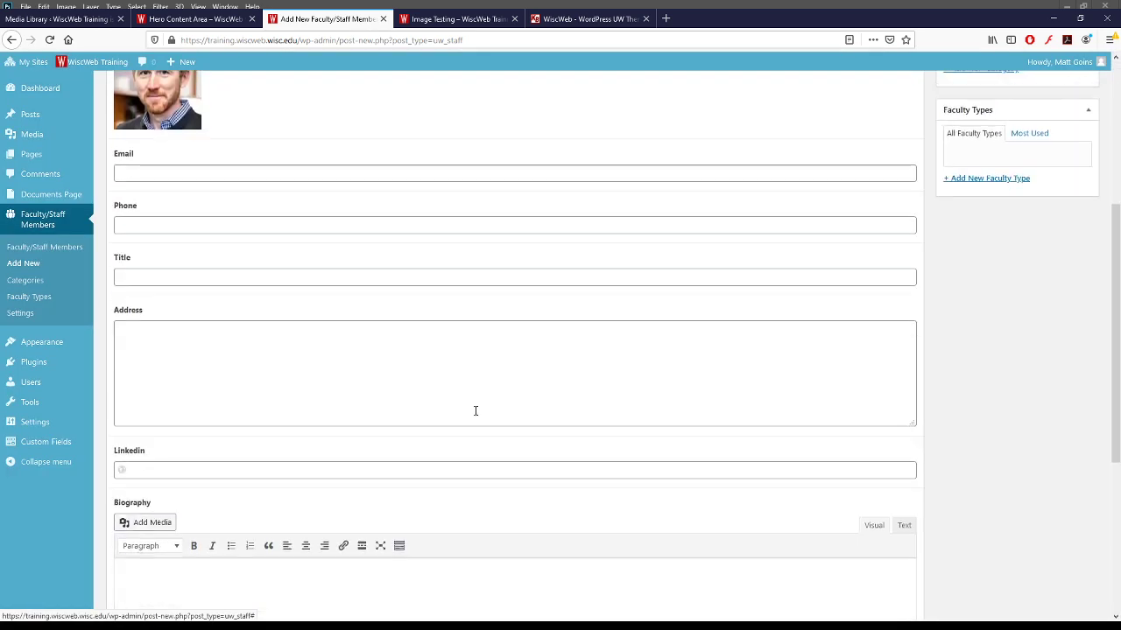
pyautogui.scroll(6, 473, 412)
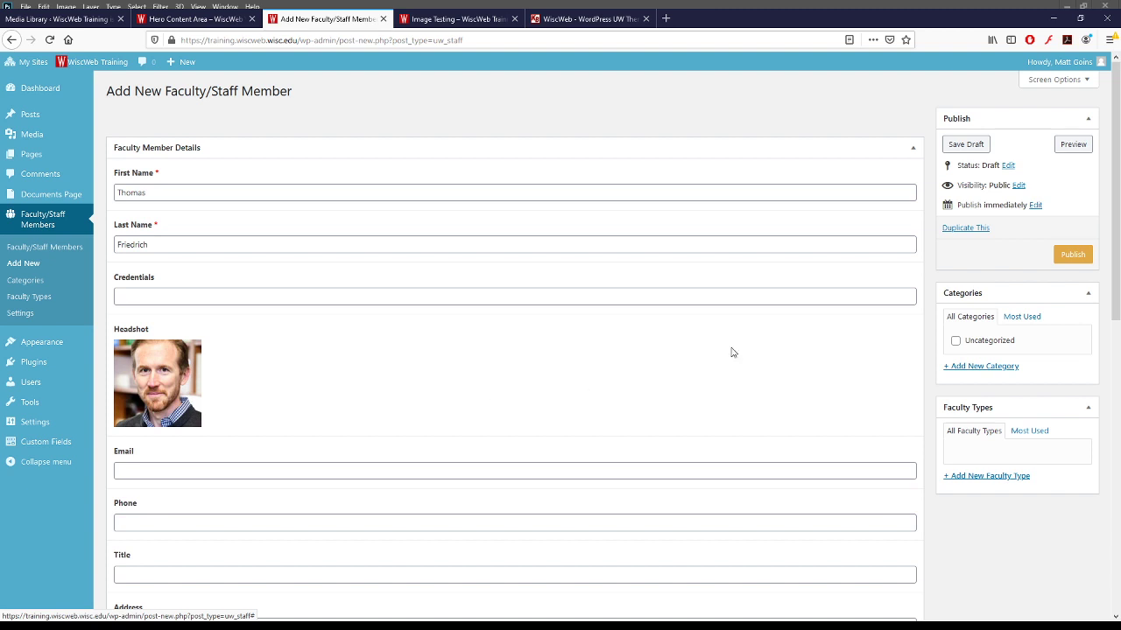
pyautogui.click(1084, 254)
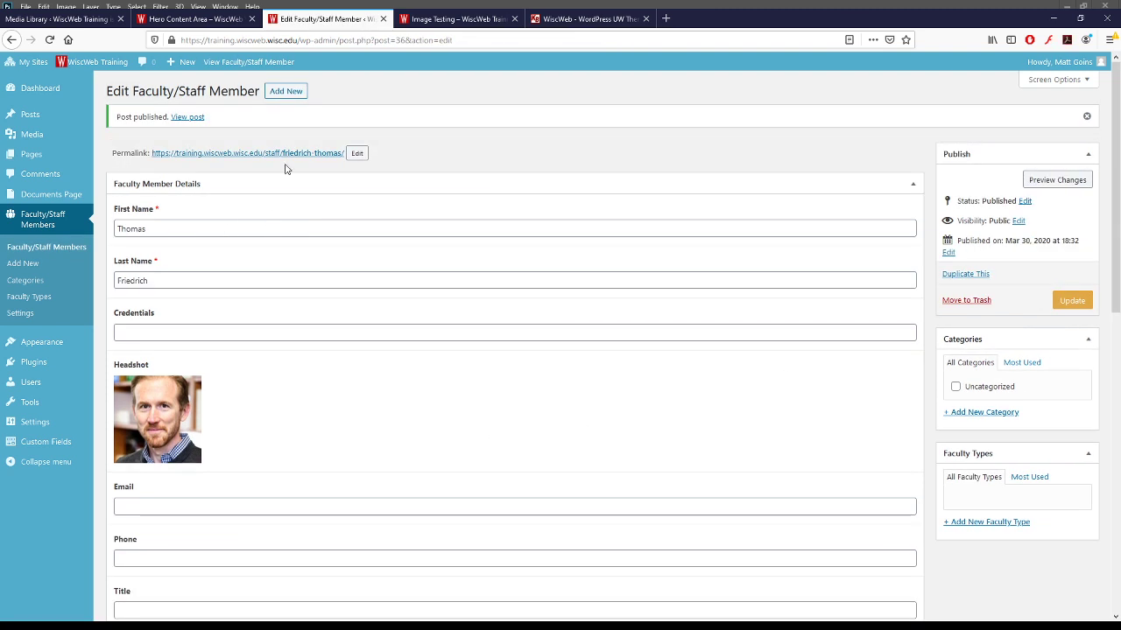
# - Publish a second member with a first name and an attached headshot photo
pyautogui.click(286, 91)
pyautogui.click(174, 191)
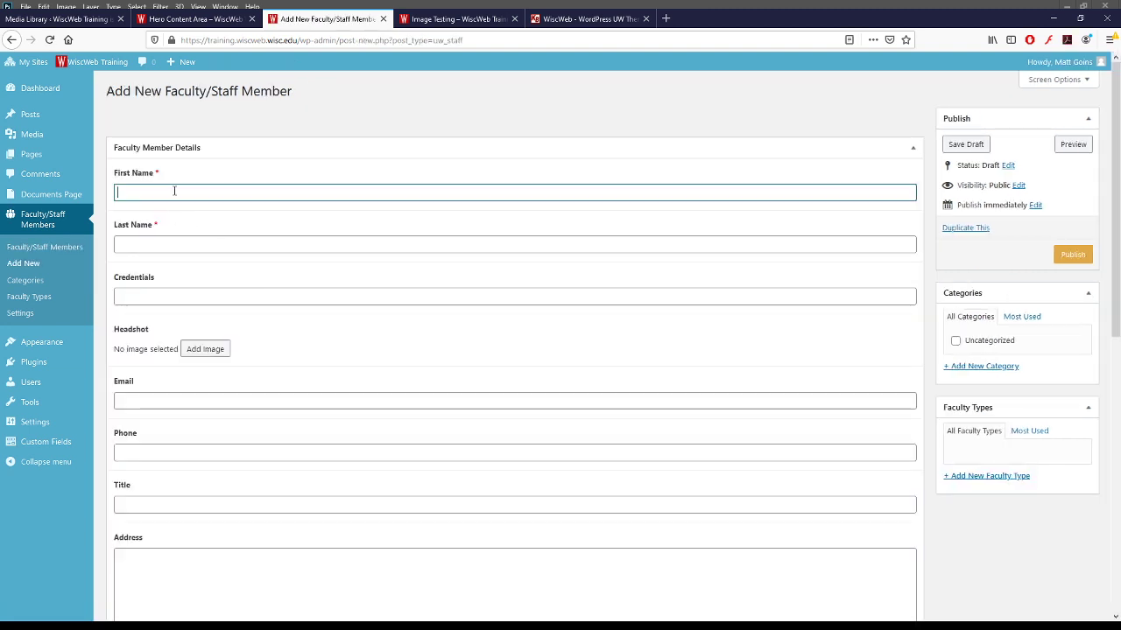
pyautogui.write('Christ')
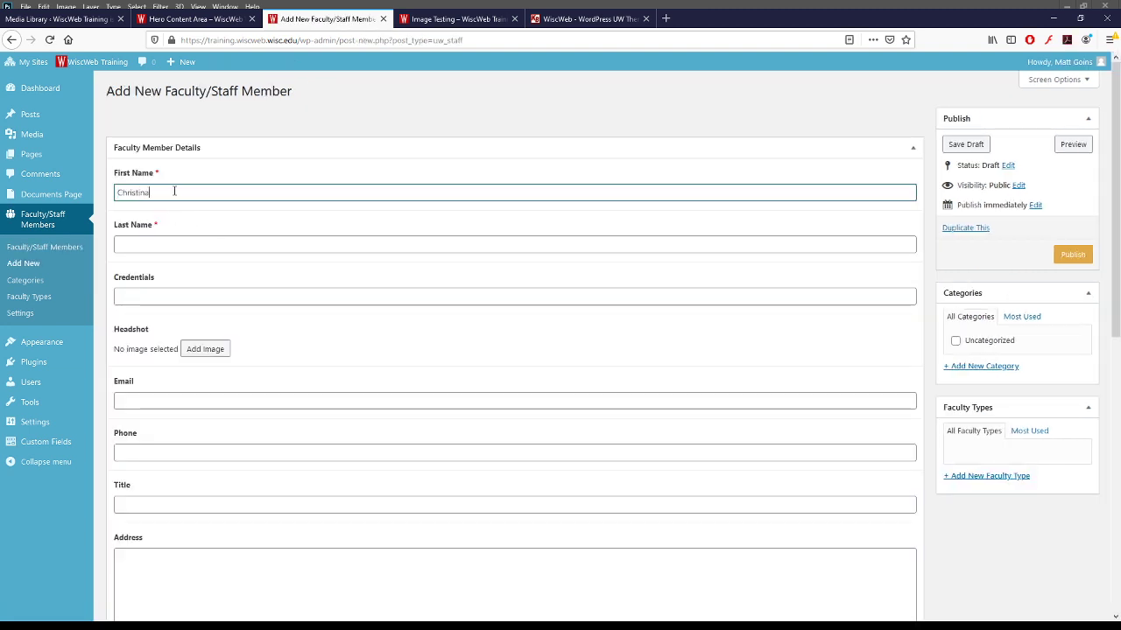
pyautogui.write('ina')
pyautogui.press('Tab')
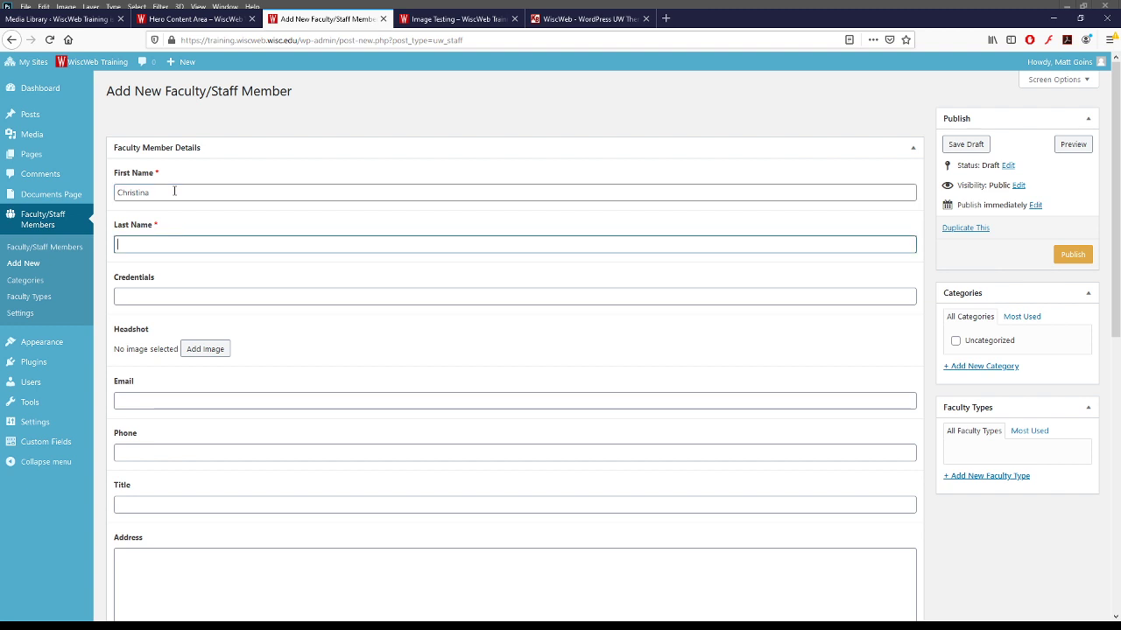
pyautogui.click(204, 349)
pyautogui.click(451, 217)
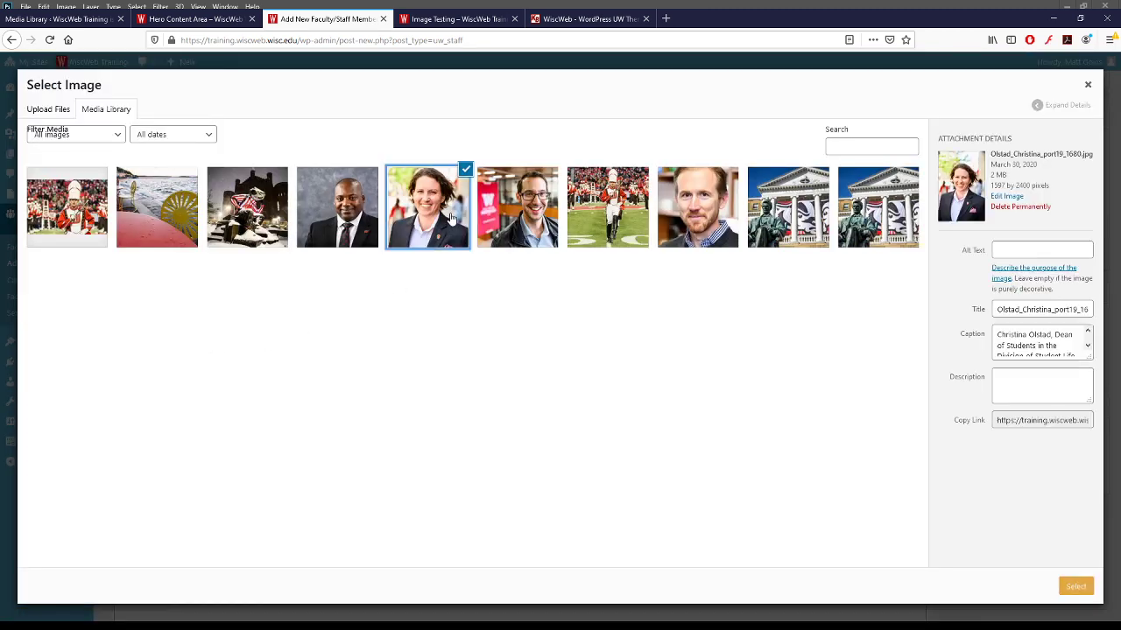
pyautogui.click(451, 217)
pyautogui.click(451, 218)
pyautogui.click(1077, 589)
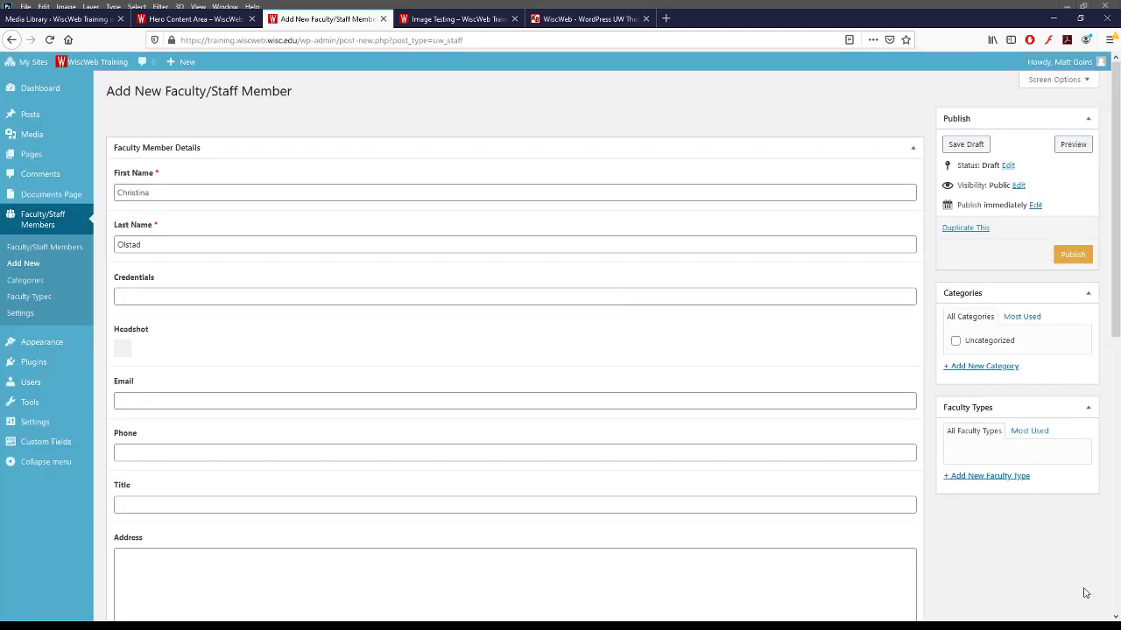
pyautogui.click(1071, 255)
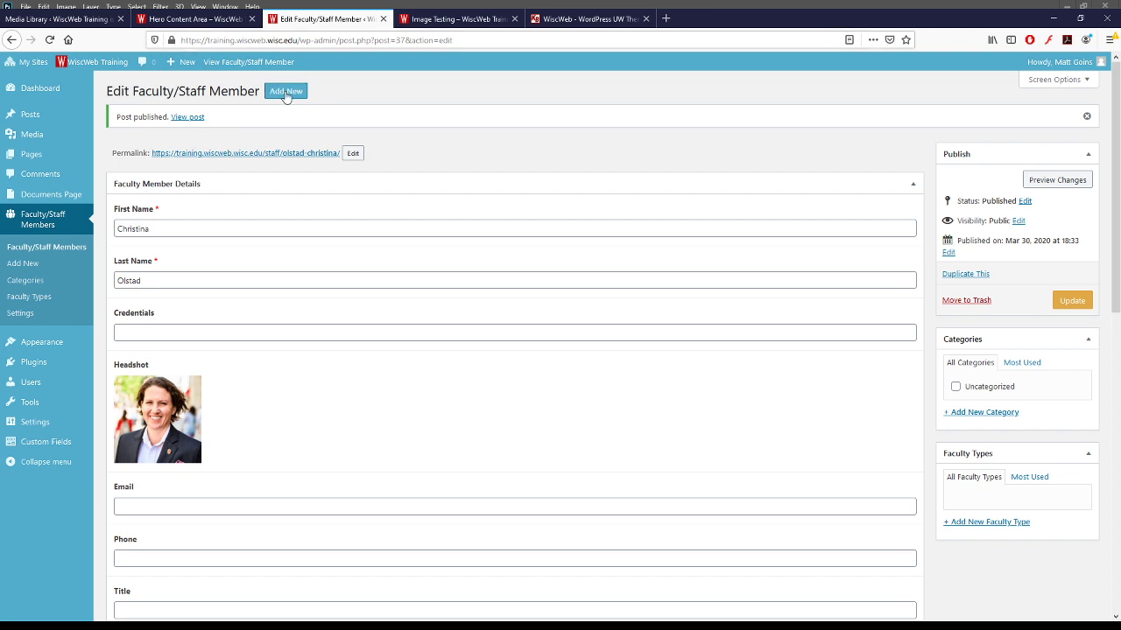
# - Publish a third member with a last name but no headshot
pyautogui.click(285, 93)
pyautogui.click(156, 194)
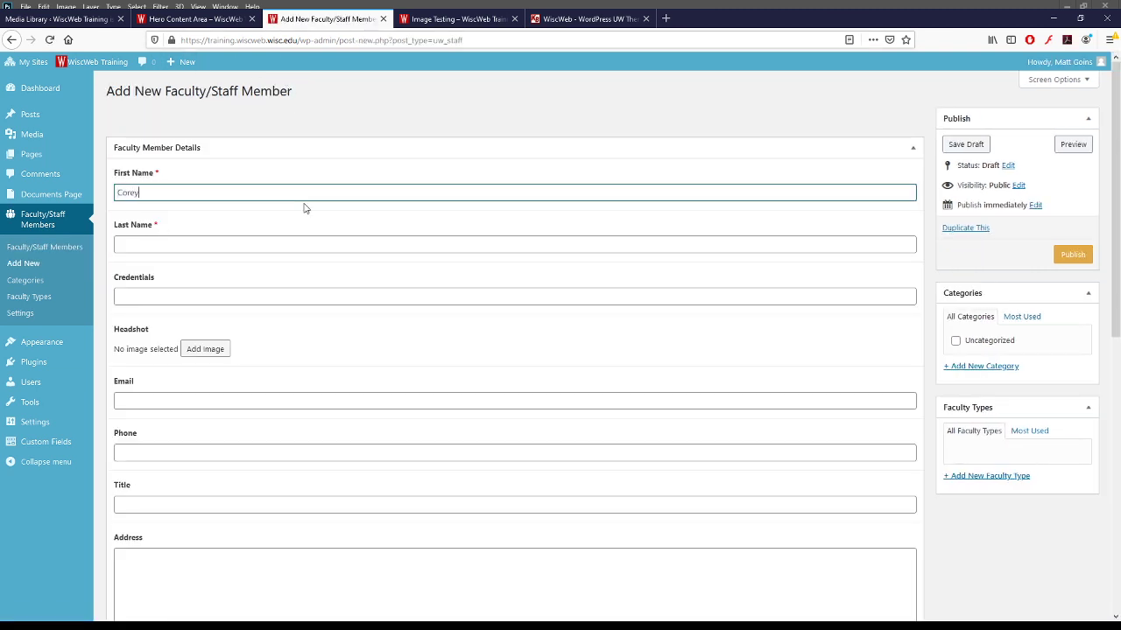
pyautogui.press('Tab')
pyautogui.write('P')
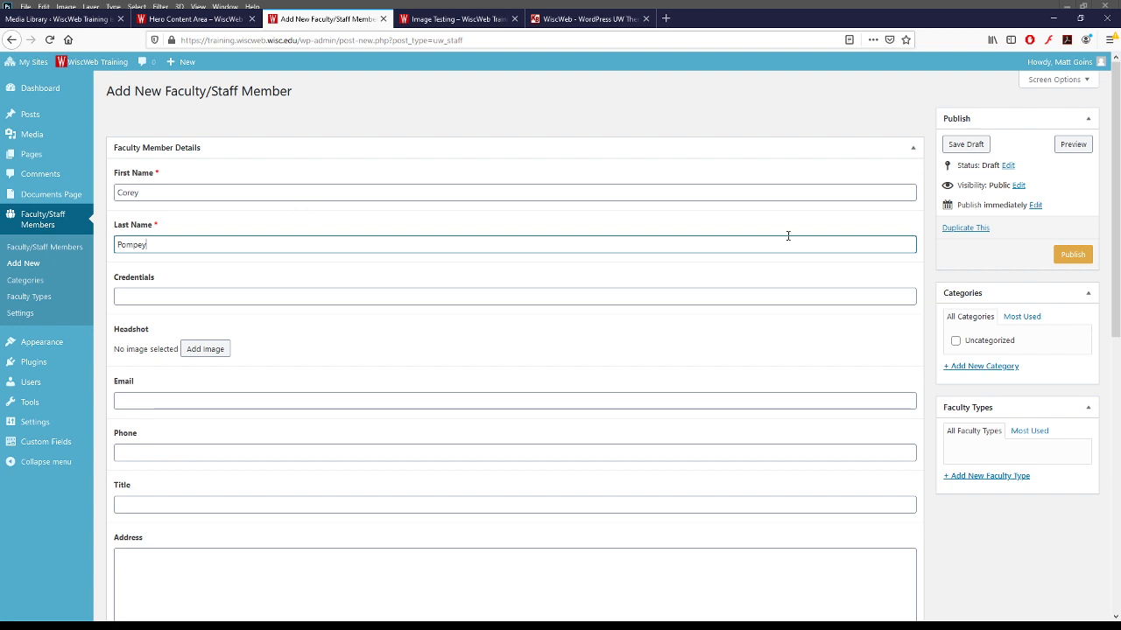
pyautogui.click(1070, 256)
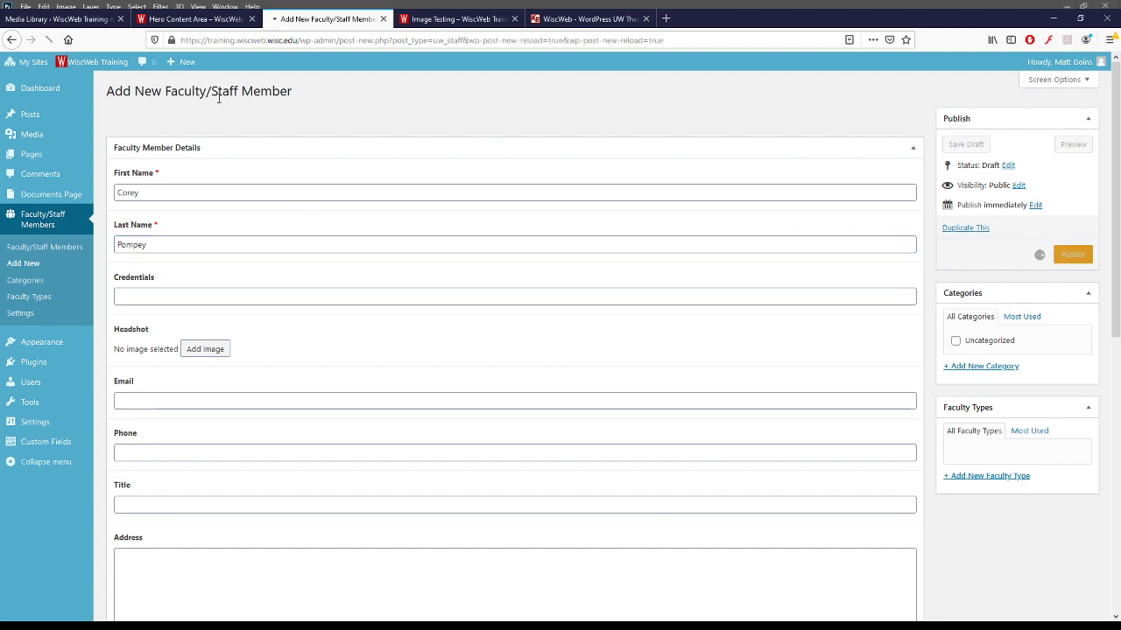
# - Publish a fourth member with a first name and headshot, then return to the members list
pyautogui.click(292, 91)
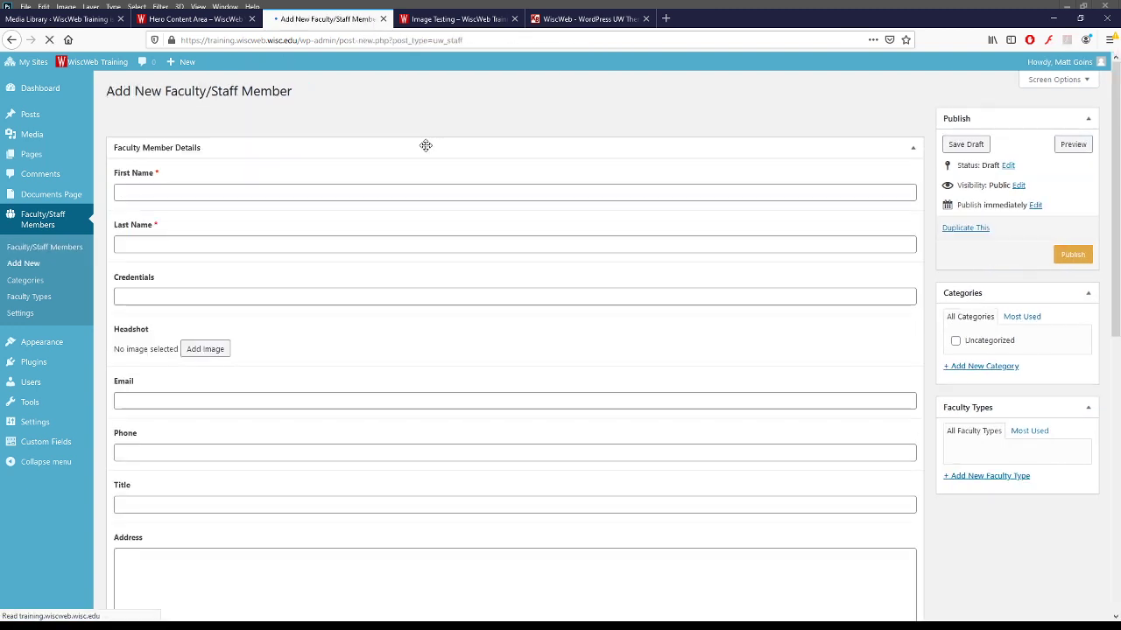
pyautogui.click(239, 193)
pyautogui.write('Brett')
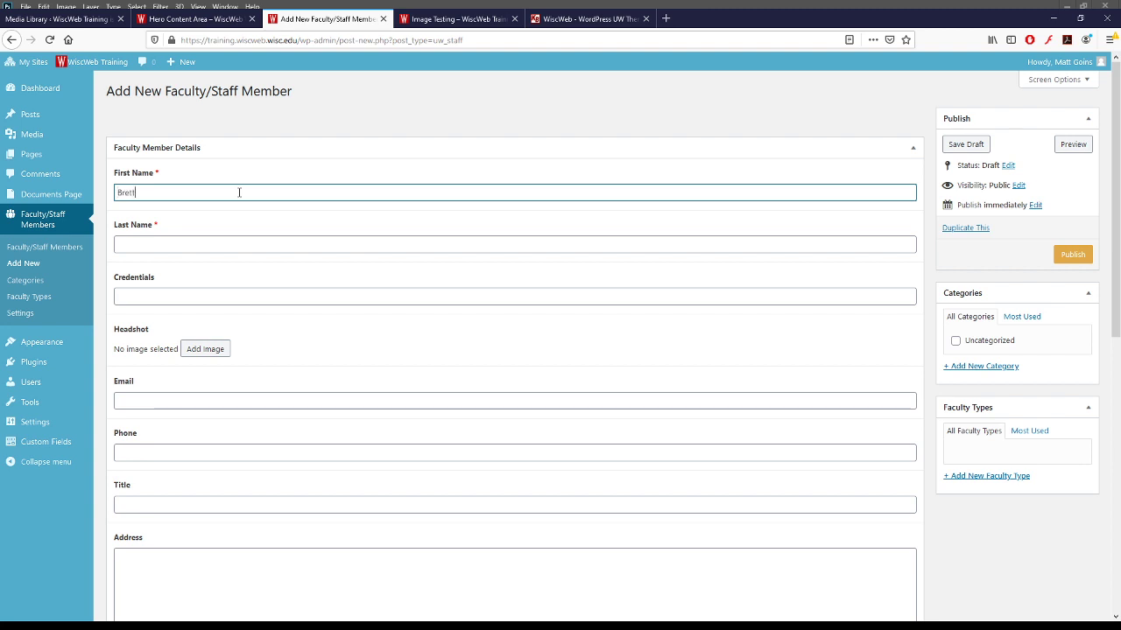
pyautogui.press('Tab')
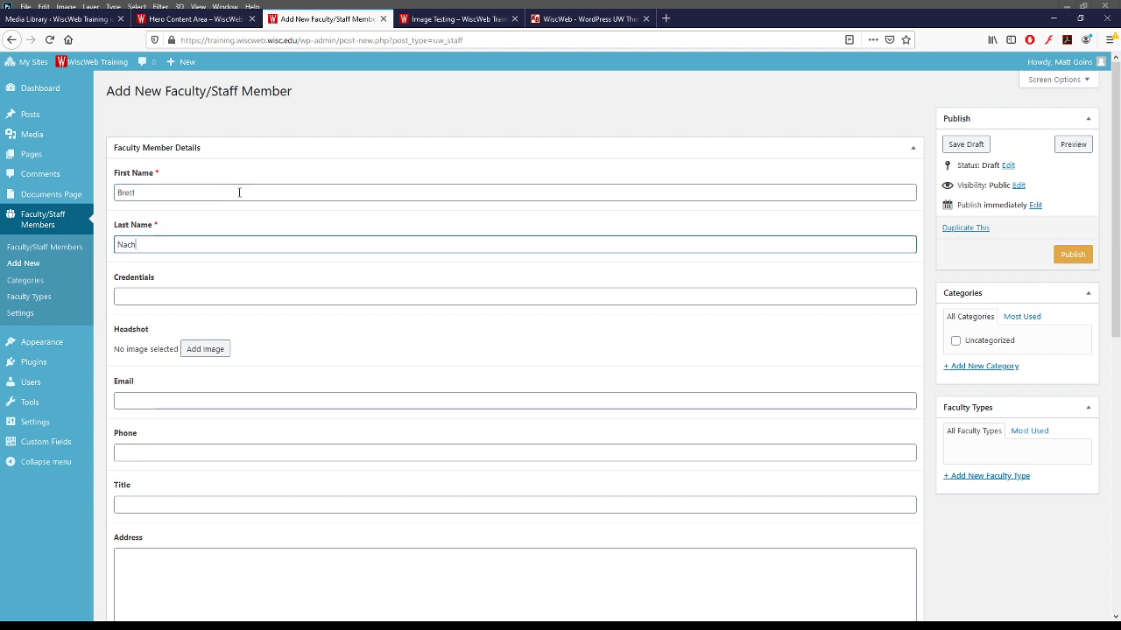
pyautogui.click(208, 352)
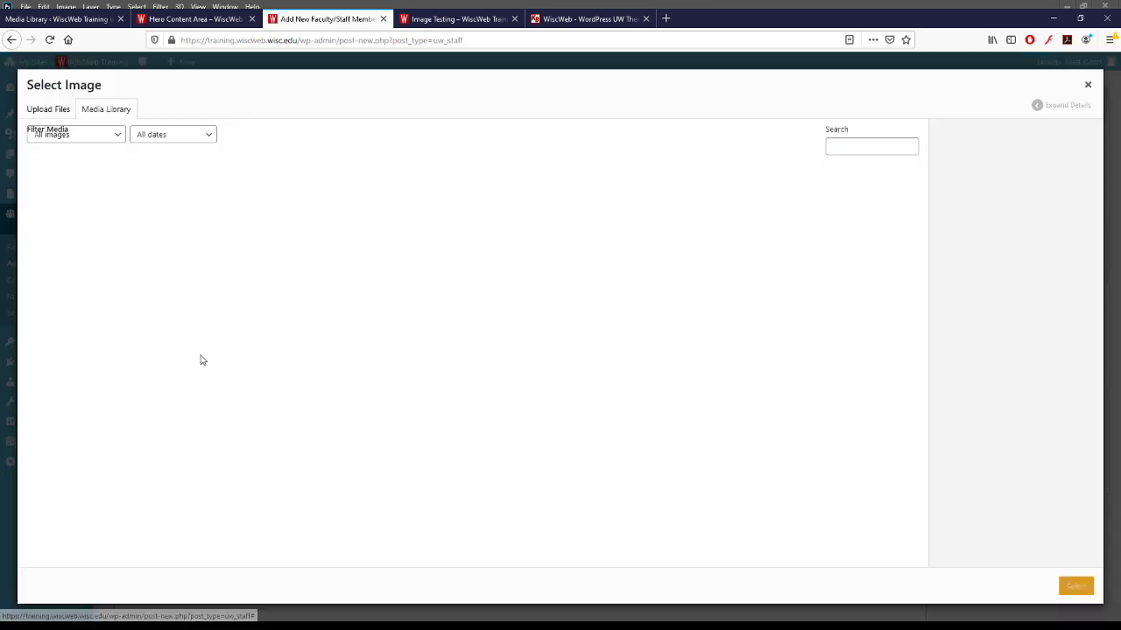
pyautogui.click(516, 217)
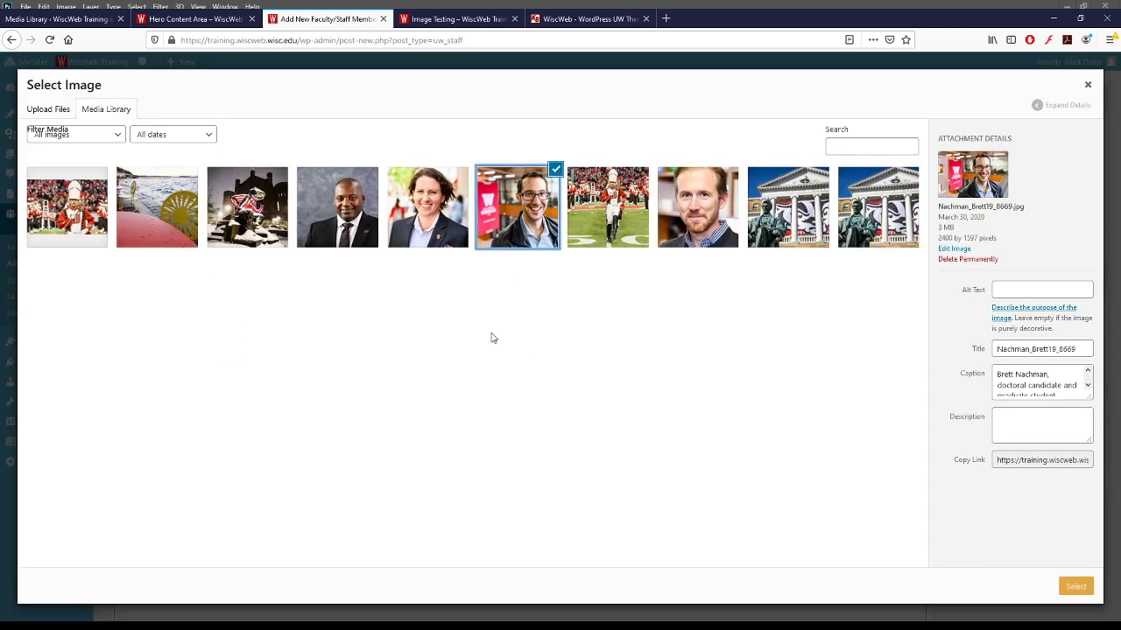
pyautogui.click(1075, 592)
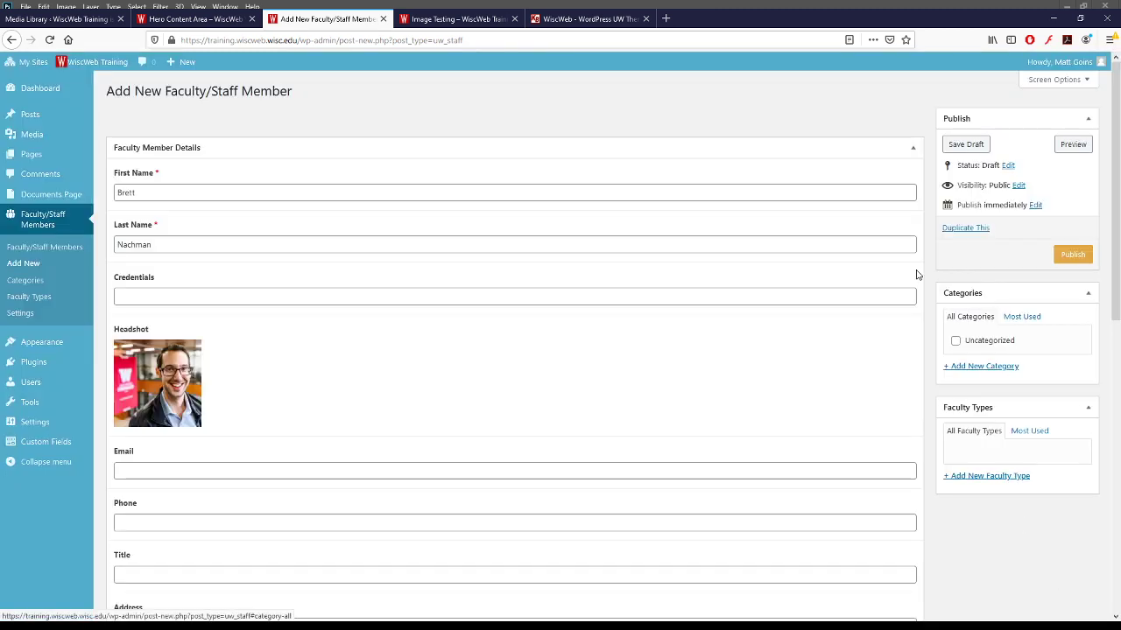
pyautogui.click(1079, 267)
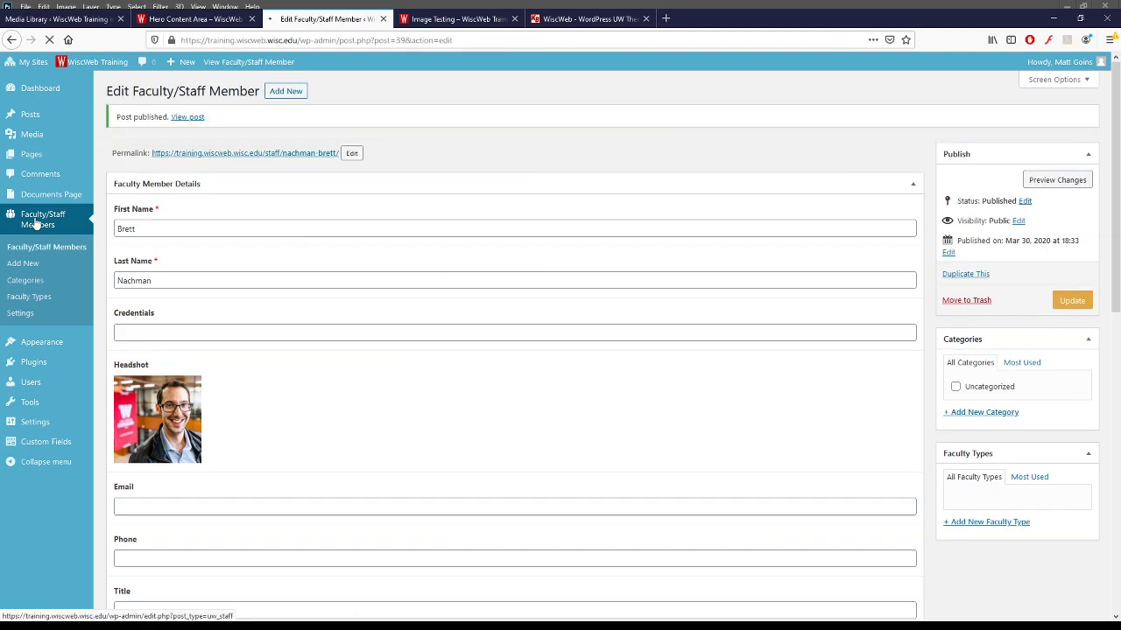
pyautogui.click(37, 223)
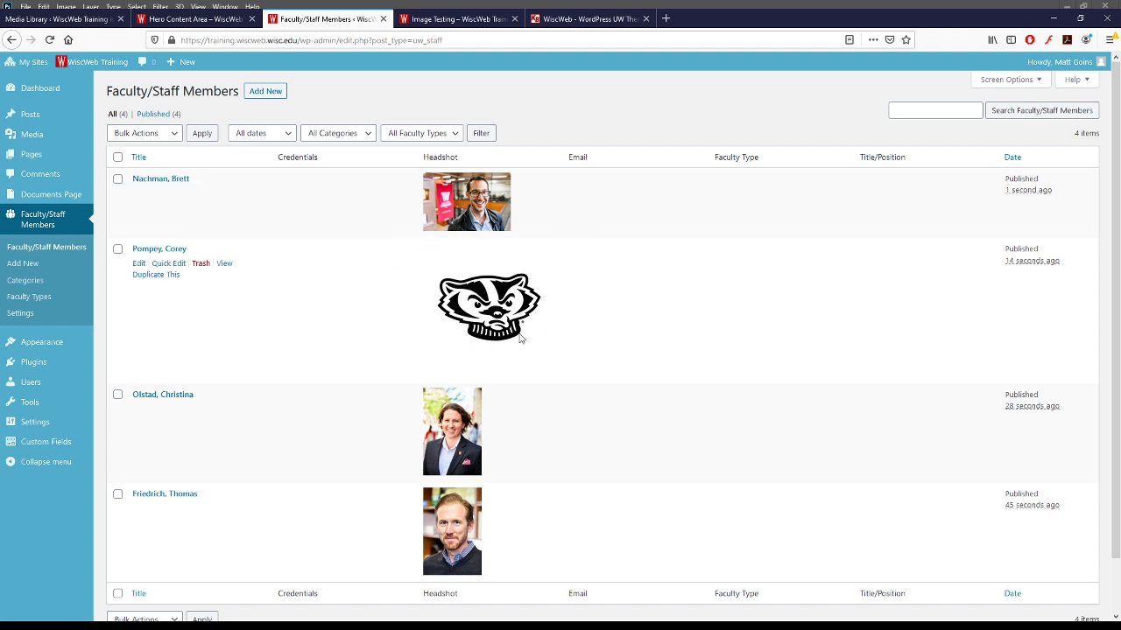
# - Attach a headshot to the member that lacked one and update the entry
pyautogui.click(145, 251)
pyautogui.click(205, 350)
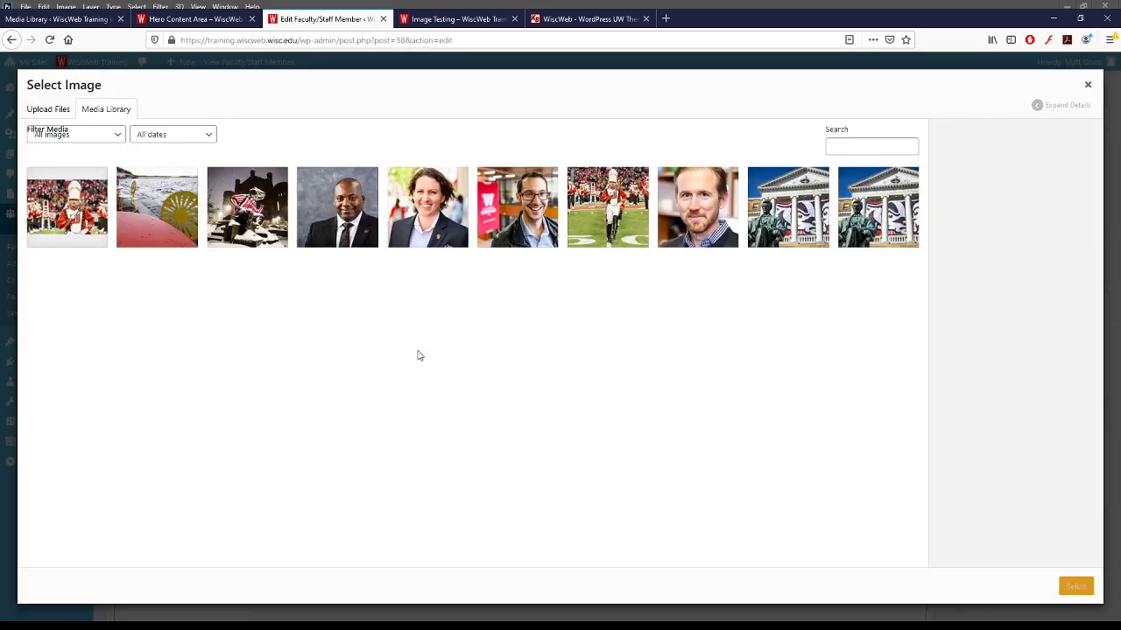
pyautogui.click(336, 207)
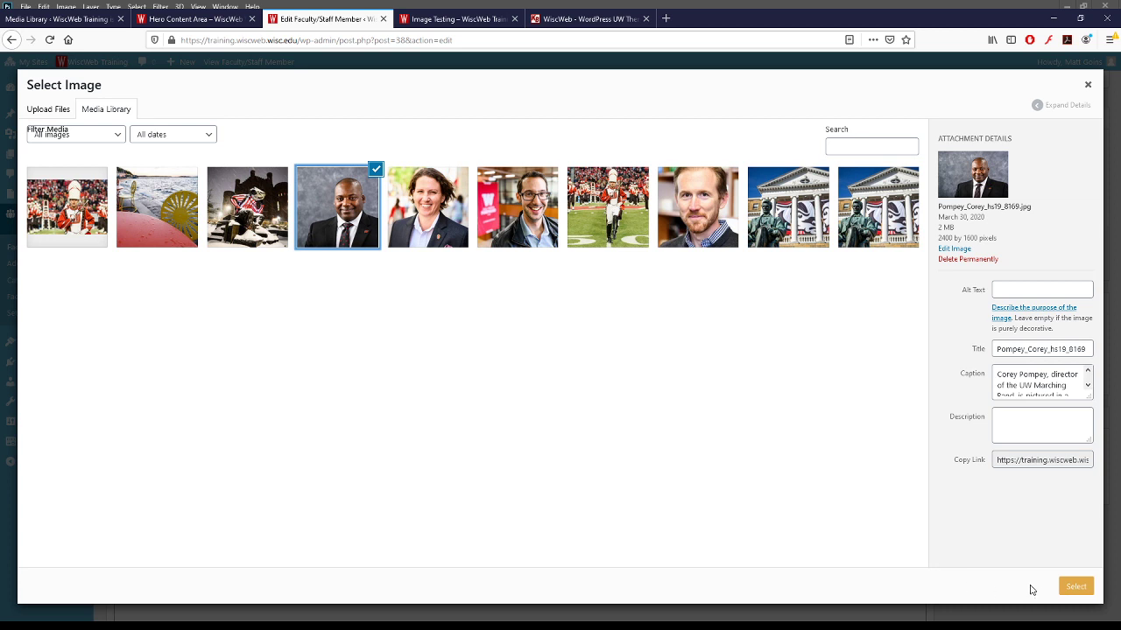
pyautogui.click(1076, 587)
pyautogui.click(1073, 264)
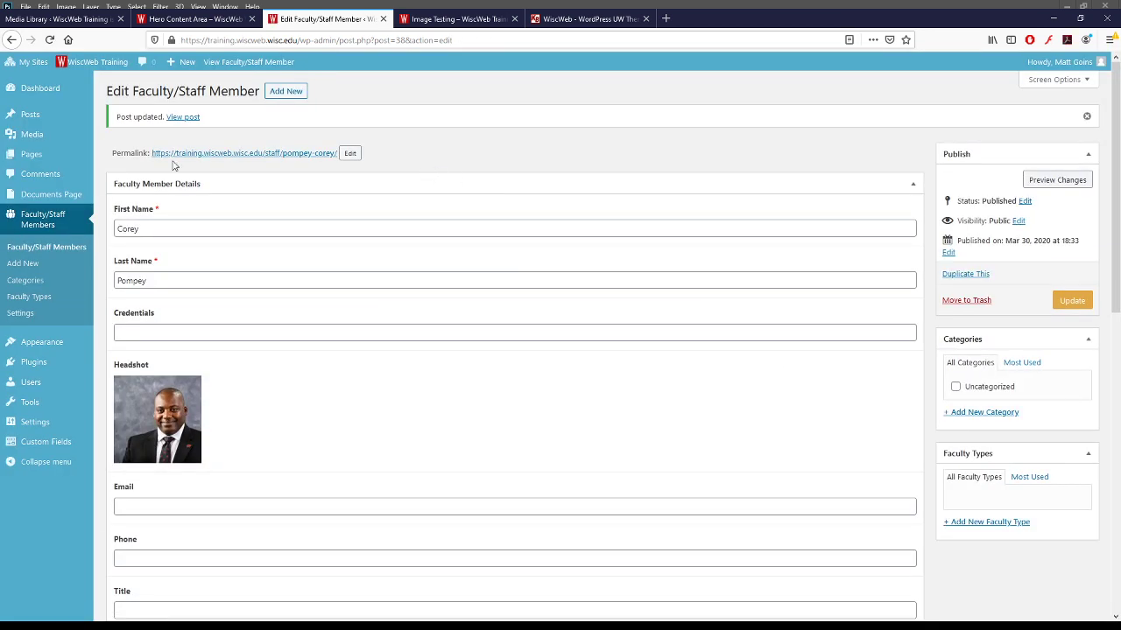
pyautogui.click(39, 224)
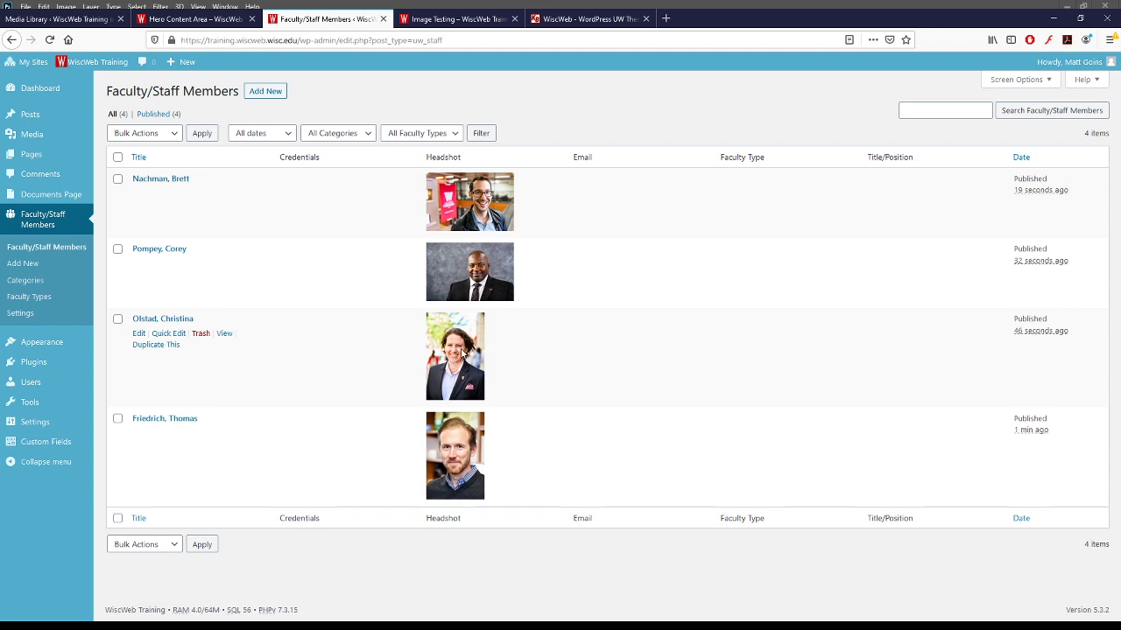
pyautogui.moveTo(49, 197)
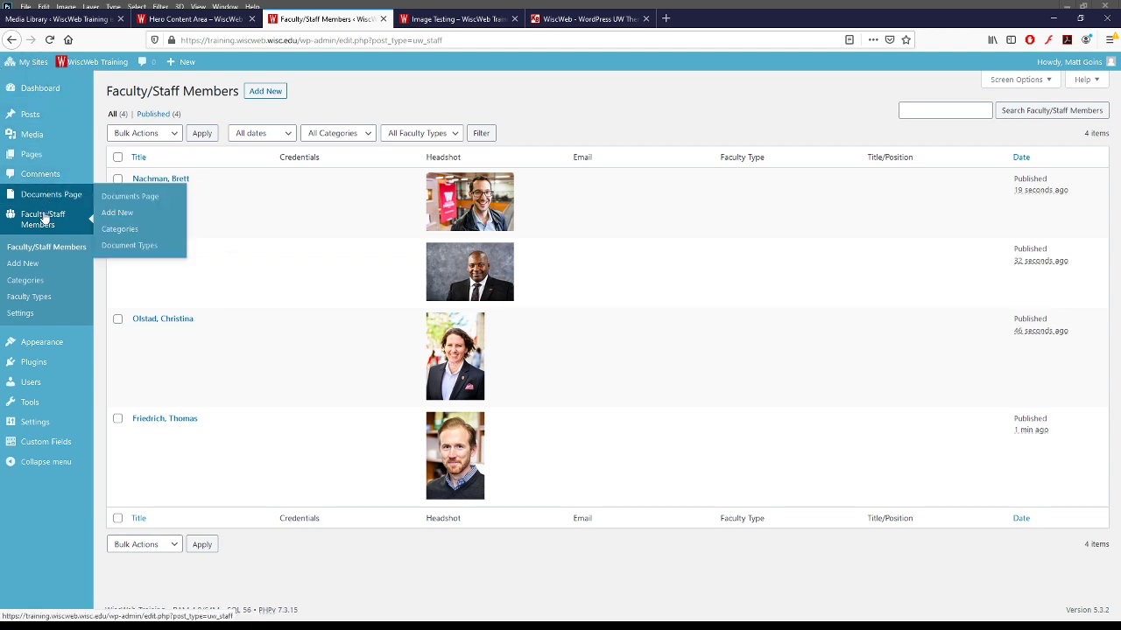
# - Open the Image Testing page and insert a Faculty/Staff Listing element above the Text Block
pyautogui.click(35, 158)
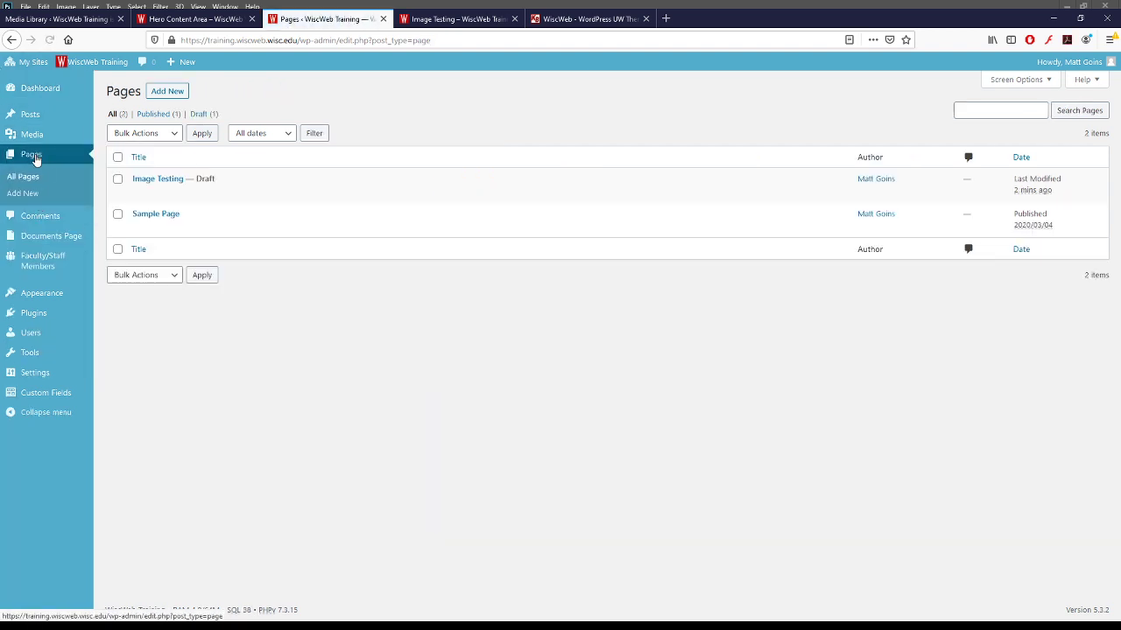
pyautogui.click(165, 181)
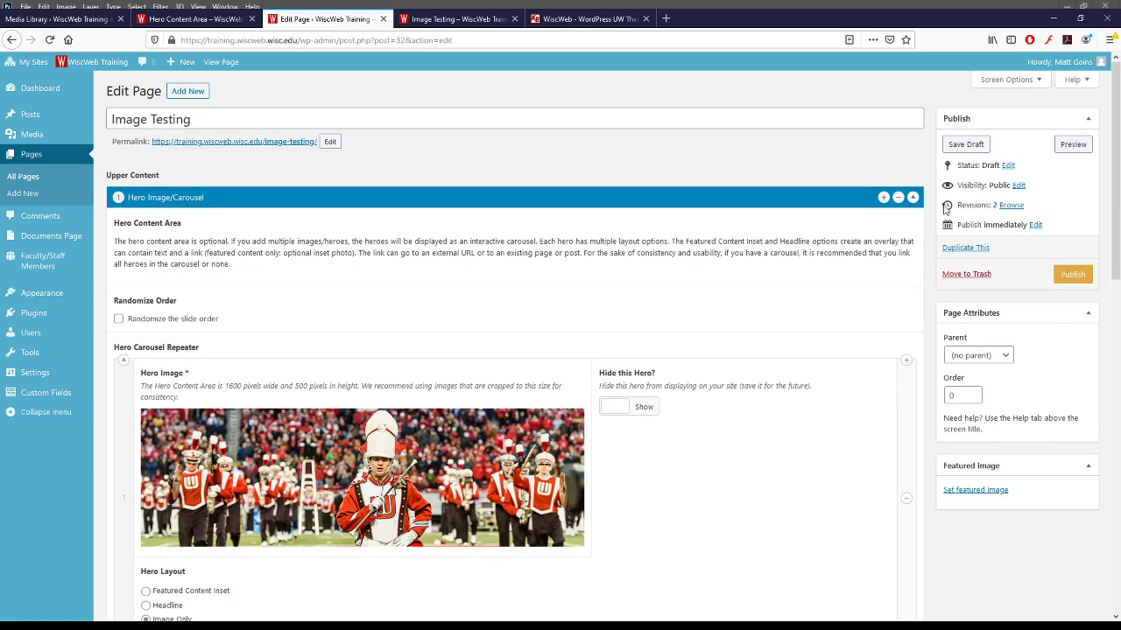
pyautogui.click(912, 199)
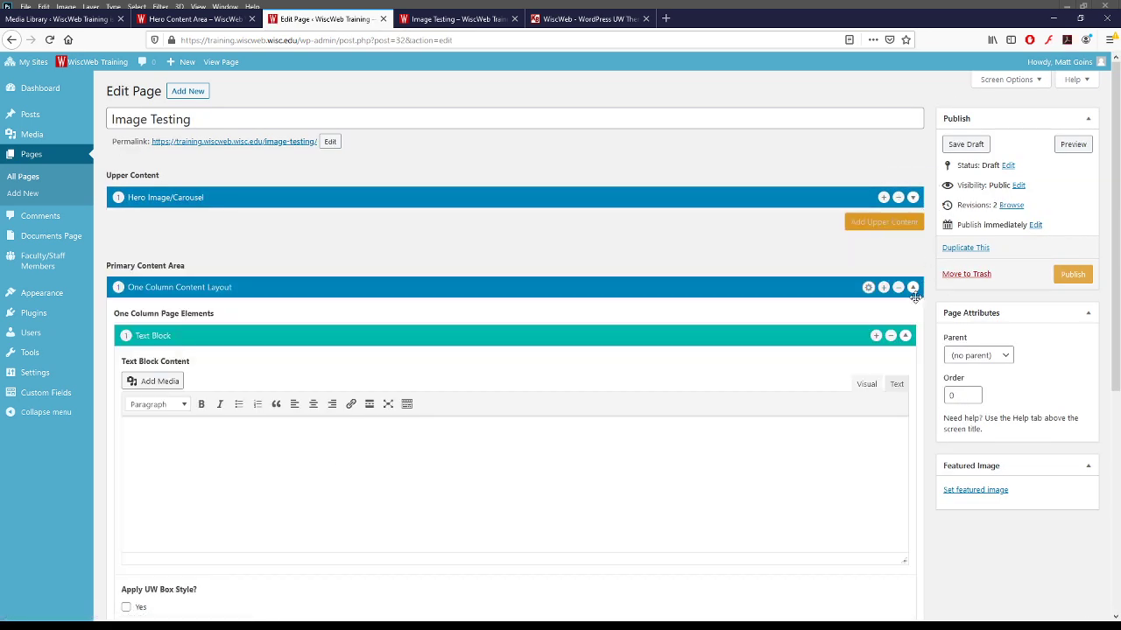
pyautogui.click(876, 337)
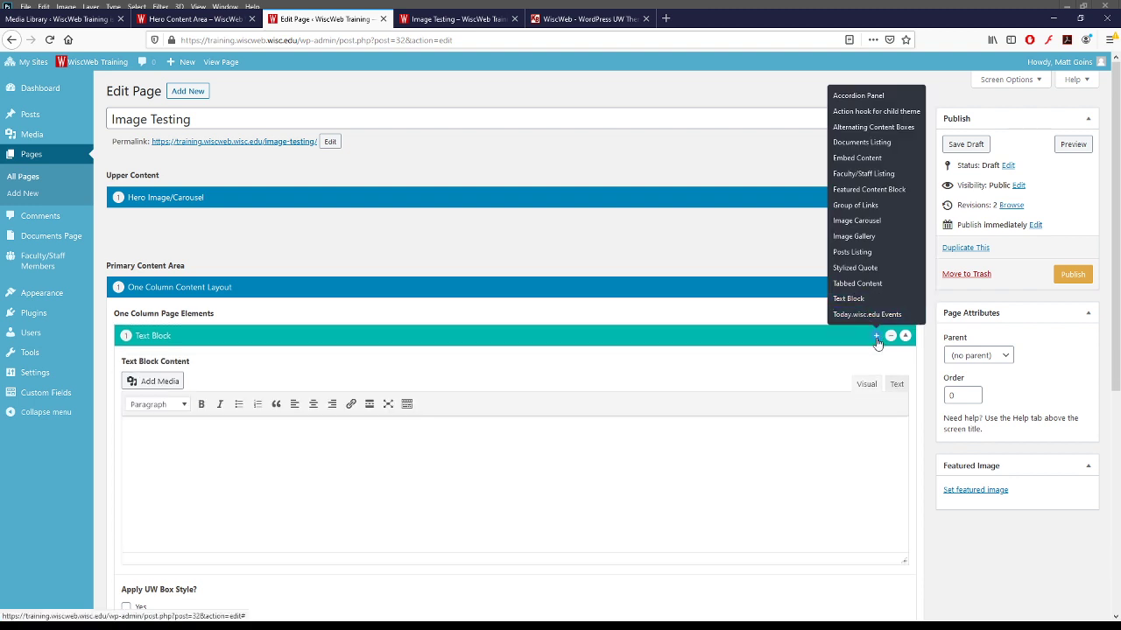
pyautogui.click(864, 174)
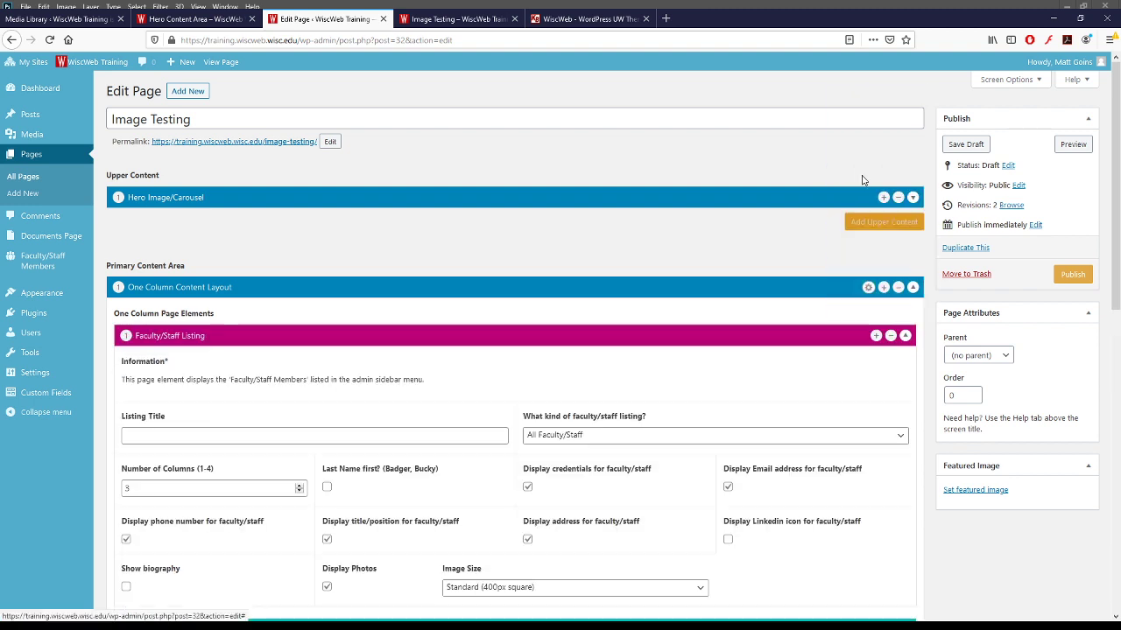
pyautogui.scroll(-2, 711, 329)
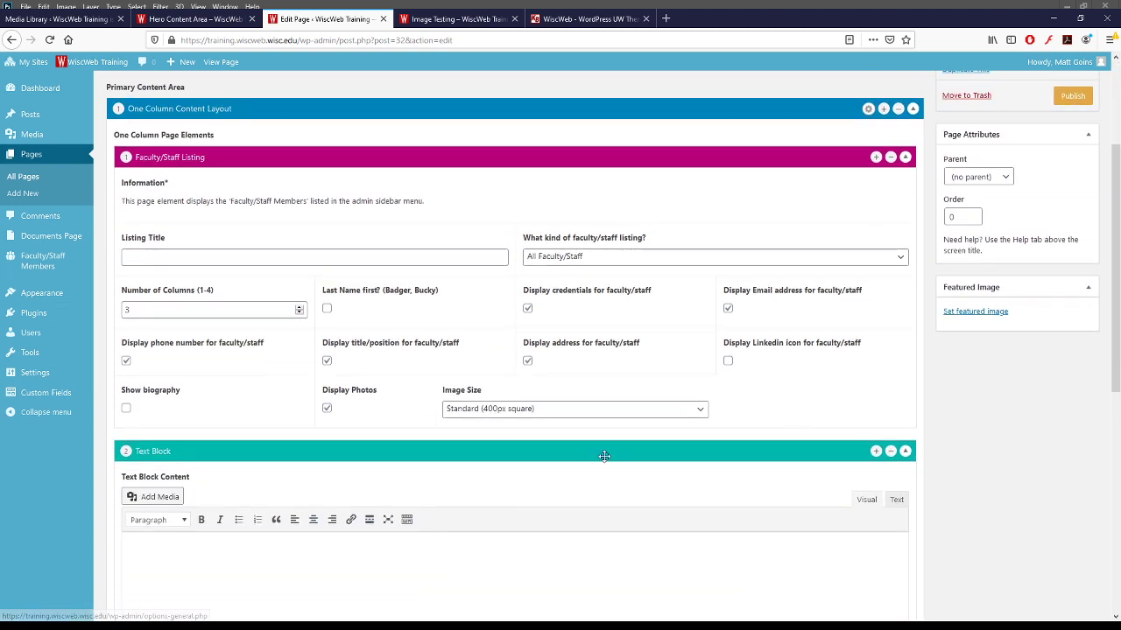
# - Title the listing 'Meet Our Faculty and Staff', use 4 columns with Standard photos, and save
pyautogui.click(423, 263)
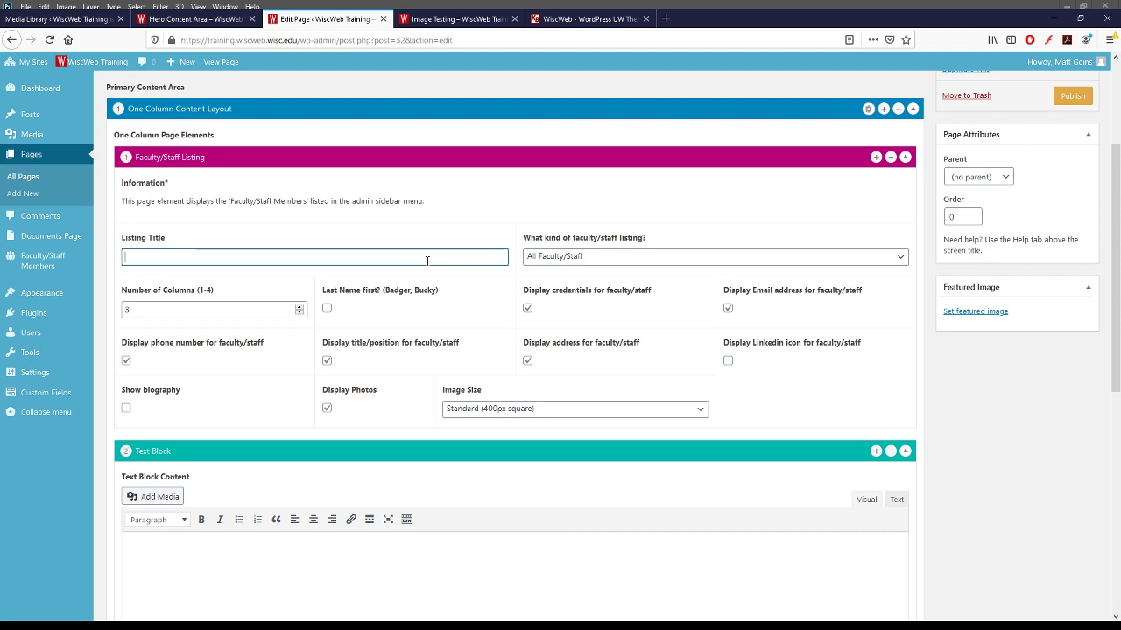
pyautogui.write('Meet Our Faculty and Staff')
pyautogui.press('Tab')
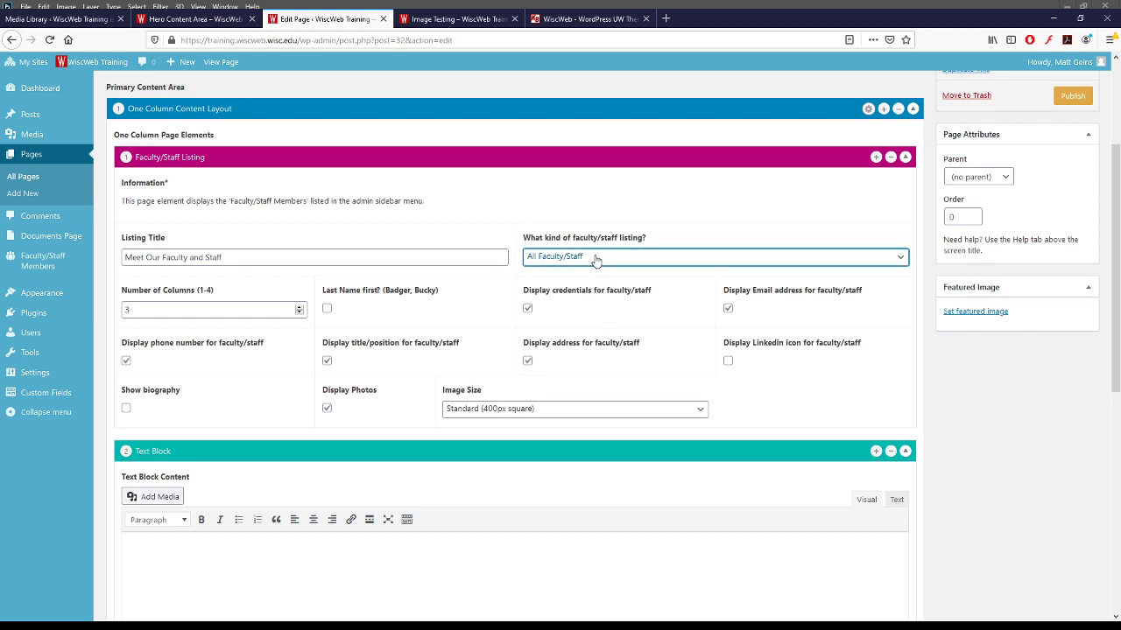
pyautogui.click(299, 307)
pyautogui.click(702, 410)
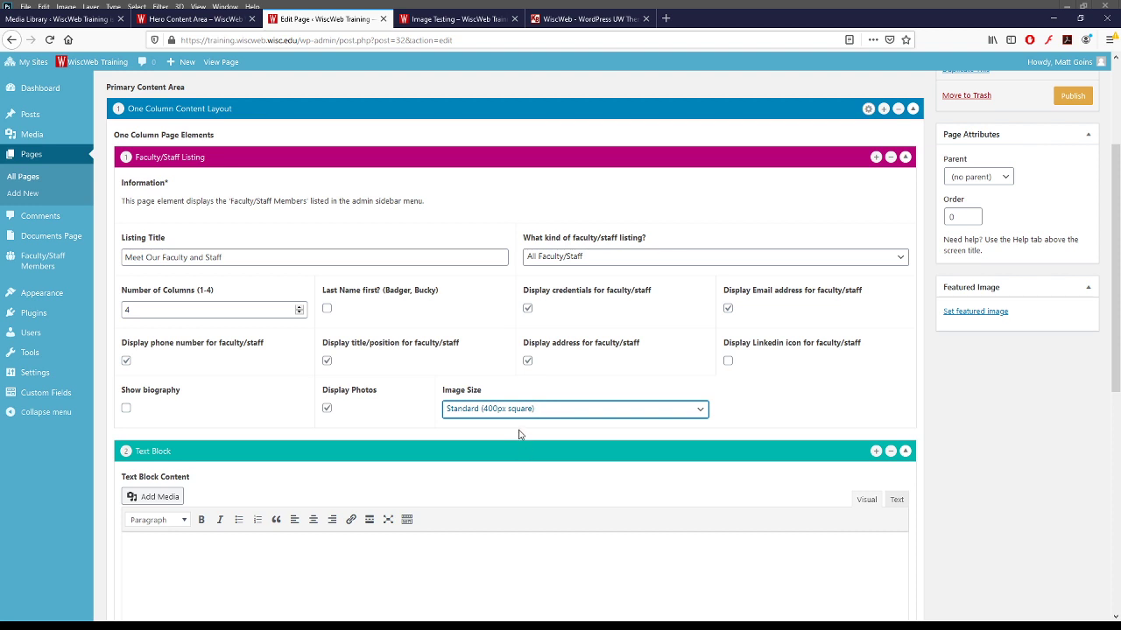
pyautogui.click(831, 425)
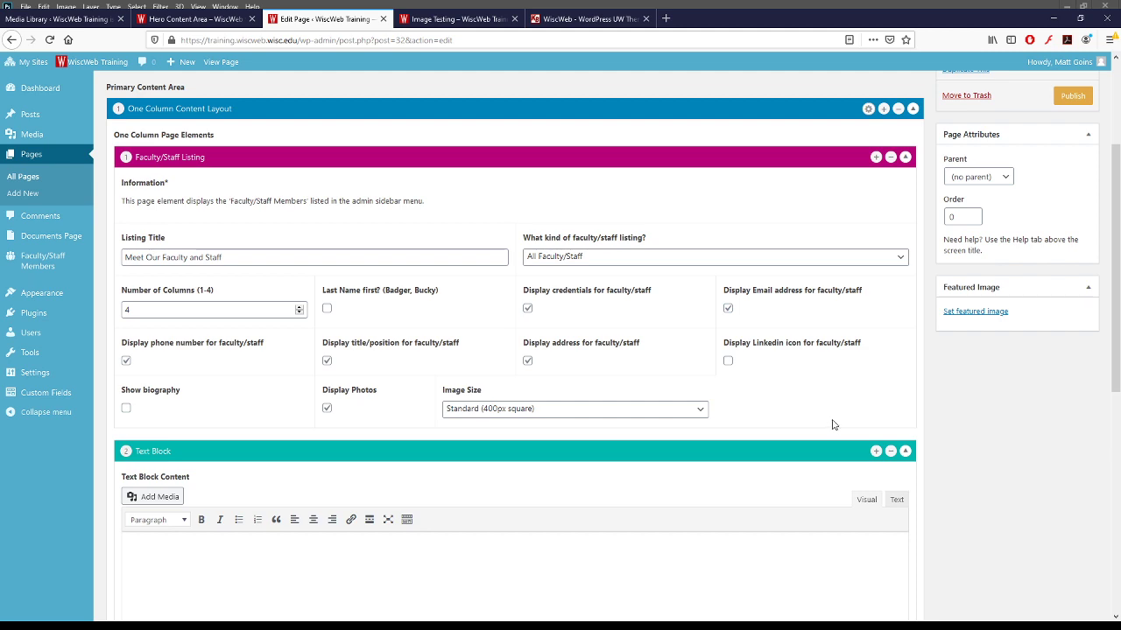
pyautogui.scroll(4, 826, 421)
pyautogui.scroll(-4, 832, 424)
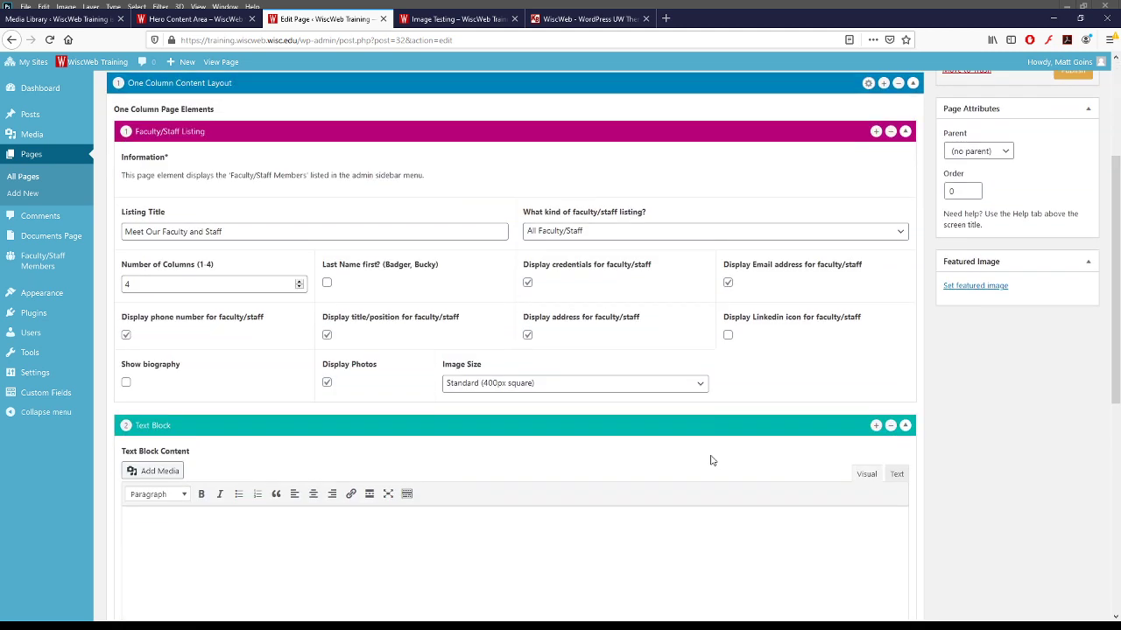
pyautogui.scroll(4, 835, 393)
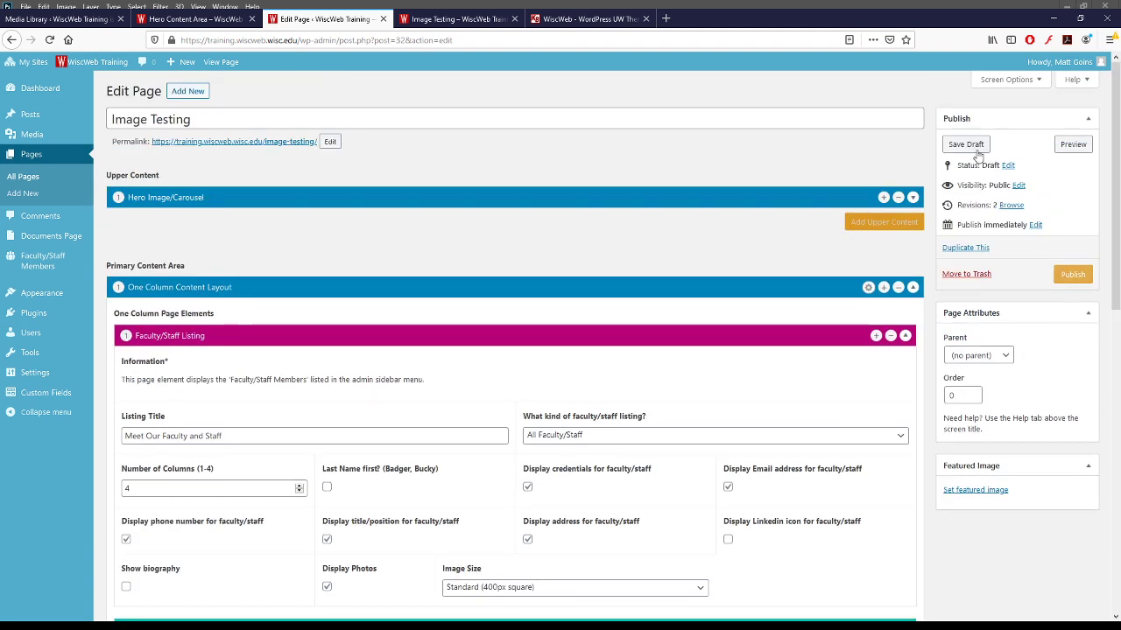
pyautogui.click(977, 149)
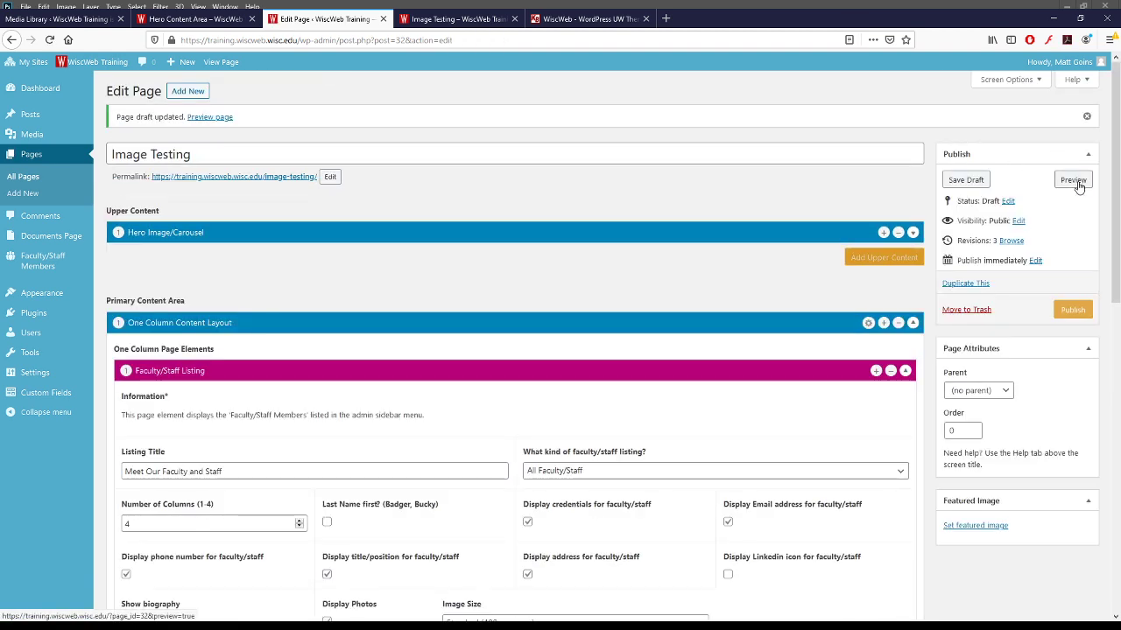
# - Preview the Image Testing page and scroll down to the four faculty headshots
pyautogui.click(1072, 181)
pyautogui.scroll(-4, 416, 131)
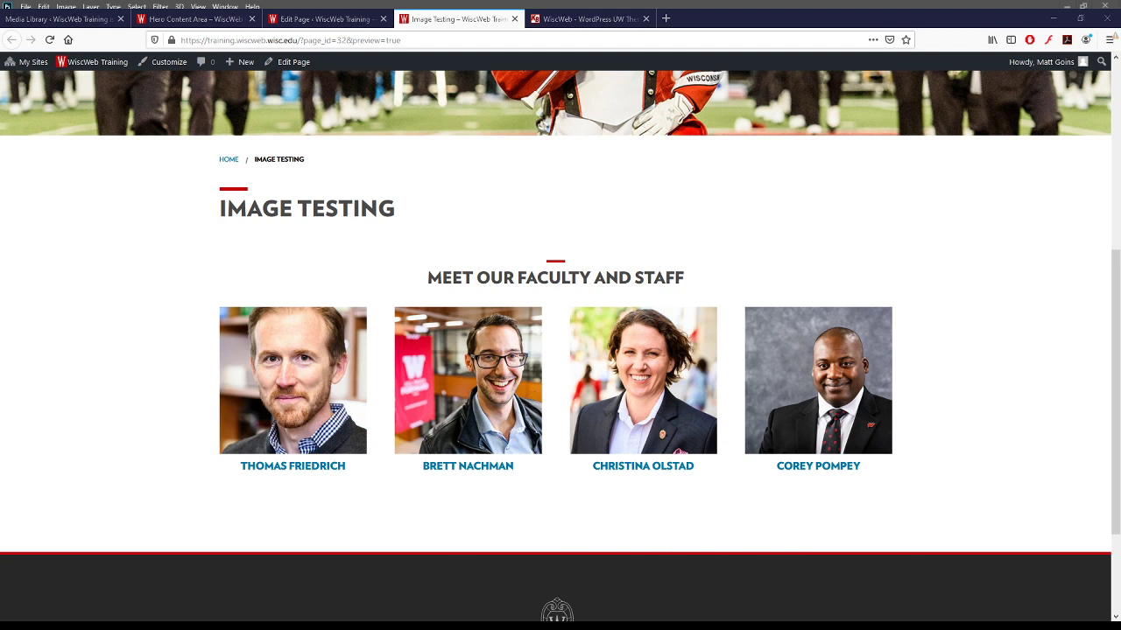
# - Close the marching-band hero image and open the faculty headshot photos in Photoshop
pyautogui.hotkey('alt', 'Tab')
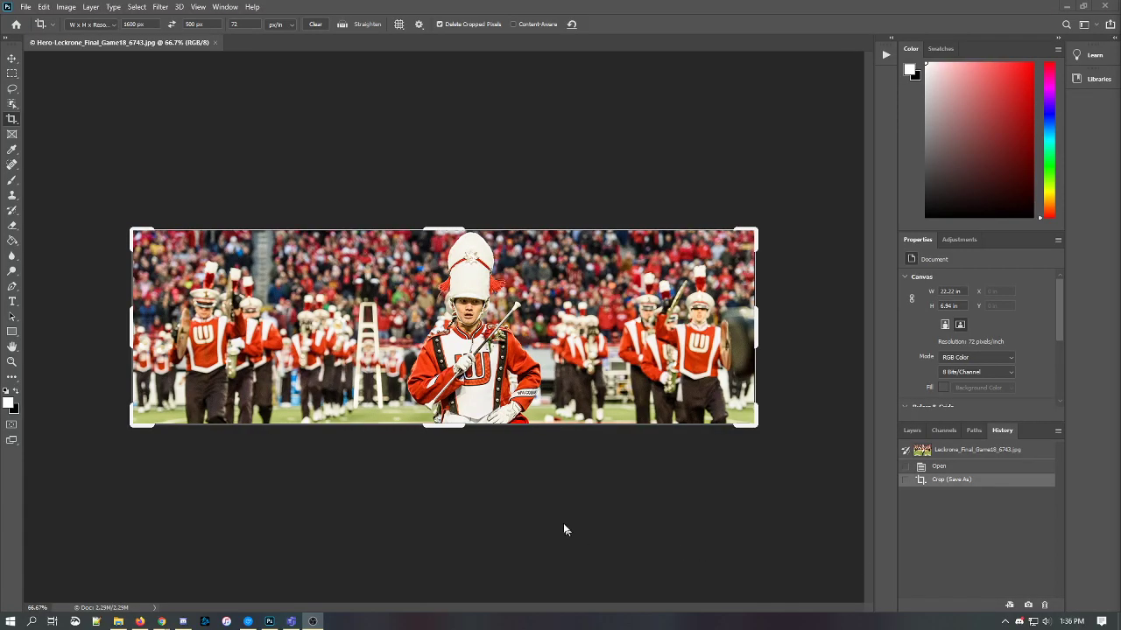
pyautogui.click(214, 41)
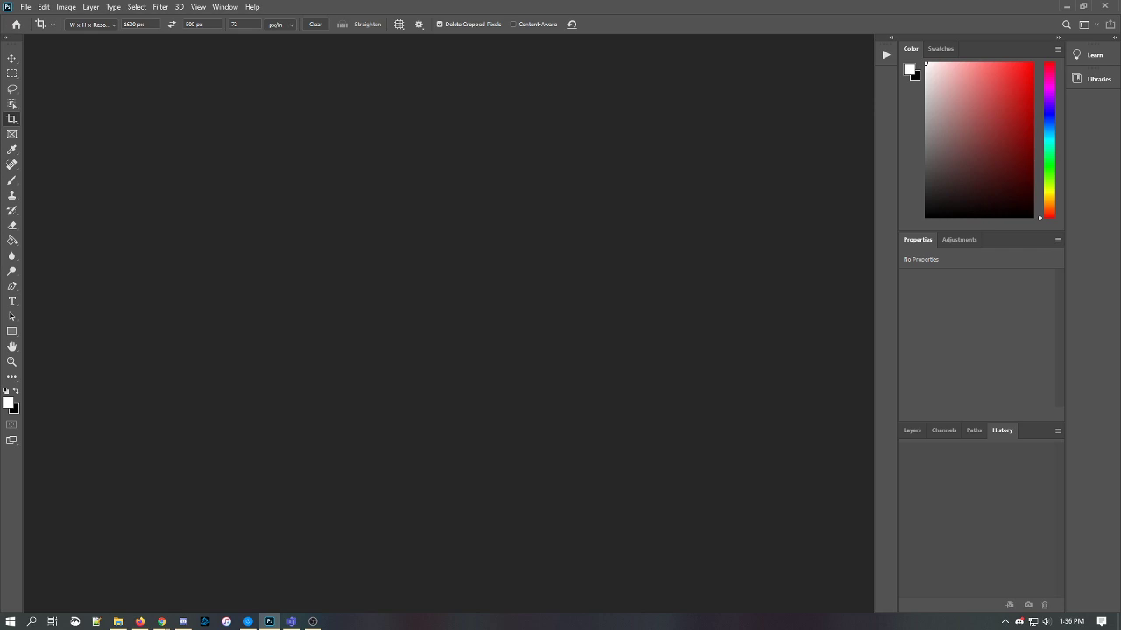
pyautogui.press('super+e')
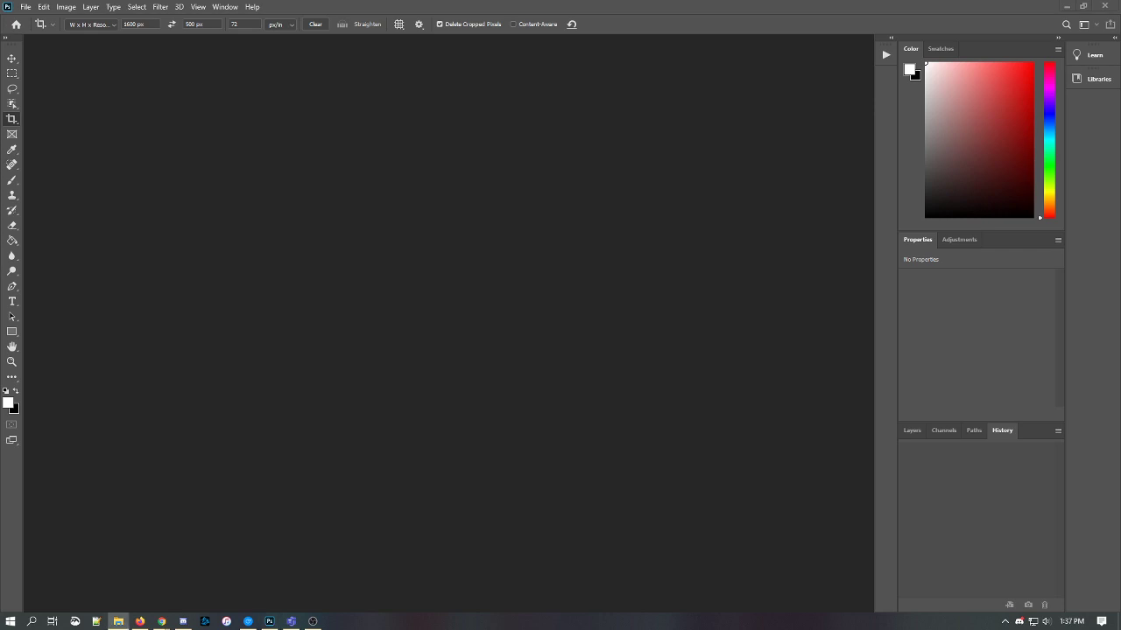
pyautogui.moveTo(700, 289); pyautogui.dragTo(450, 247)
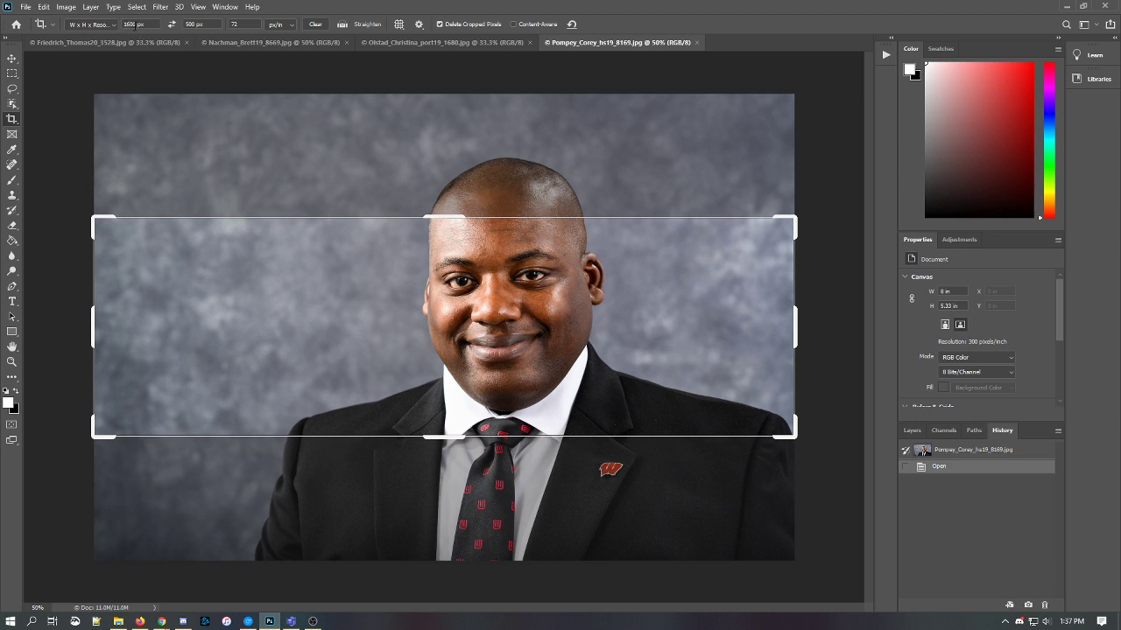
# - Crop the grey-backdrop headshot to a 400 × 400 px square with the face centred
pyautogui.write('400')
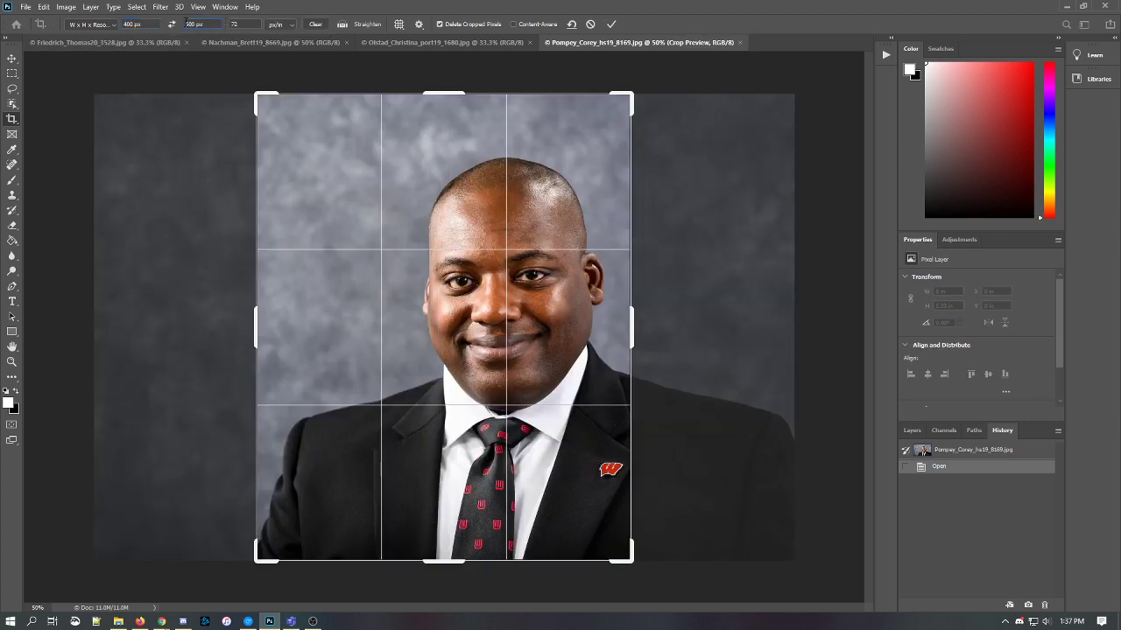
pyautogui.write('400')
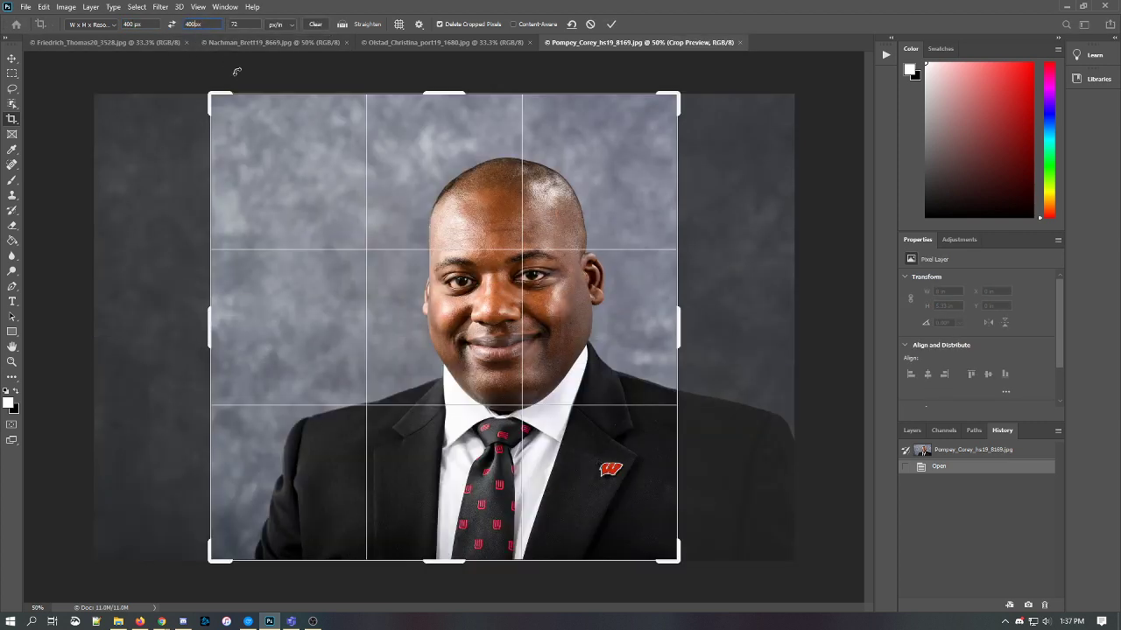
pyautogui.moveTo(405, 267); pyautogui.dragTo(333, 291)
pyautogui.moveTo(455, 300)
pyautogui.mouseDown()
pyautogui.moveTo(480, 305)
pyautogui.moveTo(456, 303)
pyautogui.mouseUp()
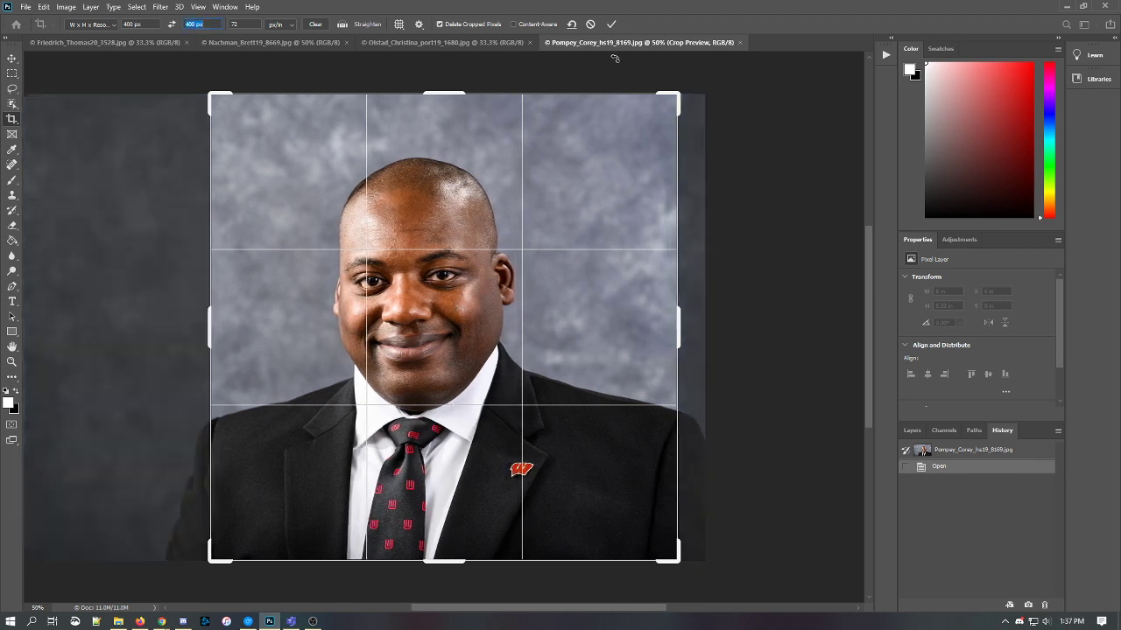
pyautogui.click(612, 23)
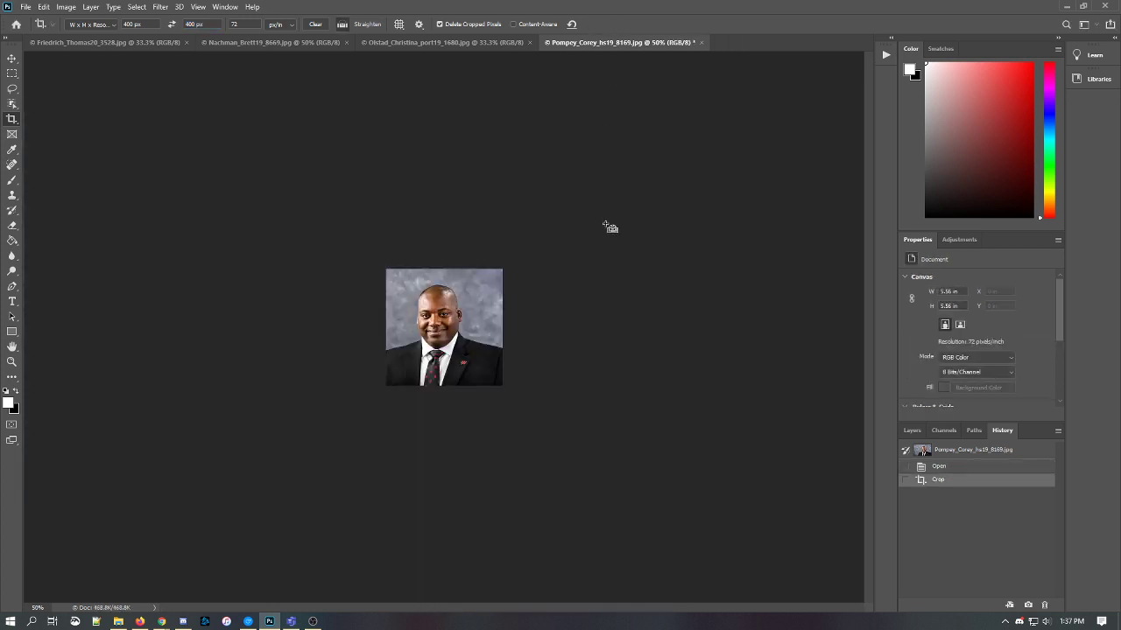
pyautogui.hotkey('ctrl', '+')
pyautogui.hotkey('ctrl', '+')
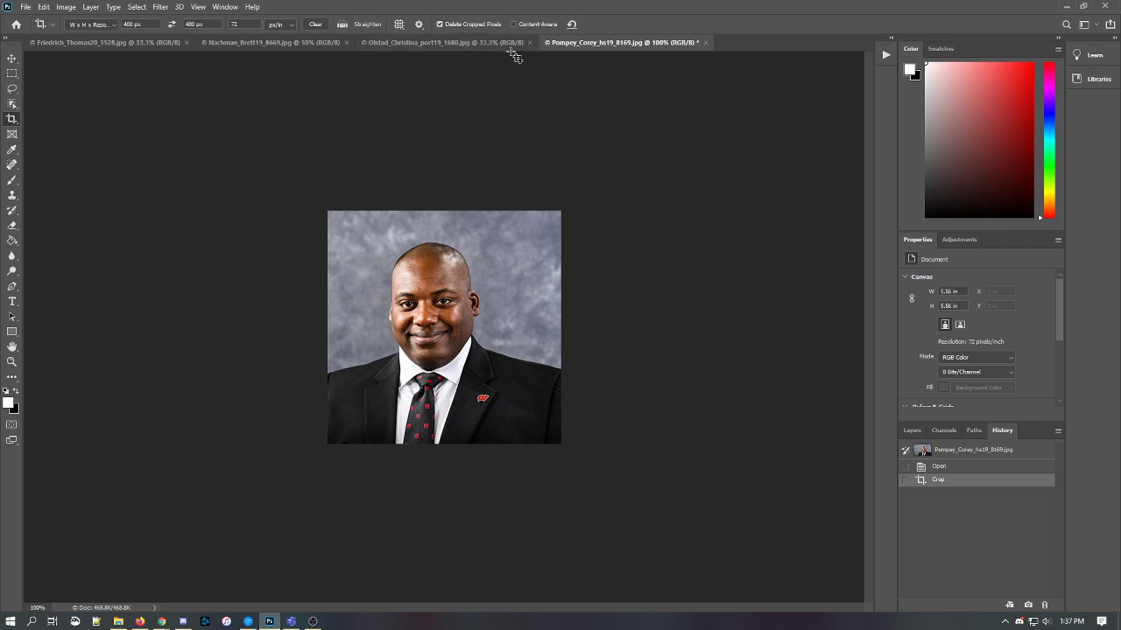
# - Crop the blurred-street-background headshot to a 400 × 400 px square framing the face
pyautogui.click(454, 42)
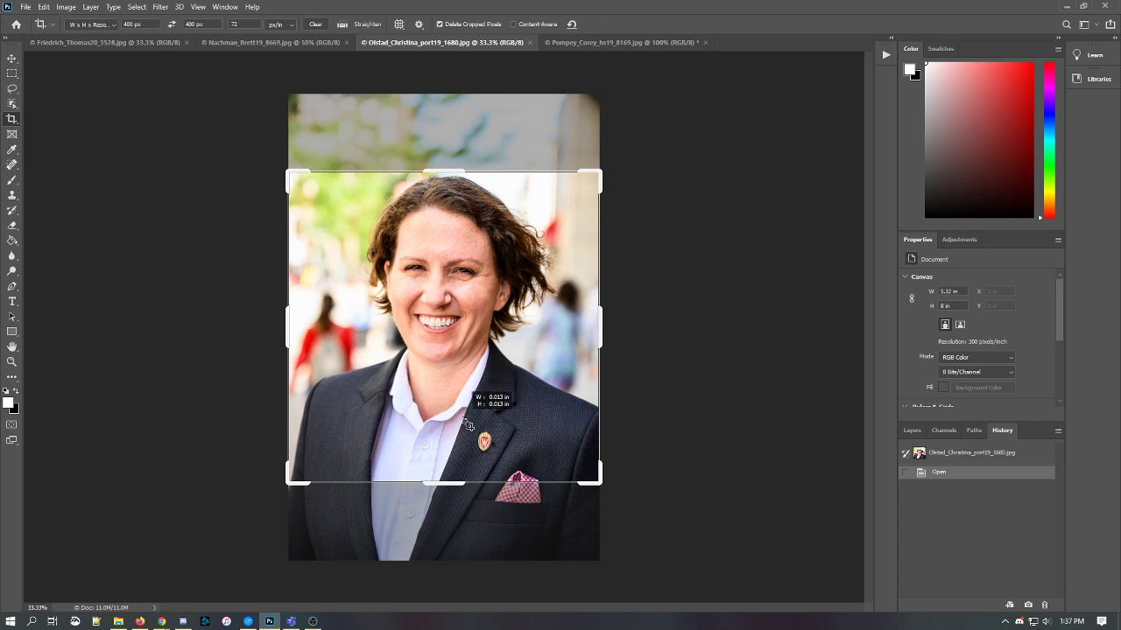
pyautogui.moveTo(469, 424); pyautogui.dragTo(484, 424)
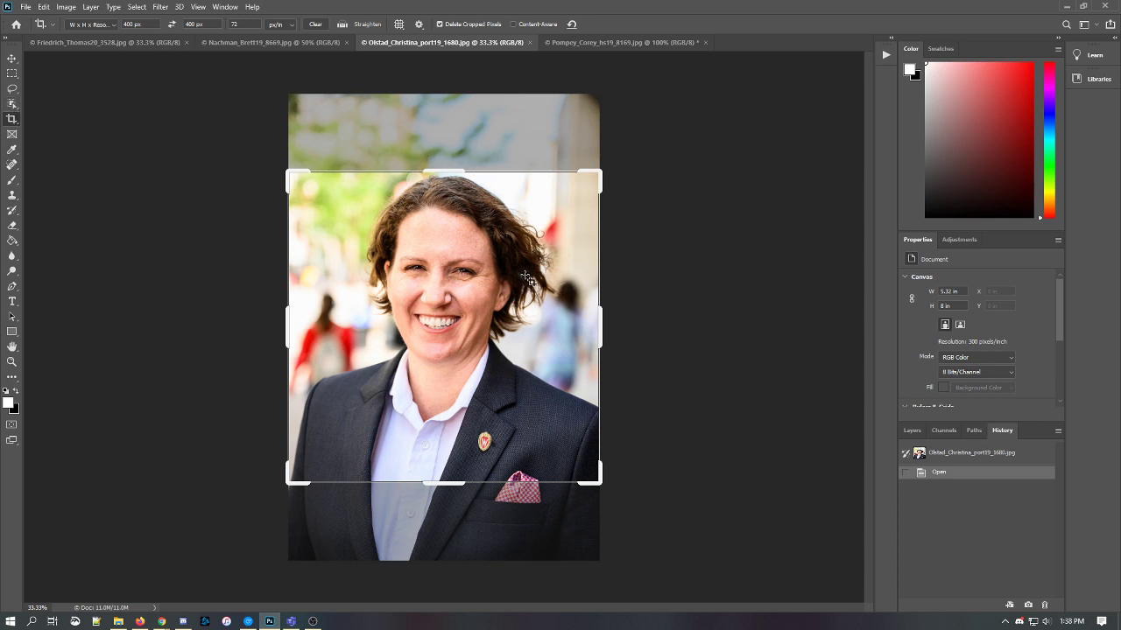
pyautogui.rightClick(654, 303)
pyautogui.click(675, 244)
pyautogui.click(691, 281)
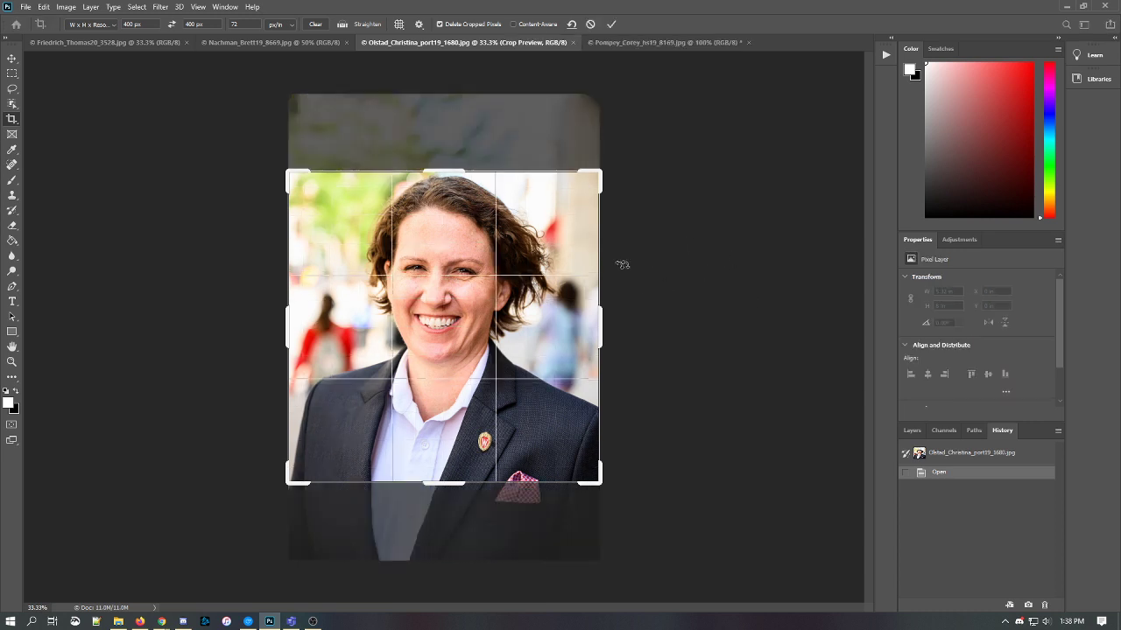
pyautogui.moveTo(462, 289); pyautogui.dragTo(462, 304)
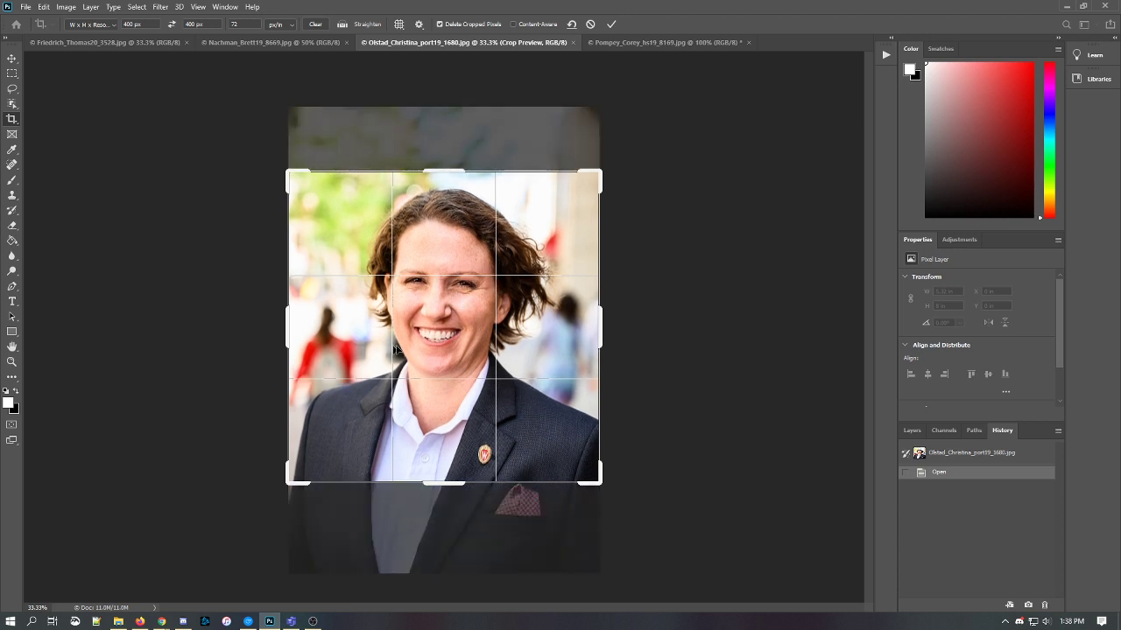
pyautogui.click(611, 24)
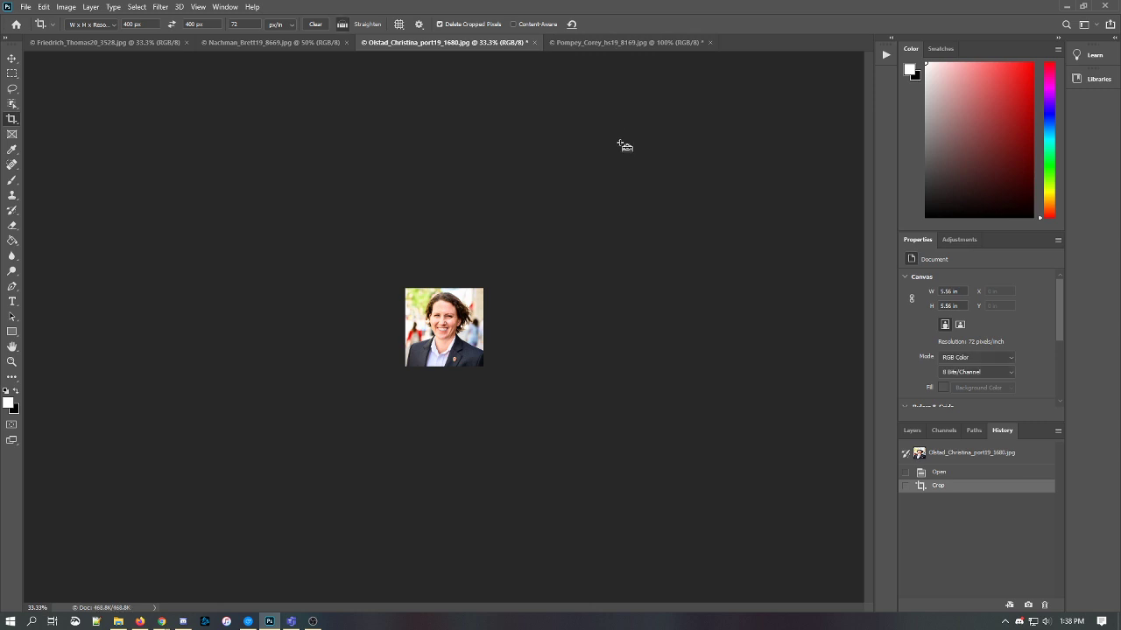
pyautogui.hotkey('ctrl', '+')
pyautogui.hotkey('ctrl', '+')
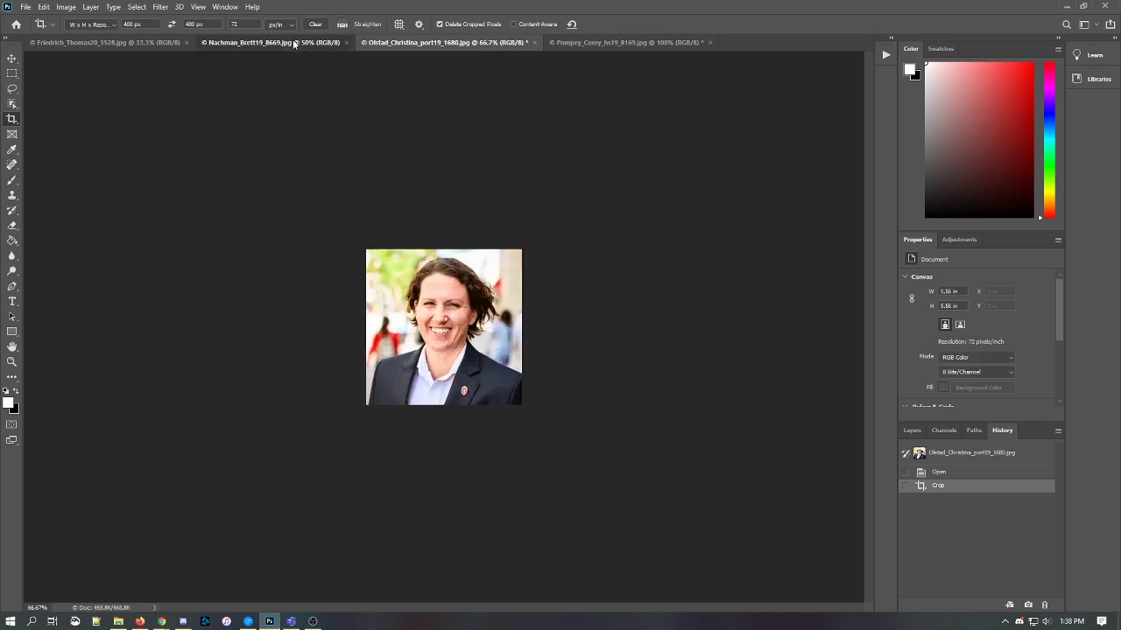
# - Undo and redo the glasses-wearing man's 400 × 400 px crop so his face sits centred
pyautogui.click(271, 42)
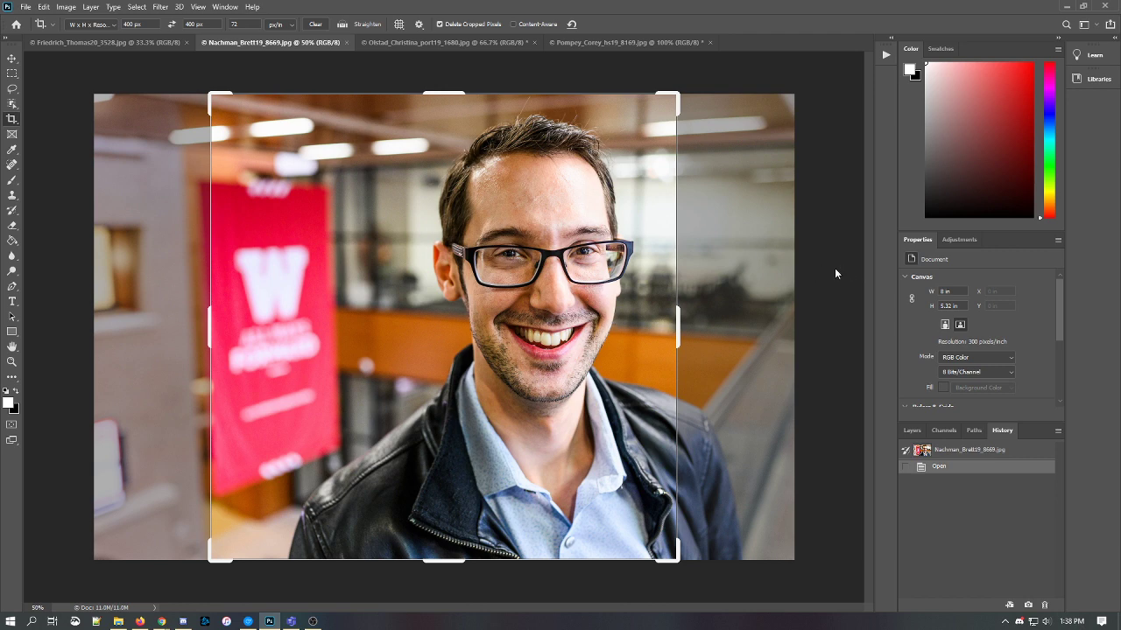
pyautogui.doubleClick(547, 317)
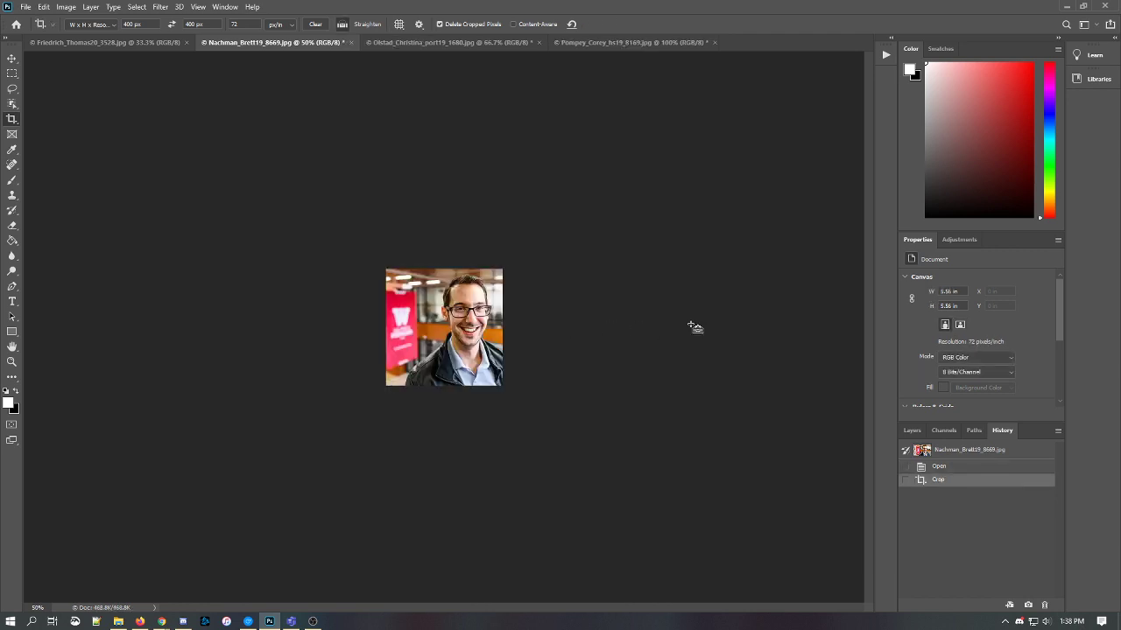
pyautogui.hotkey('ctrl', 'z')
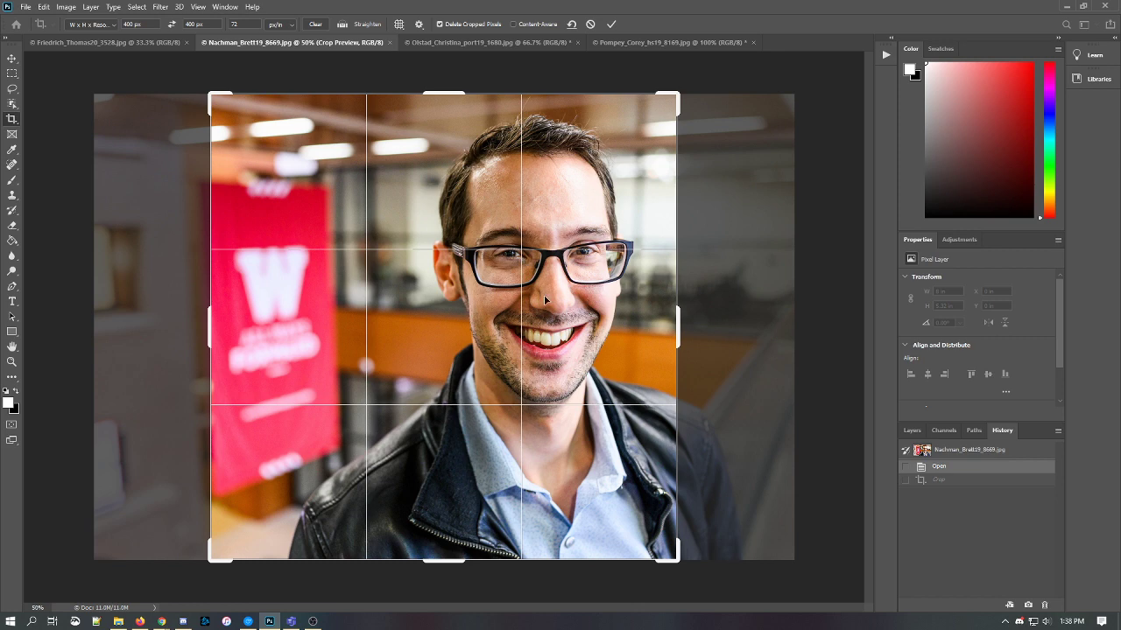
pyautogui.moveTo(545, 298); pyautogui.dragTo(464, 298)
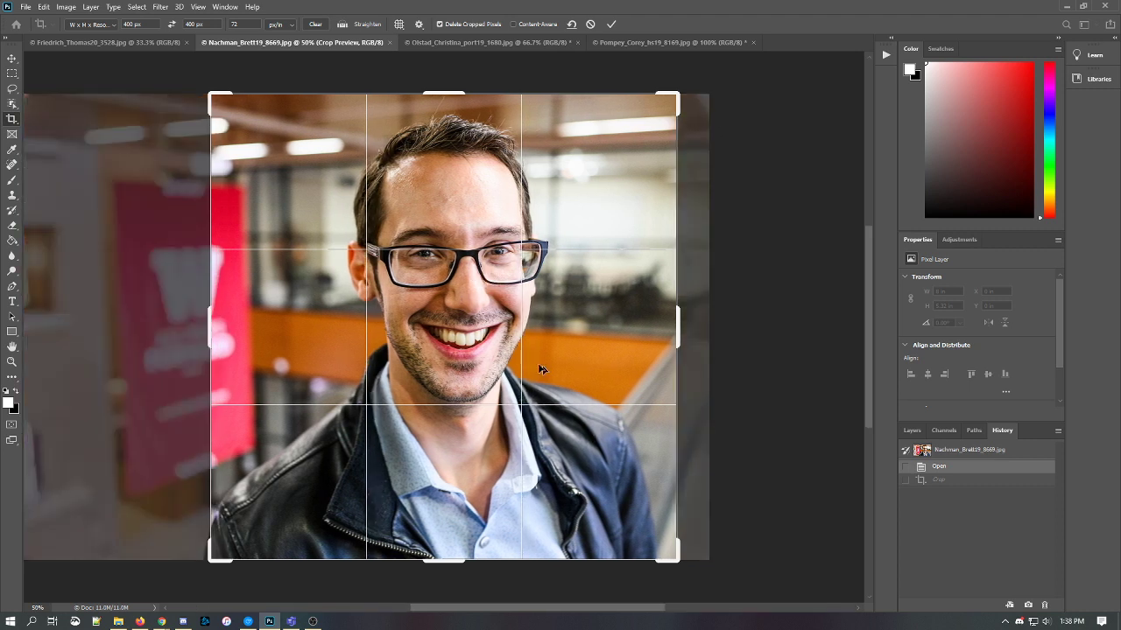
pyautogui.doubleClick(515, 380)
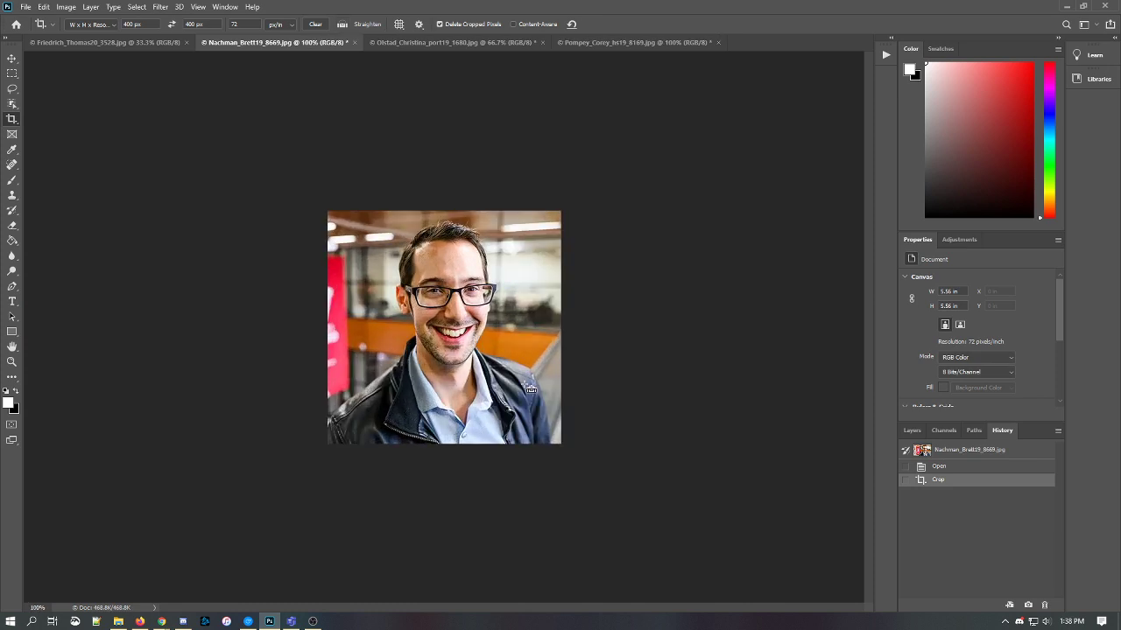
pyautogui.click(112, 42)
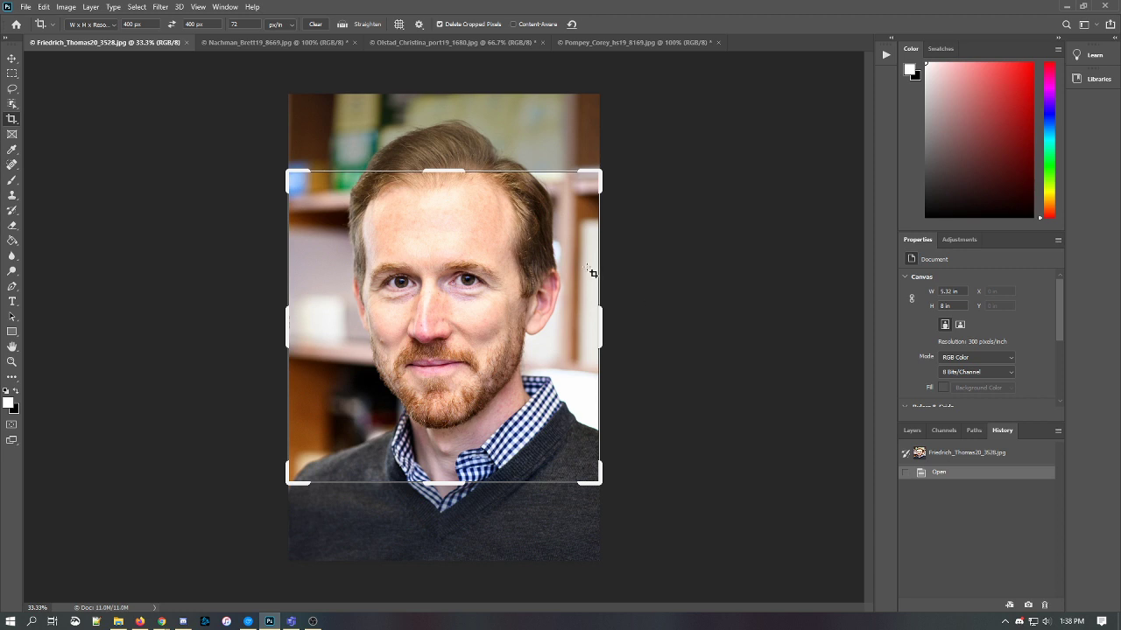
pyautogui.click(452, 303)
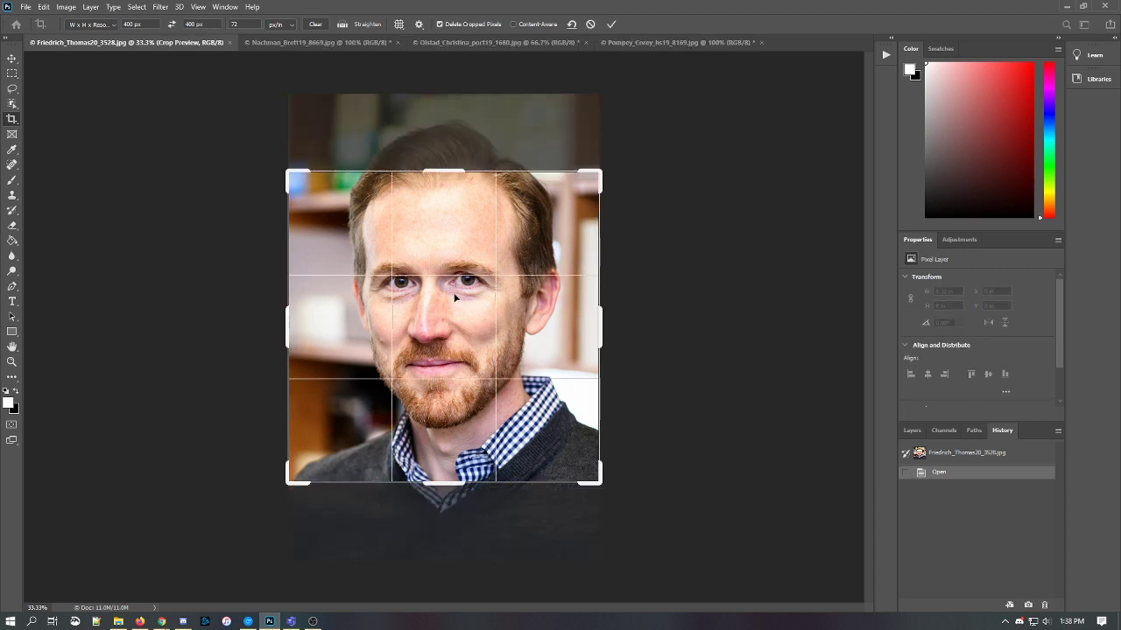
pyautogui.moveTo(452, 303); pyautogui.dragTo(453, 359)
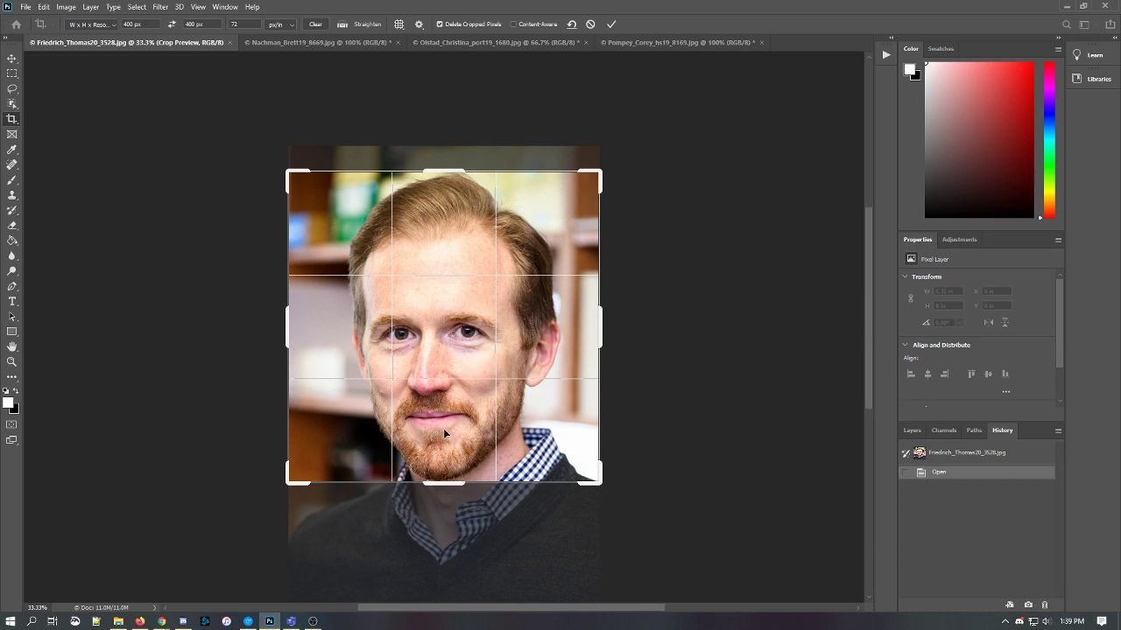
pyautogui.moveTo(443, 428)
pyautogui.mouseDown()
pyautogui.moveTo(444, 409)
pyautogui.moveTo(444, 428)
pyautogui.mouseUp()
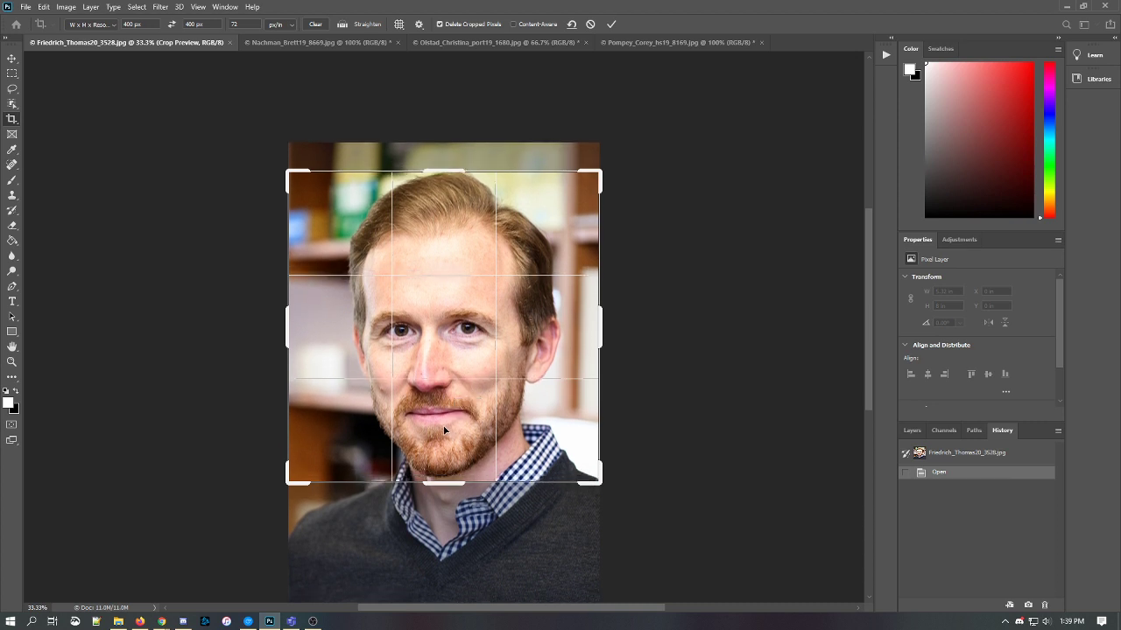
pyautogui.press('Escape')
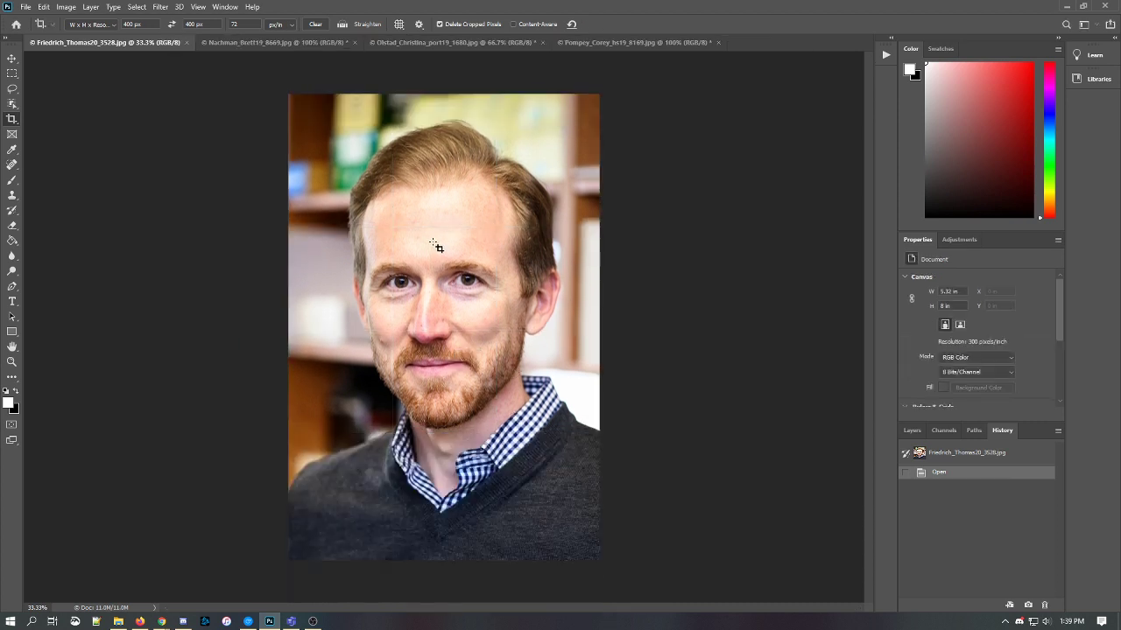
# - Resize the bearded man's photo in Image Size to 400 pixels wide, 601 pixels tall
pyautogui.click(68, 12)
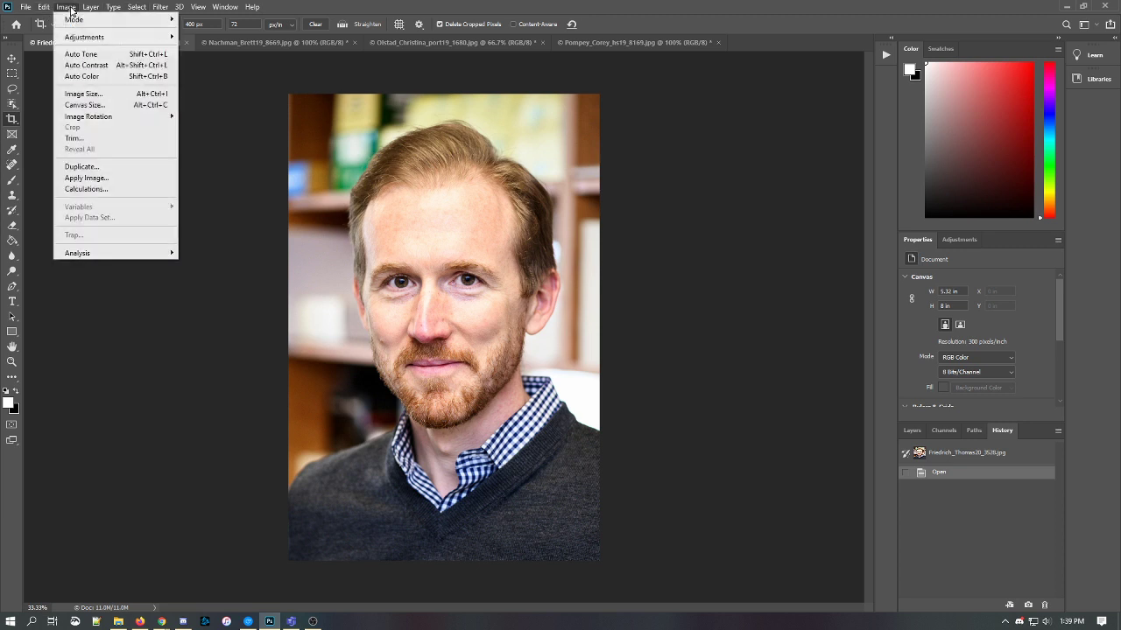
pyautogui.click(83, 94)
pyautogui.click(660, 198)
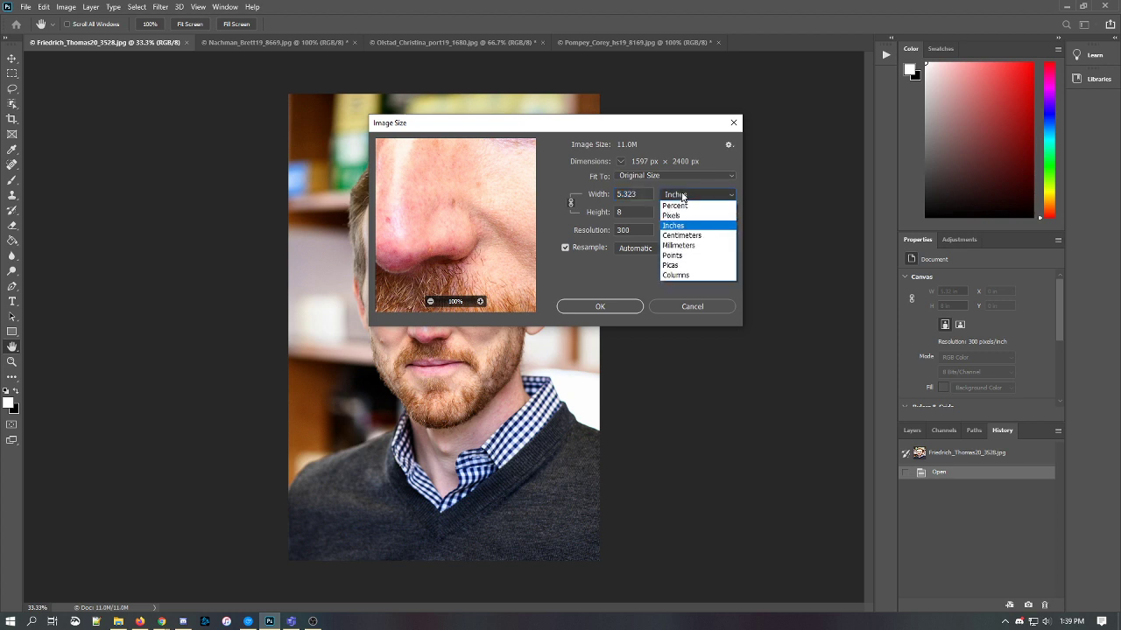
pyautogui.click(689, 198)
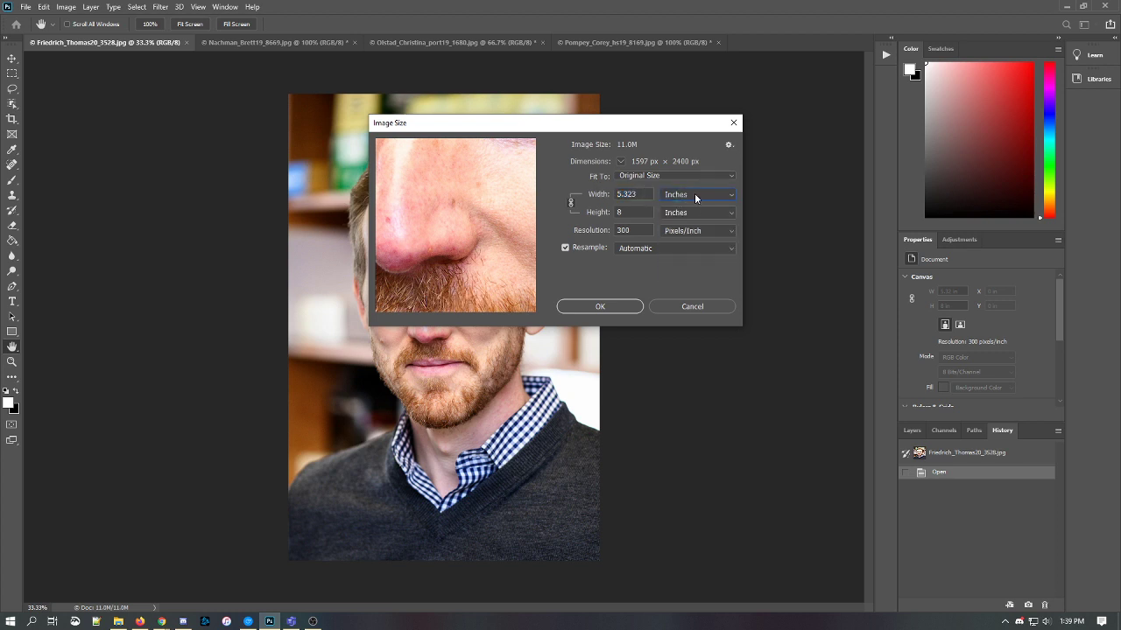
pyautogui.click(695, 198)
pyautogui.click(675, 213)
pyautogui.write('400')
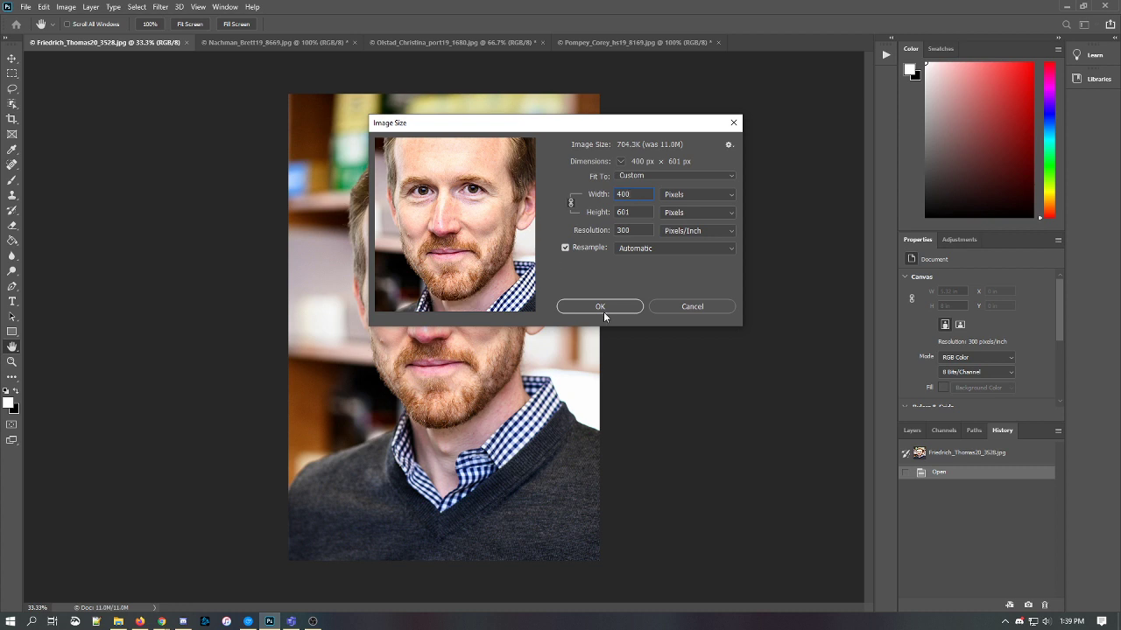
pyautogui.click(567, 309)
pyautogui.press('c')
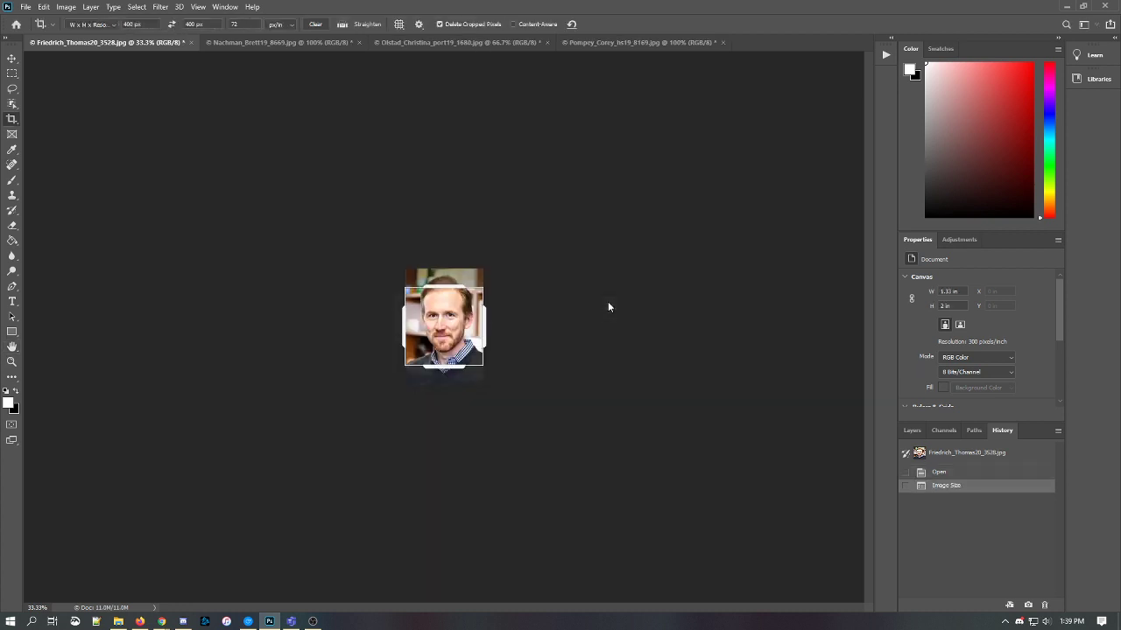
# - Crop the bearded man's photo at 100% view to a 400 × 400 square framing his face
pyautogui.hotkey('ctrl', '1')
pyautogui.click(557, 295)
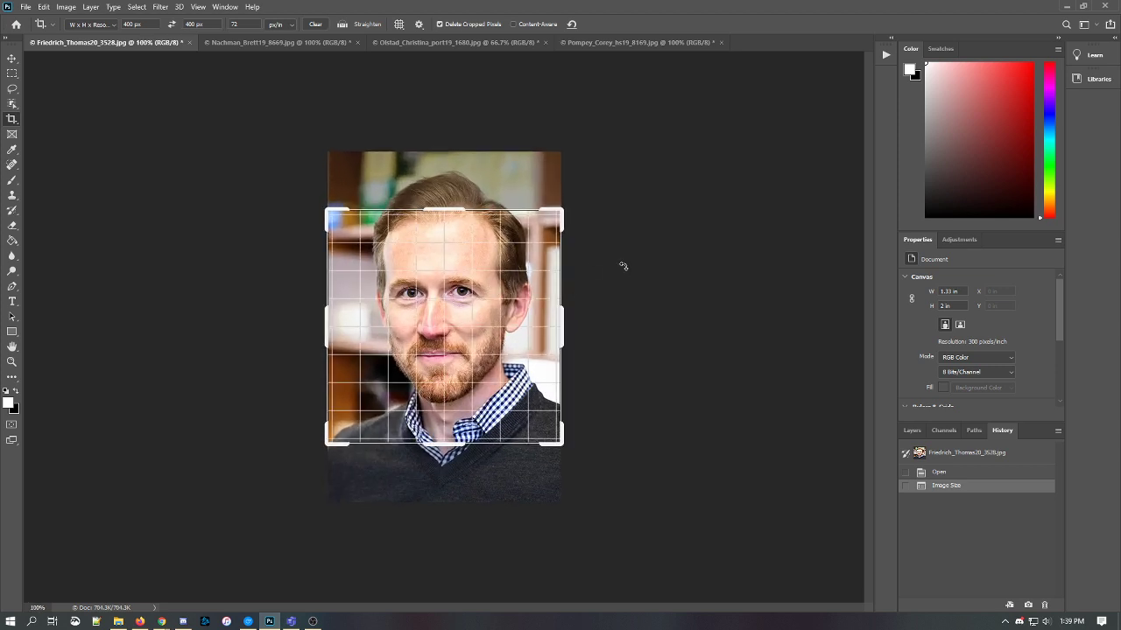
pyautogui.moveTo(465, 328); pyautogui.dragTo(463, 366)
pyautogui.press('Return')
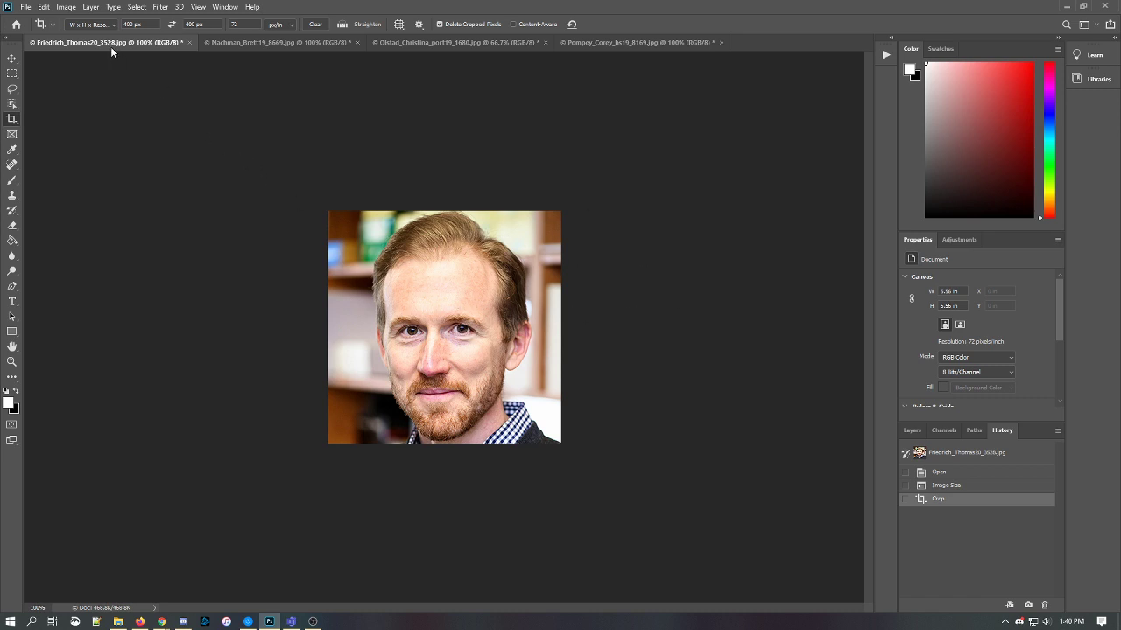
# - Save the bearded man's headshot as an edit- prefixed JPEG copy and close it
pyautogui.hotkey('ctrl', 'shift', 's')
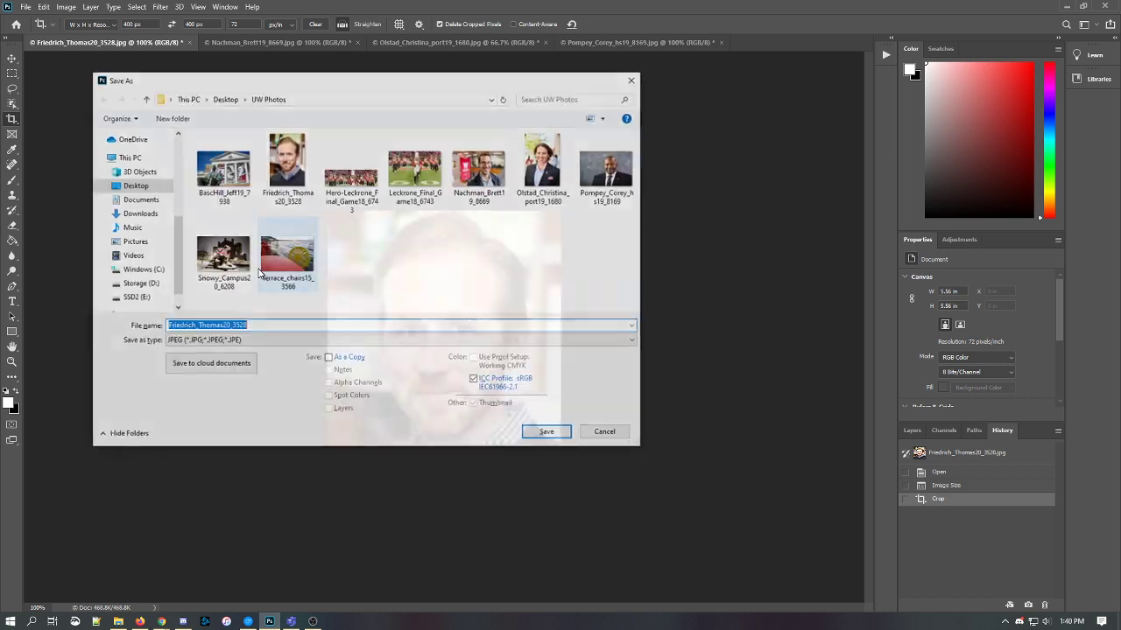
pyautogui.click(257, 327)
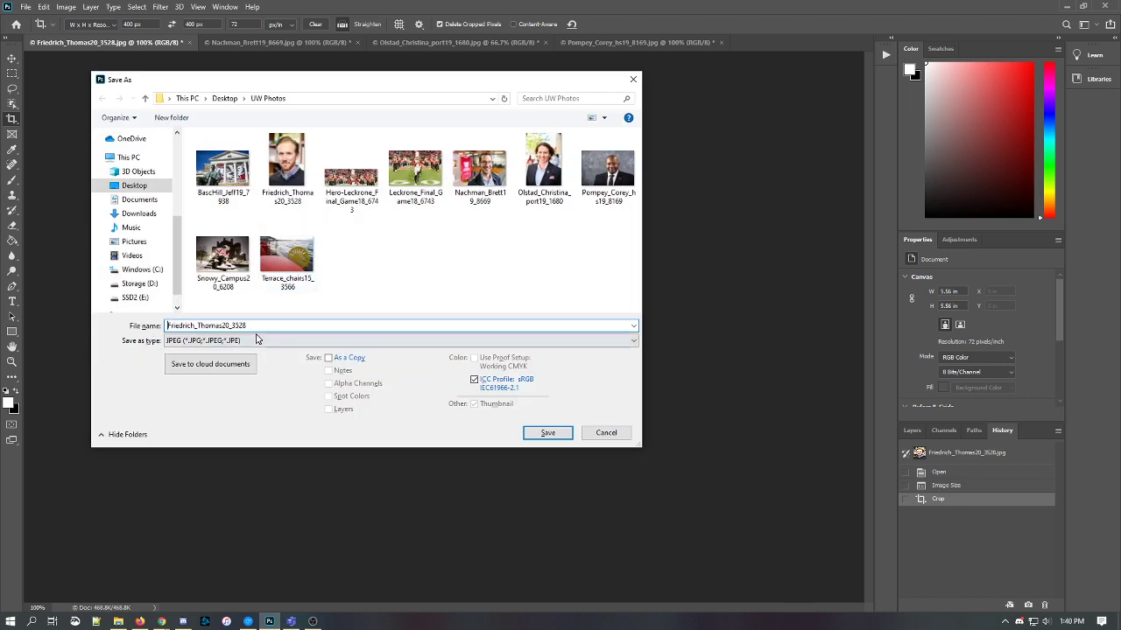
pyautogui.write('edit')
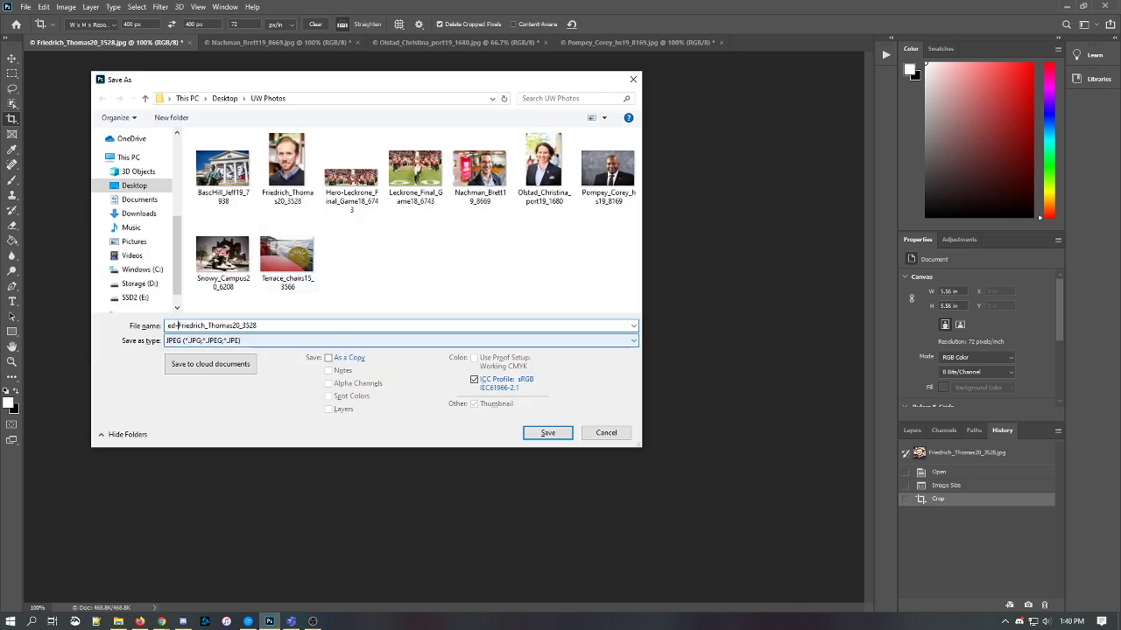
pyautogui.press('BackSpace')
pyautogui.press('BackSpace')
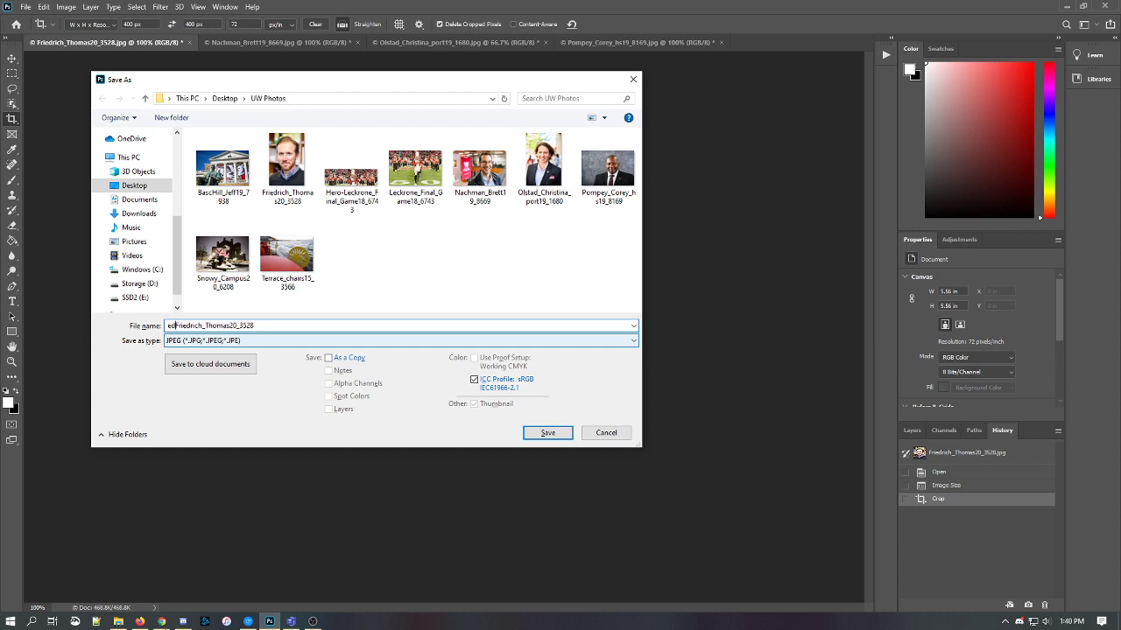
pyautogui.write('it-')
pyautogui.click(547, 433)
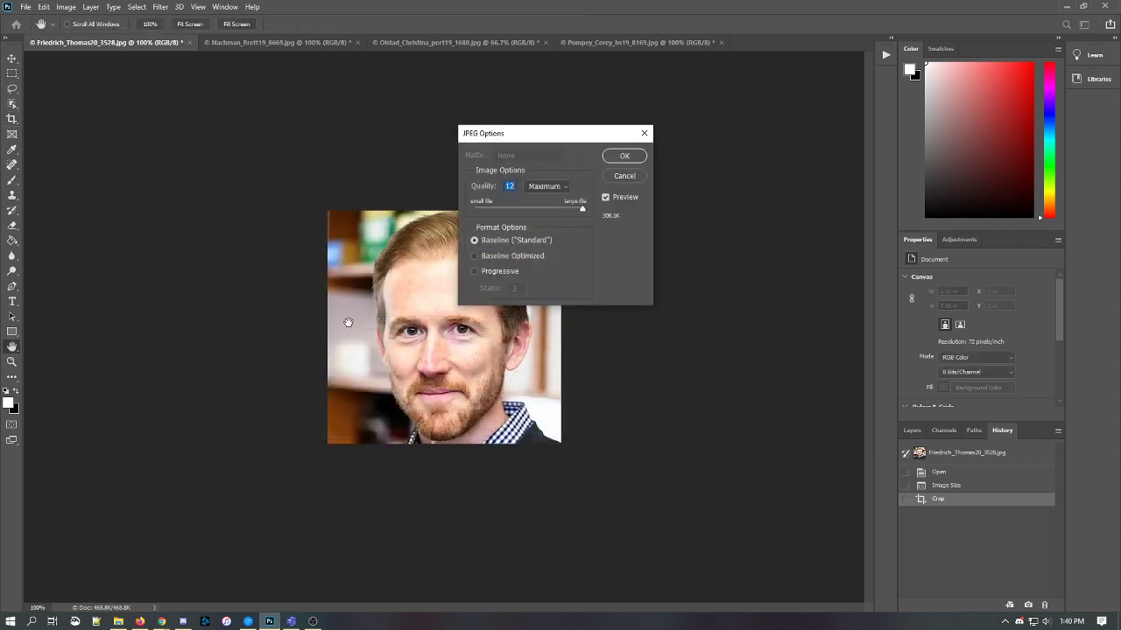
pyautogui.click(631, 161)
pyautogui.hotkey('ctrl', 'w')
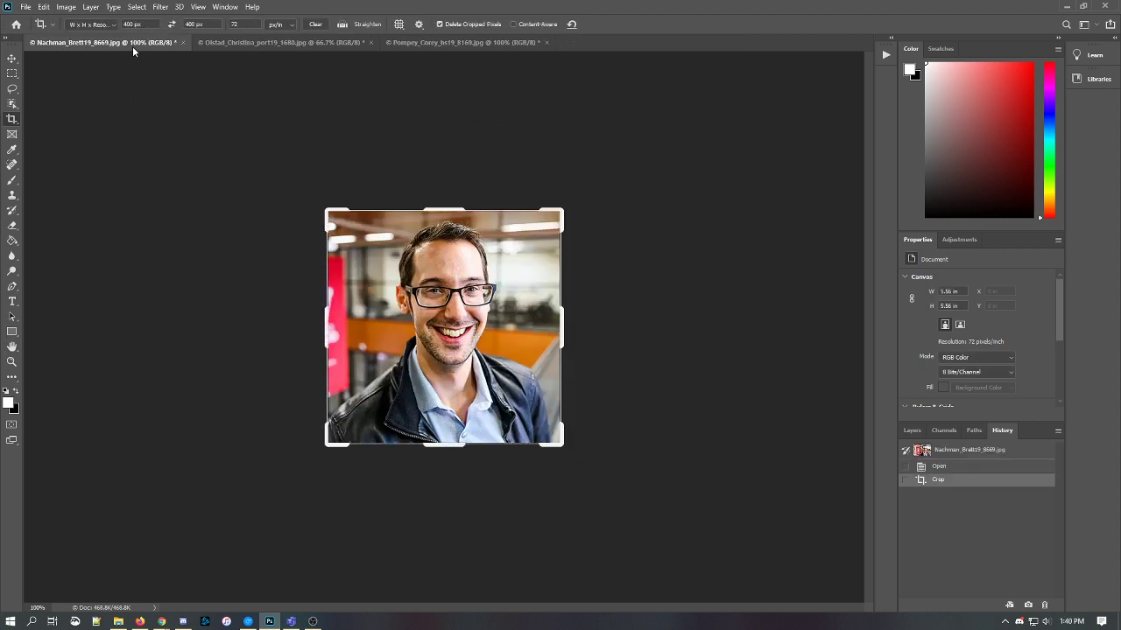
# - Save the glasses-wearing man's headshot as an edit- prefixed JPEG and close it
pyautogui.hotkey('ctrl', 'shift', 's')
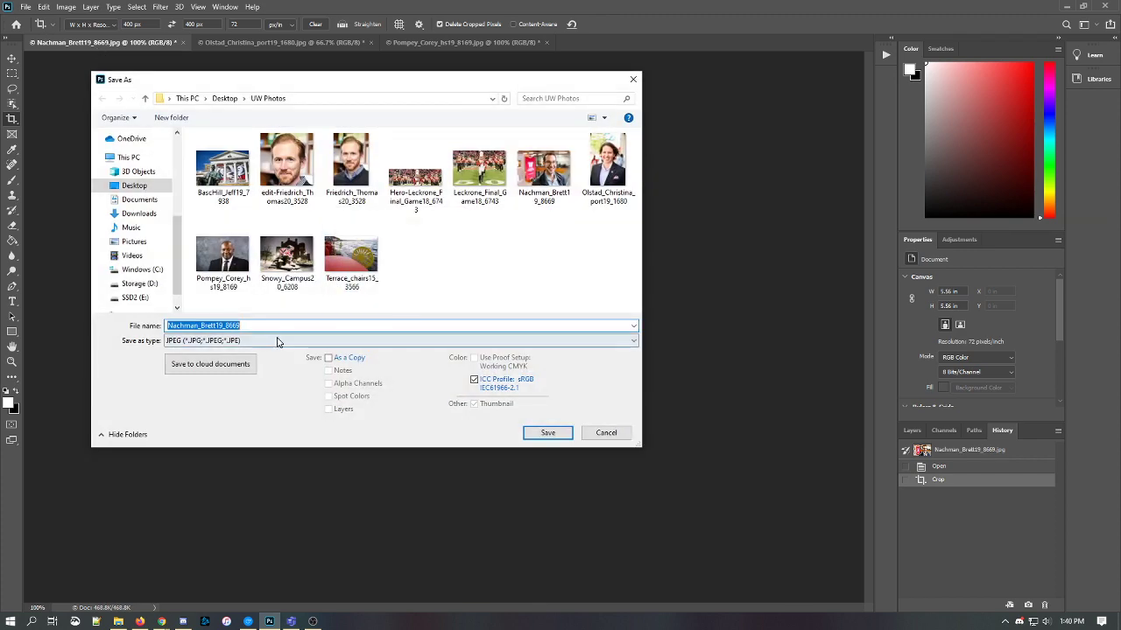
pyautogui.click(168, 325)
pyautogui.write('edit-')
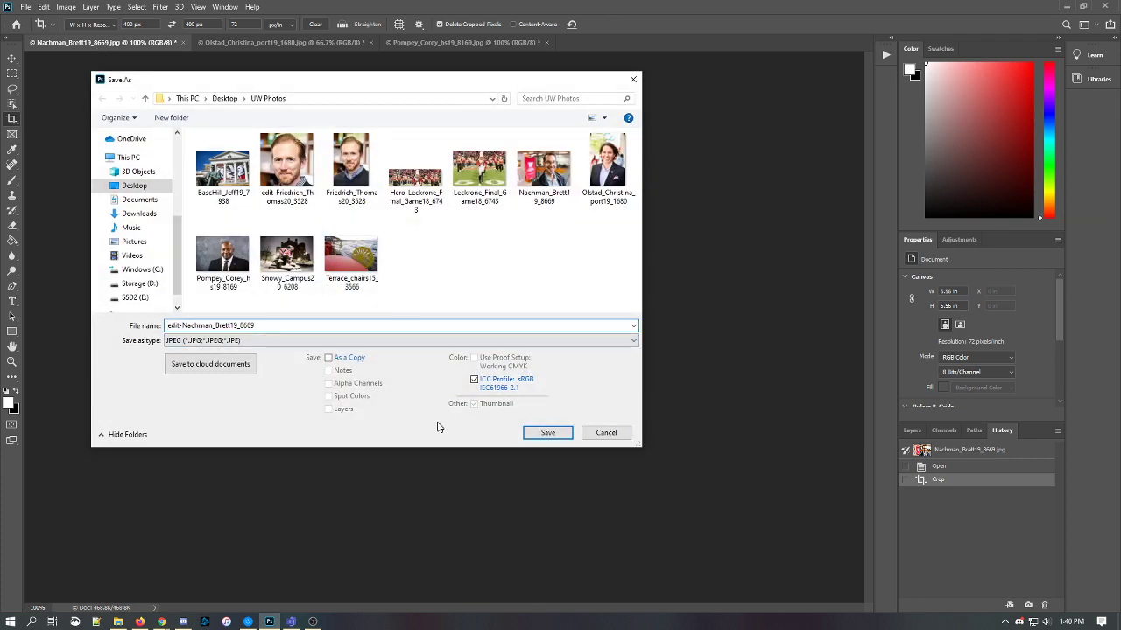
pyautogui.click(548, 433)
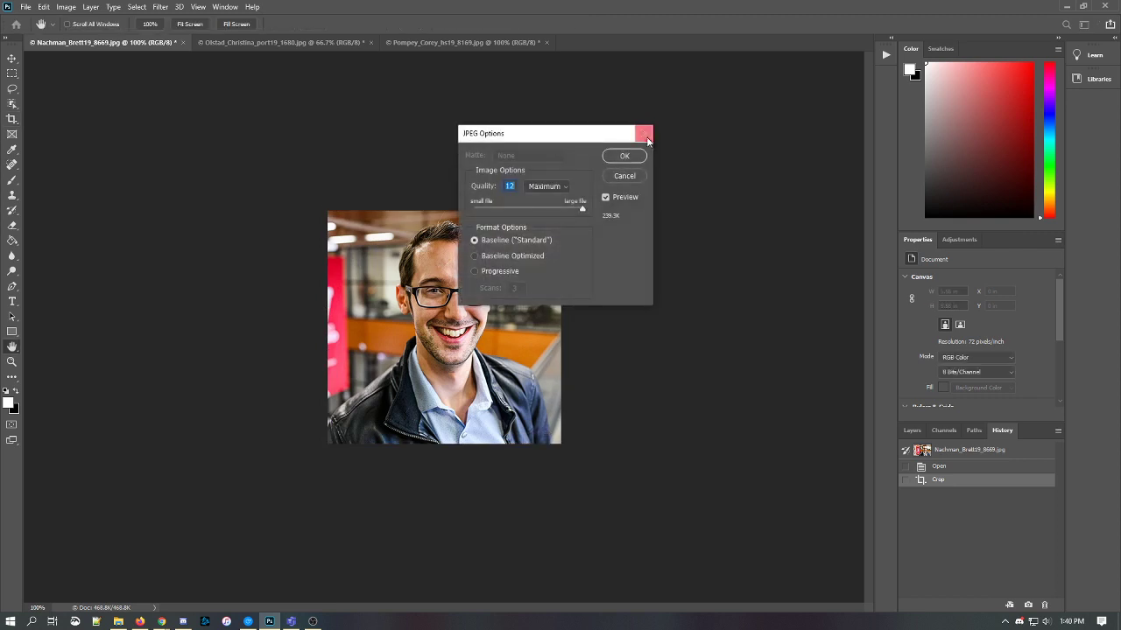
pyautogui.click(625, 157)
pyautogui.hotkey('ctrl', 'w')
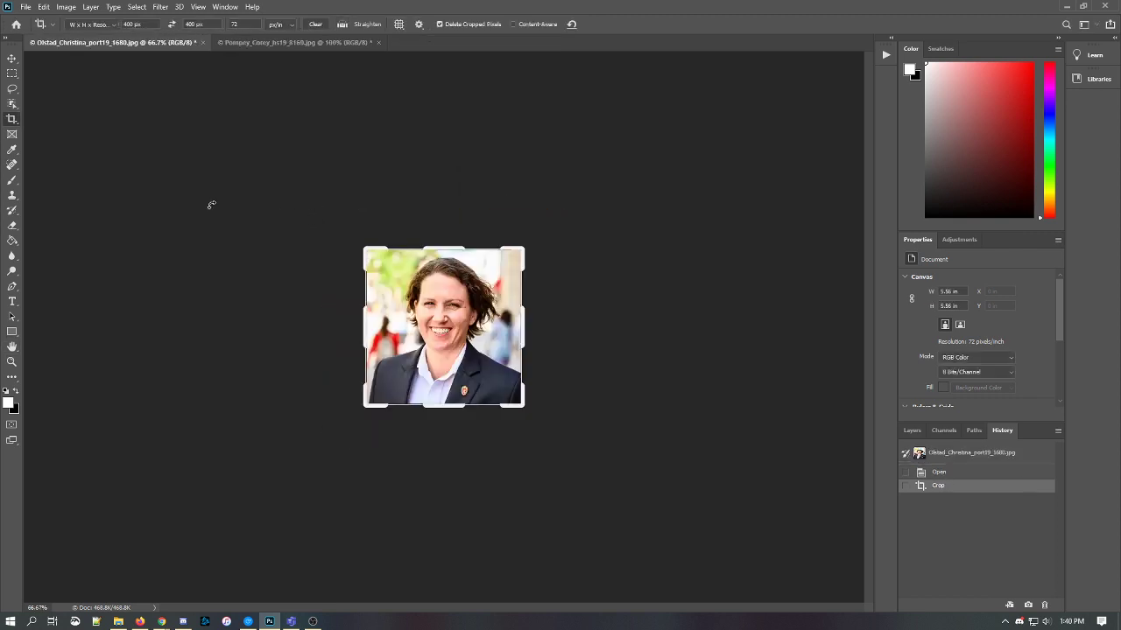
# - Save the woman's headshot as an edit- prefixed JPEG and close it
pyautogui.hotkey('ctrl', 'shift', 's')
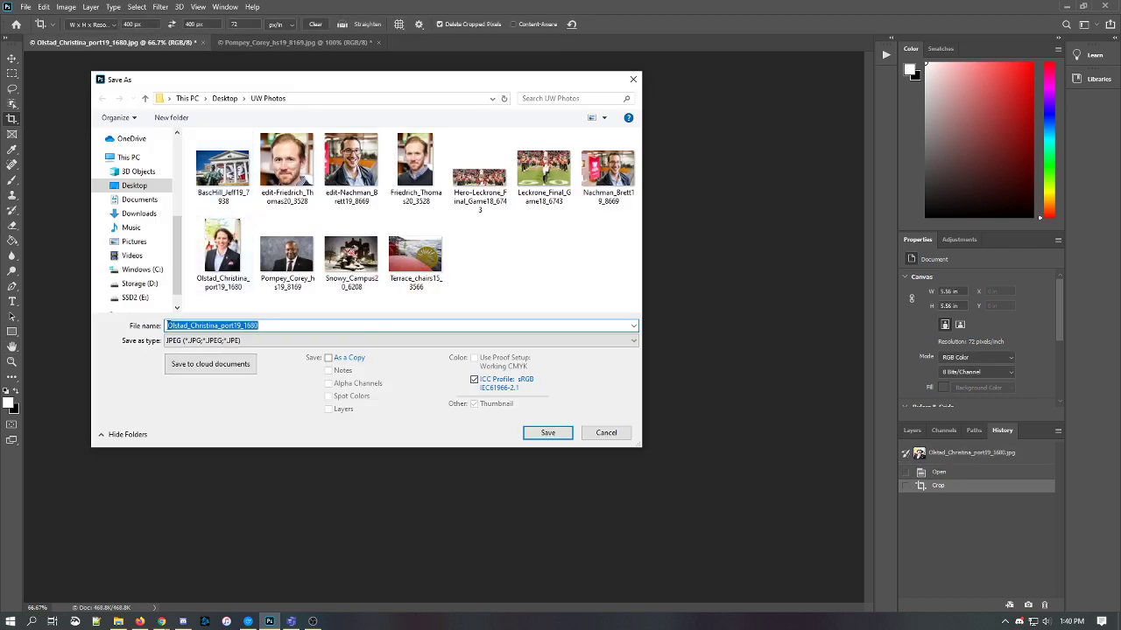
pyautogui.press('Home')
pyautogui.write('edit-')
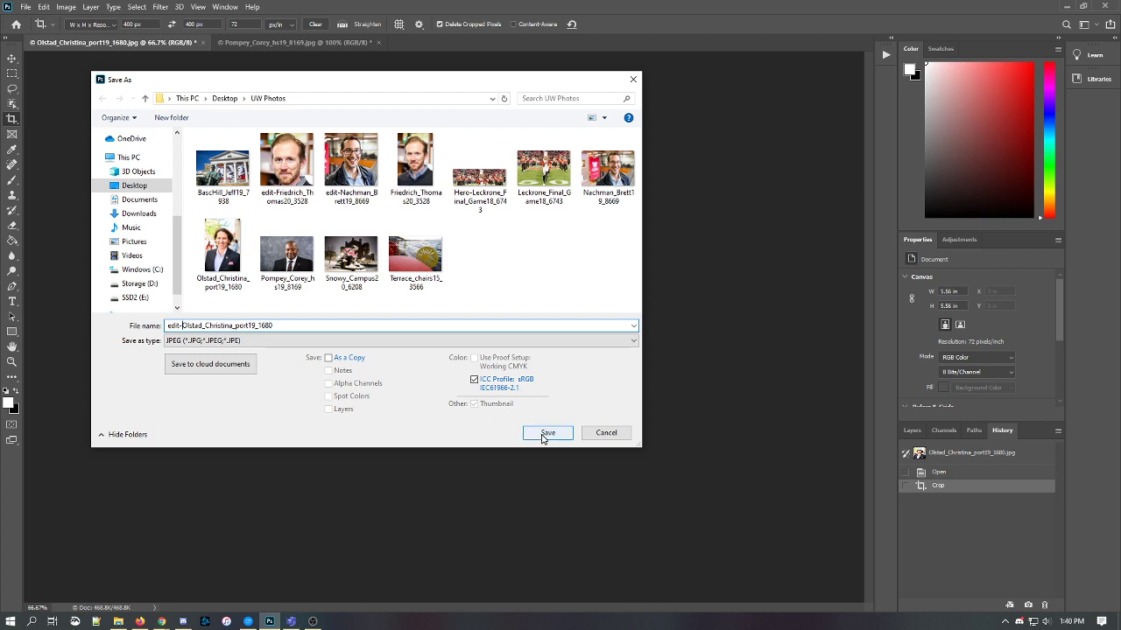
pyautogui.click(542, 434)
pyautogui.click(624, 155)
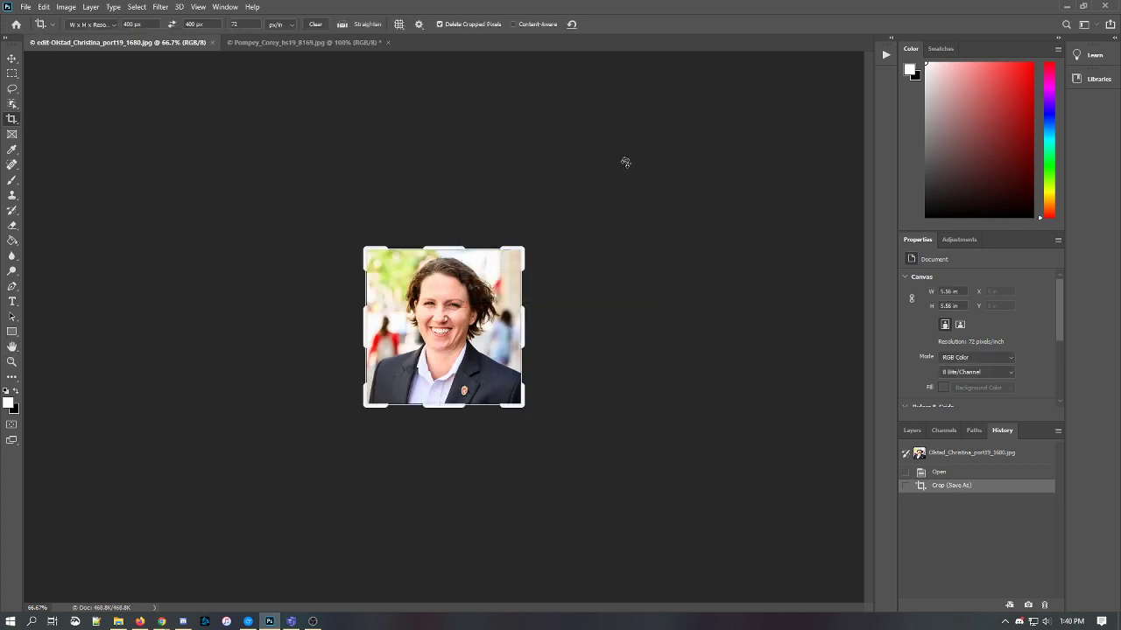
pyautogui.hotkey('ctrl', 'w')
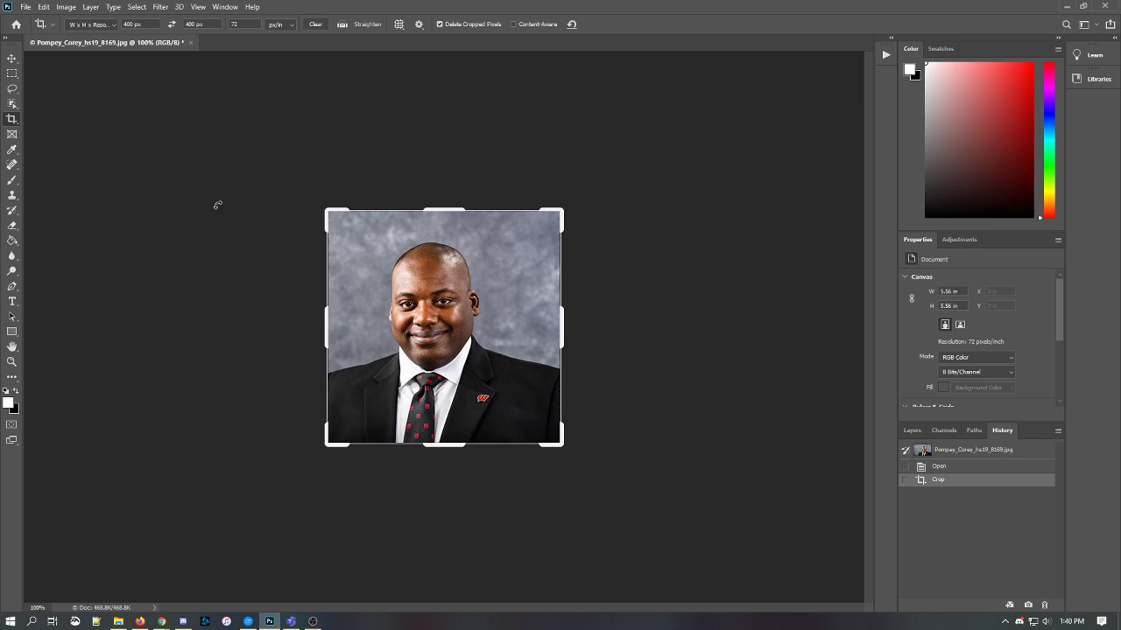
# - Save the last headshot as an edit- prefixed JPEG at quality 12
pyautogui.hotkey('ctrl', 'shift', 's')
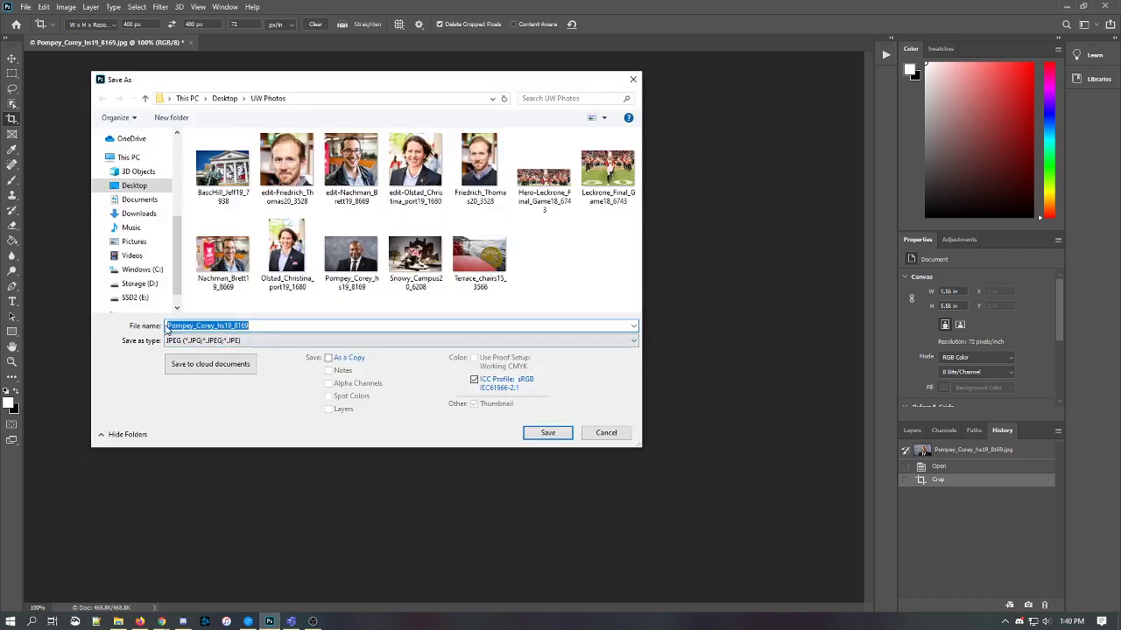
pyautogui.click(167, 326)
pyautogui.write('edit-')
pyautogui.click(543, 433)
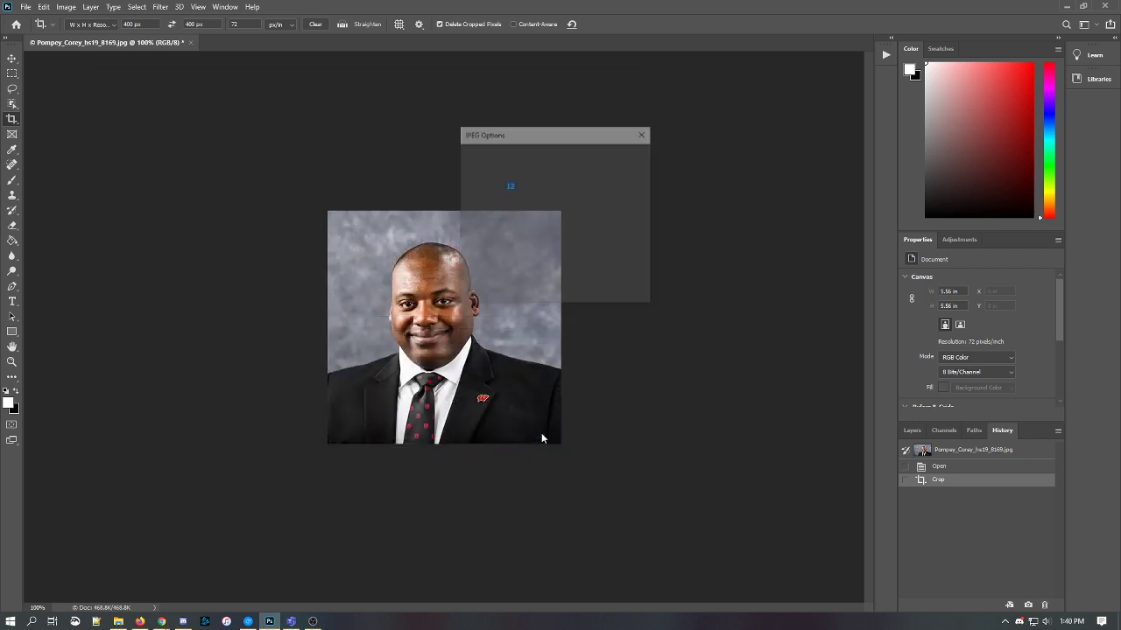
pyautogui.click(622, 155)
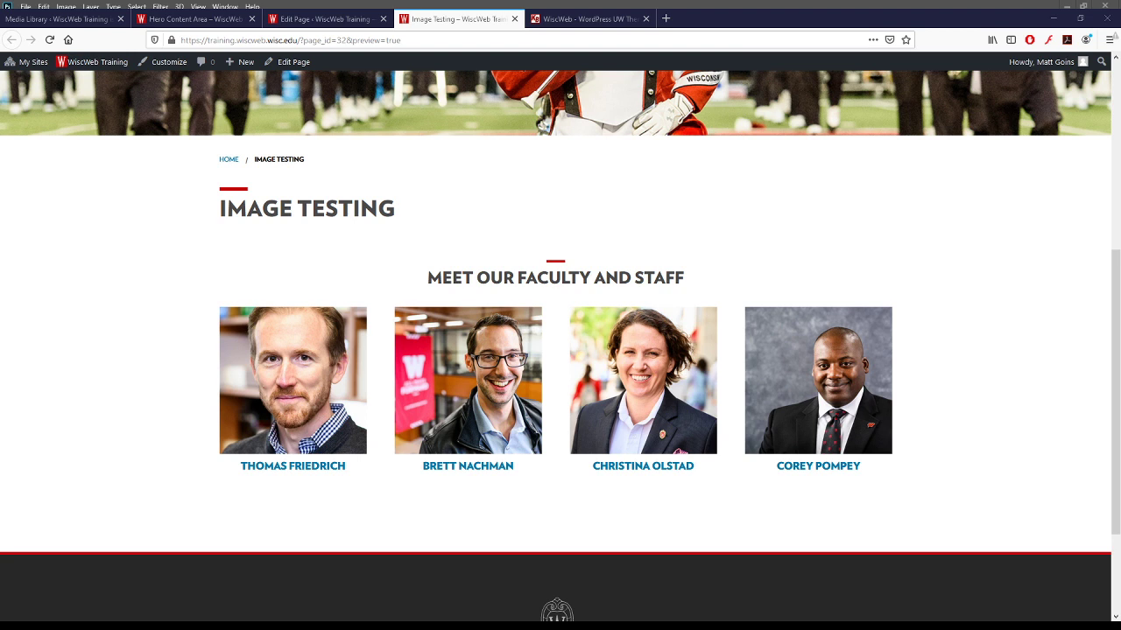
# - Upload the four edit- headshot JPEGs to the Media Library and check them in list view
pyautogui.tripleClick(503, 278)
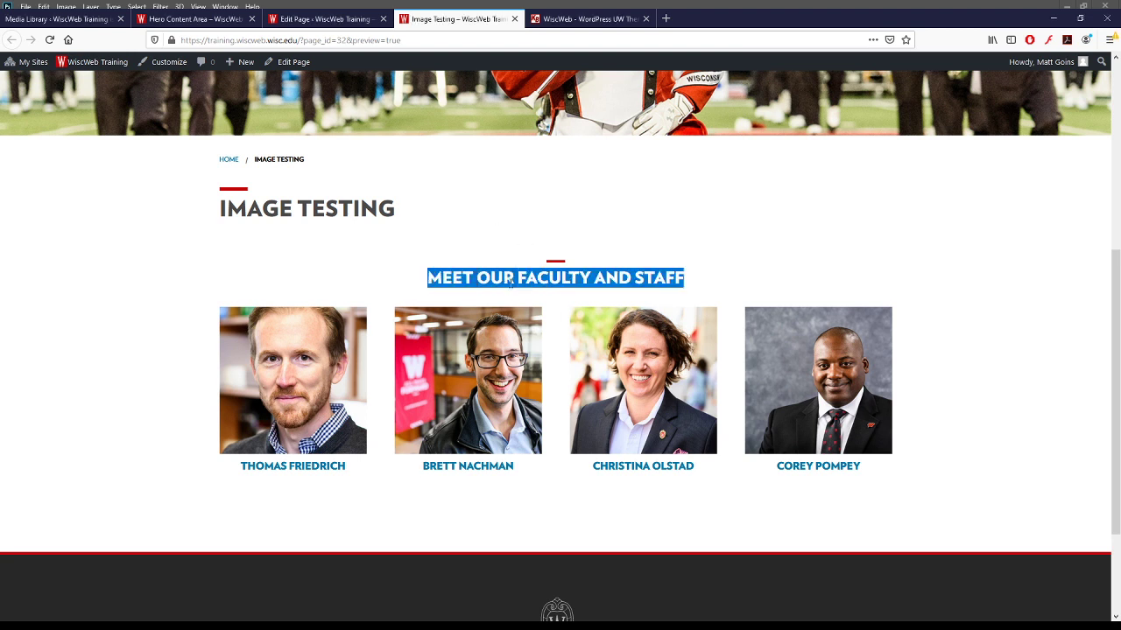
pyautogui.click(599, 251)
pyautogui.click(324, 19)
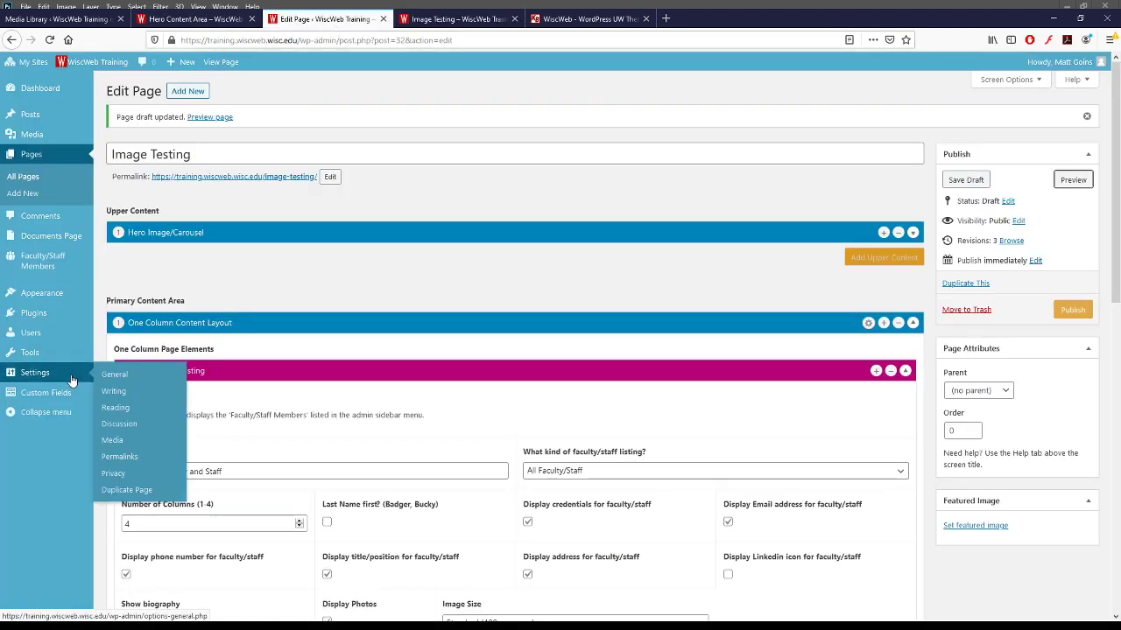
pyautogui.click(48, 262)
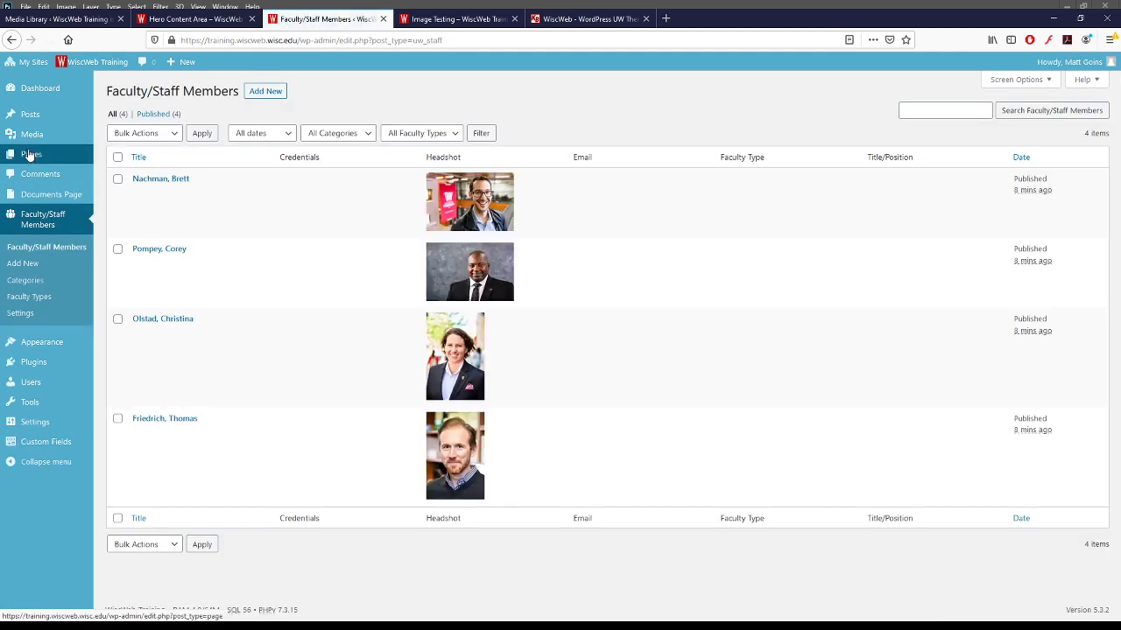
pyautogui.click(32, 137)
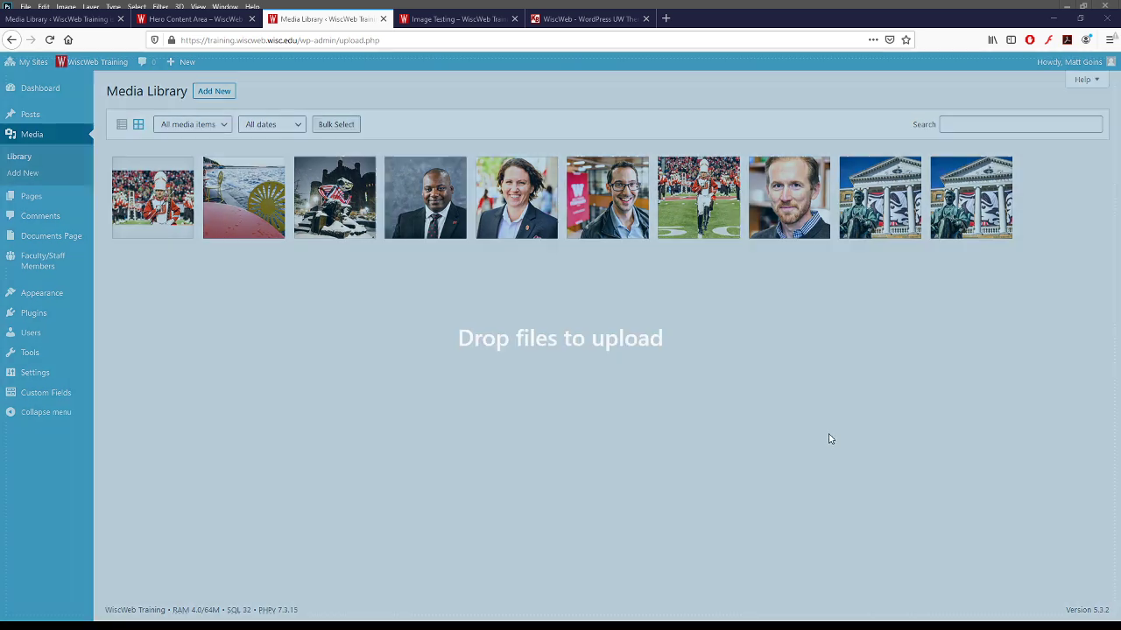
pyautogui.moveTo(831, 440); pyautogui.dragTo(773, 450)
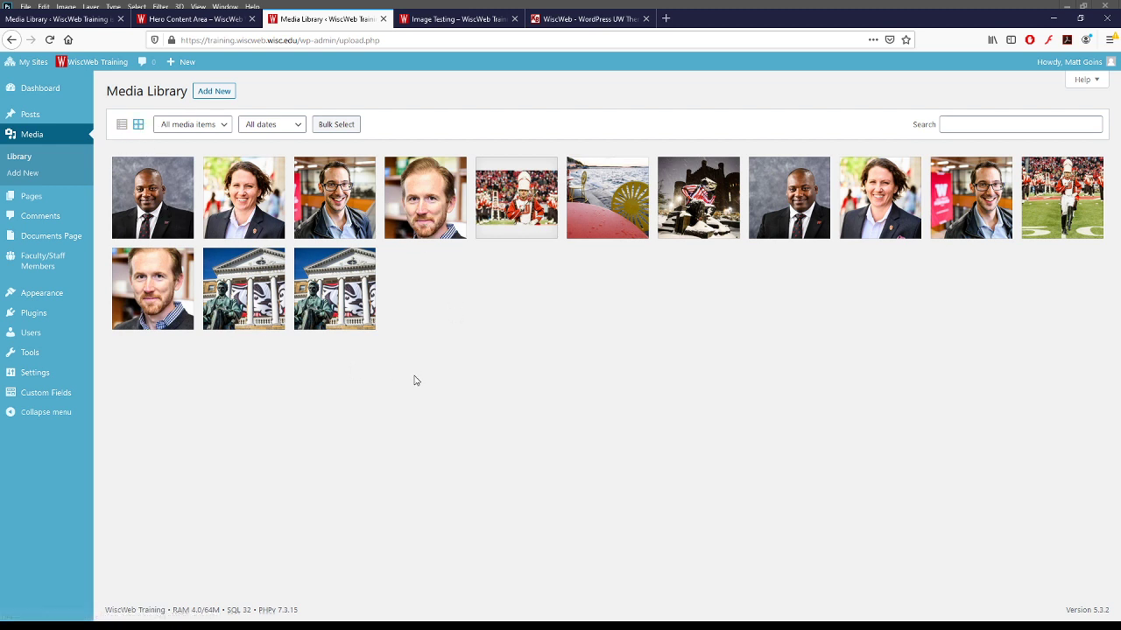
pyautogui.click(121, 127)
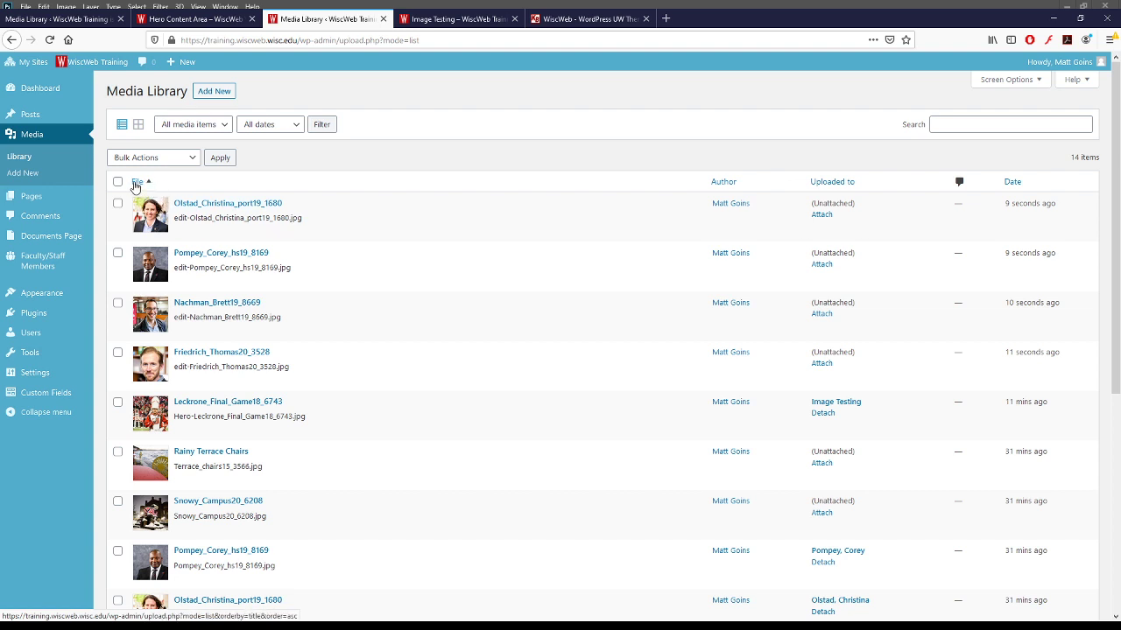
pyautogui.click(138, 125)
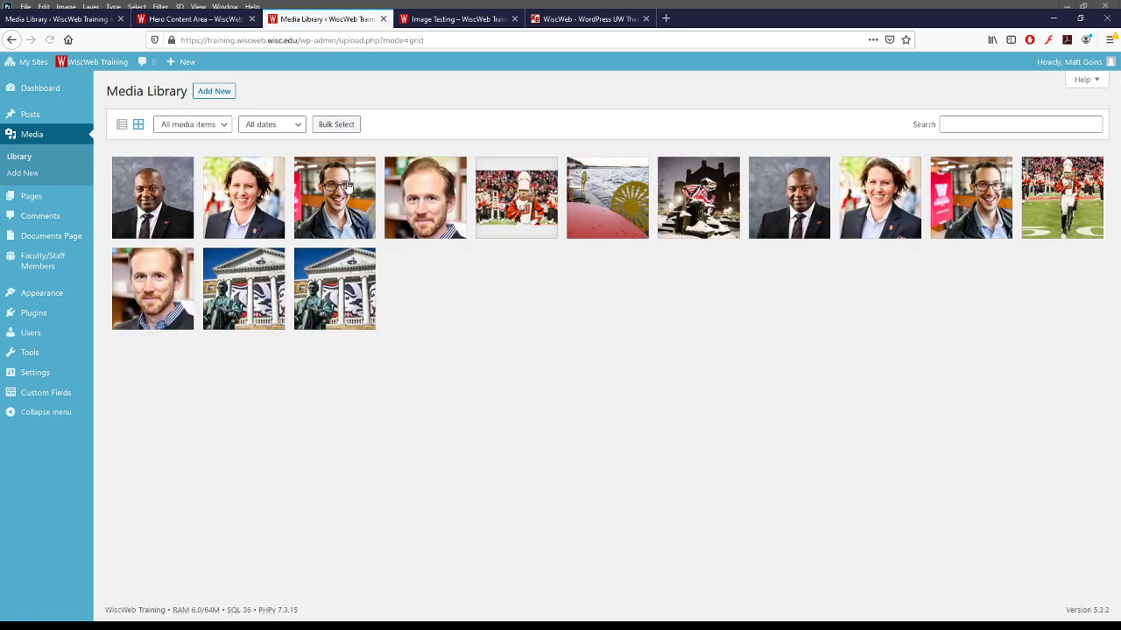
pyautogui.click(42, 260)
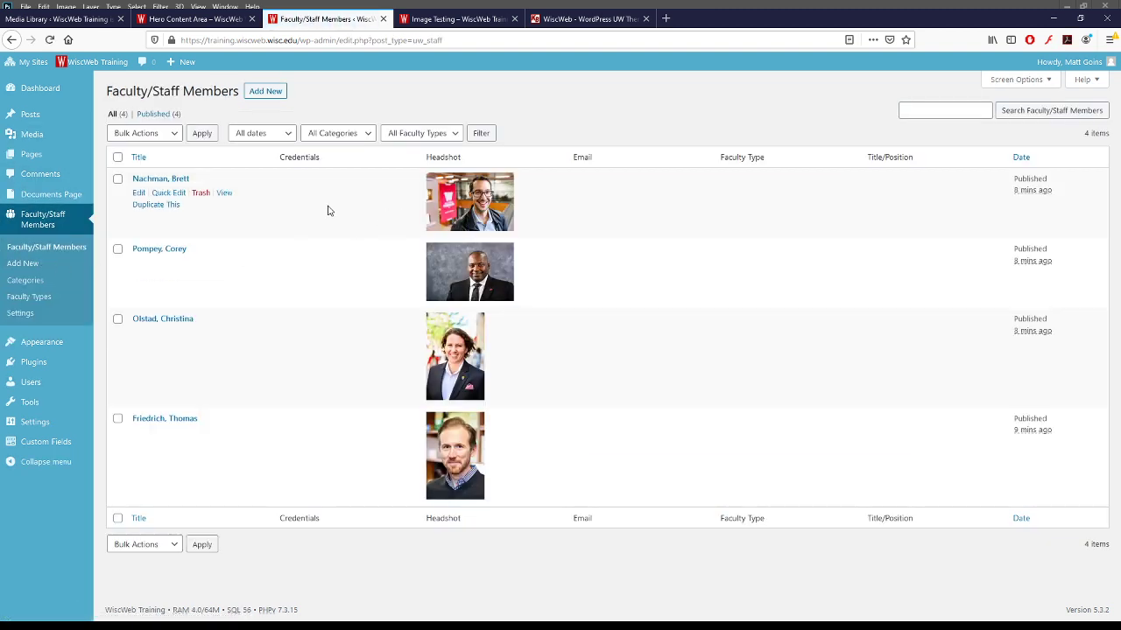
# - Swap the first faculty member's headshot for its edit- version and update the profile
pyautogui.click(163, 181)
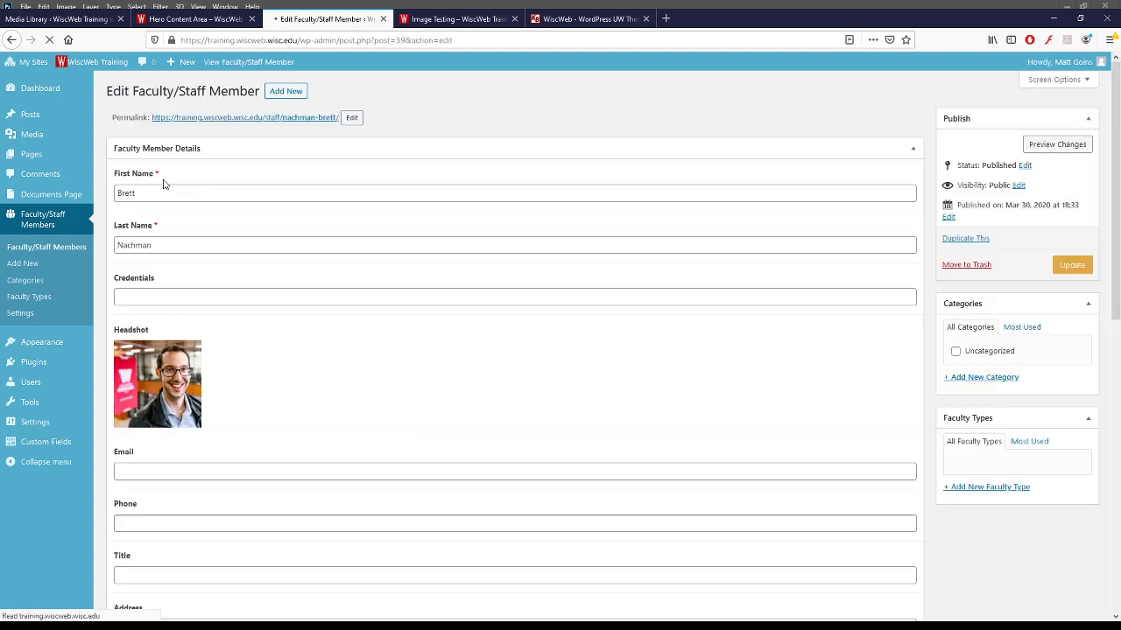
pyautogui.click(188, 354)
pyautogui.click(190, 355)
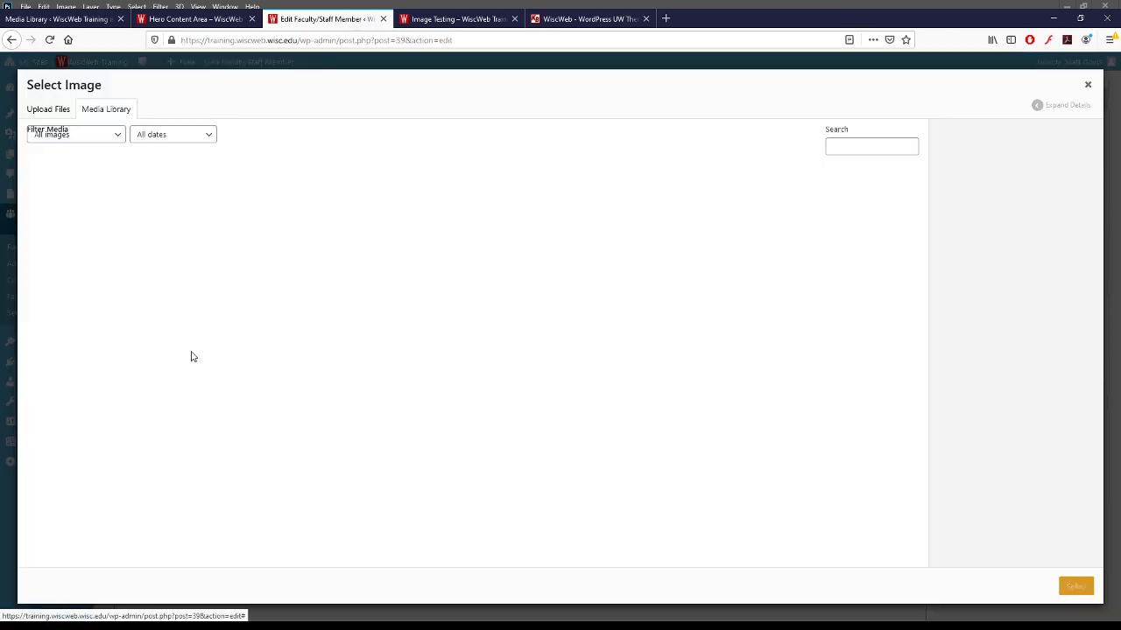
pyautogui.click(238, 215)
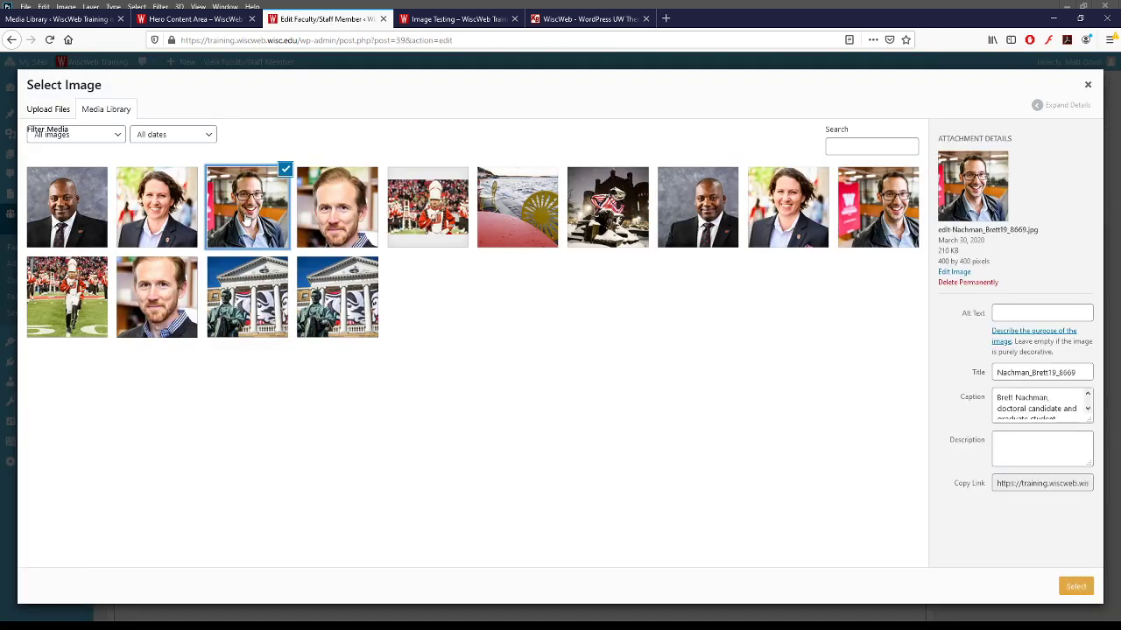
pyautogui.click(1074, 587)
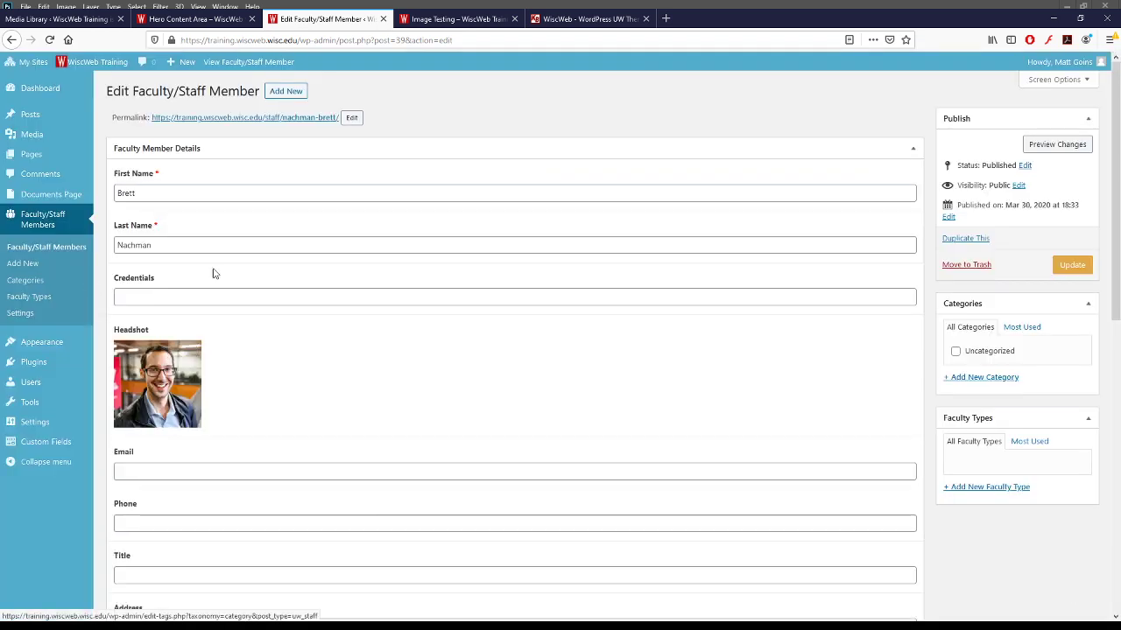
pyautogui.click(1068, 263)
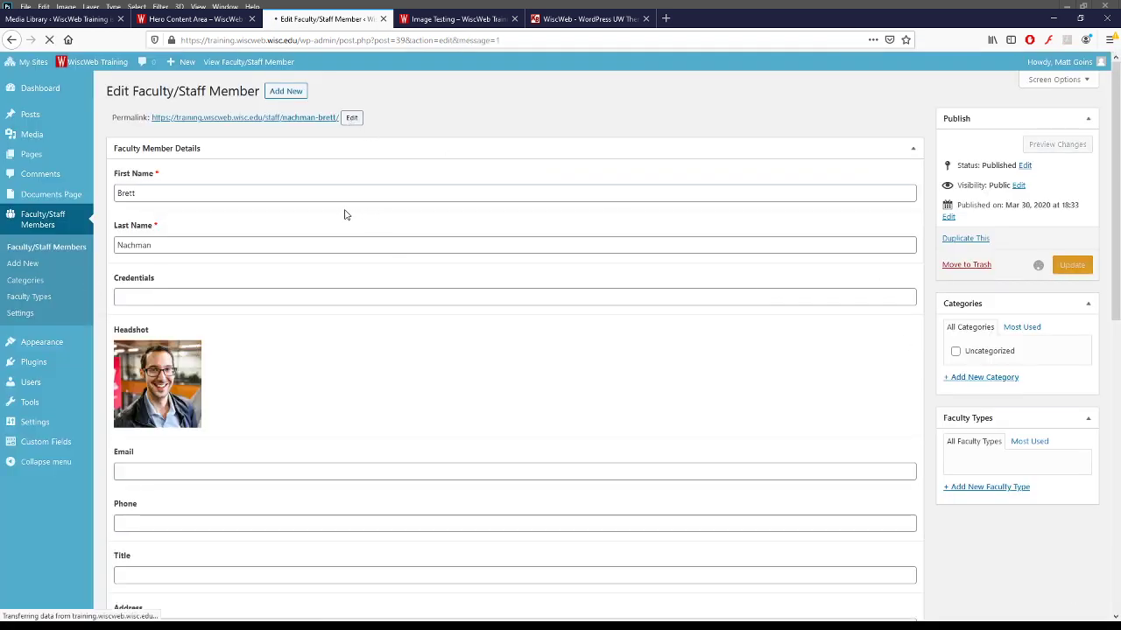
pyautogui.click(48, 225)
# - Swap the second faculty member's headshot for its edit- version and update the profile
pyautogui.click(166, 278)
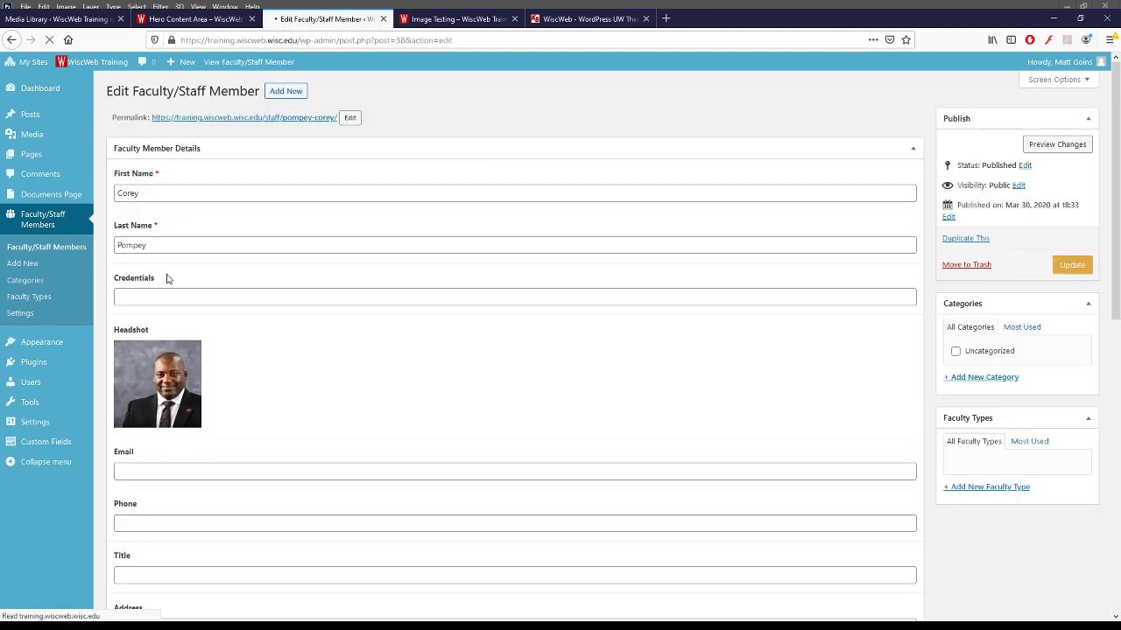
pyautogui.click(186, 351)
pyautogui.click(189, 354)
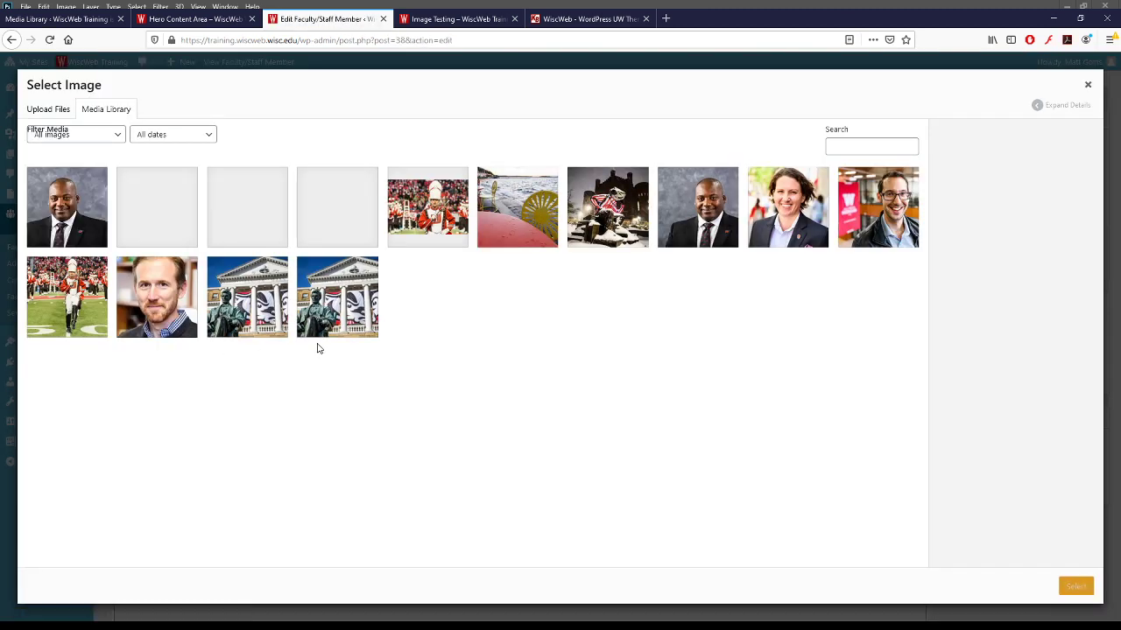
pyautogui.click(35, 214)
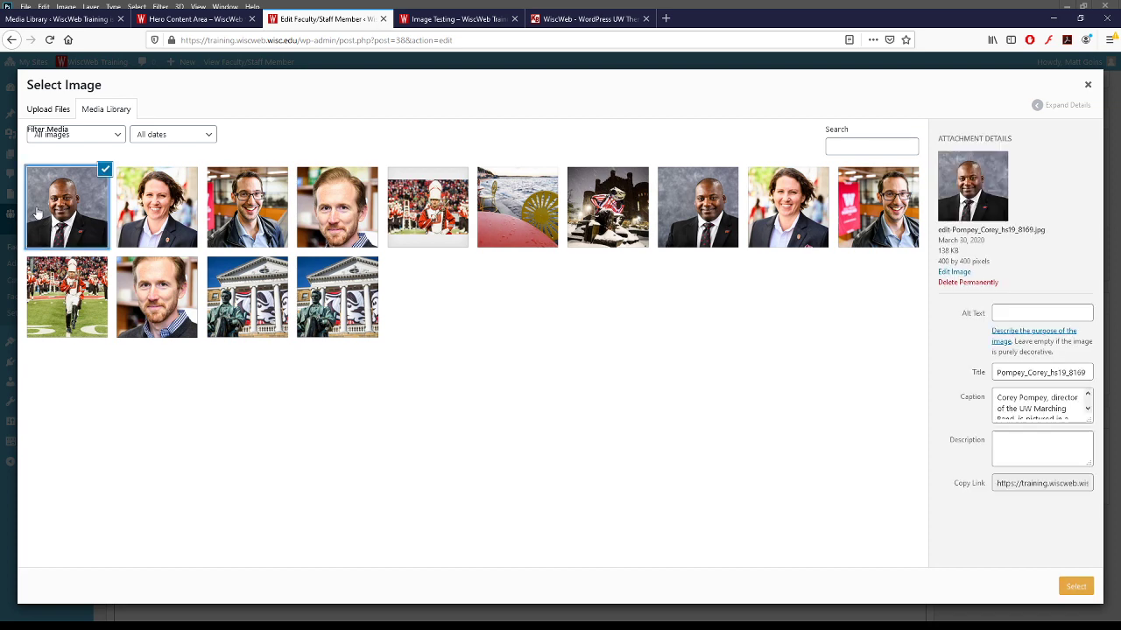
pyautogui.click(1076, 586)
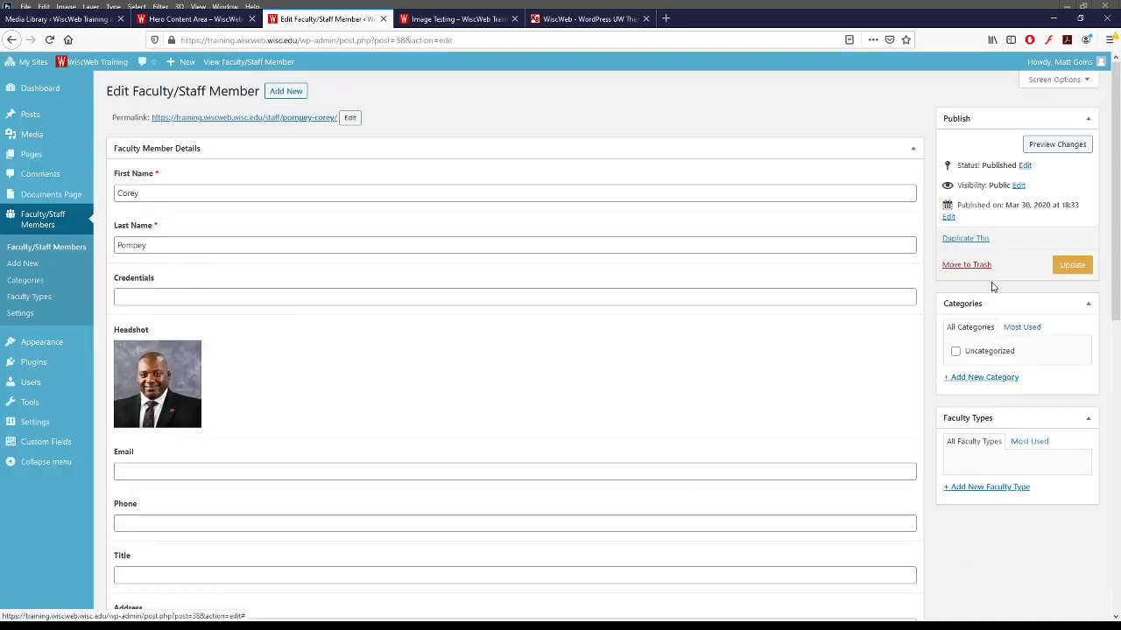
pyautogui.click(1071, 265)
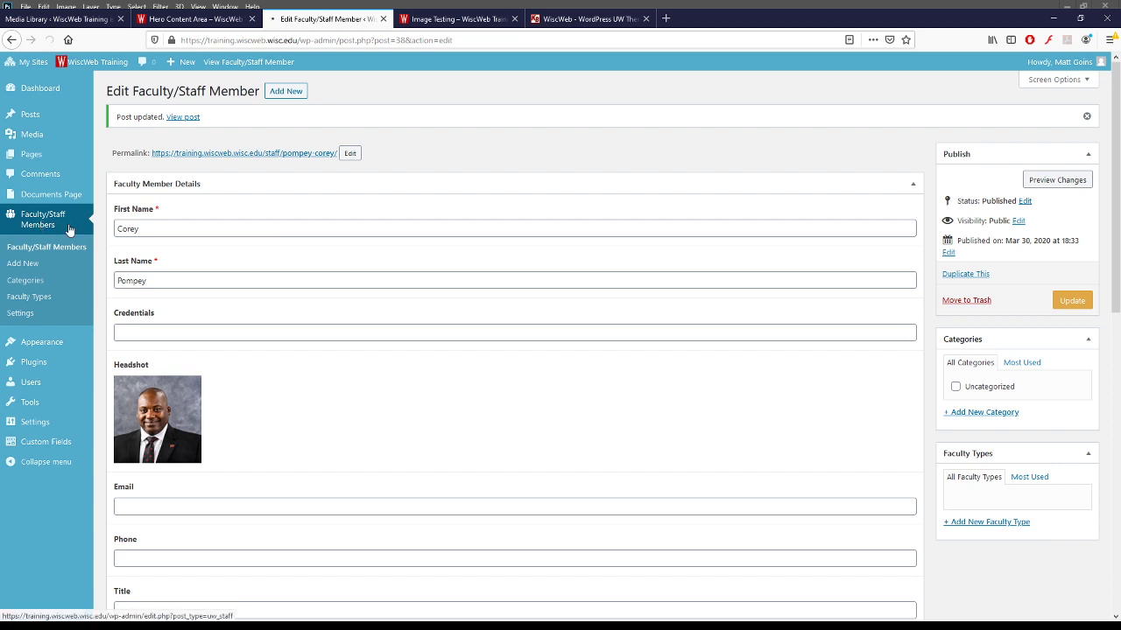
pyautogui.click(68, 229)
# - Swap the third faculty member's headshot for its edit- version and update the profile
pyautogui.click(168, 378)
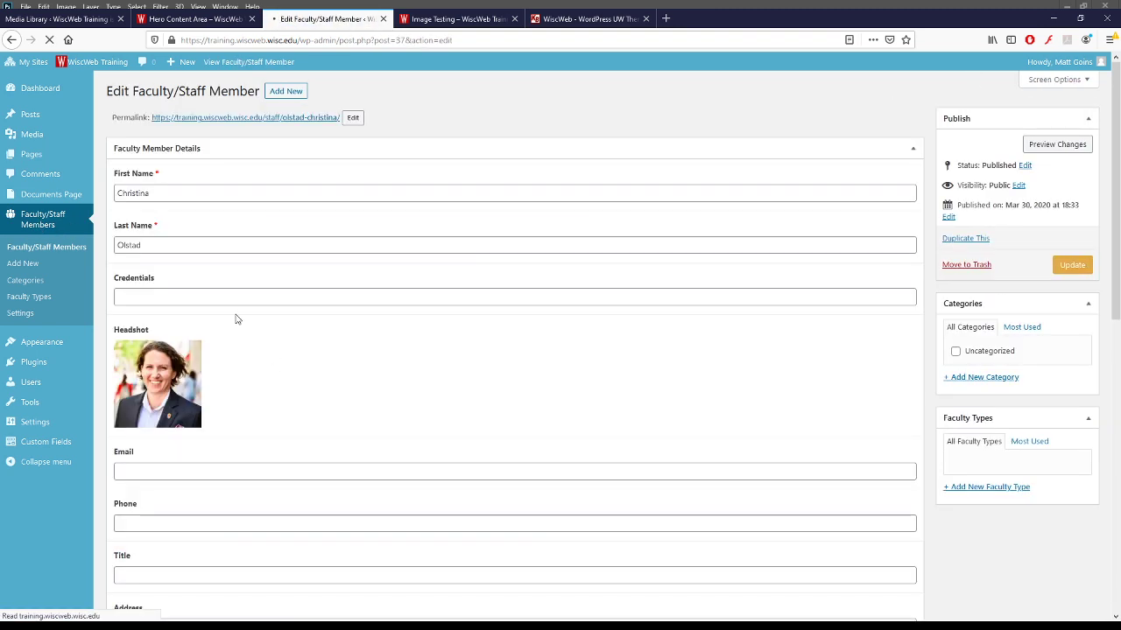
pyautogui.click(191, 351)
pyautogui.click(213, 350)
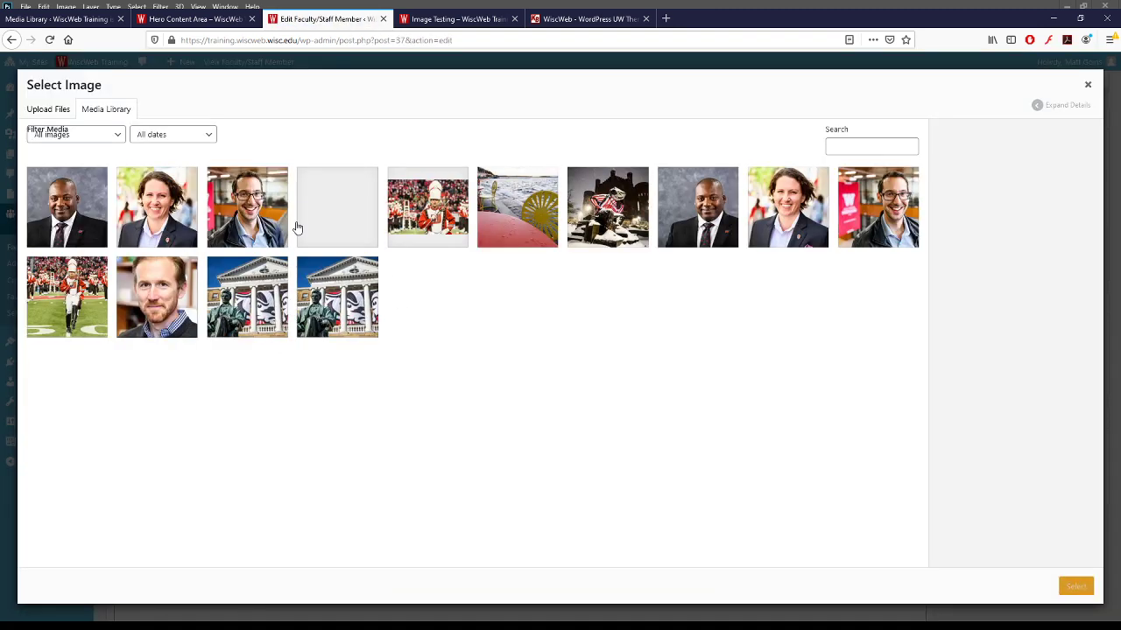
pyautogui.click(148, 202)
pyautogui.click(1077, 588)
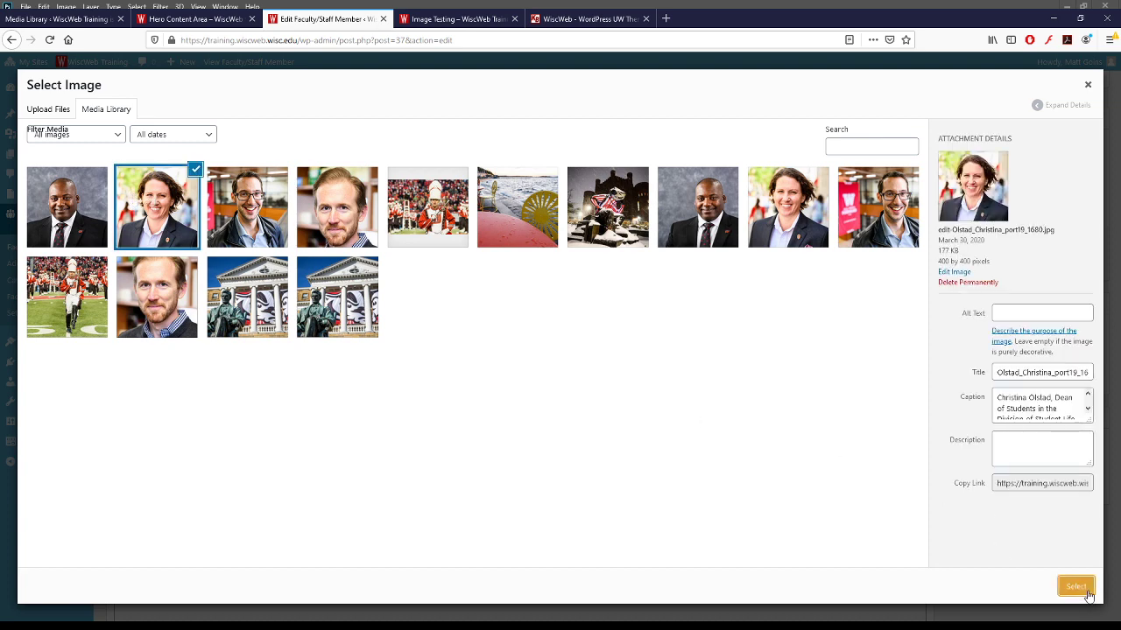
pyautogui.click(1072, 264)
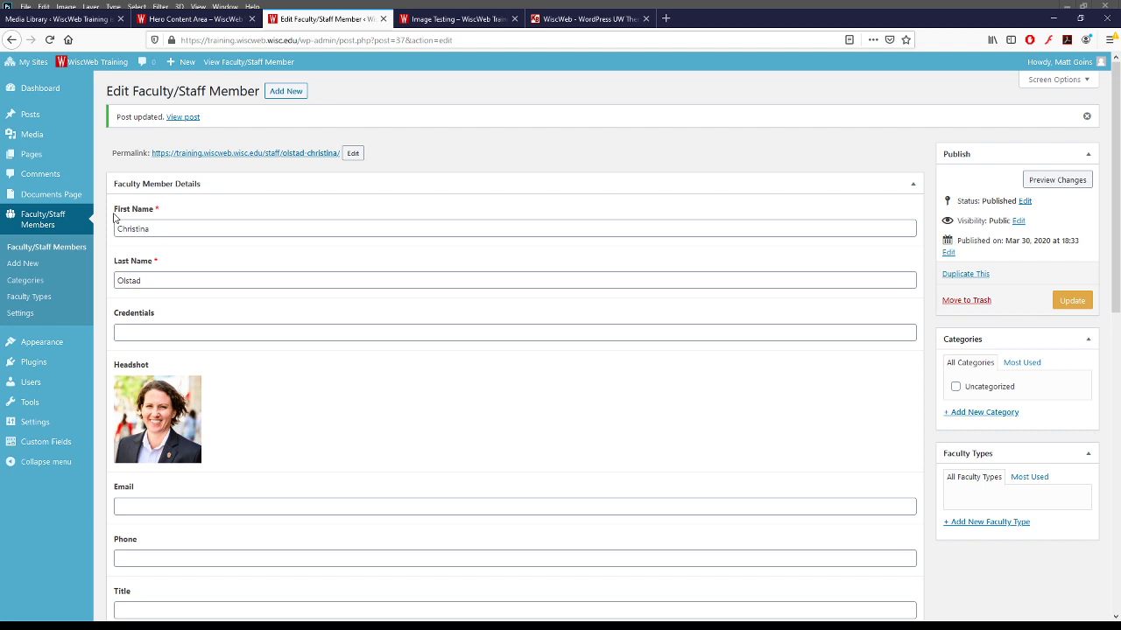
pyautogui.click(51, 220)
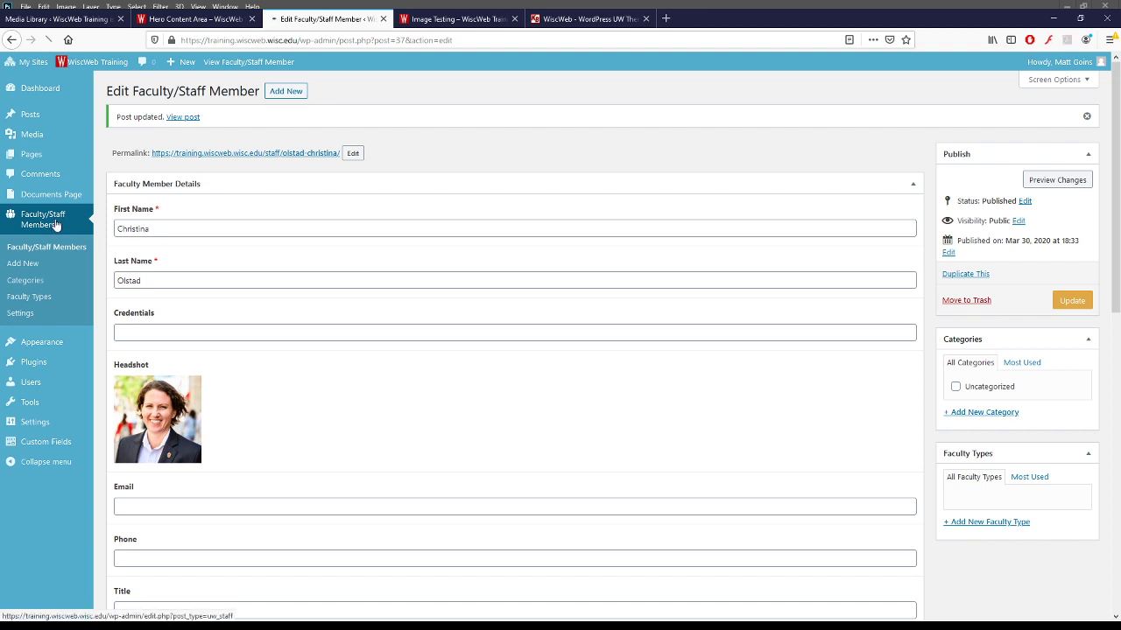
# - Swap the last faculty member's headshot for its edit- version and update the profile
pyautogui.click(162, 480)
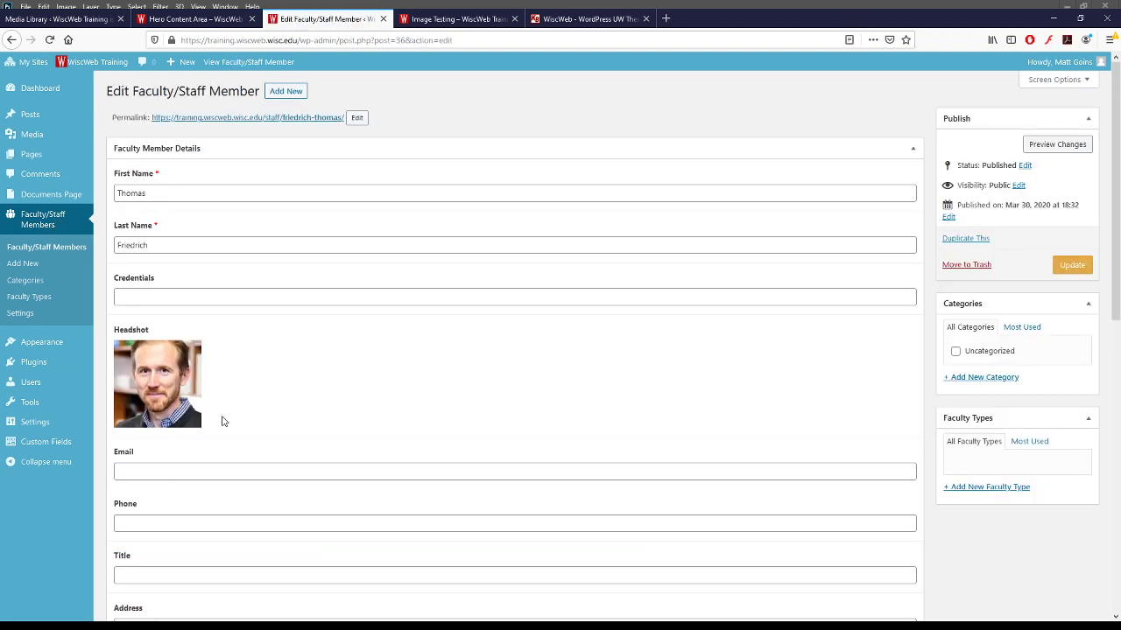
pyautogui.click(192, 352)
pyautogui.click(196, 360)
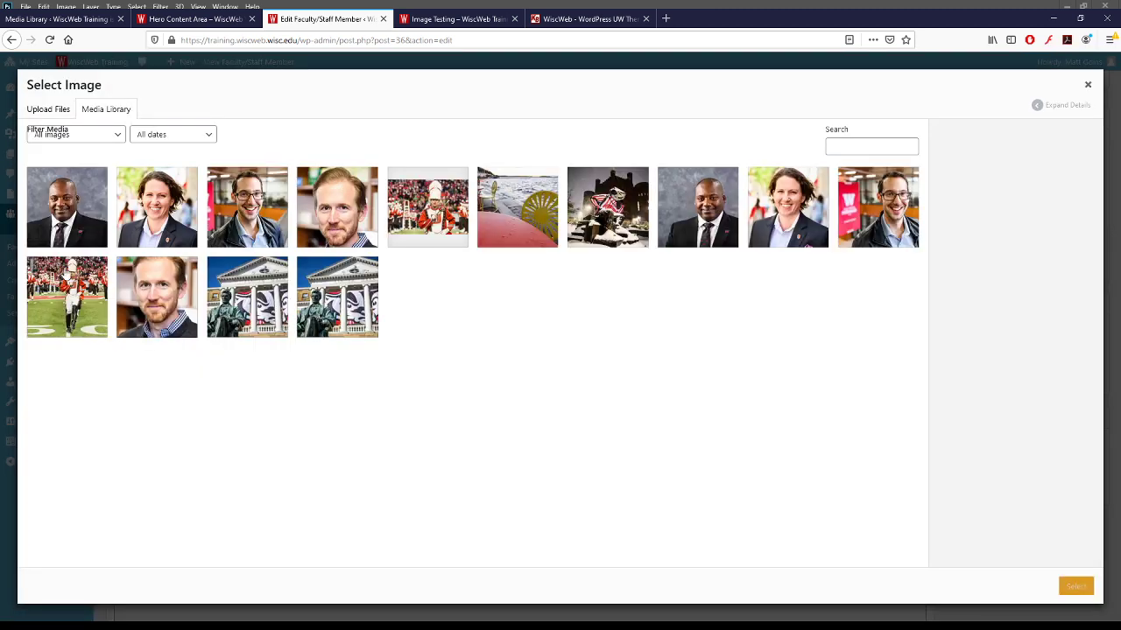
pyautogui.click(342, 224)
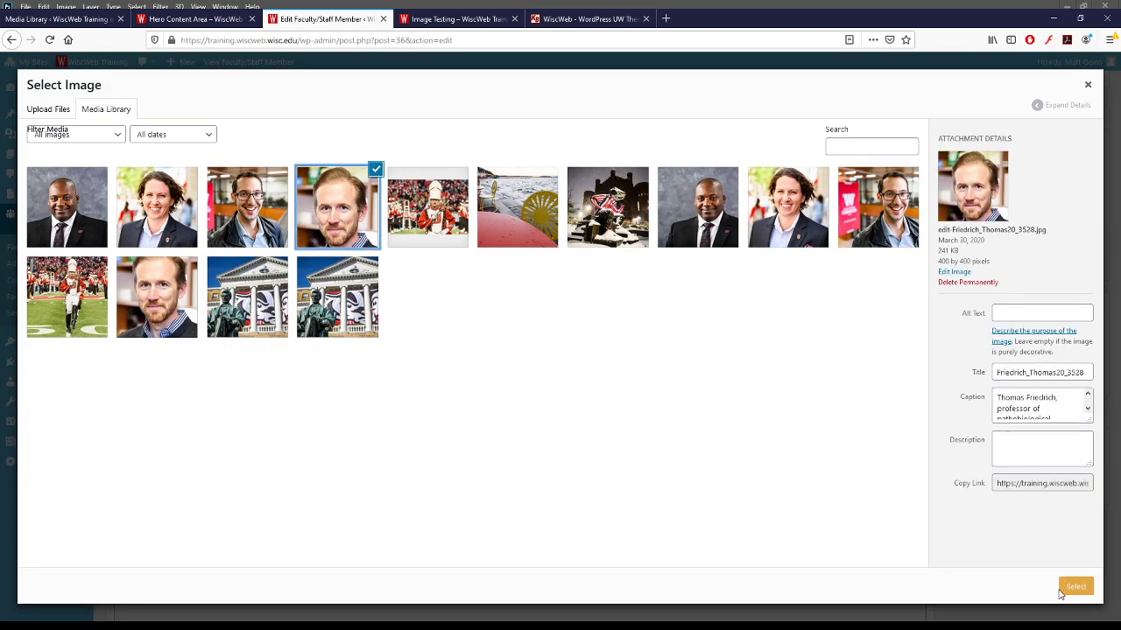
pyautogui.click(1064, 591)
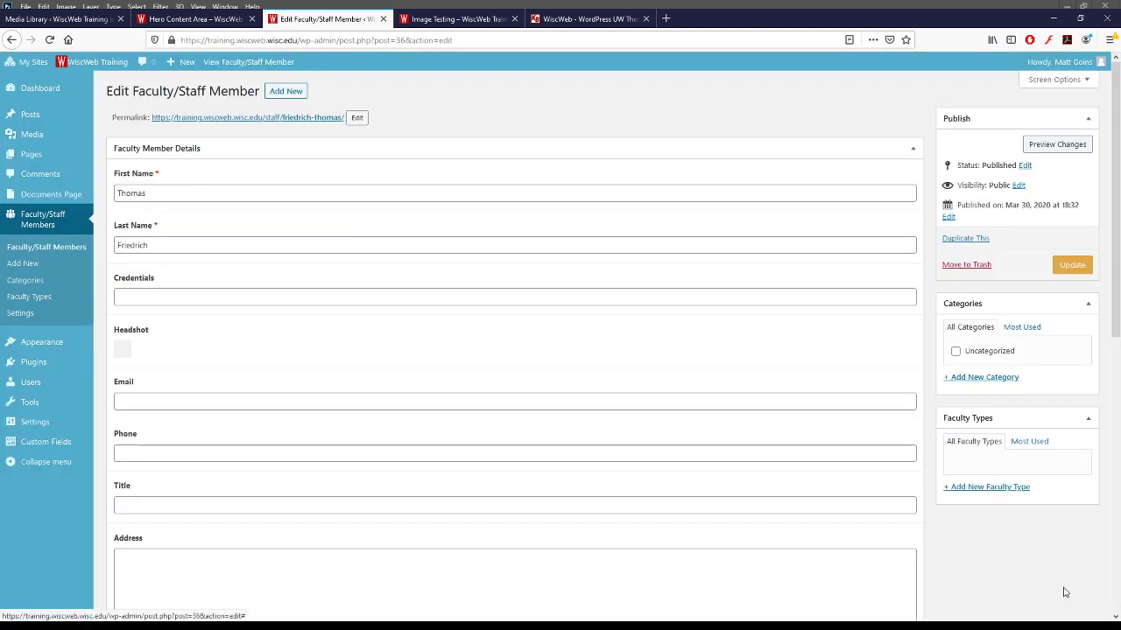
pyautogui.click(1060, 267)
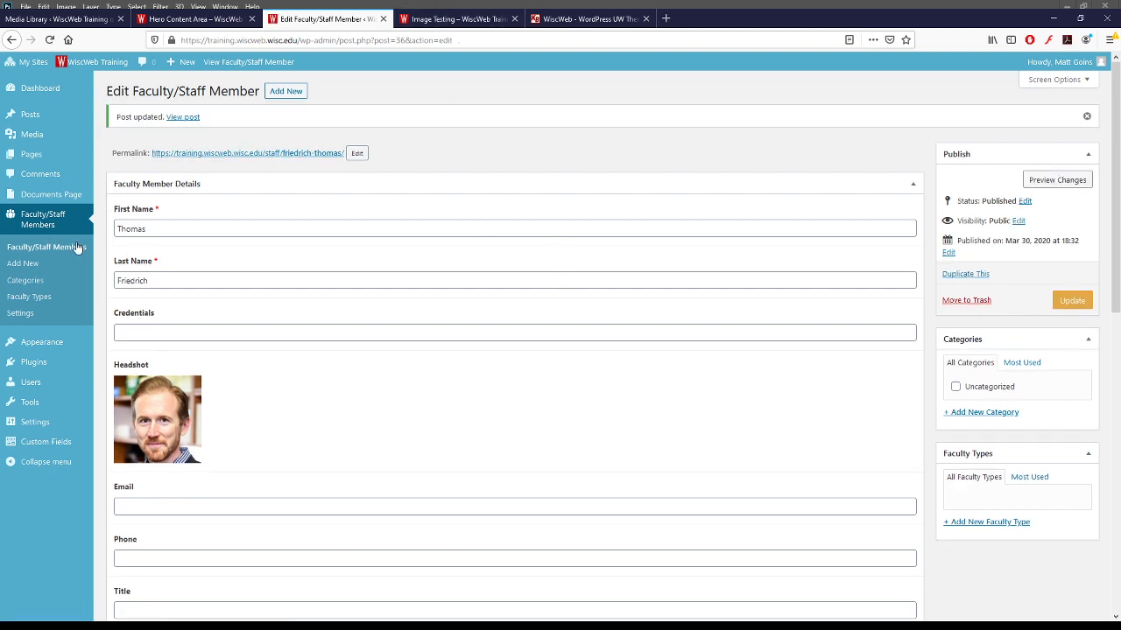
pyautogui.click(39, 222)
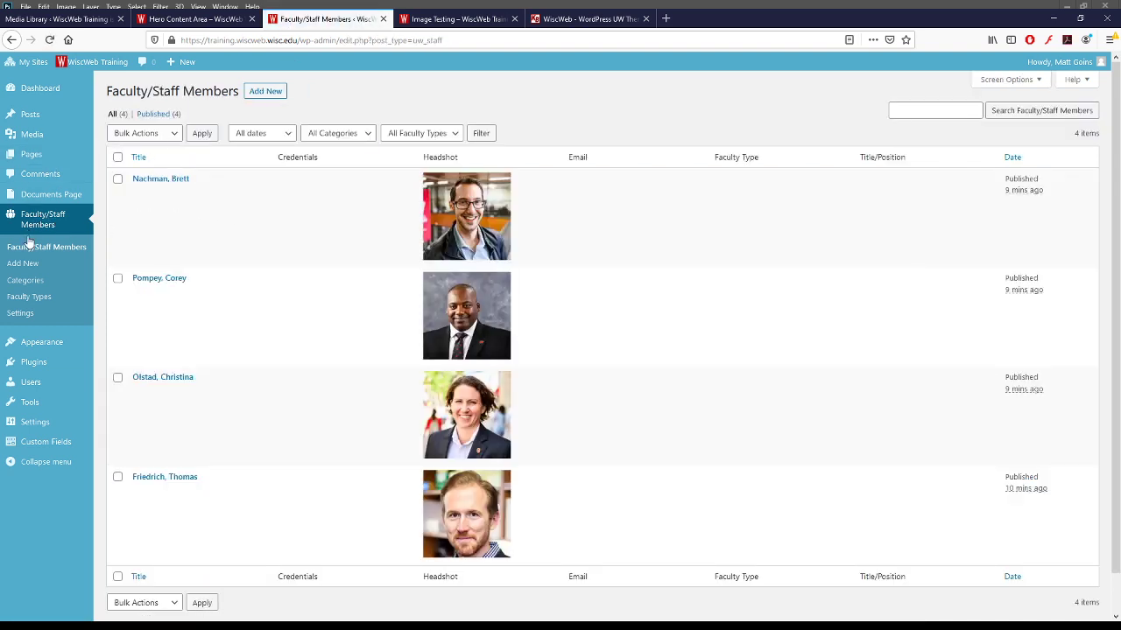
# - Open the Image Testing page from Pages and save it as a draft
pyautogui.click(50, 154)
pyautogui.click(163, 179)
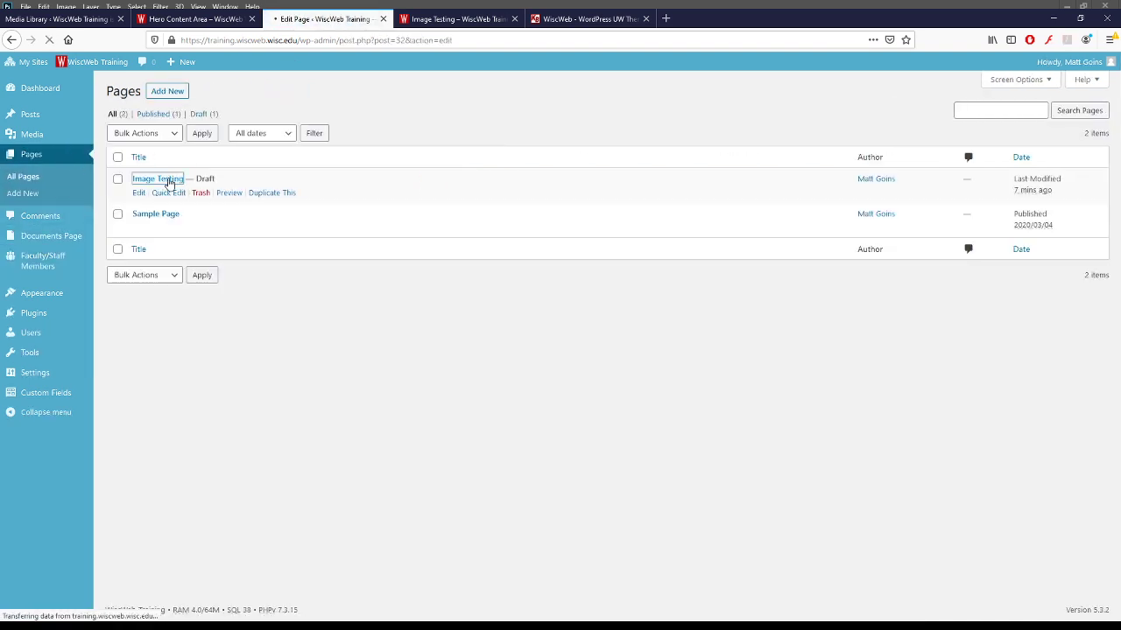
pyautogui.click(986, 147)
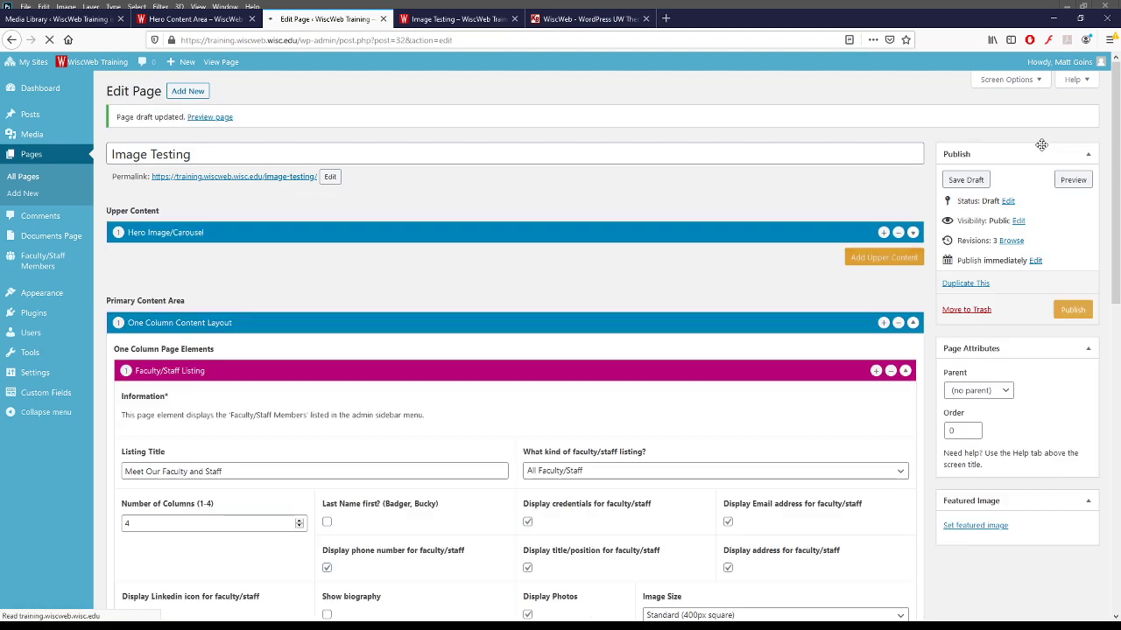
# - Preview the draft's faculty section showing four square headshots, then return to the editor
pyautogui.click(1074, 182)
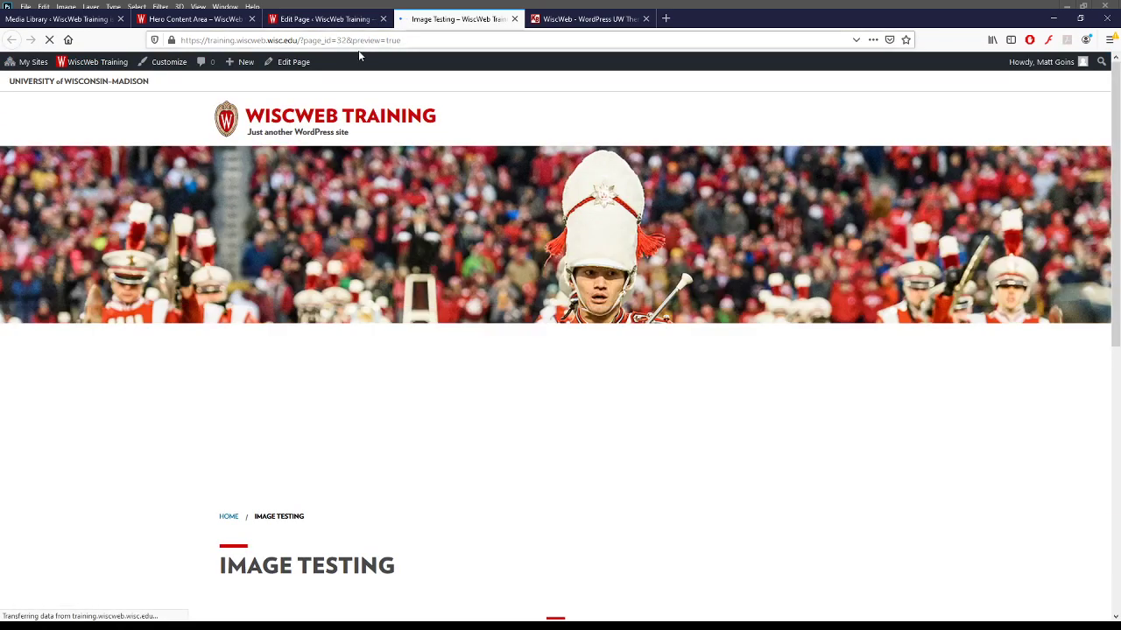
pyautogui.scroll(-3, 131, 375)
pyautogui.scroll(-2, 133, 375)
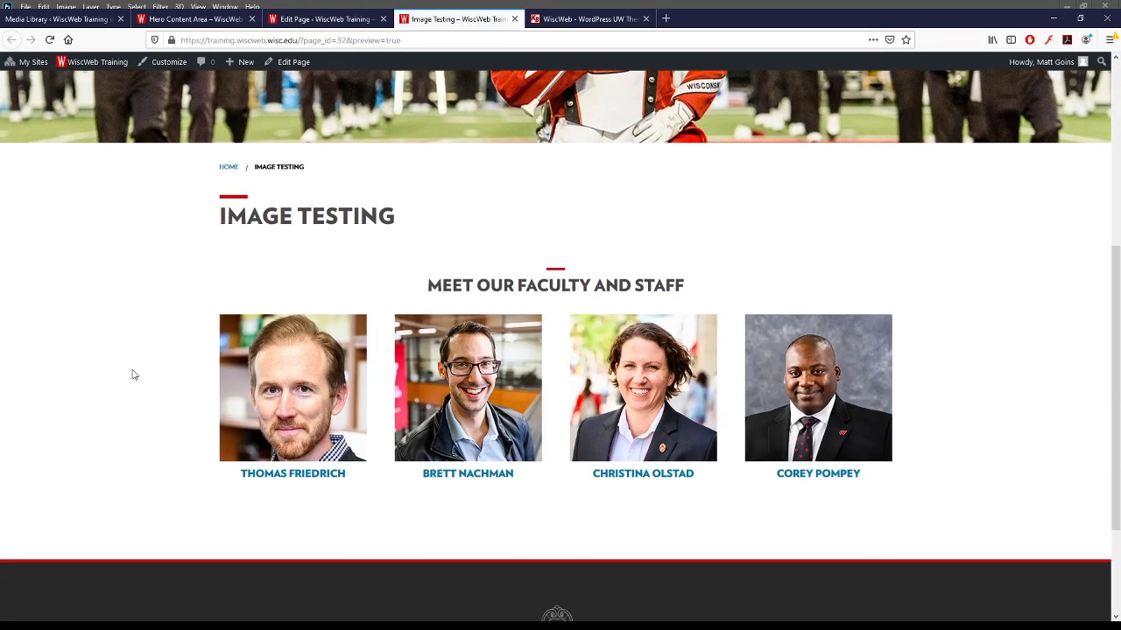
pyautogui.scroll(1, 133, 375)
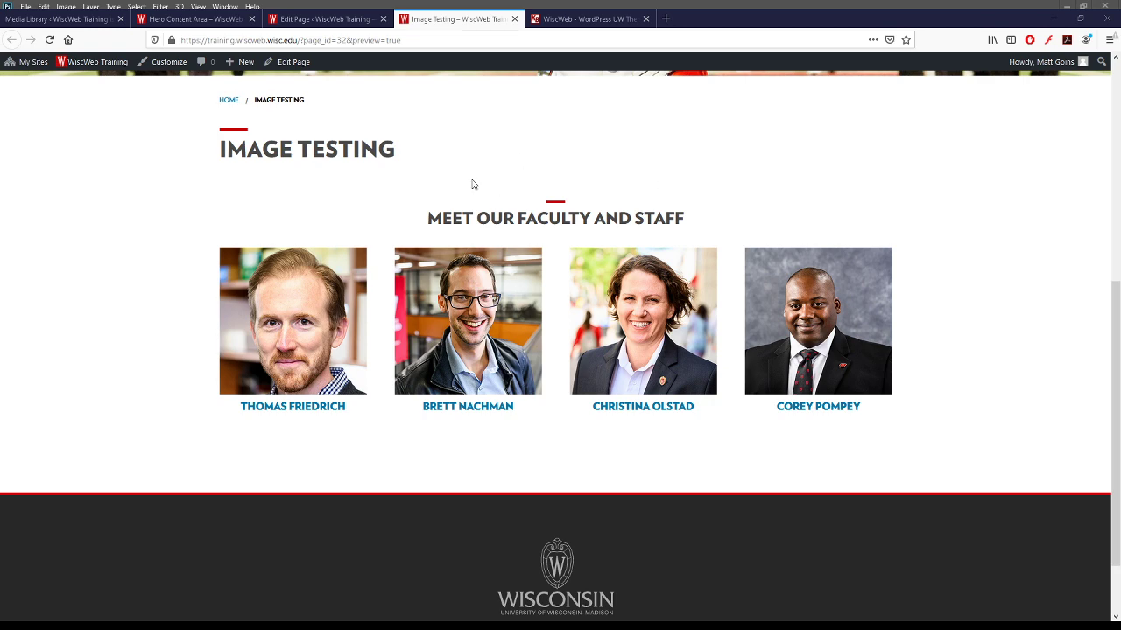
pyautogui.click(346, 18)
# - Set the faculty listing image size to Thumbnail, save the draft and preview the headshots
pyautogui.scroll(-3, 345, 411)
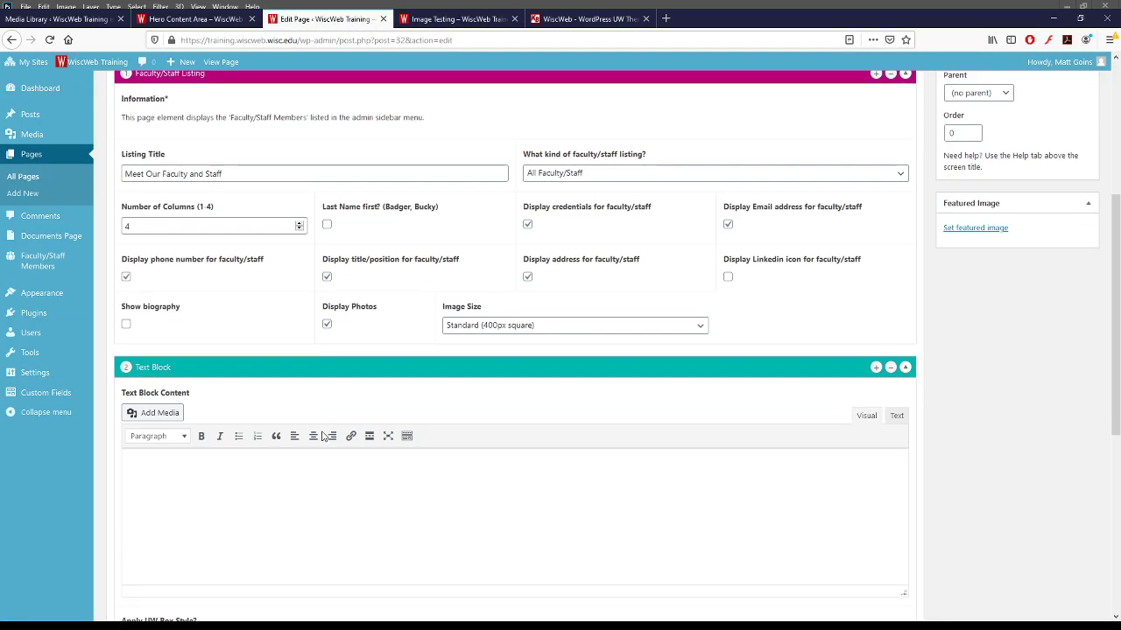
pyautogui.click(539, 334)
pyautogui.click(482, 358)
pyautogui.scroll(3, 936, 390)
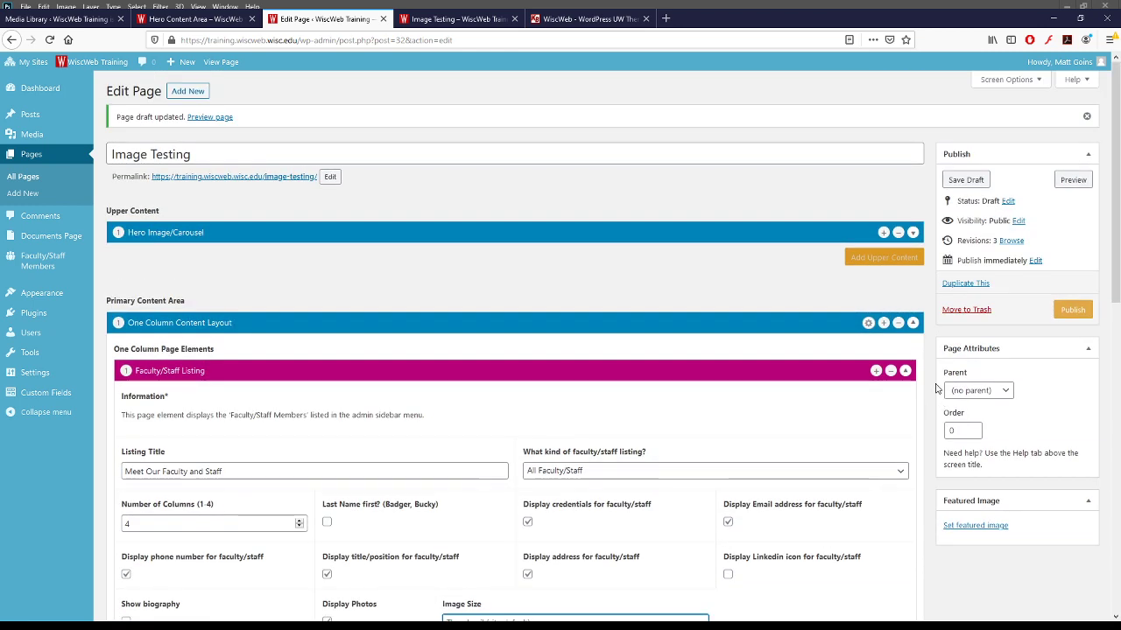
pyautogui.click(963, 182)
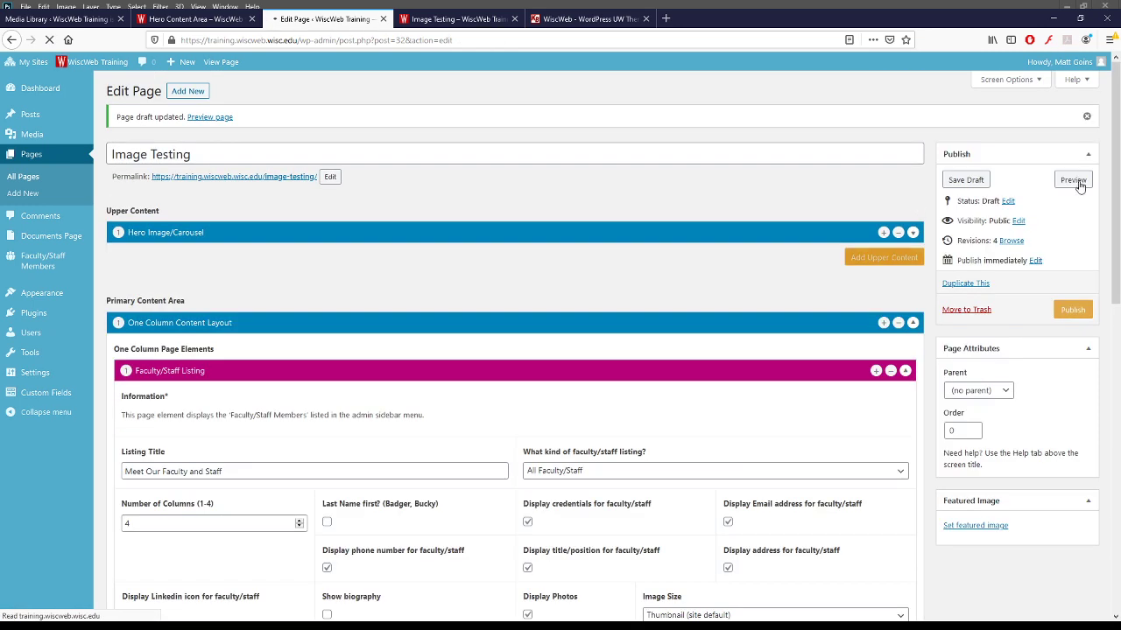
pyautogui.click(1073, 180)
pyautogui.scroll(-4, 547, 232)
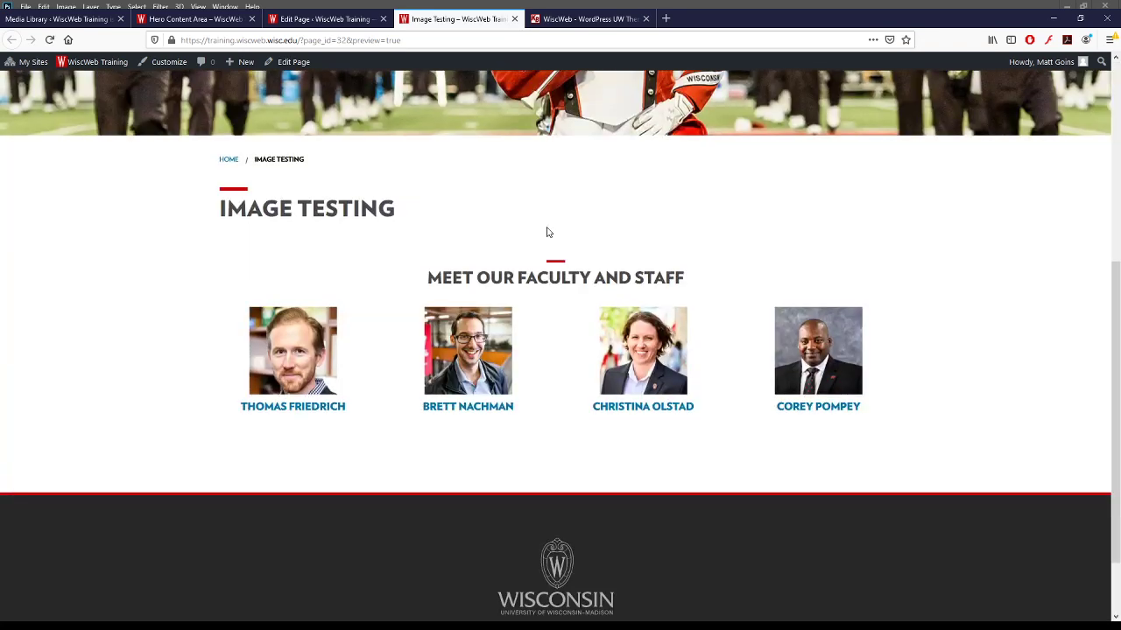
pyautogui.scroll(-2, 546, 232)
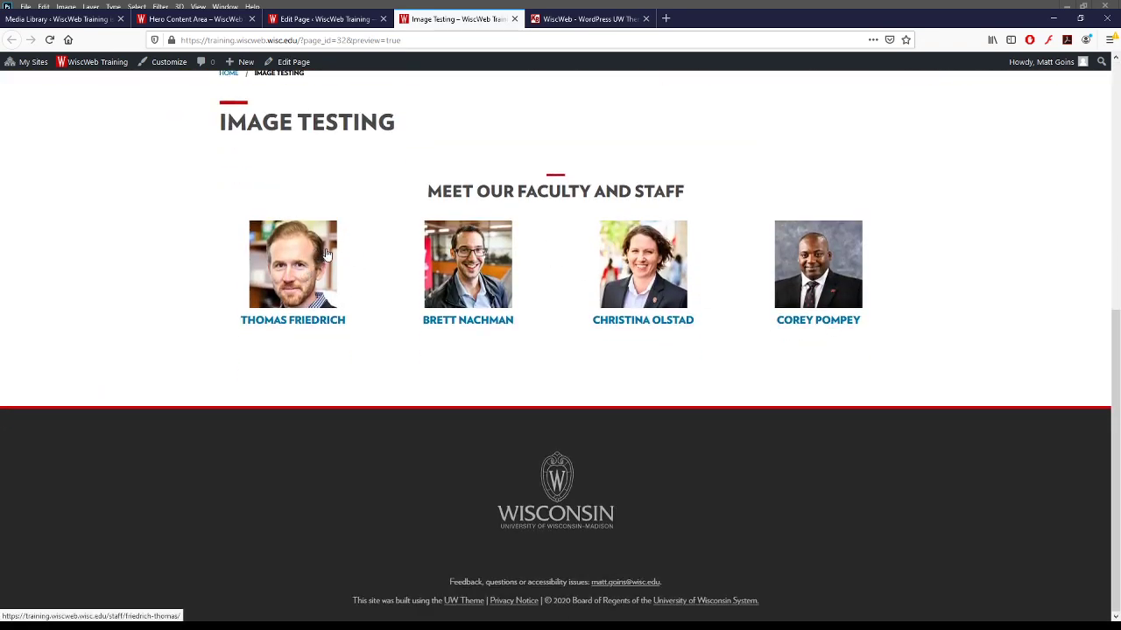
# - Back in the editor, change the faculty image size to Custom 400 × 400, then go to Photoshop
pyautogui.click(225, 22)
pyautogui.click(319, 19)
pyautogui.scroll(-4, 767, 340)
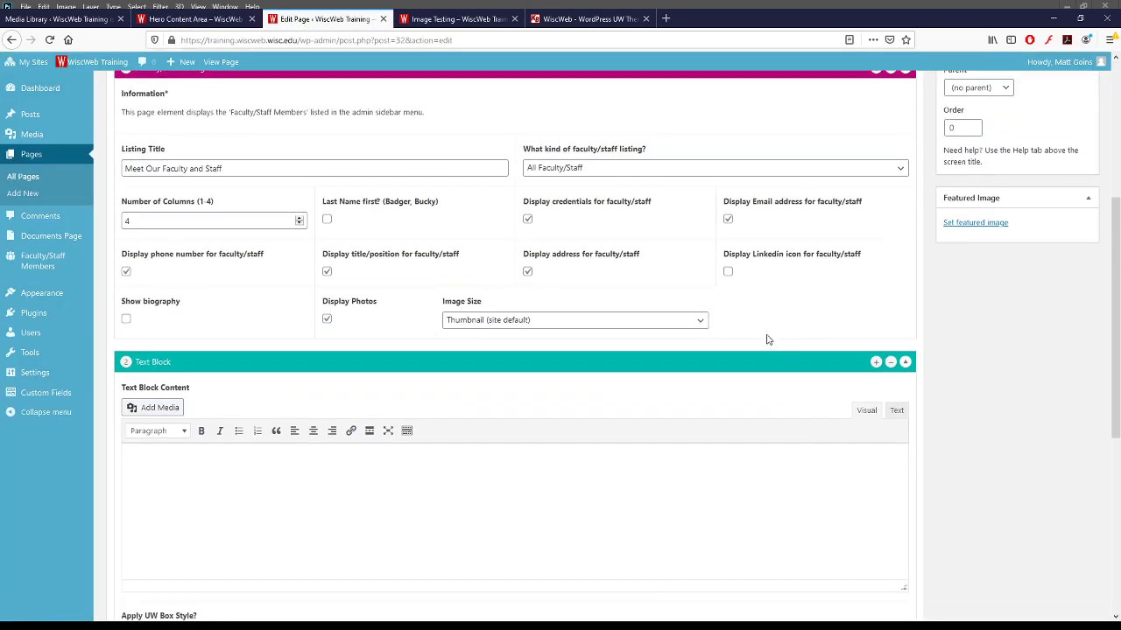
pyautogui.click(483, 267)
pyautogui.click(463, 324)
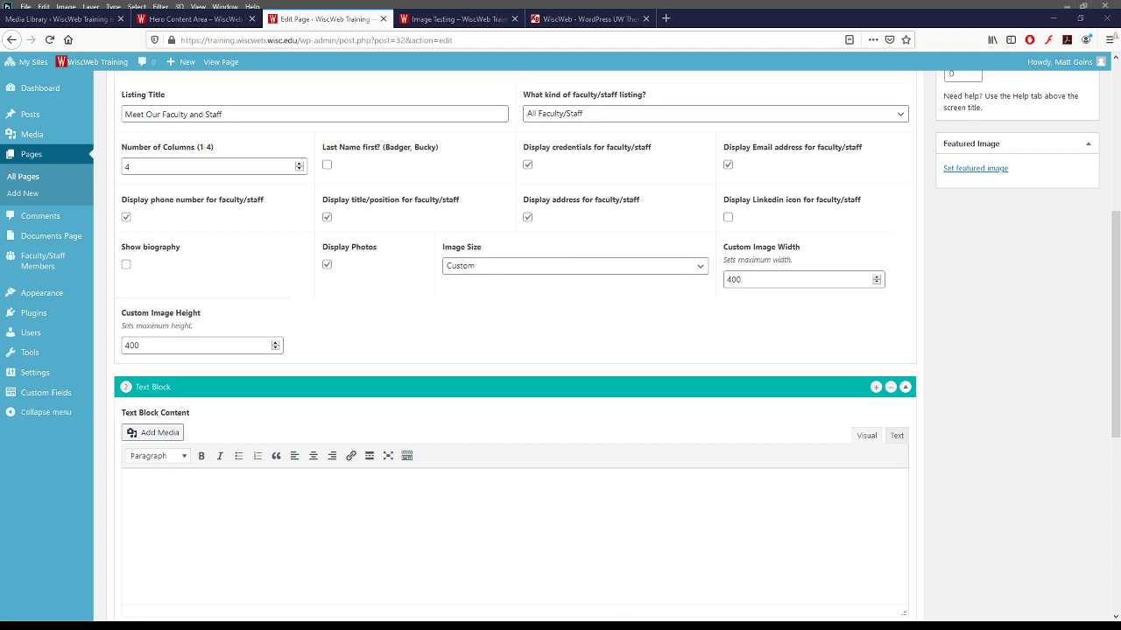
pyautogui.hotkey('alt', 'Tab')
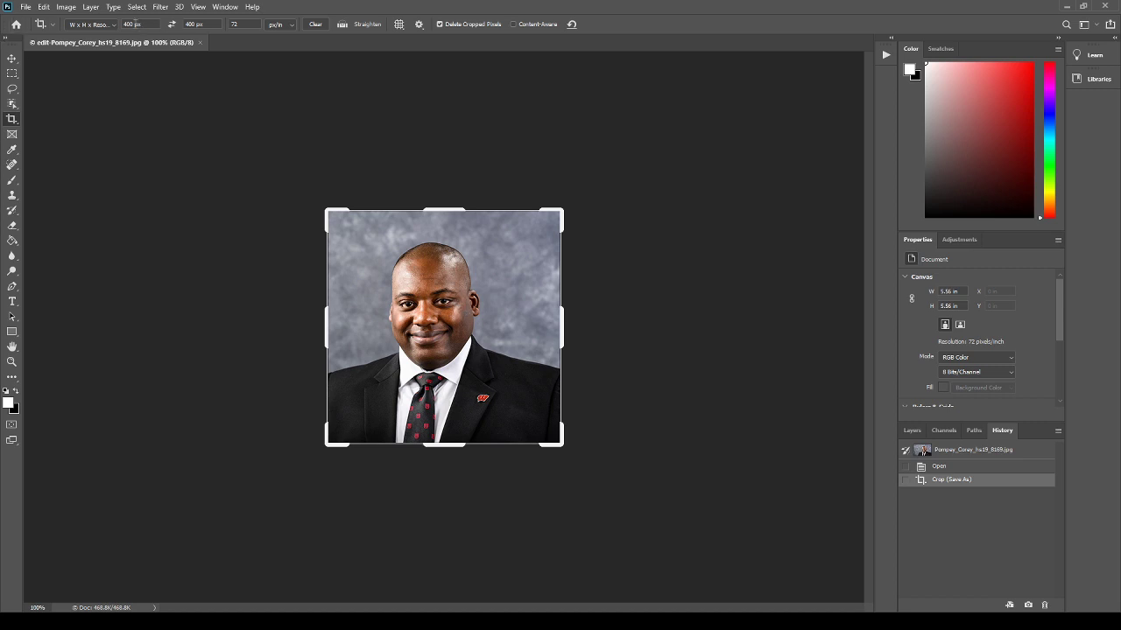
# - Confirm the headshot crop width reads 400 px, then return to the browser
pyautogui.doubleClick(128, 24)
pyautogui.hotkey('alt', 'Tab')
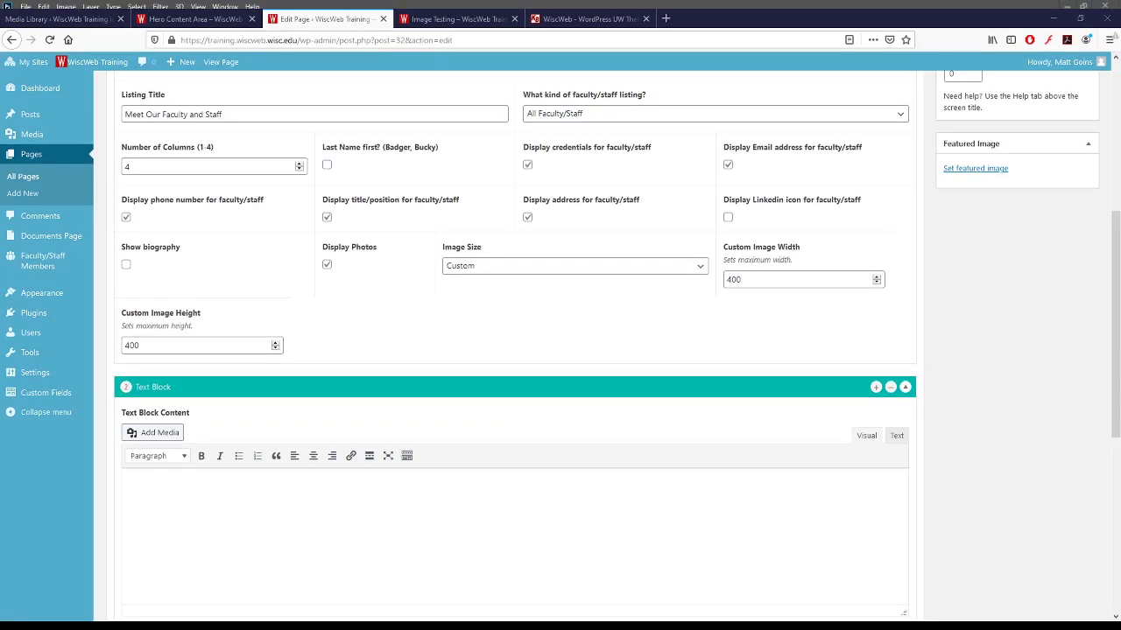
# - Reopen the Image Testing preview and scroll back up to the marching band banner
pyautogui.click(426, 21)
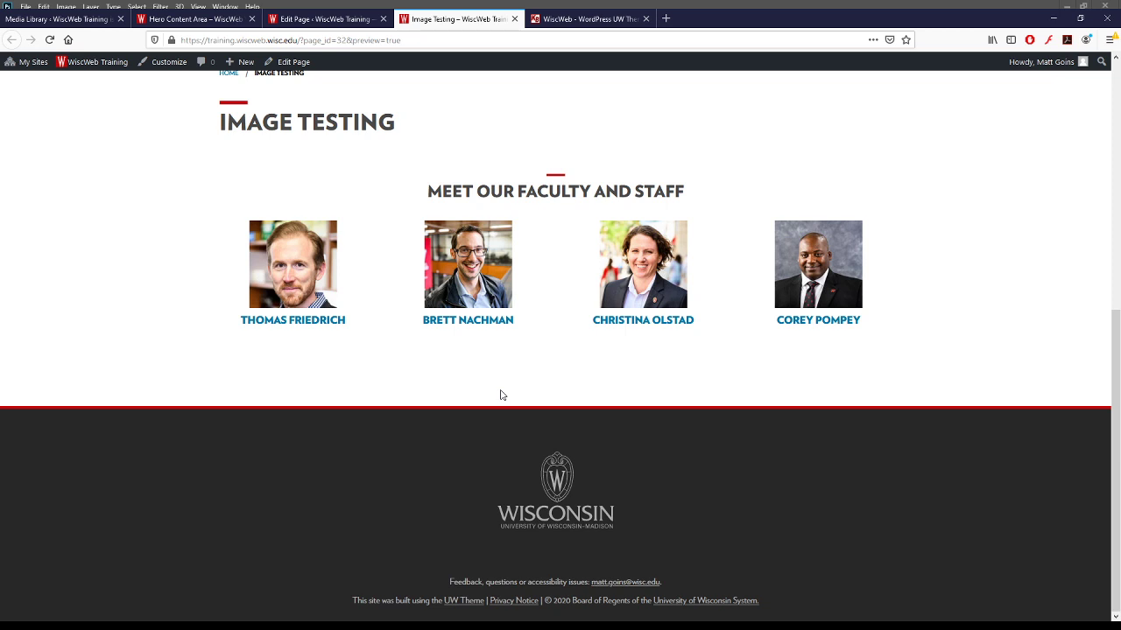
pyautogui.scroll(5, 390, 408)
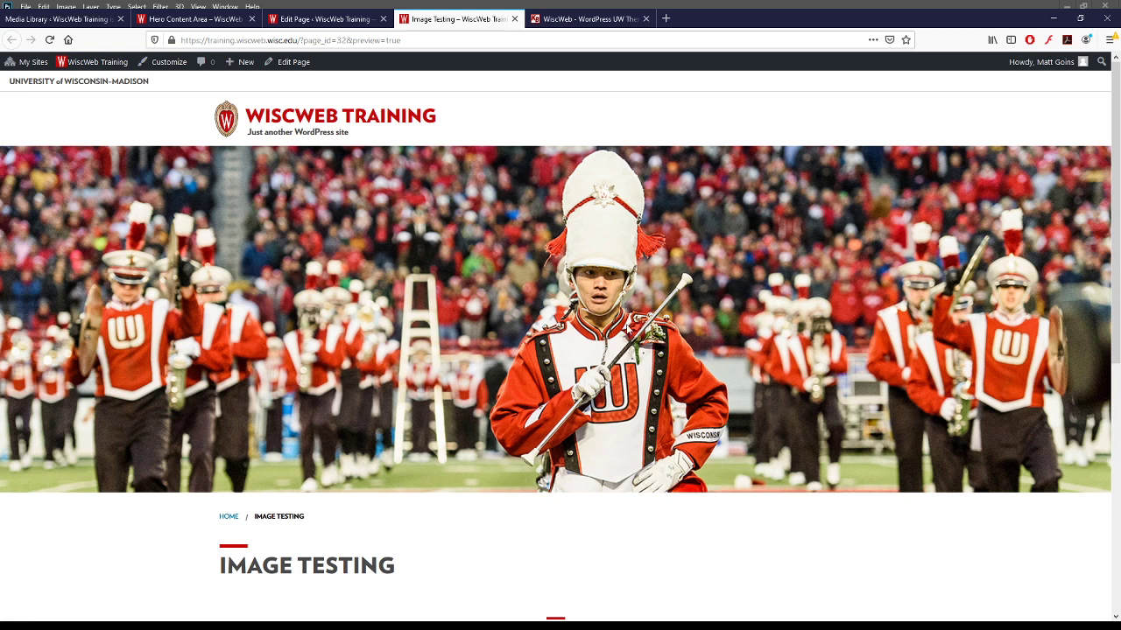
pyautogui.scroll(-4, 625, 330)
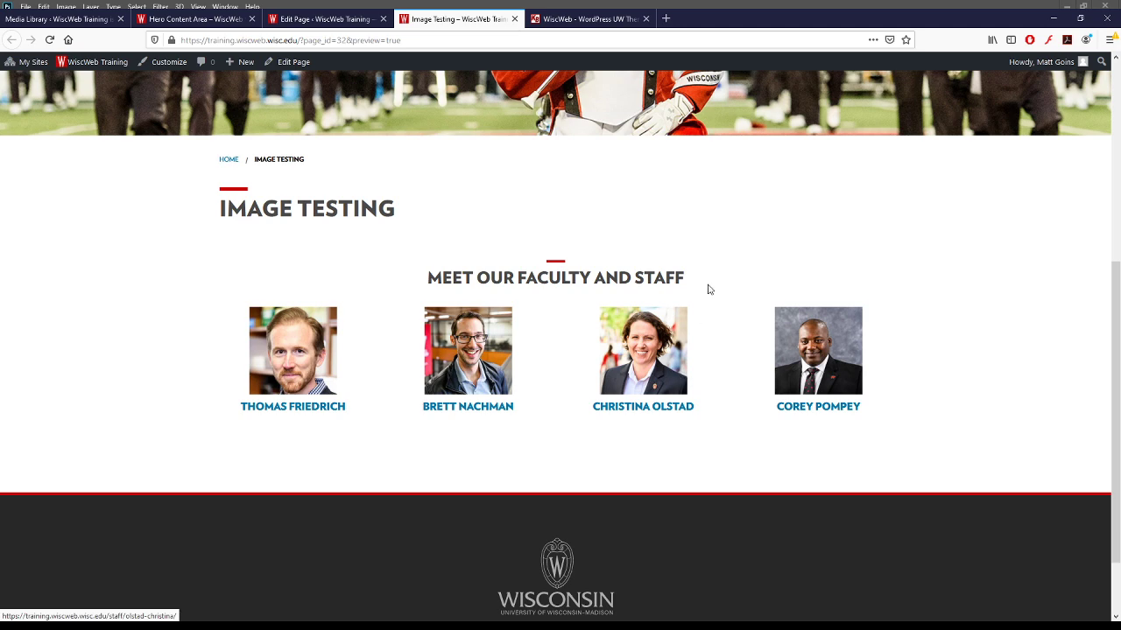
pyautogui.doubleClick(515, 276)
pyautogui.click(516, 274)
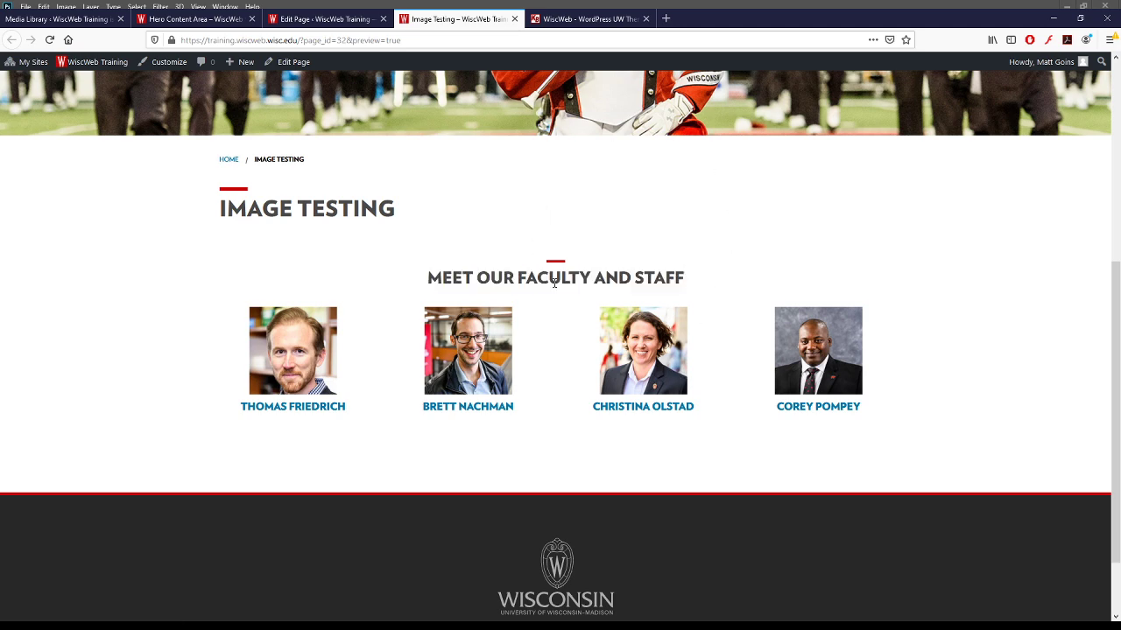
pyautogui.scroll(5, 368, 103)
pyautogui.scroll(-2, 367, 103)
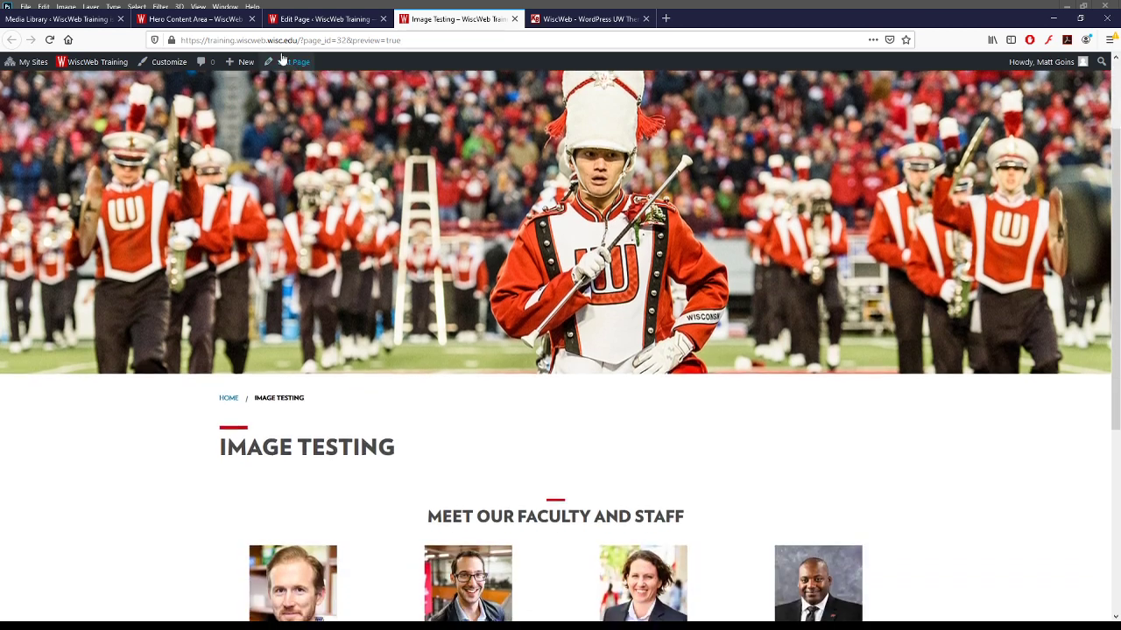
pyautogui.scroll(2, 368, 104)
# - Back in the page editor, keep the Text Block and place the cursor in its content
pyautogui.click(320, 19)
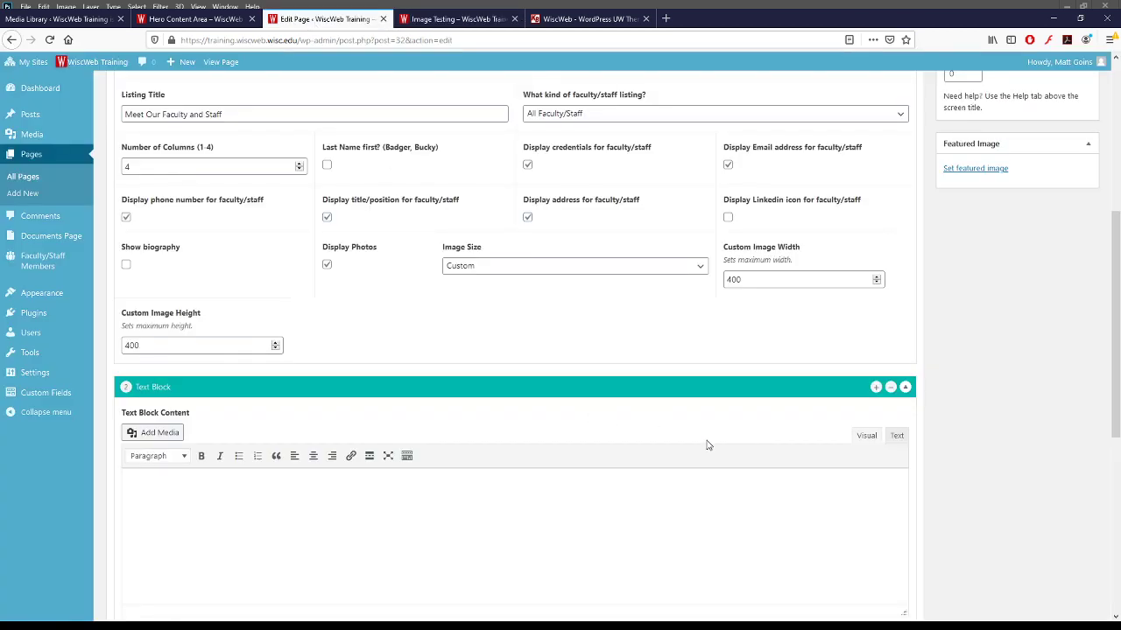
pyautogui.click(890, 387)
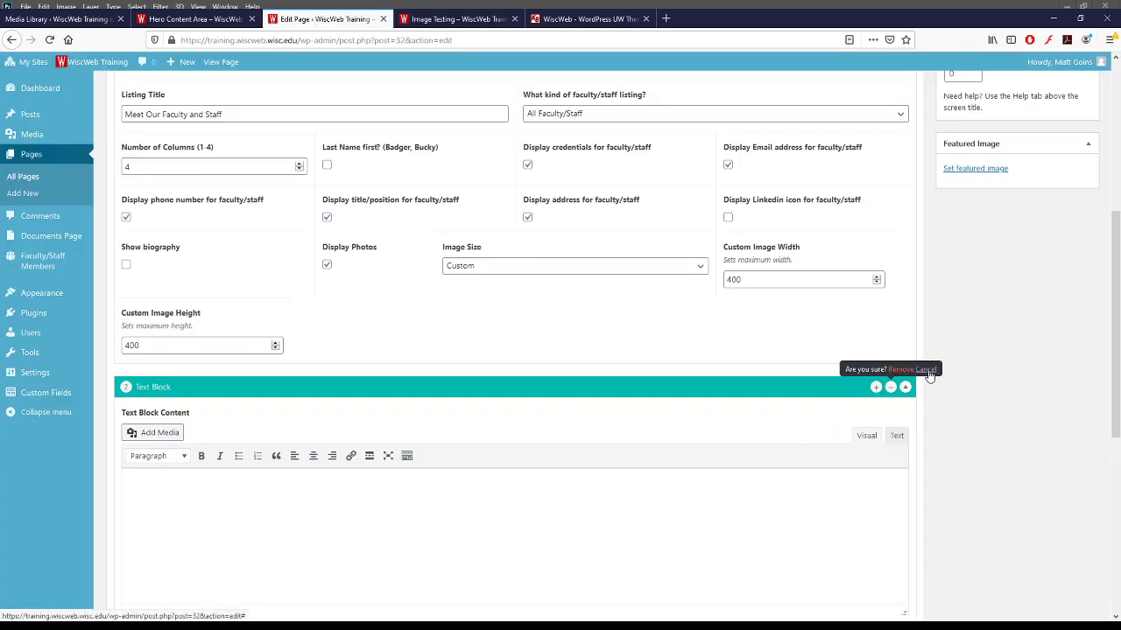
pyautogui.click(925, 368)
pyautogui.scroll(-1, 684, 497)
pyautogui.scroll(-1, 684, 497)
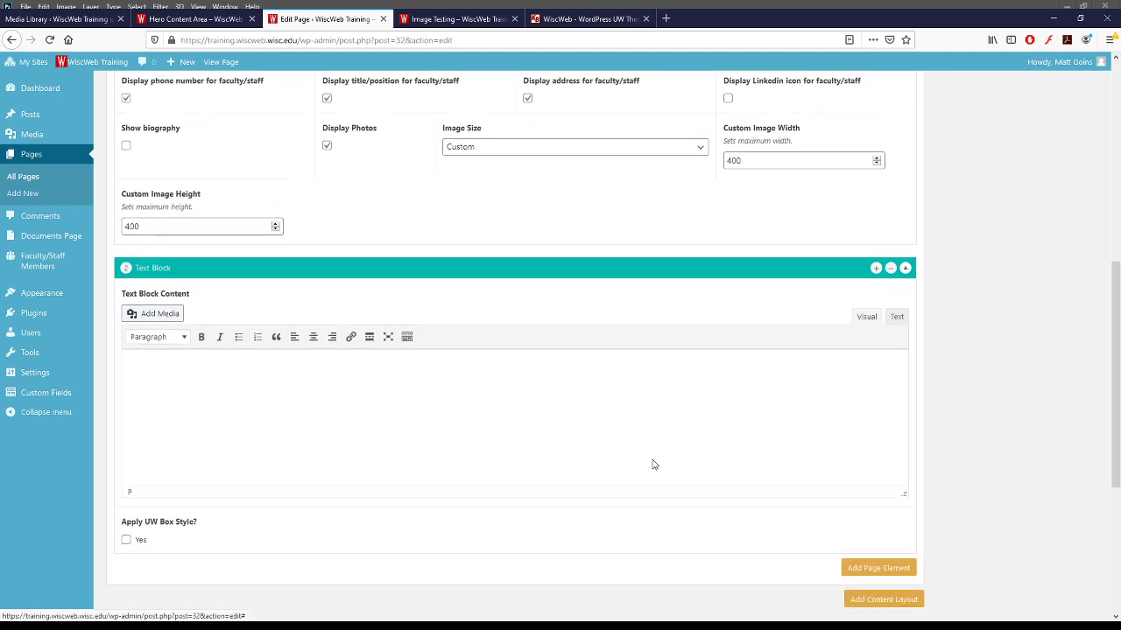
pyautogui.click(652, 464)
# - Insert Snowy_Campus20_6208.jpg with its caption into the Text Block
pyautogui.click(171, 319)
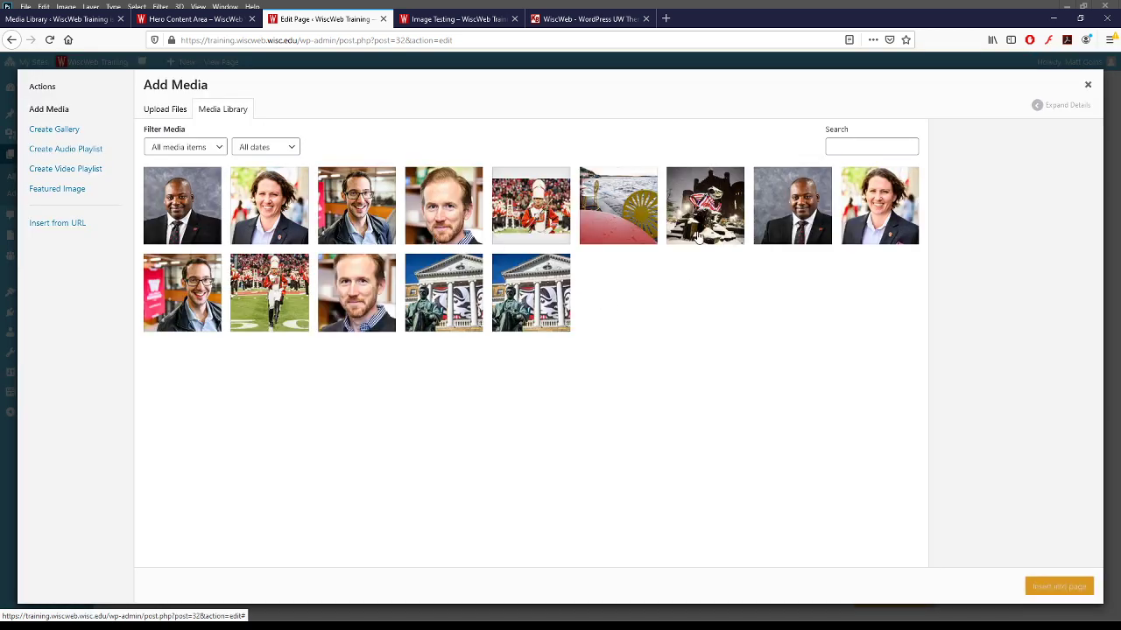
pyautogui.click(697, 236)
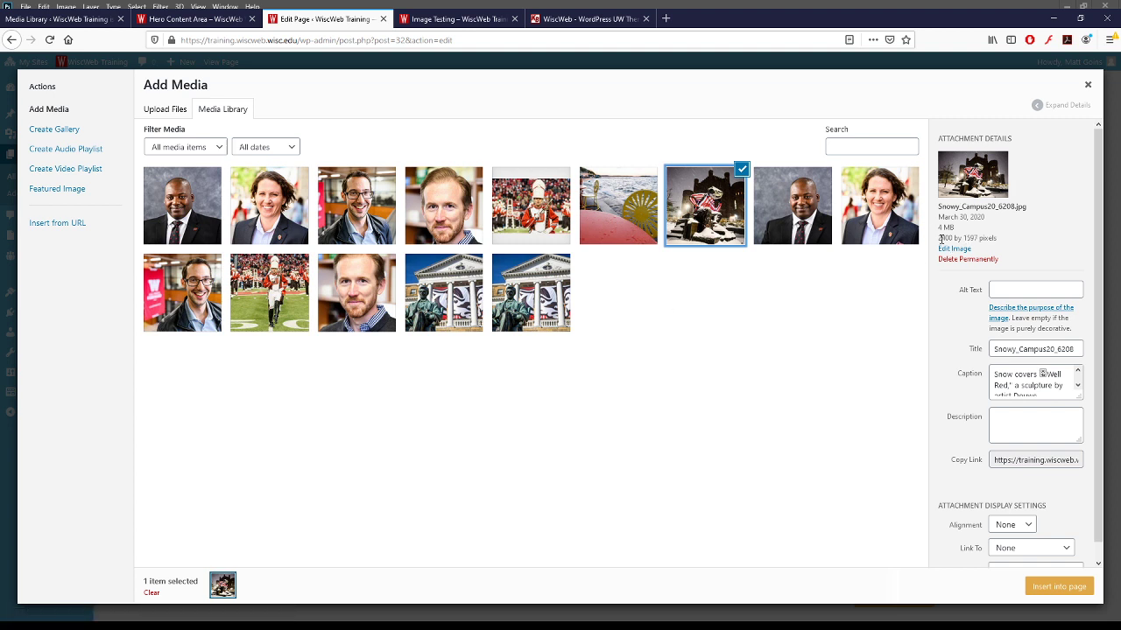
pyautogui.scroll(-1, 963, 486)
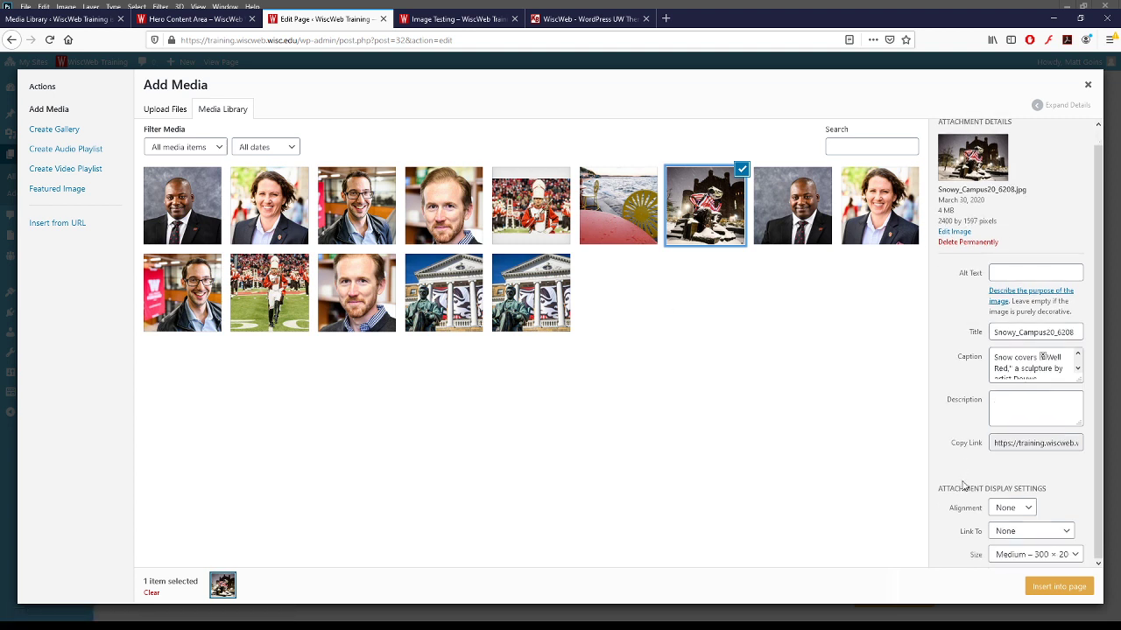
pyautogui.scroll(1, 967, 506)
pyautogui.scroll(-1, 1007, 526)
pyautogui.click(1048, 555)
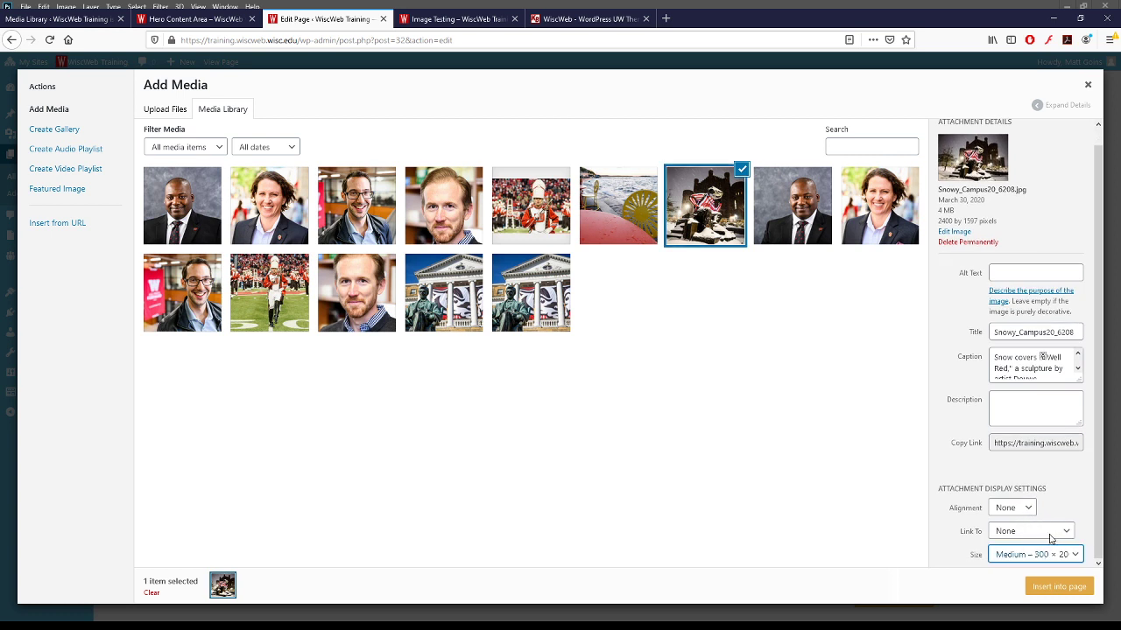
pyautogui.tripleClick(941, 210)
pyautogui.click(1031, 552)
pyautogui.click(1051, 586)
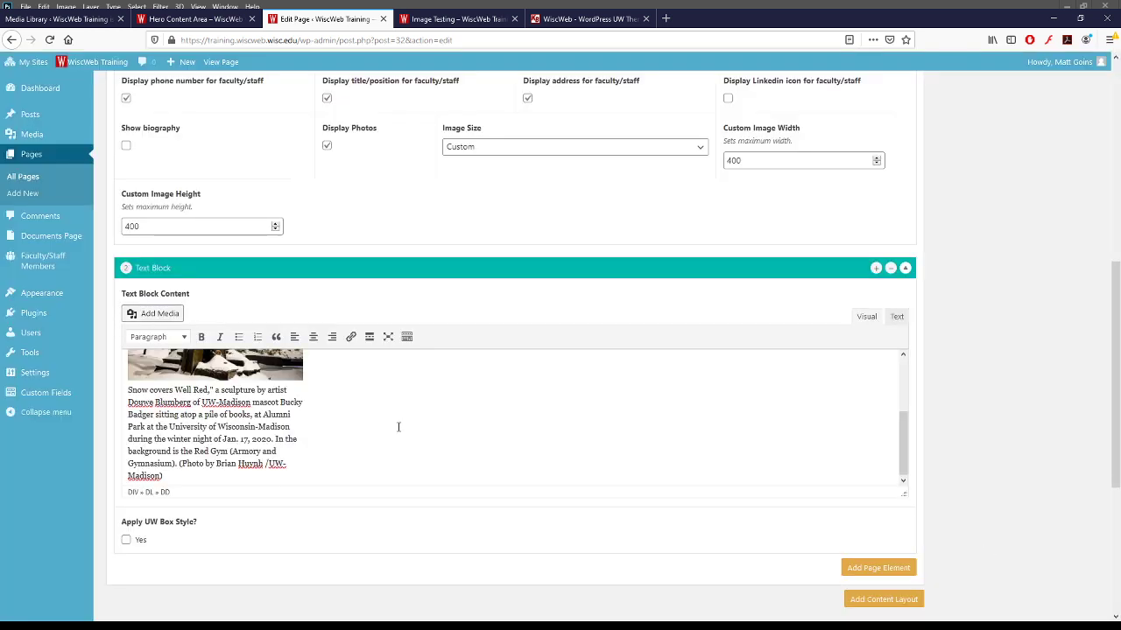
# - Select the inserted photo and collapse the Text Block element
pyautogui.click(253, 415)
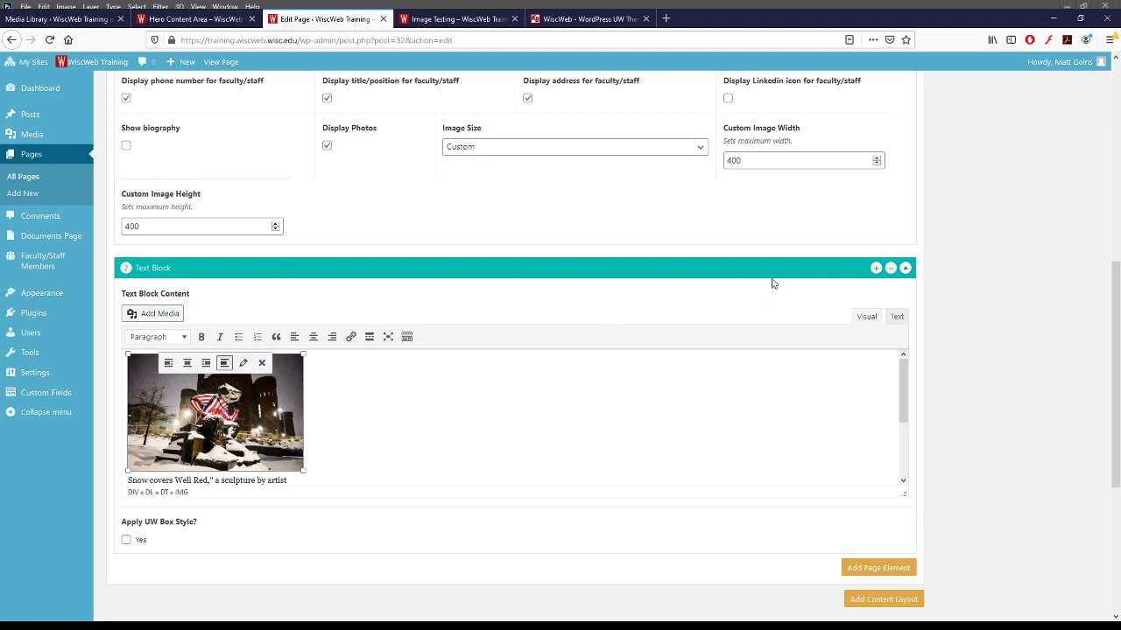
pyautogui.click(907, 272)
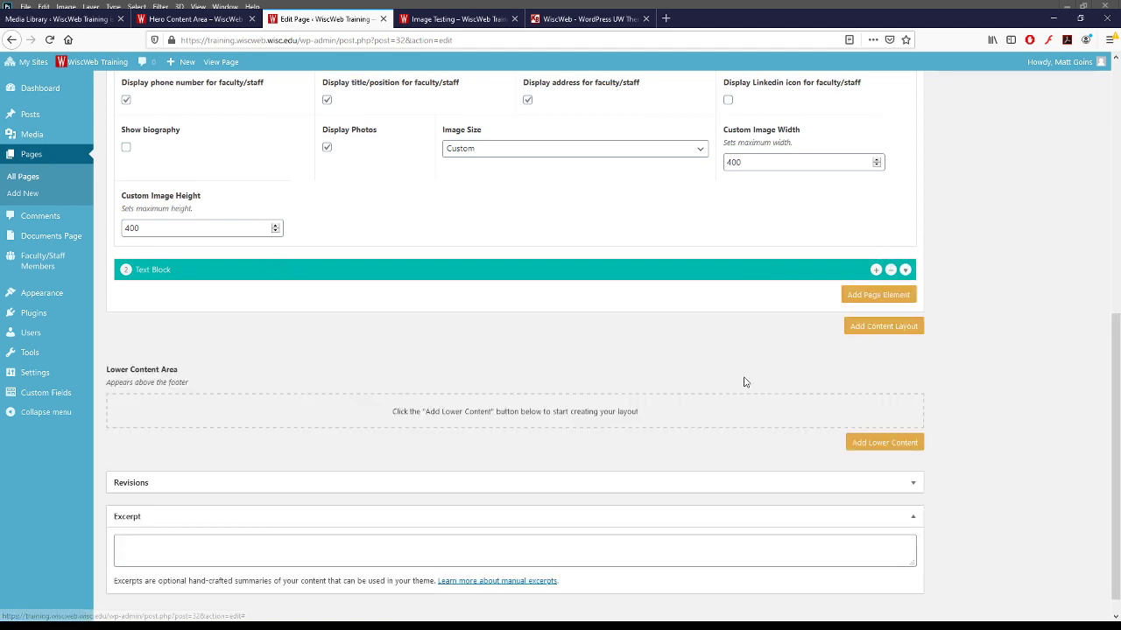
pyautogui.scroll(3, 955, 294)
pyautogui.scroll(3, 955, 295)
pyautogui.scroll(-3, 625, 417)
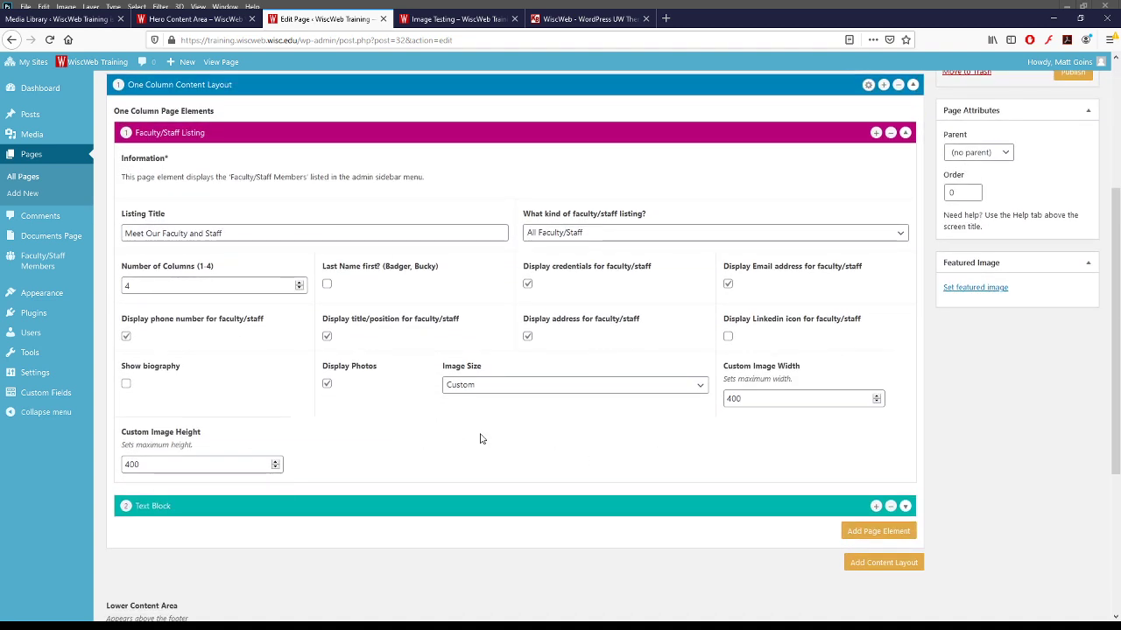
# - Collapse the faculty listing, add Alternating Content Boxes headlined 'Alternate Content', and add its first box
pyautogui.click(906, 132)
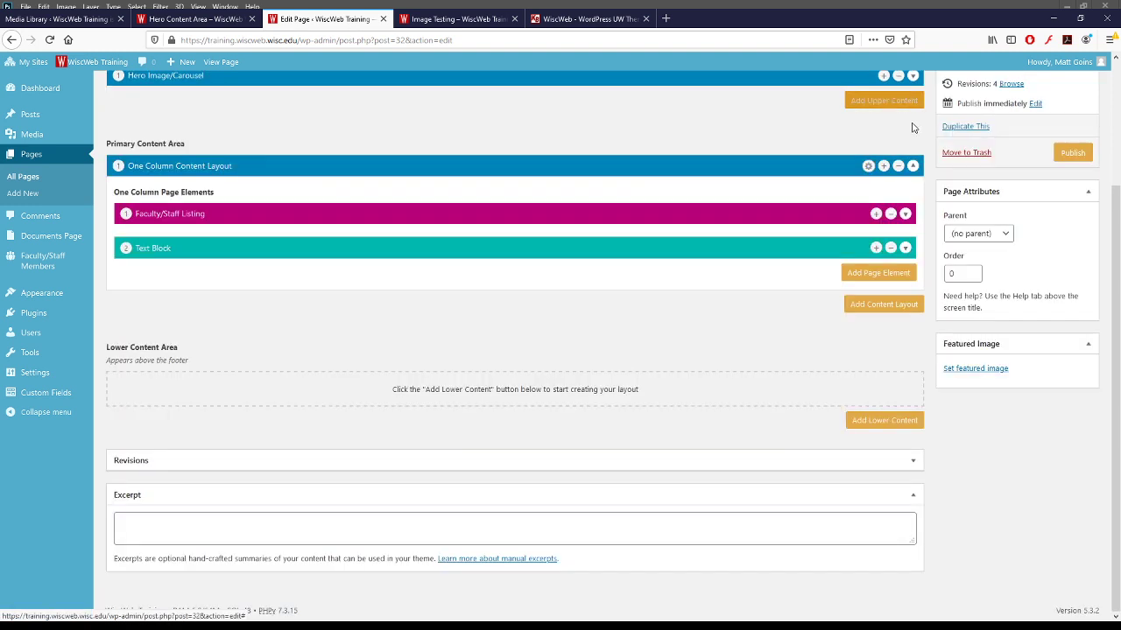
pyautogui.click(885, 275)
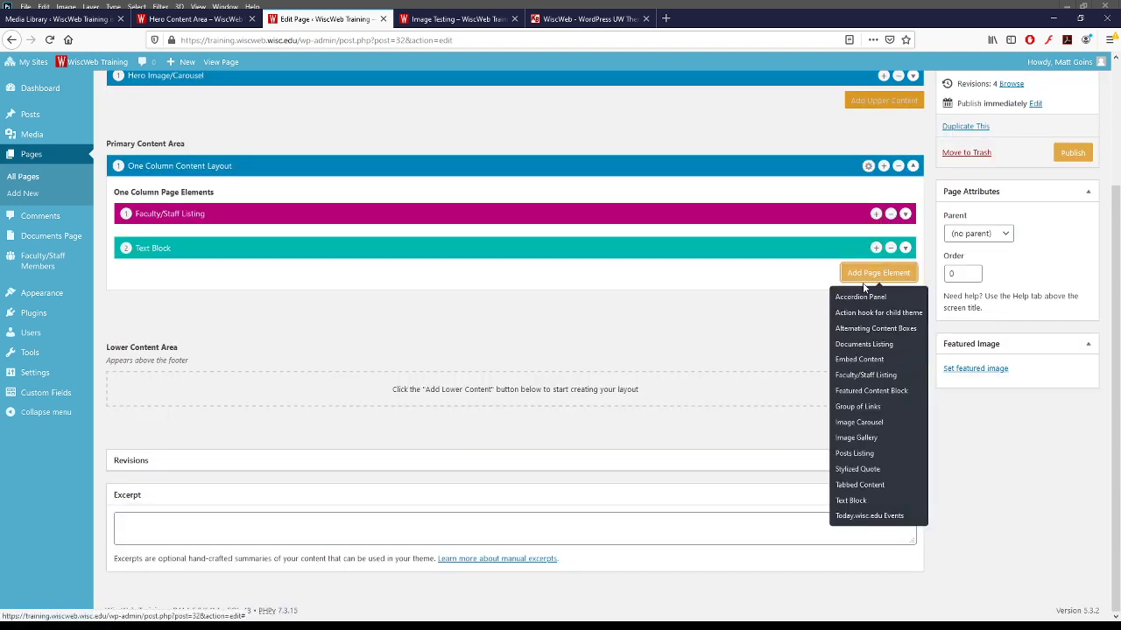
pyautogui.click(876, 329)
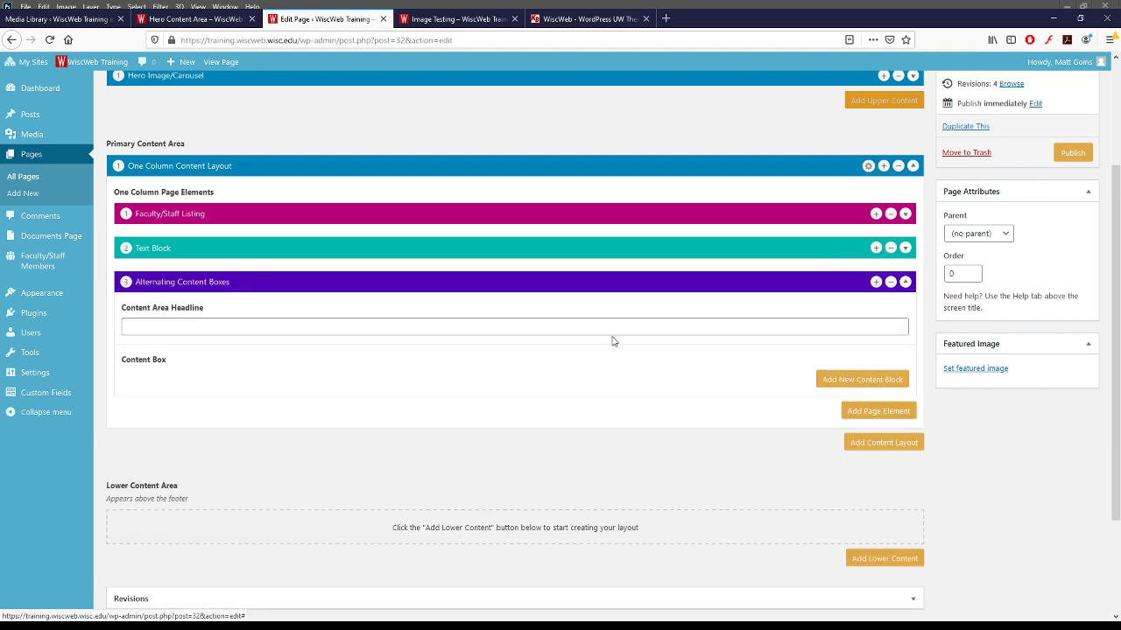
pyautogui.click(740, 334)
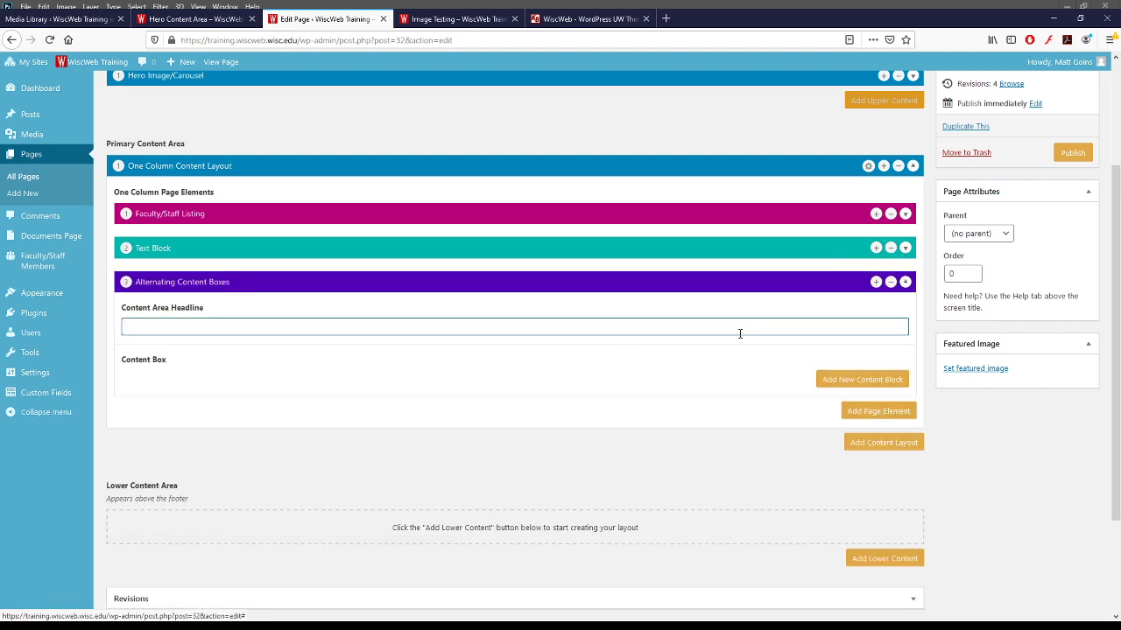
pyautogui.write('Alternate Content!')
pyautogui.click(906, 380)
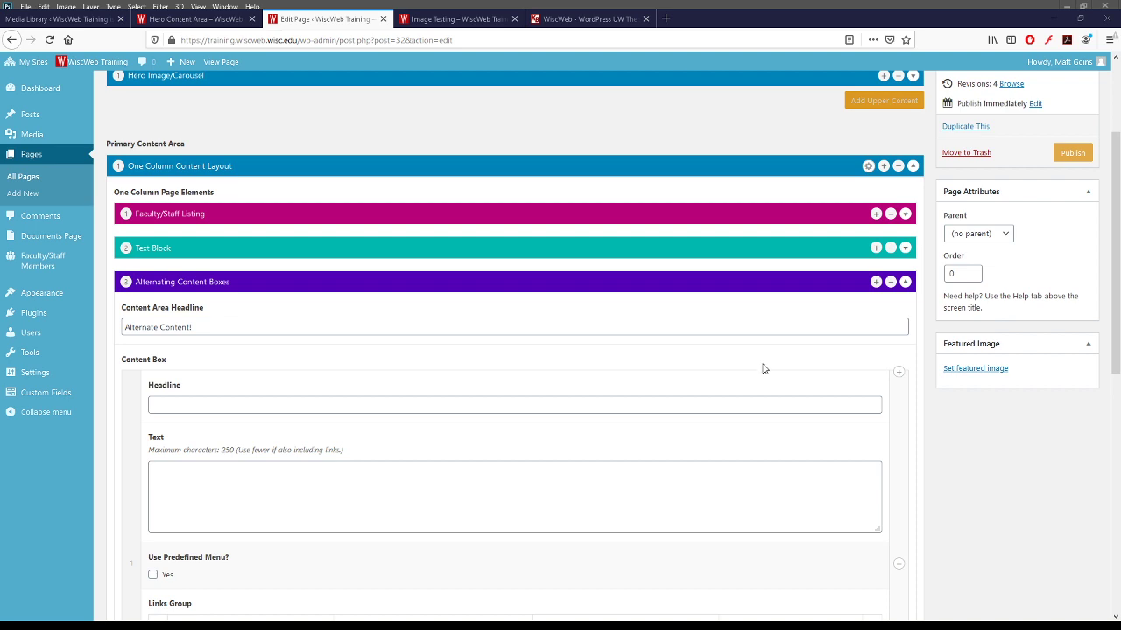
pyautogui.scroll(-5, 960, 445)
pyautogui.scroll(4, 274, 372)
# - Give the first box the headline 'Content One' and body text 'some text'
pyautogui.click(284, 349)
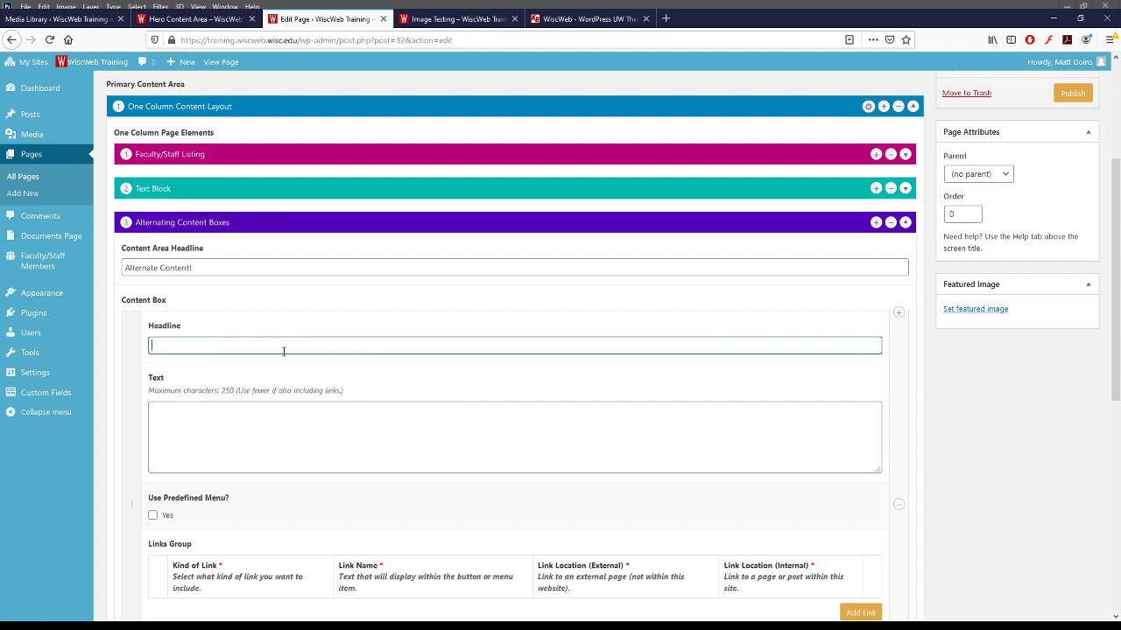
pyautogui.write('Content One!')
pyautogui.click(294, 444)
pyautogui.write('some text')
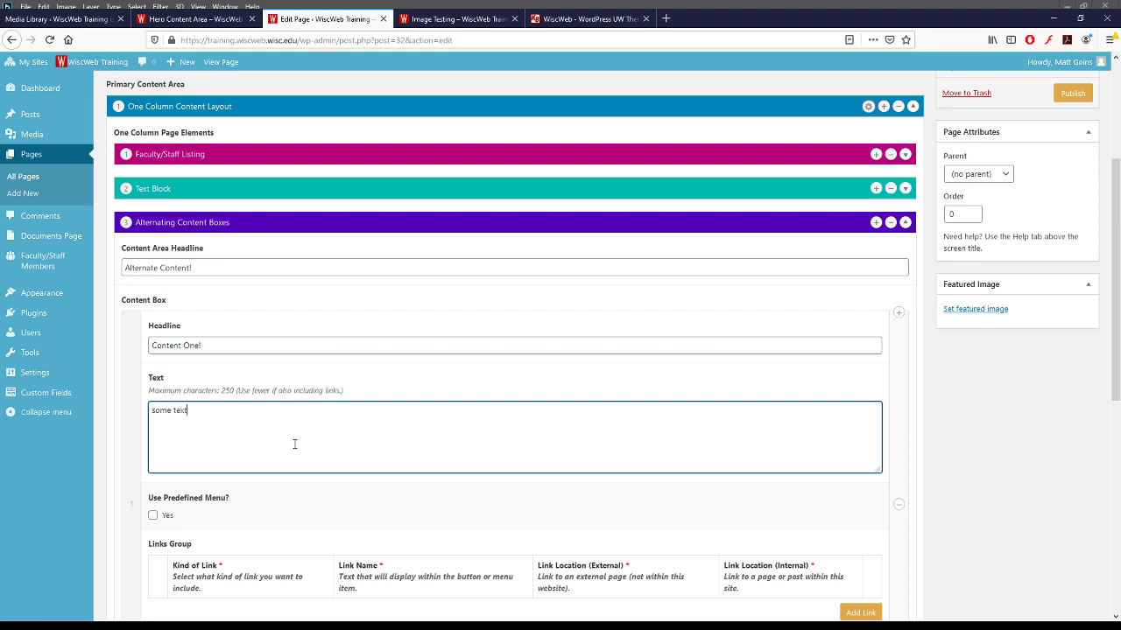
pyautogui.scroll(-3, 357, 447)
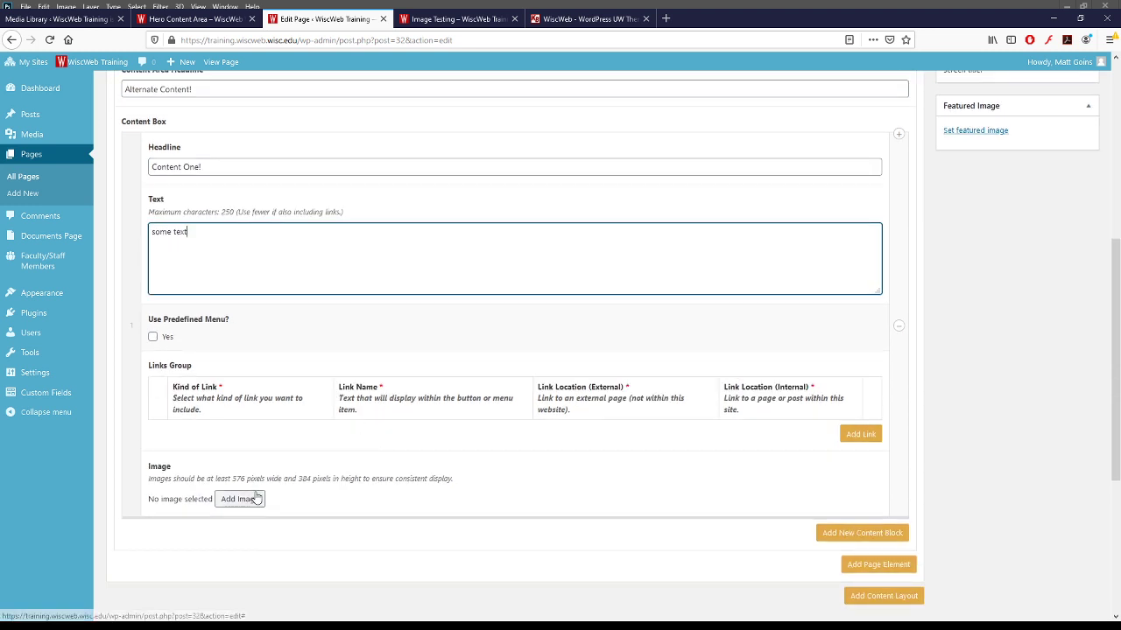
pyautogui.click(849, 436)
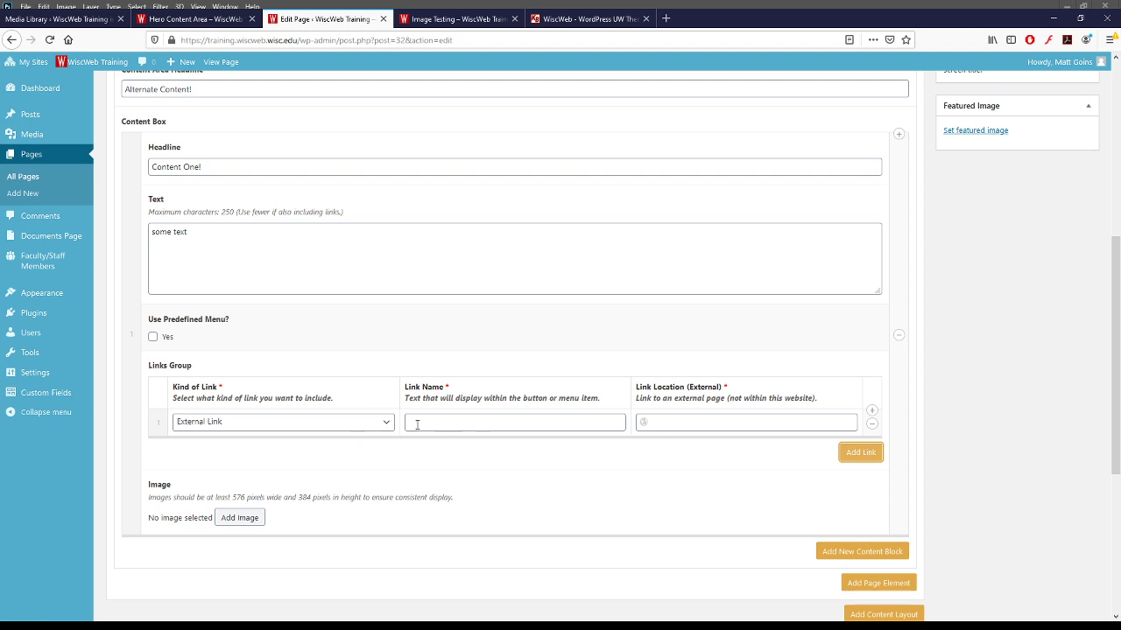
pyautogui.click(484, 422)
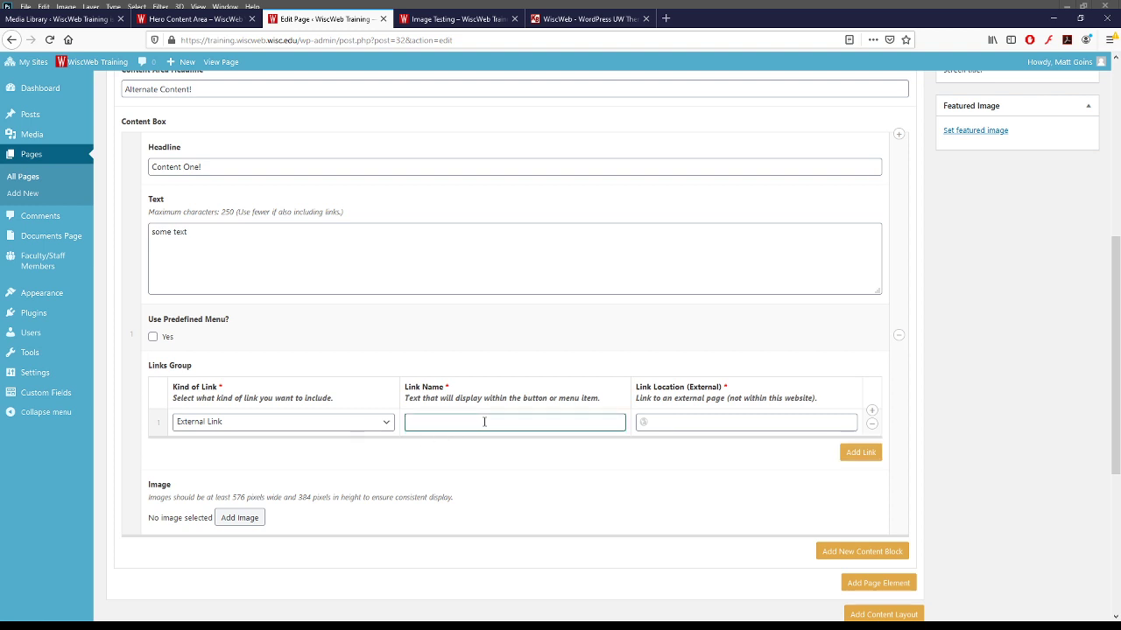
pyautogui.write('UW-Madison')
pyautogui.click(686, 427)
pyautogui.write('https://')
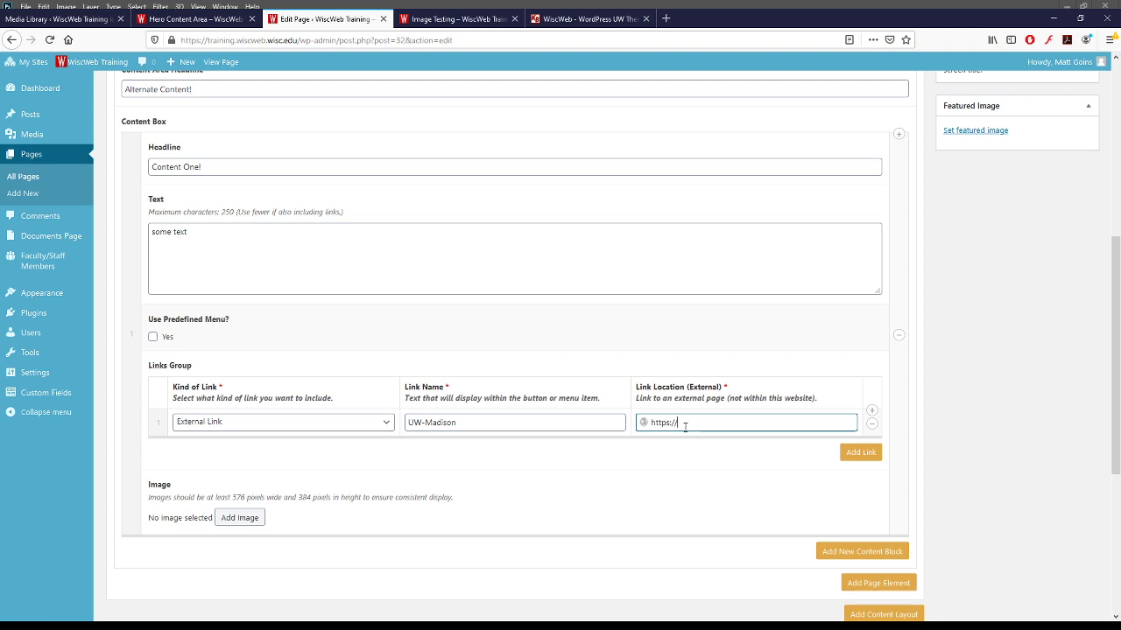
pyautogui.hotkey('alt', 'Tab')
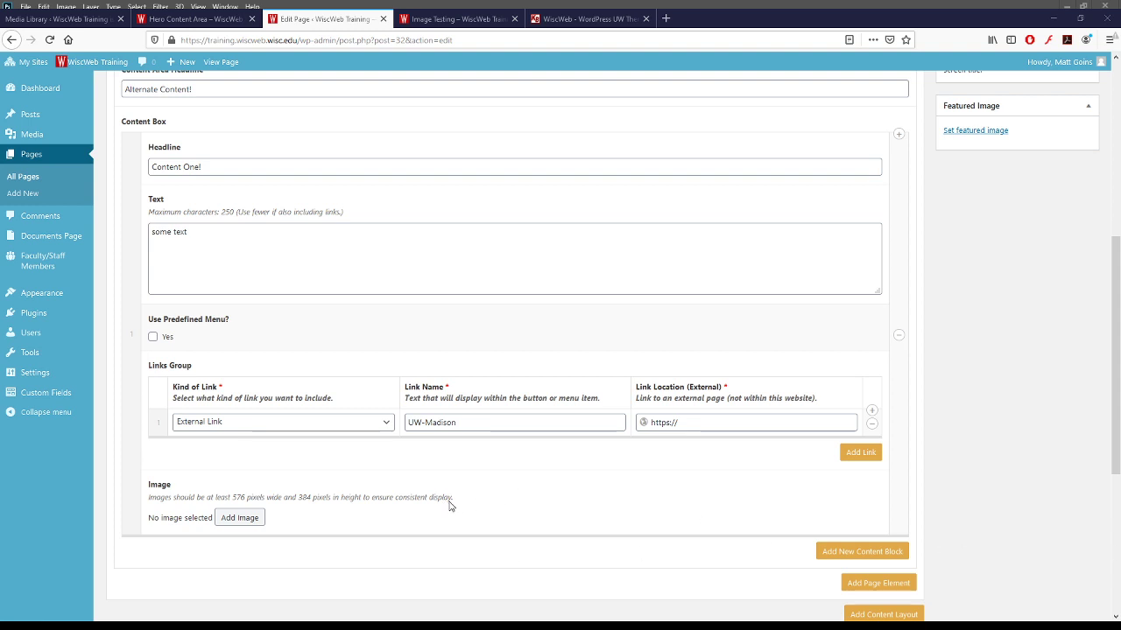
pyautogui.press('Tab')
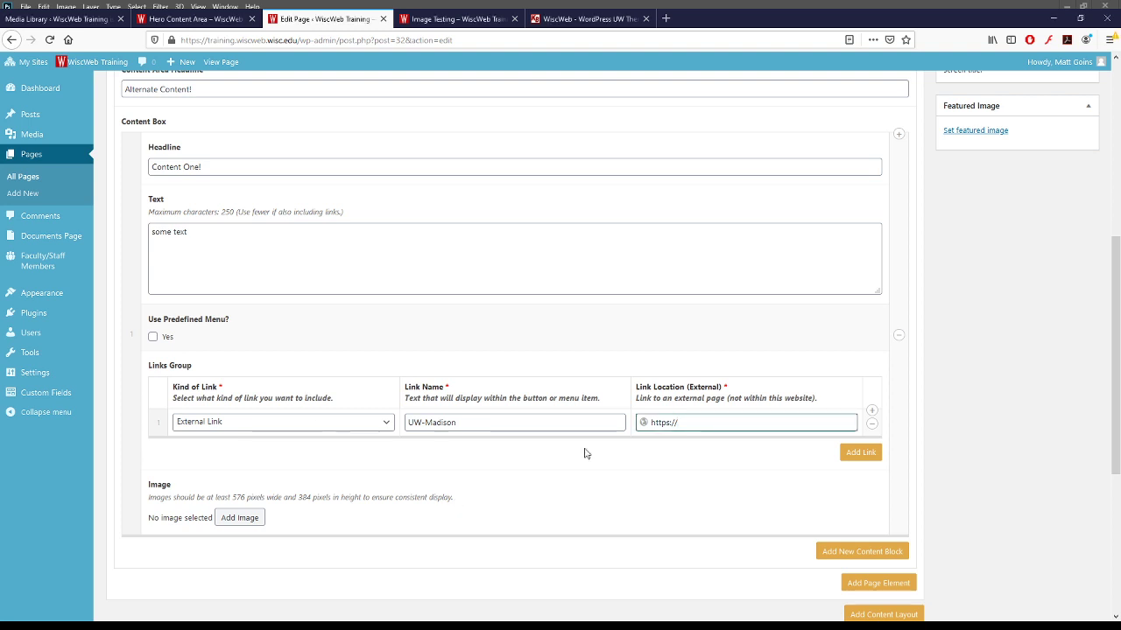
pyautogui.write('www.wisc.edu')
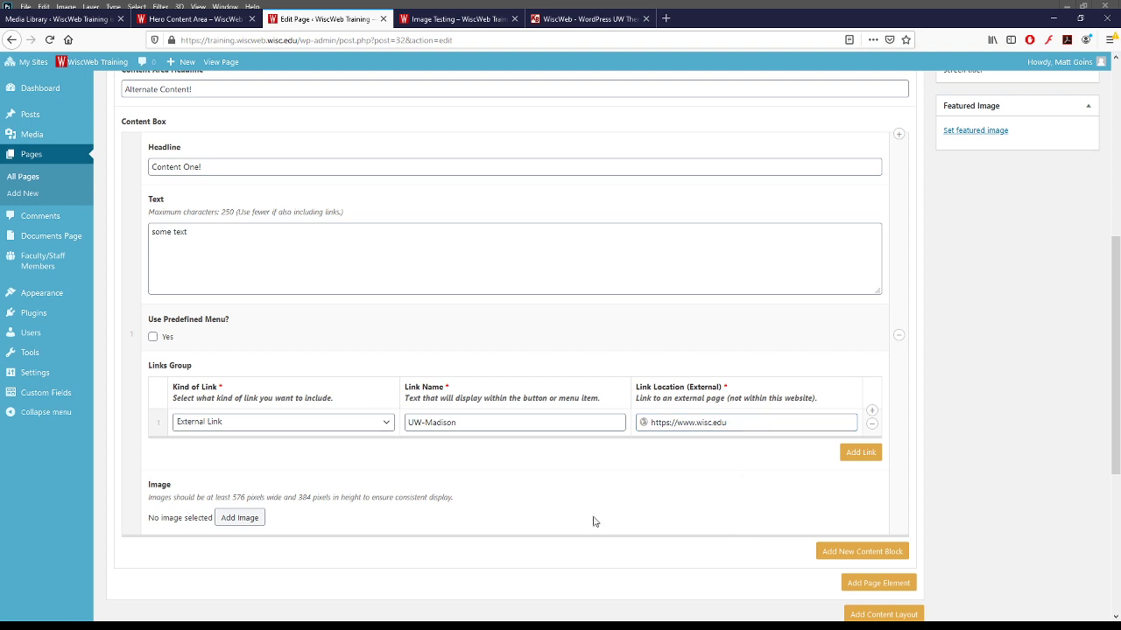
pyautogui.click(249, 522)
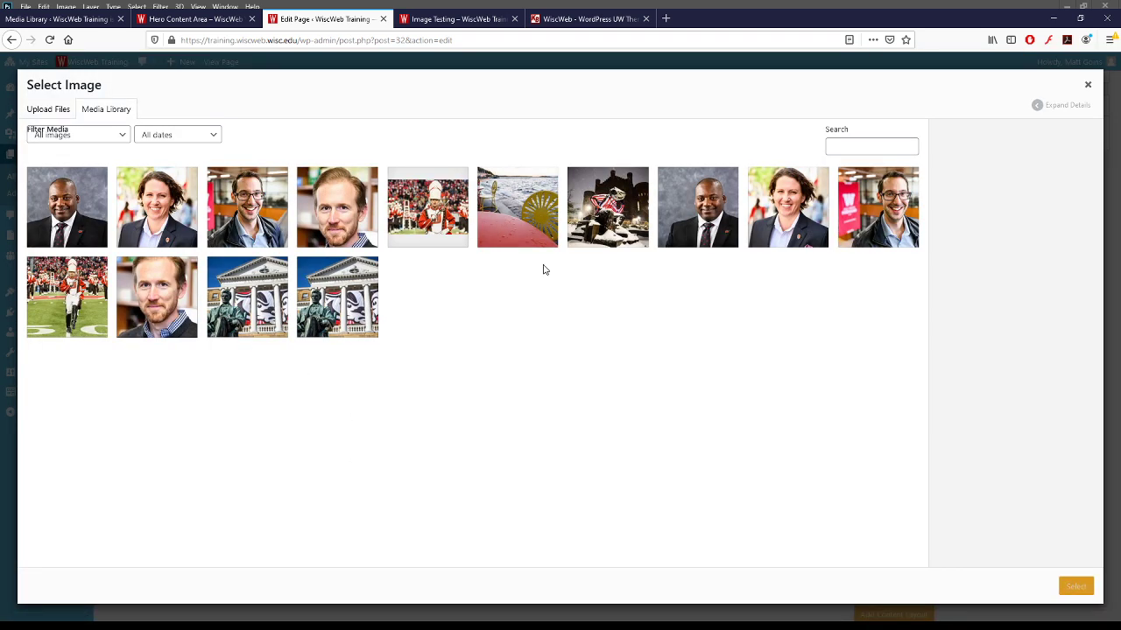
# - Set BascHill_Jeff19_7938.jpg, the Bascom Hill statue photo, as the first box's image
pyautogui.click(235, 304)
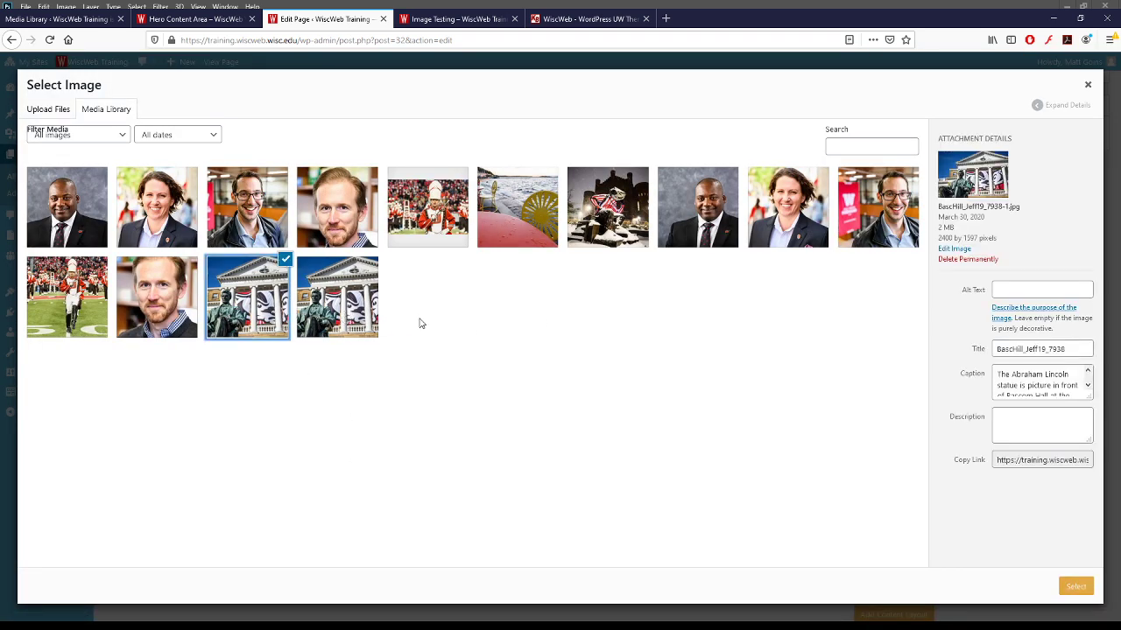
pyautogui.click(332, 305)
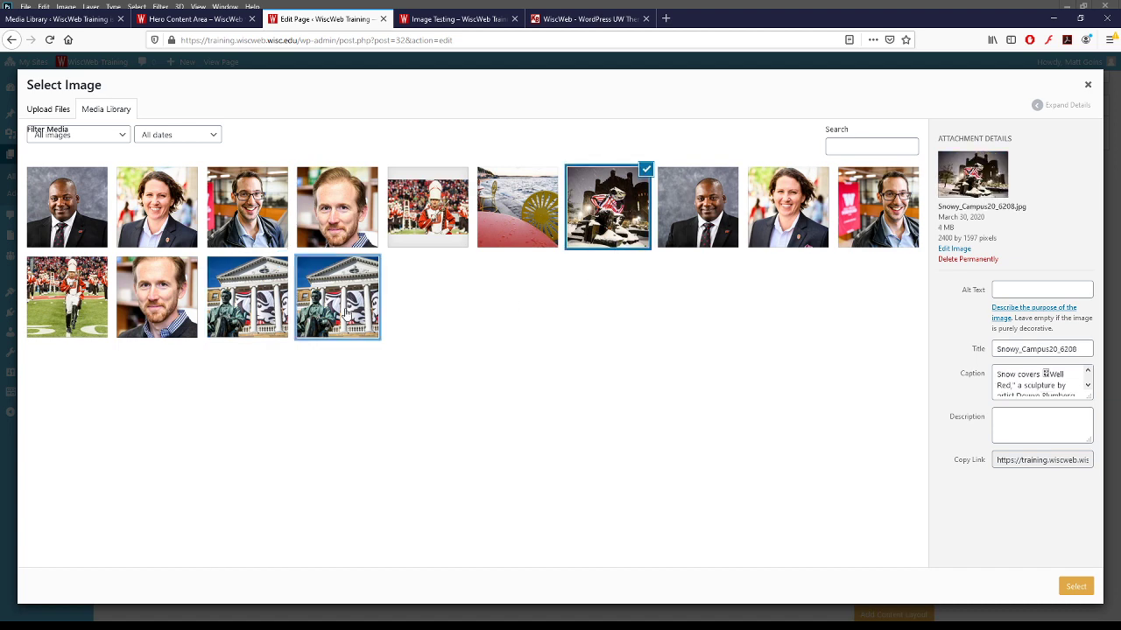
pyautogui.click(1076, 585)
pyautogui.scroll(-1, 363, 470)
pyautogui.moveTo(183, 491)
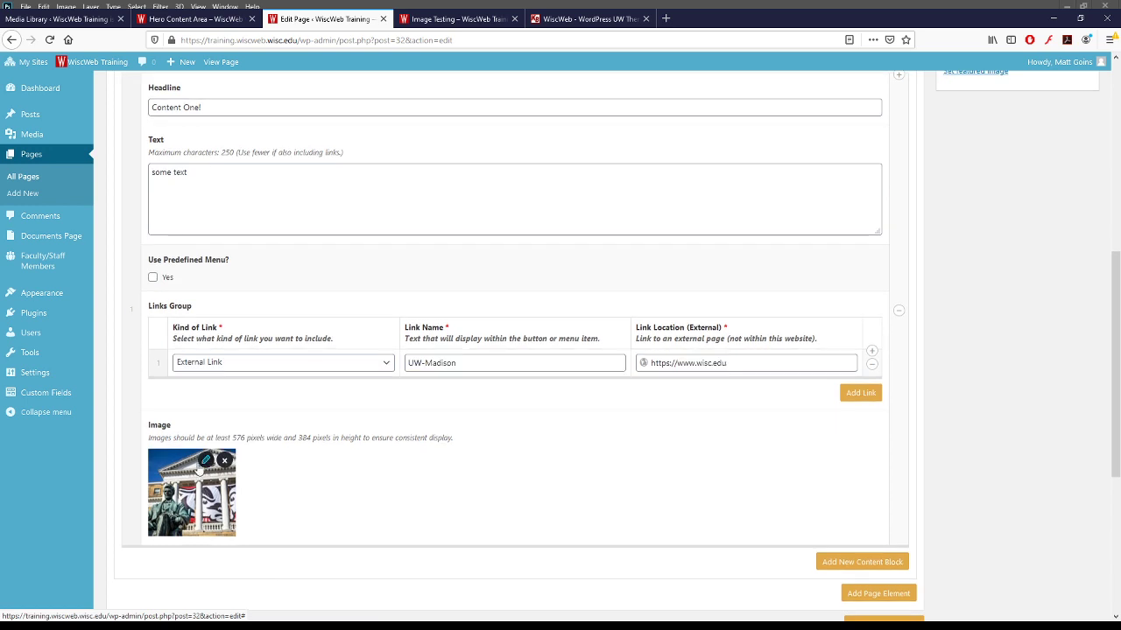
pyautogui.scroll(1, 461, 510)
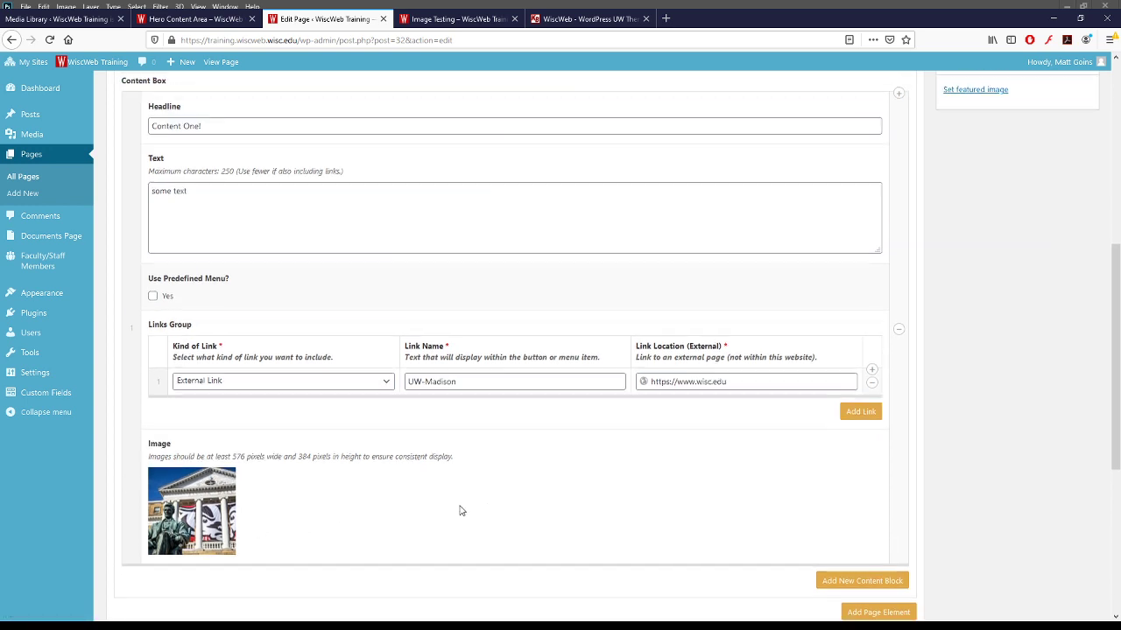
pyautogui.scroll(-3, 853, 443)
# - Add a second content box and put the cursor in its headline
pyautogui.click(869, 452)
pyautogui.scroll(-2, 307, 430)
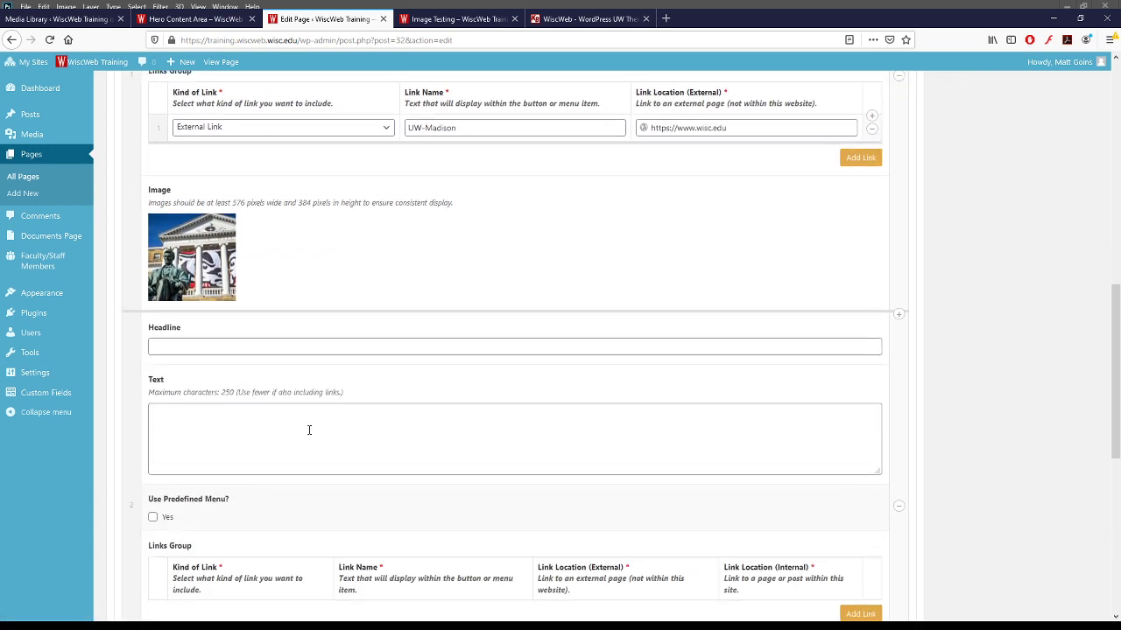
pyautogui.click(276, 347)
# - Give the second box the headline 'Content 2' and body text 'More text'
pyautogui.write('Content 2')
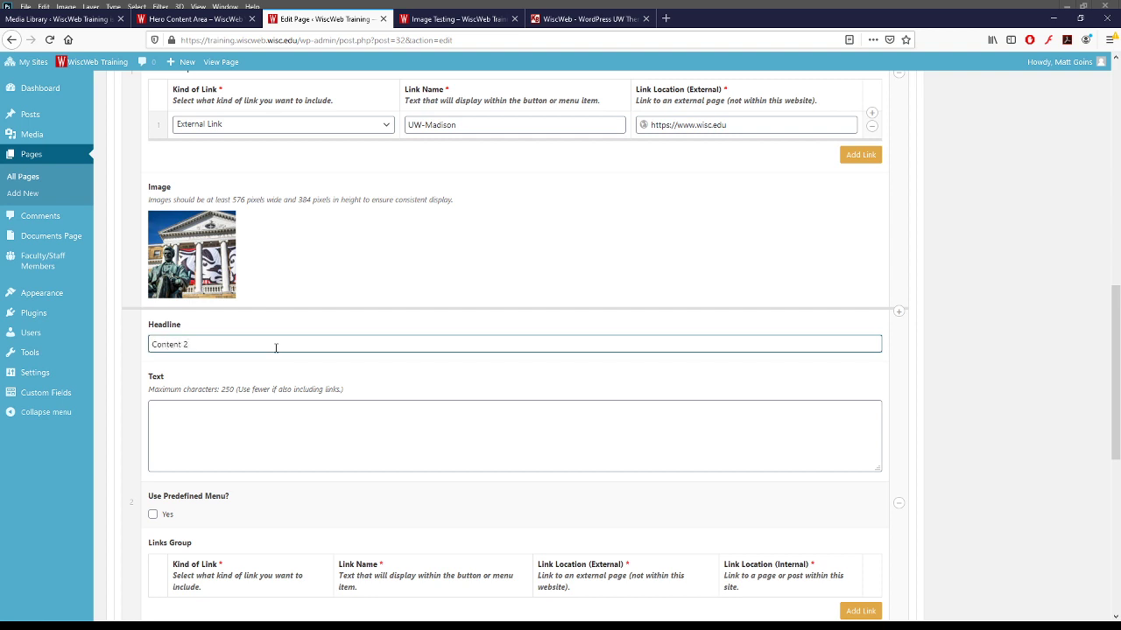
pyautogui.click(294, 429)
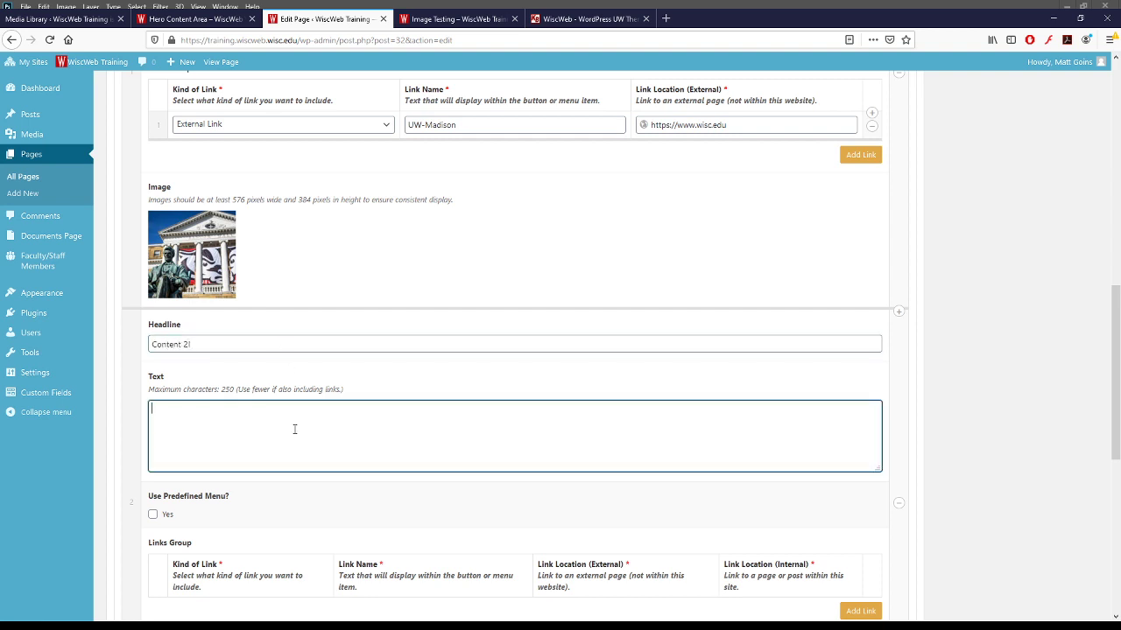
pyautogui.write('More text')
pyautogui.scroll(-3, 294, 430)
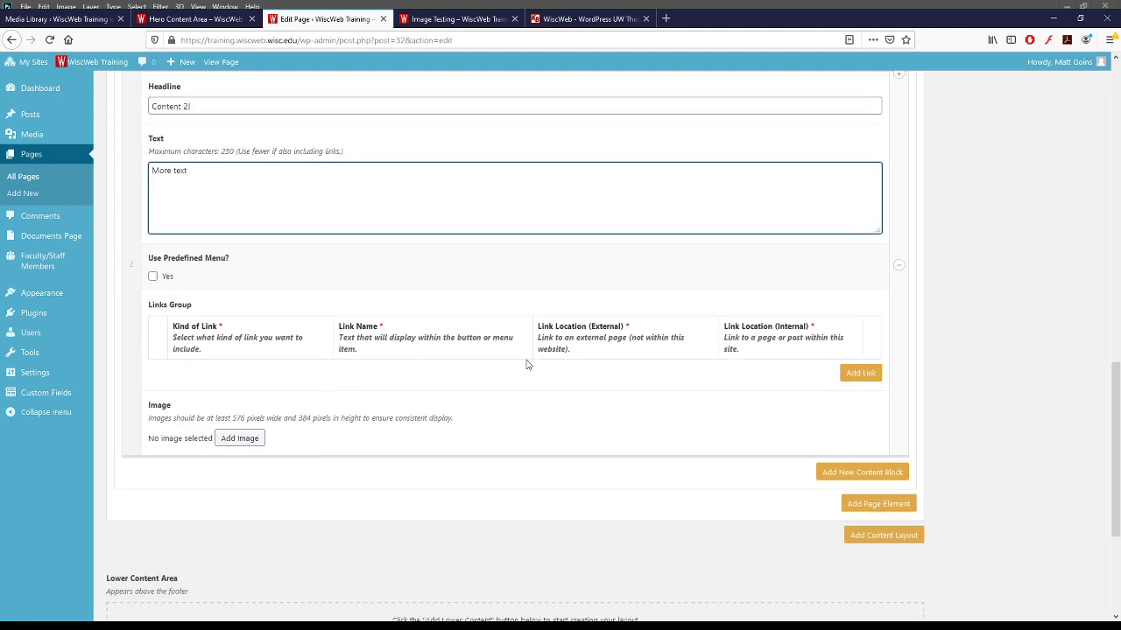
pyautogui.scroll(5, 374, 333)
pyautogui.scroll(-4, 560, 414)
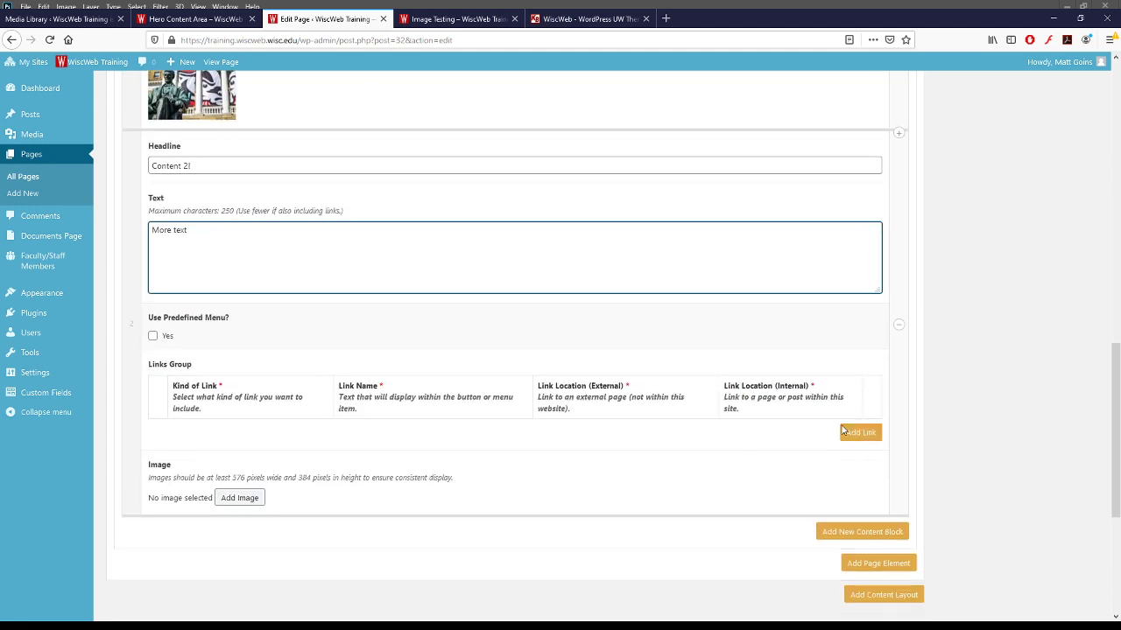
pyautogui.click(486, 420)
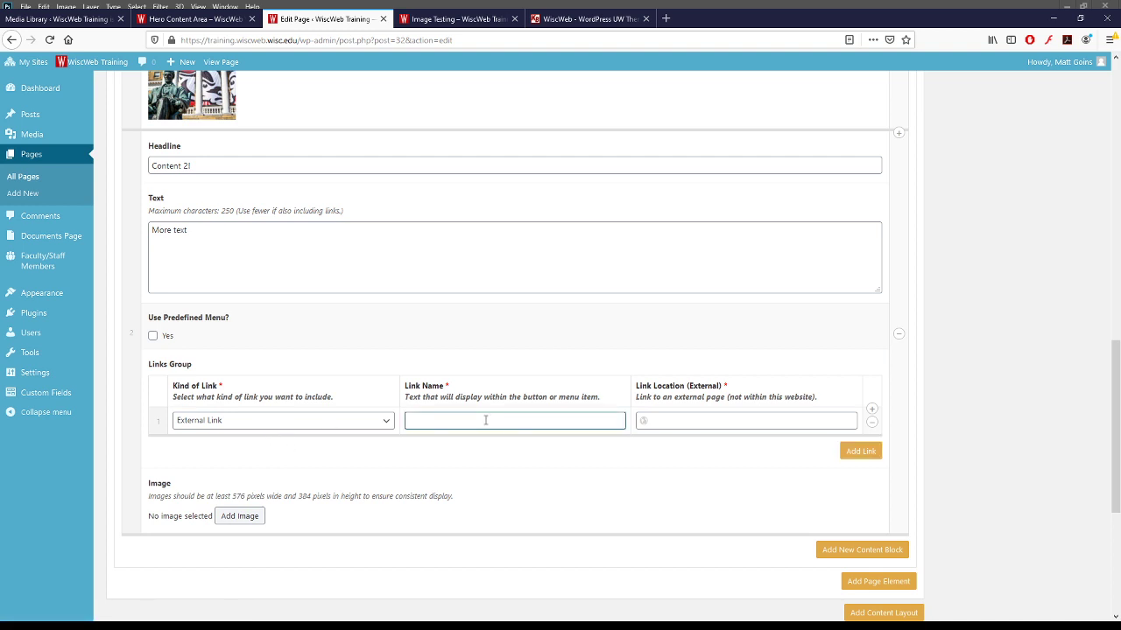
pyautogui.press('Tab')
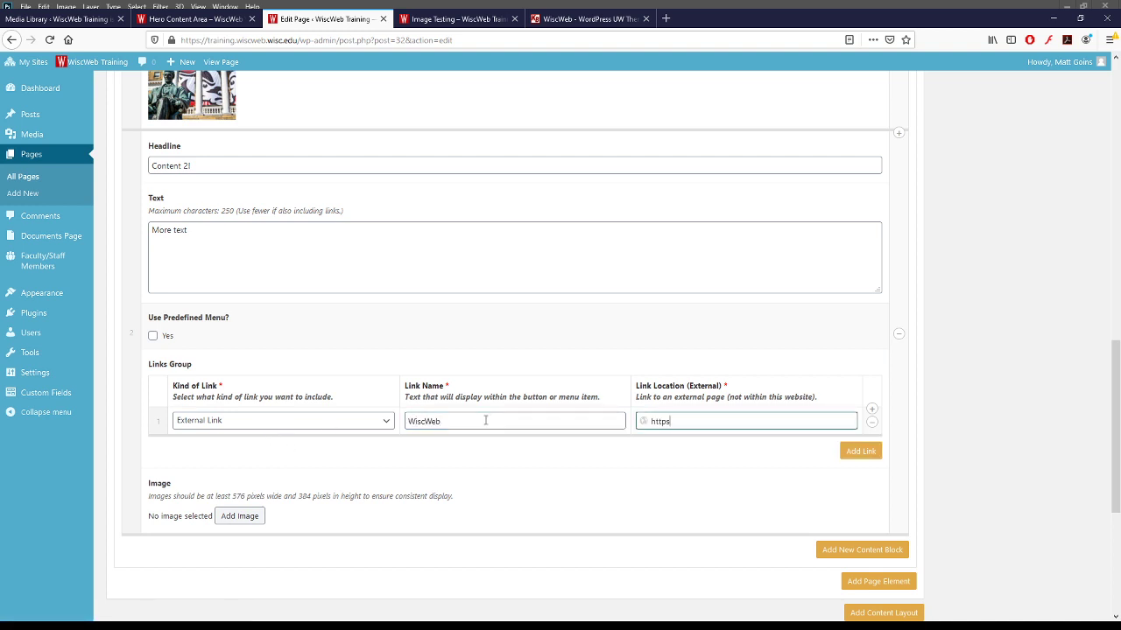
pyautogui.write('https://wiscweb.wisc.edu')
pyautogui.click(237, 514)
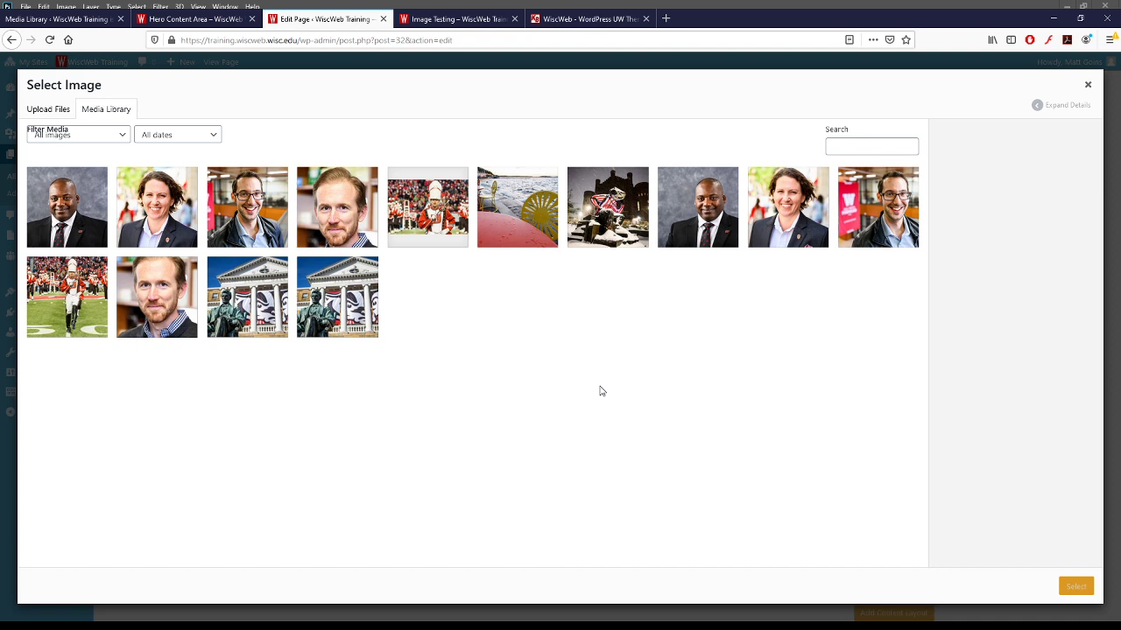
# - Set the sunburst Terrace chairs lakeside photo as the second box's image
pyautogui.click(519, 212)
pyautogui.click(1076, 586)
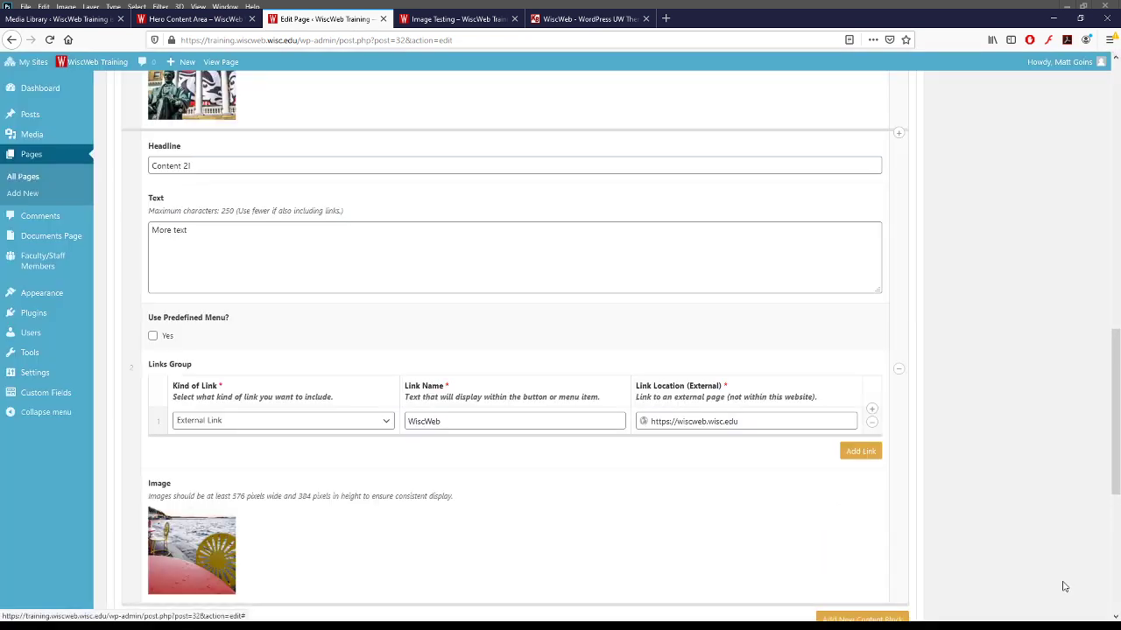
pyautogui.scroll(-2, 810, 497)
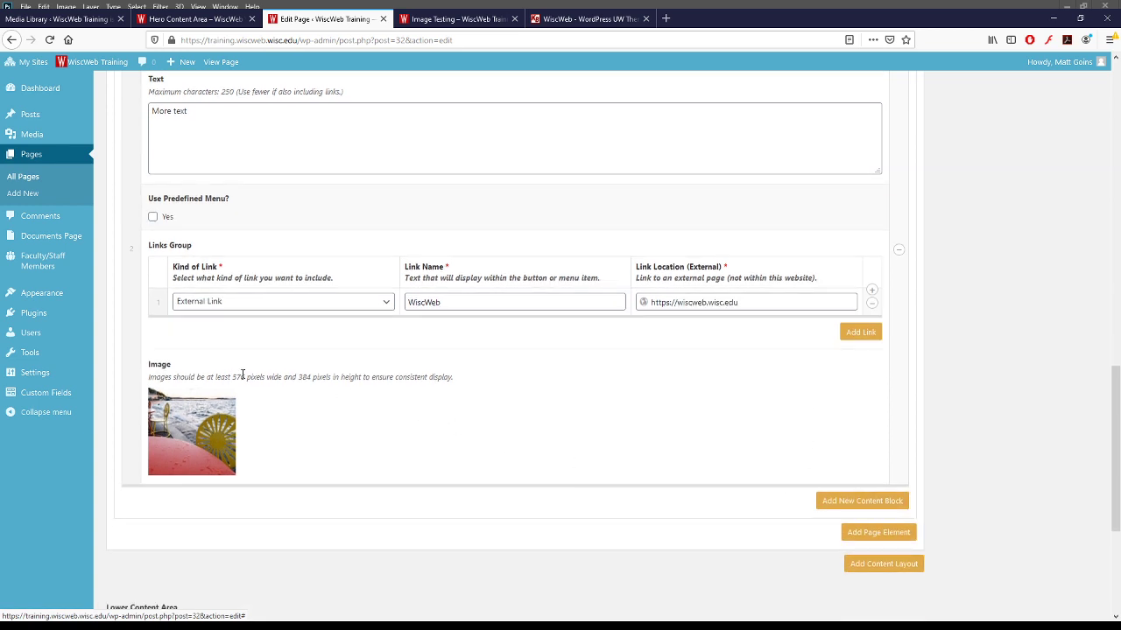
# - Highlight the 576 × 384 minimum image dimensions in the image hint text
pyautogui.moveTo(233, 377); pyautogui.dragTo(325, 382)
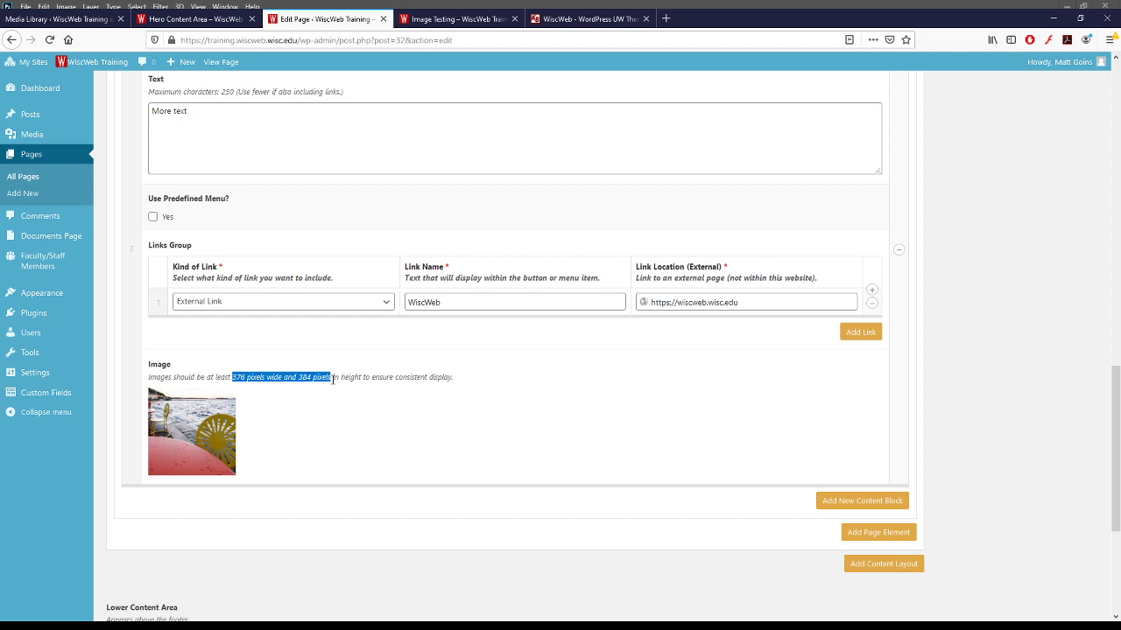
pyautogui.click(385, 379)
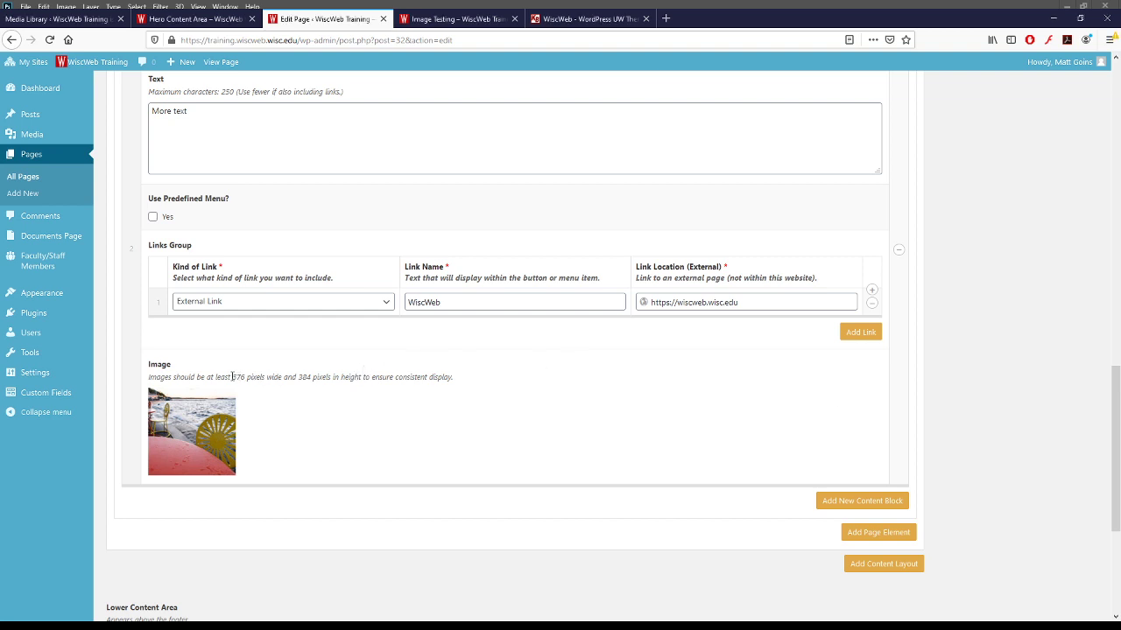
pyautogui.moveTo(233, 377); pyautogui.dragTo(312, 377)
pyautogui.doubleClick(237, 377)
pyautogui.click(237, 377)
pyautogui.tripleClick(237, 377)
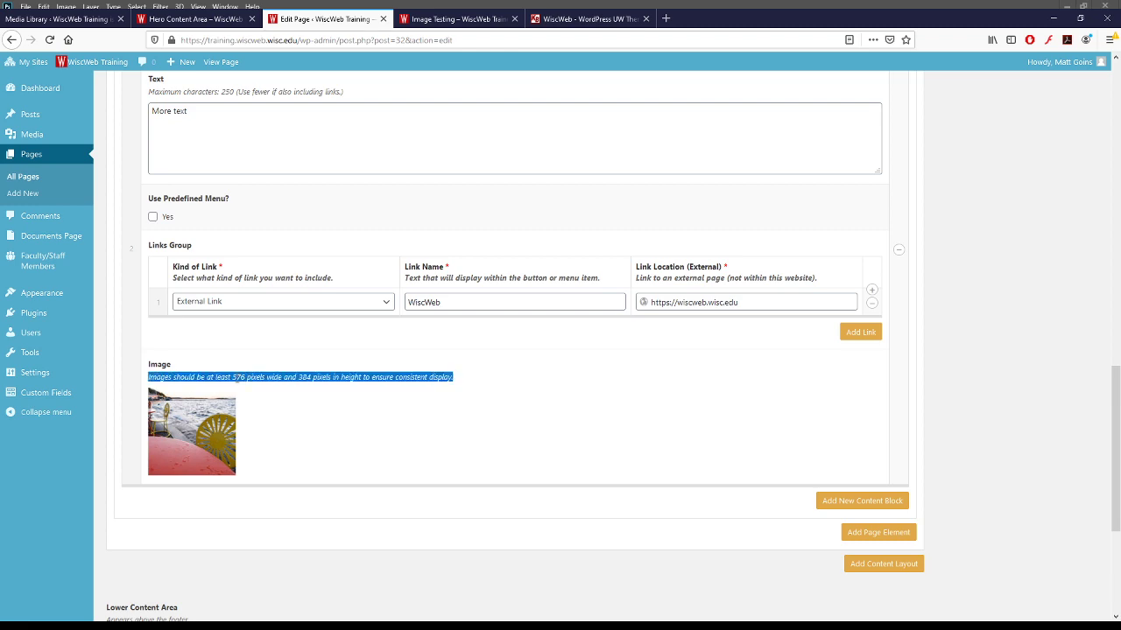
pyautogui.doubleClick(238, 377)
pyautogui.click(299, 377)
pyautogui.doubleClick(299, 378)
pyautogui.scroll(15, 763, 450)
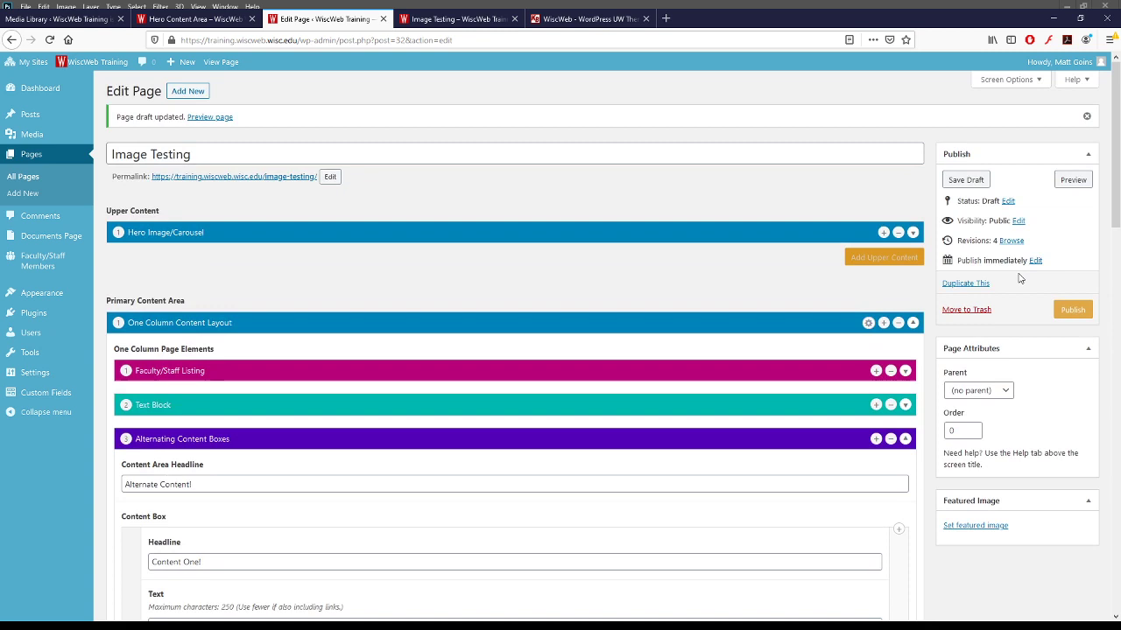
# - Save the Image Testing draft, scroll through its preview of both photo boxes, then resume editing
pyautogui.click(979, 181)
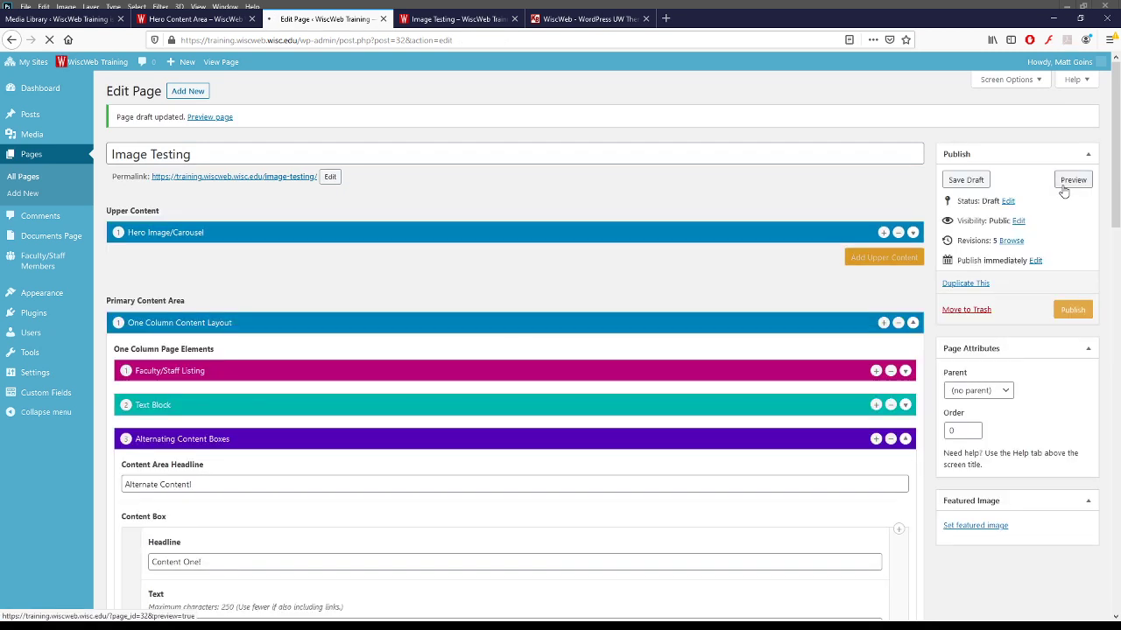
pyautogui.click(1072, 181)
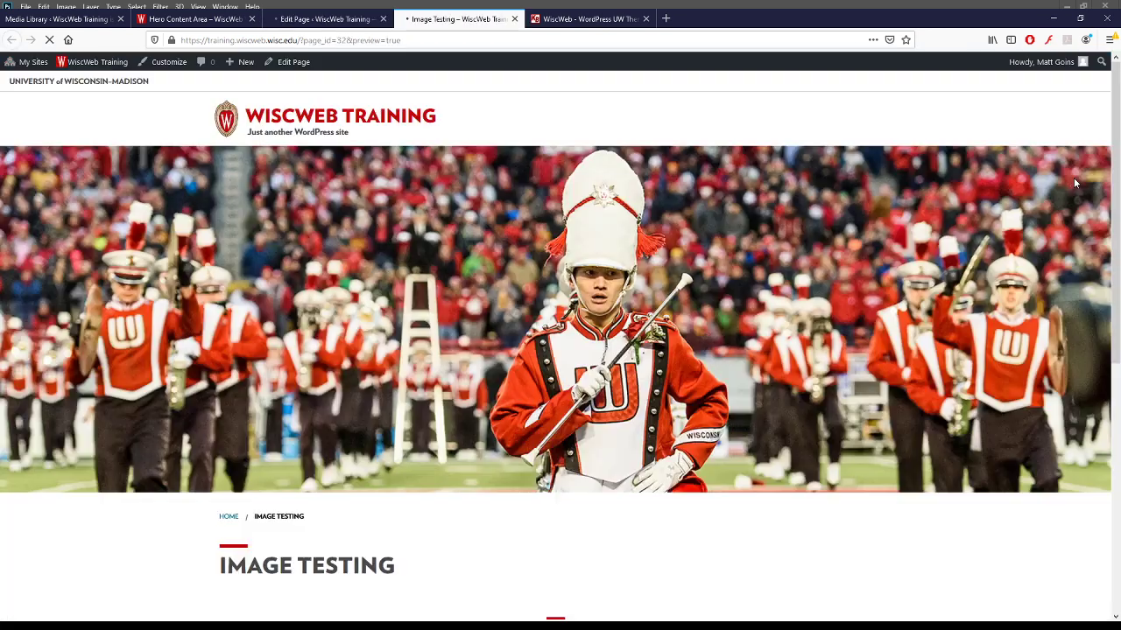
pyautogui.scroll(-8, 233, 233)
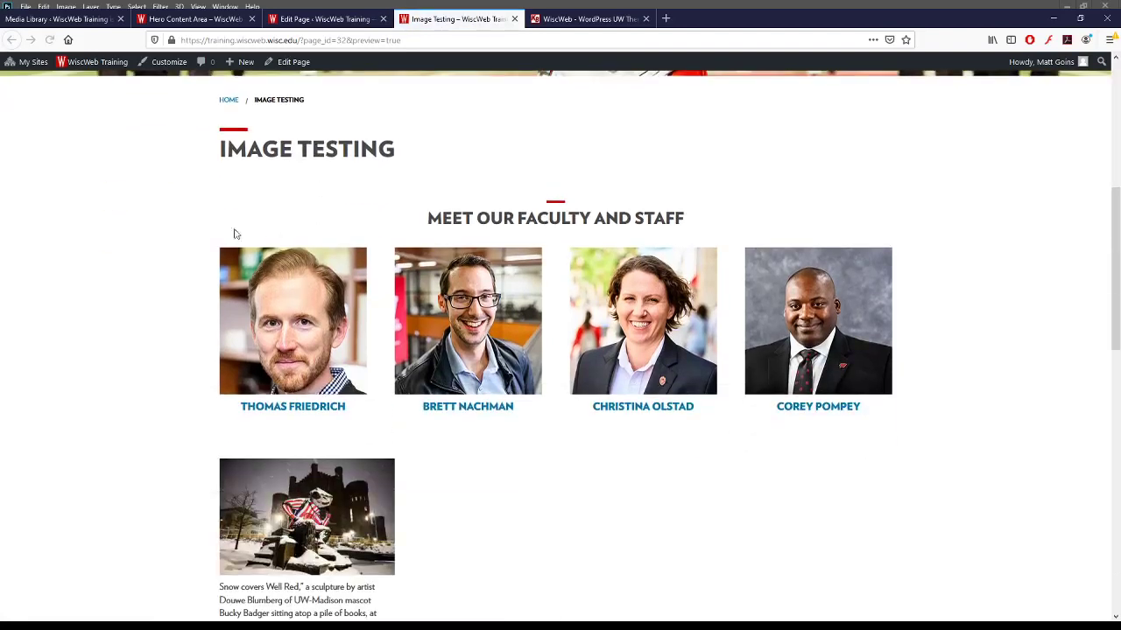
pyautogui.scroll(3, 199, 235)
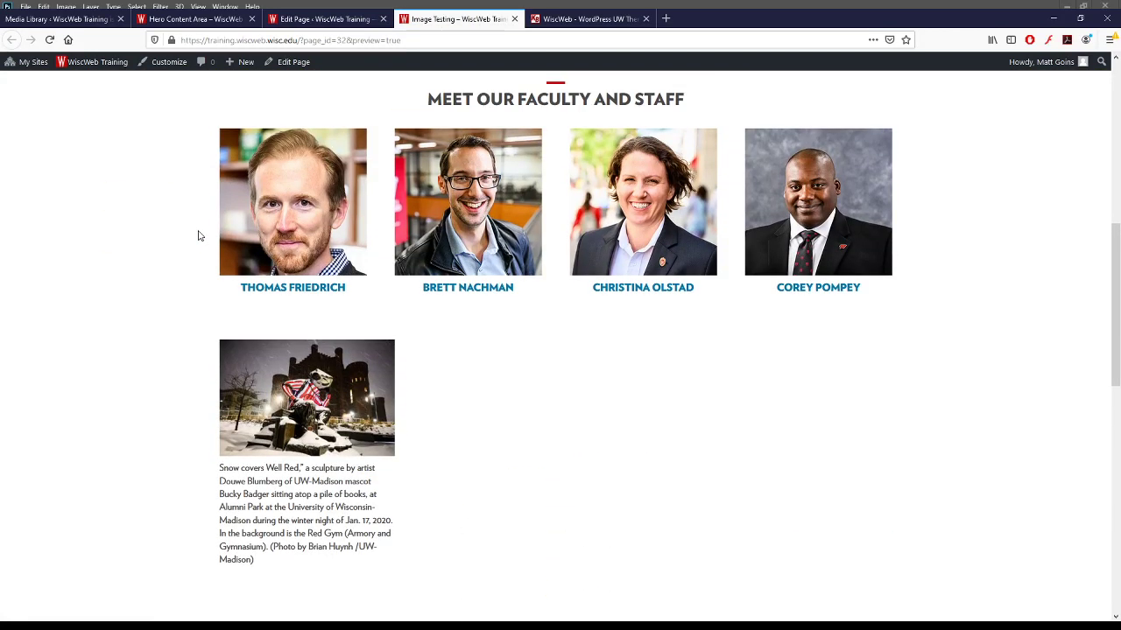
pyautogui.scroll(-2, 200, 235)
pyautogui.scroll(-5, 179, 240)
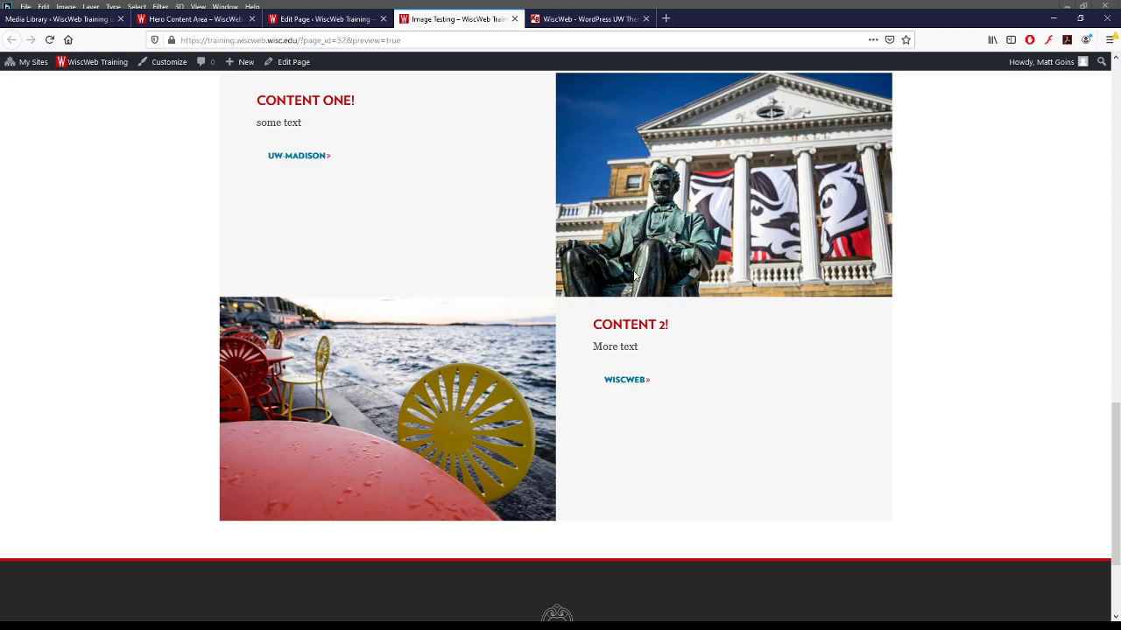
pyautogui.scroll(5, 634, 275)
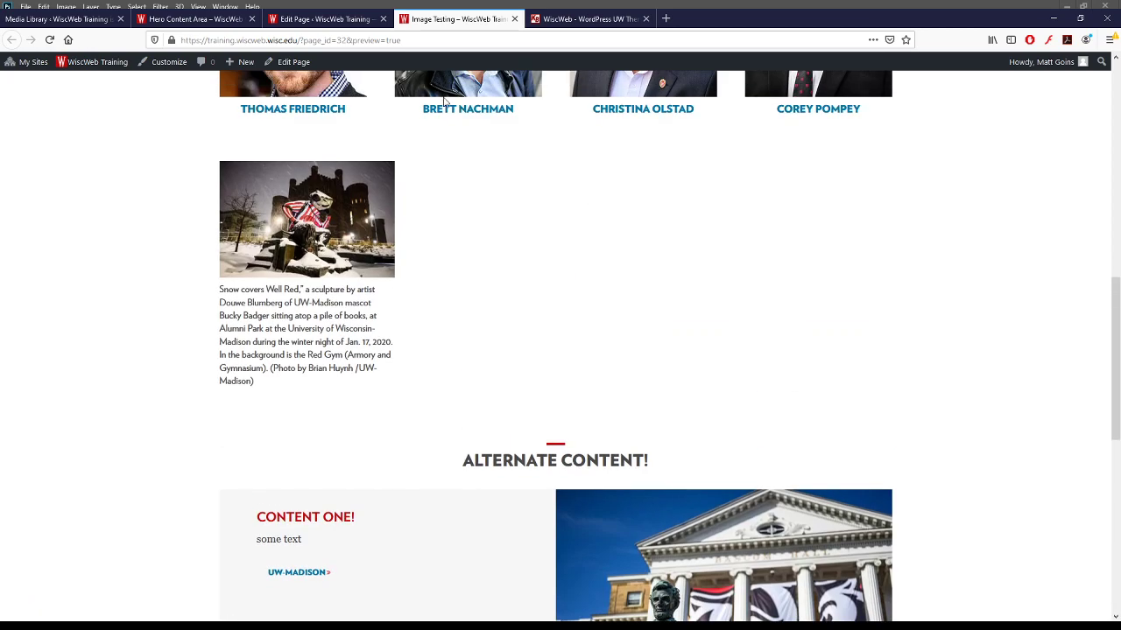
pyautogui.click(326, 23)
pyautogui.scroll(-4, 432, 521)
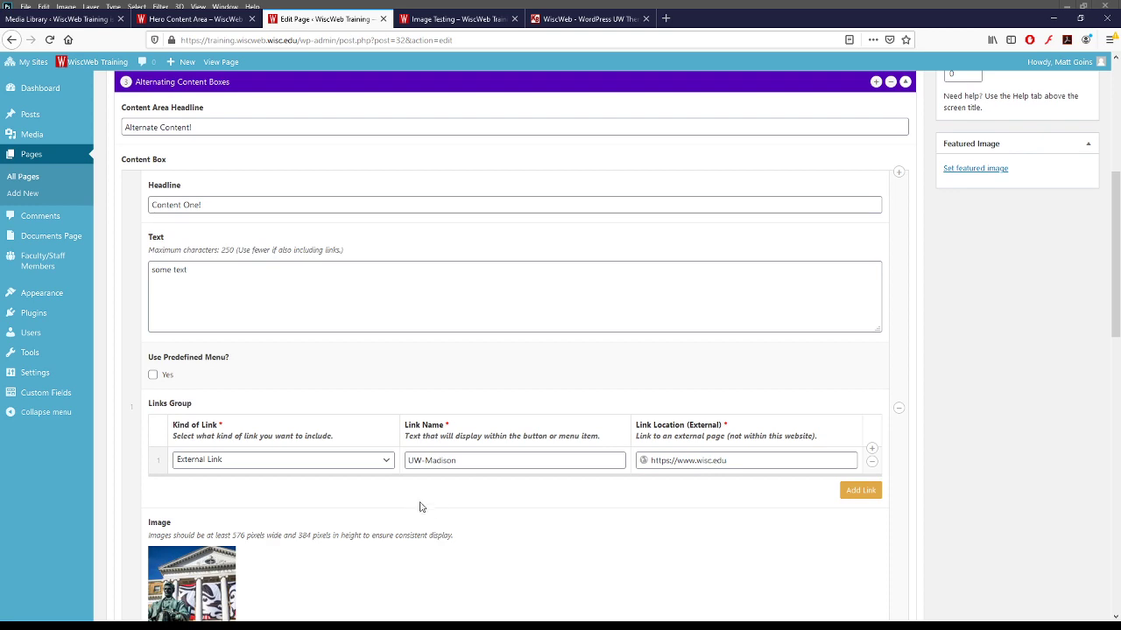
# - Add a third alternating content box headed 'Content 3!' with placeholder text 'jksdfjklsdfjklasdfjkl d'
pyautogui.scroll(-3, 434, 519)
pyautogui.scroll(-5, 449, 525)
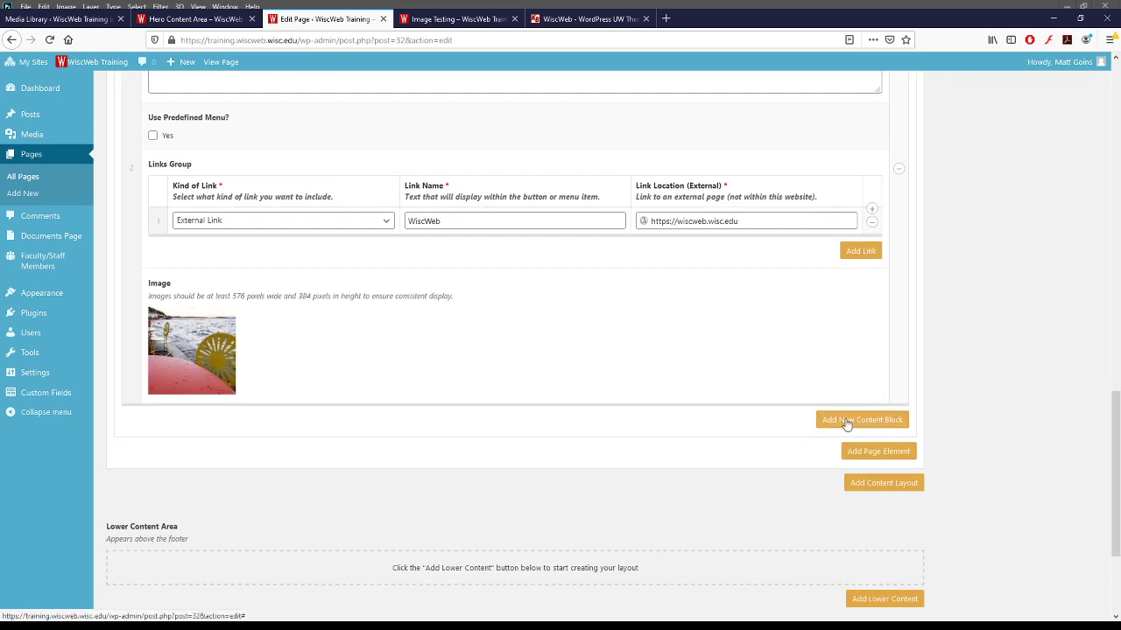
pyautogui.click(847, 420)
pyautogui.click(259, 440)
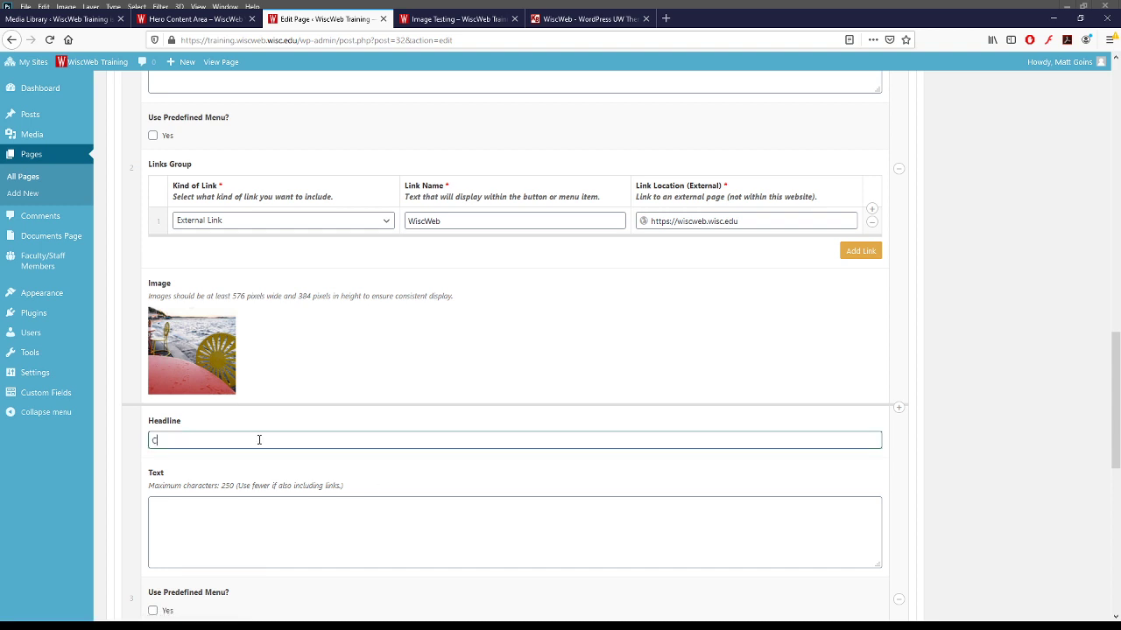
pyautogui.click(287, 546)
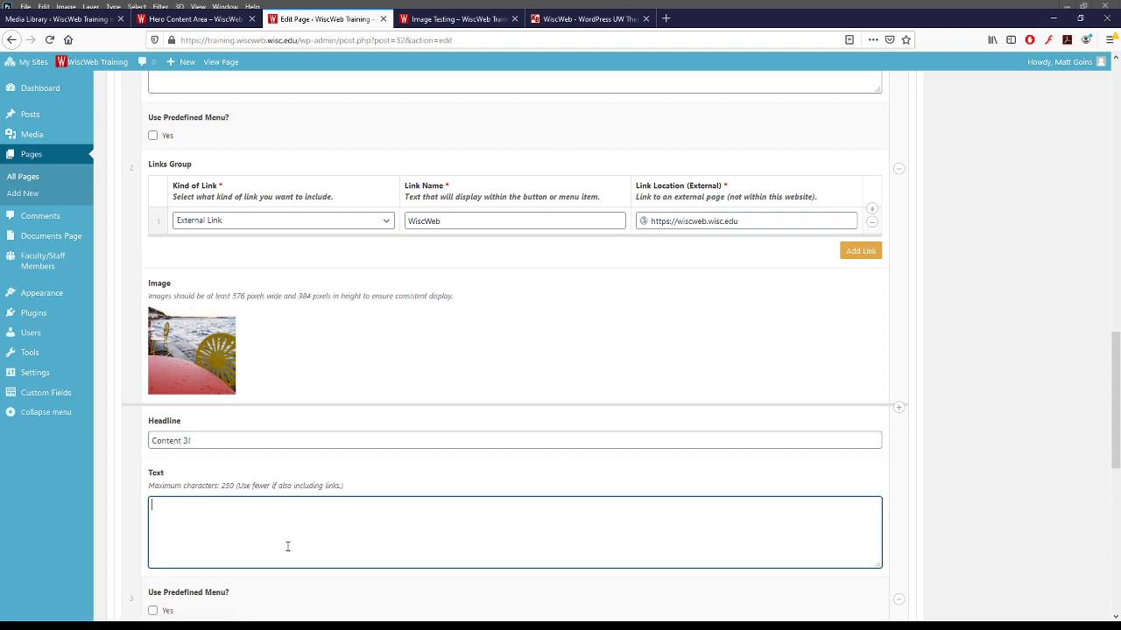
pyautogui.write('jksdfjklsdfjklasdfjkl d')
pyautogui.scroll(-5, 287, 547)
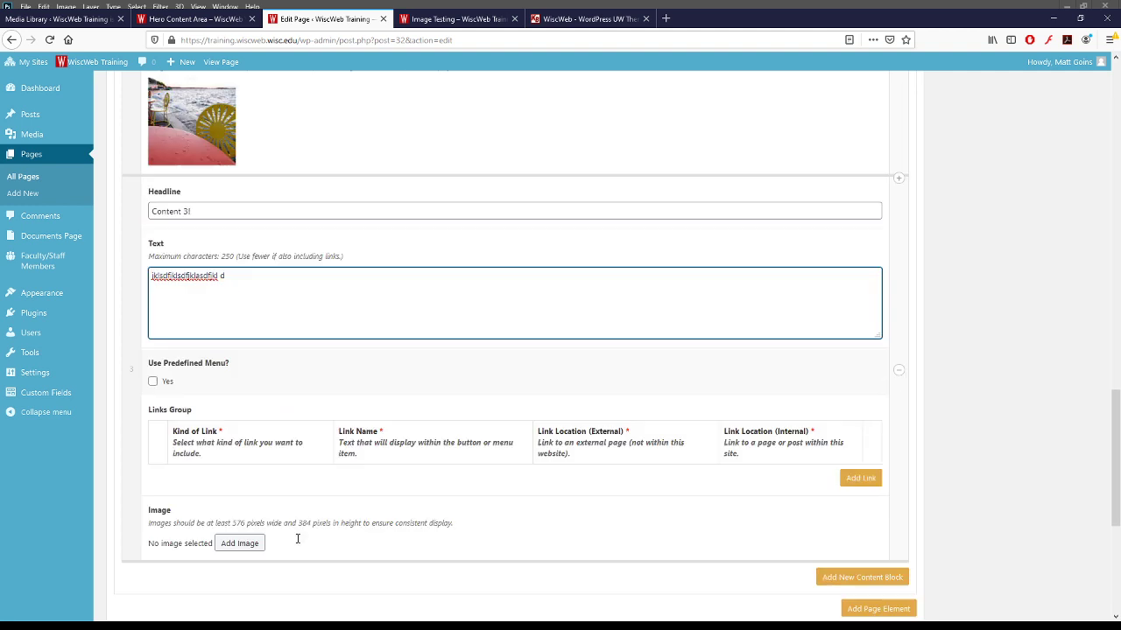
# - Browse the Media Library photos and pick the woman's faculty headshot for the new box
pyautogui.click(238, 357)
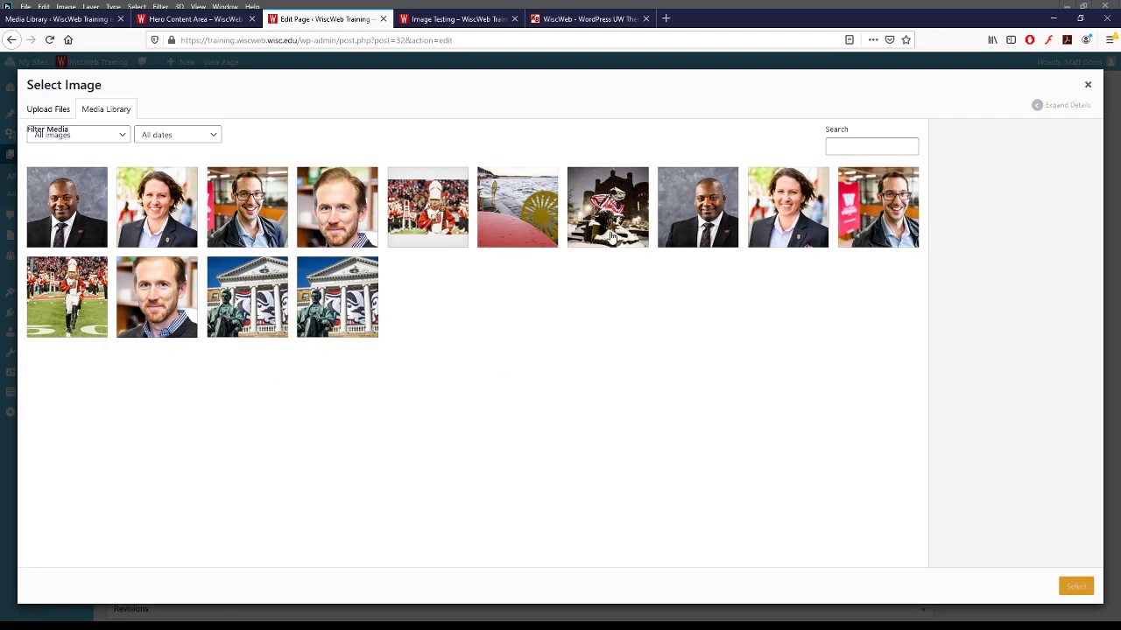
pyautogui.click(69, 303)
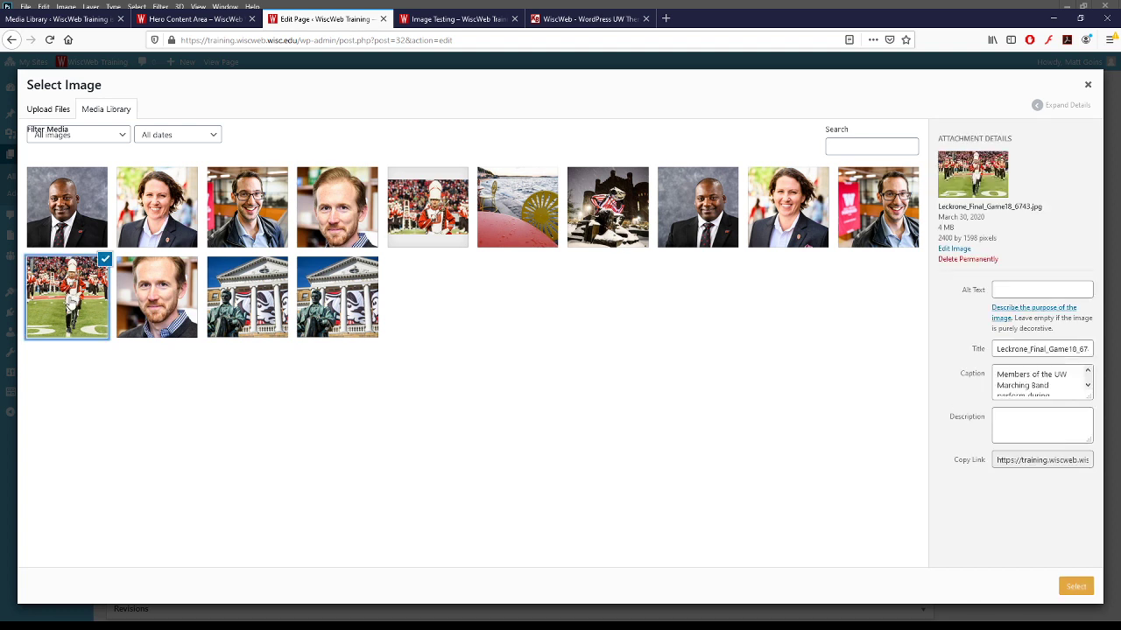
pyautogui.click(405, 220)
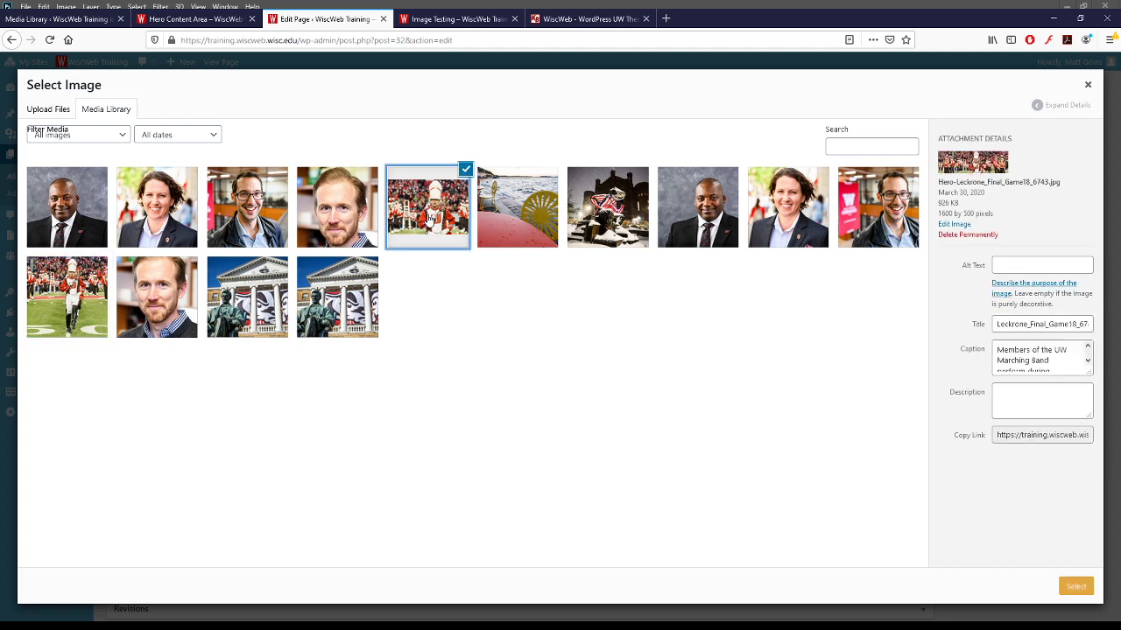
pyautogui.click(507, 216)
pyautogui.click(629, 218)
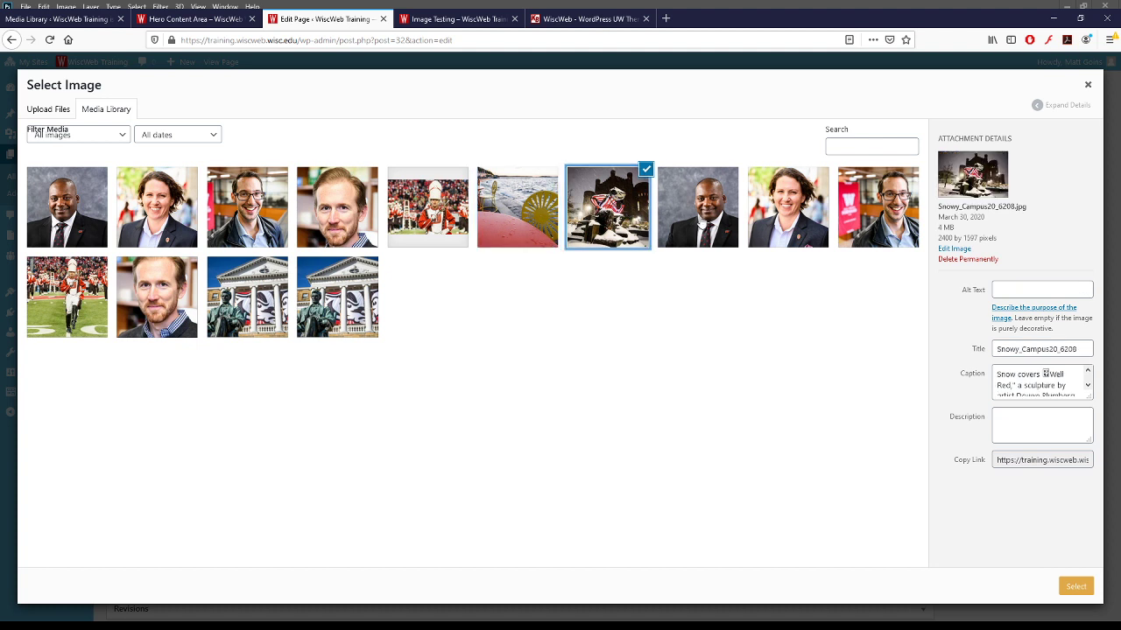
pyautogui.click(790, 220)
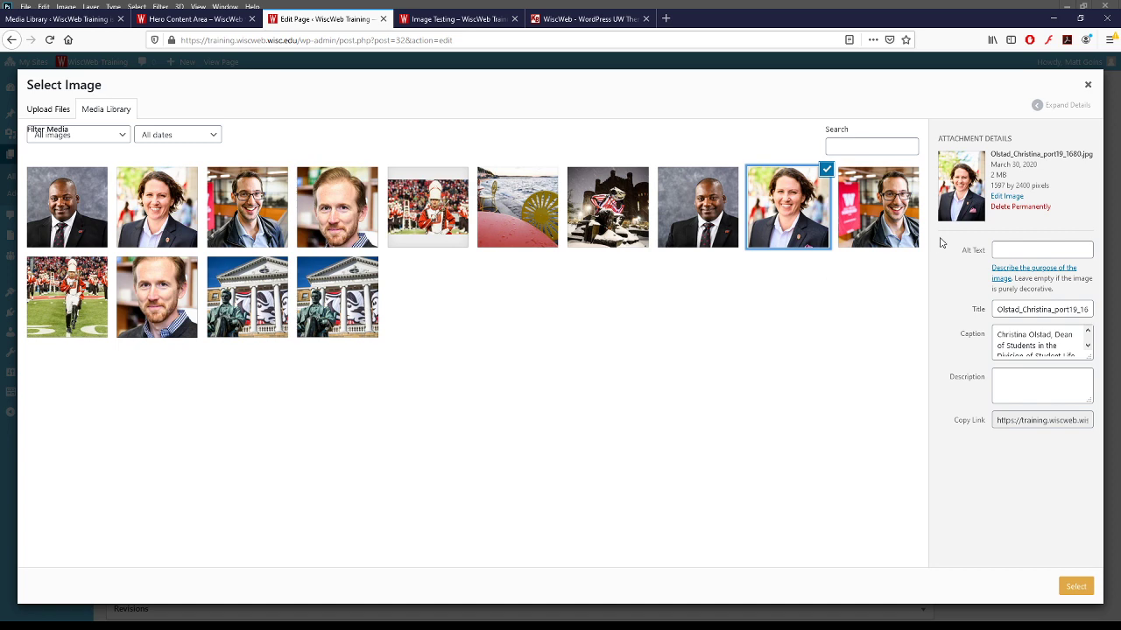
# - Insert the chosen headshot into the Content 3! box and save the draft
pyautogui.click(1070, 591)
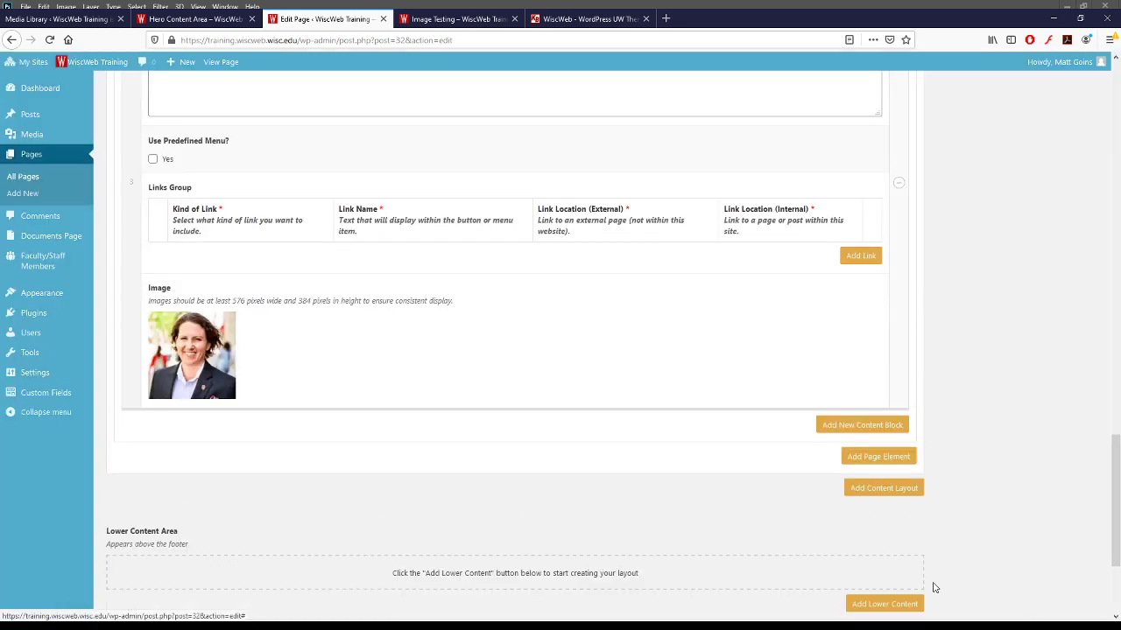
pyautogui.scroll(3, 951, 333)
pyautogui.scroll(10, 959, 331)
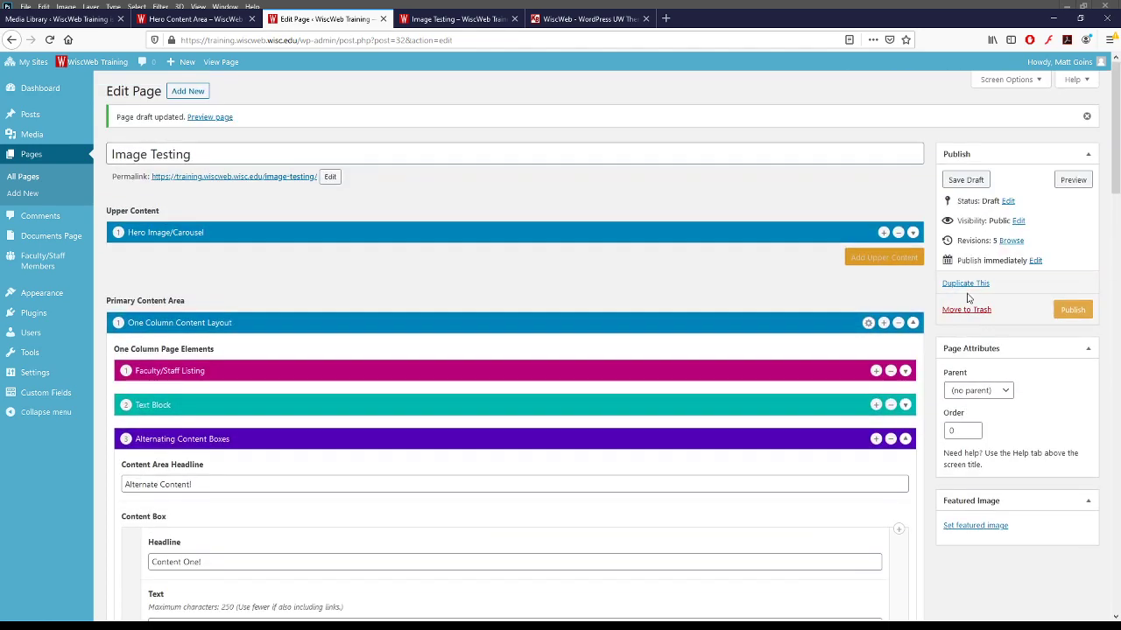
pyautogui.click(966, 179)
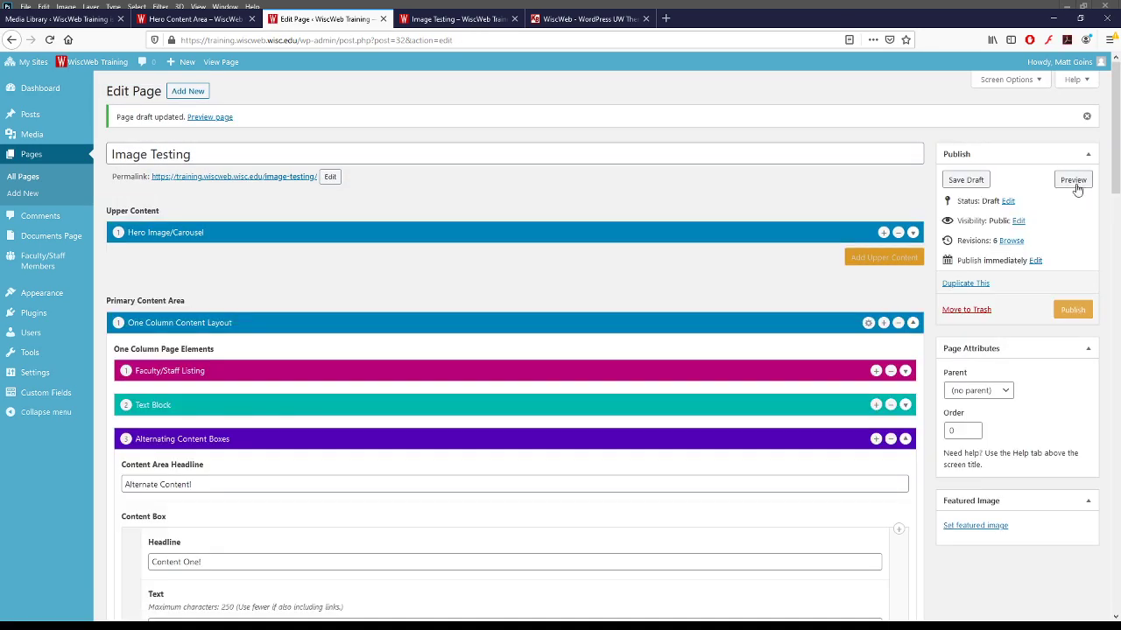
# - Preview the page to check the Content 3! box beside the woman's headshot
pyautogui.click(1074, 181)
pyautogui.scroll(-15, 407, 293)
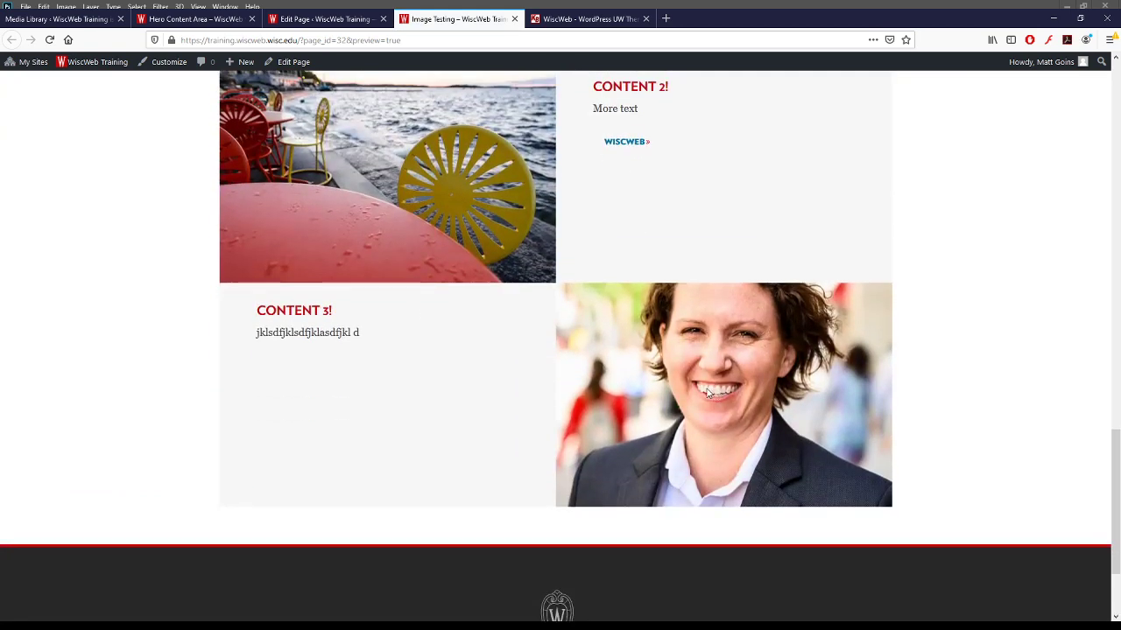
pyautogui.scroll(2, 709, 392)
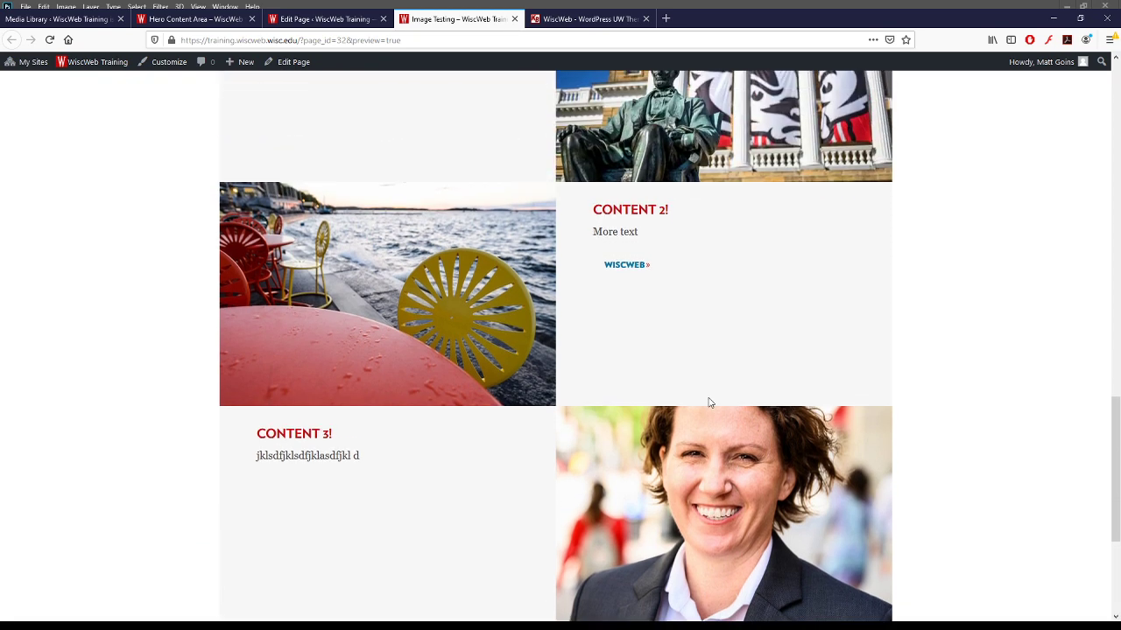
pyautogui.scroll(5, 722, 376)
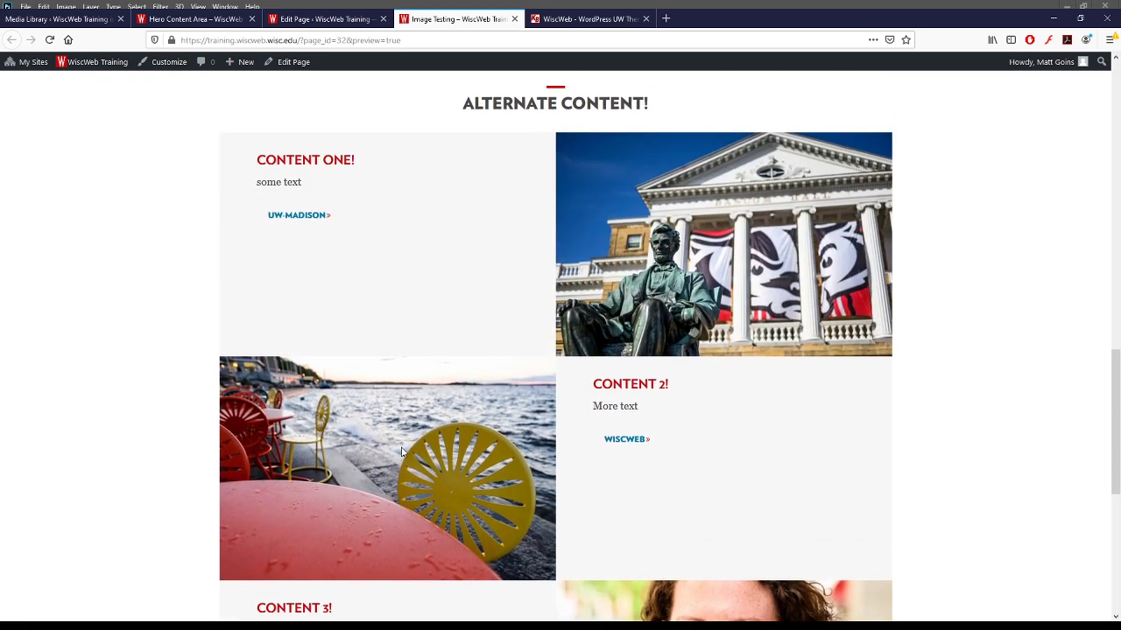
pyautogui.scroll(-9, 502, 453)
pyautogui.scroll(4, 692, 417)
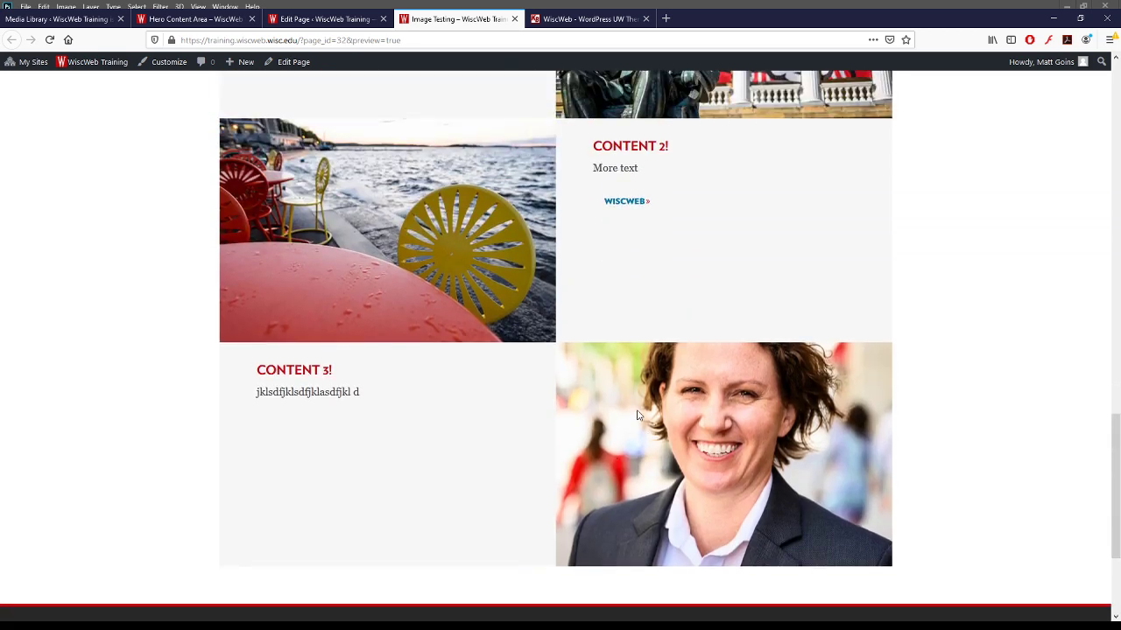
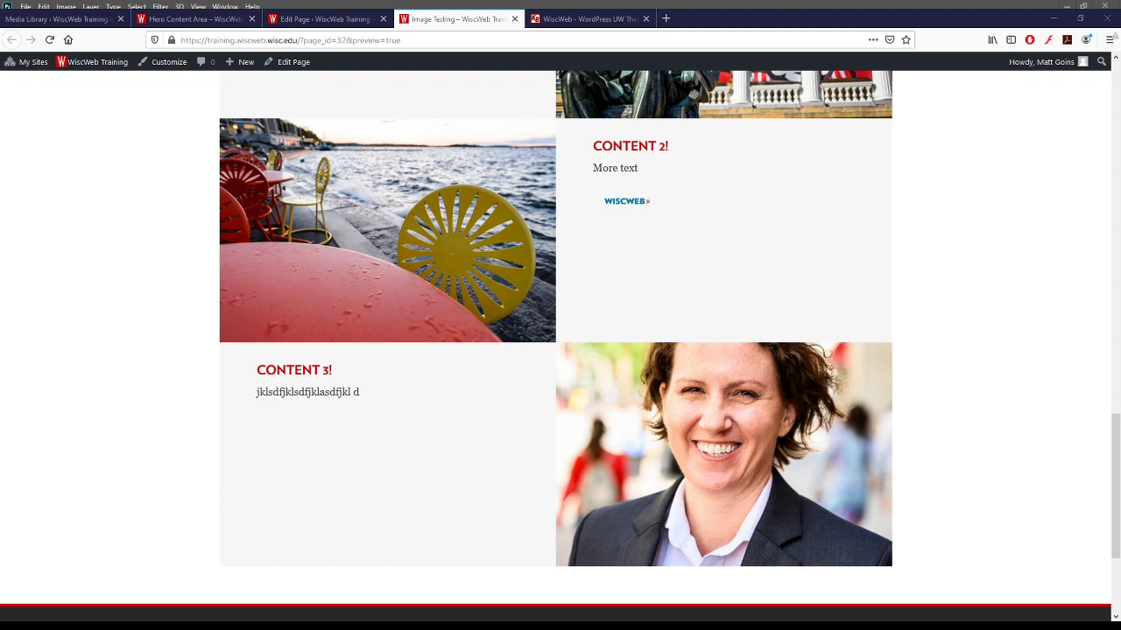
# - Switch from the Firefox preview of the Image Testing page to Photoshop
pyautogui.hotkey('alt', 'Tab')
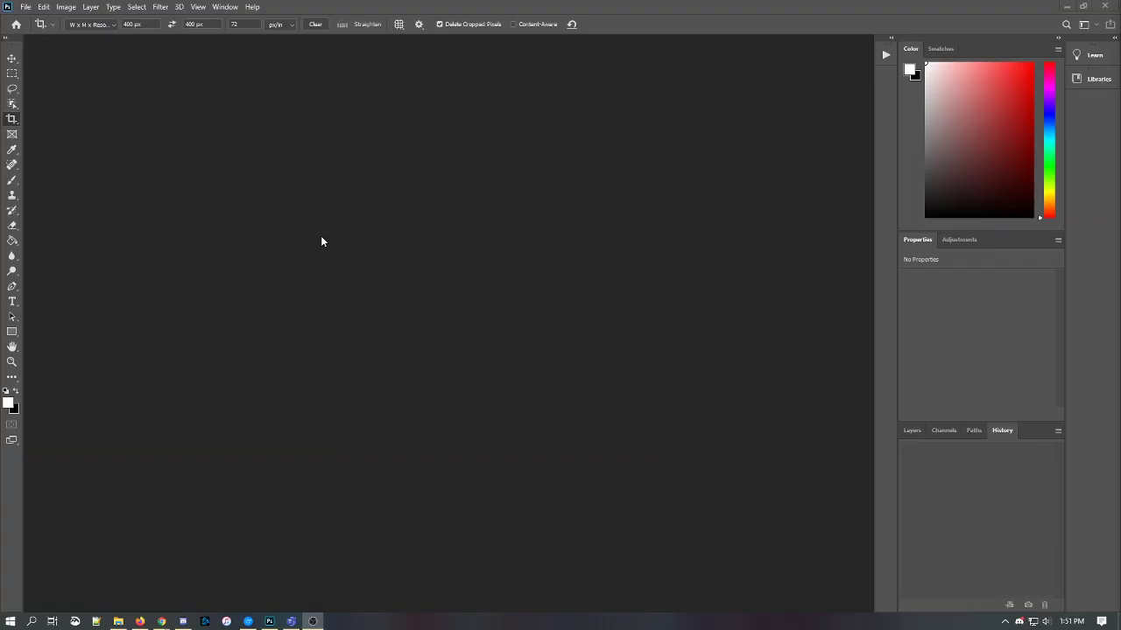
pyautogui.click(319, 237)
pyautogui.hotkey('ctrl', 'o')
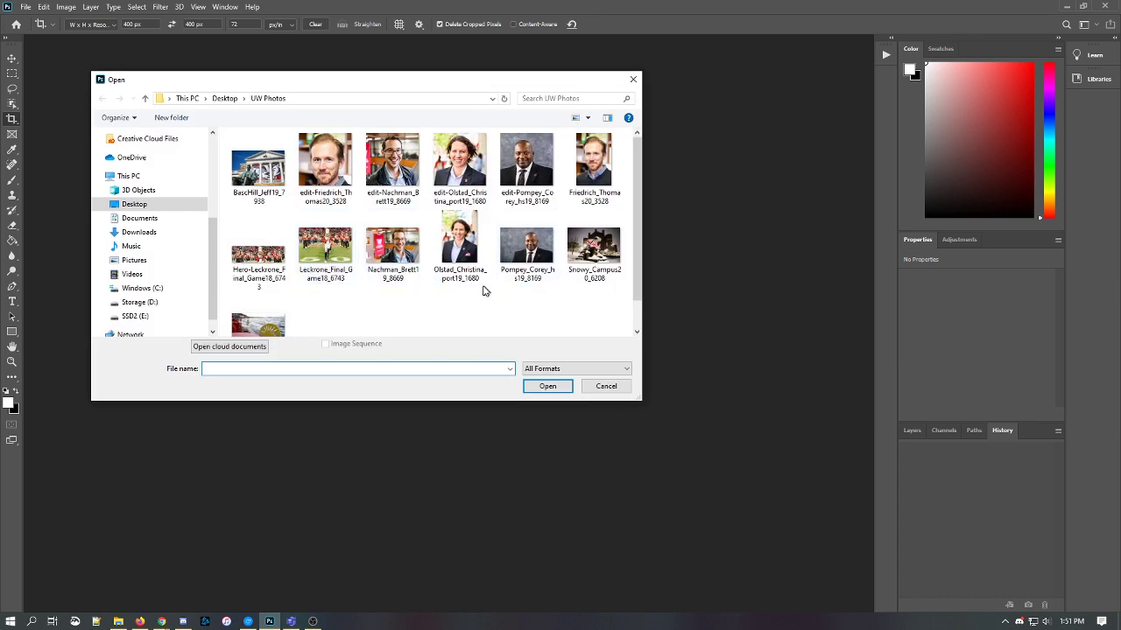
pyautogui.click(469, 279)
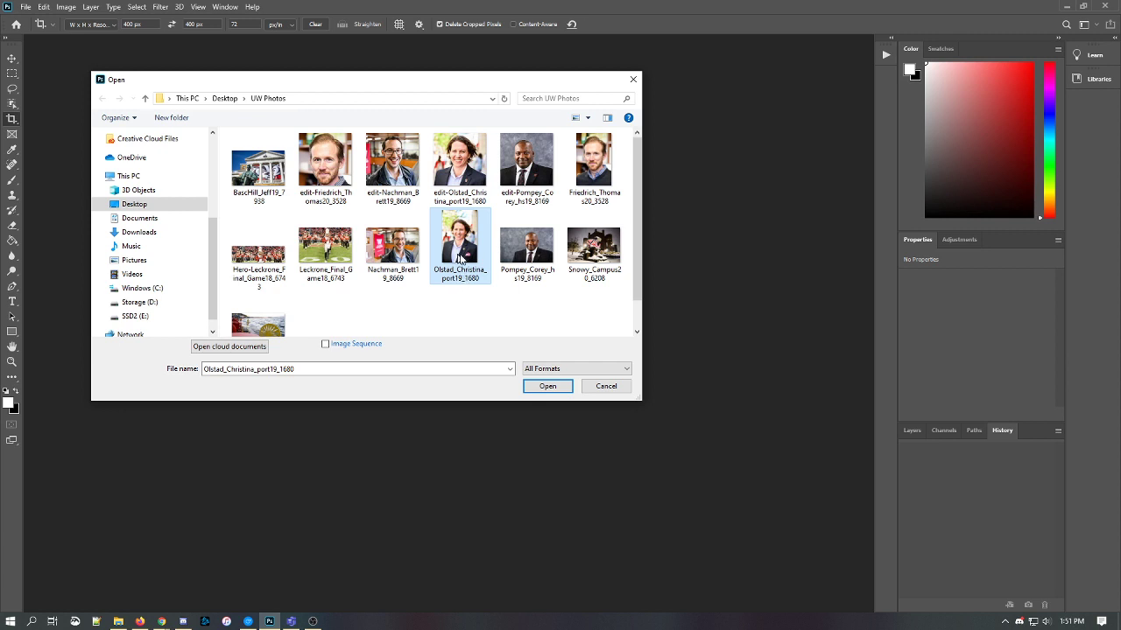
pyautogui.click(536, 385)
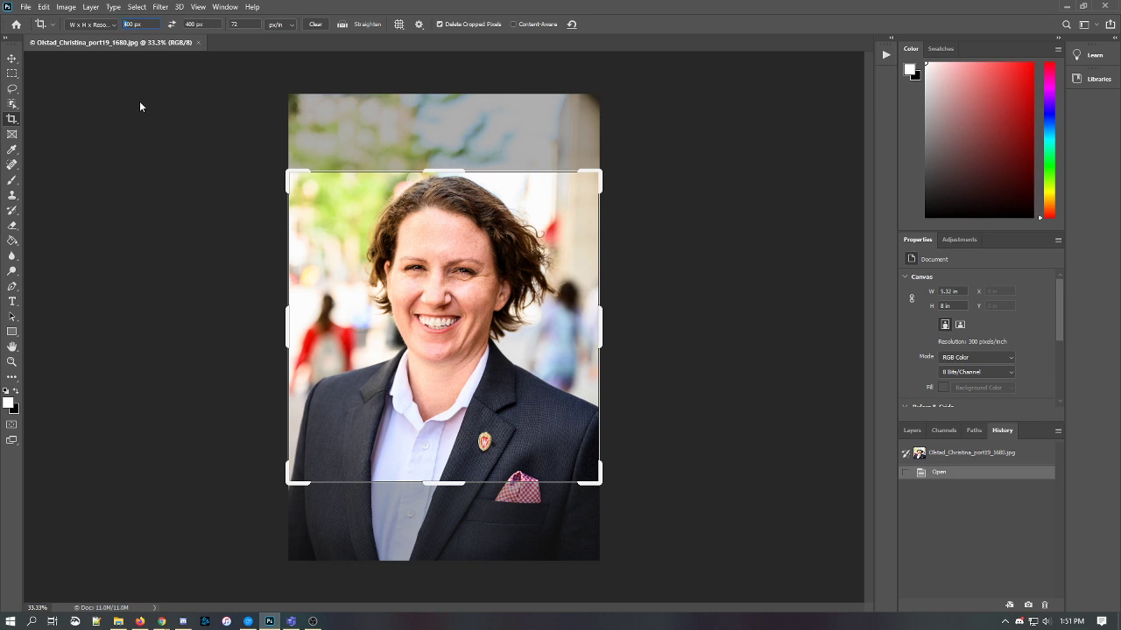
pyautogui.press('Return')
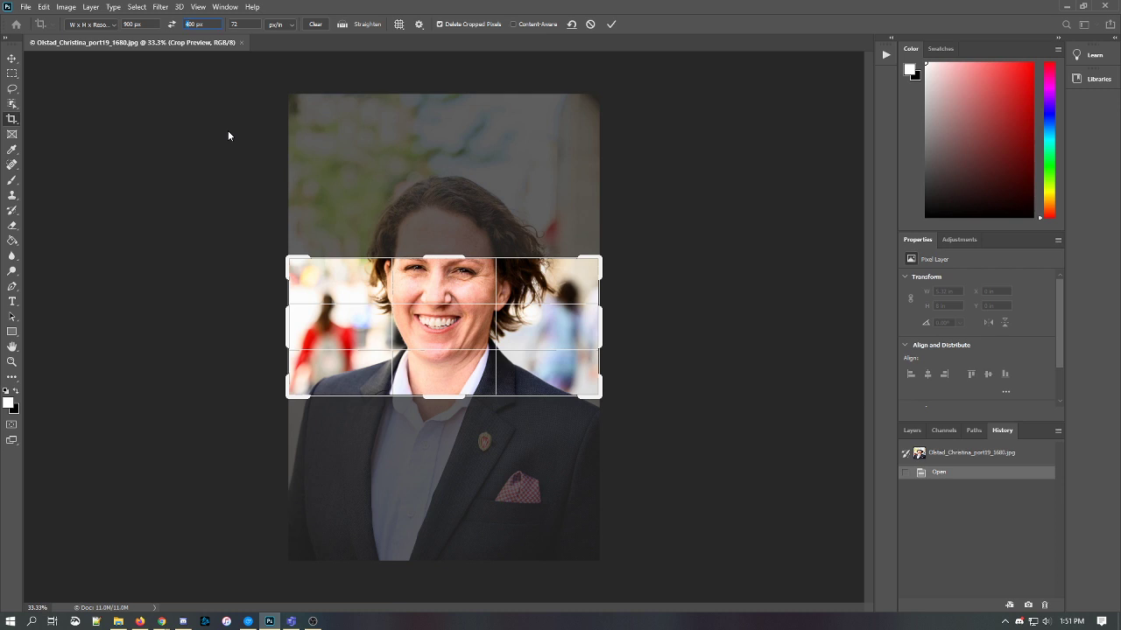
pyautogui.write('600')
pyautogui.press('Return')
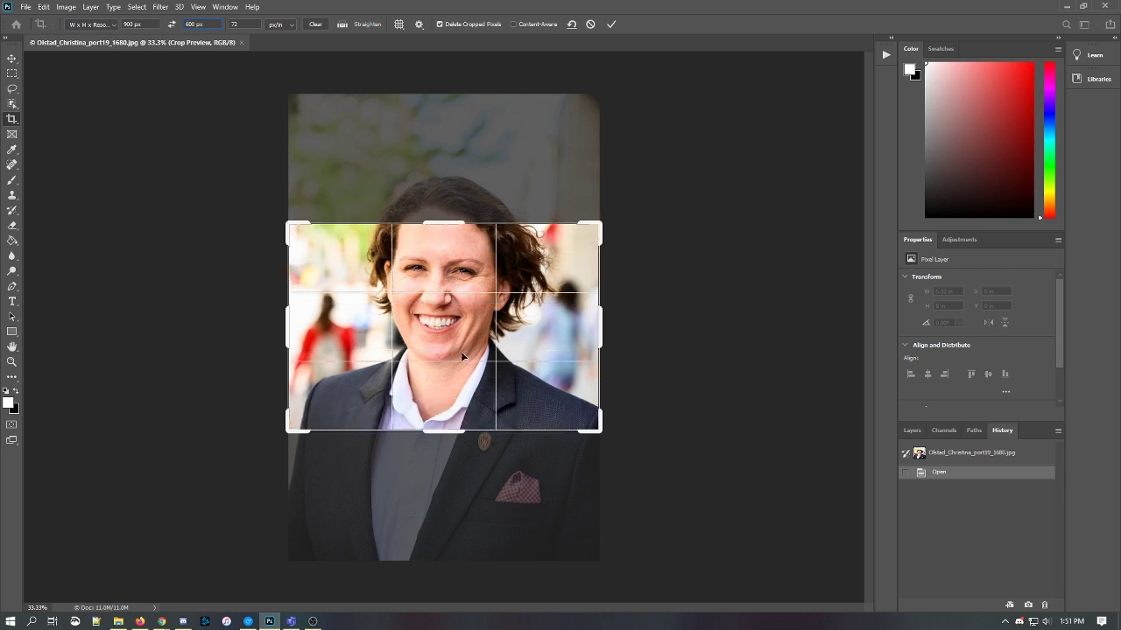
pyautogui.moveTo(458, 358)
pyautogui.mouseDown()
pyautogui.moveTo(464, 408)
pyautogui.moveTo(455, 378)
pyautogui.mouseUp()
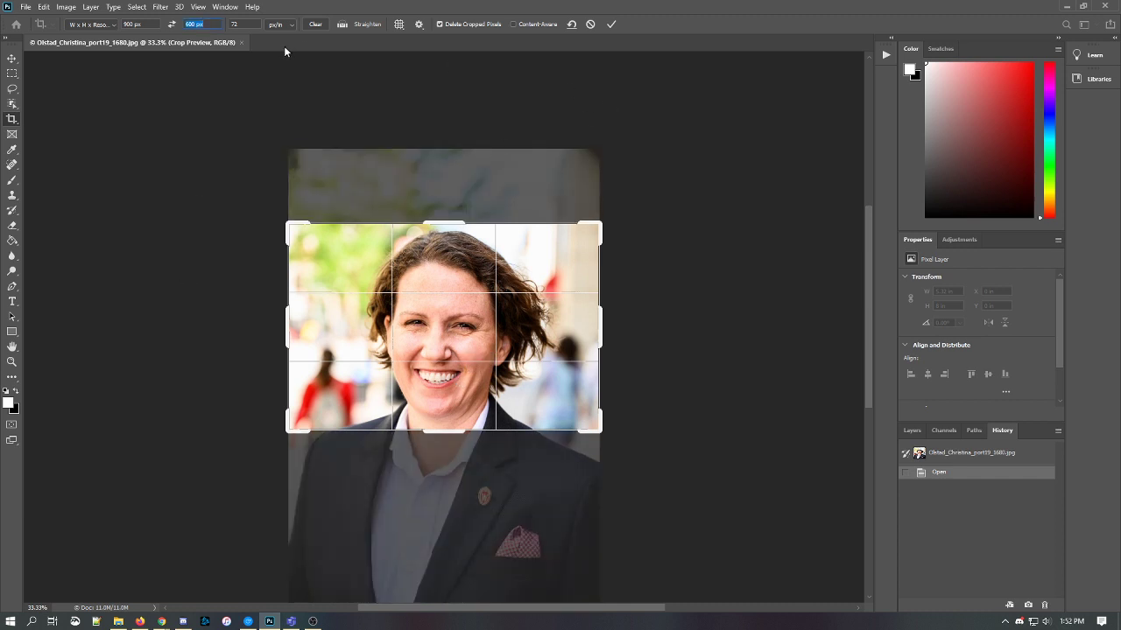
pyautogui.write('400')
pyautogui.press('Return')
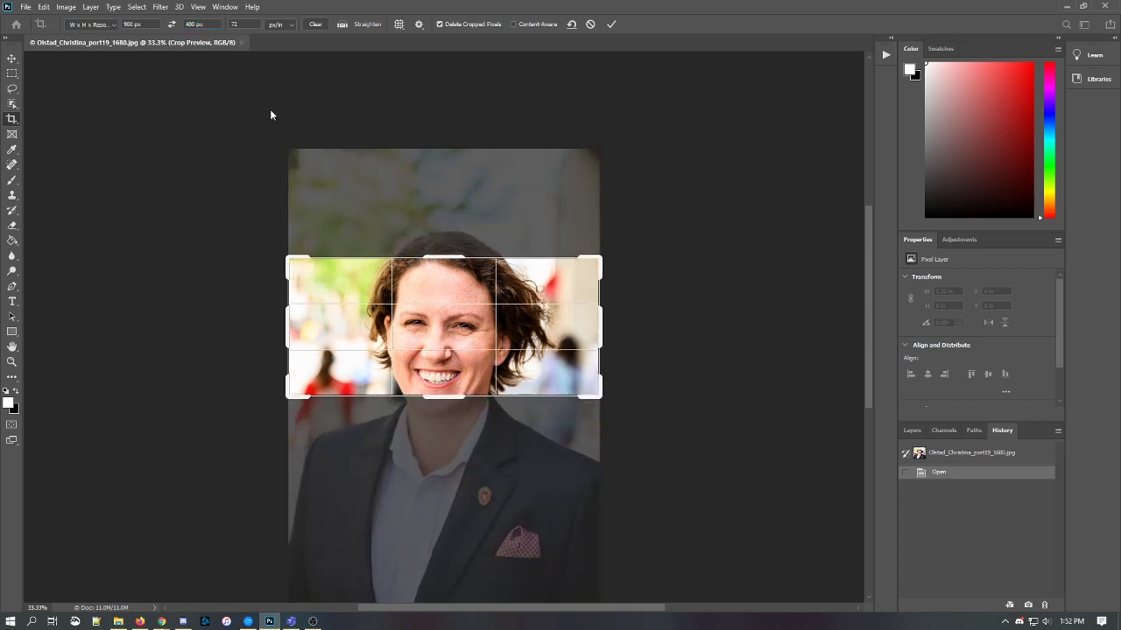
pyautogui.press('Return')
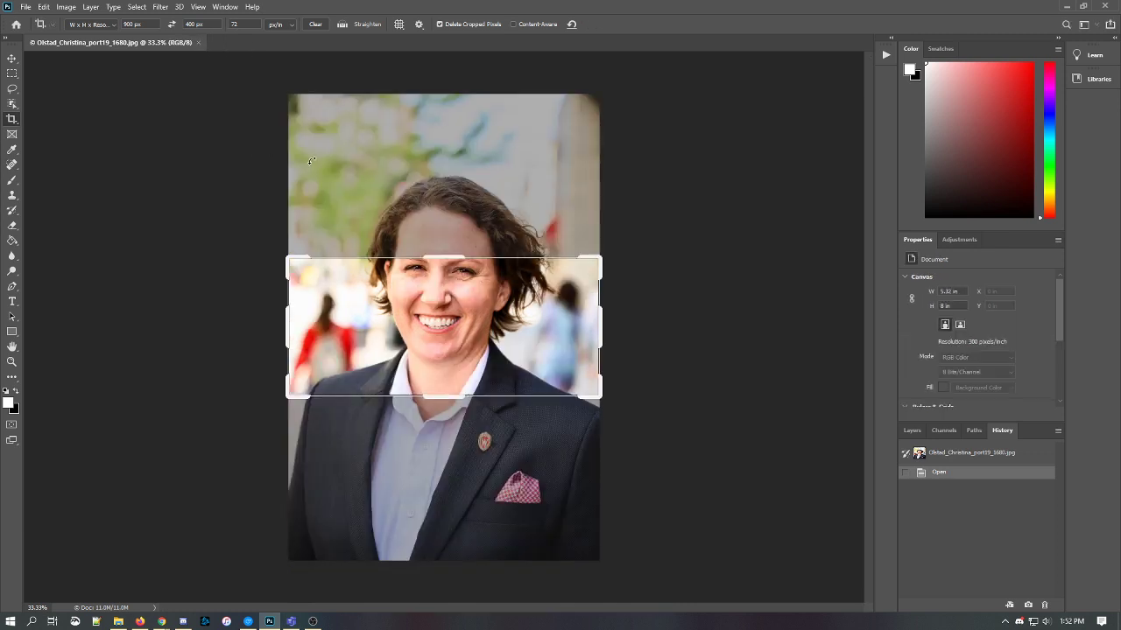
pyautogui.click(197, 42)
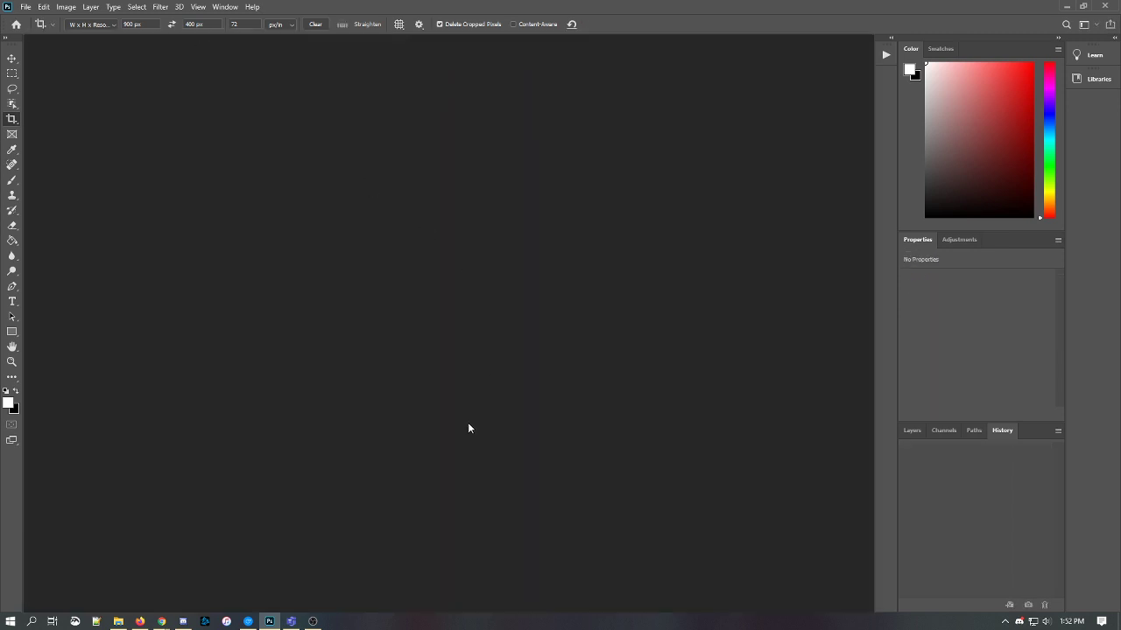
pyautogui.hotkey('ctrl', 'o')
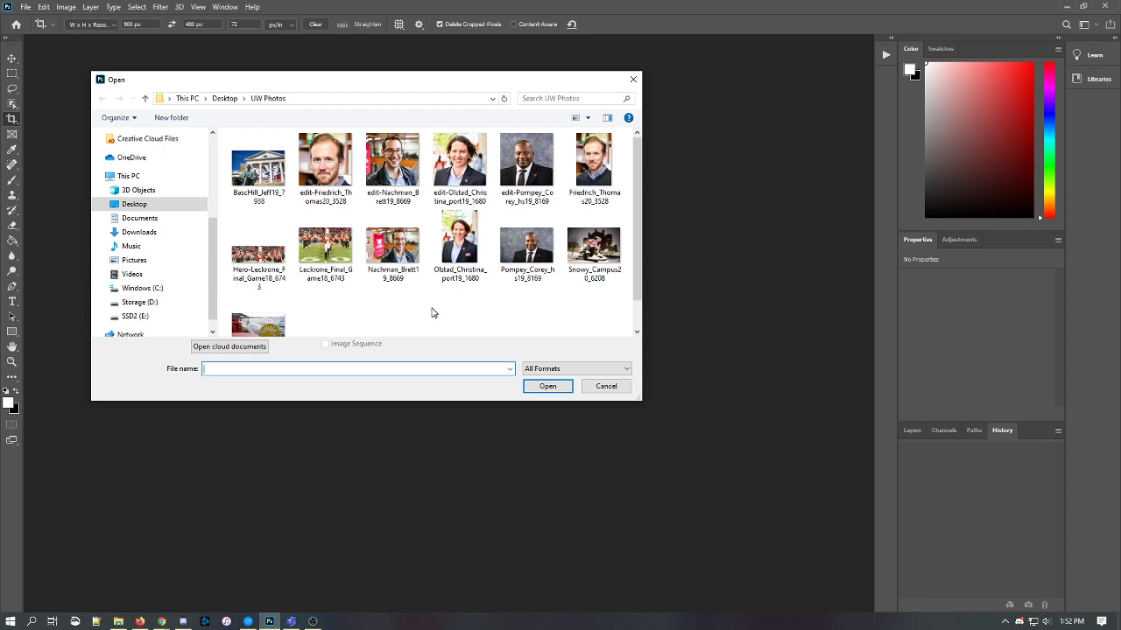
pyautogui.doubleClick(394, 247)
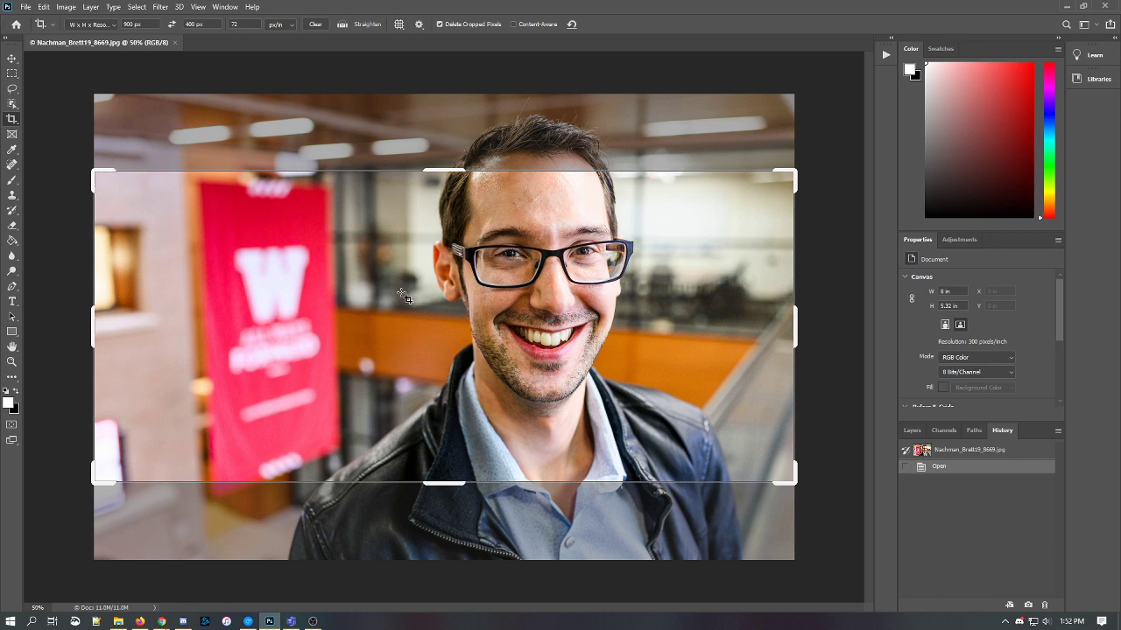
pyautogui.click(176, 42)
# - Reopen the Olstad portrait and position a 600 px-high crop box around her face
pyautogui.doubleClick(449, 218)
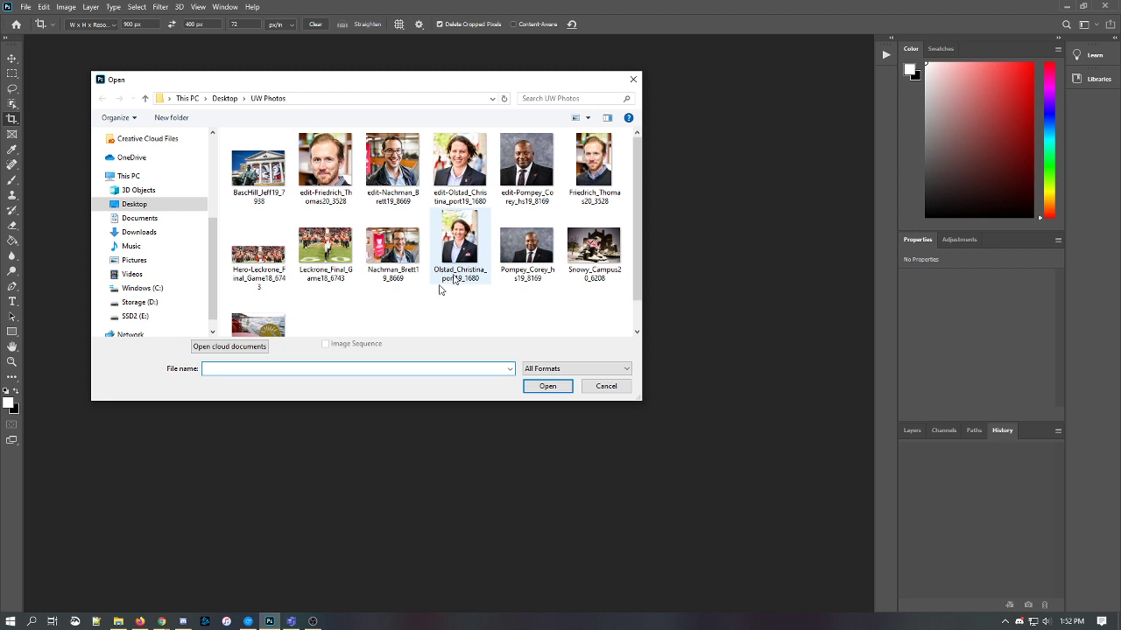
pyautogui.doubleClick(457, 250)
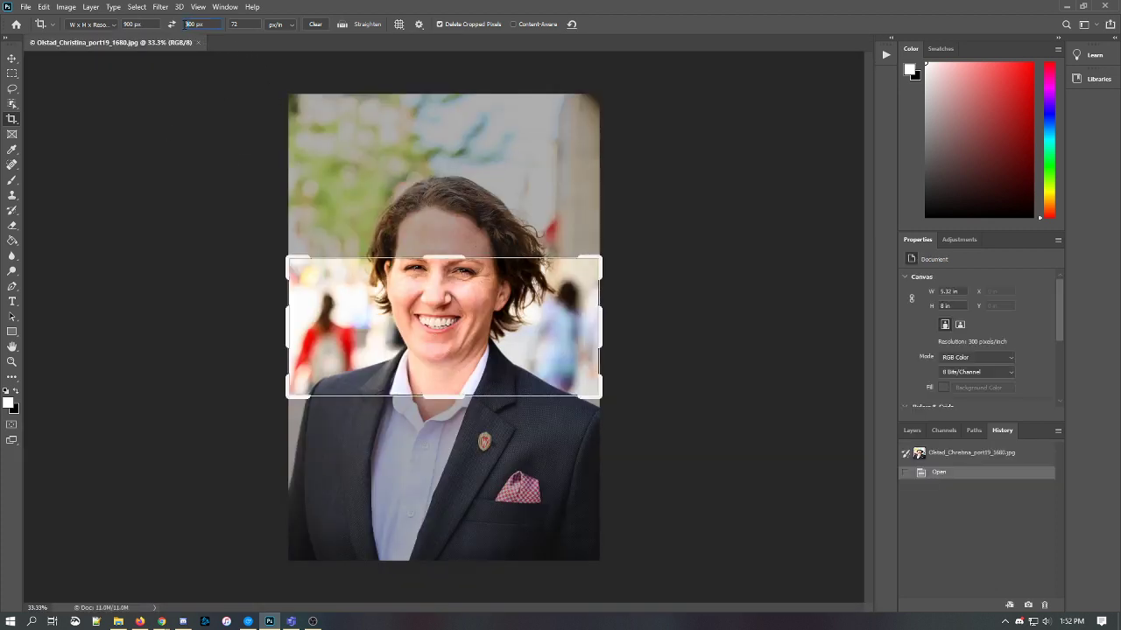
pyautogui.write('6')
pyautogui.press('Return')
pyautogui.moveTo(472, 300); pyautogui.dragTo(475, 351)
pyautogui.hotkey('alt', 'Tab')
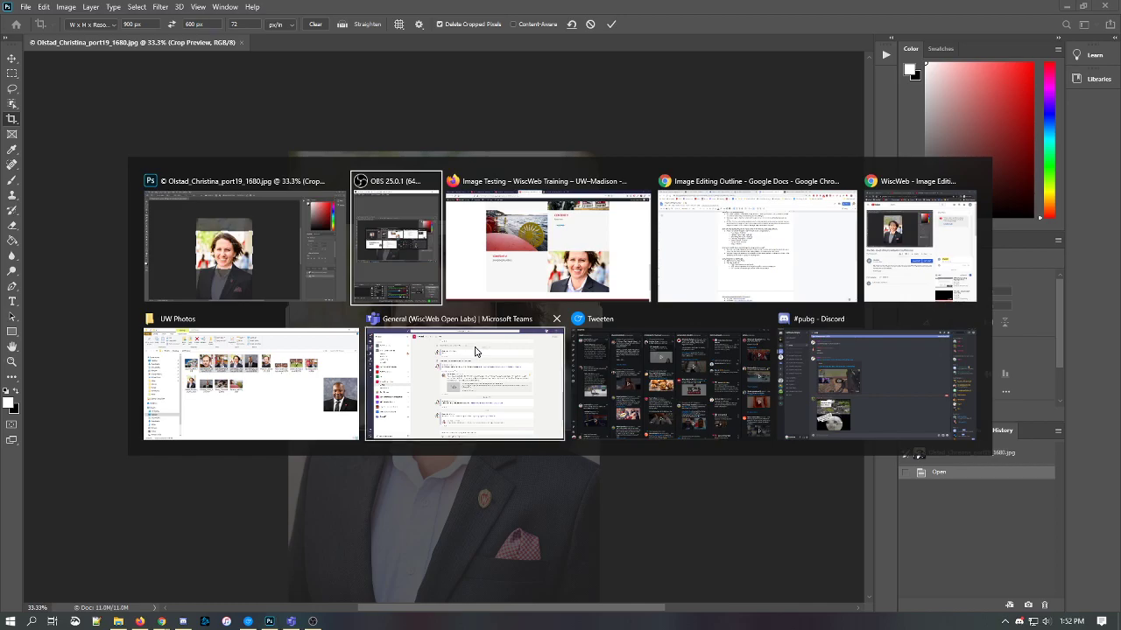
# - Apply the 900 × 600 px crop to the portrait and view it at actual size
pyautogui.hotkey('alt', 'Tab')
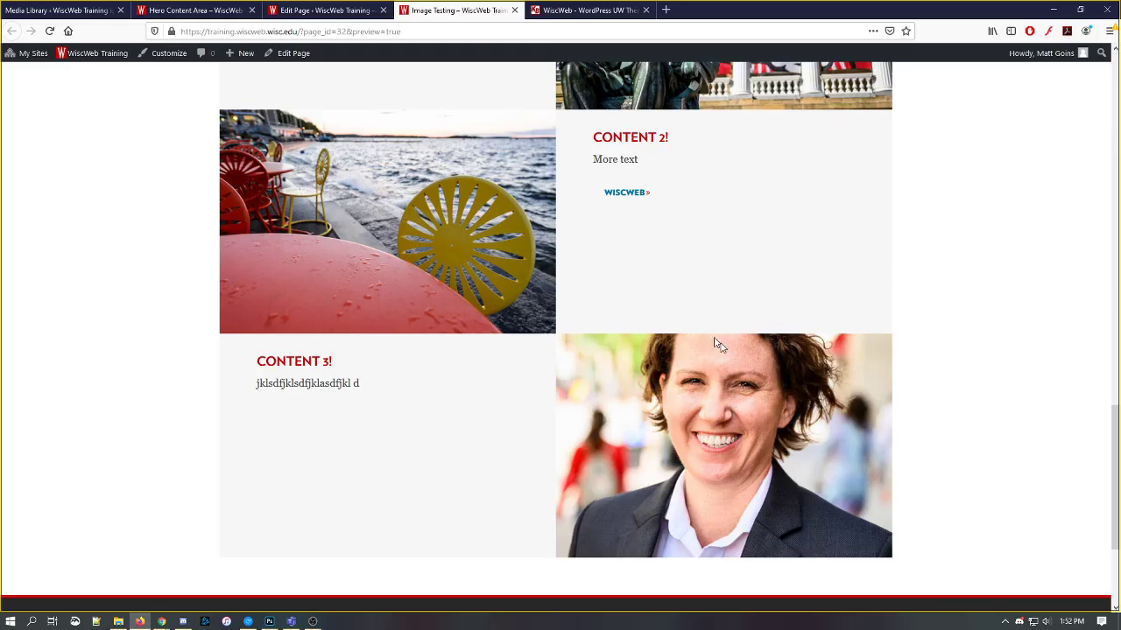
pyautogui.hotkey('alt', 'Tab')
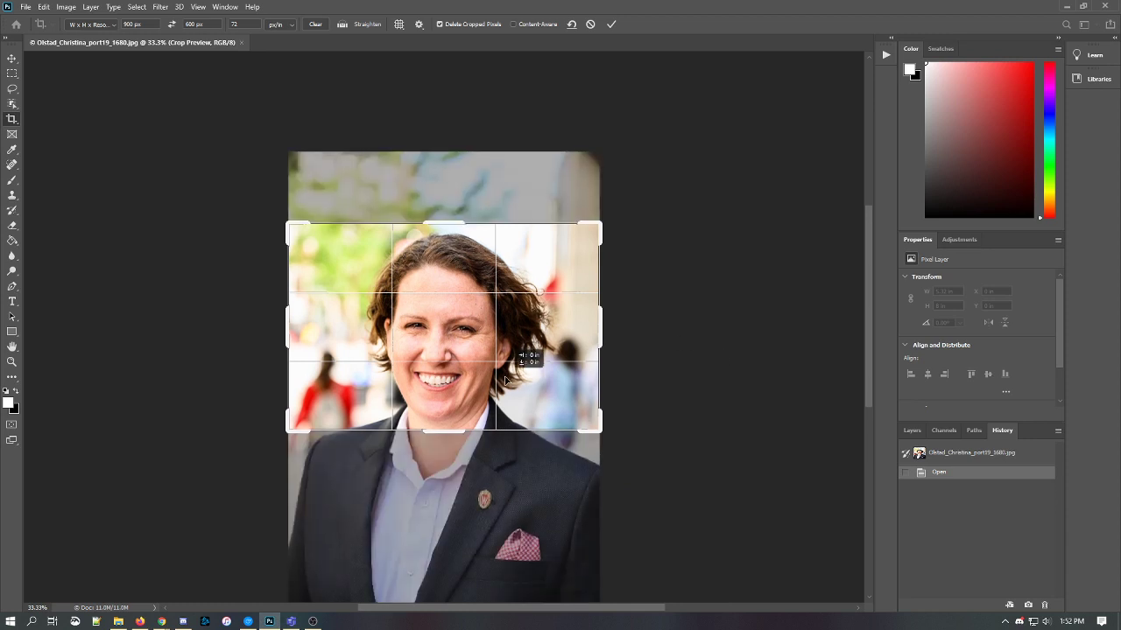
pyautogui.press('Return')
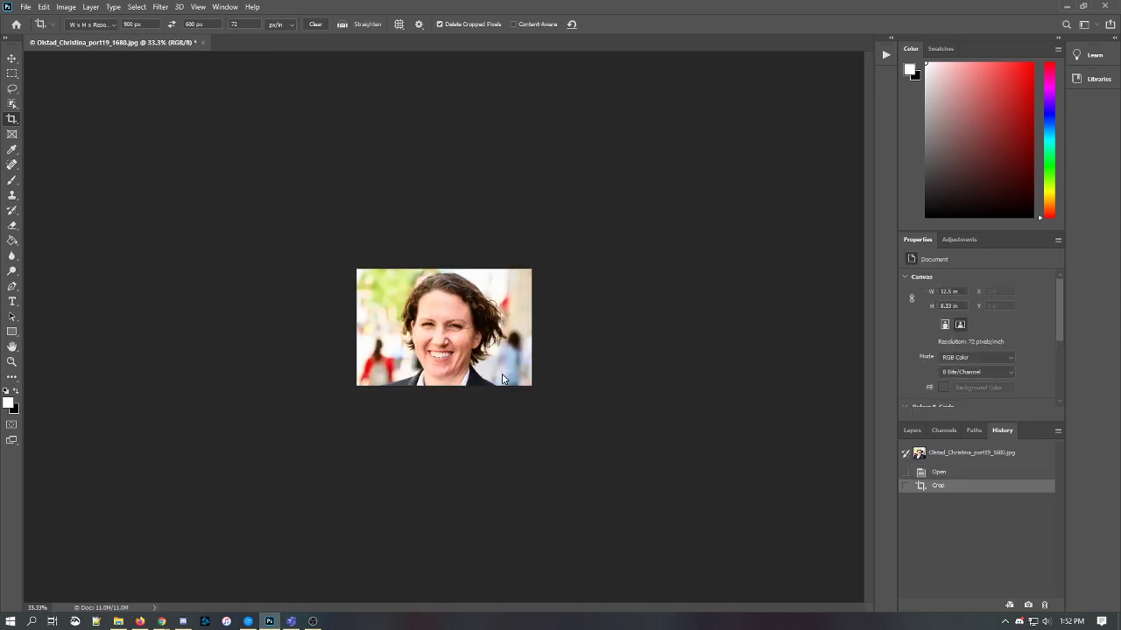
pyautogui.hotkey('ctrl', '1')
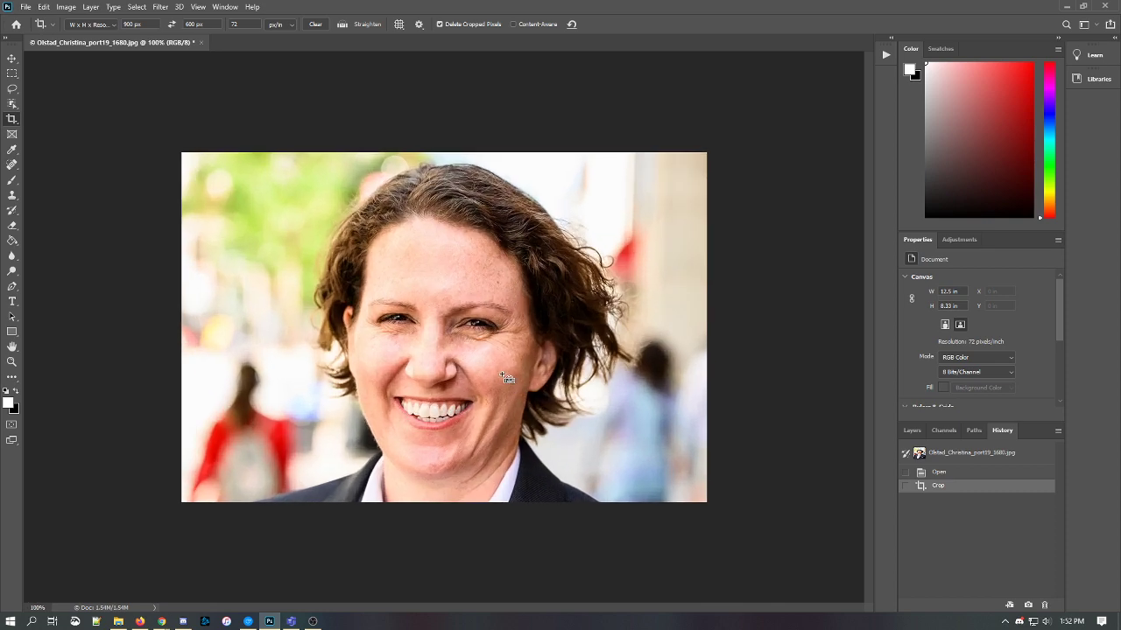
pyautogui.hotkey('ctrl', 'shift', 's')
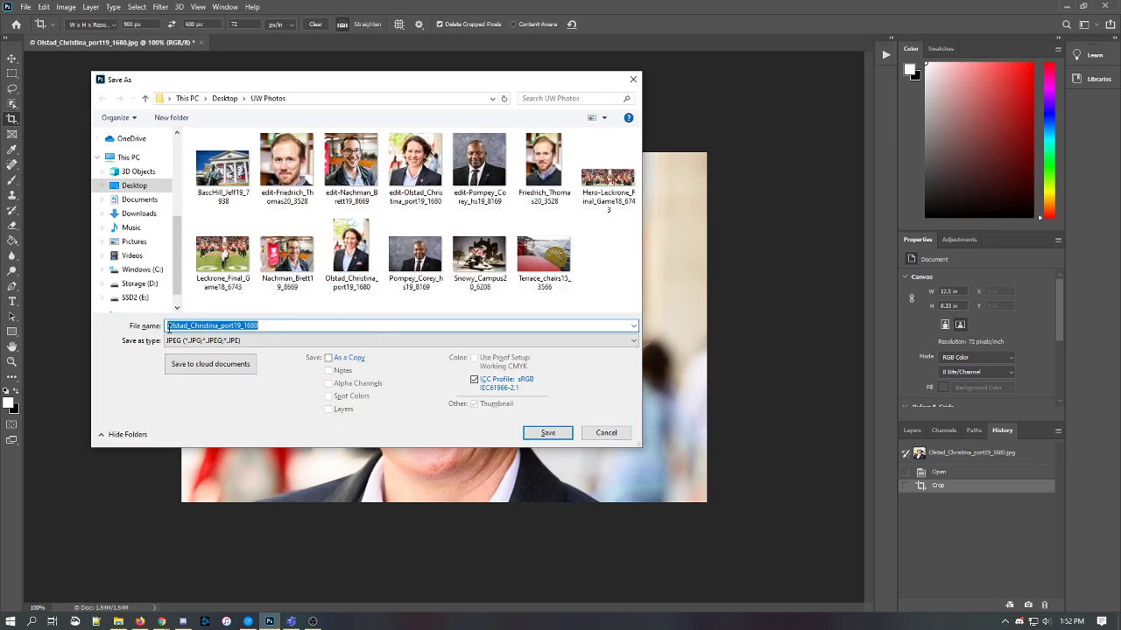
pyautogui.click(169, 325)
pyautogui.write('edit2-')
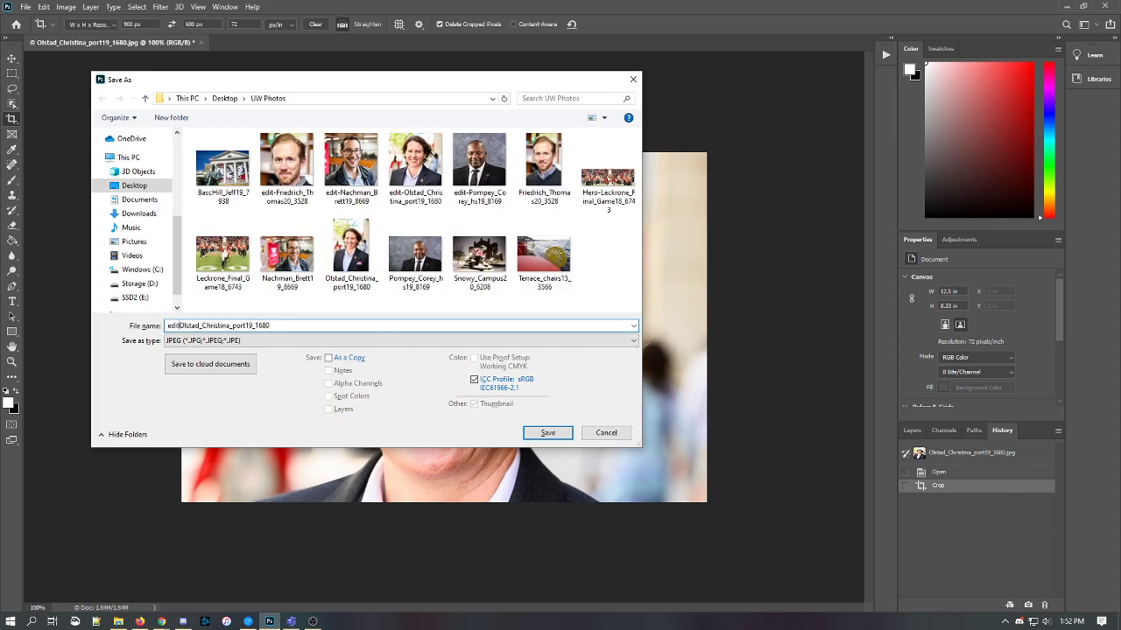
pyautogui.click(548, 433)
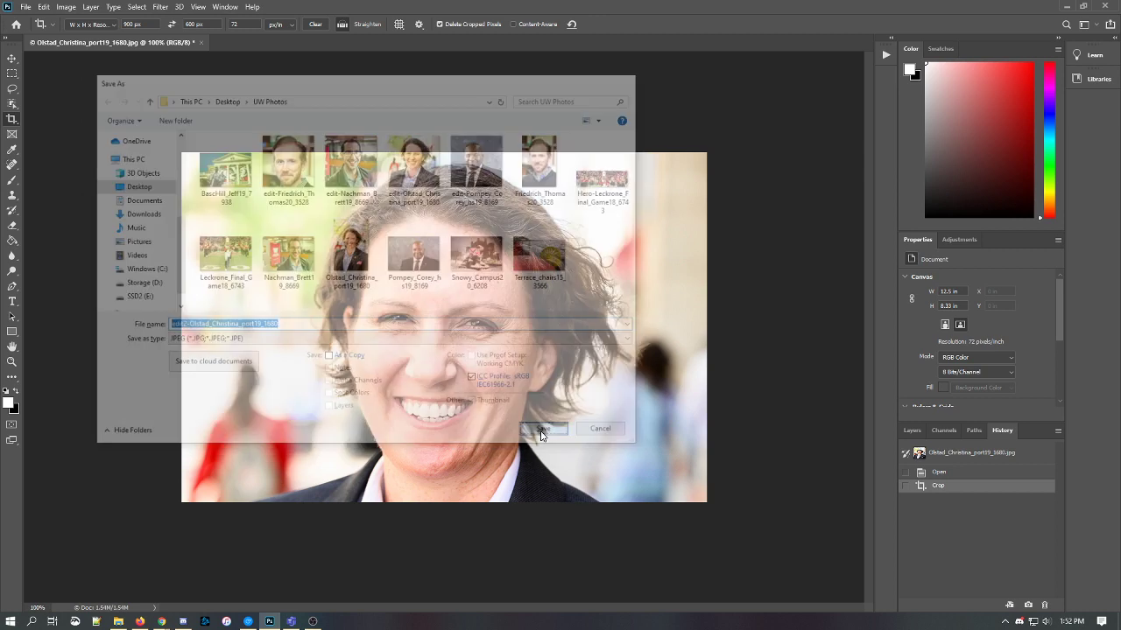
pyautogui.click(627, 154)
pyautogui.hotkey('alt', 'Tab')
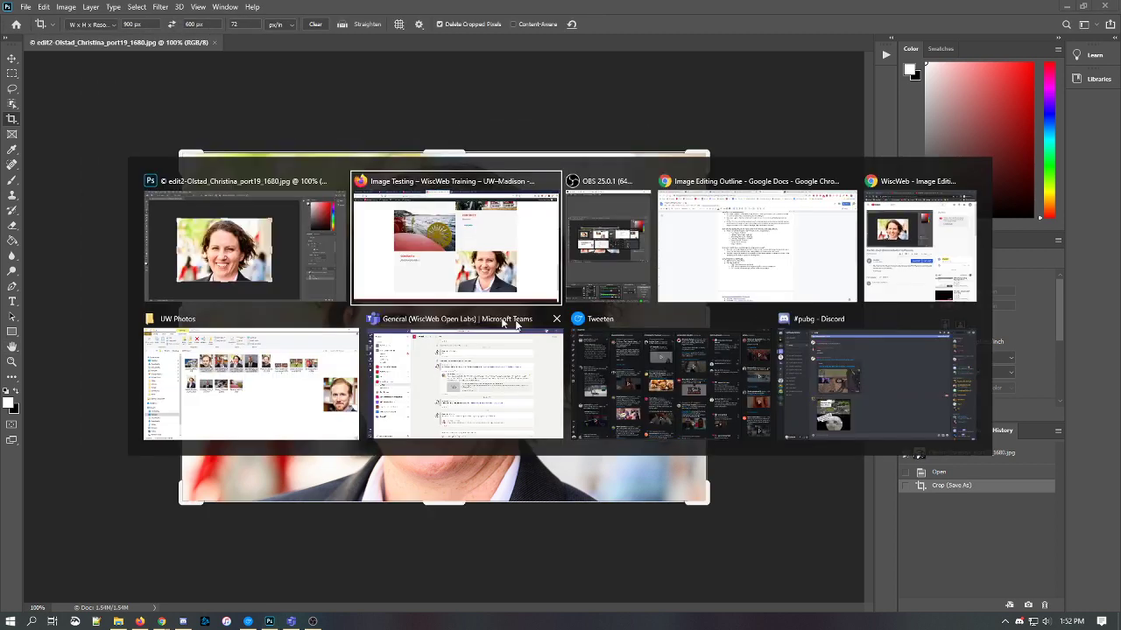
# - In the Image Testing page editor, remove the current content box portrait
pyautogui.click(399, 261)
pyautogui.click(342, 10)
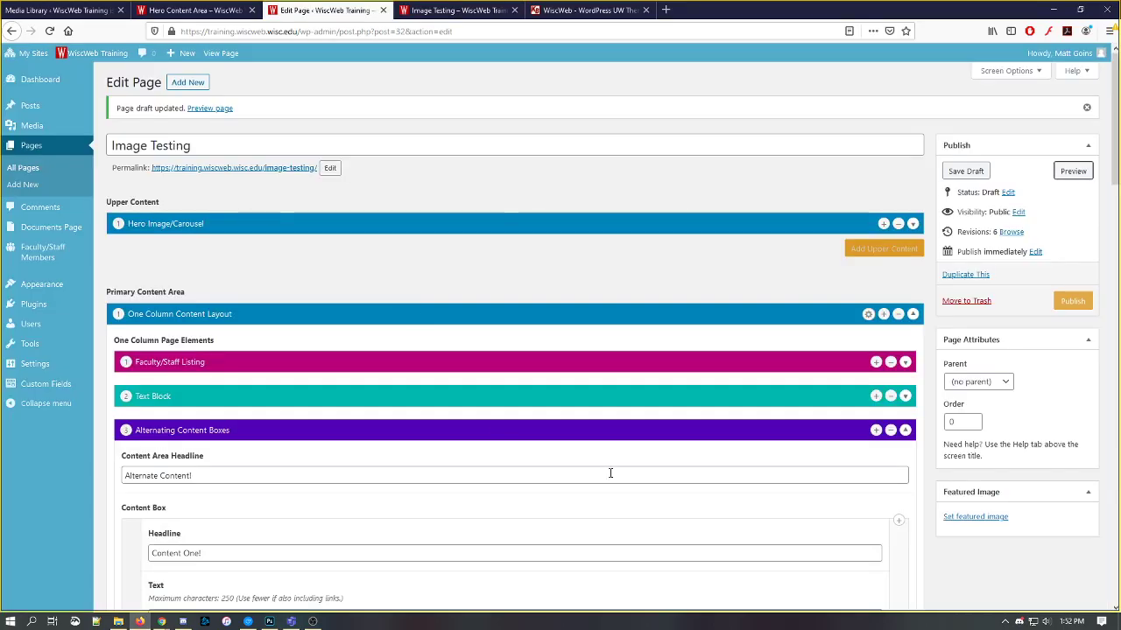
pyautogui.scroll(-3, 933, 485)
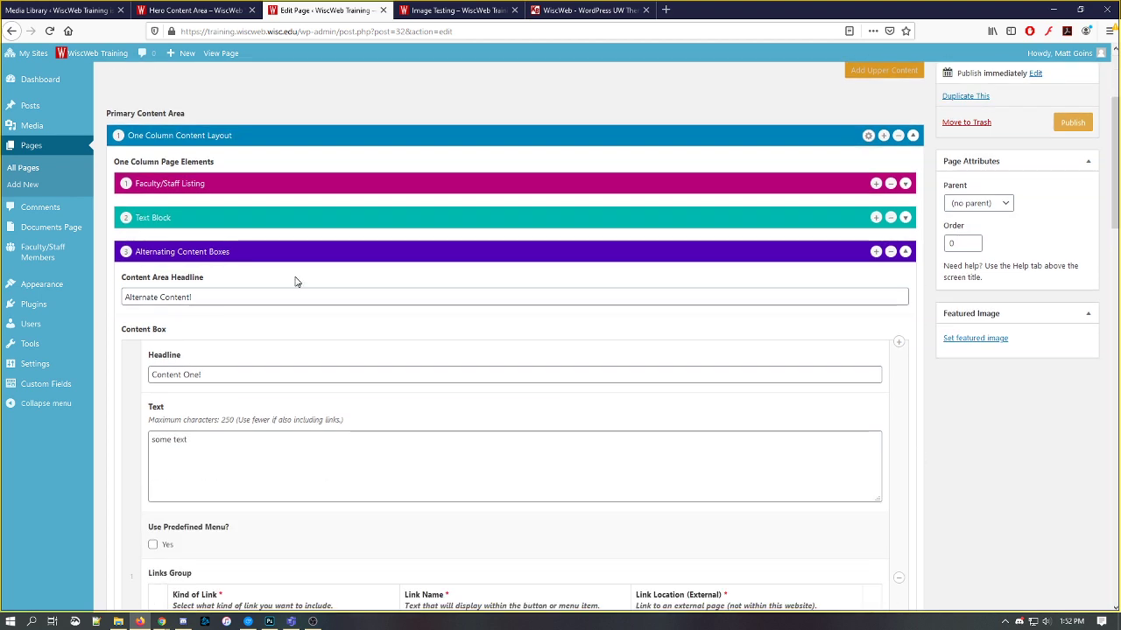
pyautogui.scroll(-9, 273, 350)
pyautogui.scroll(-6, 272, 348)
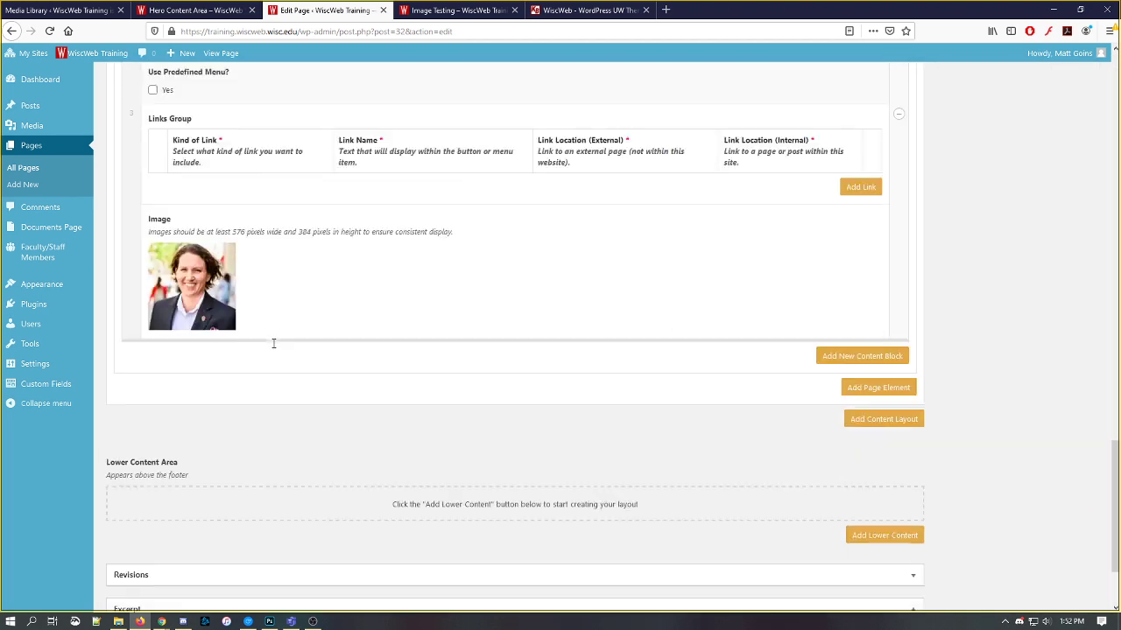
pyautogui.click(225, 230)
# - Upload the edit2-Olstad portrait, set it as the content box image, and save the draft
pyautogui.click(242, 265)
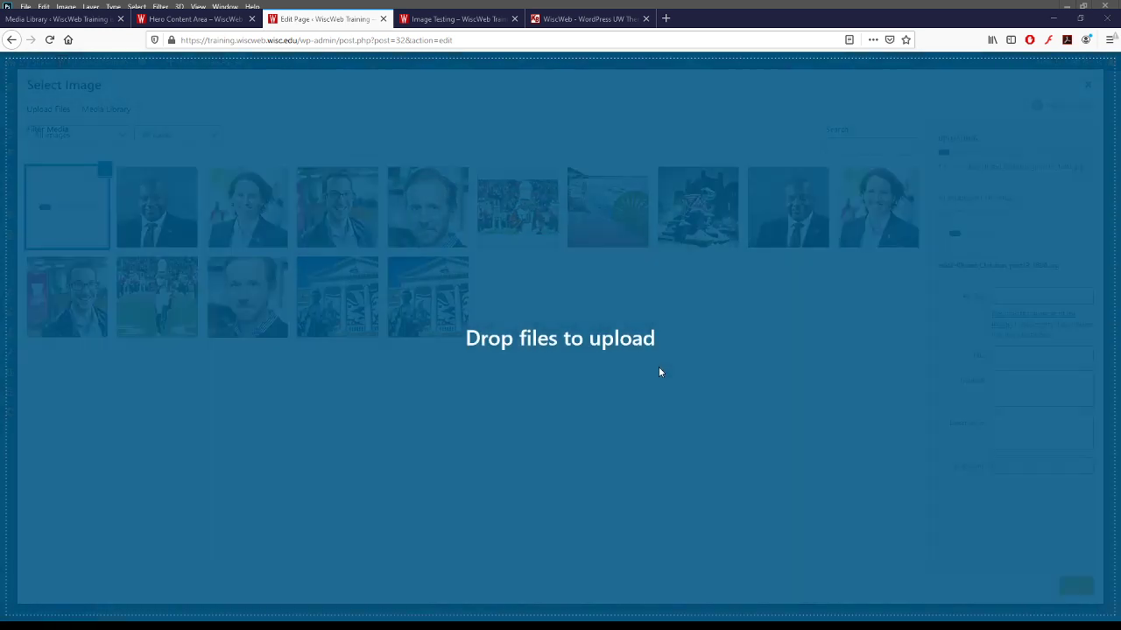
pyautogui.moveTo(659, 367); pyautogui.dragTo(658, 367)
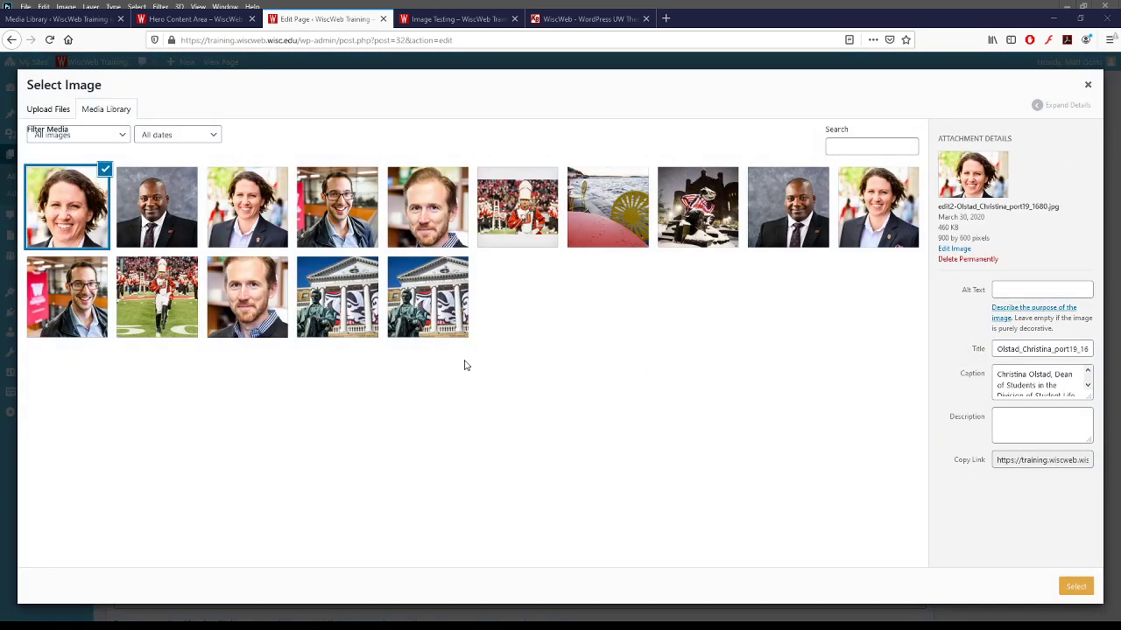
pyautogui.click(1076, 586)
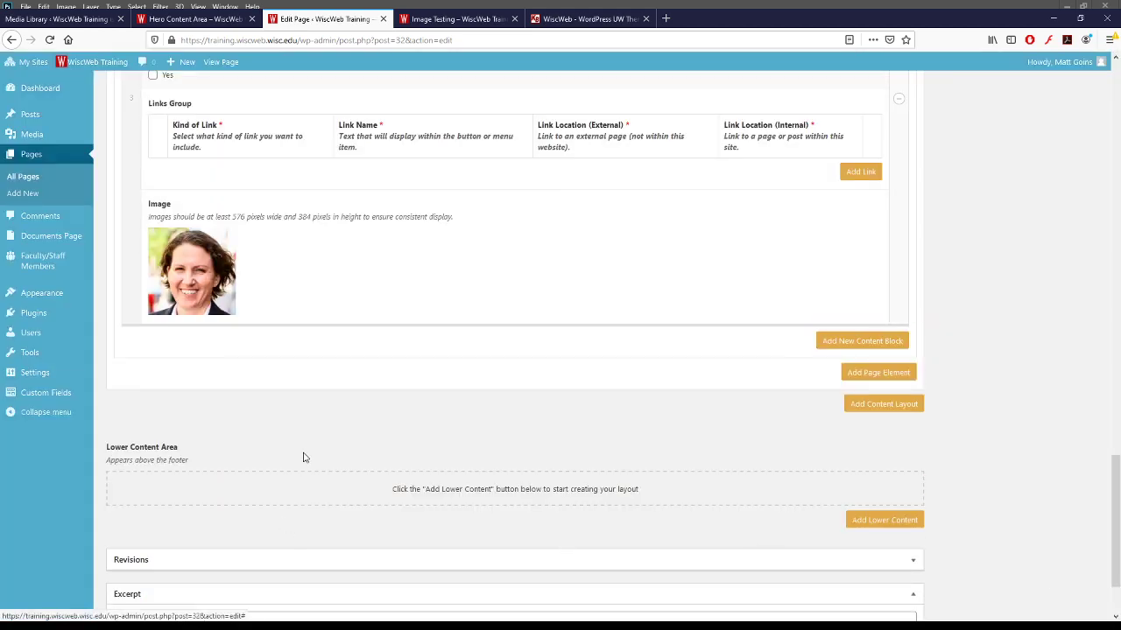
pyautogui.scroll(4, 831, 431)
pyautogui.scroll(10, 831, 432)
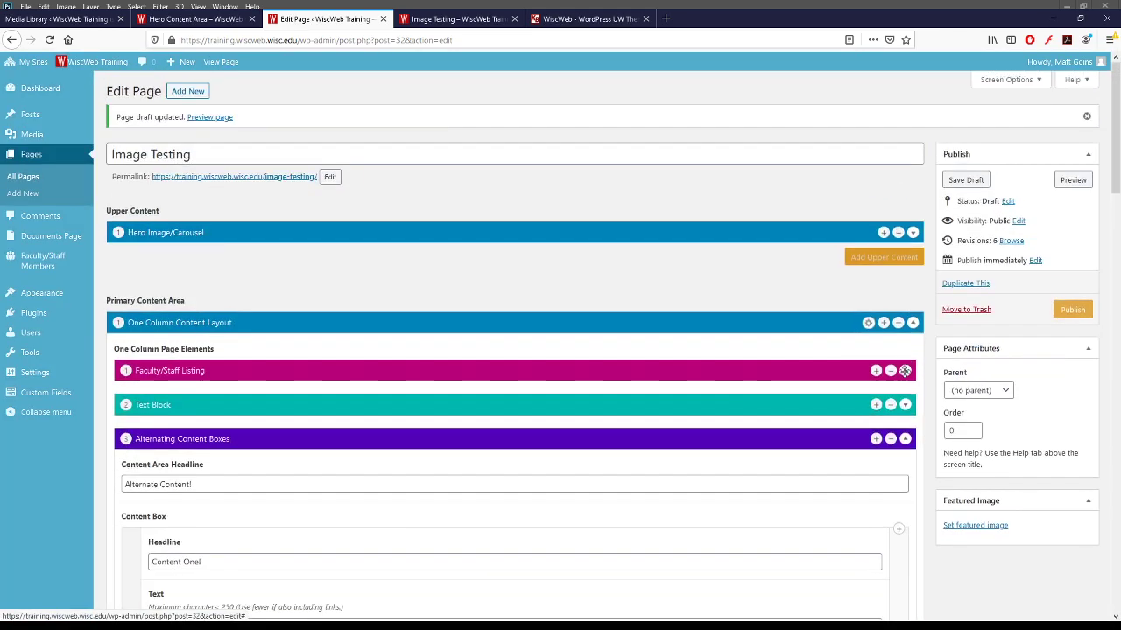
pyautogui.click(966, 180)
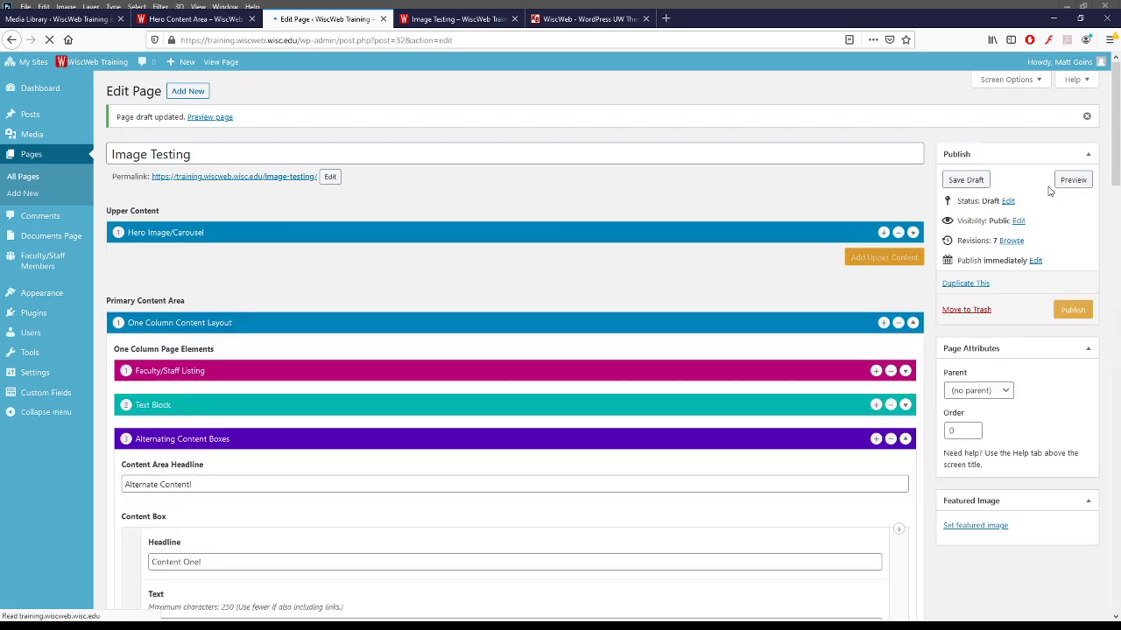
pyautogui.click(1073, 179)
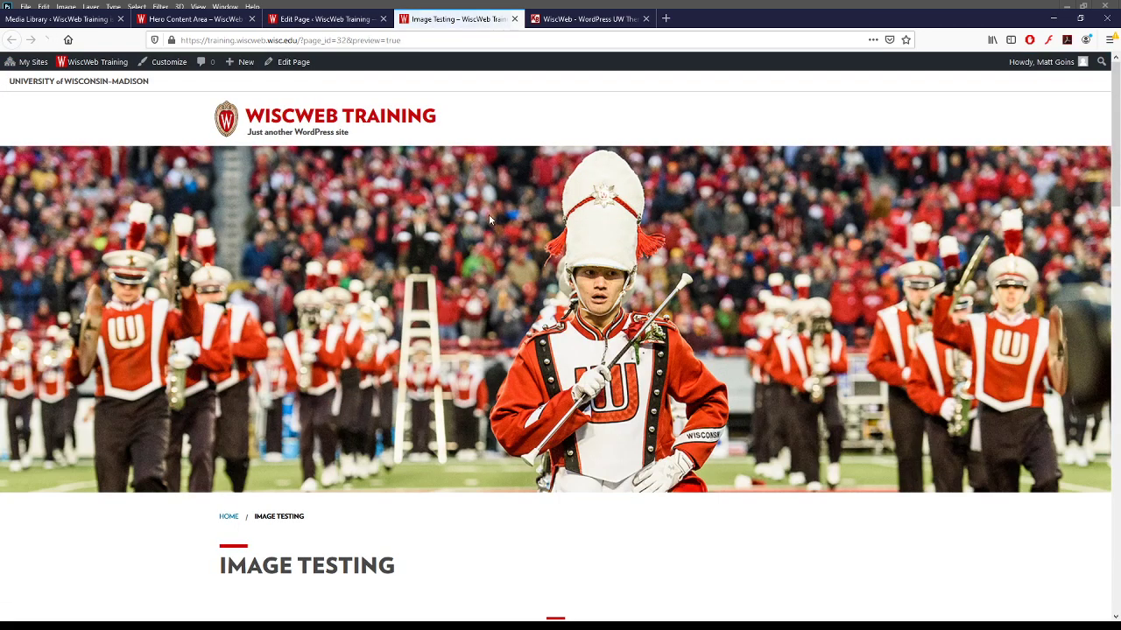
pyautogui.scroll(-13, 489, 212)
pyautogui.scroll(-4, 489, 212)
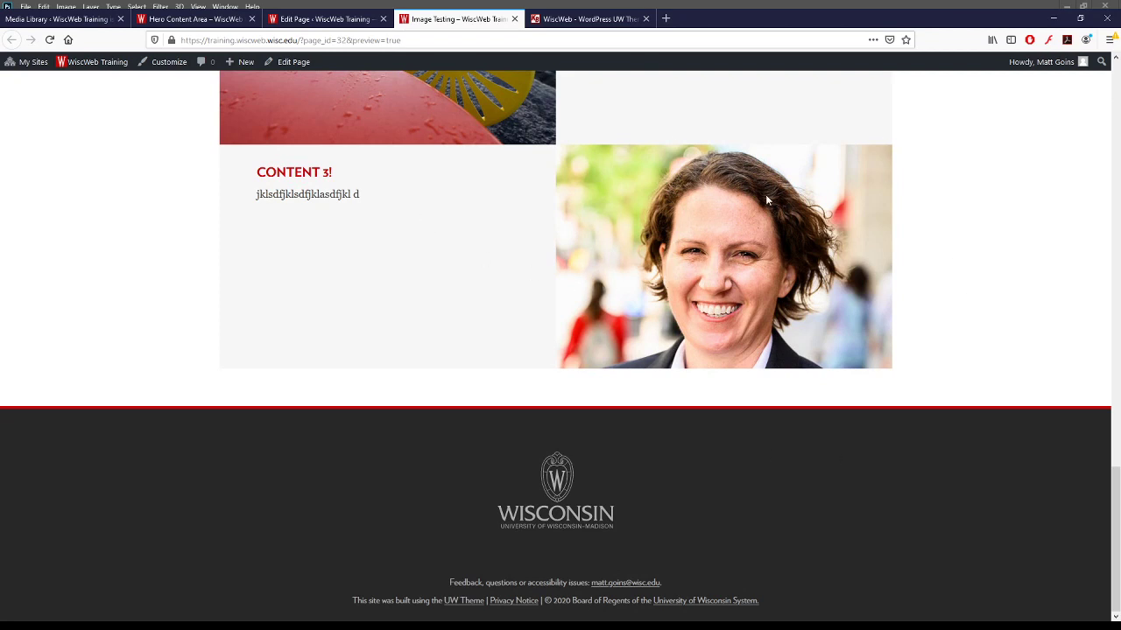
pyautogui.scroll(2, 709, 324)
pyautogui.scroll(-1, 612, 367)
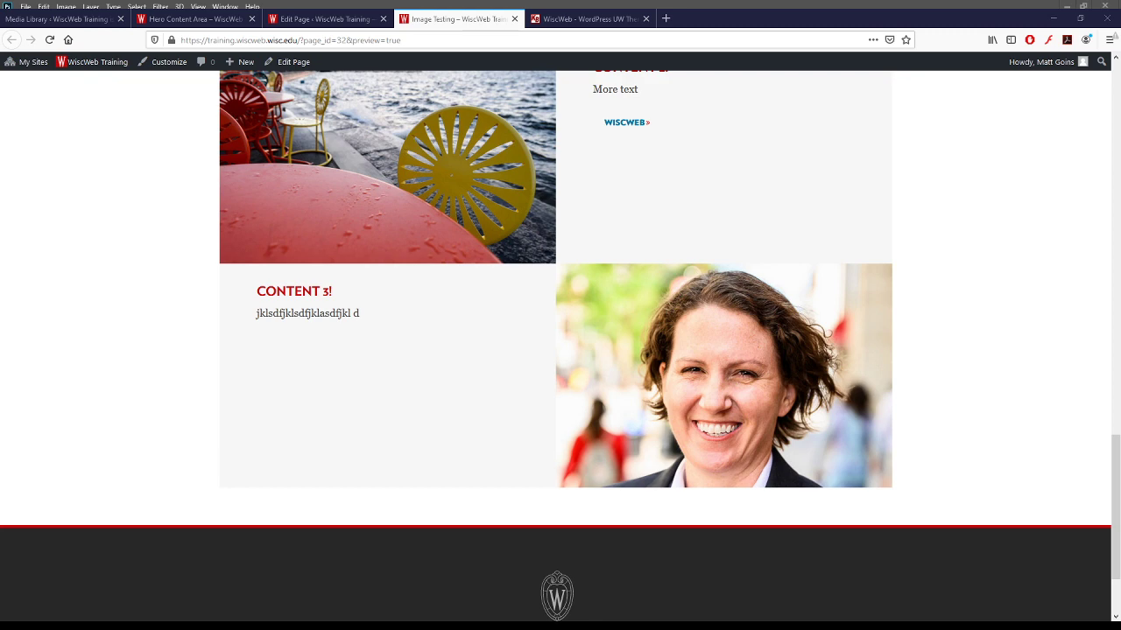
pyautogui.scroll(5, 658, 328)
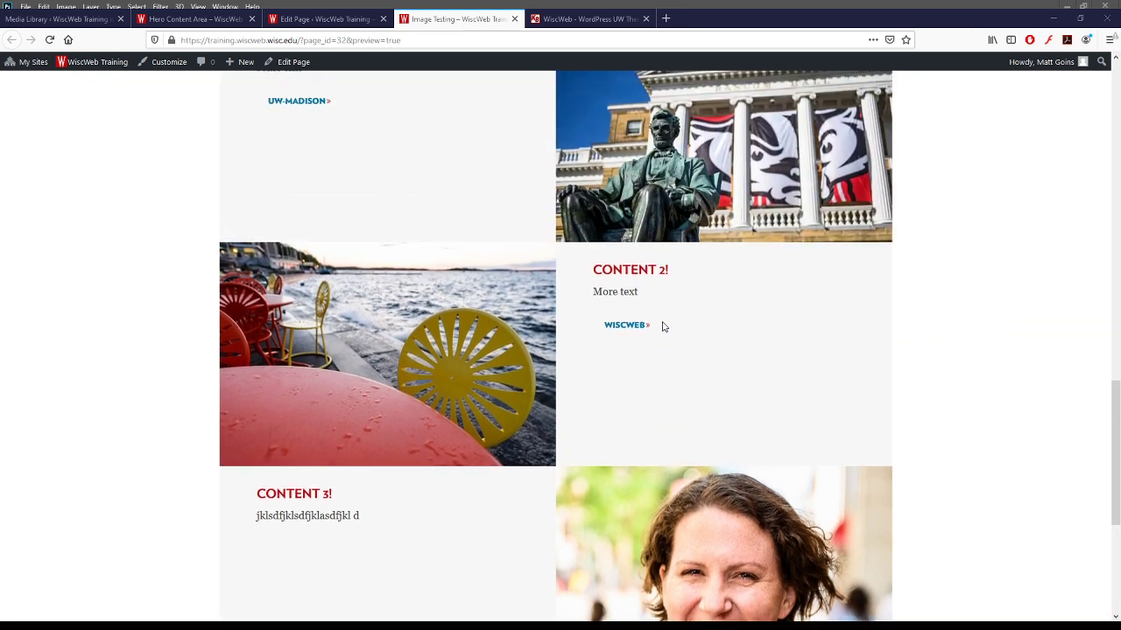
pyautogui.scroll(-6, 641, 319)
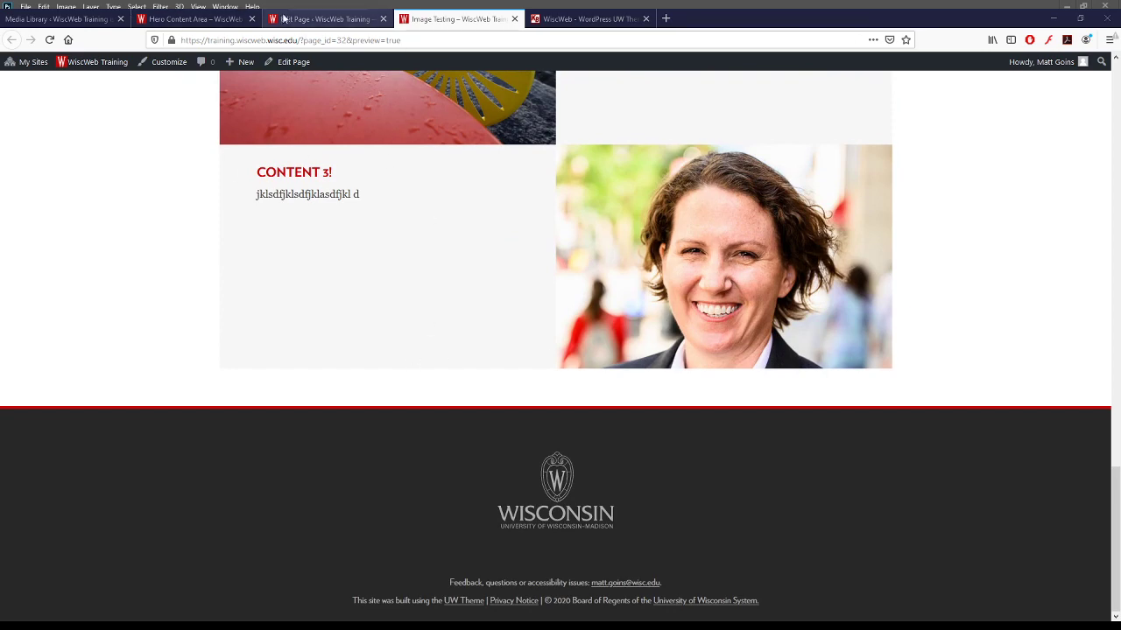
# - Collapse the Alternating Content Boxes and add a Featured Content Block element
pyautogui.click(317, 18)
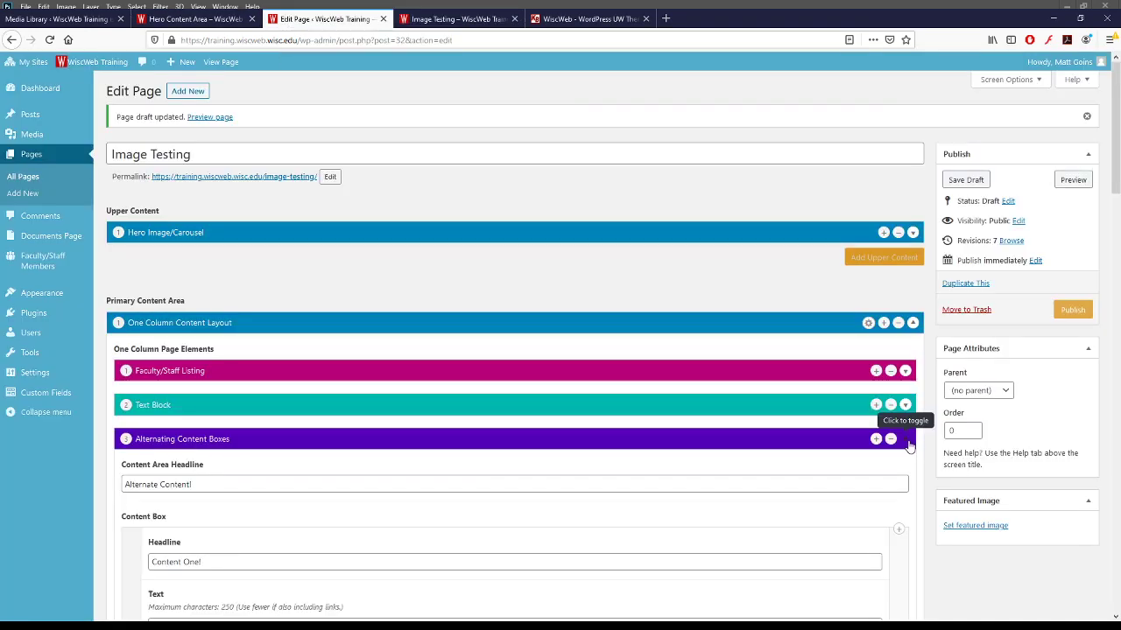
pyautogui.click(907, 438)
pyautogui.scroll(-1, 862, 411)
pyautogui.click(859, 407)
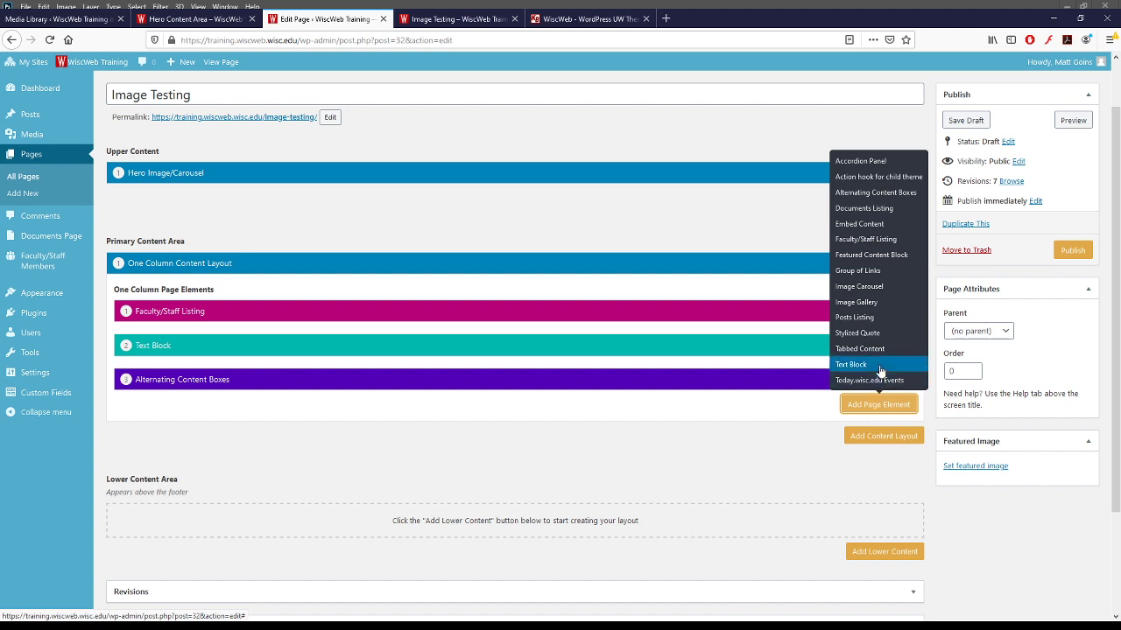
pyautogui.click(873, 257)
pyautogui.scroll(-4, 463, 441)
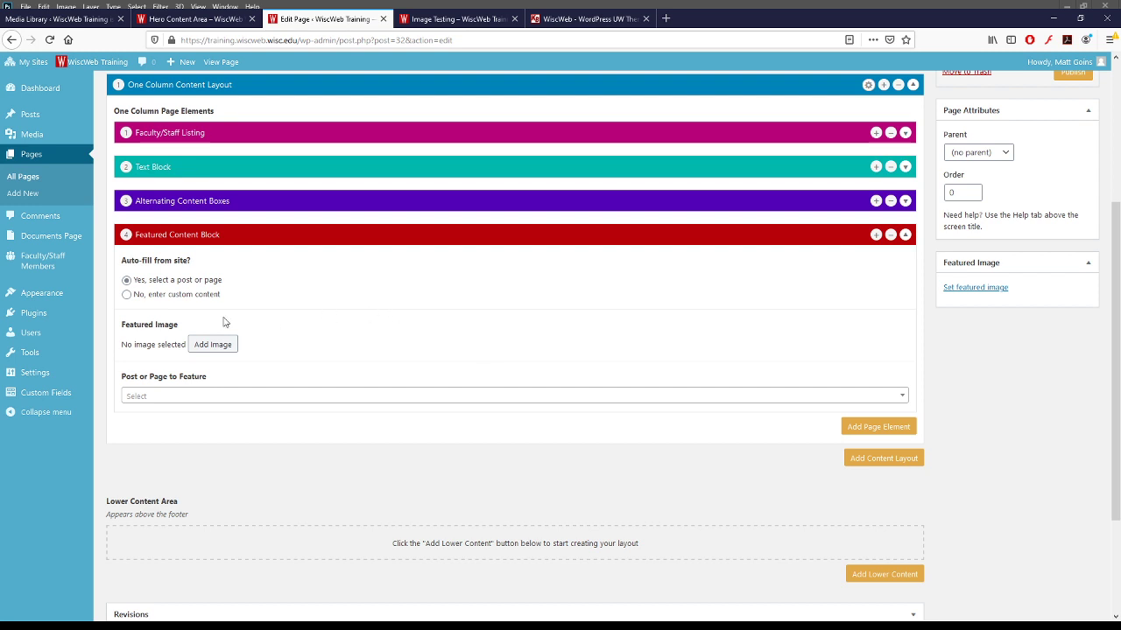
# - Set the block to custom content with the title 'Testing This Out'
pyautogui.click(131, 295)
pyautogui.click(299, 401)
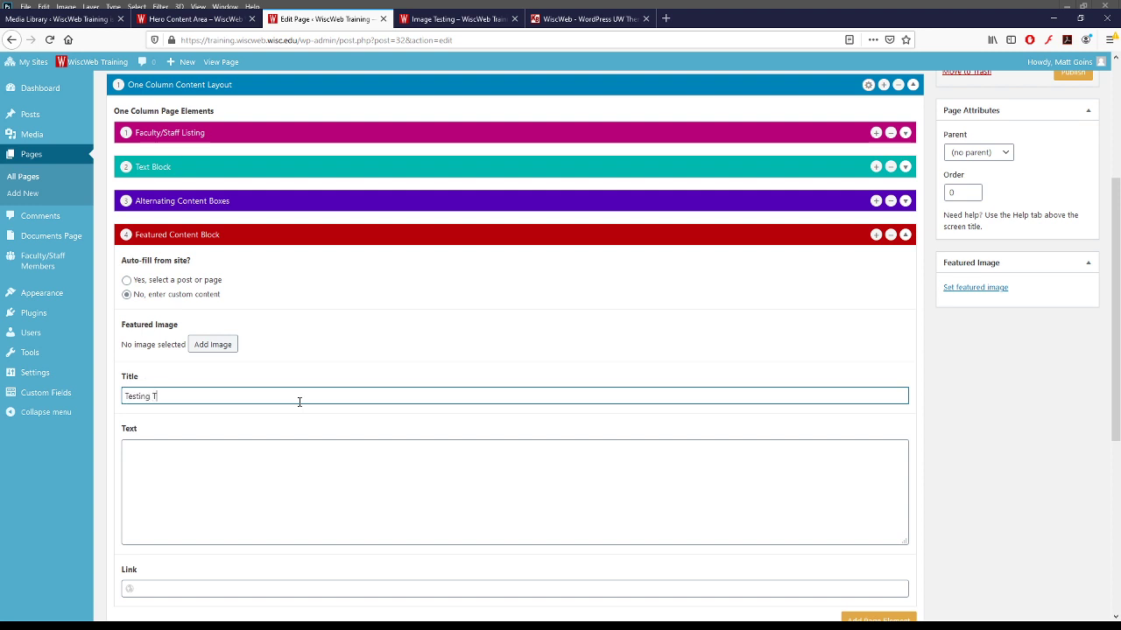
pyautogui.click(275, 463)
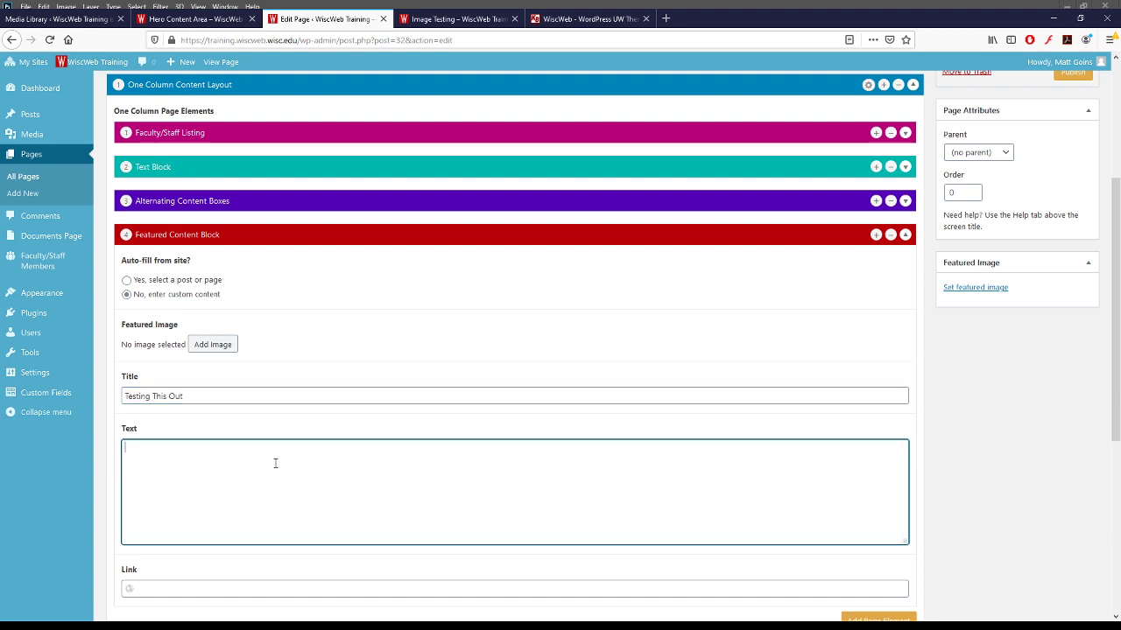
# - Load lorem2.com in a new browser tab for placeholder text
pyautogui.click(667, 19)
pyautogui.write('lorem2.com')
pyautogui.press('Return')
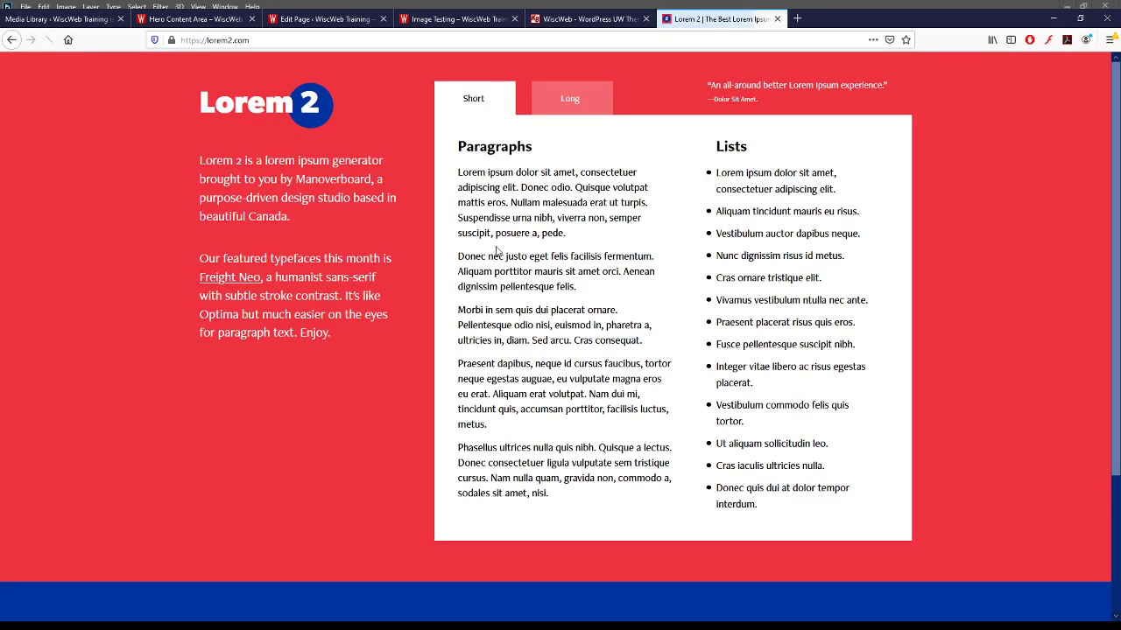
# - Copy the first three lorem ipsum paragraphs from lorem2.com and return to the page editor
pyautogui.moveTo(458, 172); pyautogui.dragTo(649, 343)
pyautogui.hotkey('ctrl', 'c')
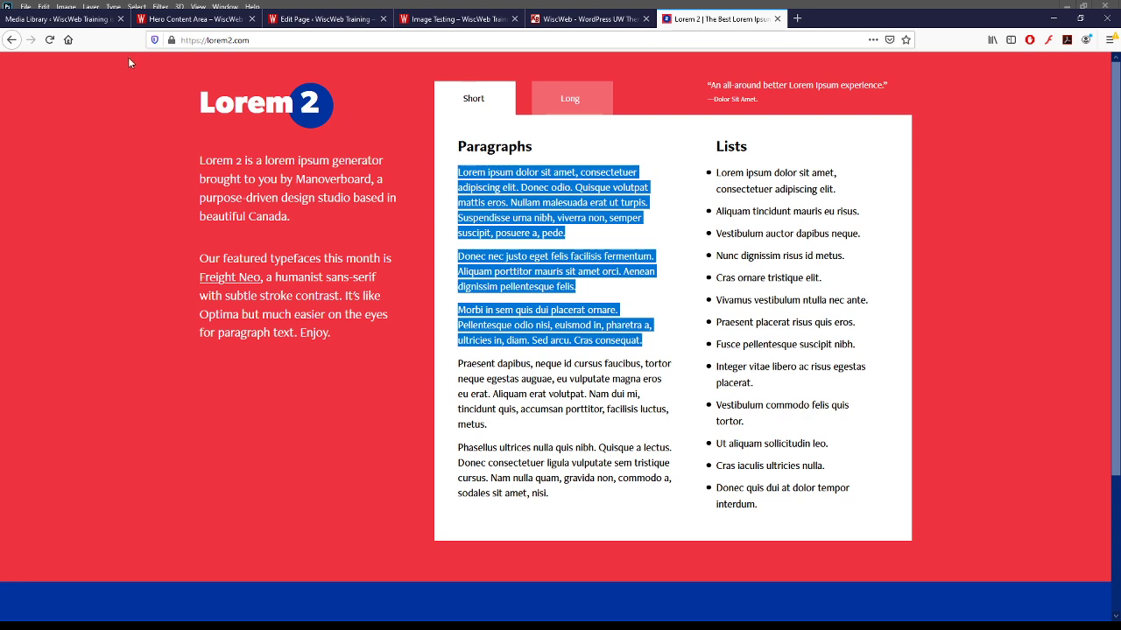
pyautogui.click(309, 23)
# - Paste the three lorem ipsum paragraphs into the Featured Content Block's text field
pyautogui.hotkey('ctrl', 'v')
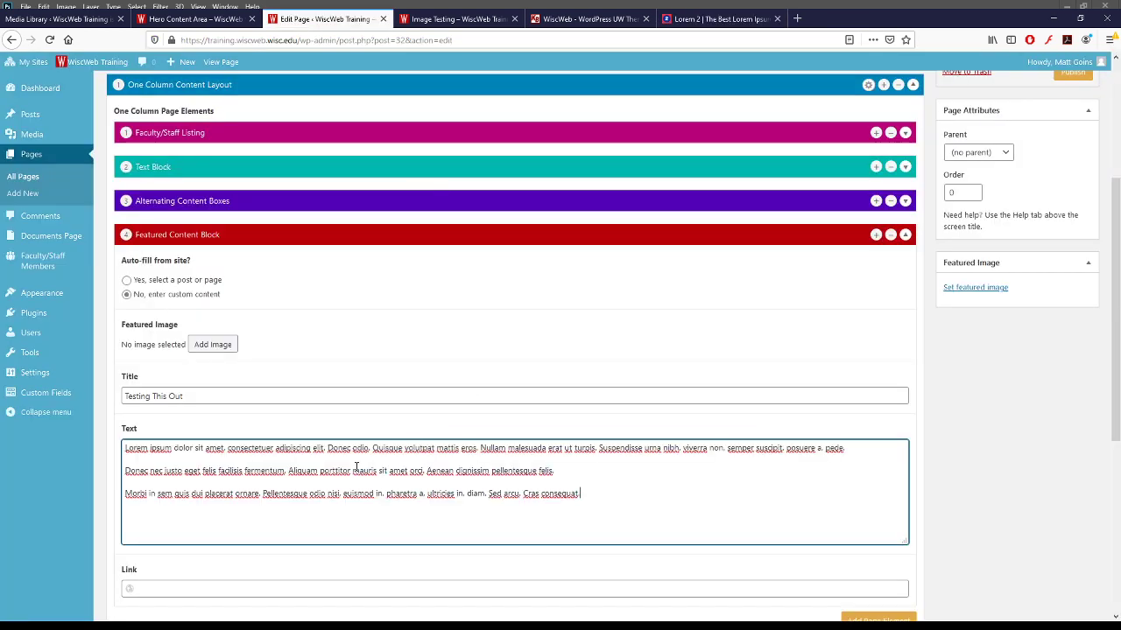
pyautogui.scroll(-3, 540, 483)
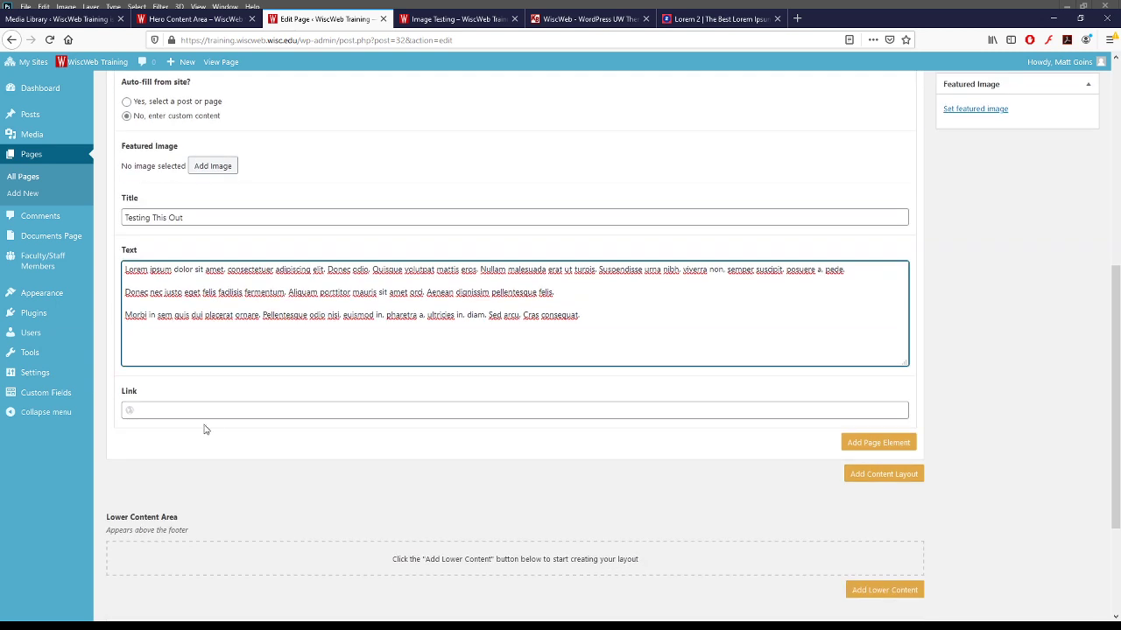
pyautogui.click(221, 414)
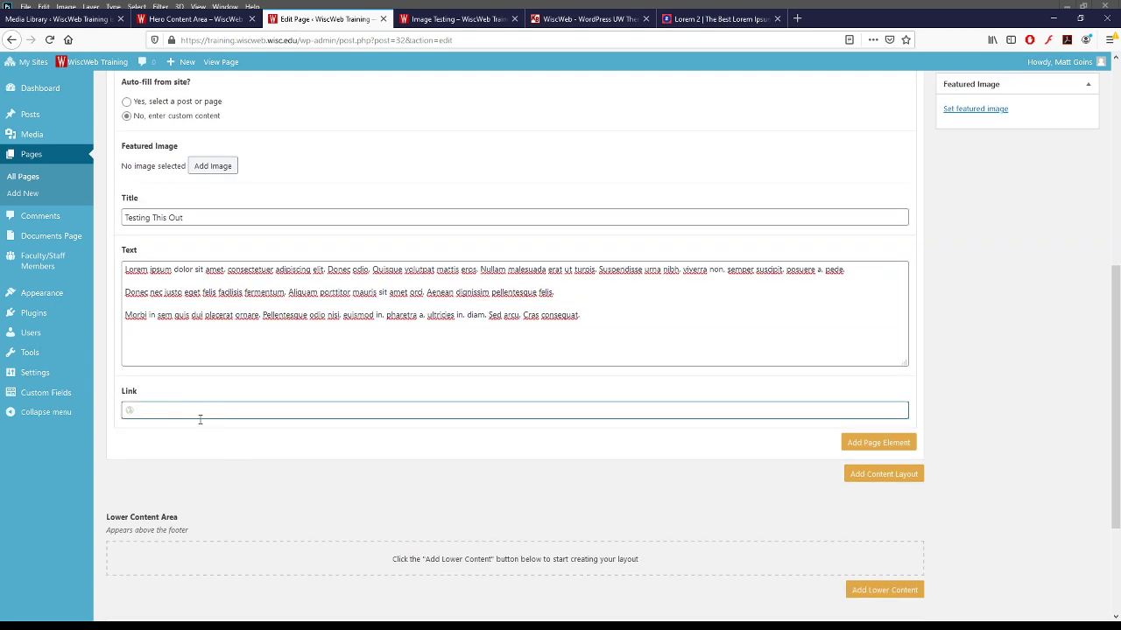
pyautogui.scroll(2, 176, 459)
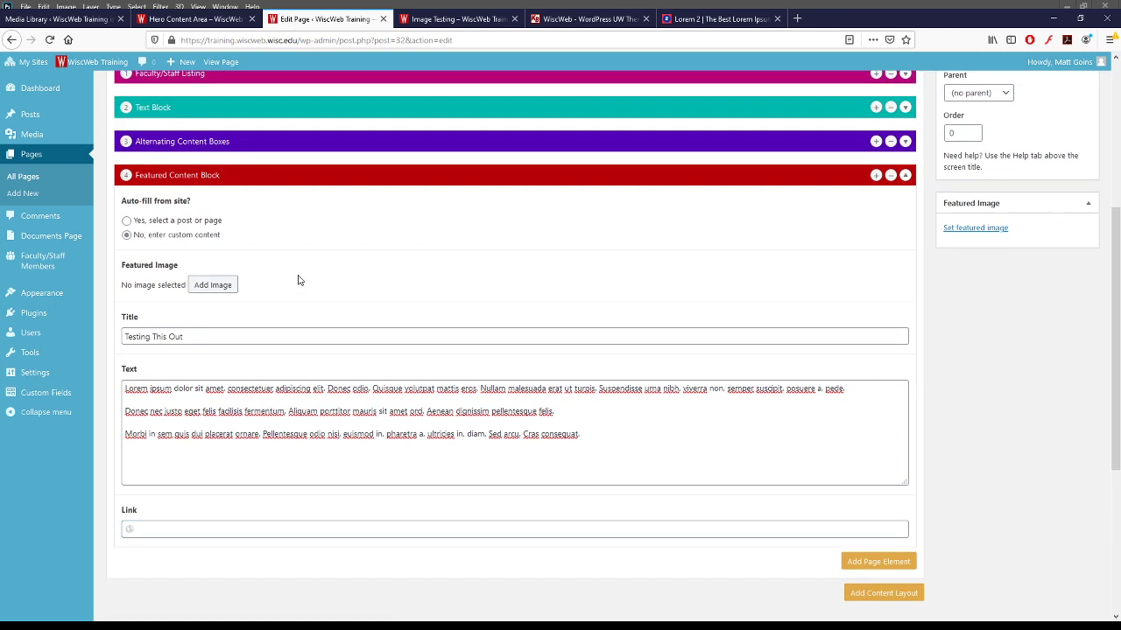
# - Set the BascHill_Jeff19_7938 Lincoln statue photo as the block's featured image
pyautogui.click(210, 286)
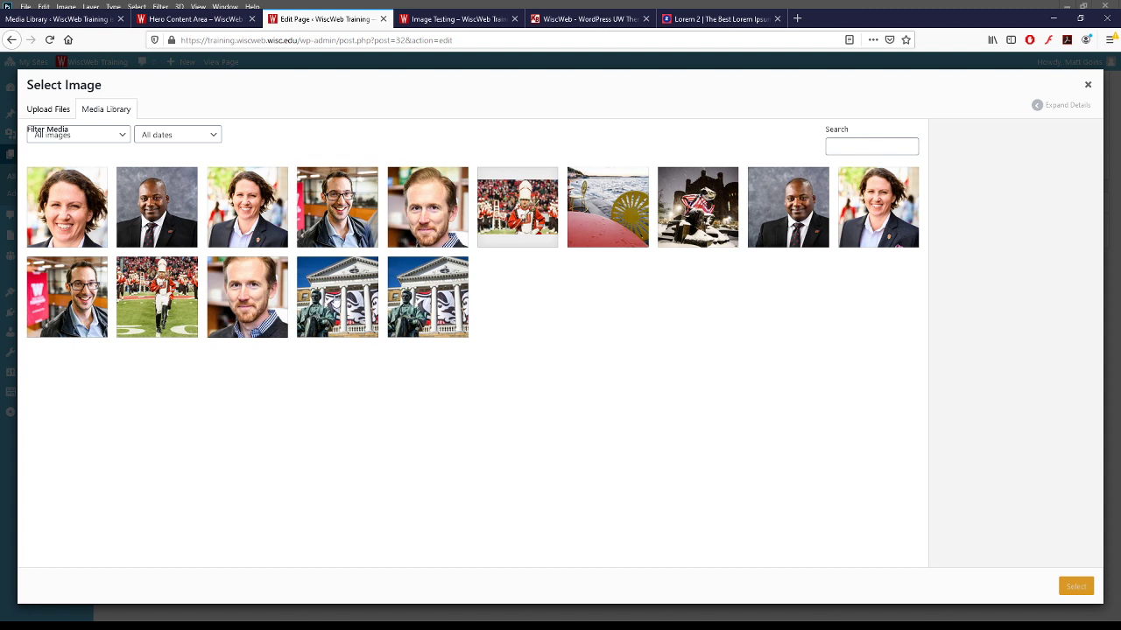
pyautogui.click(340, 299)
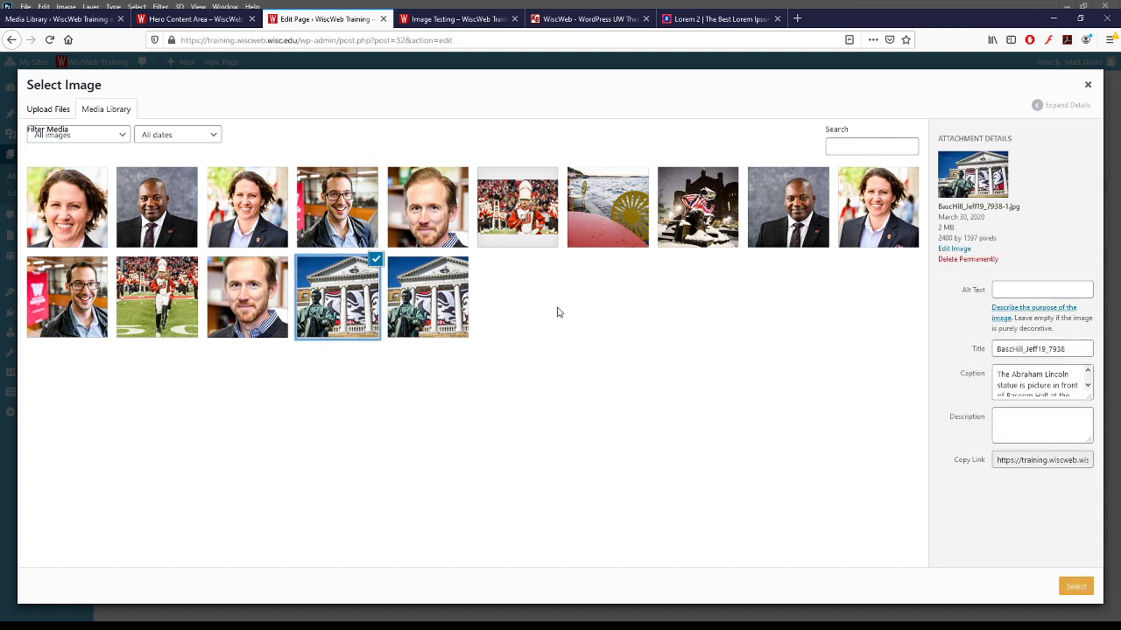
pyautogui.click(1064, 587)
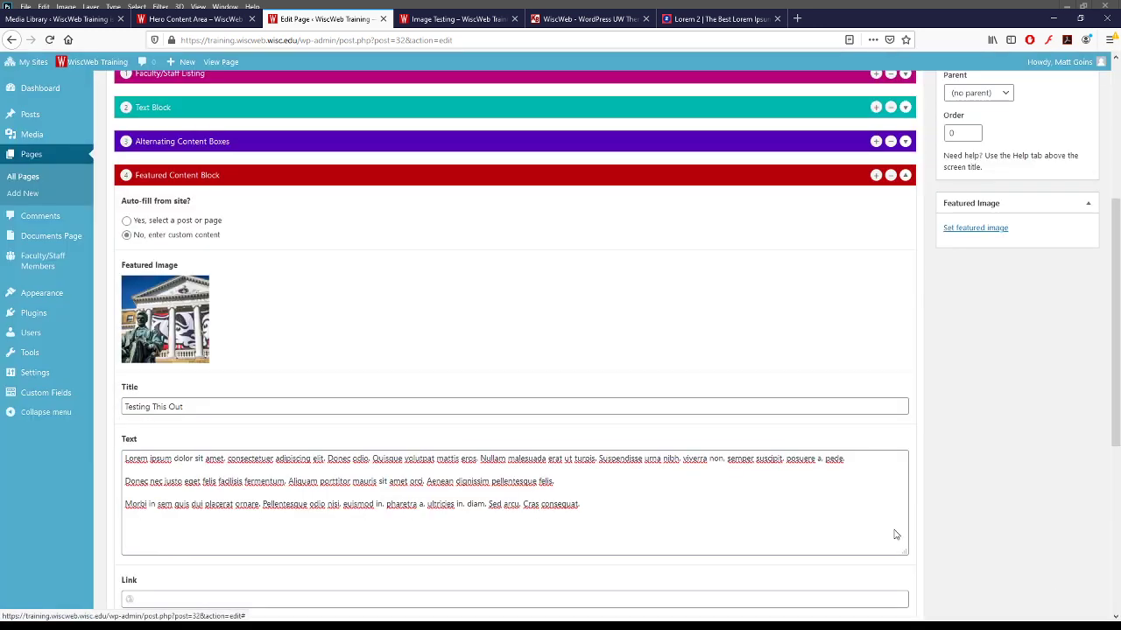
pyautogui.scroll(5, 954, 359)
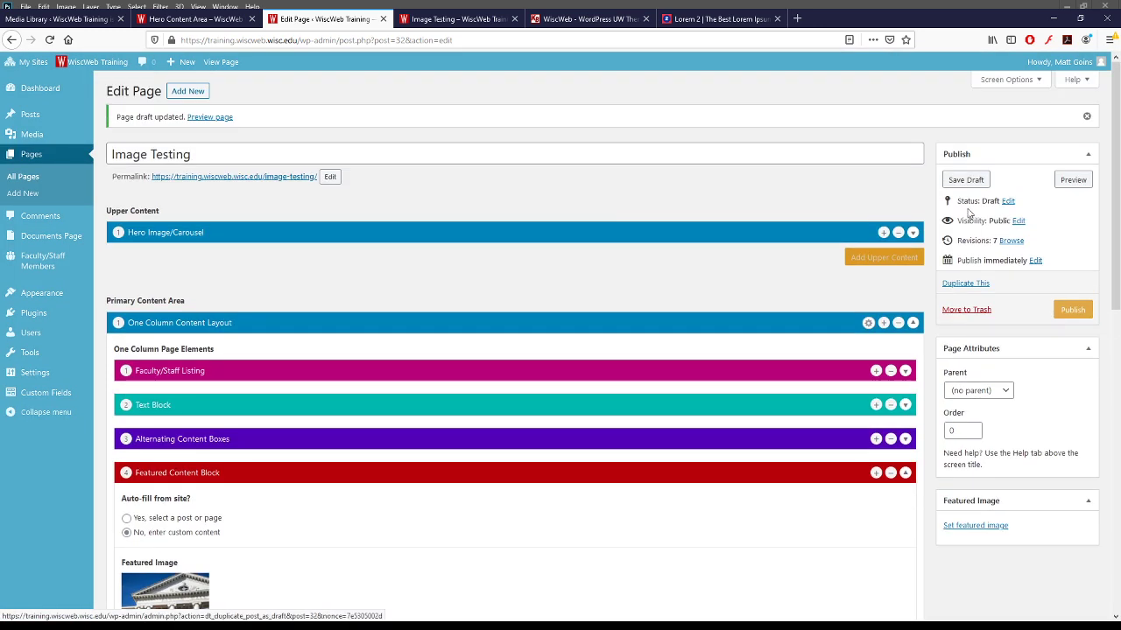
# - Save the Image Testing draft and open its preview
pyautogui.click(964, 182)
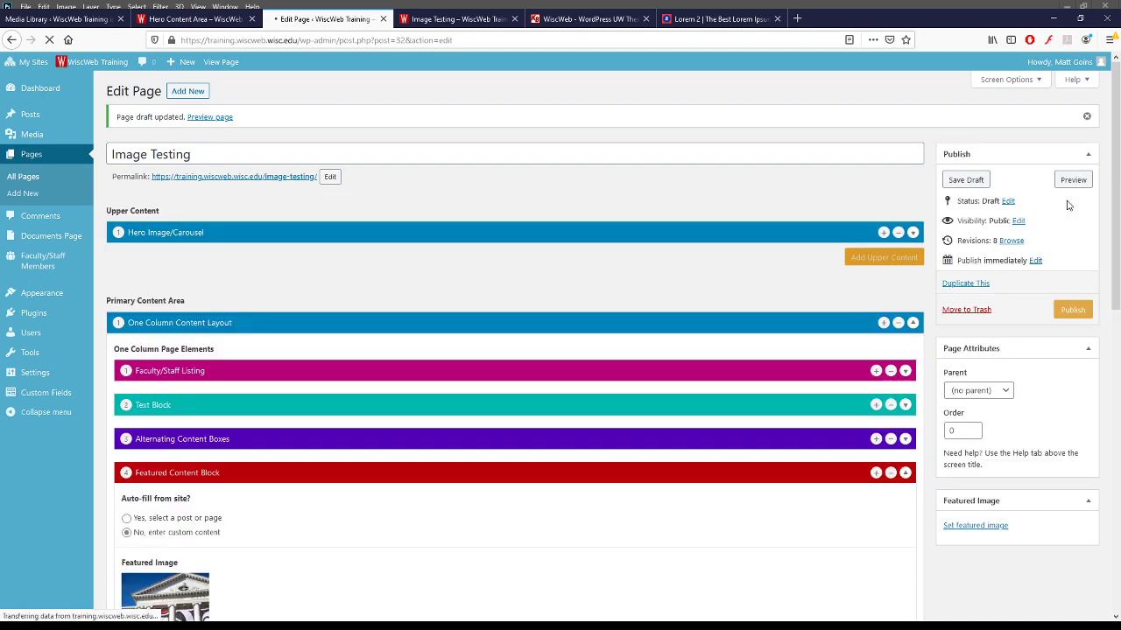
pyautogui.click(1070, 178)
pyautogui.scroll(-15, 175, 268)
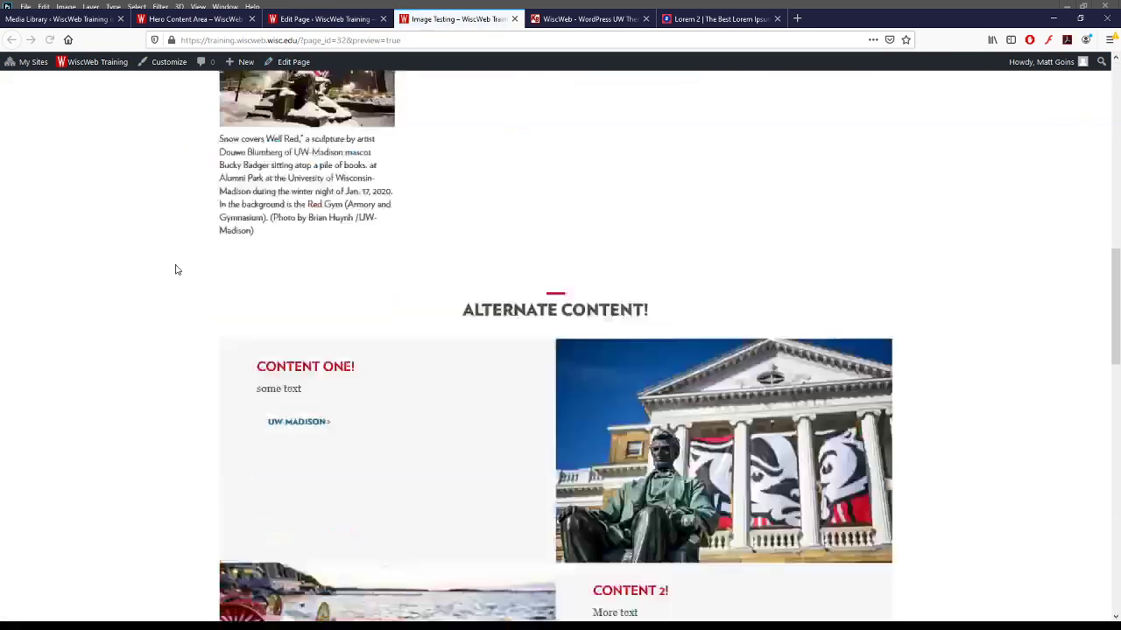
pyautogui.scroll(2, 175, 268)
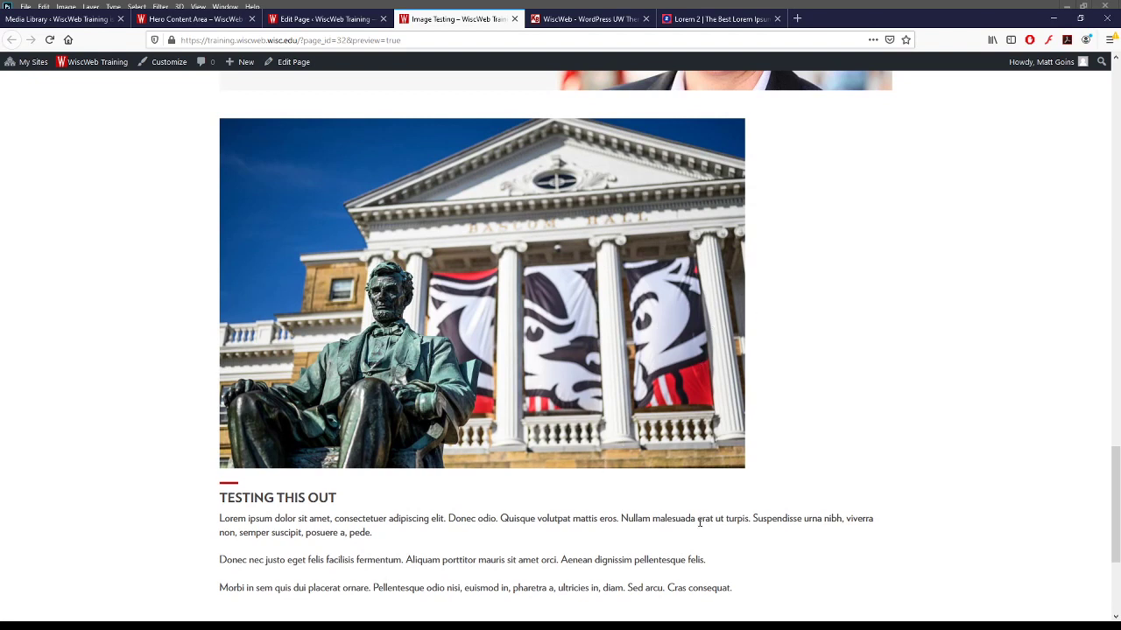
# - Inspect the 'Testing This Out' section, highlighting its heading and lorem paragraphs in the preview
pyautogui.moveTo(755, 518); pyautogui.dragTo(870, 528)
pyautogui.click(878, 528)
pyautogui.moveTo(222, 503); pyautogui.dragTo(610, 603)
pyautogui.click(610, 604)
pyautogui.scroll(-2, 394, 537)
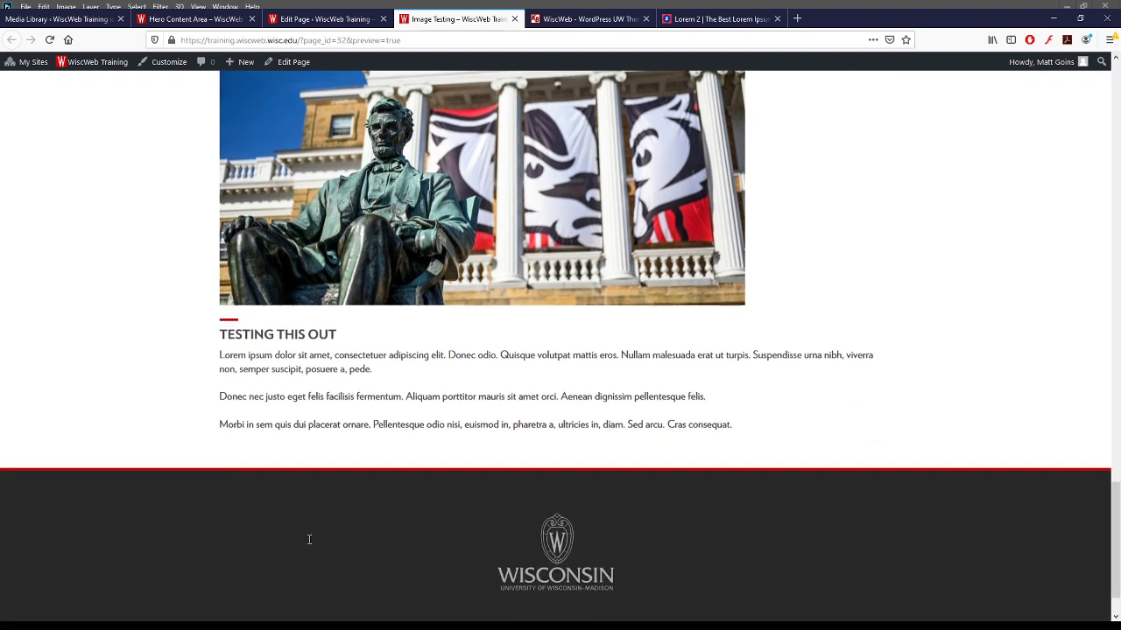
pyautogui.scroll(1, 262, 490)
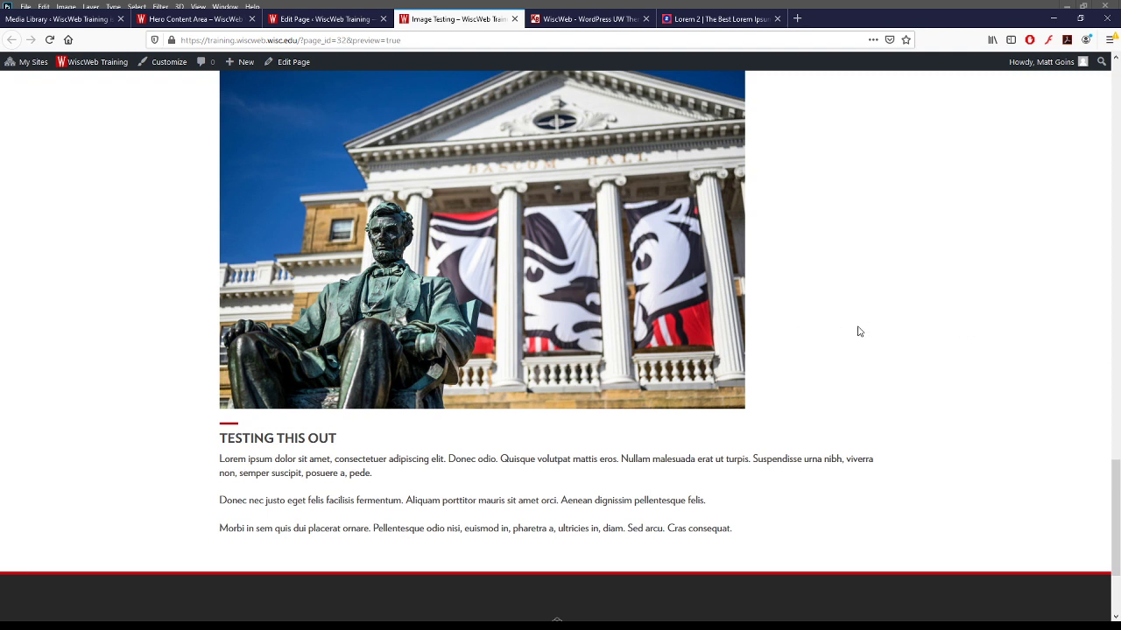
pyautogui.moveTo(219, 459); pyautogui.dragTo(868, 470)
pyautogui.click(880, 464)
pyautogui.scroll(4, 876, 462)
pyautogui.scroll(-3, 876, 463)
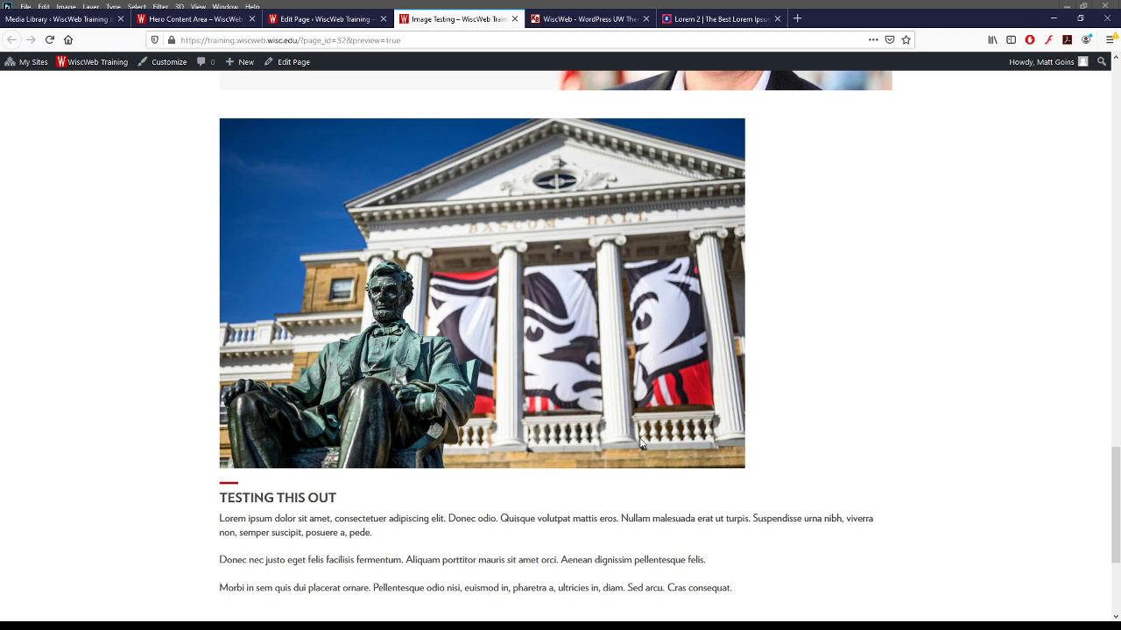
pyautogui.moveTo(867, 520); pyautogui.dragTo(874, 525)
# - Return to the Edit Page tab for the Image Testing page
pyautogui.click(303, 19)
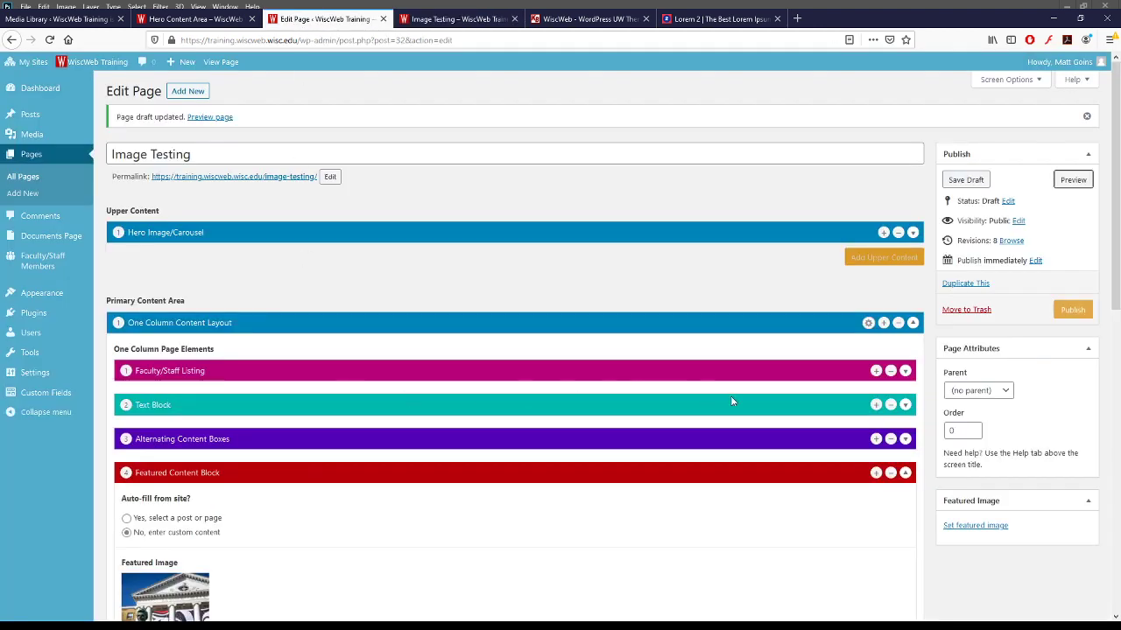
# - Collapse the Featured Content Block and dismiss the one-hero-layout limit notice twice
pyautogui.click(904, 473)
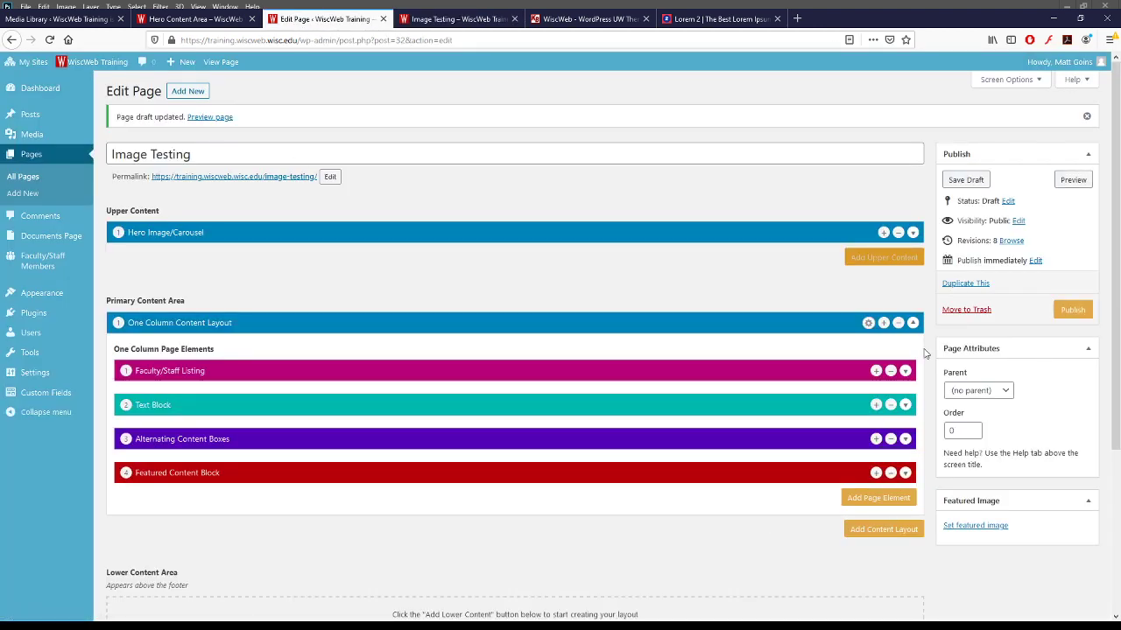
pyautogui.click(884, 233)
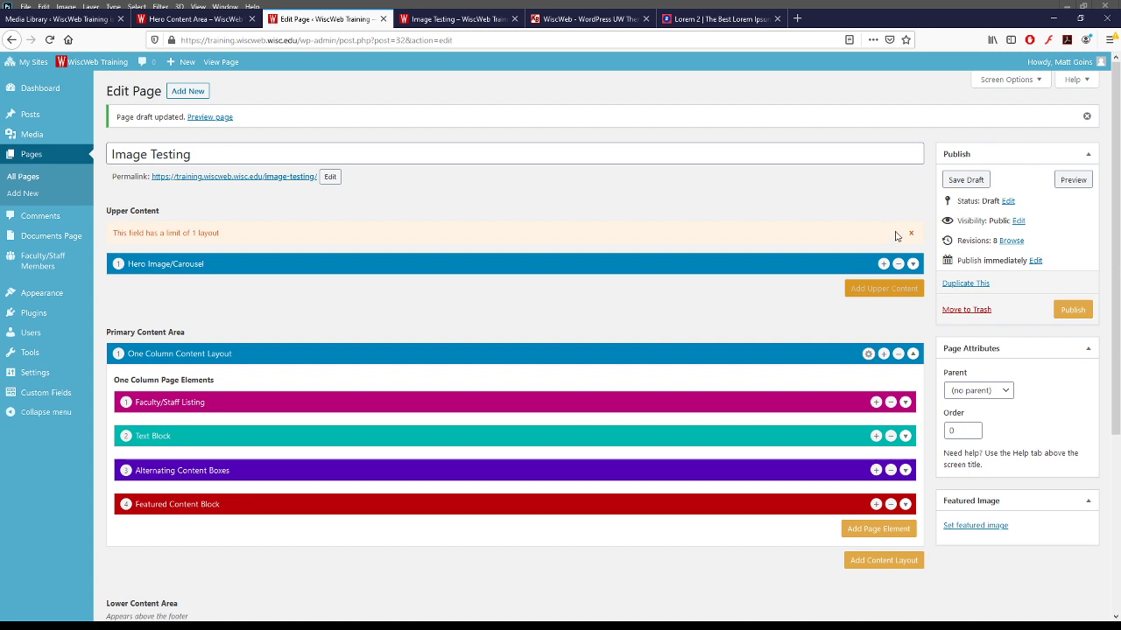
pyautogui.click(910, 233)
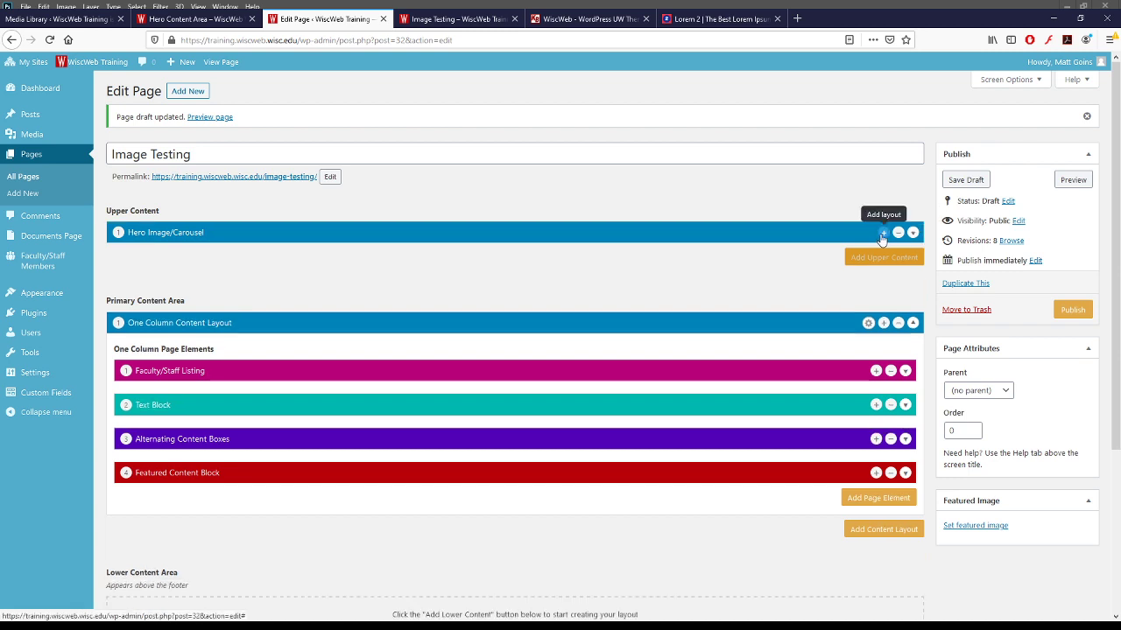
pyautogui.click(882, 235)
pyautogui.click(911, 235)
pyautogui.scroll(-3, 869, 473)
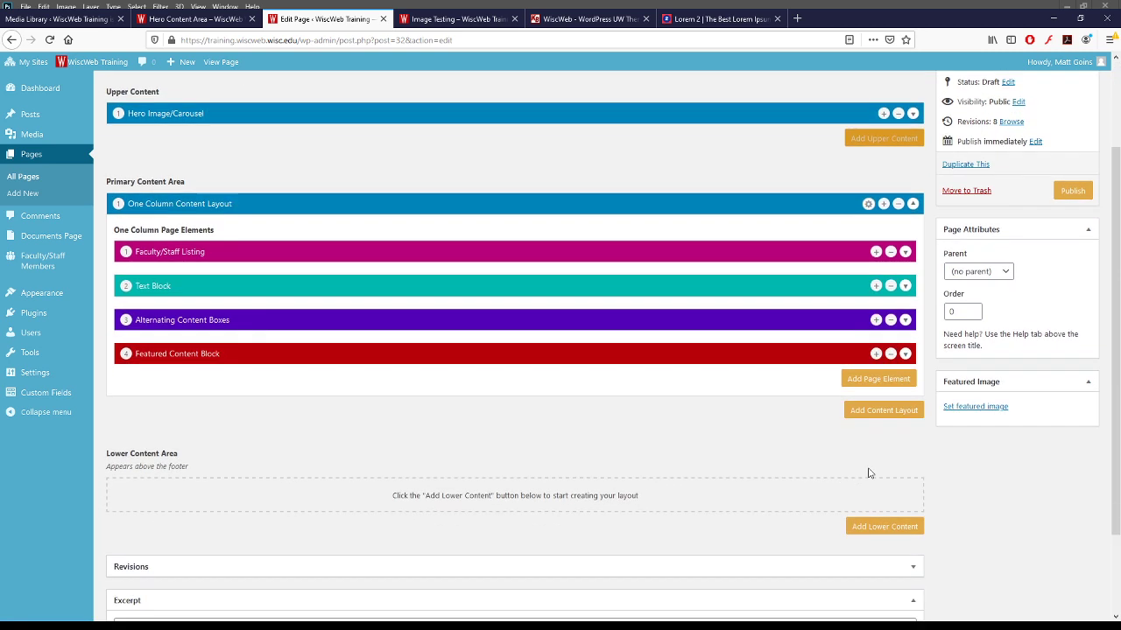
# - Remove the empty extra One Column layout and add a Two Column Content Layout instead
pyautogui.click(877, 410)
pyautogui.click(850, 358)
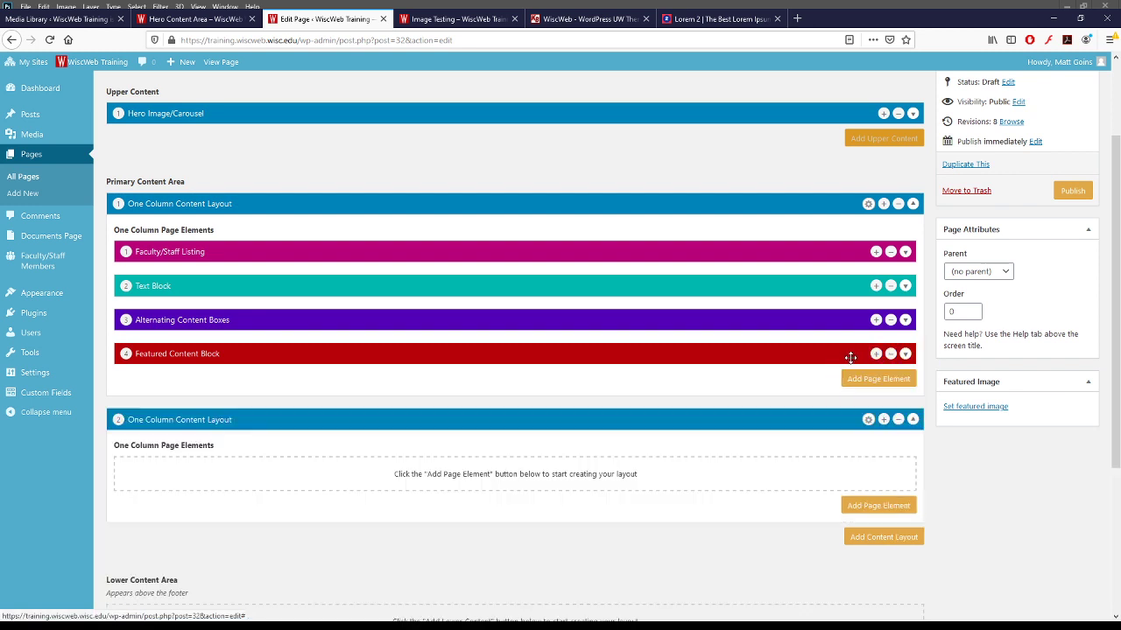
pyautogui.click(897, 419)
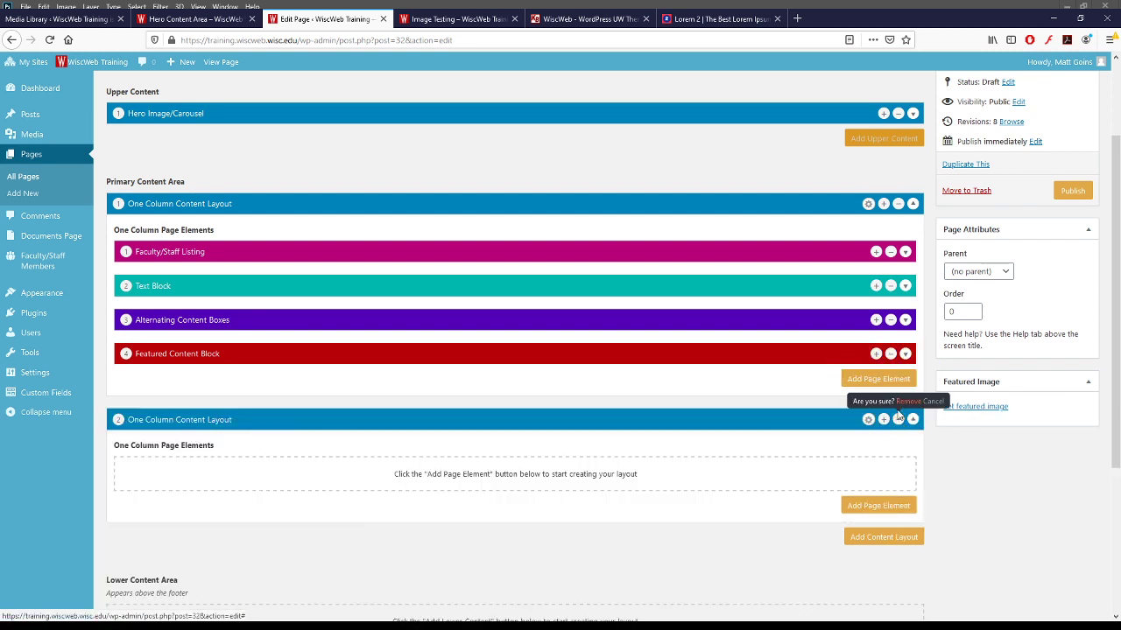
pyautogui.click(907, 401)
pyautogui.click(882, 409)
pyautogui.click(875, 375)
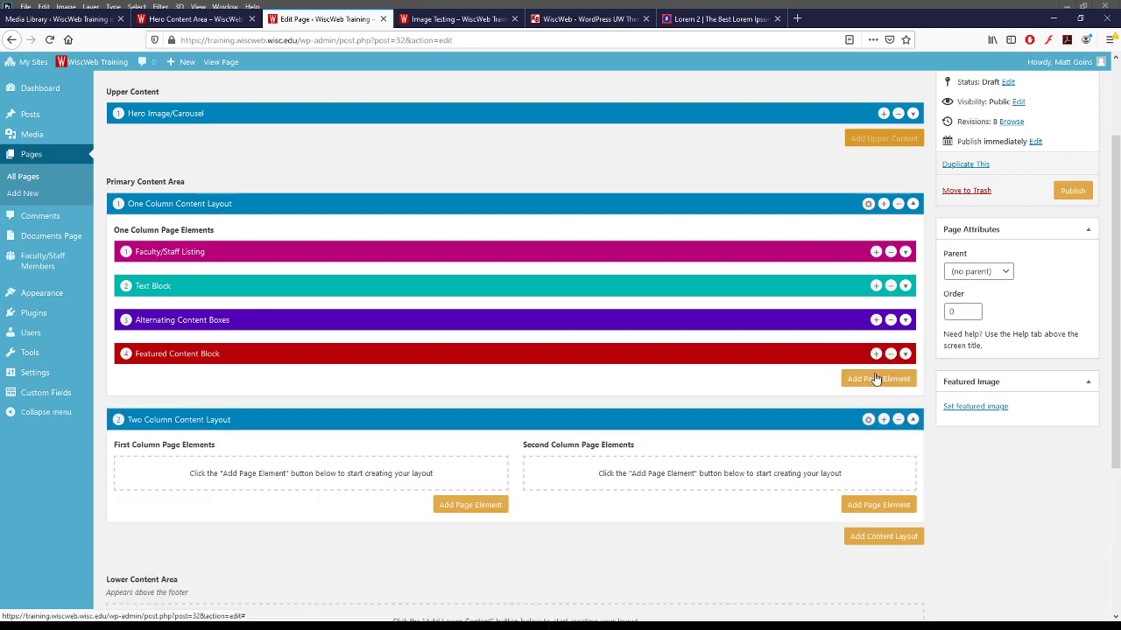
# - Add a Featured Content Block to each of the two columns
pyautogui.click(449, 505)
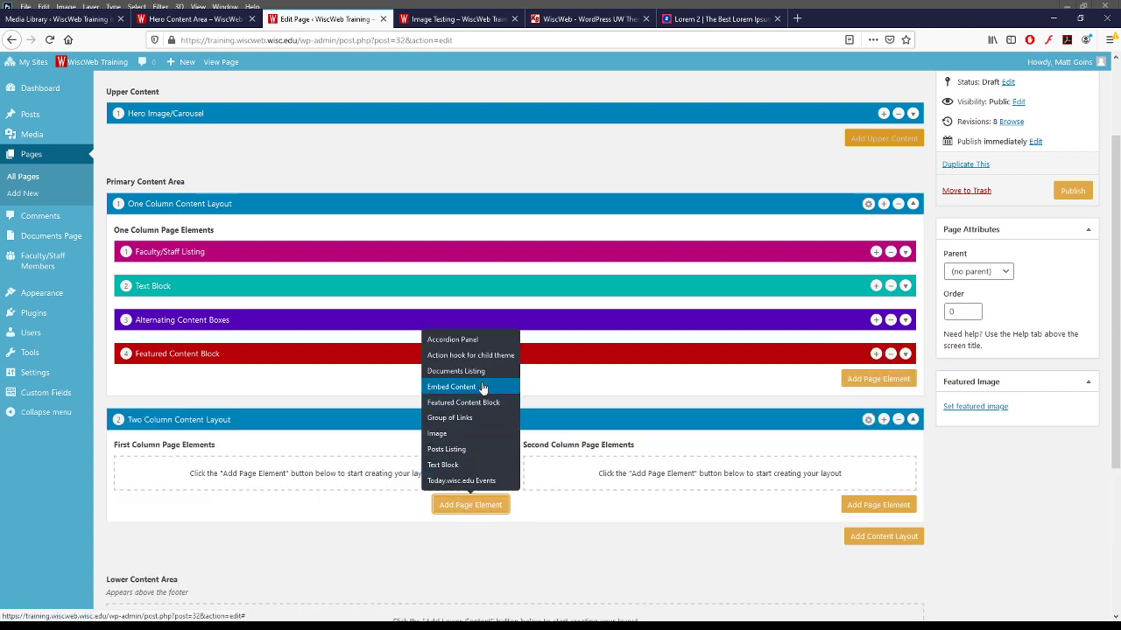
pyautogui.click(464, 403)
pyautogui.click(878, 506)
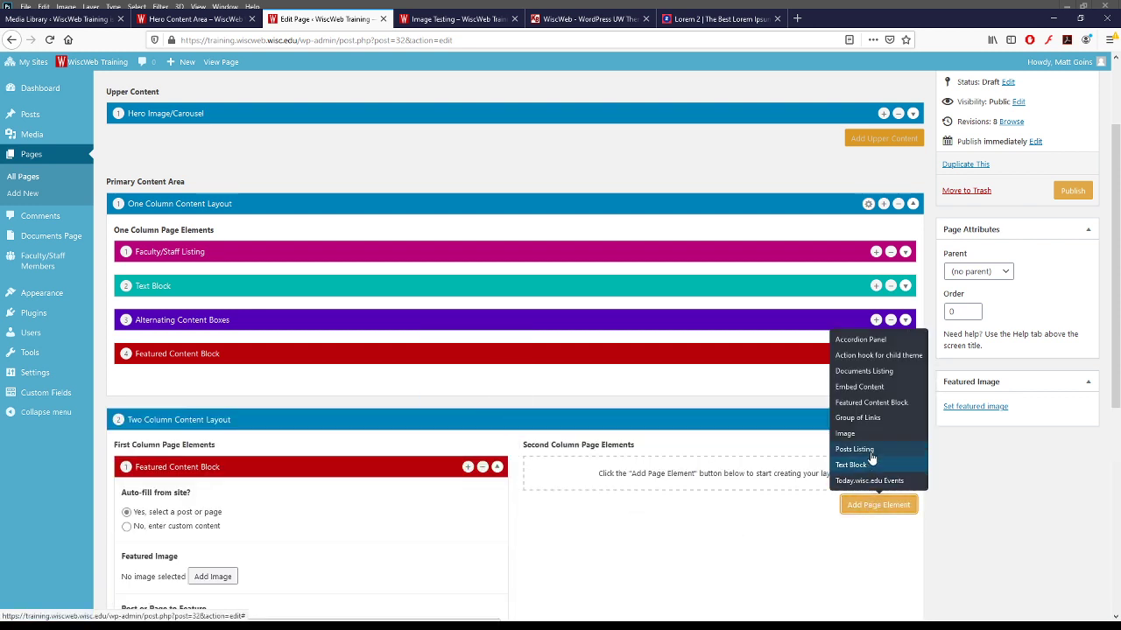
pyautogui.click(867, 403)
pyautogui.scroll(-3, 162, 452)
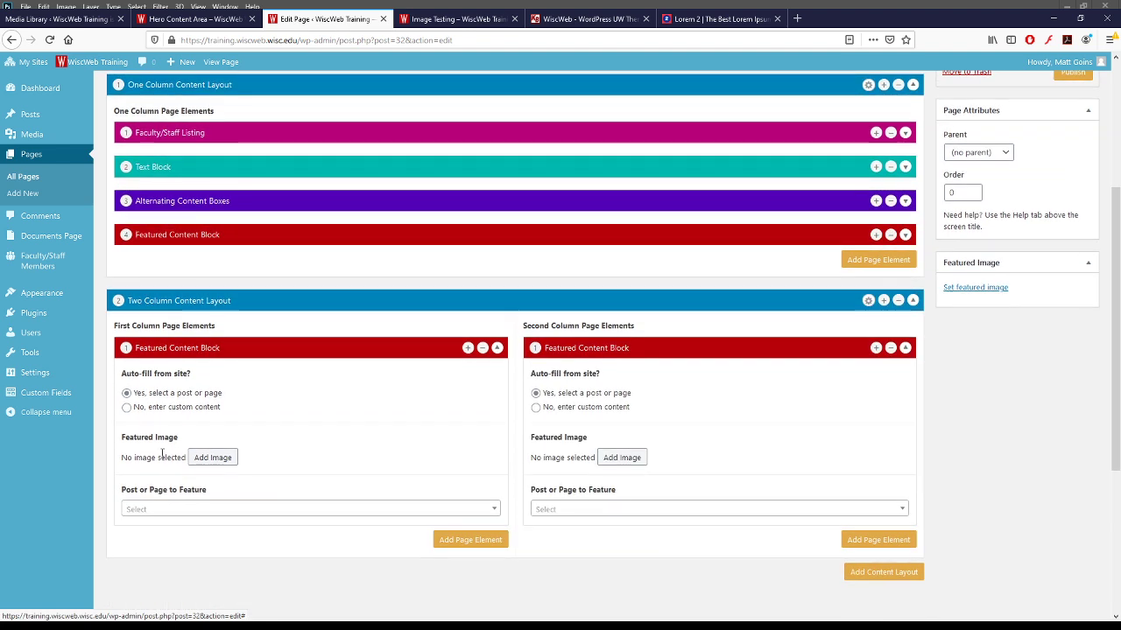
pyautogui.scroll(-3, 162, 453)
# - Set both columns' Post or Page to Feature to Sample Page
pyautogui.click(187, 391)
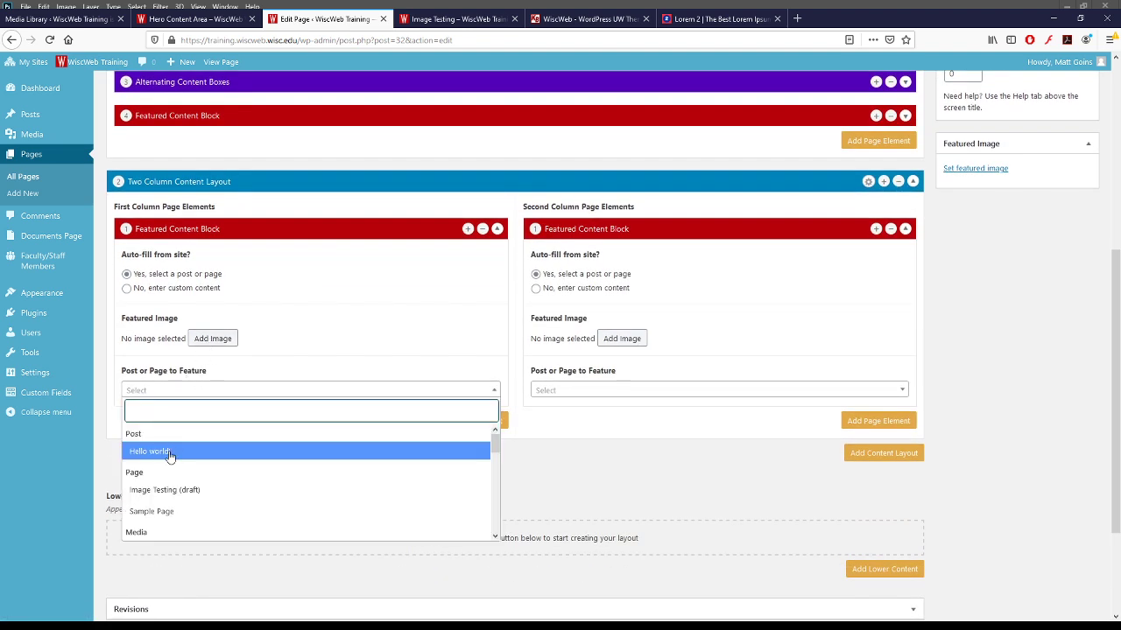
pyautogui.click(163, 516)
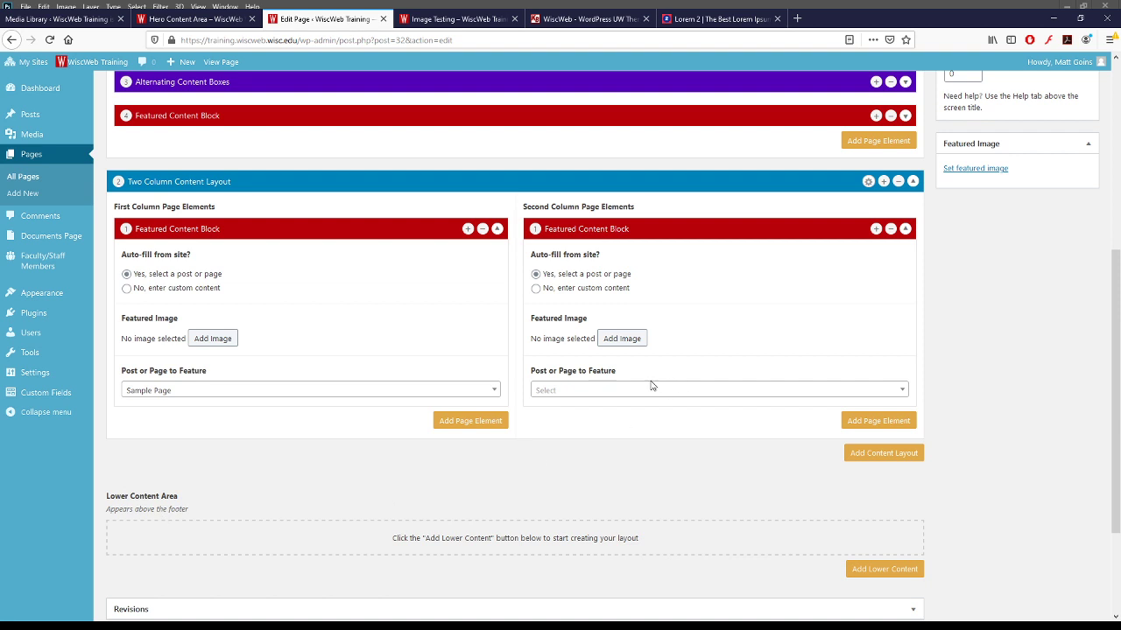
pyautogui.click(613, 396)
pyautogui.click(580, 514)
# - Feature the rainy terrace chairs photo in column one and the woman's portrait in column two, then save the draft
pyautogui.click(194, 339)
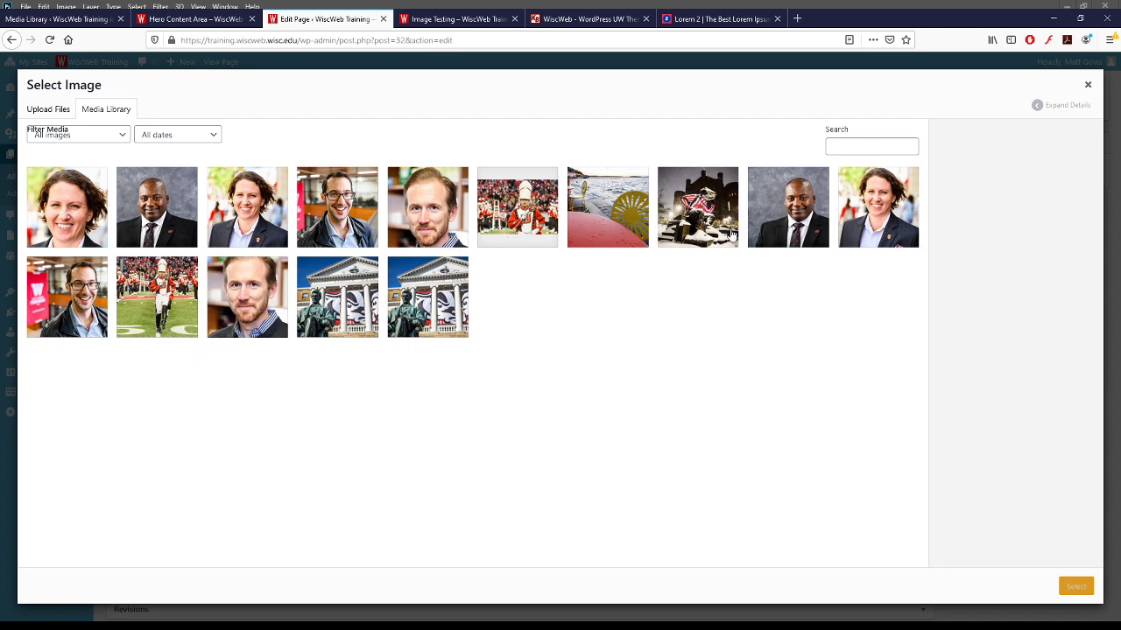
pyautogui.click(609, 217)
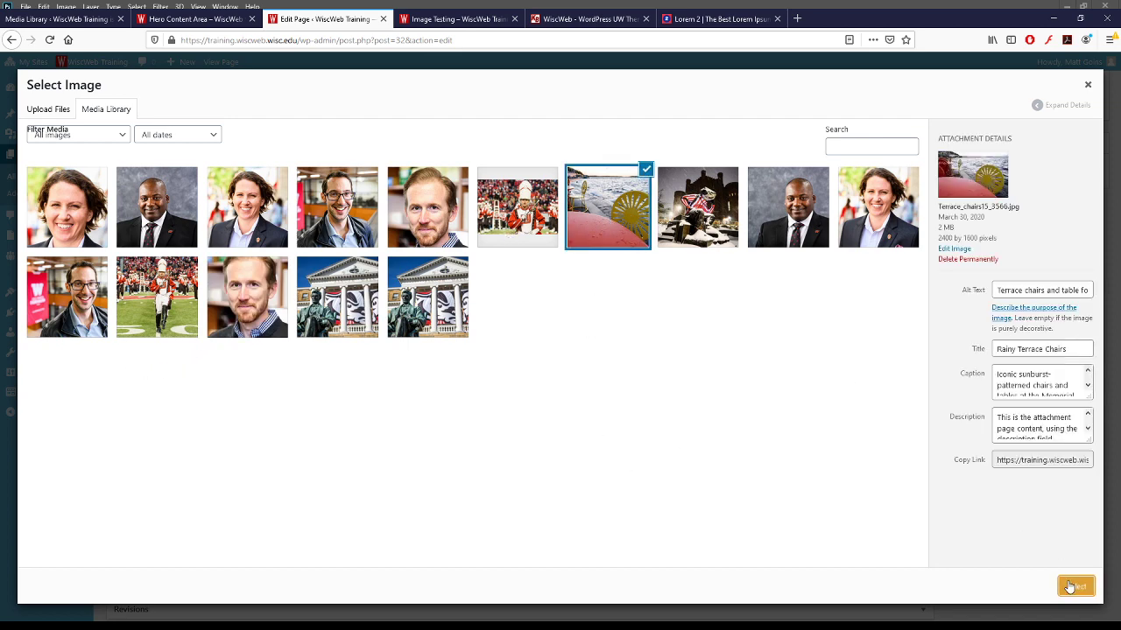
pyautogui.click(1072, 584)
pyautogui.click(637, 342)
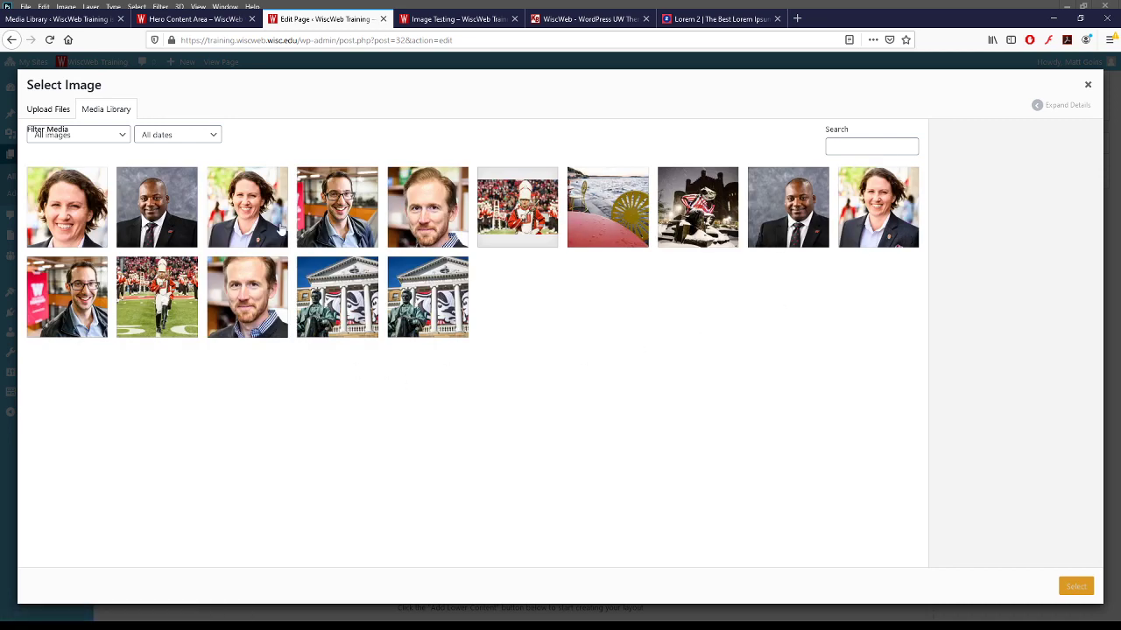
pyautogui.click(884, 219)
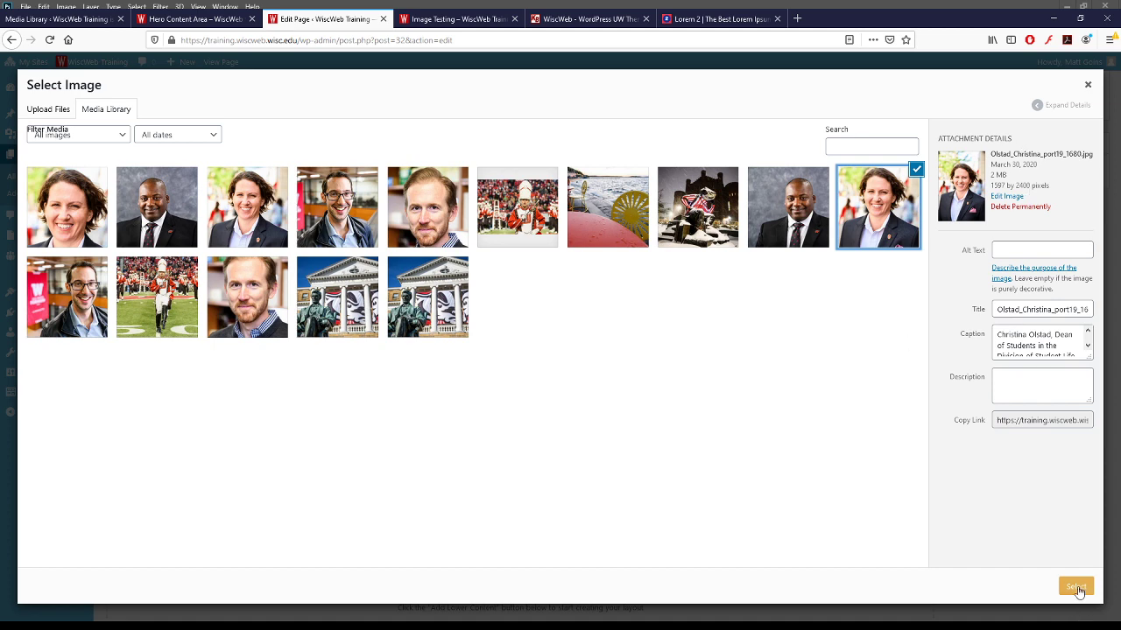
pyautogui.click(1076, 588)
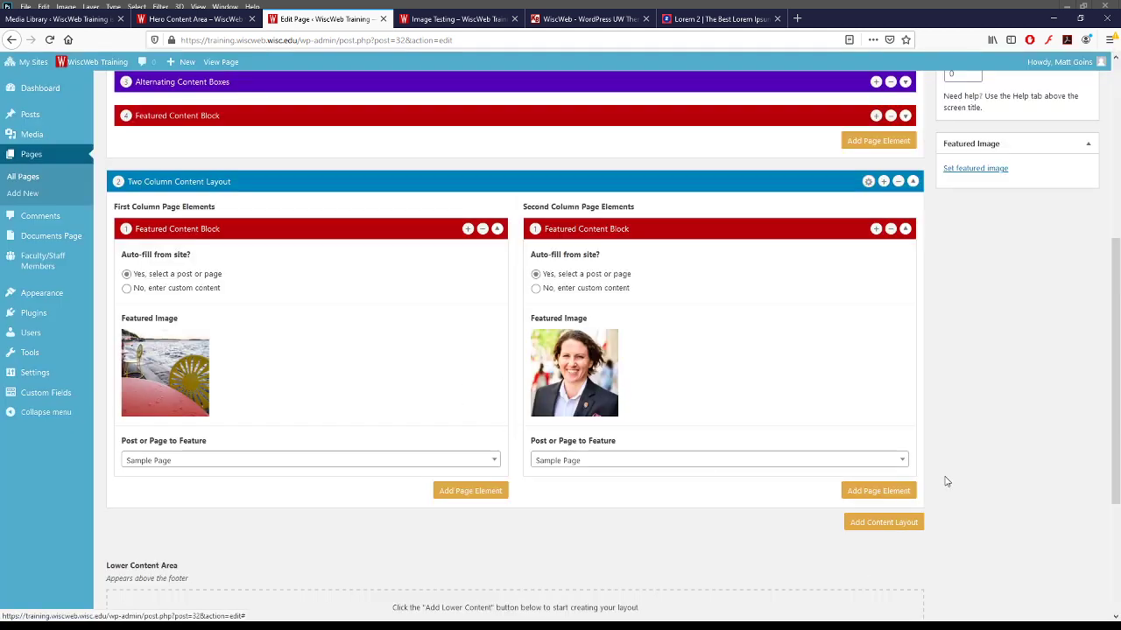
pyautogui.scroll(5, 945, 481)
pyautogui.click(966, 182)
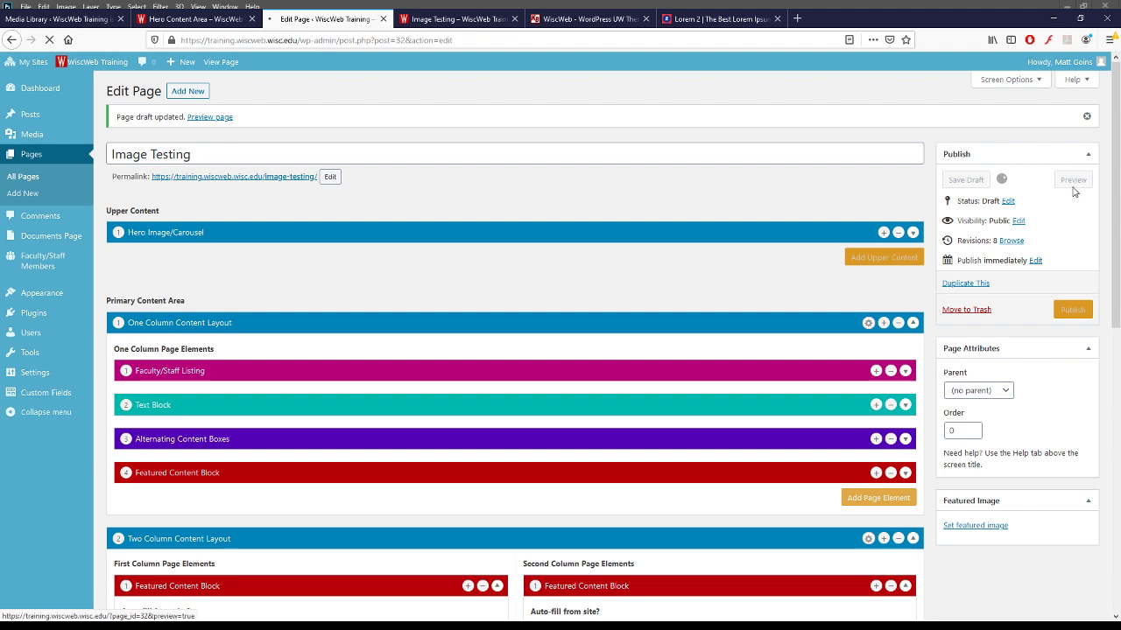
# - Remove the one-column Featured Content Block from the page
pyautogui.scroll(-3, 931, 308)
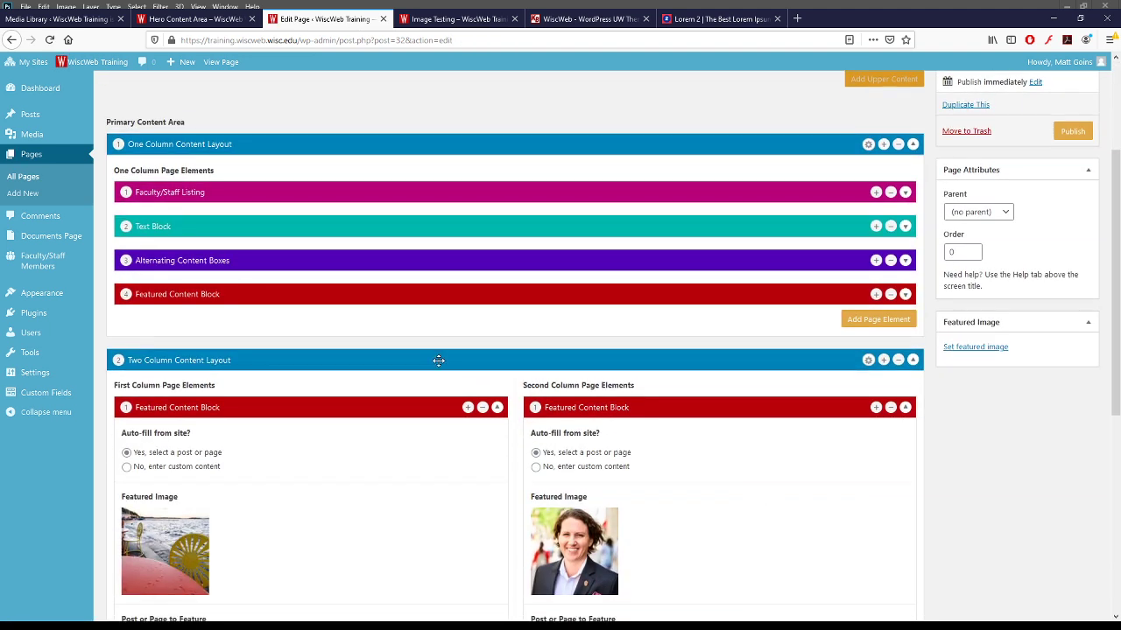
pyautogui.click(891, 294)
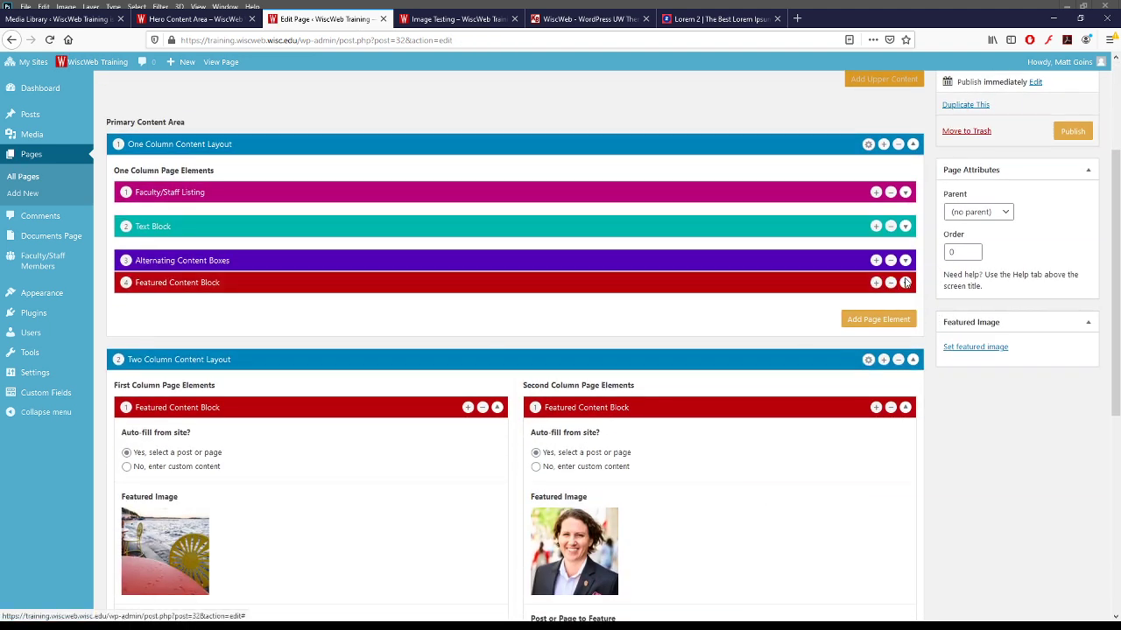
pyautogui.scroll(3, 945, 316)
# - Save the draft and preview the Image Testing page down to the two Sample Page cards
pyautogui.click(966, 179)
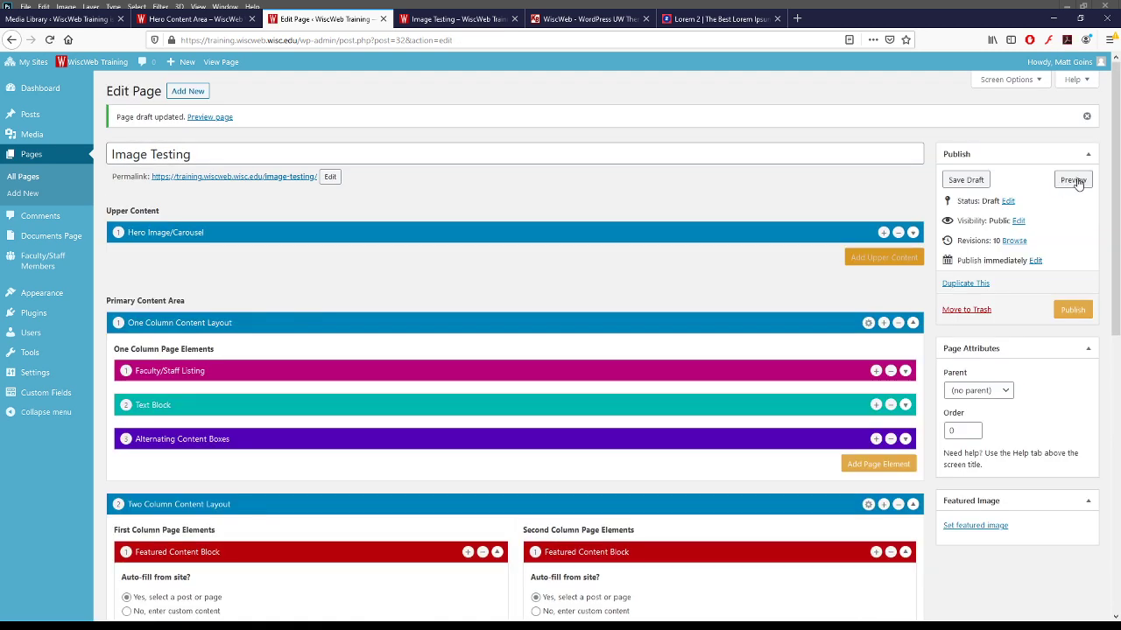
pyautogui.click(1074, 180)
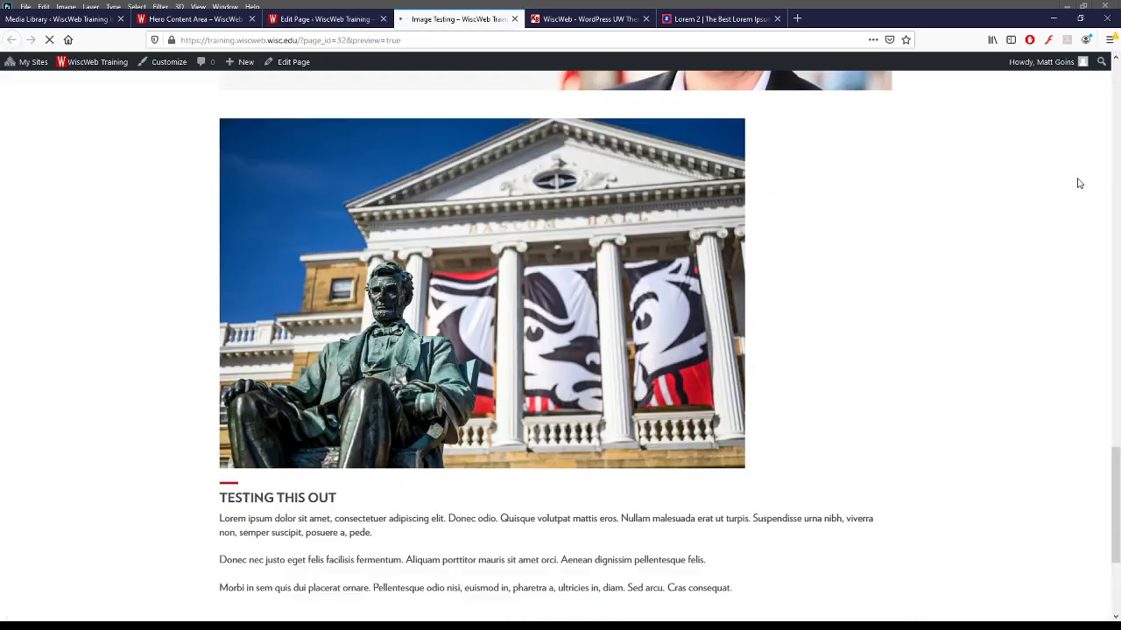
pyautogui.scroll(-10, 420, 319)
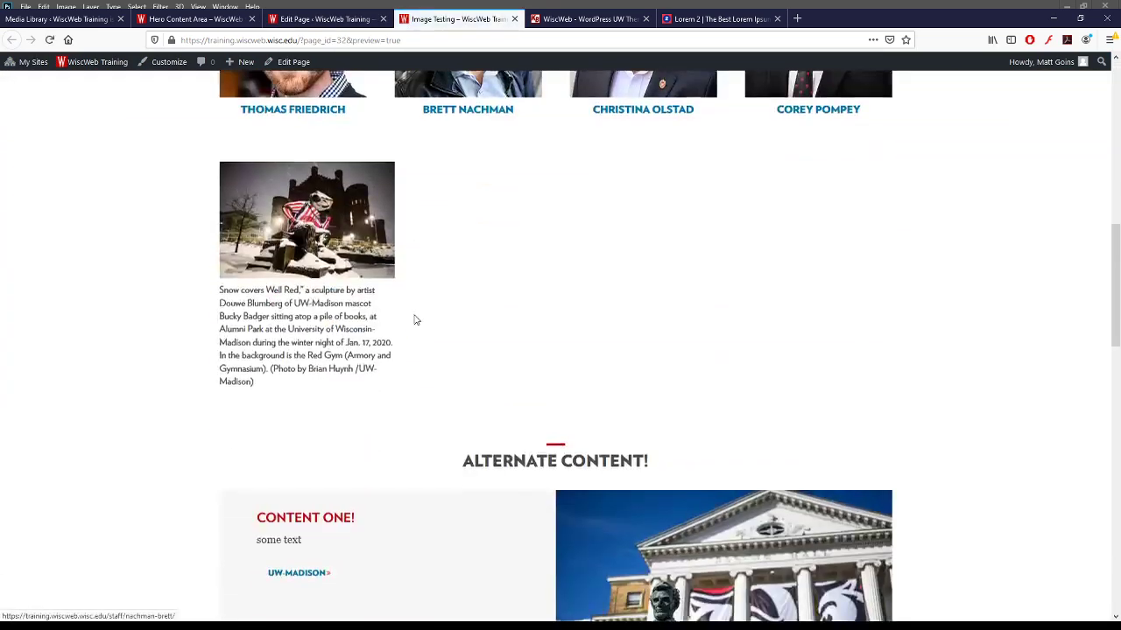
pyautogui.scroll(-10, 425, 322)
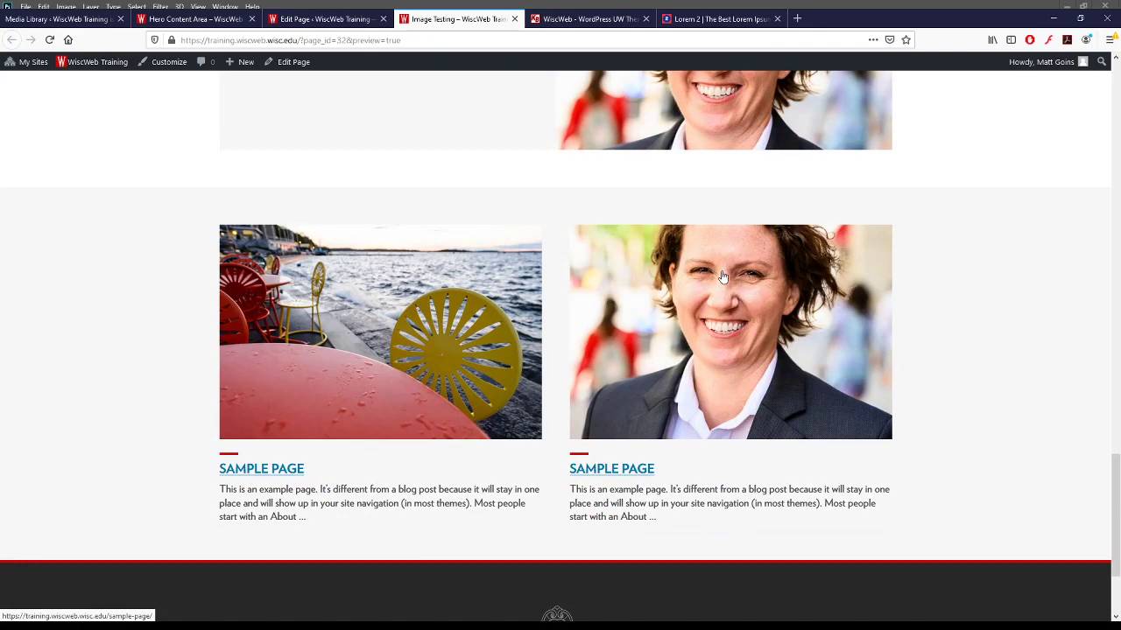
pyautogui.scroll(2, 739, 300)
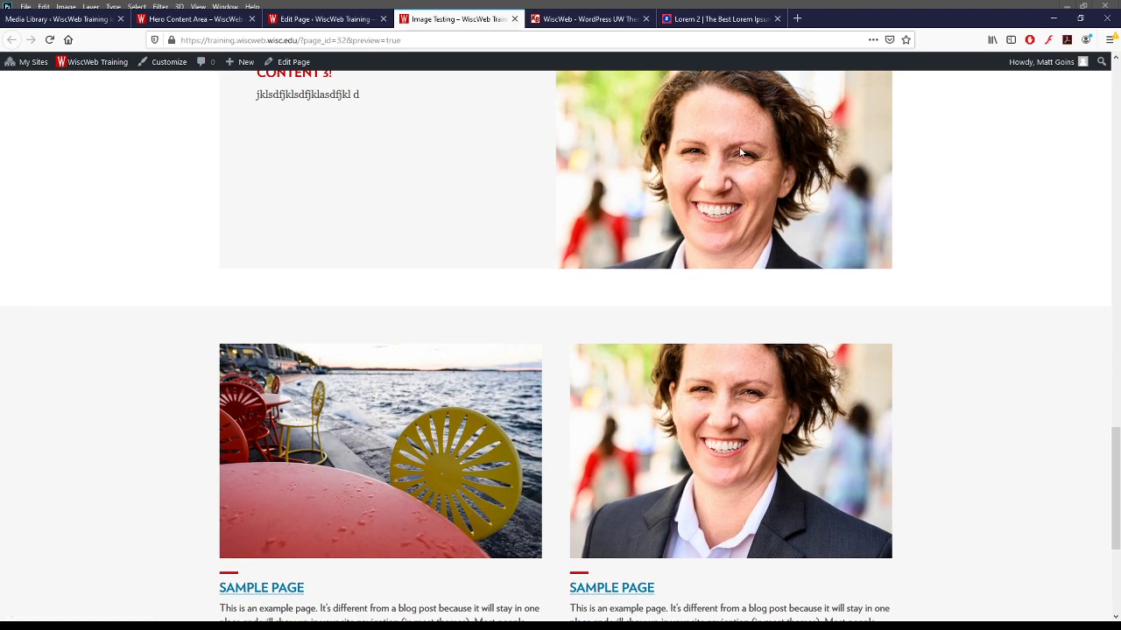
pyautogui.scroll(-1, 657, 381)
pyautogui.scroll(-1, 657, 381)
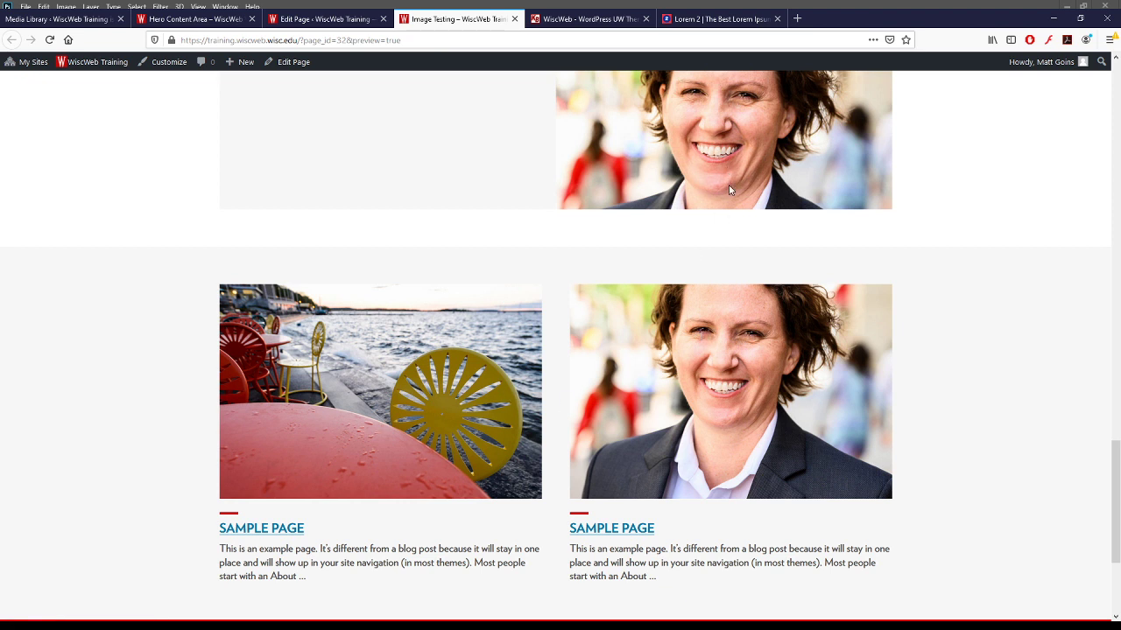
# - Back in the page editor, add a Three Column content layout
pyautogui.click(325, 20)
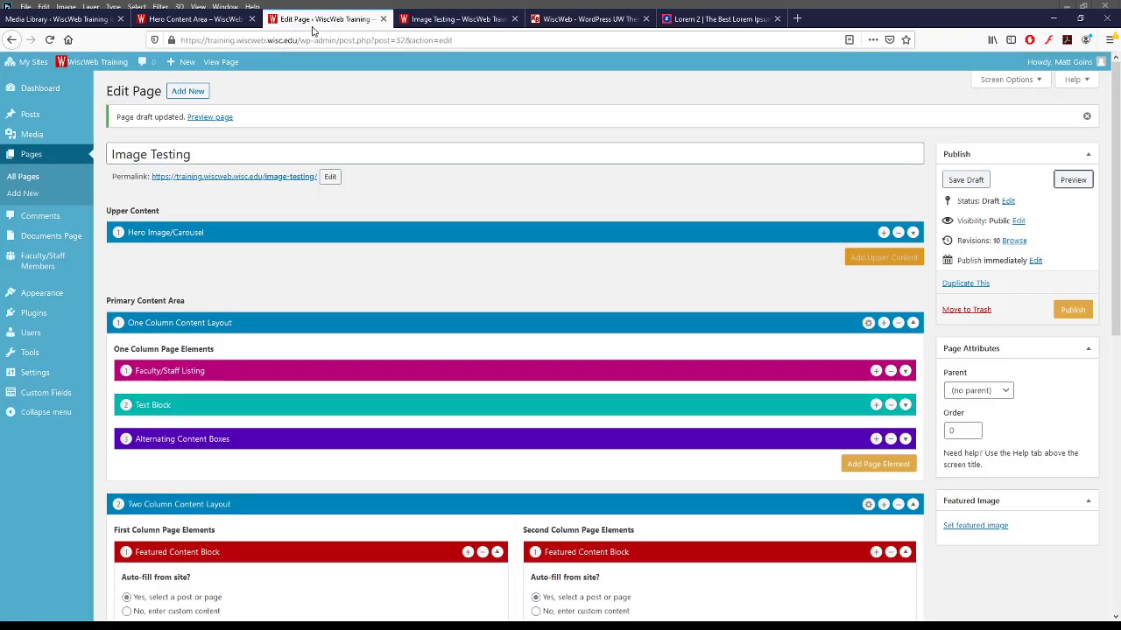
pyautogui.scroll(-4, 479, 401)
pyautogui.scroll(-3, 479, 400)
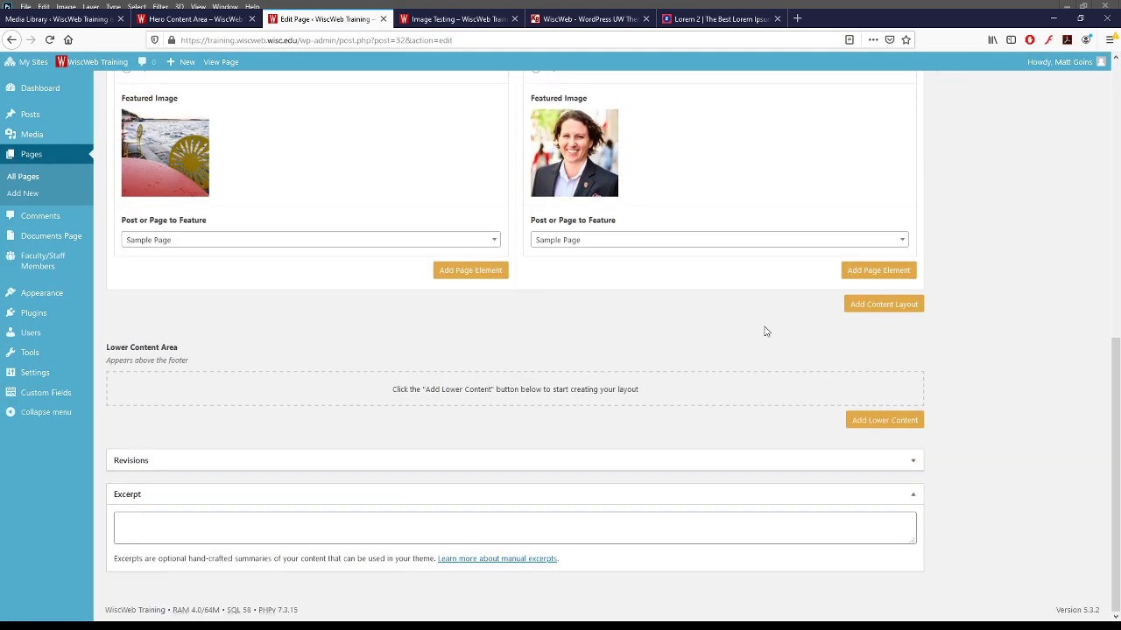
pyautogui.click(873, 308)
pyautogui.click(845, 285)
# - Add a Featured Content Block to each of the three columns
pyautogui.click(331, 408)
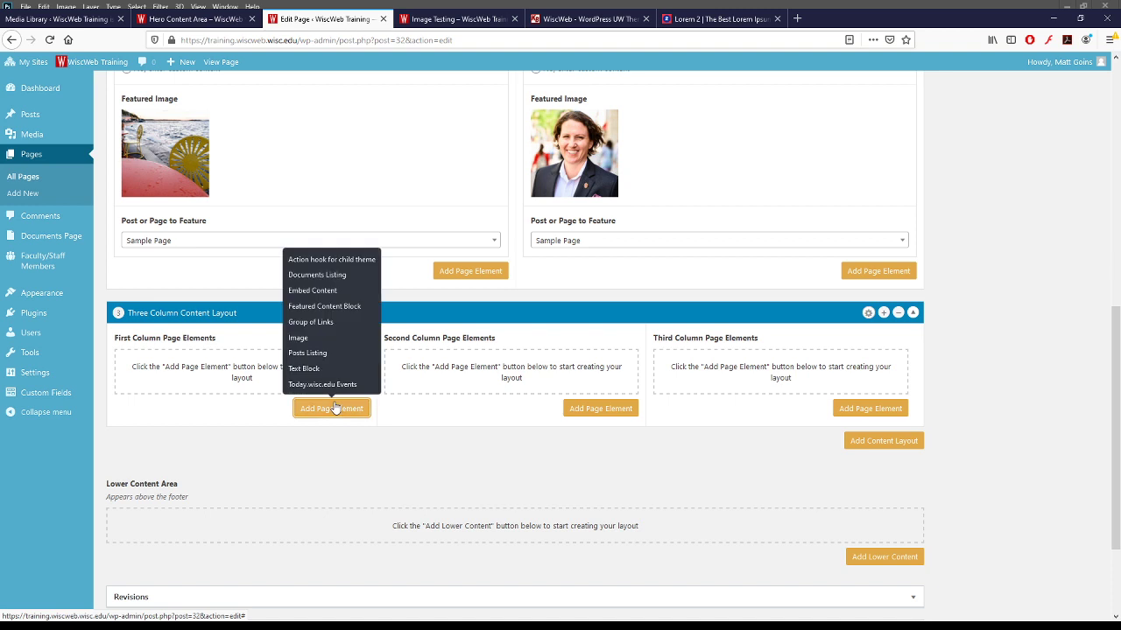
pyautogui.click(321, 305)
pyautogui.click(572, 412)
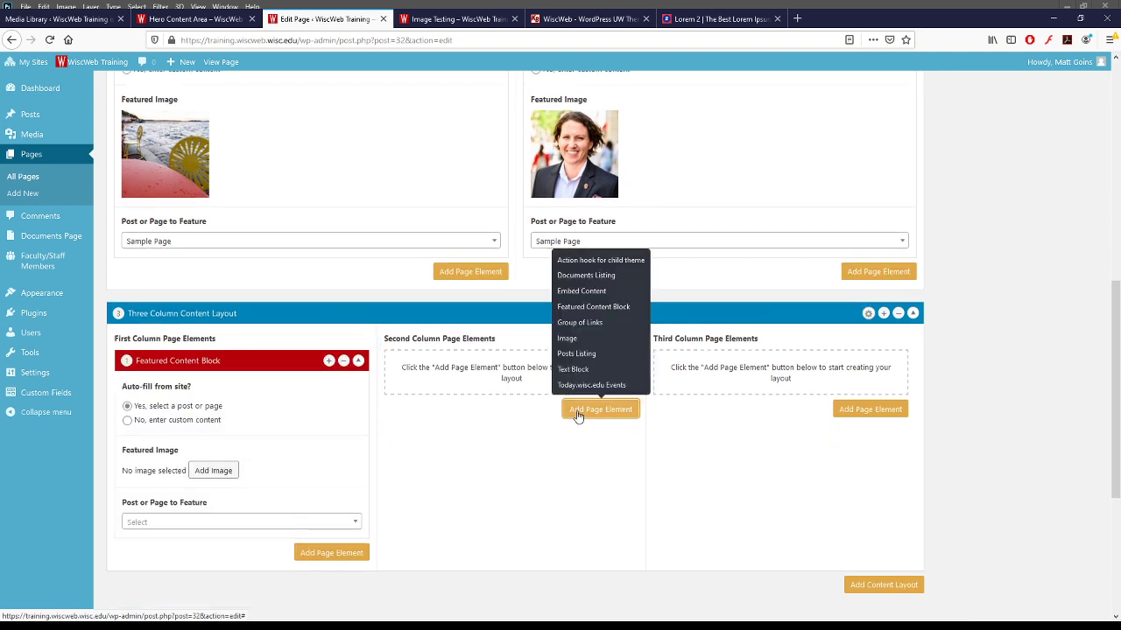
pyautogui.click(598, 313)
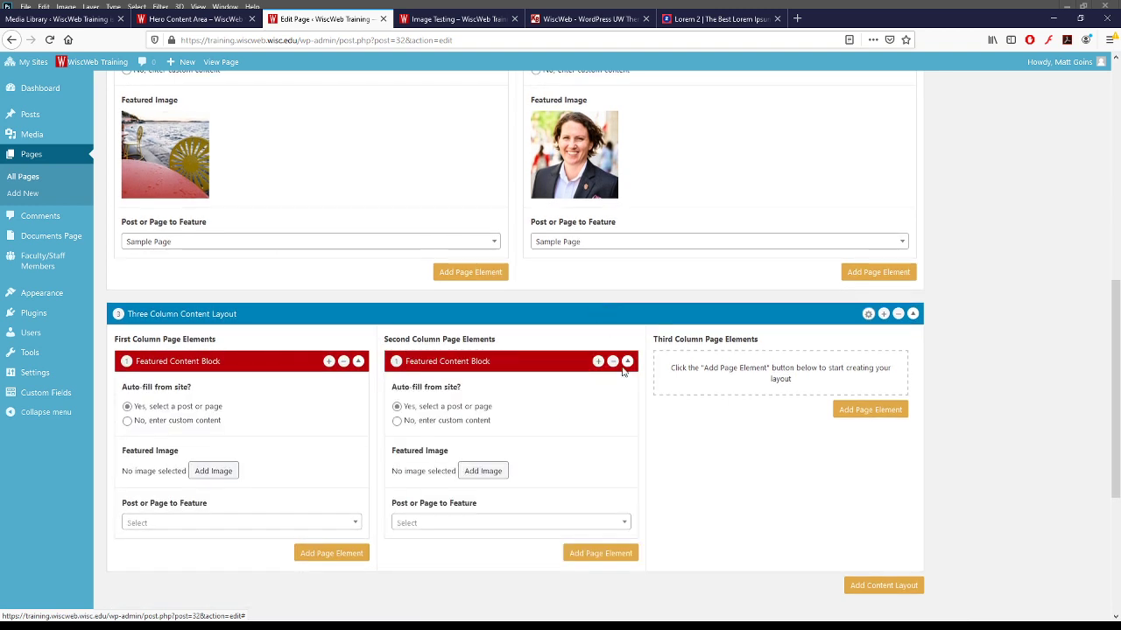
pyautogui.click(836, 413)
pyautogui.click(876, 308)
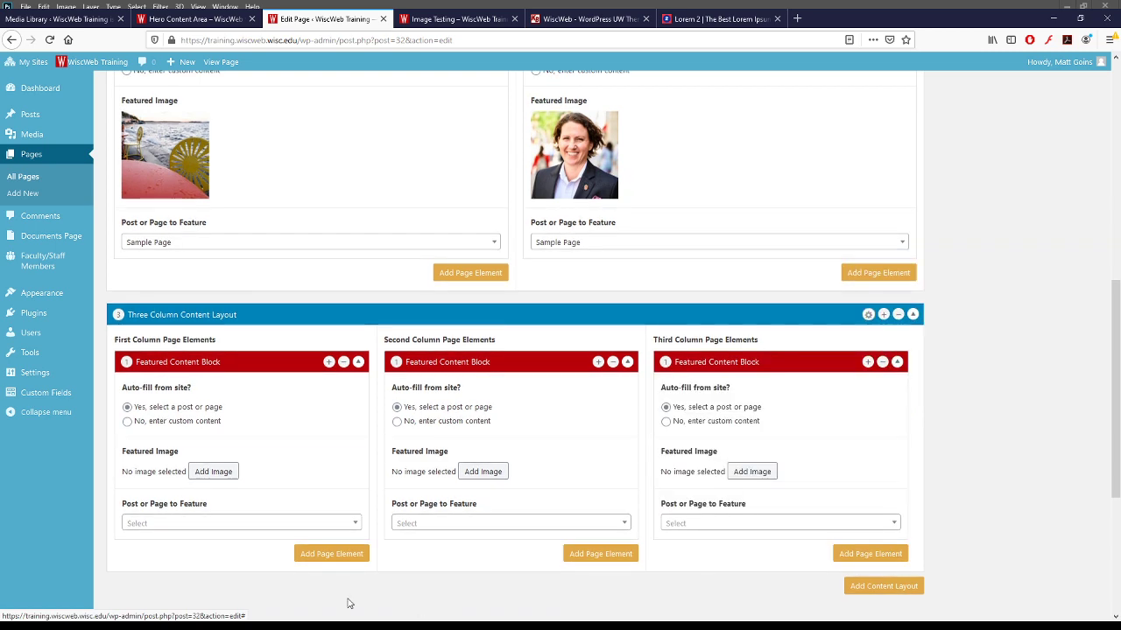
# - Set all three Featured Content Blocks to feature Sample Page
pyautogui.click(184, 523)
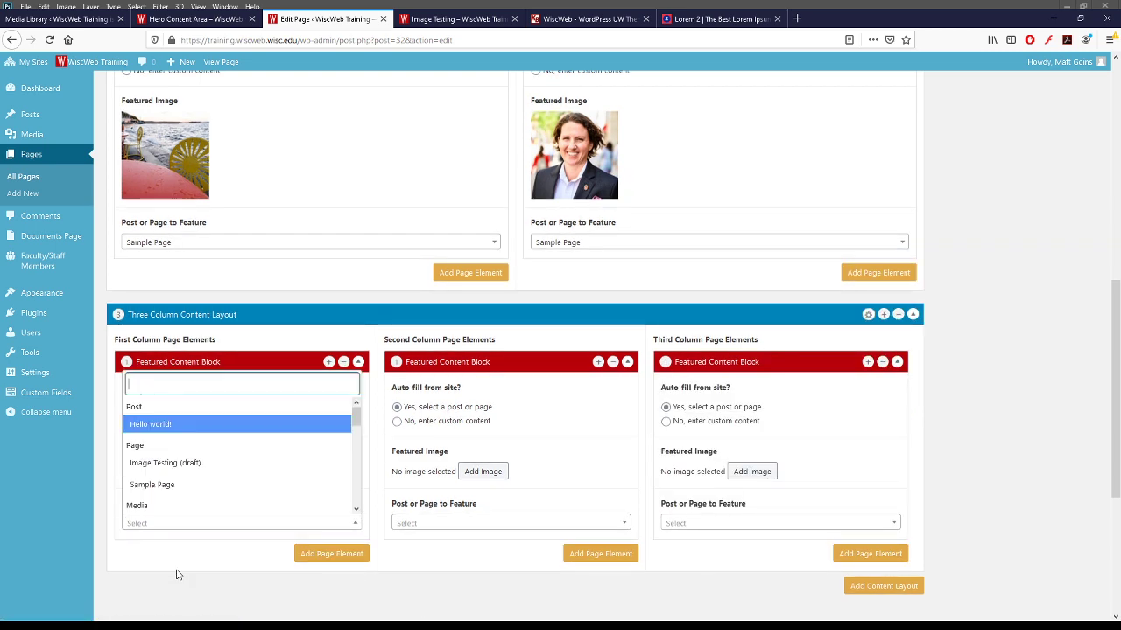
pyautogui.scroll(-1, 185, 490)
pyautogui.click(185, 427)
pyautogui.click(505, 463)
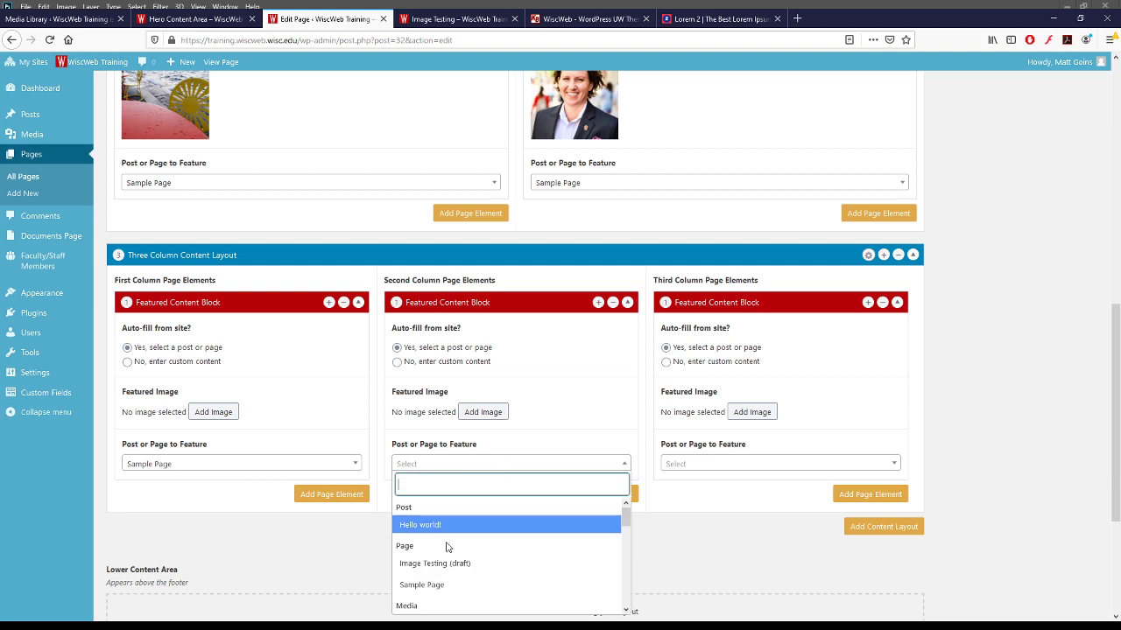
pyautogui.scroll(-1, 447, 534)
pyautogui.click(443, 527)
pyautogui.click(748, 464)
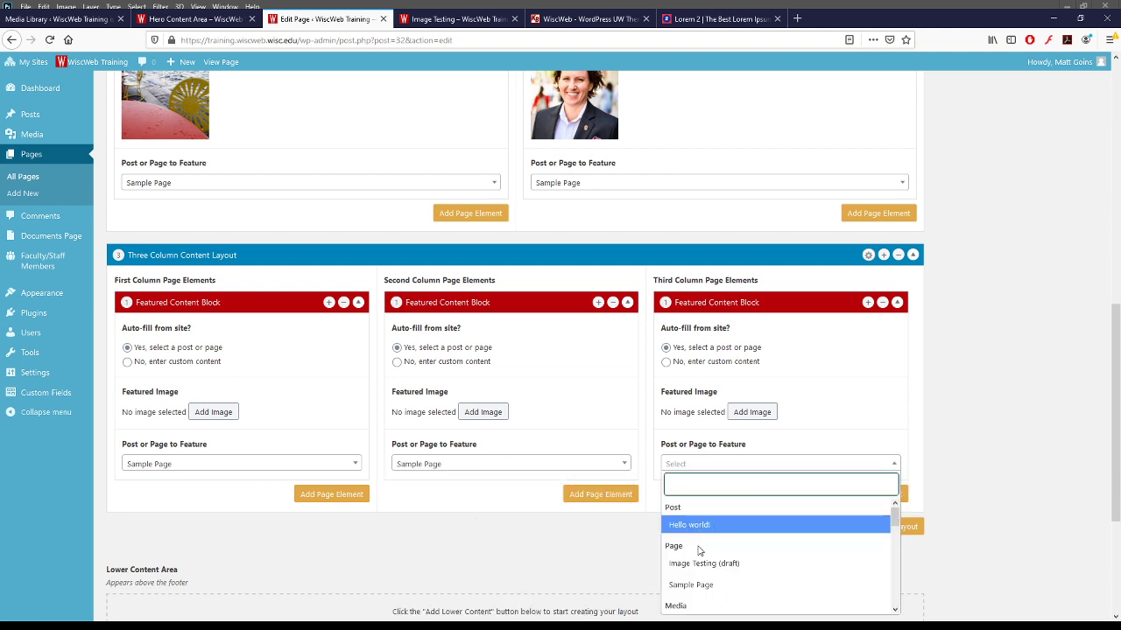
pyautogui.click(691, 584)
pyautogui.click(214, 412)
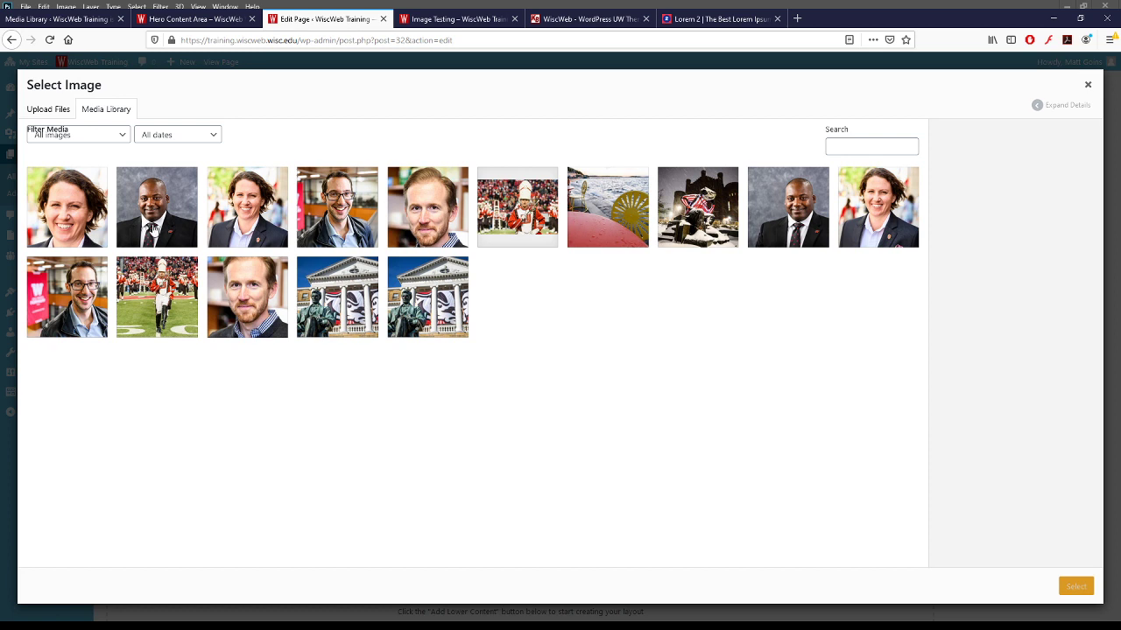
# - Use the man's suit portrait, the statue photo and the woman's portrait as featured images, then save
pyautogui.click(186, 225)
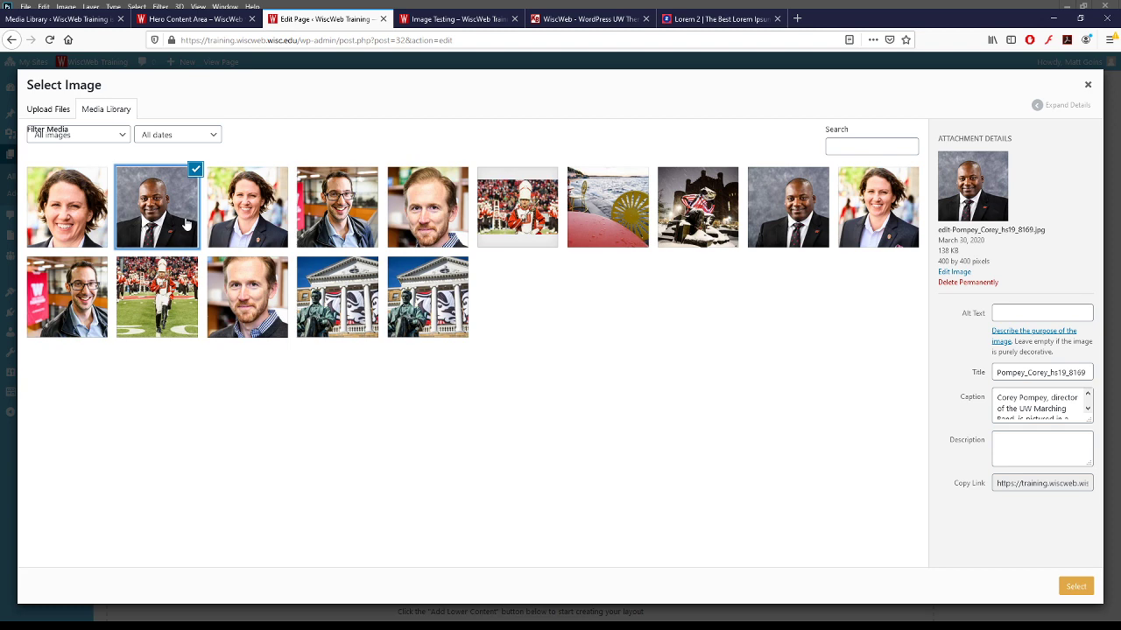
pyautogui.click(1069, 585)
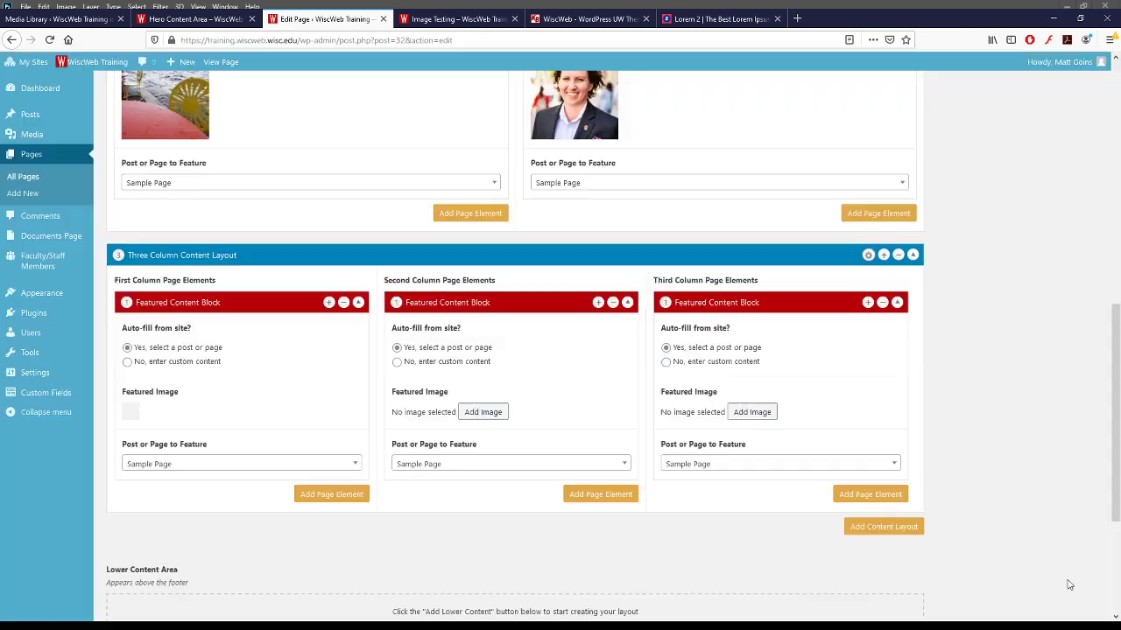
pyautogui.click(485, 417)
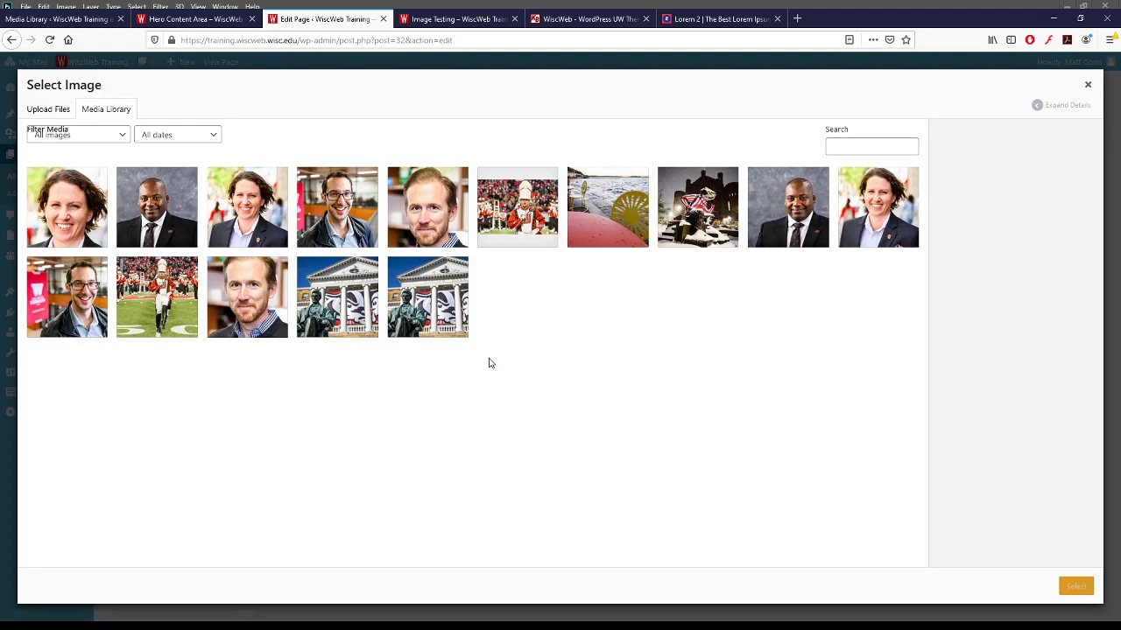
pyautogui.click(361, 302)
pyautogui.click(1070, 587)
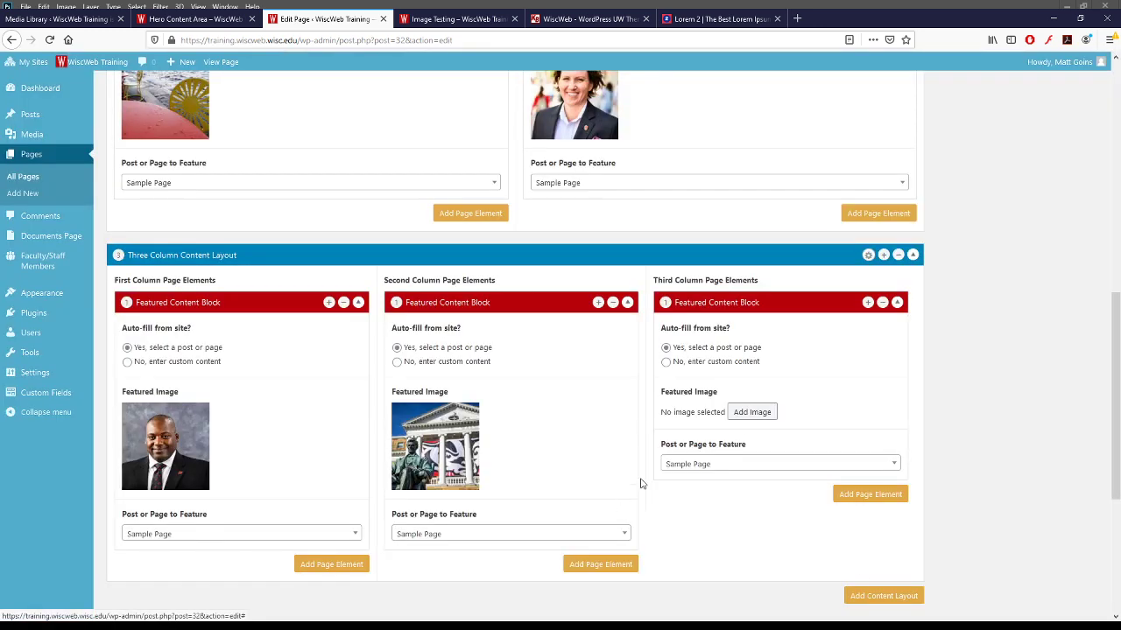
pyautogui.click(750, 416)
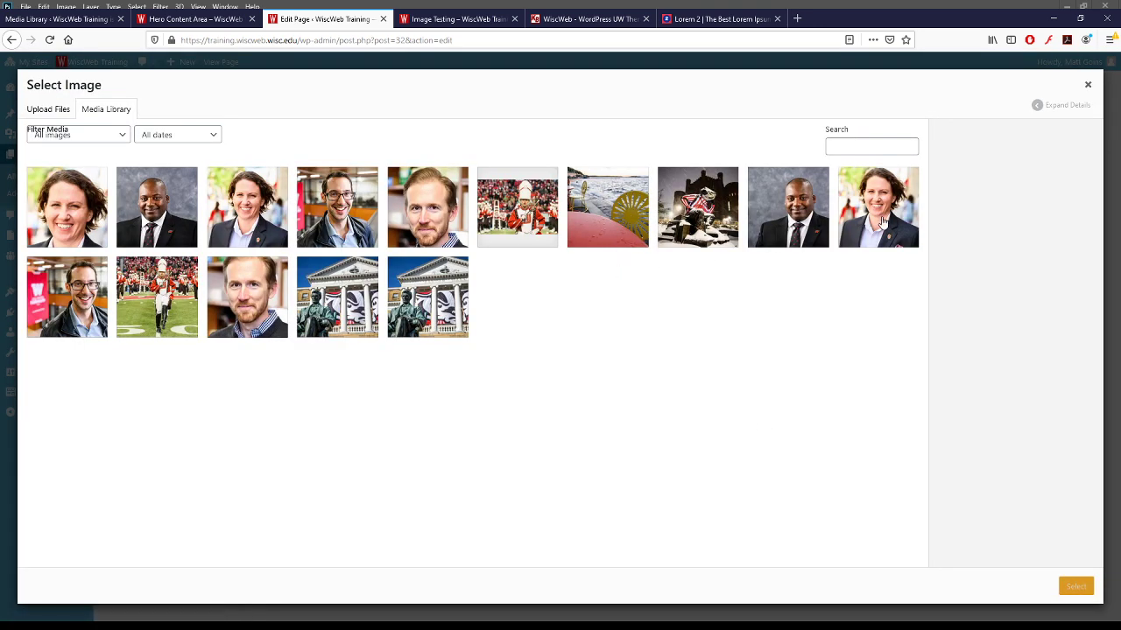
pyautogui.click(882, 221)
pyautogui.click(1075, 586)
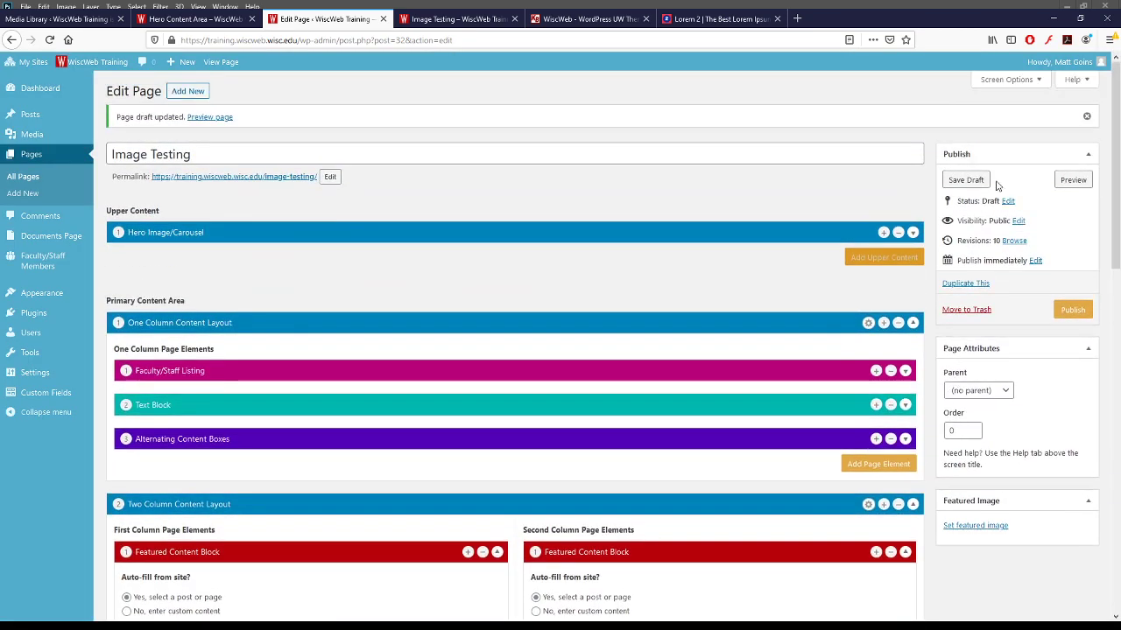
pyautogui.click(979, 180)
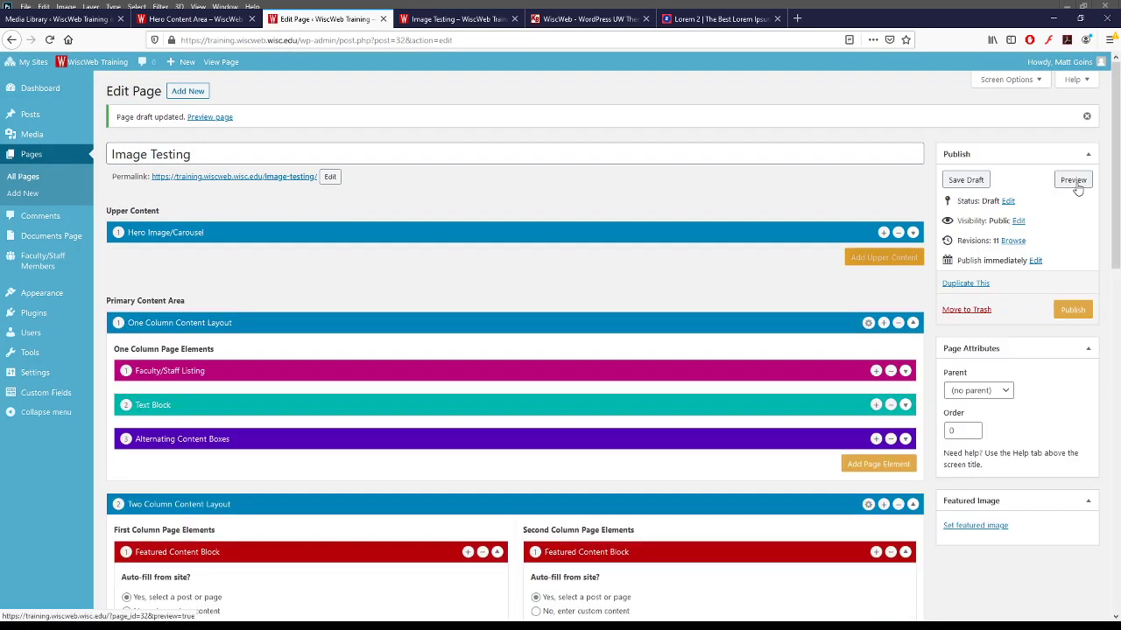
# - Preview the draft and scroll down to the three-column row of Sample Page cards
pyautogui.click(1074, 180)
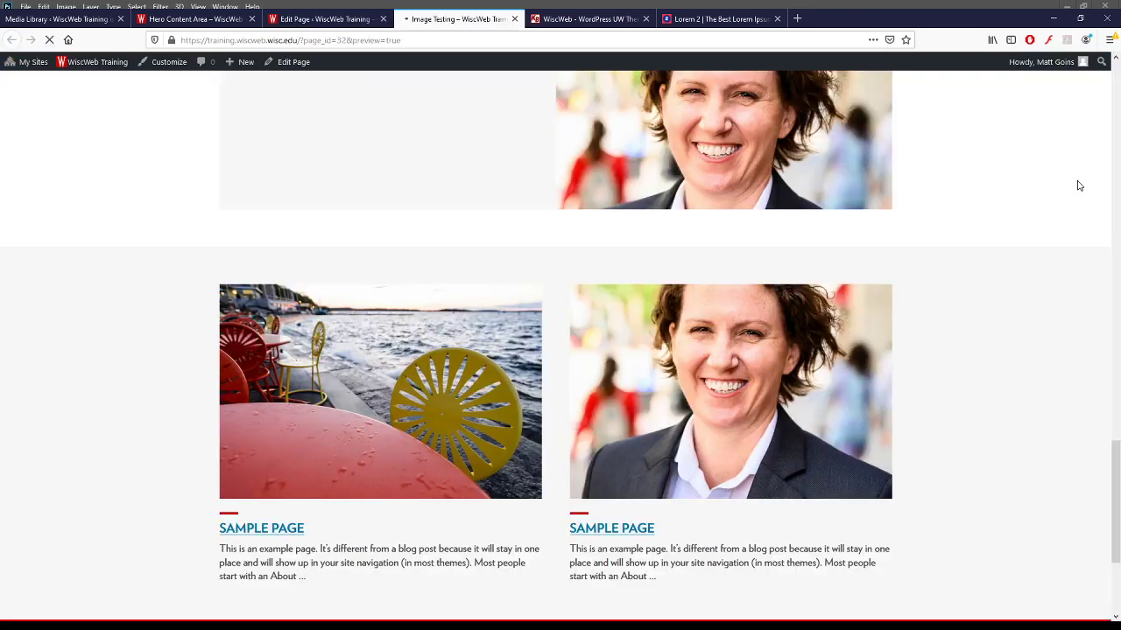
pyautogui.scroll(-10, 655, 305)
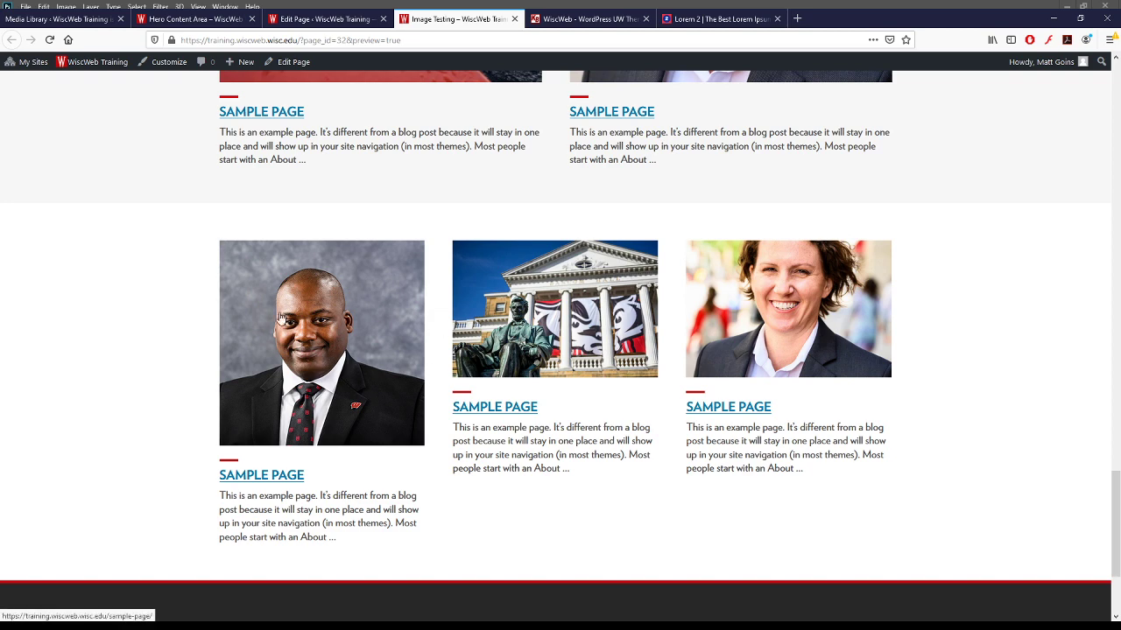
# - Replace the first column's featured image with the other copy of the man's portrait and save
pyautogui.click(320, 19)
pyautogui.scroll(-9, 491, 376)
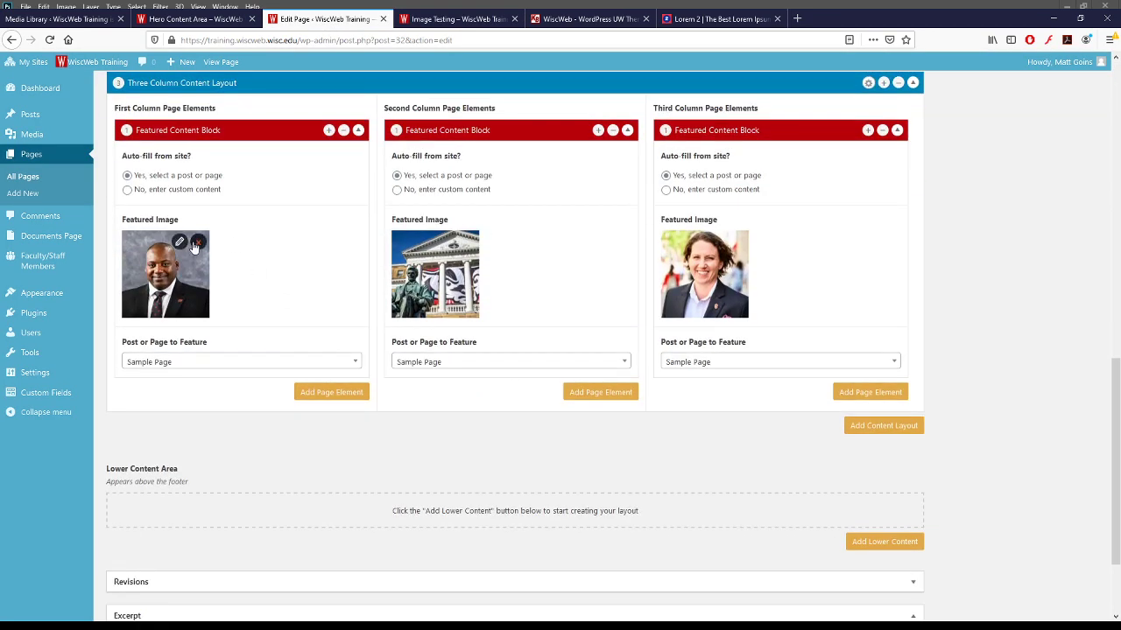
pyautogui.click(199, 245)
pyautogui.click(205, 249)
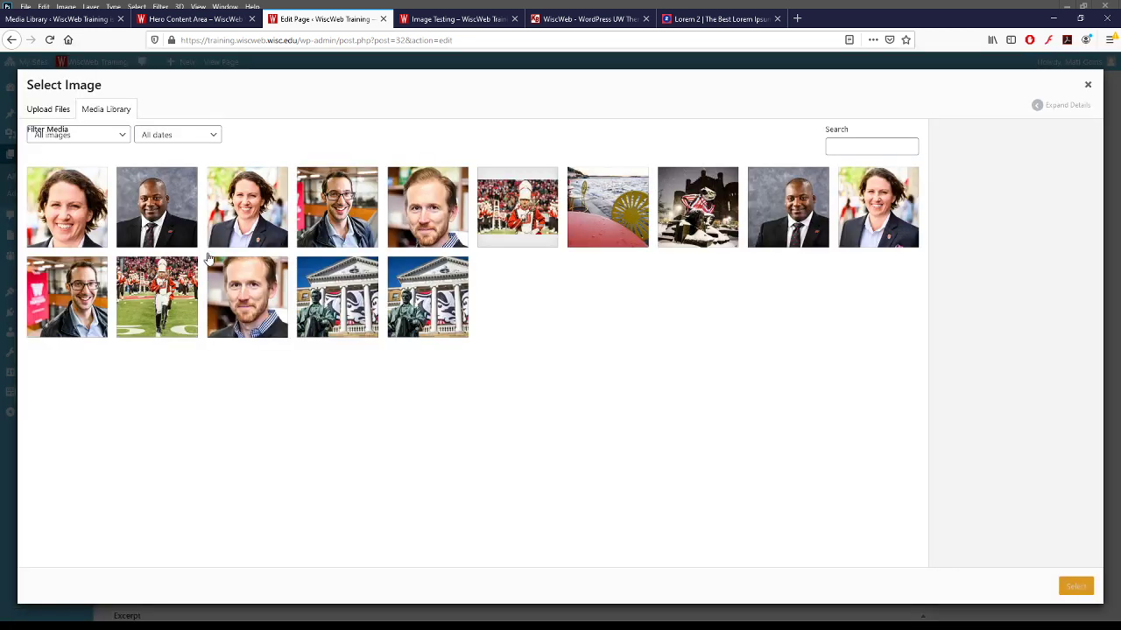
pyautogui.click(780, 245)
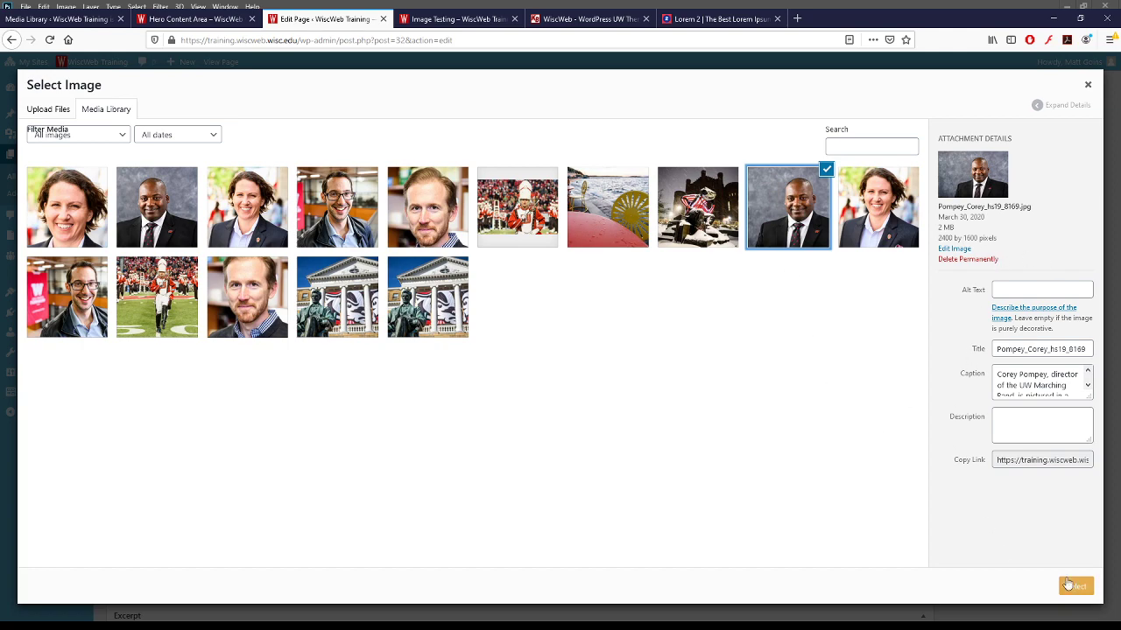
pyautogui.click(1076, 587)
pyautogui.scroll(15, 1026, 304)
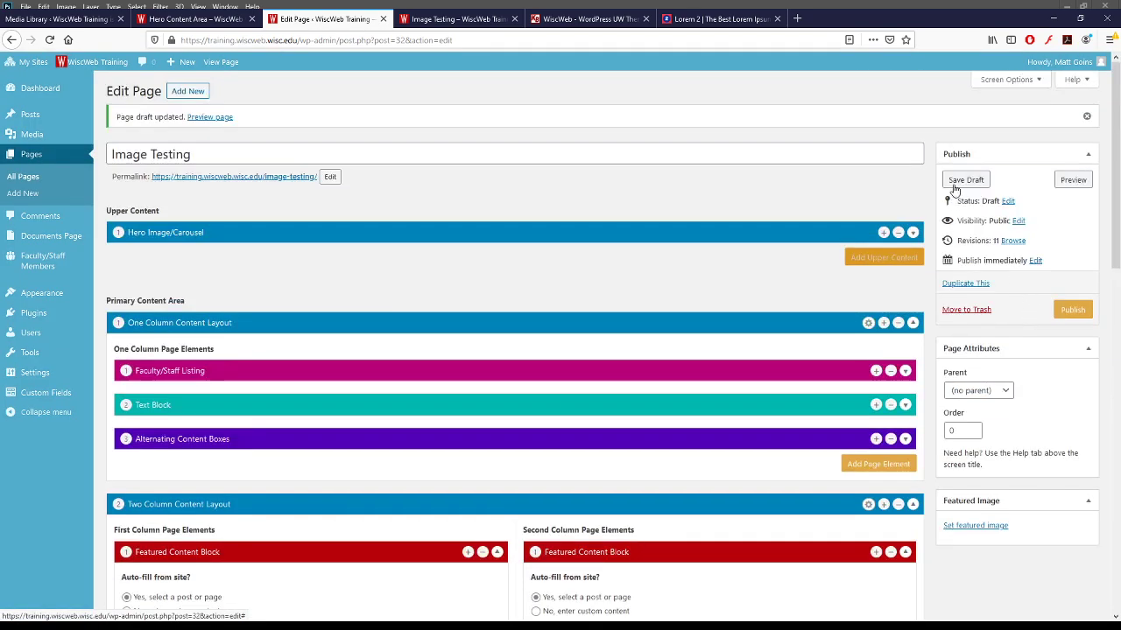
pyautogui.click(962, 182)
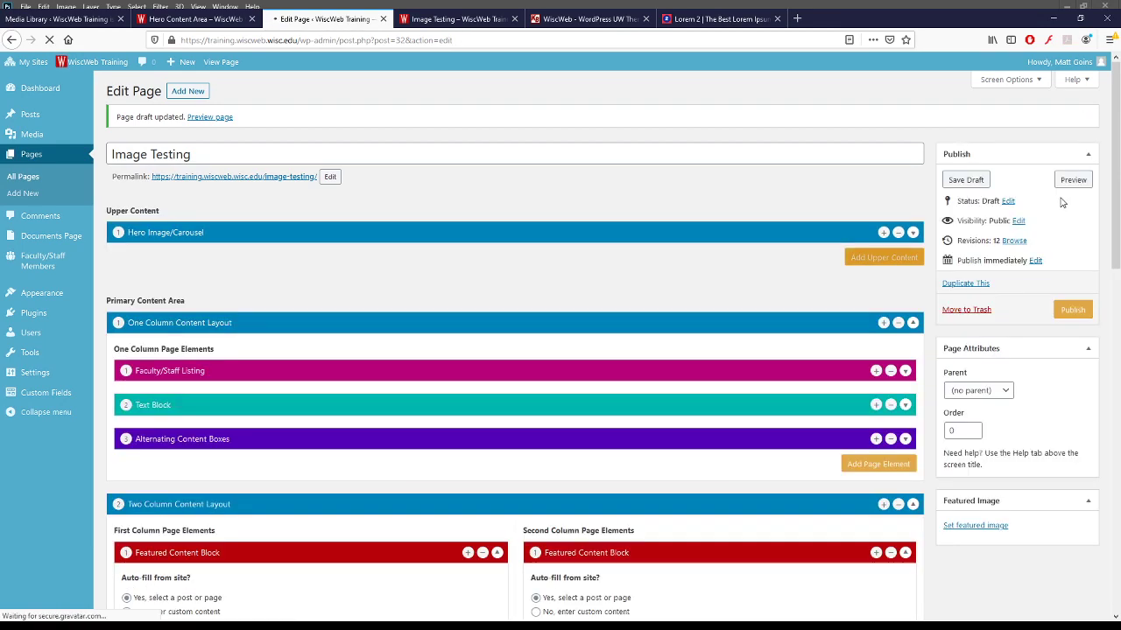
# - Preview the updated draft to check the three matching cards, then return to the editor
pyautogui.click(1072, 180)
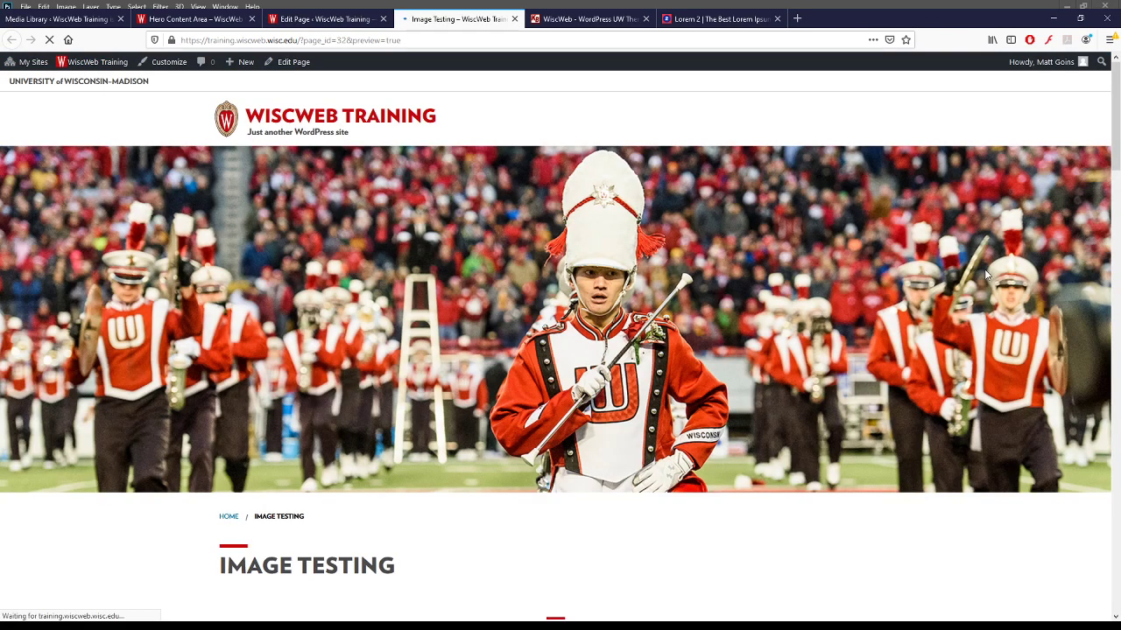
pyautogui.scroll(-20, 986, 274)
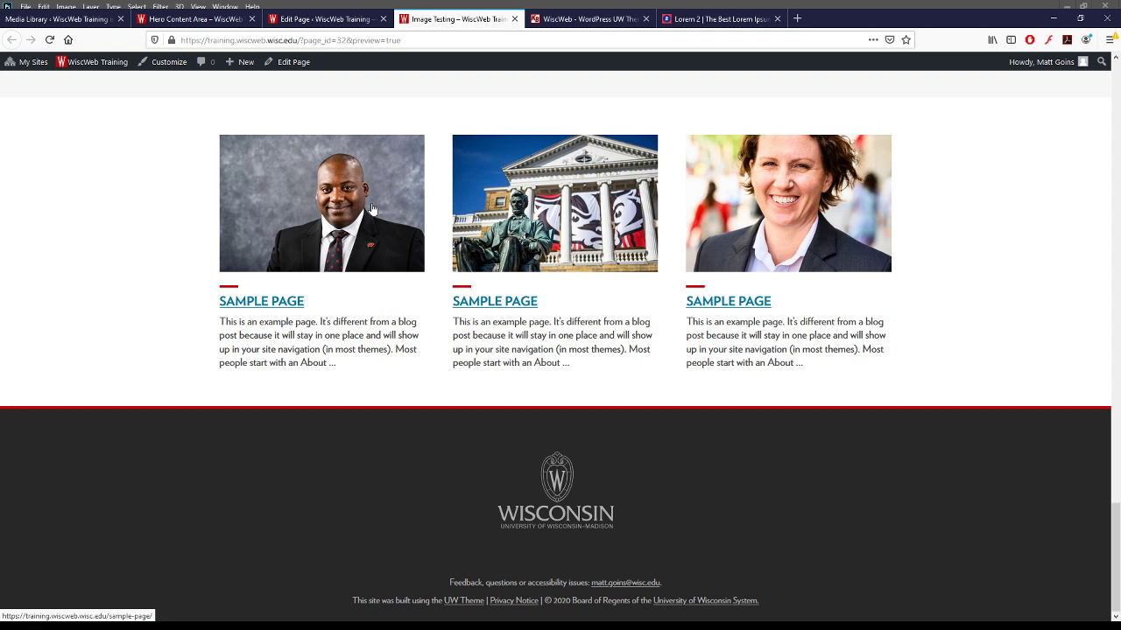
pyautogui.click(320, 19)
# - Add a One Column Content Layout below the three featured blocks, leaving it without any element
pyautogui.scroll(-10, 616, 170)
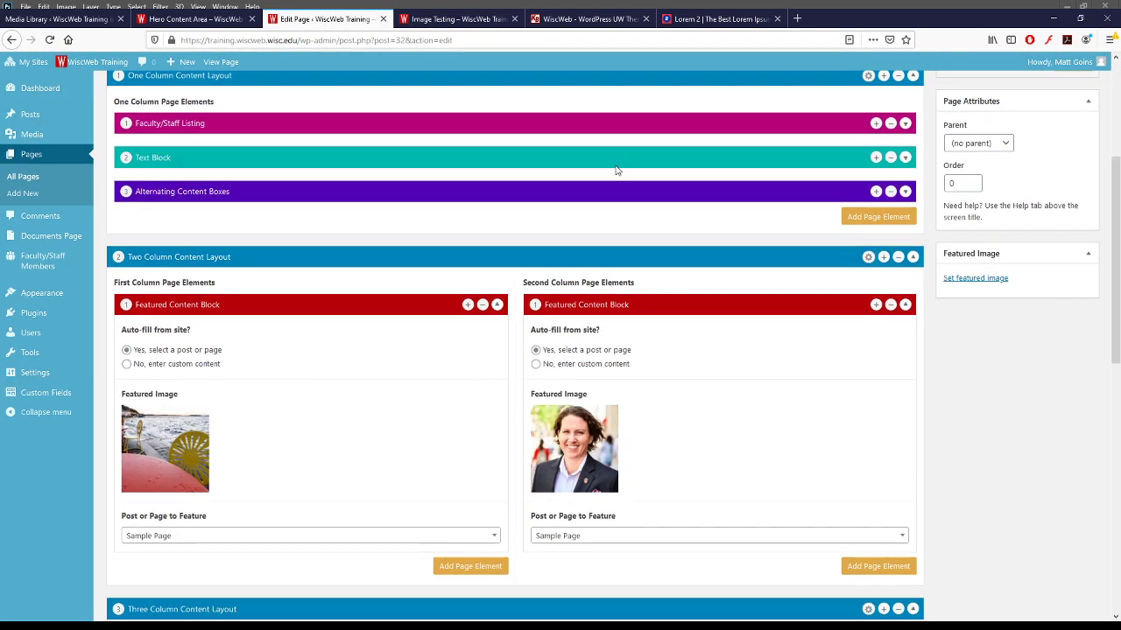
pyautogui.scroll(10, 616, 170)
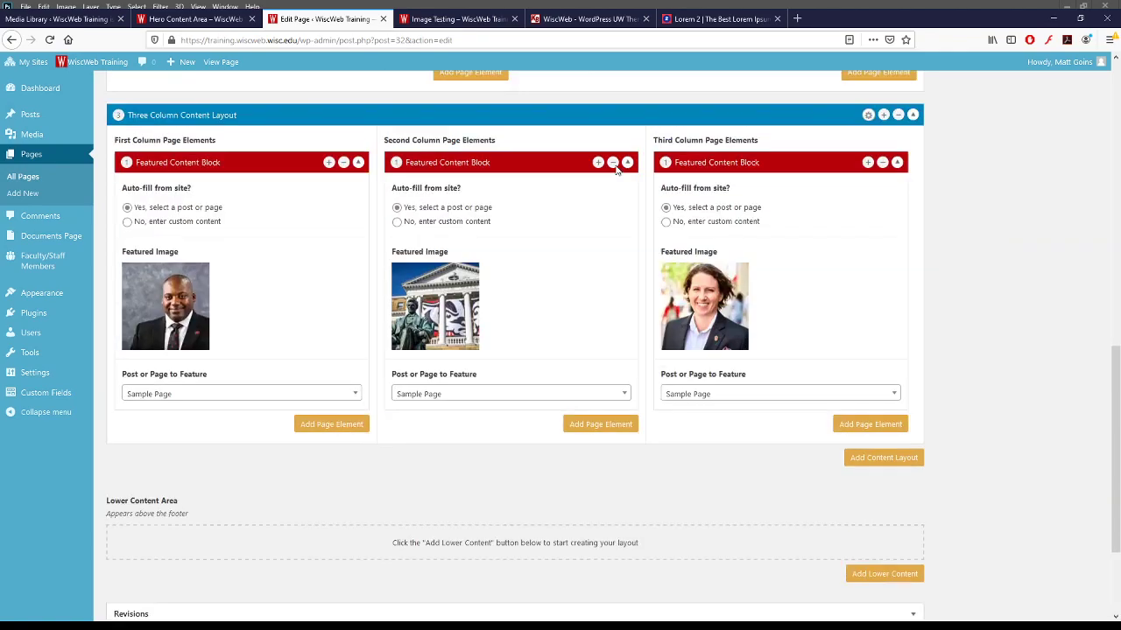
pyautogui.scroll(-4, 615, 169)
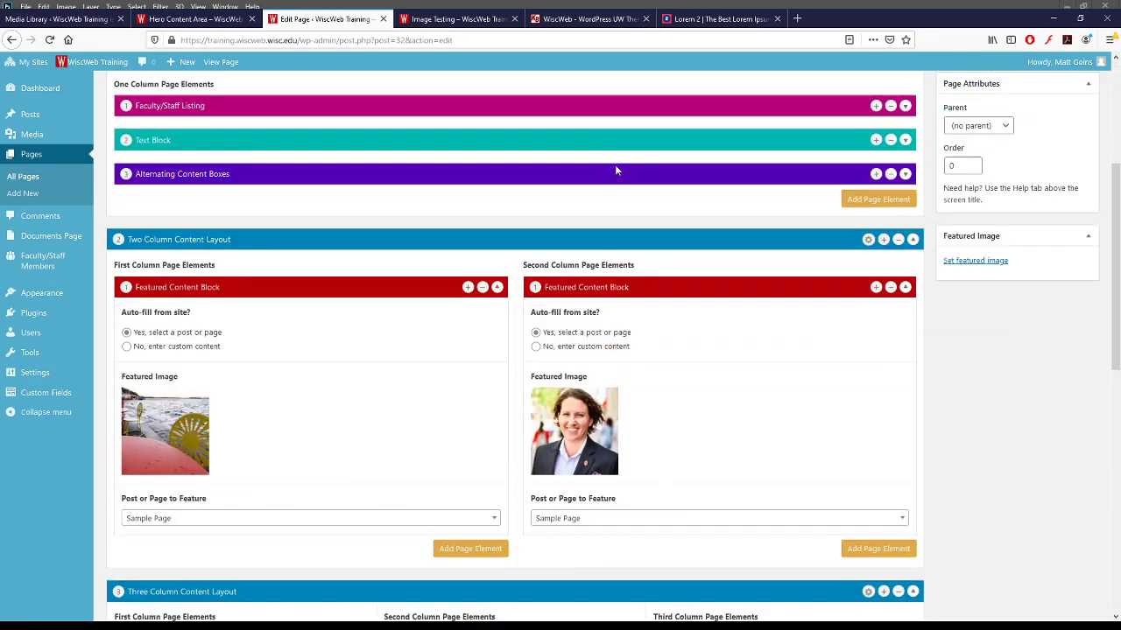
pyautogui.scroll(-5, 908, 445)
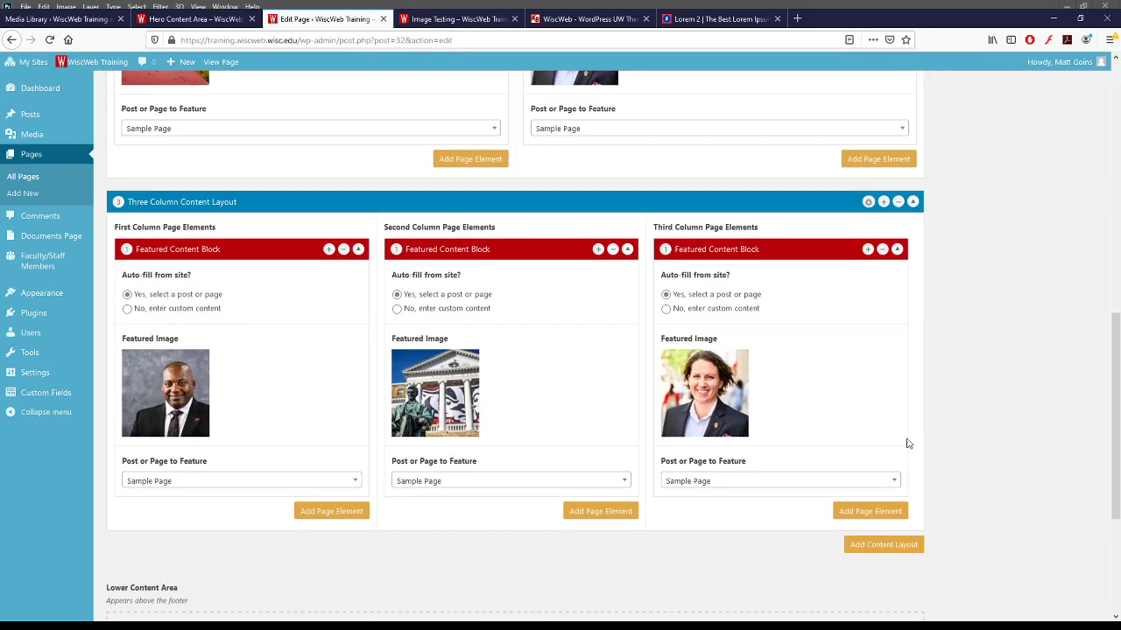
pyautogui.click(886, 371)
pyautogui.click(861, 311)
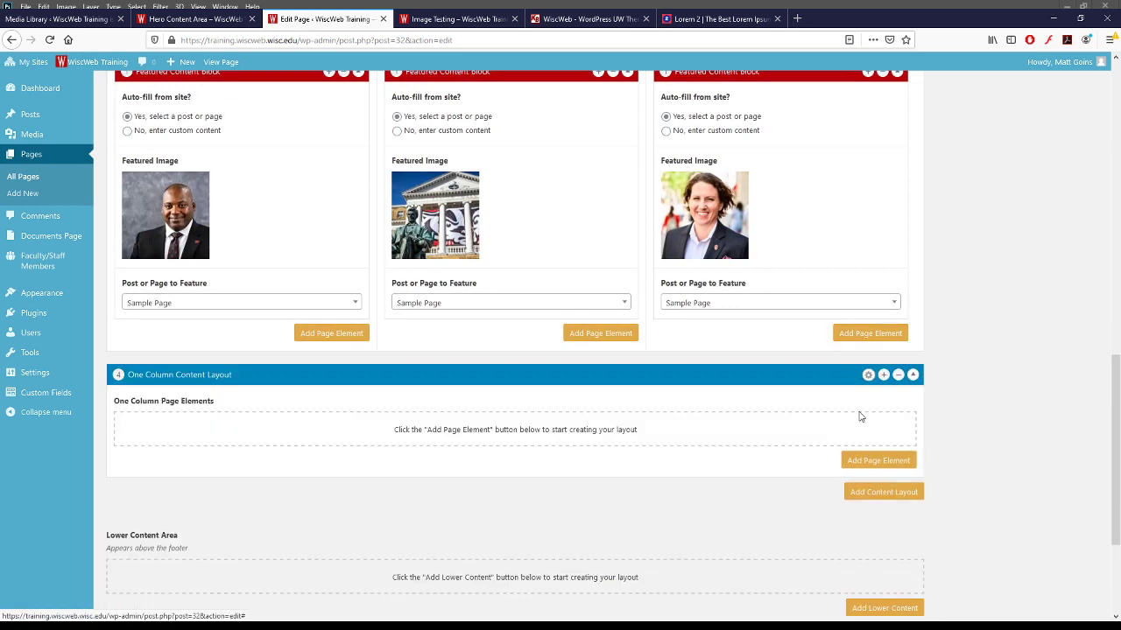
pyautogui.scroll(-2, 867, 376)
pyautogui.click(871, 274)
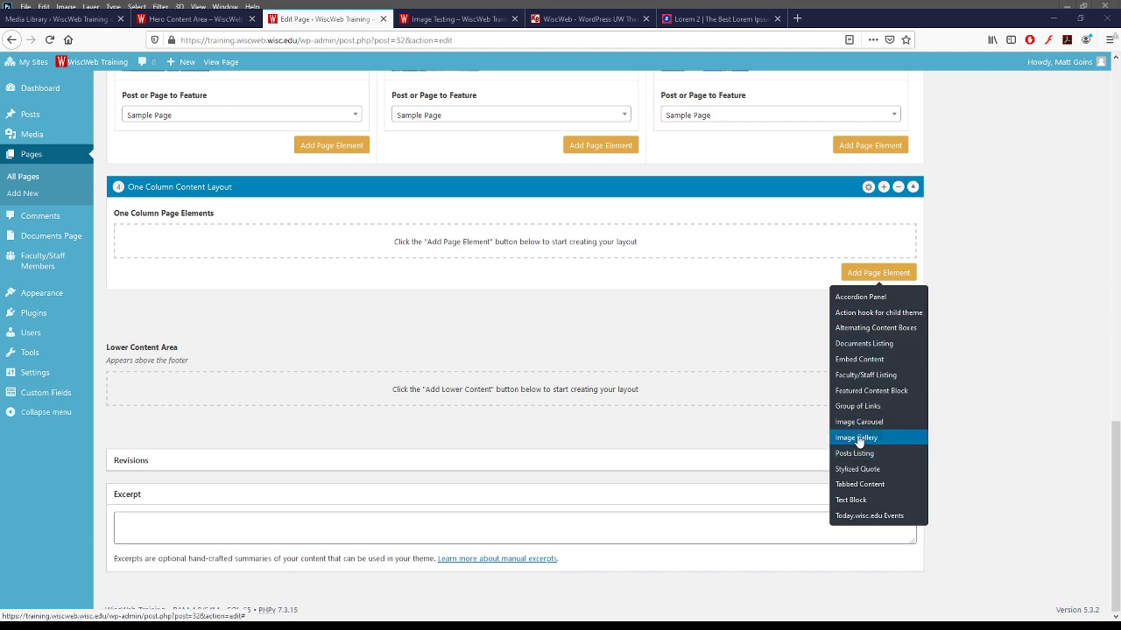
pyautogui.click(1021, 430)
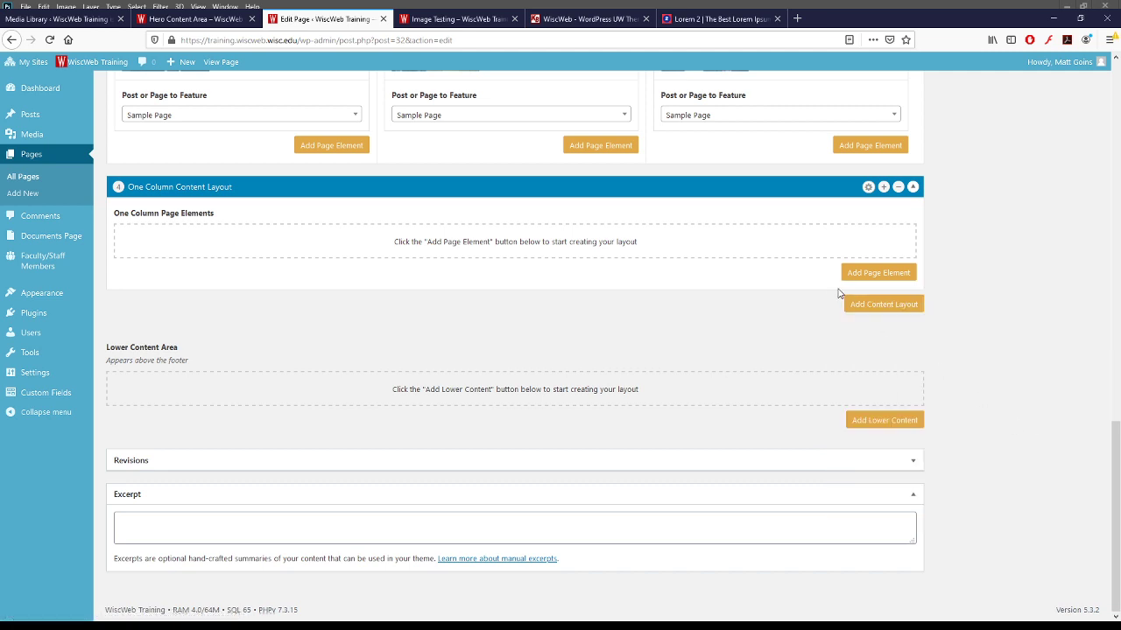
pyautogui.scroll(5, 841, 280)
pyautogui.scroll(-5, 911, 455)
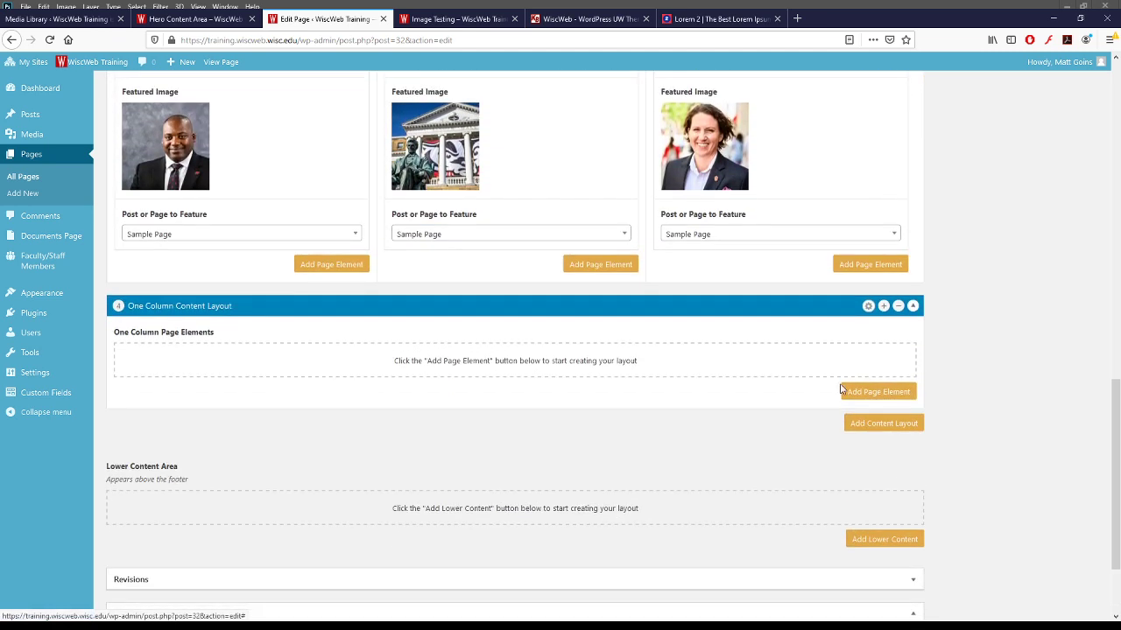
# - Replace the one-column layout with a Two Column layout holding an Image element in each column
pyautogui.click(871, 393)
pyautogui.click(900, 306)
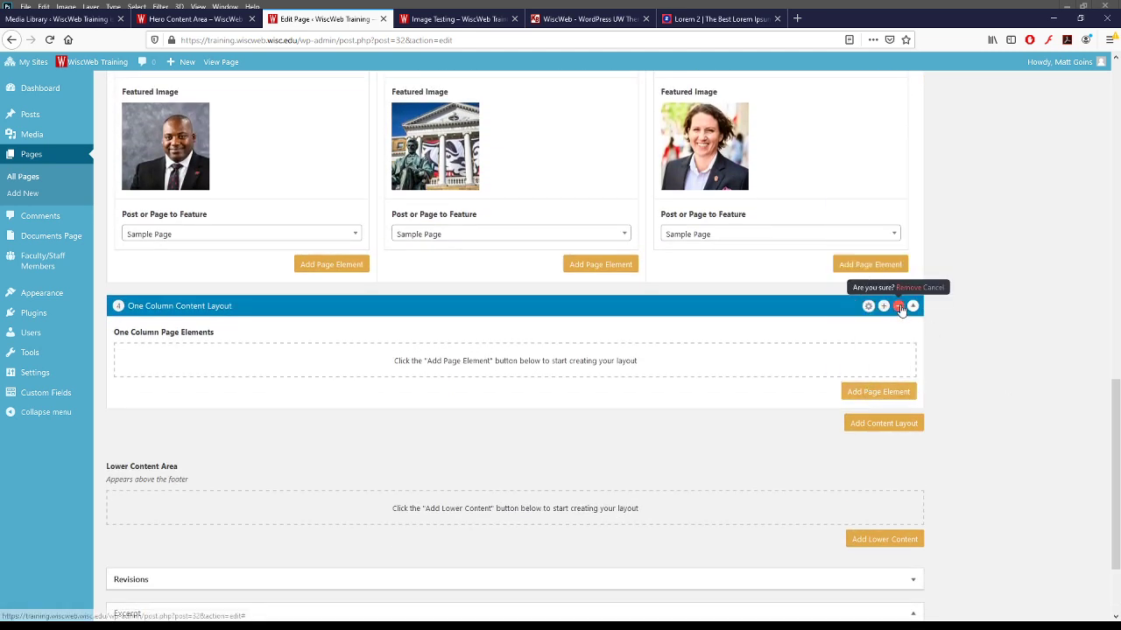
pyautogui.click(907, 289)
pyautogui.click(882, 304)
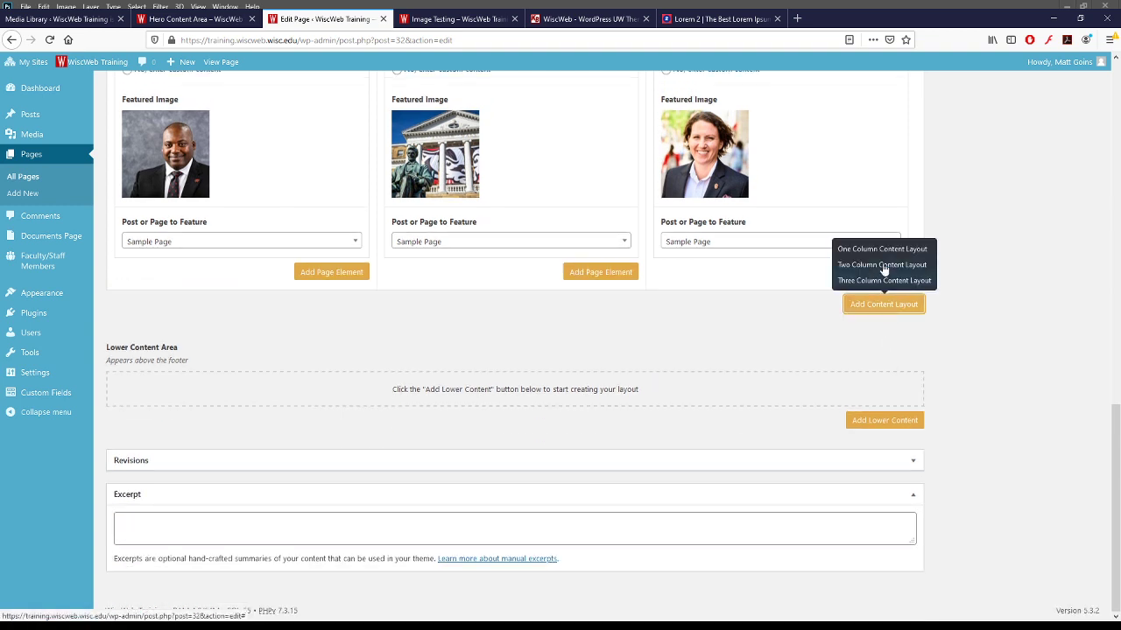
pyautogui.click(878, 264)
pyautogui.click(470, 400)
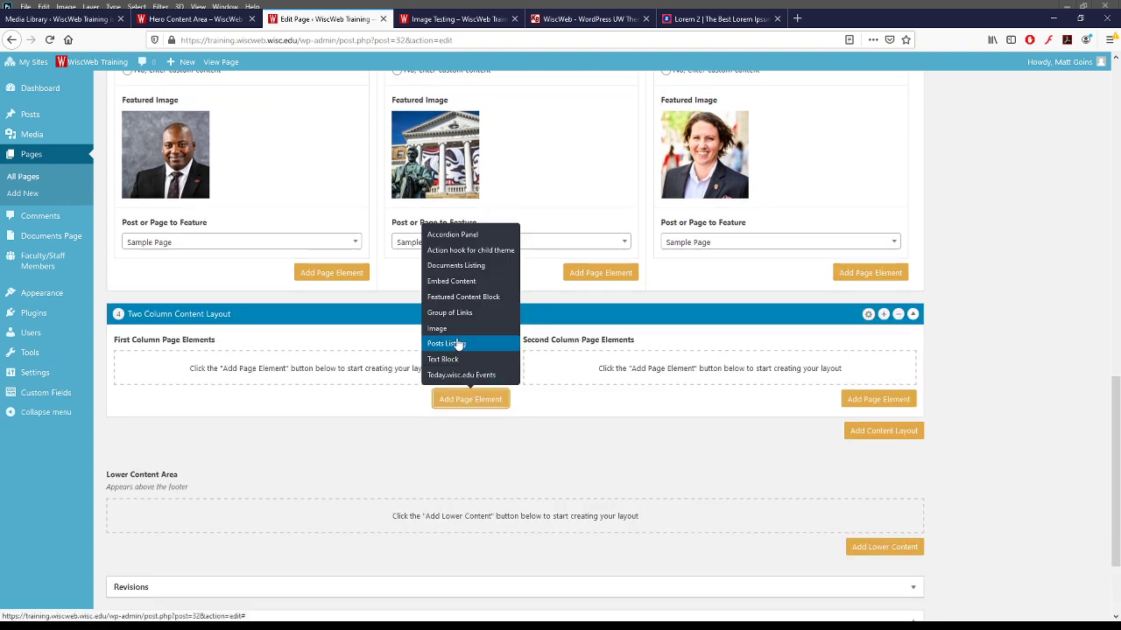
pyautogui.click(449, 331)
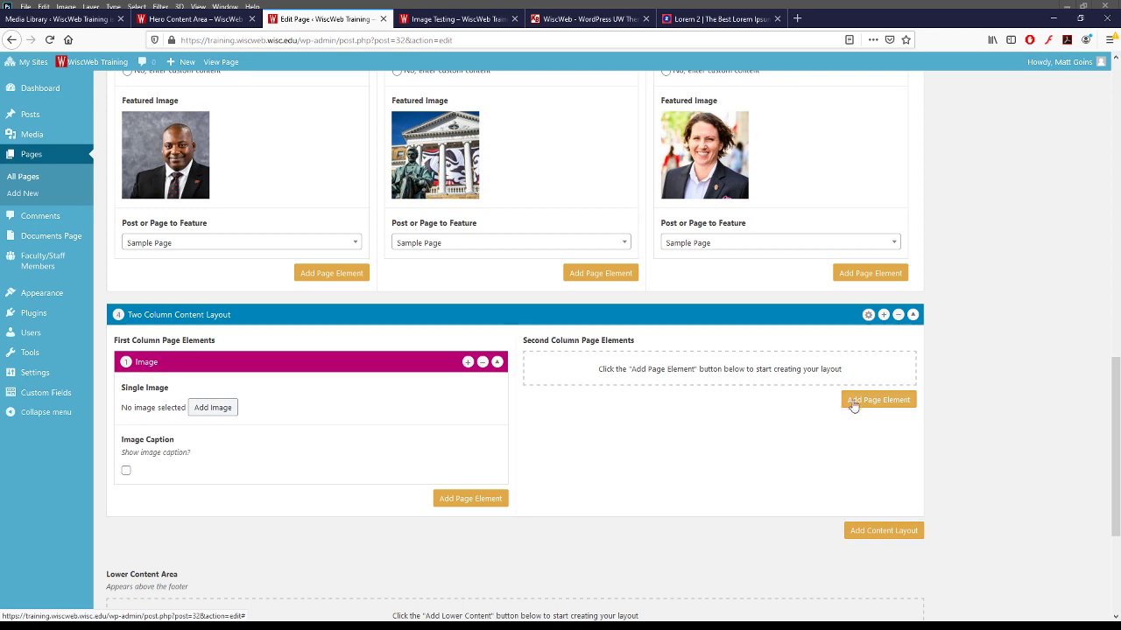
pyautogui.click(854, 405)
pyautogui.click(854, 329)
# - Put the woman's portrait in the first Image and the man's square portrait in the second, then save
pyautogui.scroll(-3, 656, 483)
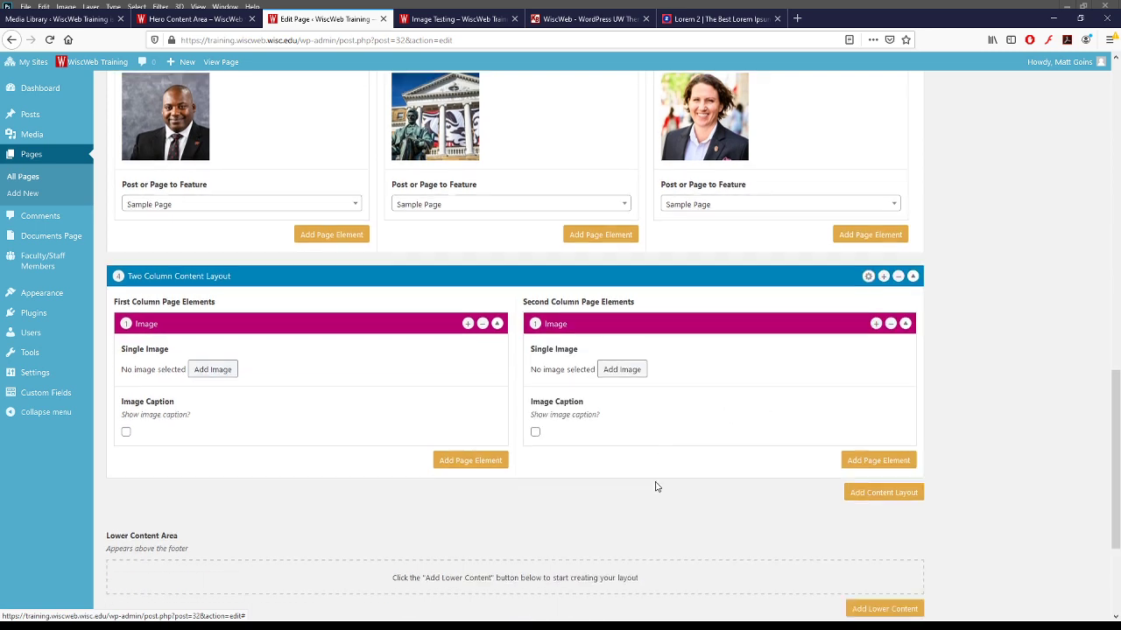
pyautogui.click(211, 233)
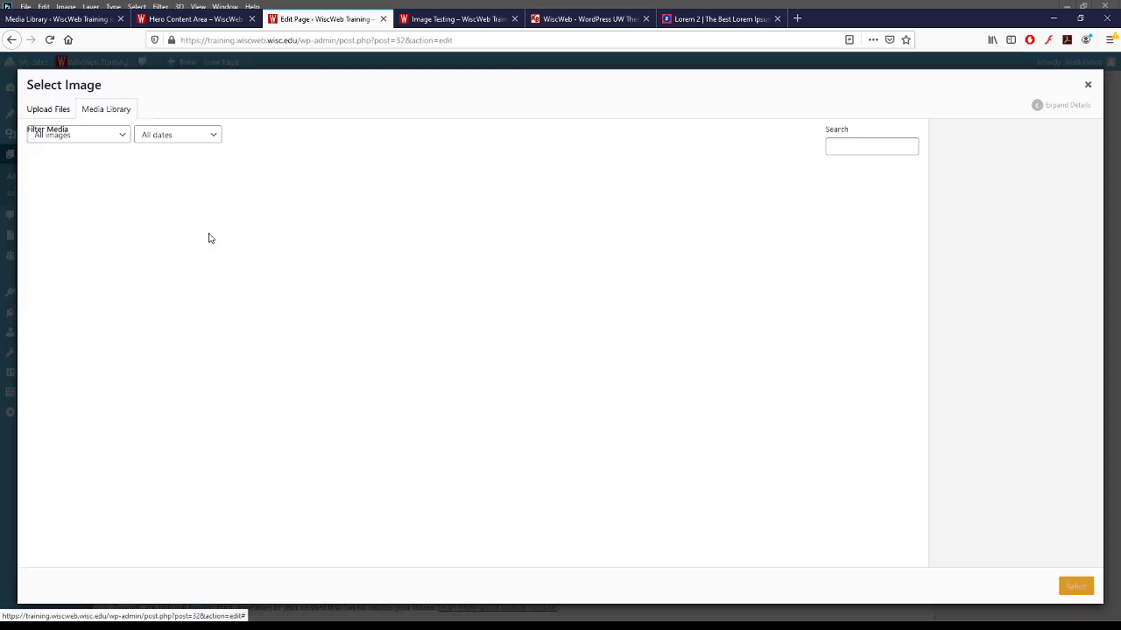
pyautogui.click(859, 225)
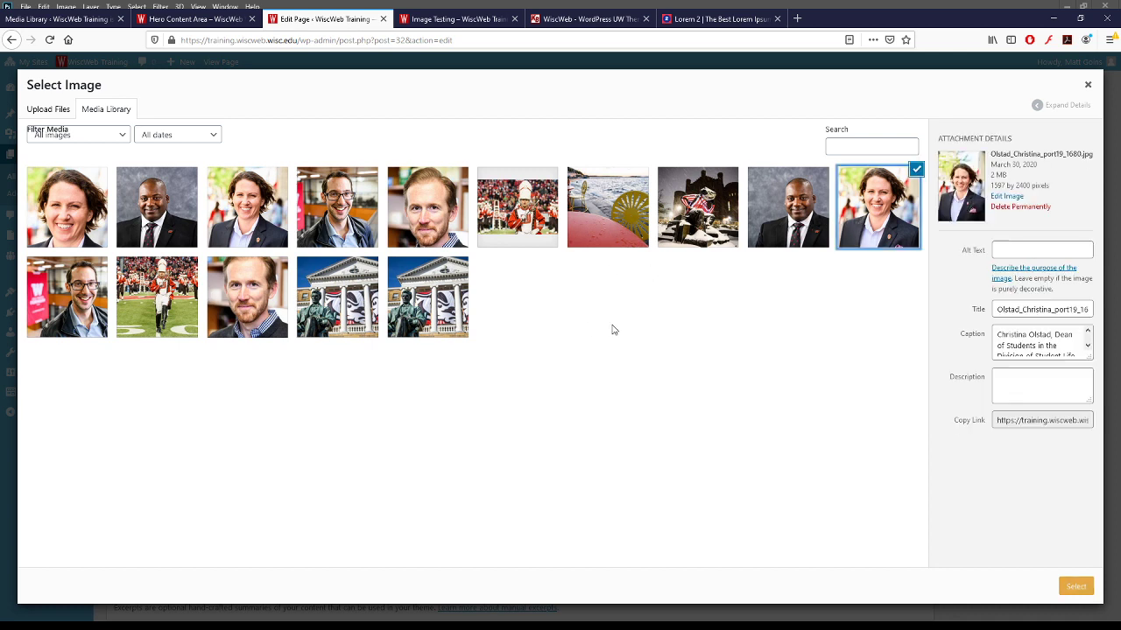
pyautogui.click(1075, 588)
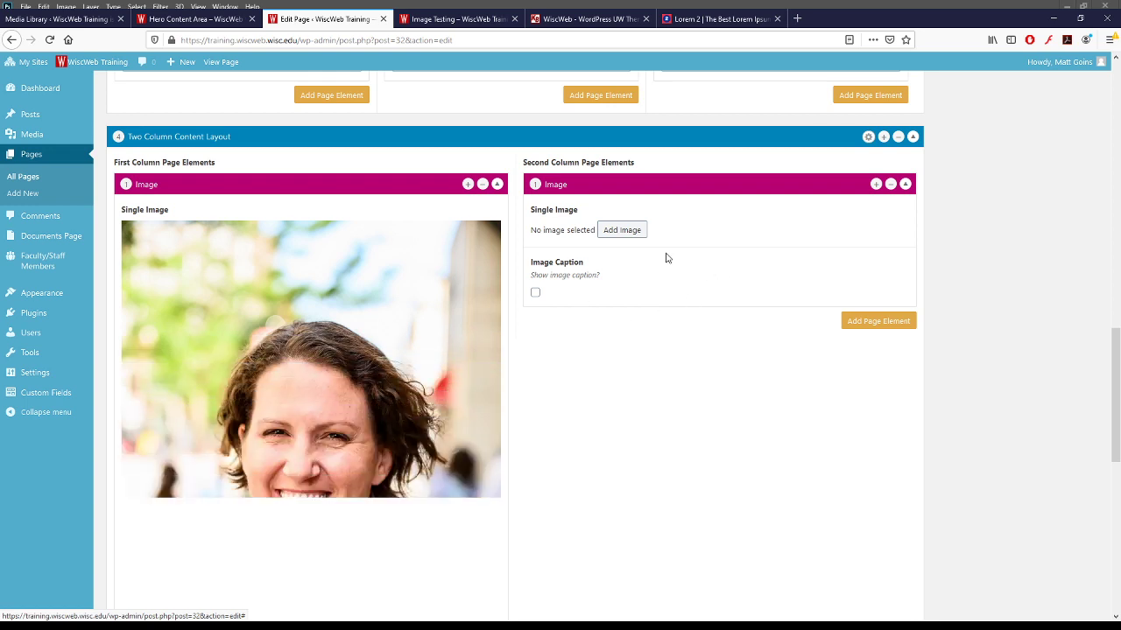
pyautogui.scroll(-2, 365, 355)
pyautogui.scroll(3, 366, 359)
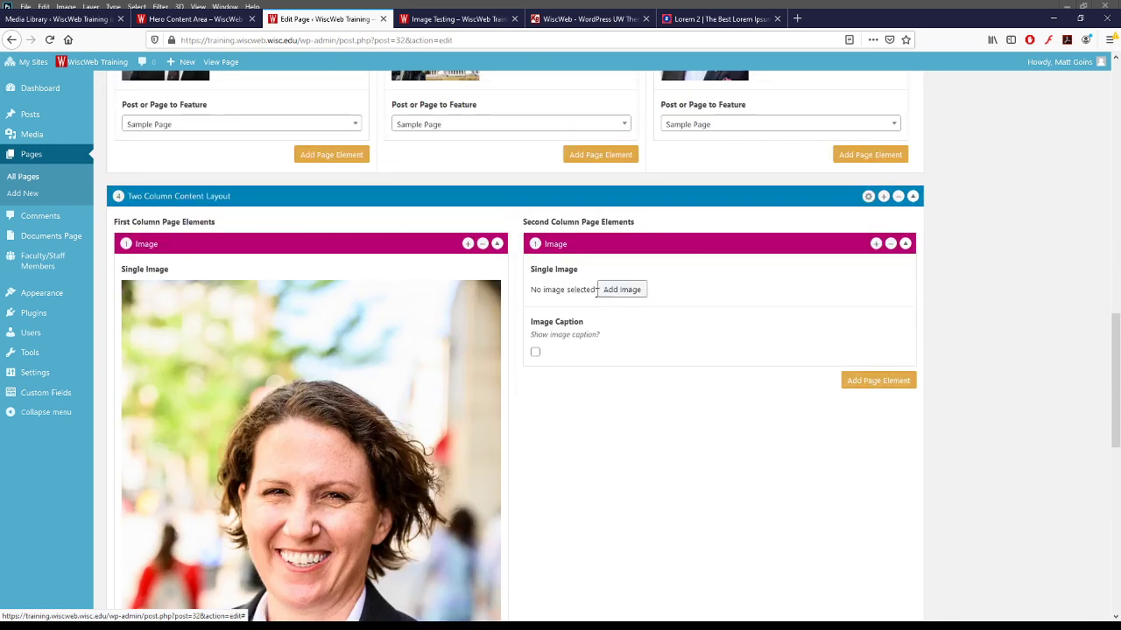
pyautogui.click(621, 290)
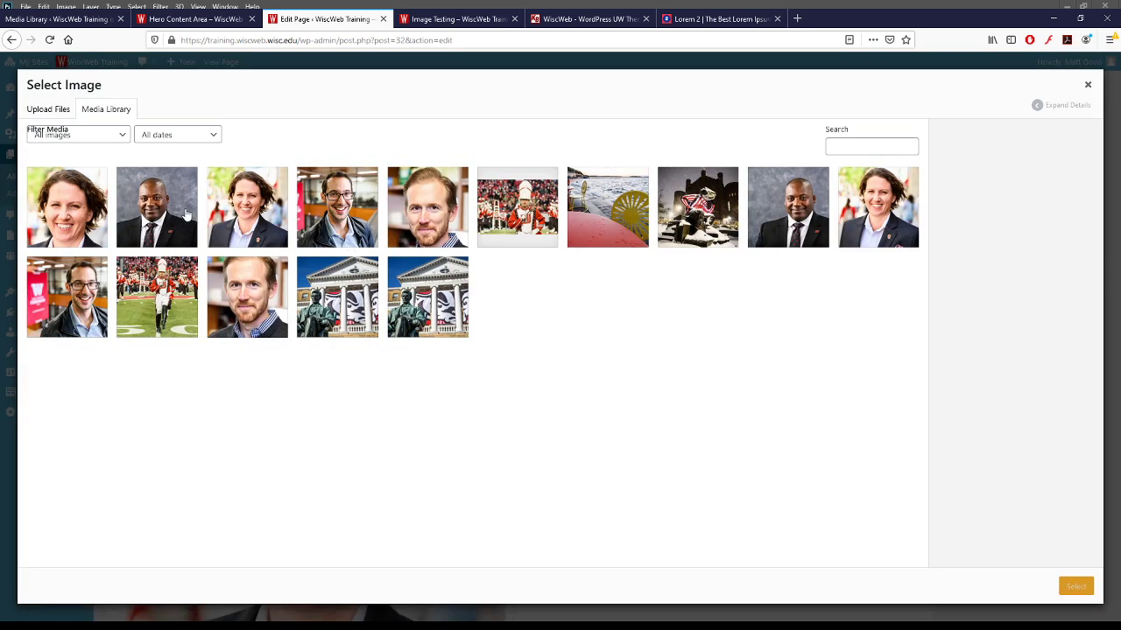
pyautogui.click(142, 212)
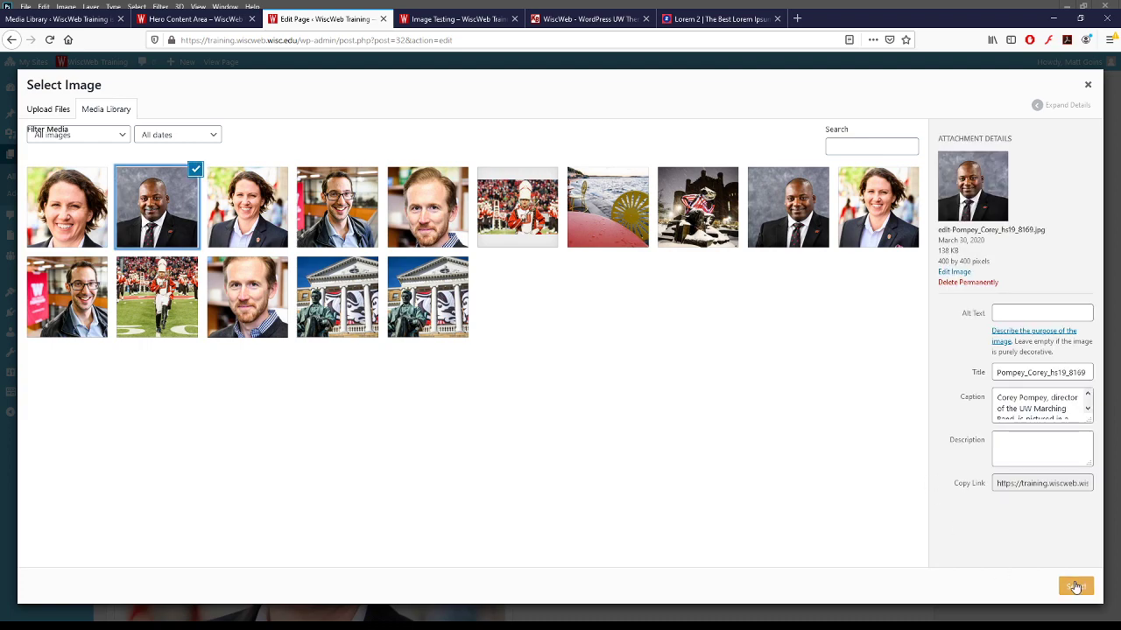
pyautogui.click(1075, 586)
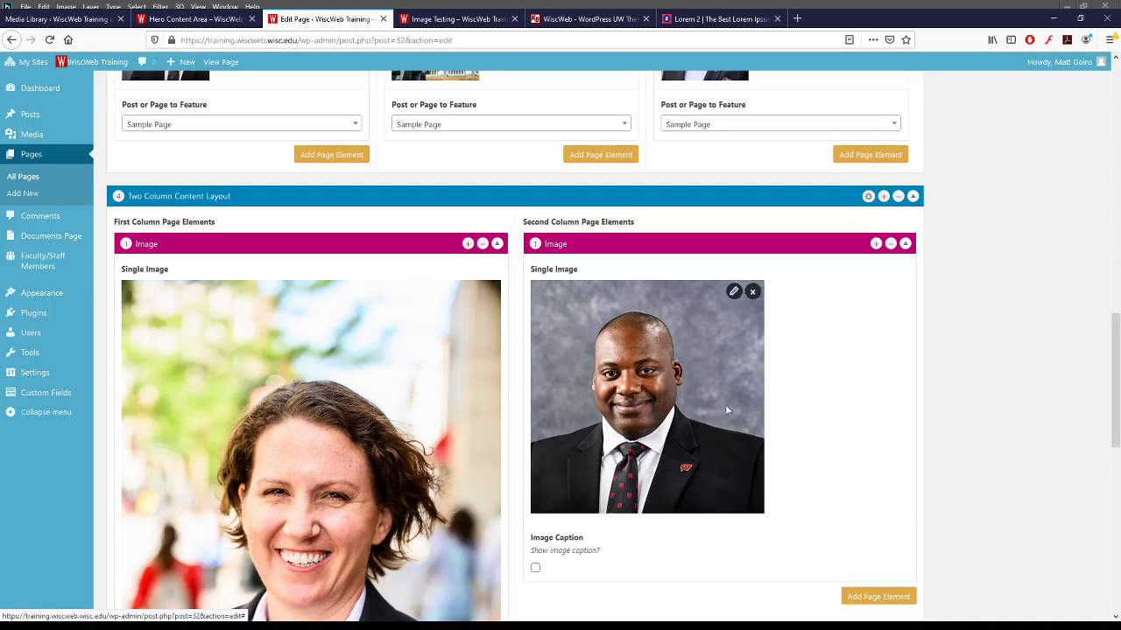
pyautogui.scroll(15, 725, 404)
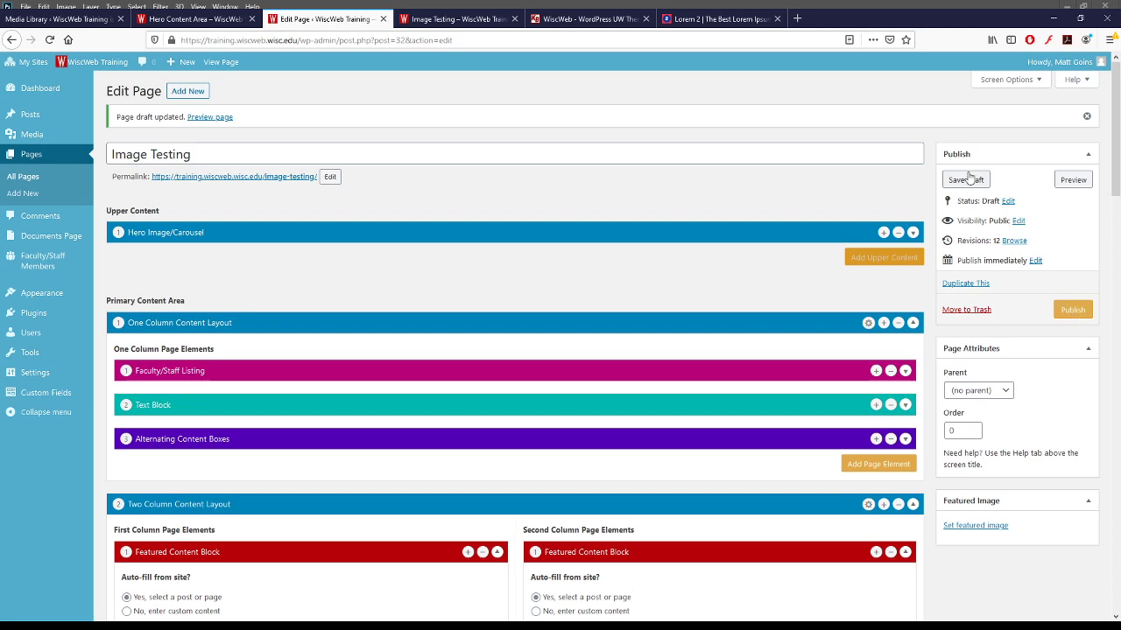
pyautogui.click(966, 180)
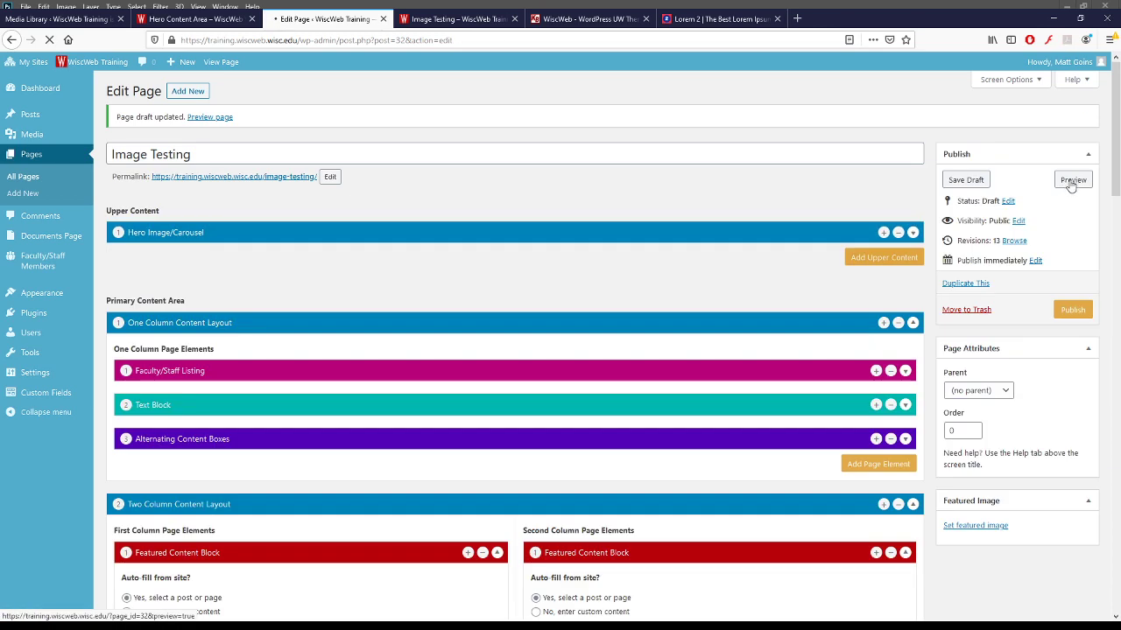
# - Preview the Image Testing page to compare the two portraits
pyautogui.click(1073, 180)
pyautogui.scroll(-10, 487, 263)
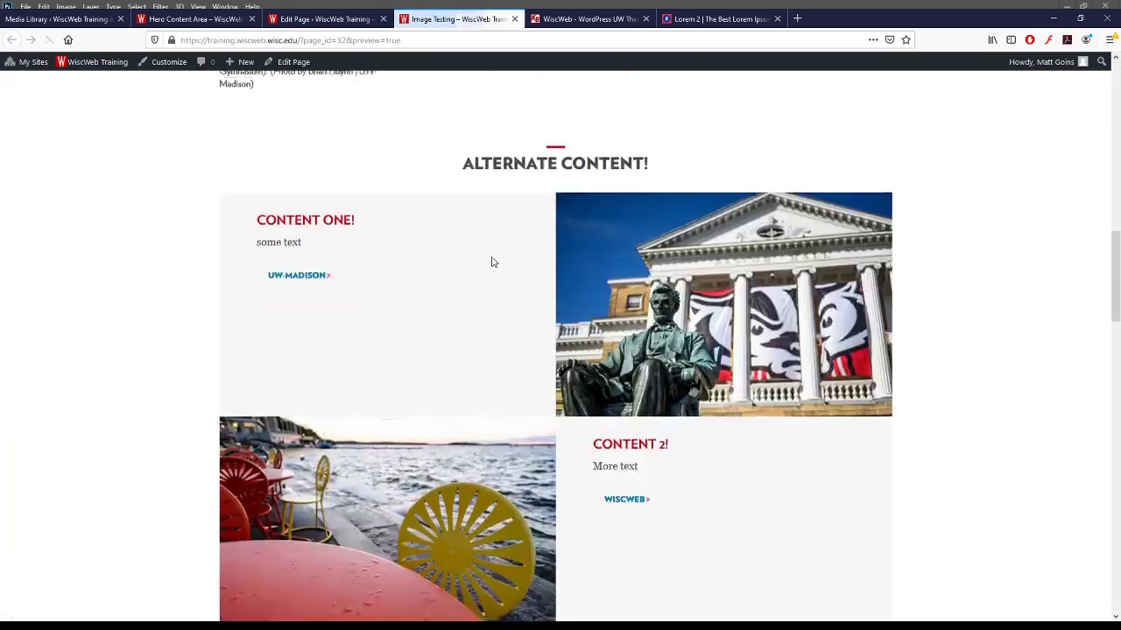
pyautogui.scroll(-15, 492, 262)
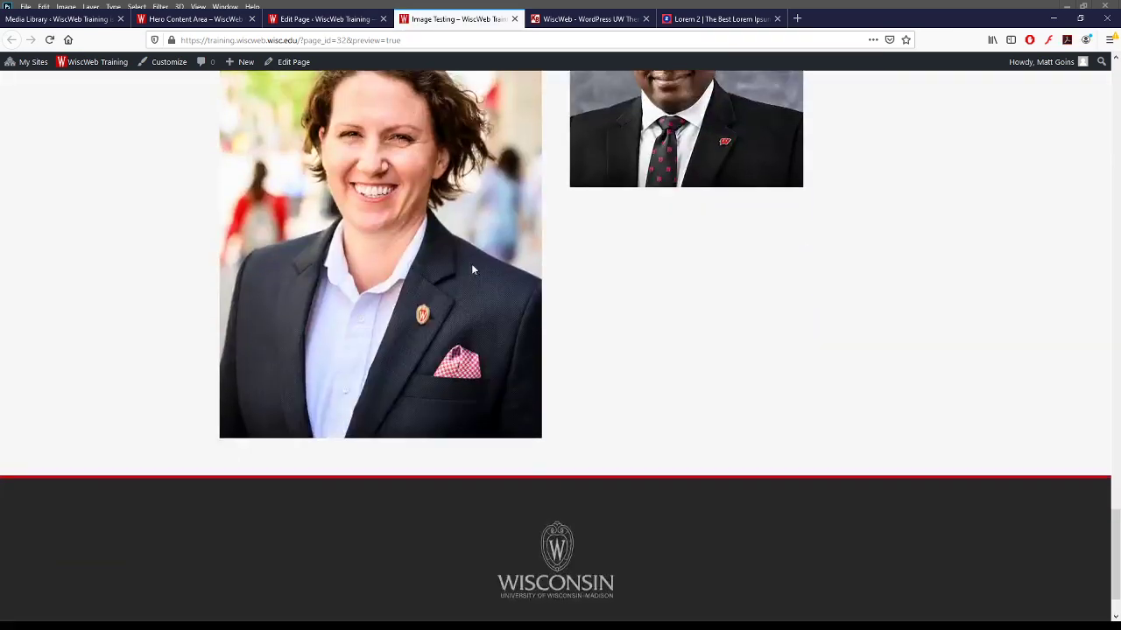
pyautogui.scroll(3, 471, 270)
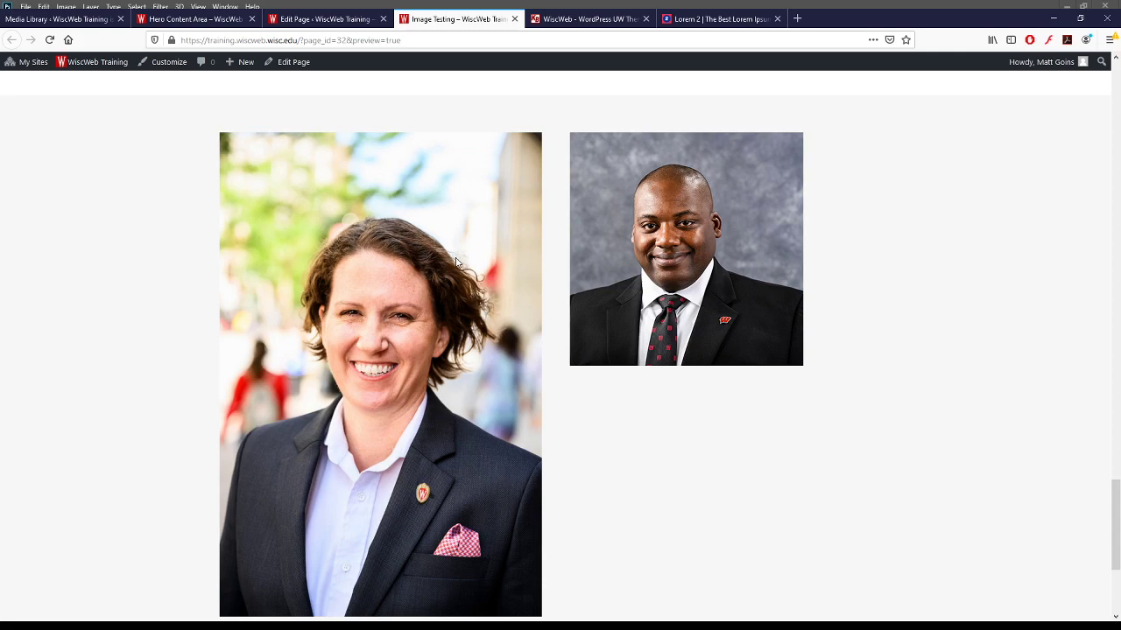
pyautogui.scroll(5, 455, 261)
# - Swap the woman's tall portrait for her square 400 × 400 version and save the draft
pyautogui.click(324, 18)
pyautogui.scroll(-10, 751, 356)
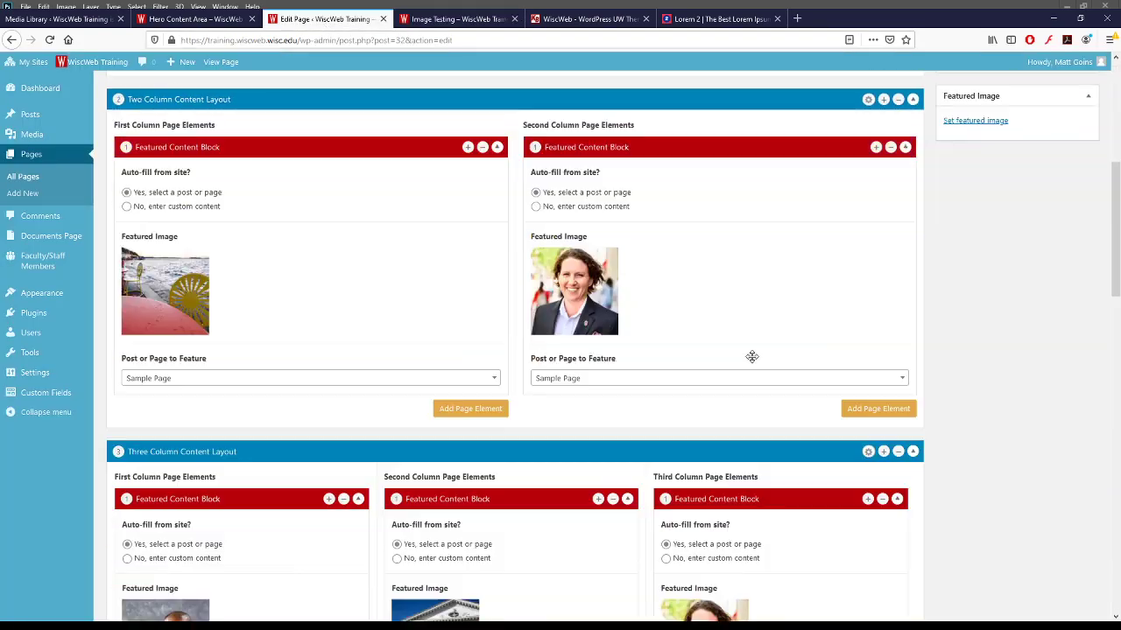
pyautogui.scroll(-10, 751, 356)
pyautogui.scroll(3, 752, 356)
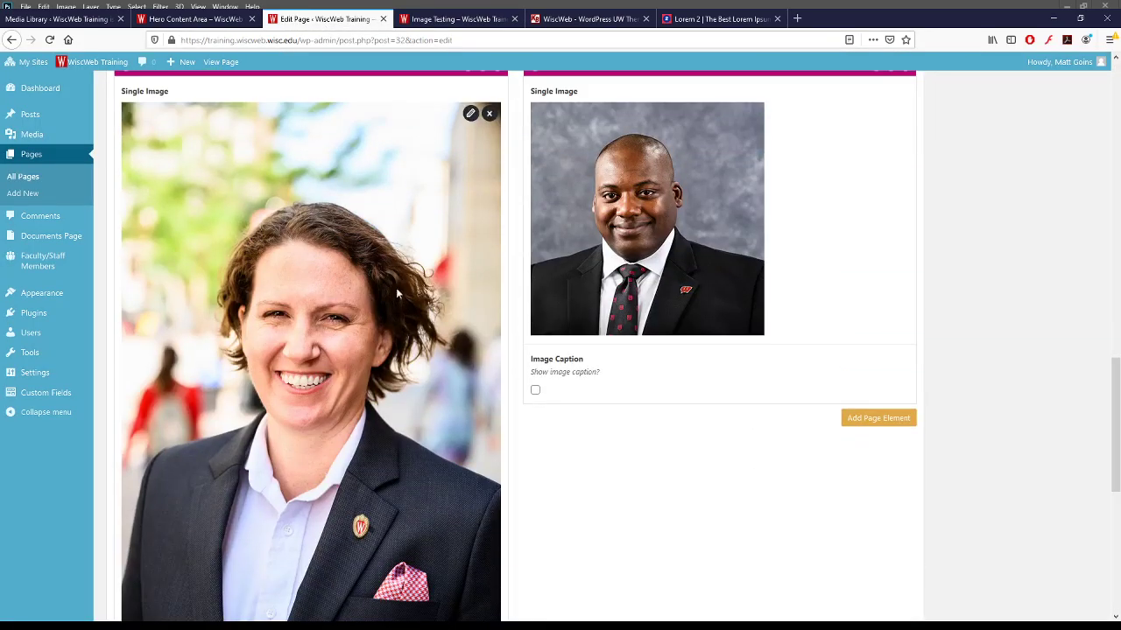
pyautogui.click(490, 114)
pyautogui.click(212, 117)
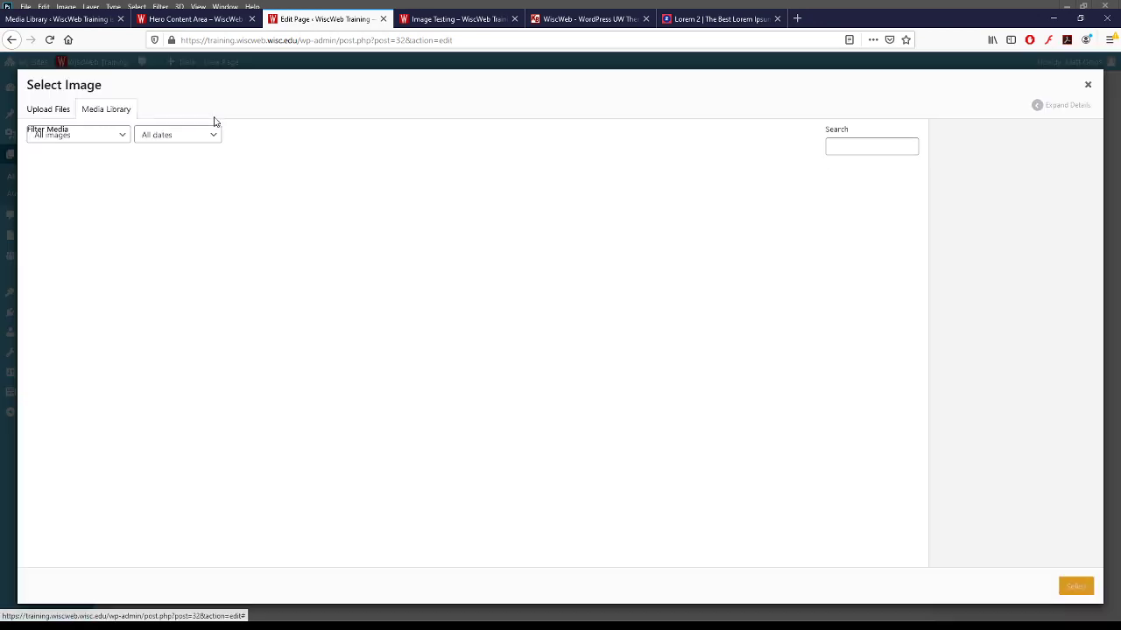
pyautogui.click(258, 217)
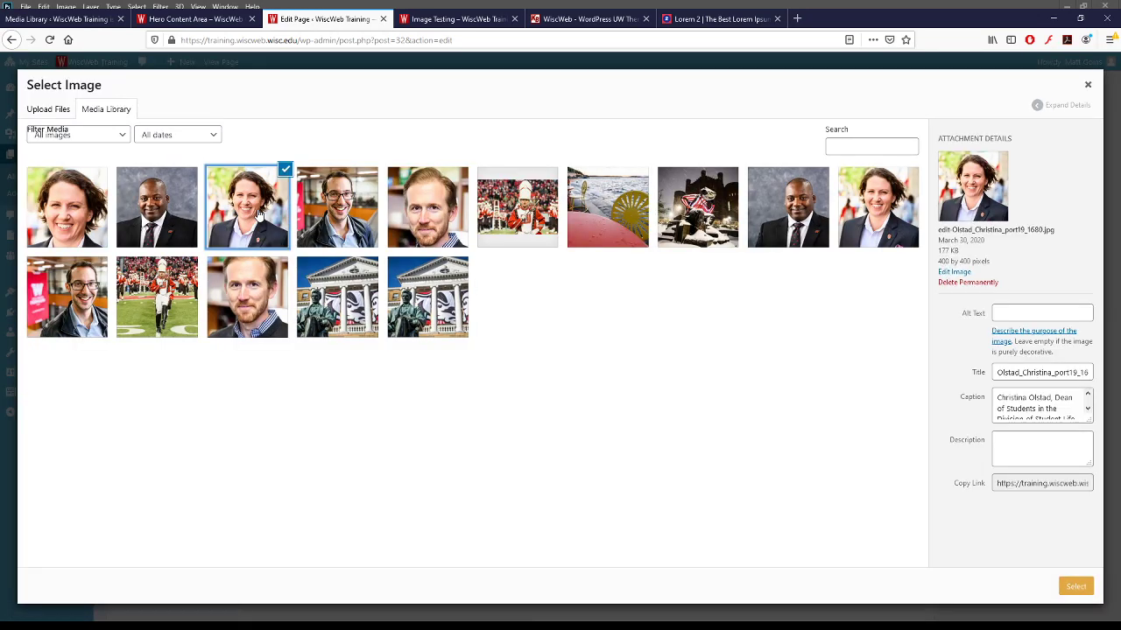
pyautogui.click(1070, 588)
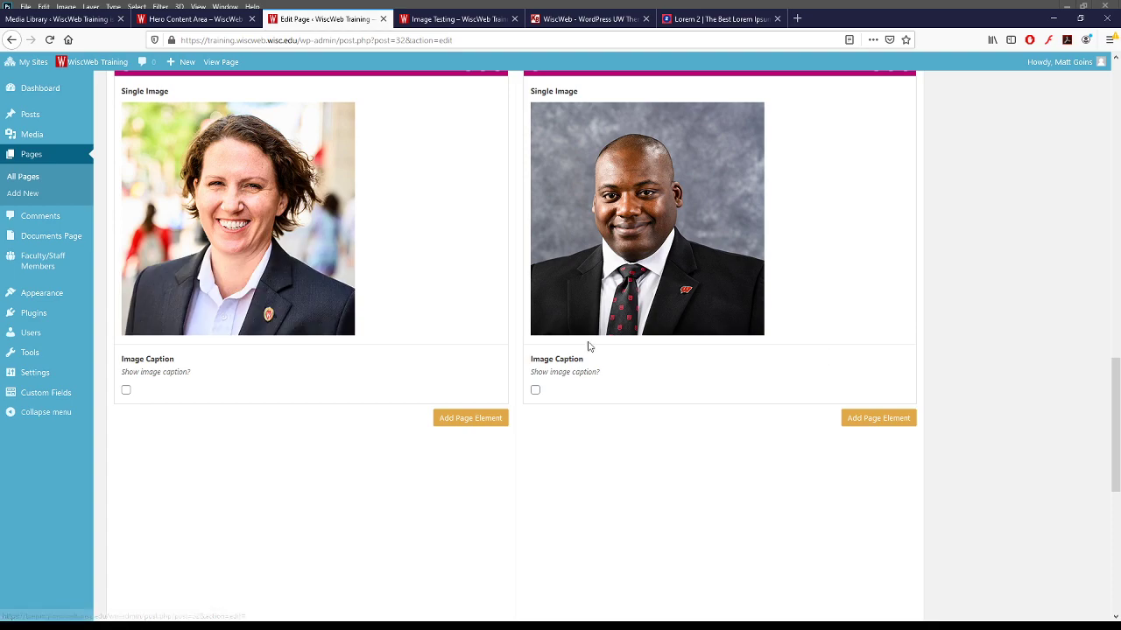
pyautogui.scroll(15, 800, 330)
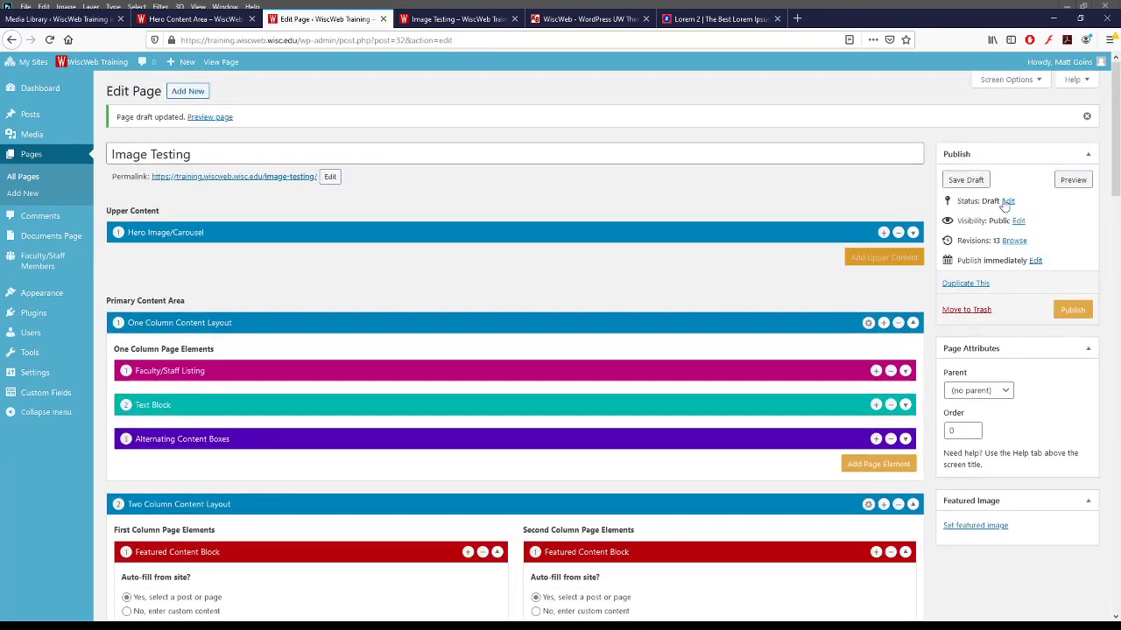
pyautogui.click(966, 179)
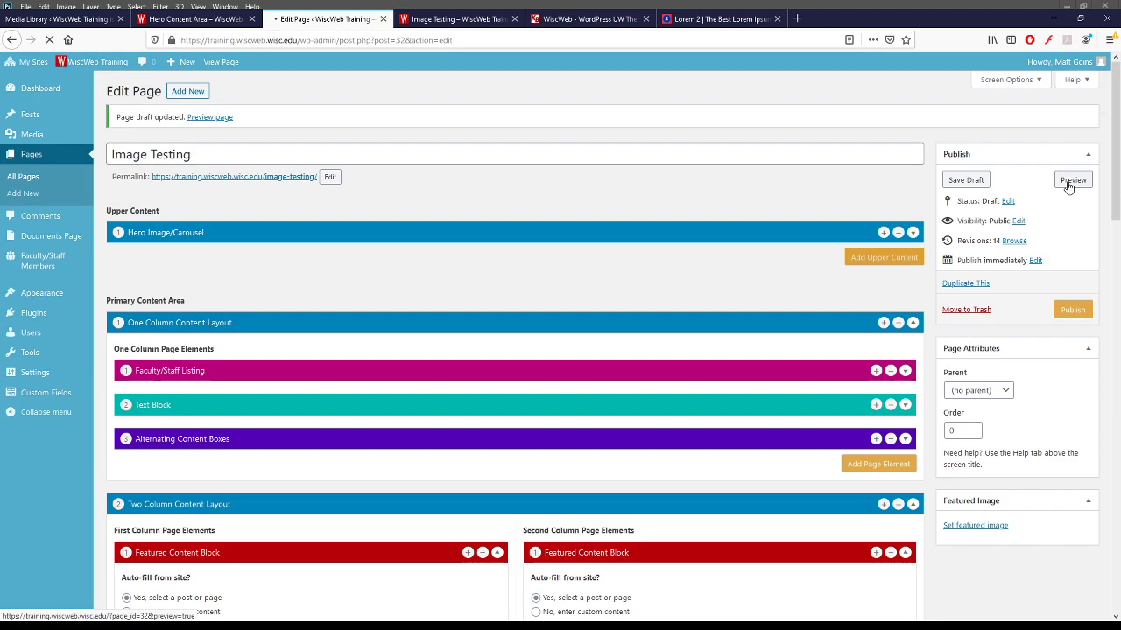
# - Preview the page and scroll through it to confirm both square portraits appear at equal size
pyautogui.click(1072, 181)
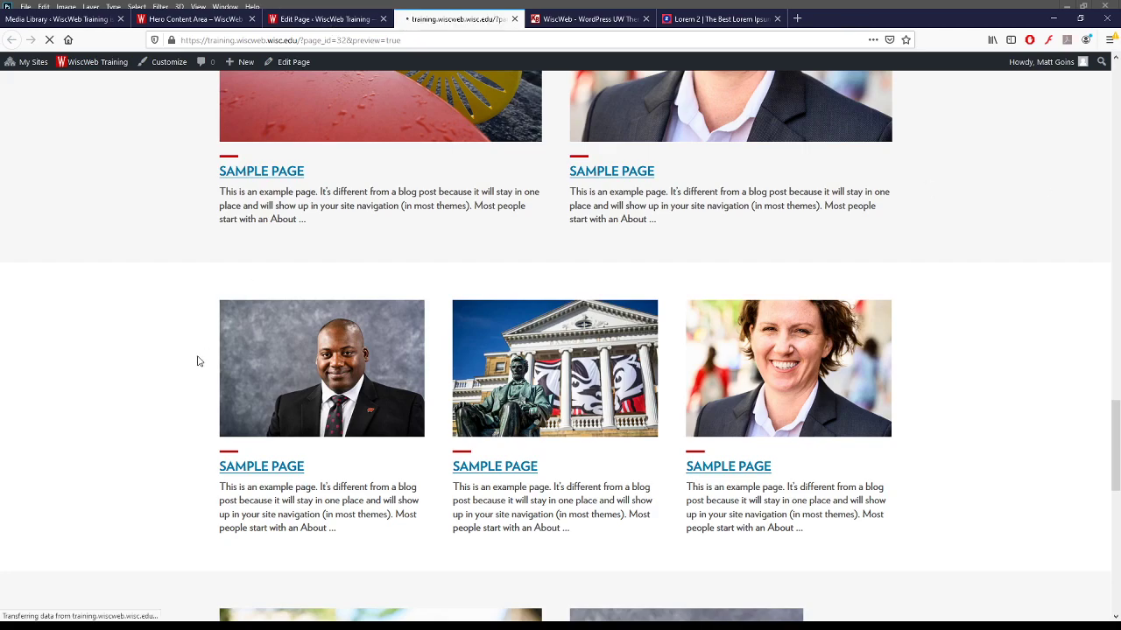
pyautogui.scroll(-5, 200, 357)
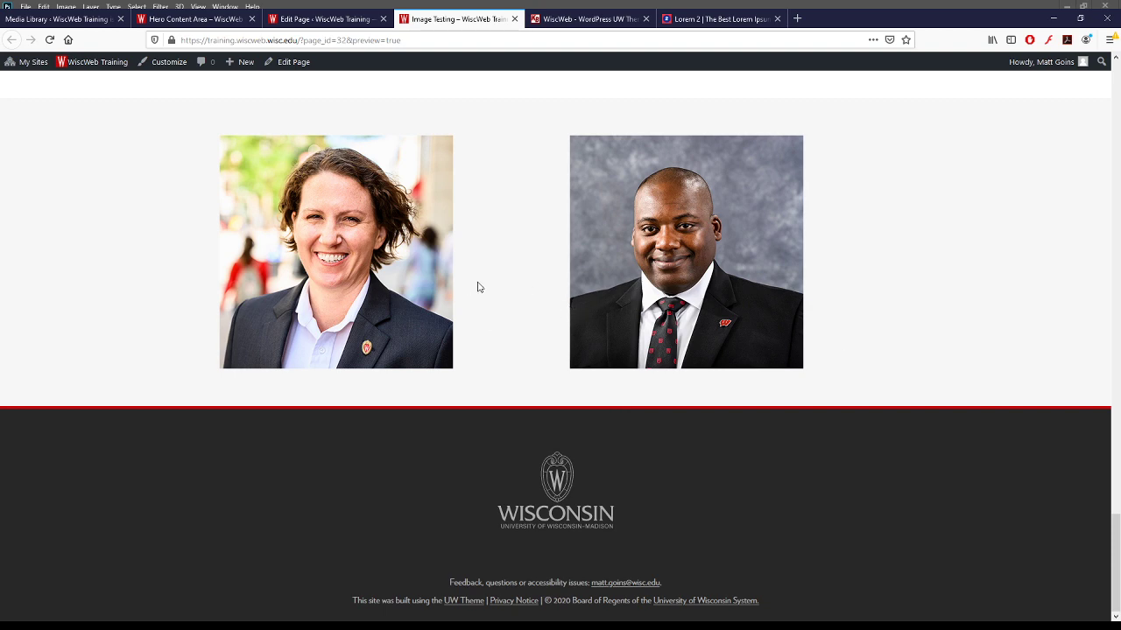
pyautogui.scroll(8, 502, 288)
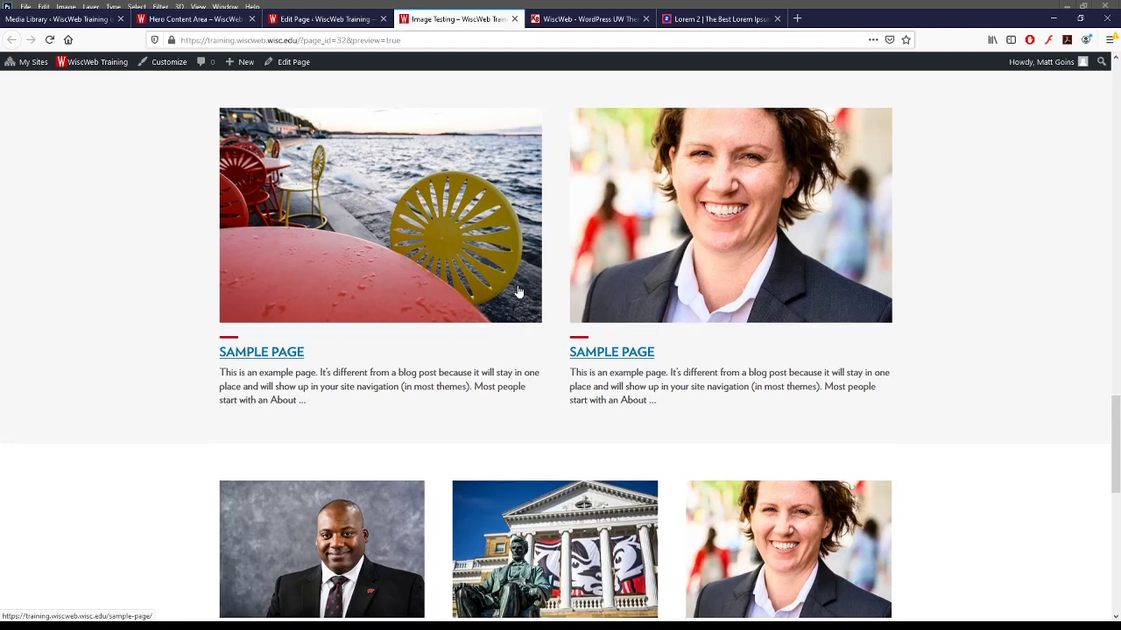
pyautogui.scroll(-3, 519, 293)
pyautogui.scroll(4, 613, 276)
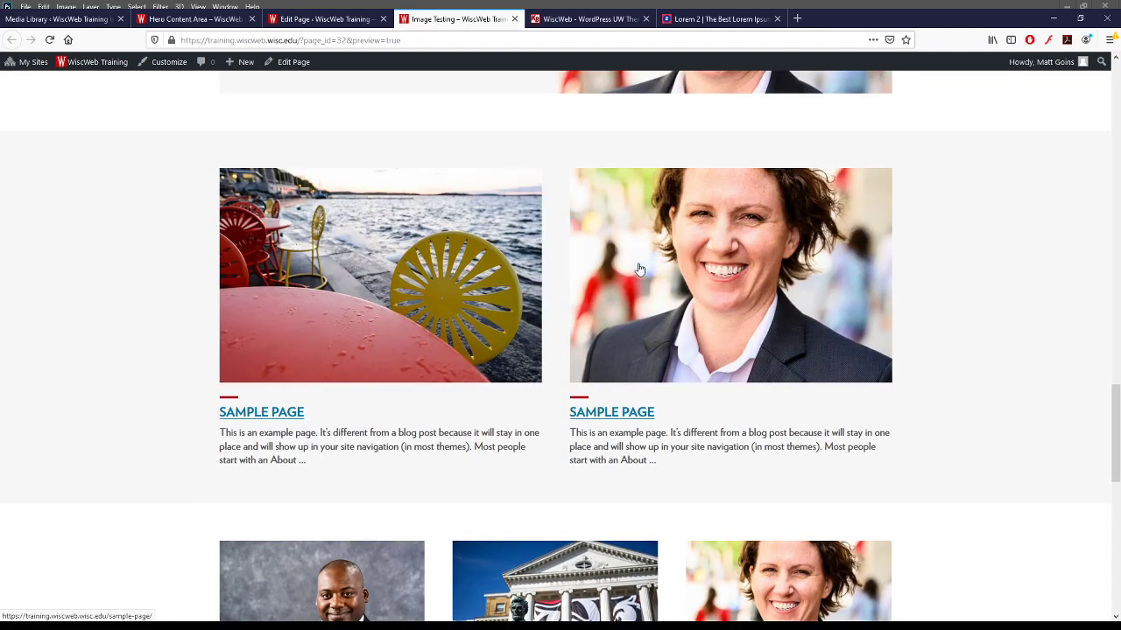
pyautogui.scroll(5, 639, 269)
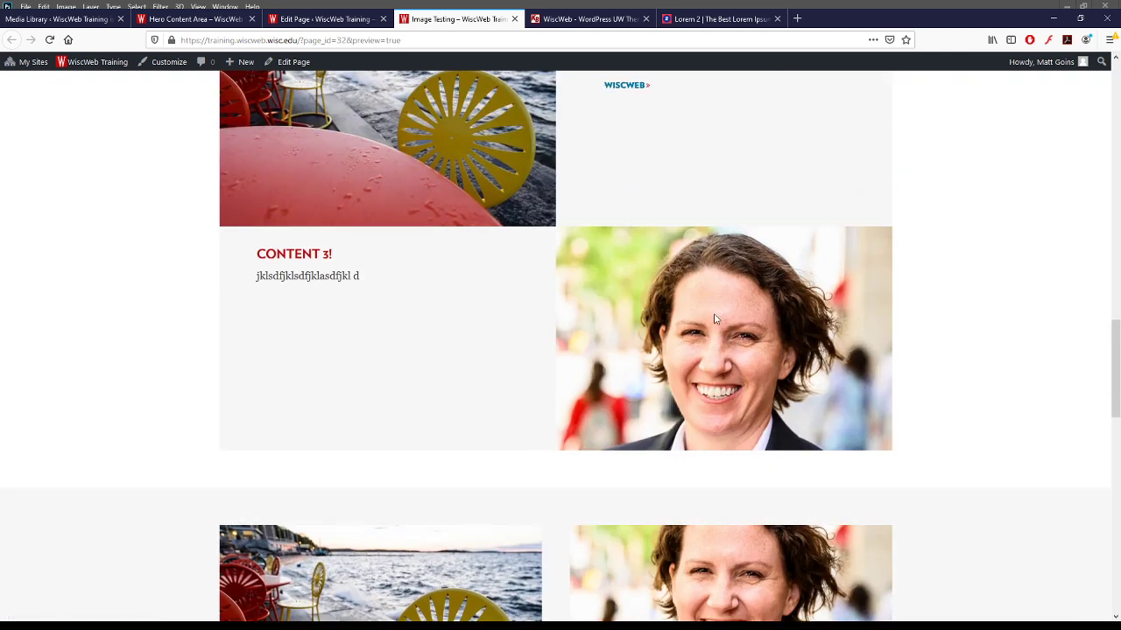
pyautogui.scroll(-15, 714, 319)
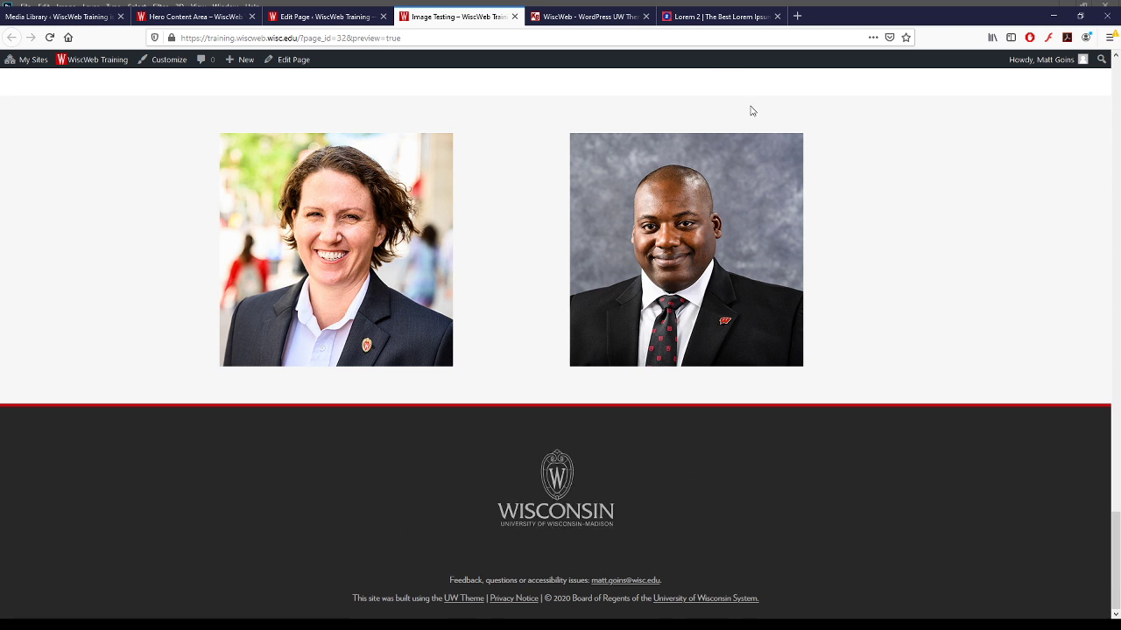
# - Close the Lorem 2 and WiscWeb knowledge-base article browser tabs
pyautogui.click(725, 19)
pyautogui.click(776, 16)
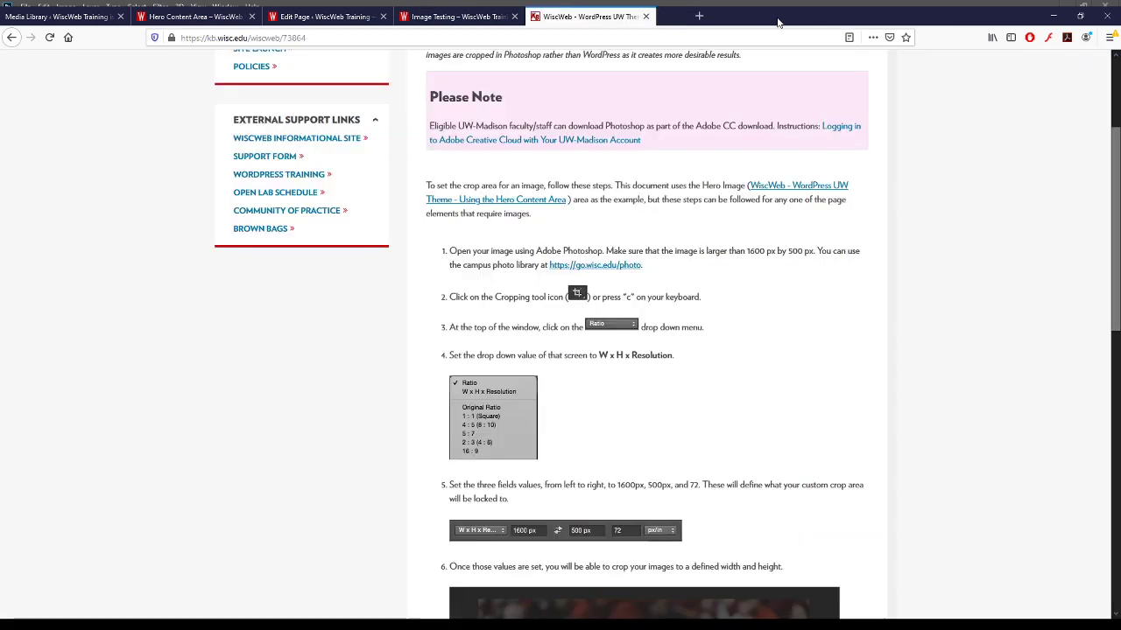
pyautogui.click(645, 16)
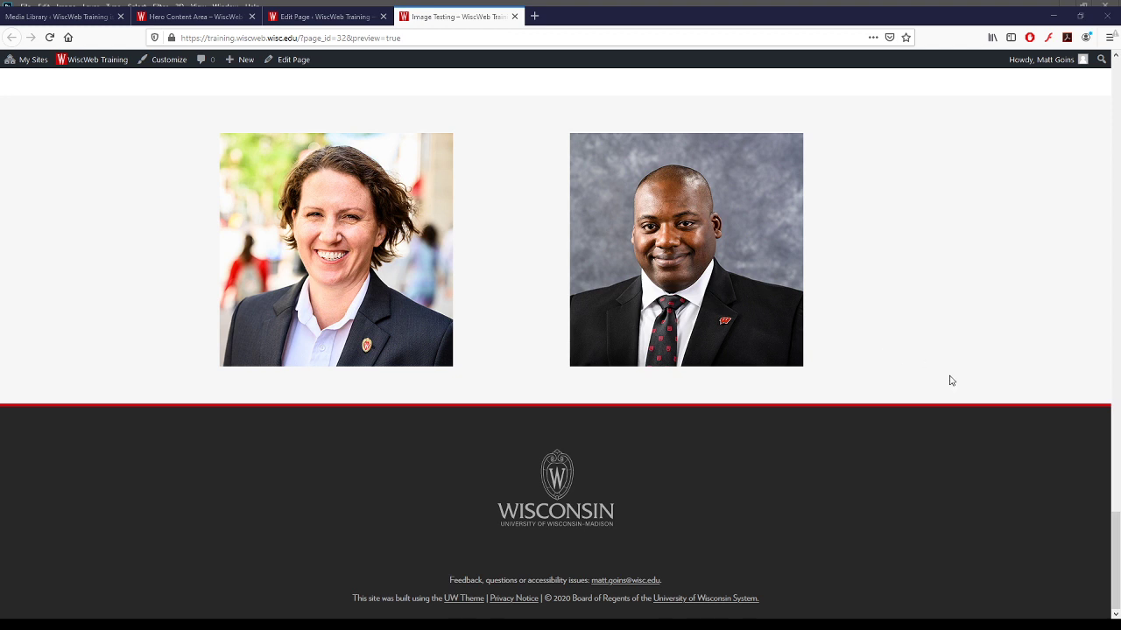
# - In the Media Library, compare the cropped band image with the 4 MB full-size band photo
pyautogui.click(315, 16)
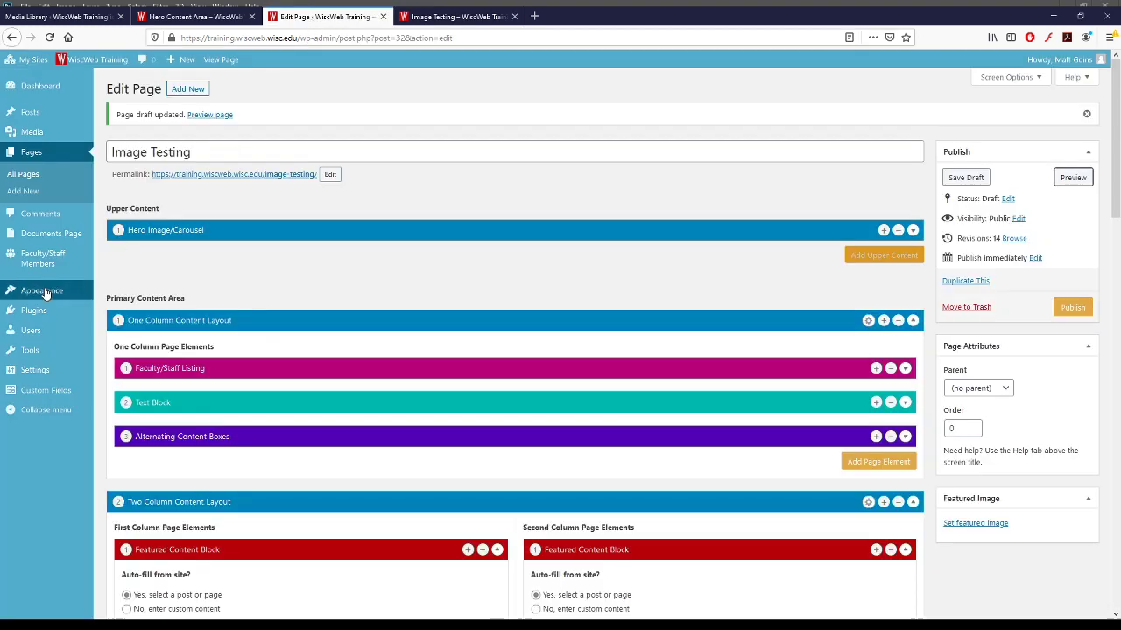
pyautogui.click(35, 132)
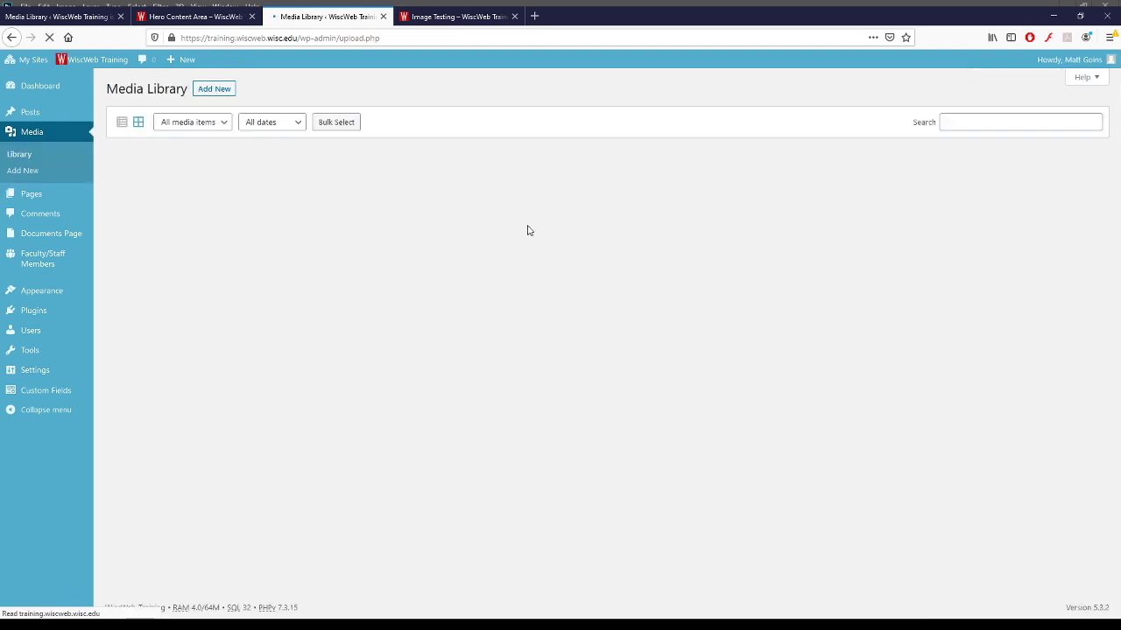
pyautogui.click(598, 215)
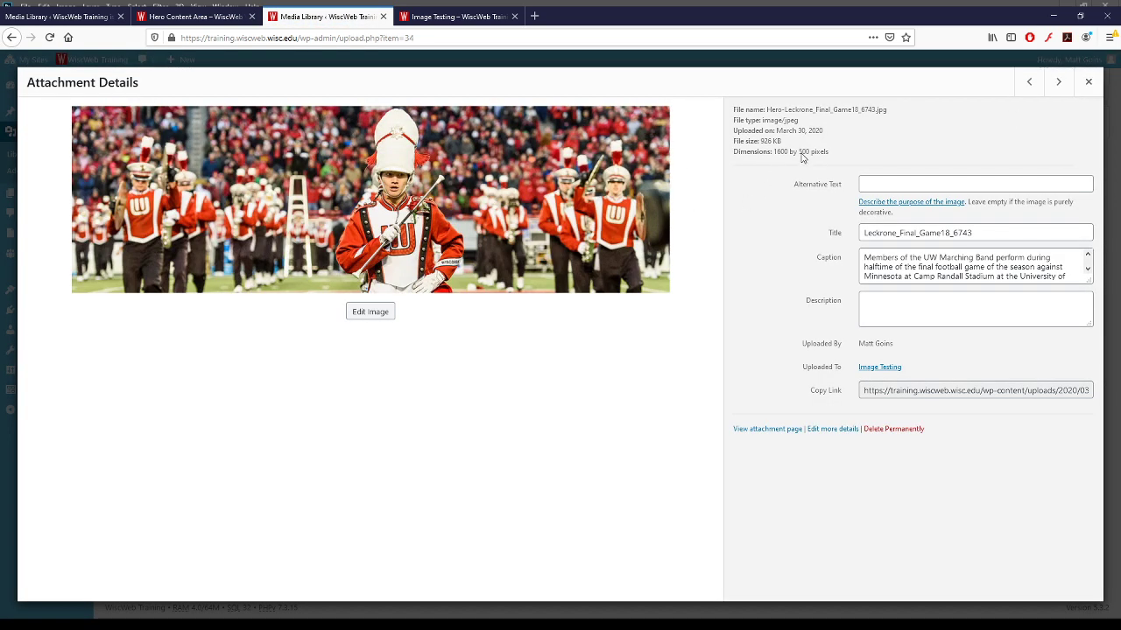
pyautogui.click(1090, 83)
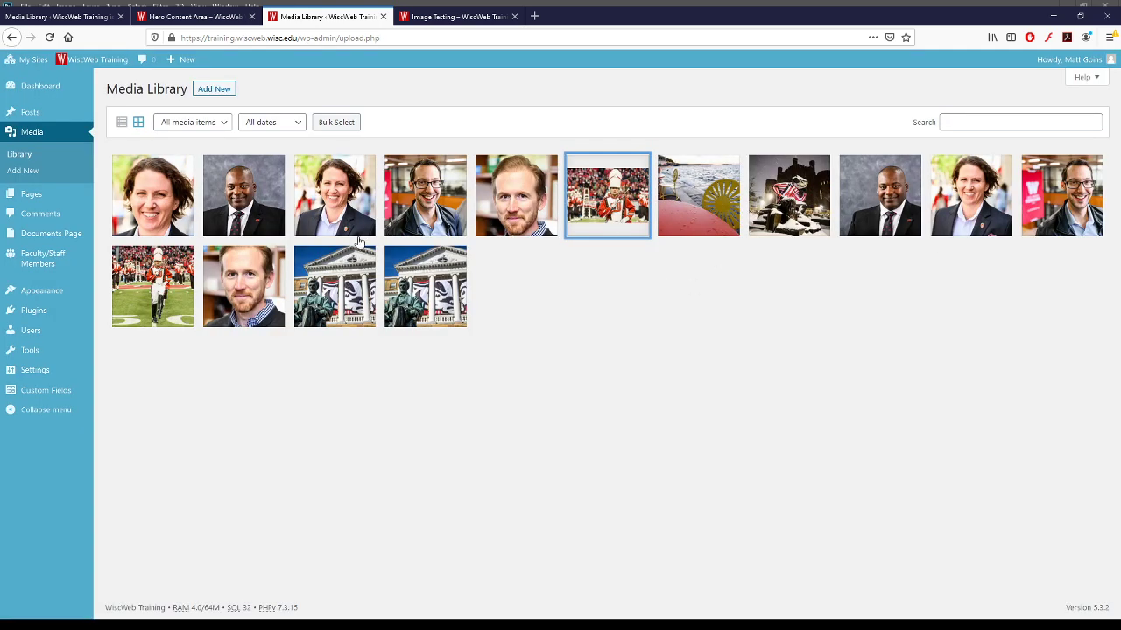
pyautogui.click(166, 301)
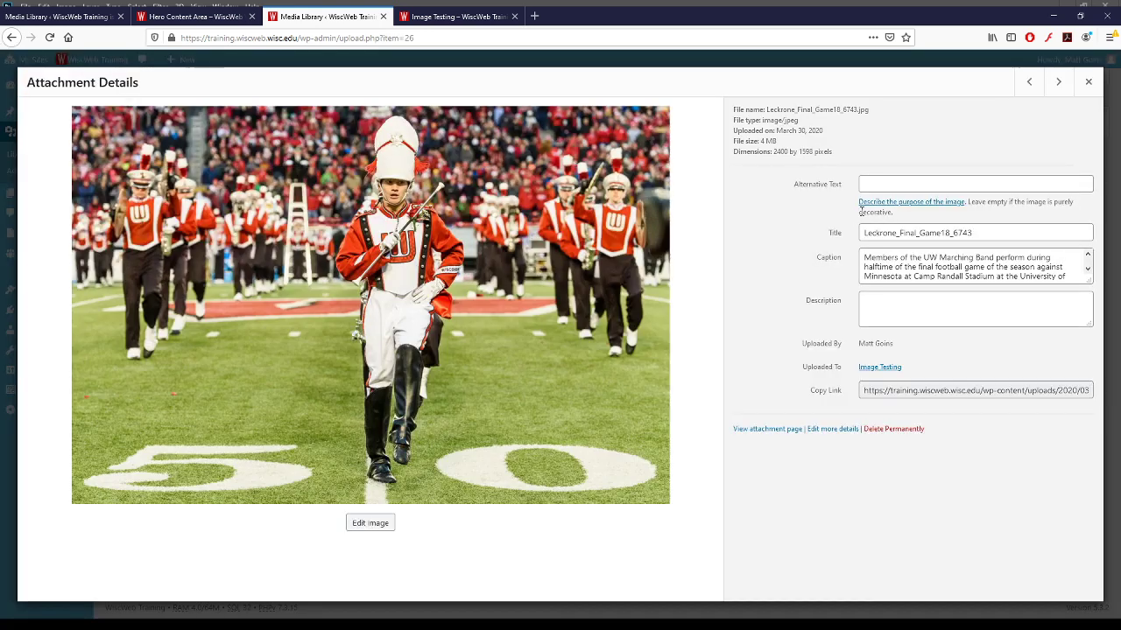
pyautogui.moveTo(762, 142); pyautogui.dragTo(732, 142)
pyautogui.click(777, 141)
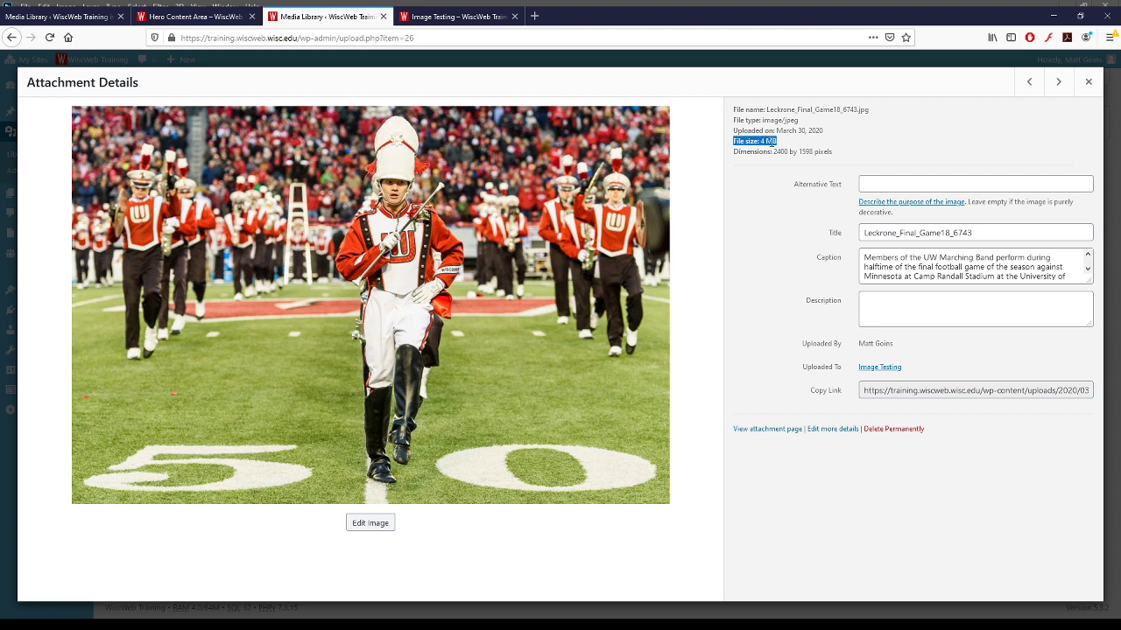
pyautogui.click(763, 143)
pyautogui.click(1088, 81)
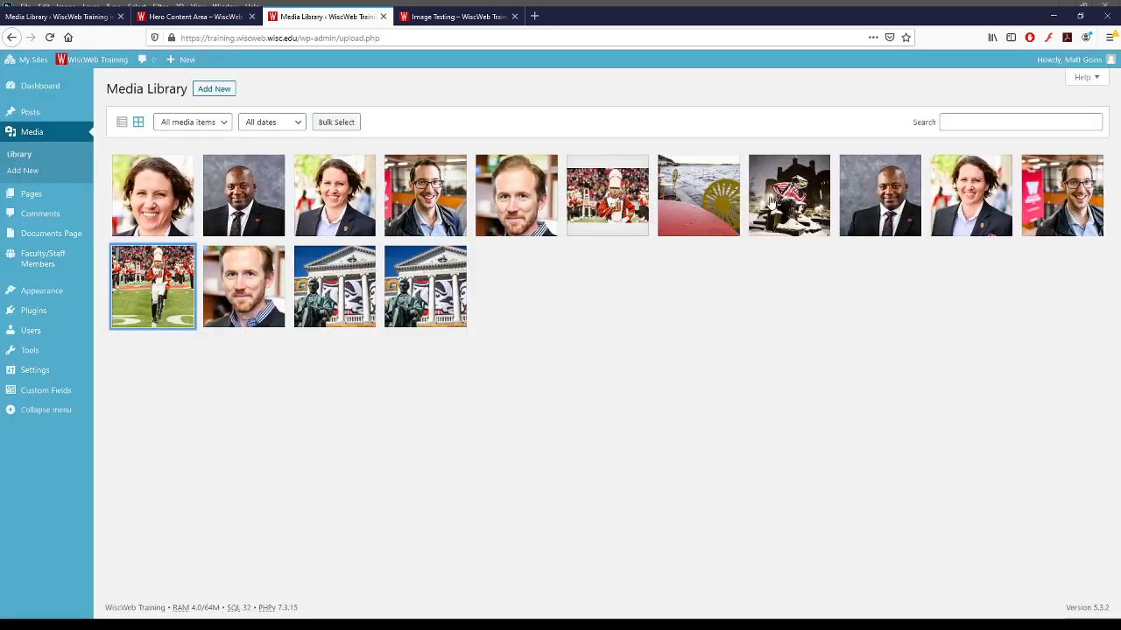
# - Check the cropped hero band image's 926 KB size and the Bascom Hall photo's 2 MB size
pyautogui.click(597, 210)
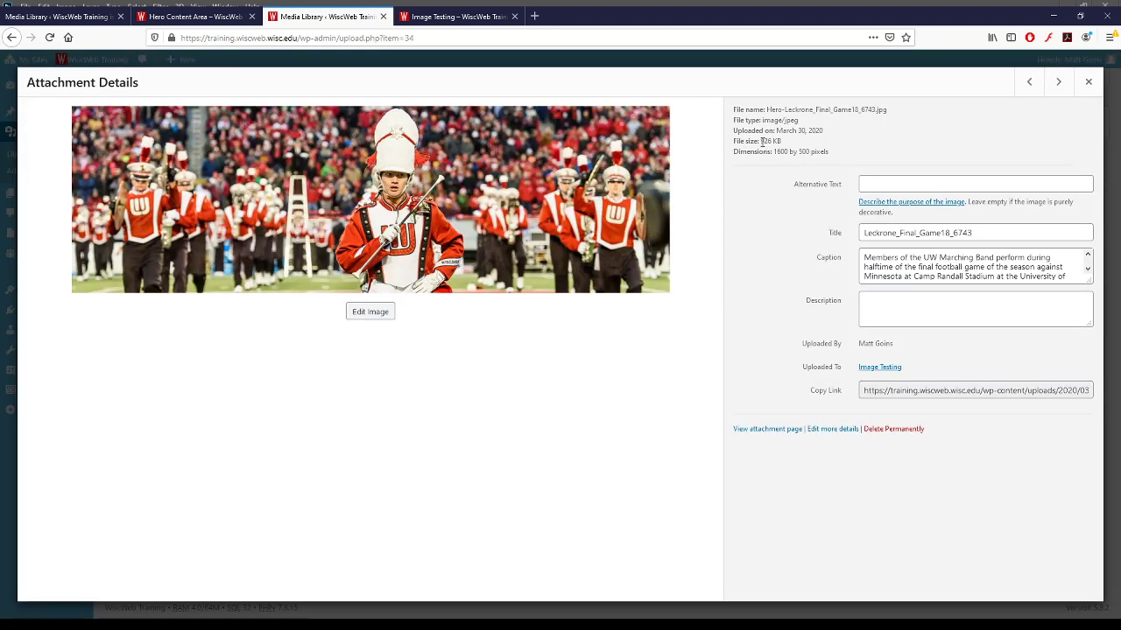
pyautogui.moveTo(761, 142)
pyautogui.mouseDown()
pyautogui.moveTo(781, 142)
pyautogui.moveTo(759, 141)
pyautogui.mouseUp()
pyautogui.click(780, 141)
pyautogui.click(759, 141)
pyautogui.moveTo(781, 141); pyautogui.dragTo(733, 141)
pyautogui.click(766, 156)
pyautogui.click(1088, 81)
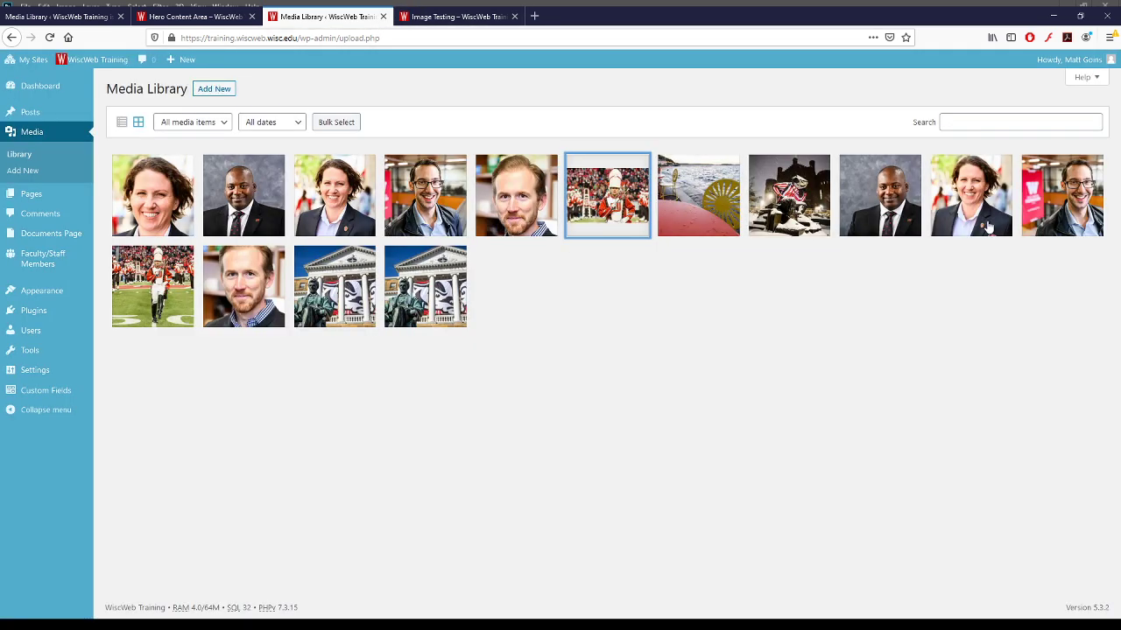
pyautogui.click(399, 293)
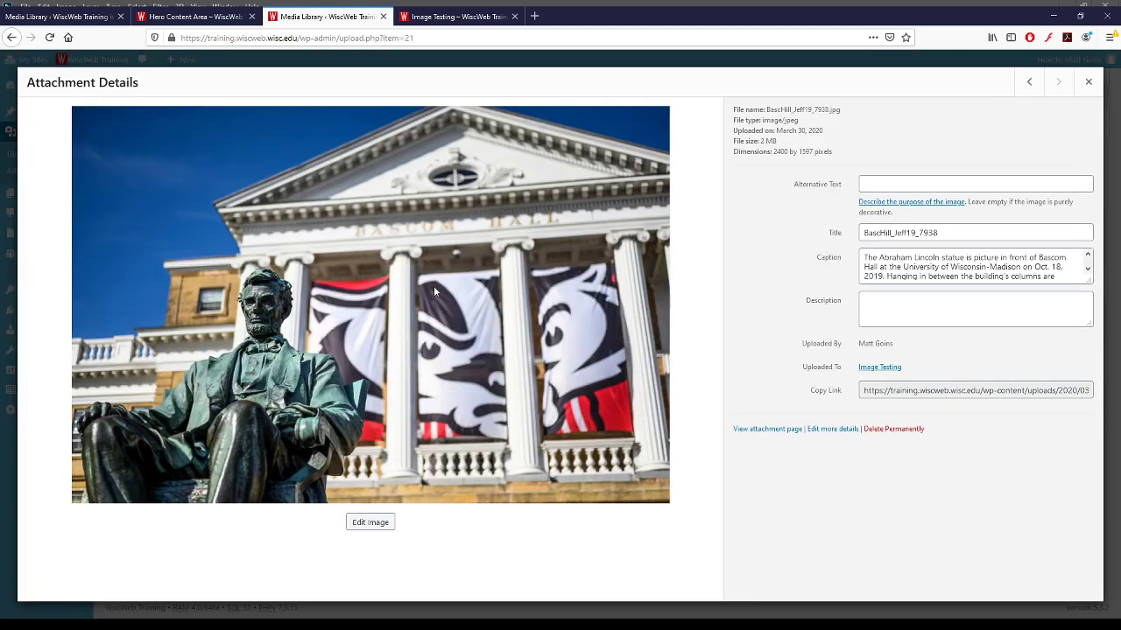
pyautogui.moveTo(760, 141); pyautogui.dragTo(776, 141)
pyautogui.click(774, 141)
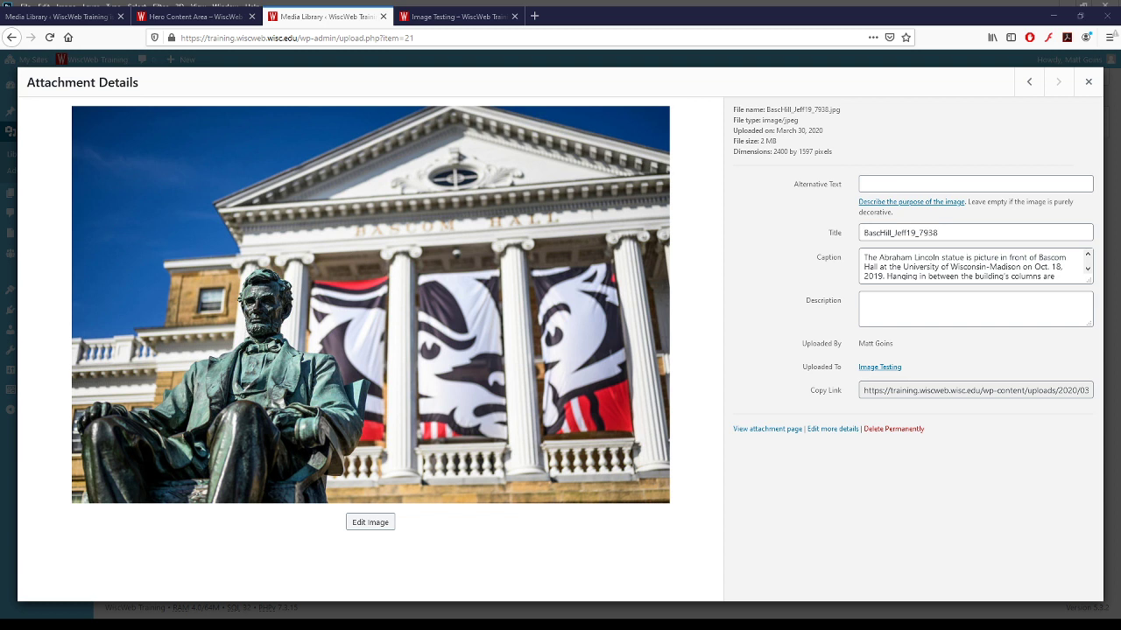
# - From the Image Testing tab, load imagecompressor.com in a new browser tab
pyautogui.click(464, 17)
pyautogui.click(534, 16)
pyautogui.write('https://imagecompressor.com/')
pyautogui.press('Return')
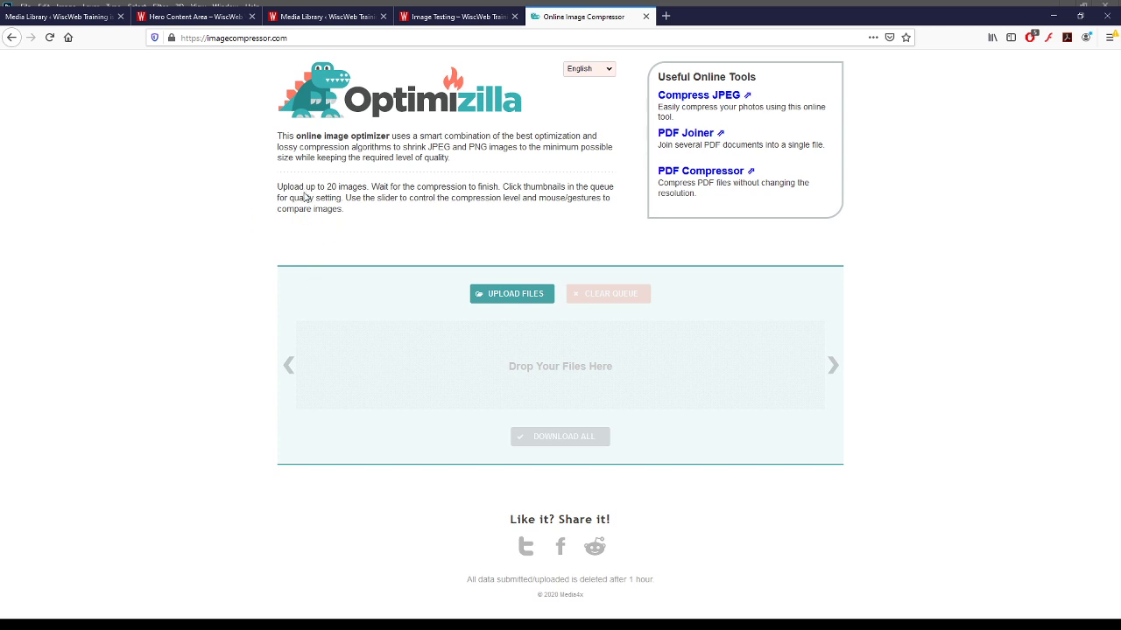
# - Upload the marching band photo to Optimizilla and pan the previews to the performer's face
pyautogui.moveTo(305, 196); pyautogui.dragTo(473, 313)
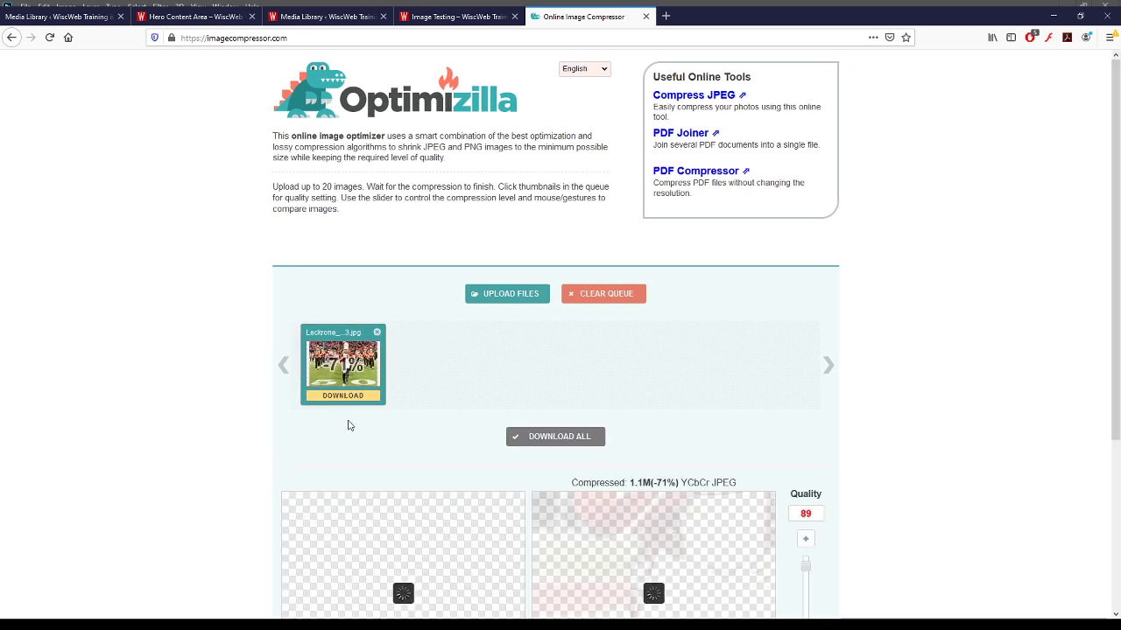
pyautogui.scroll(-3, 479, 446)
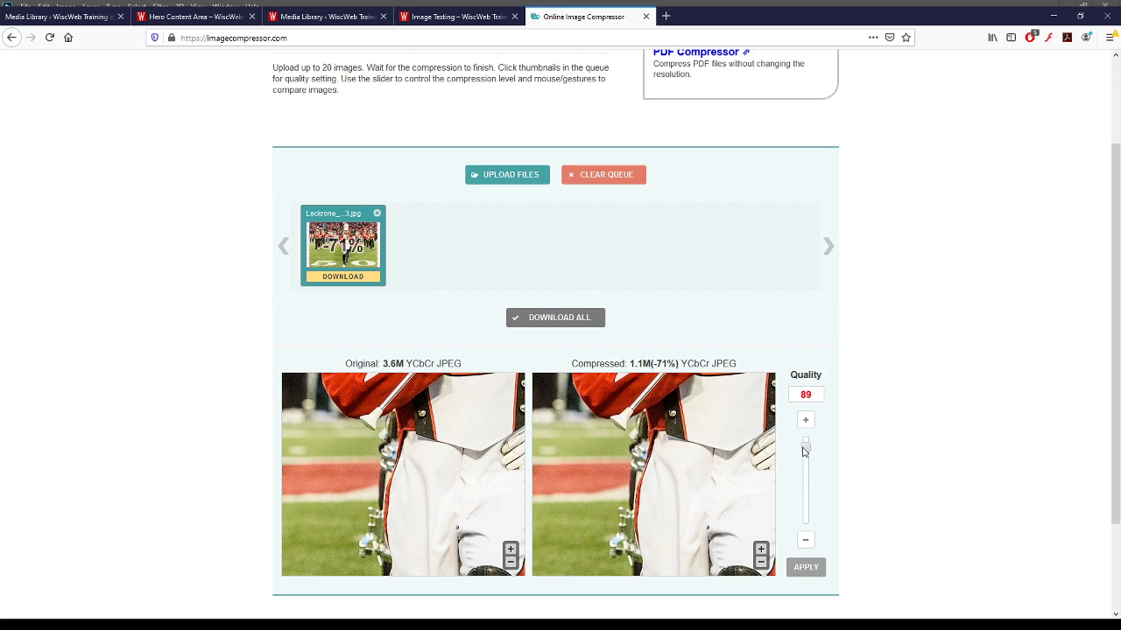
pyautogui.scroll(2, 718, 440)
pyautogui.moveTo(718, 439); pyautogui.dragTo(672, 487)
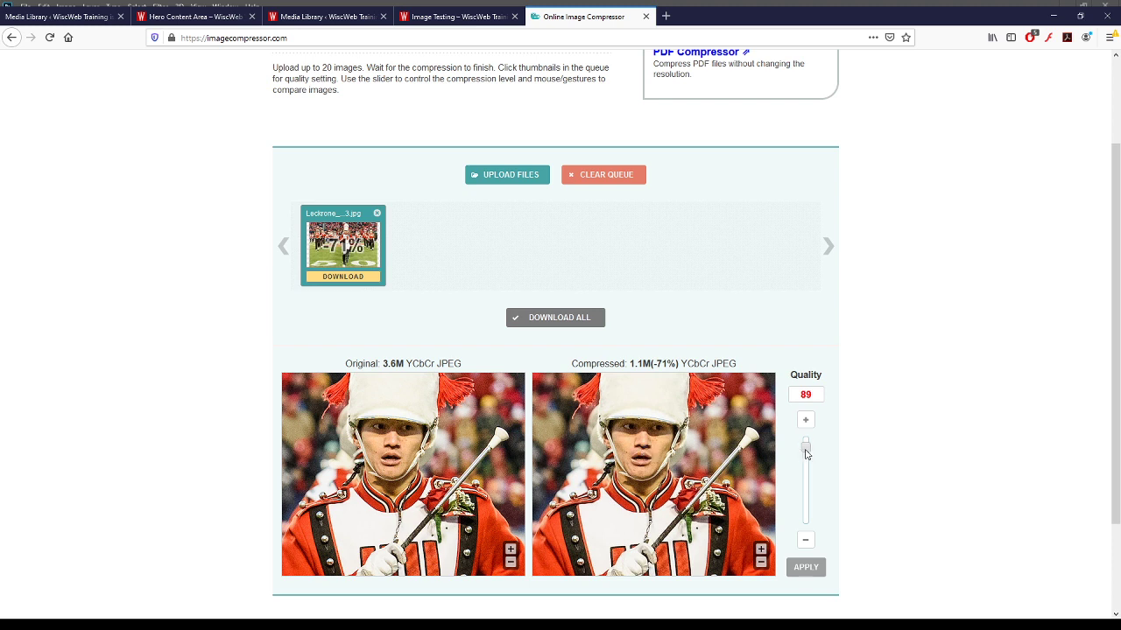
# - Try quality 84 and 39, then settle the compression quality at 80
pyautogui.moveTo(805, 450); pyautogui.dragTo(806, 460)
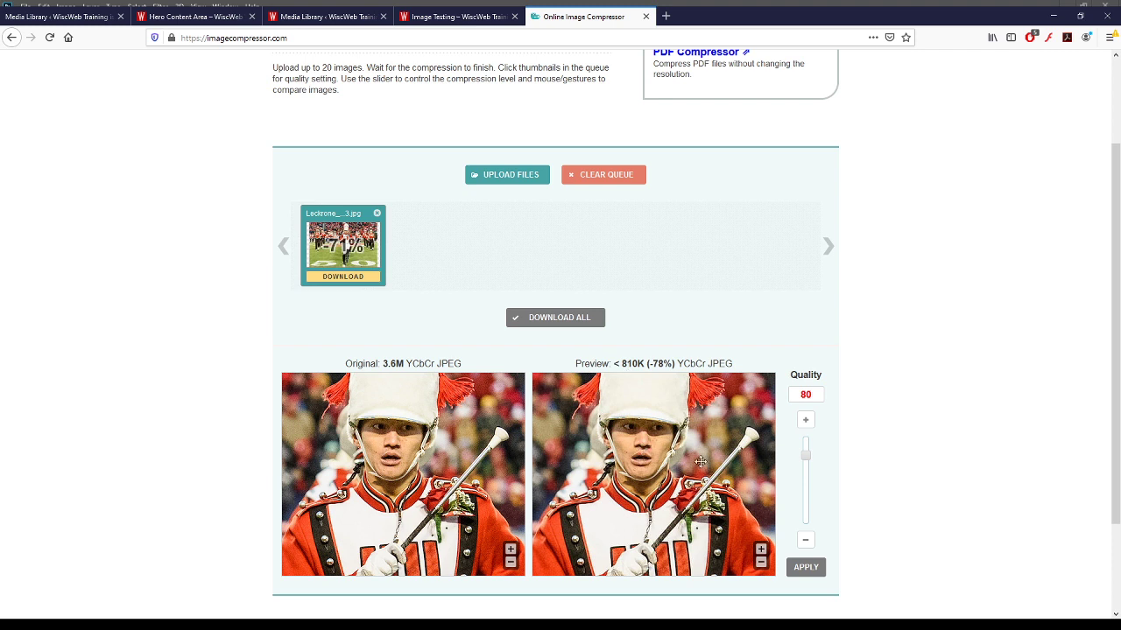
pyautogui.moveTo(805, 455); pyautogui.dragTo(807, 498)
pyautogui.click(805, 456)
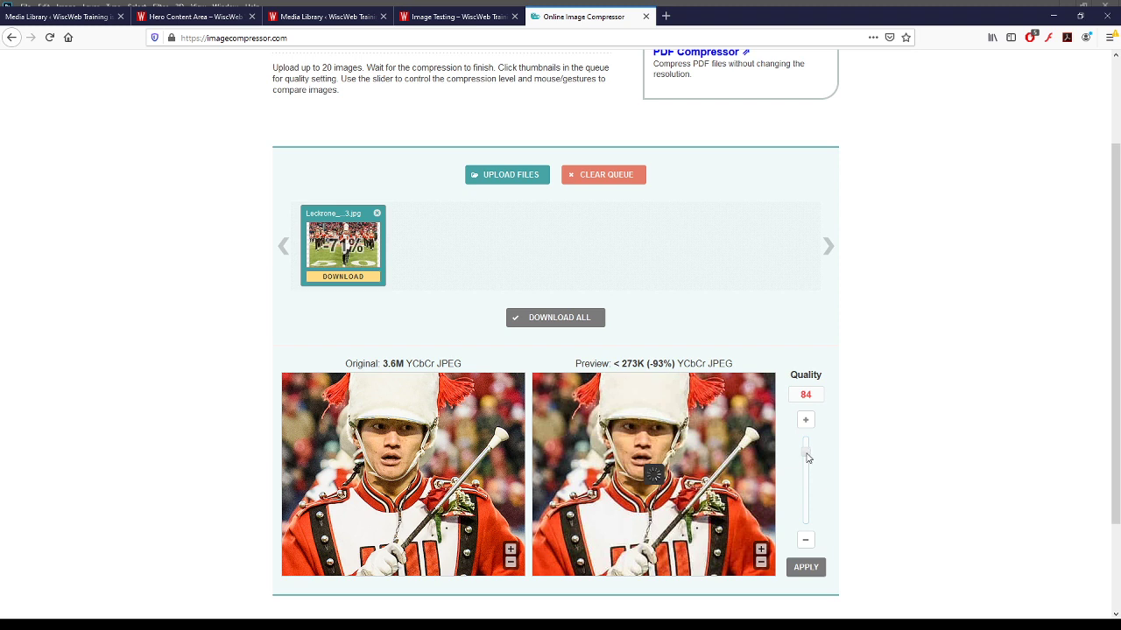
pyautogui.moveTo(807, 456); pyautogui.dragTo(808, 459)
# - Download all compressed images and return to the Media Library with details closed
pyautogui.click(339, 279)
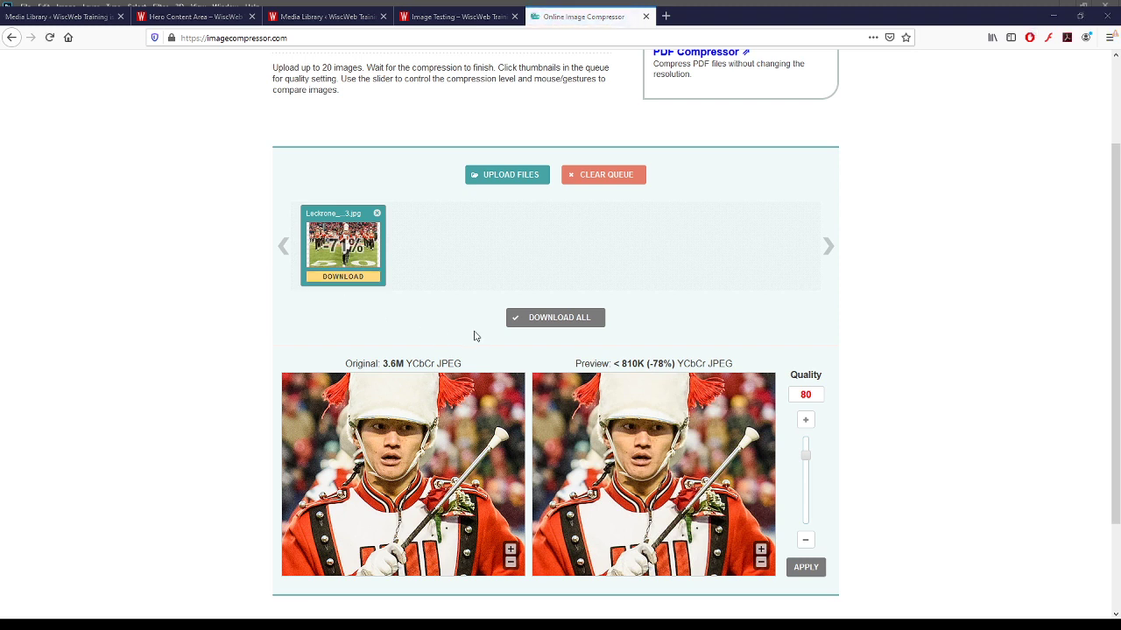
pyautogui.click(556, 320)
pyautogui.click(363, 22)
pyautogui.click(1090, 82)
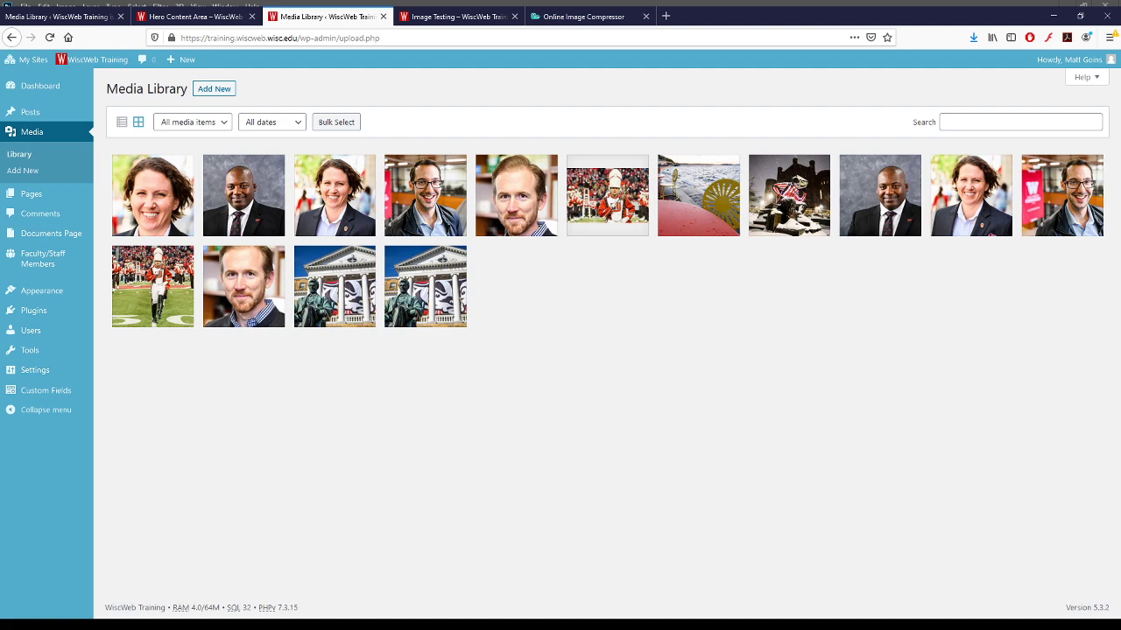
# - Upload the compressed marching band image and view the original's details
pyautogui.moveTo(1119, 309); pyautogui.dragTo(908, 309)
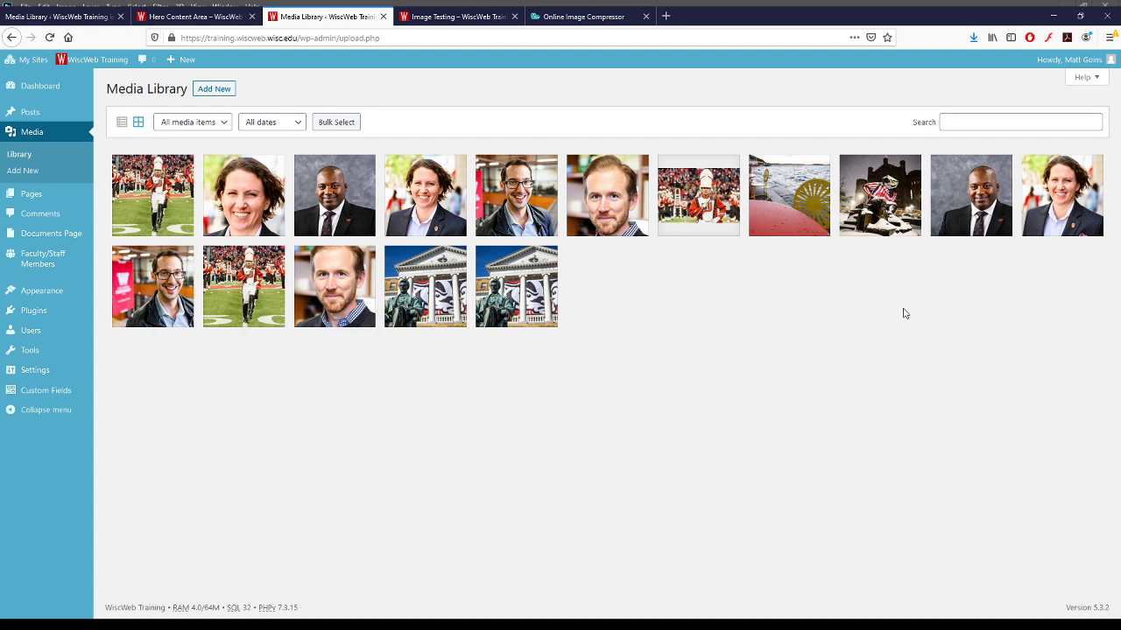
pyautogui.click(231, 282)
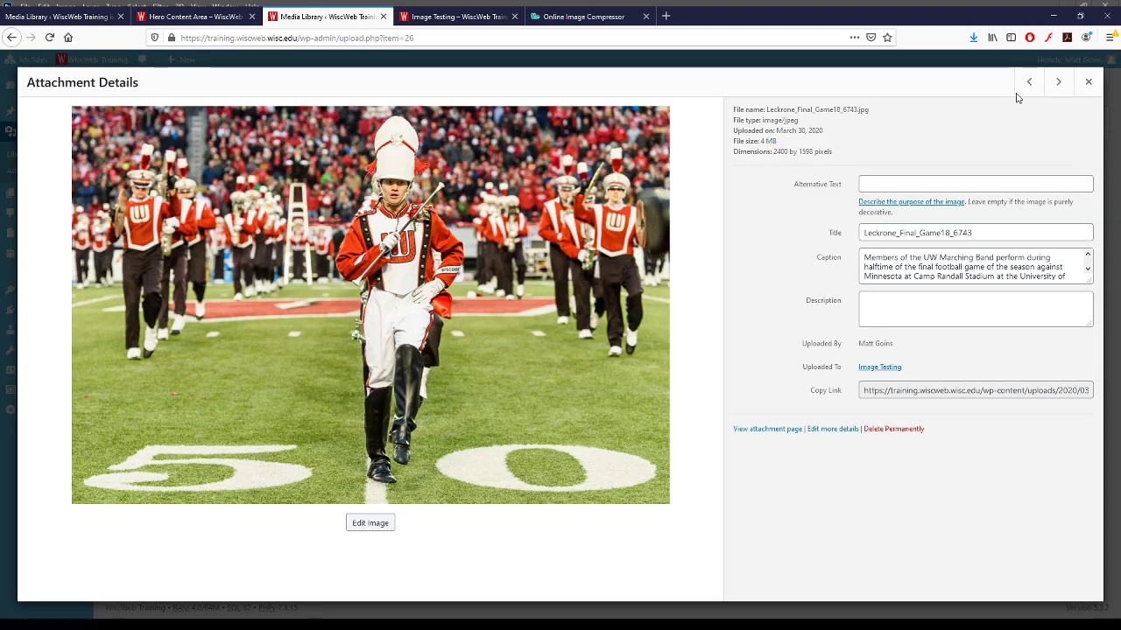
pyautogui.click(1089, 82)
# - Open the compressed marching band image's details to confirm its 1 MB file size
pyautogui.click(148, 184)
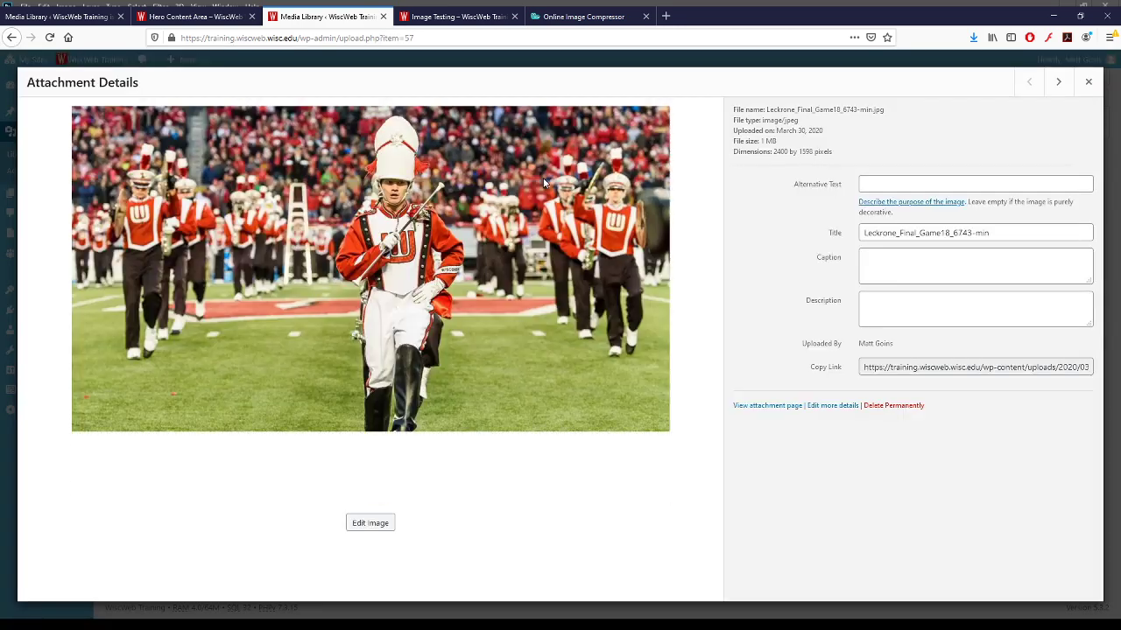
pyautogui.doubleClick(761, 140)
pyautogui.click(763, 141)
pyautogui.doubleClick(763, 141)
pyautogui.click(764, 142)
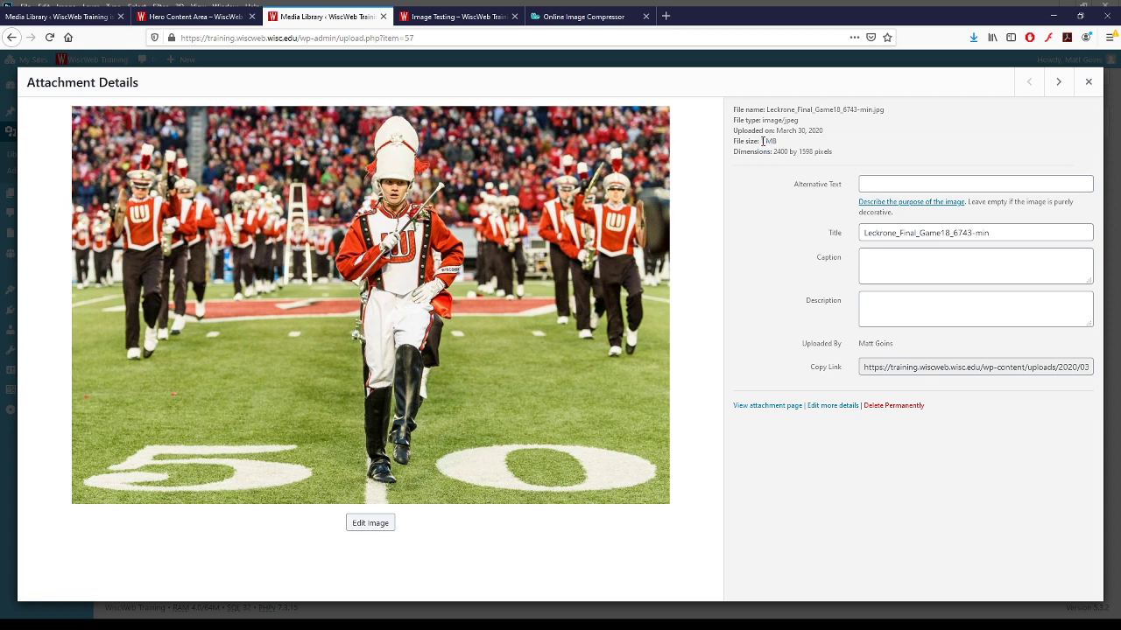
pyautogui.doubleClick(762, 141)
pyautogui.click(789, 145)
pyautogui.click(1086, 91)
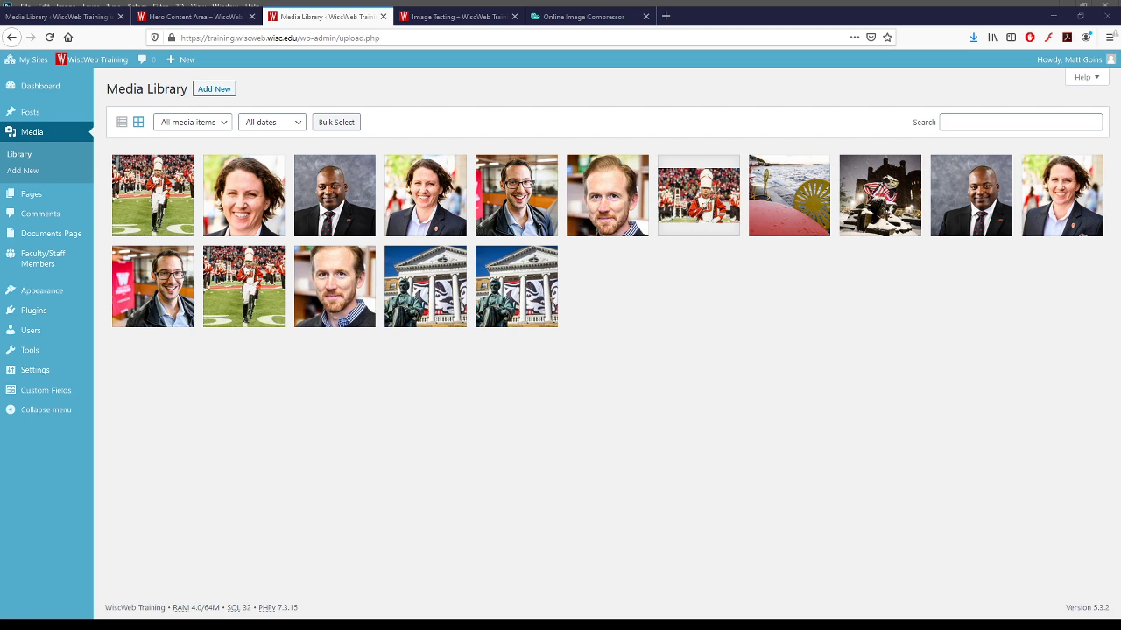
# - Load tinypng.com in the Optimizilla browser tab
pyautogui.click(537, 17)
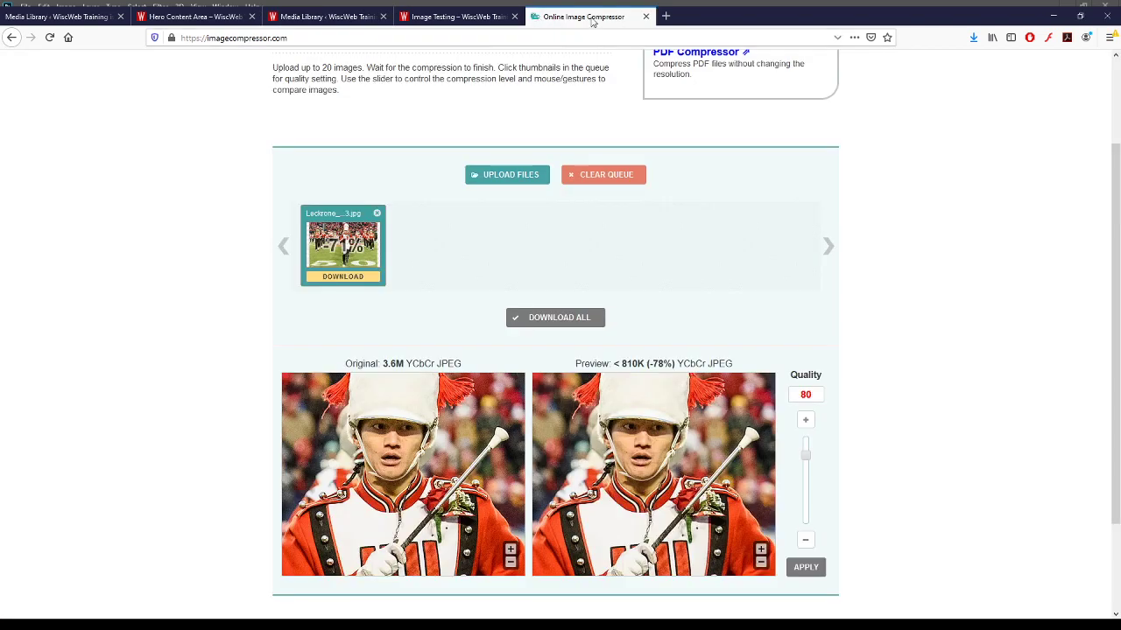
pyautogui.scroll(3, 438, 128)
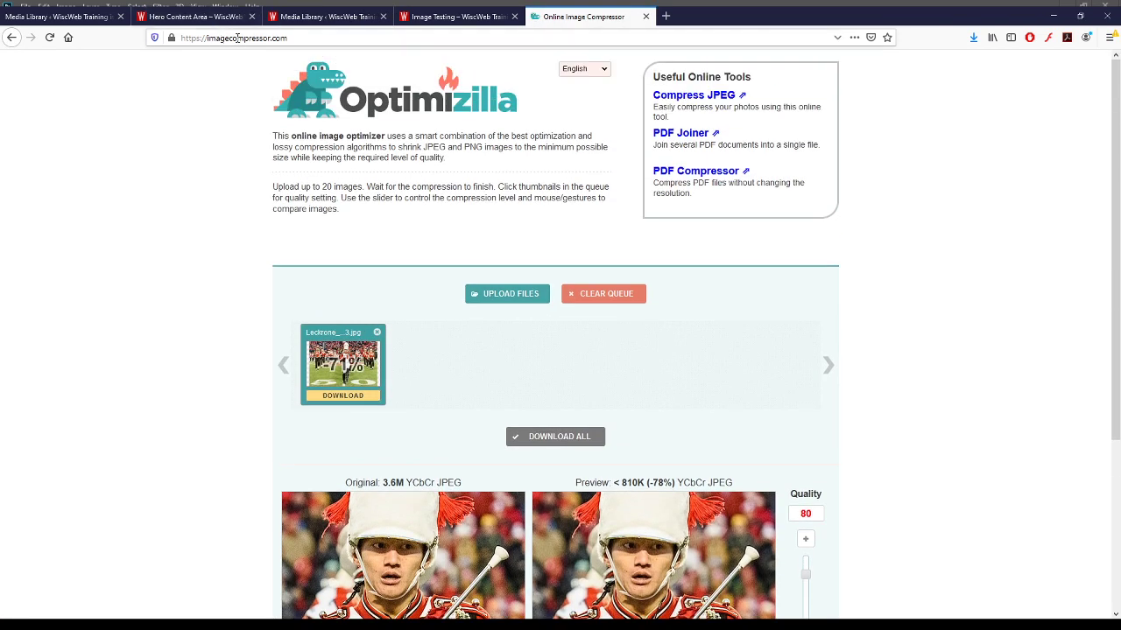
pyautogui.scroll(-3, 406, 201)
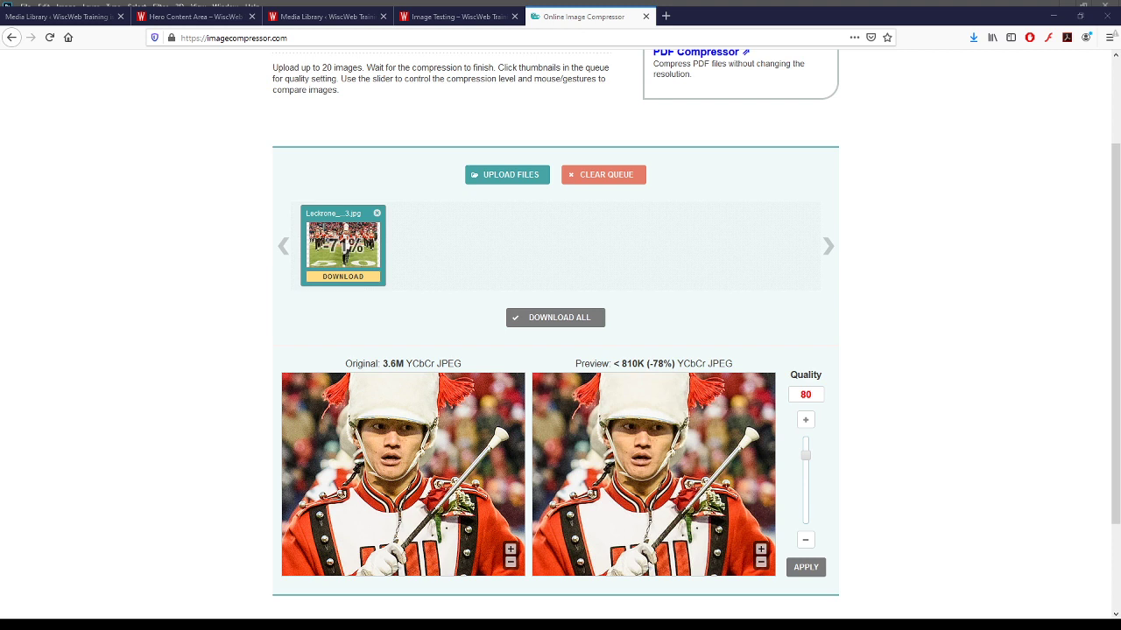
pyautogui.click(603, 36)
pyautogui.write('tinypng.com')
pyautogui.press('Return')
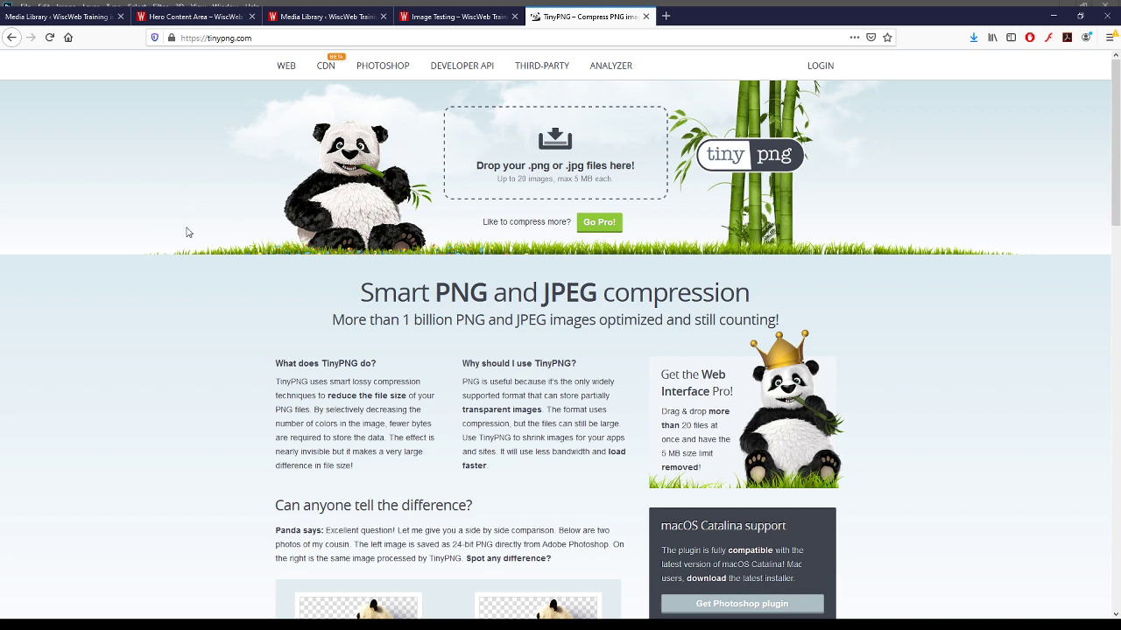
# - Compress Snowy_Campus20_6208.jpg in TinyPNG, download it, and go back to the Media Library
pyautogui.moveTo(185, 232); pyautogui.dragTo(457, 307)
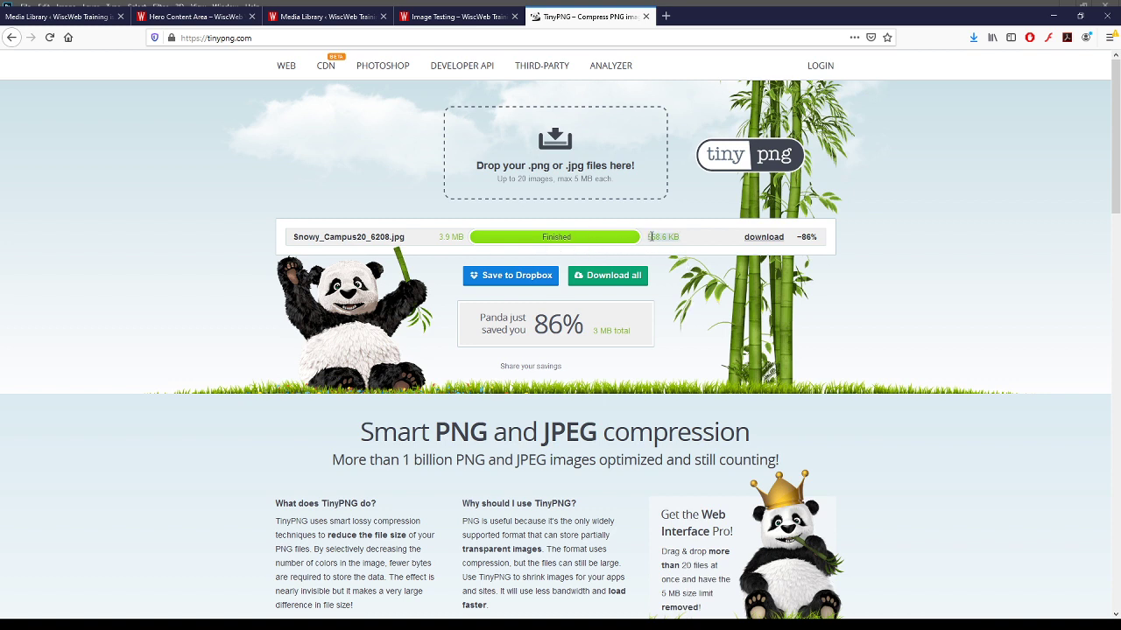
pyautogui.click(773, 245)
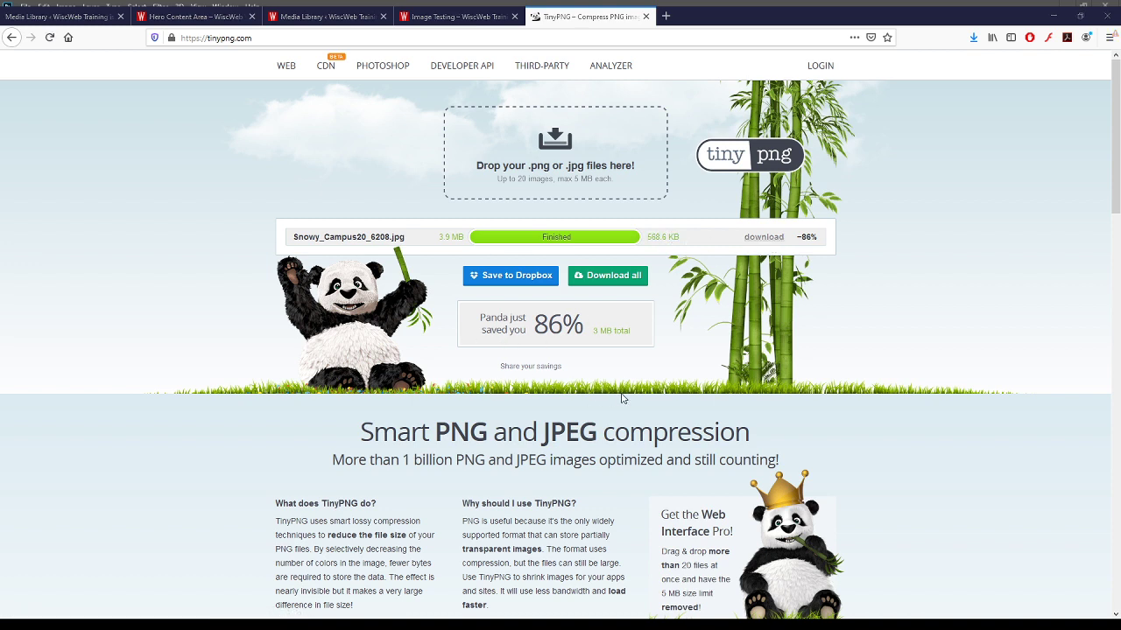
pyautogui.click(618, 388)
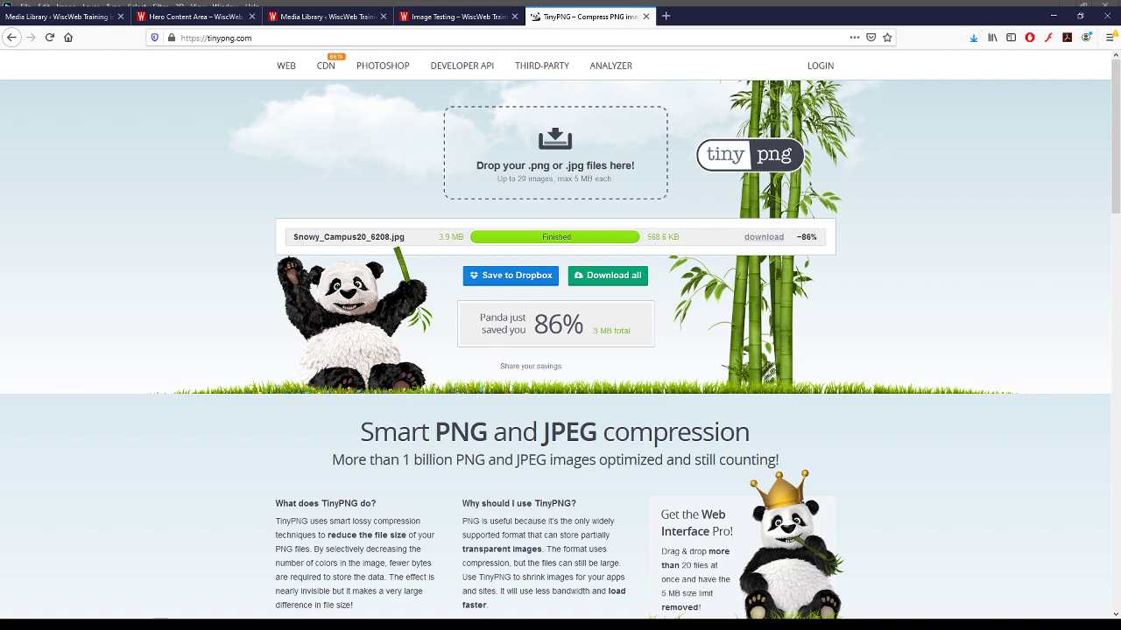
pyautogui.click(308, 17)
# - Check the original snowy campus image's 4 MB file size in the Media Library
pyautogui.click(385, 424)
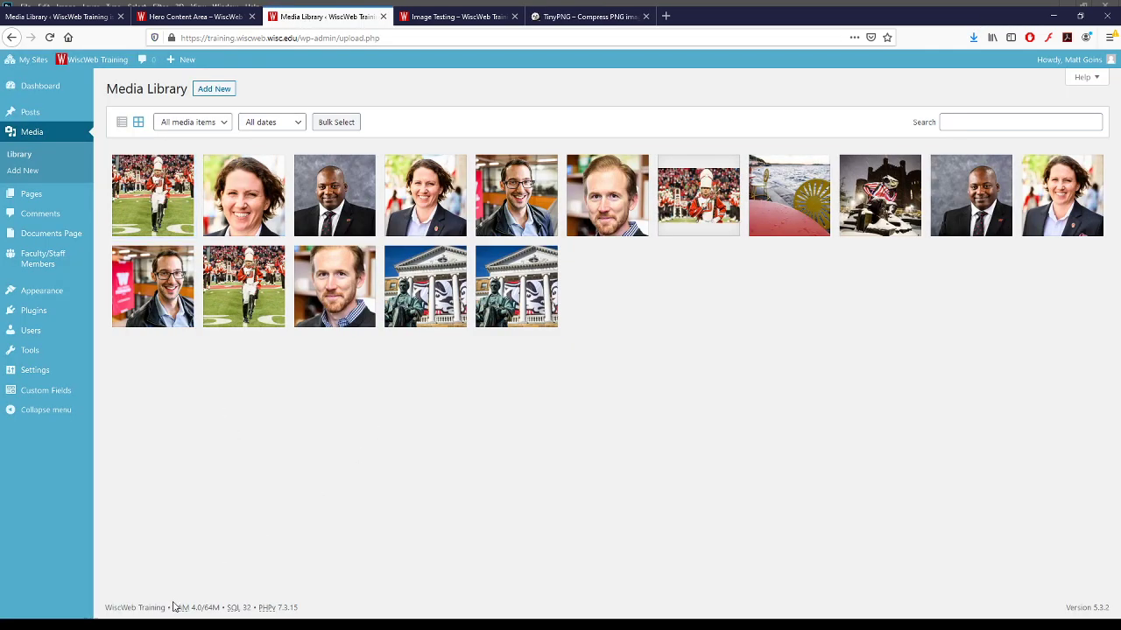
pyautogui.click(892, 206)
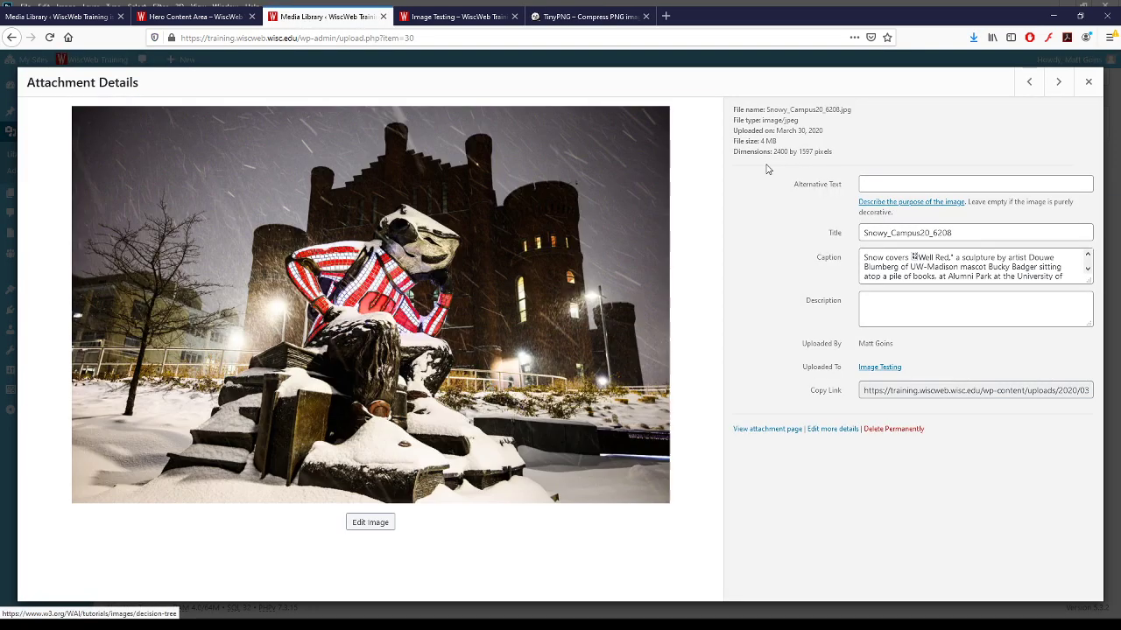
pyautogui.moveTo(759, 141); pyautogui.dragTo(790, 146)
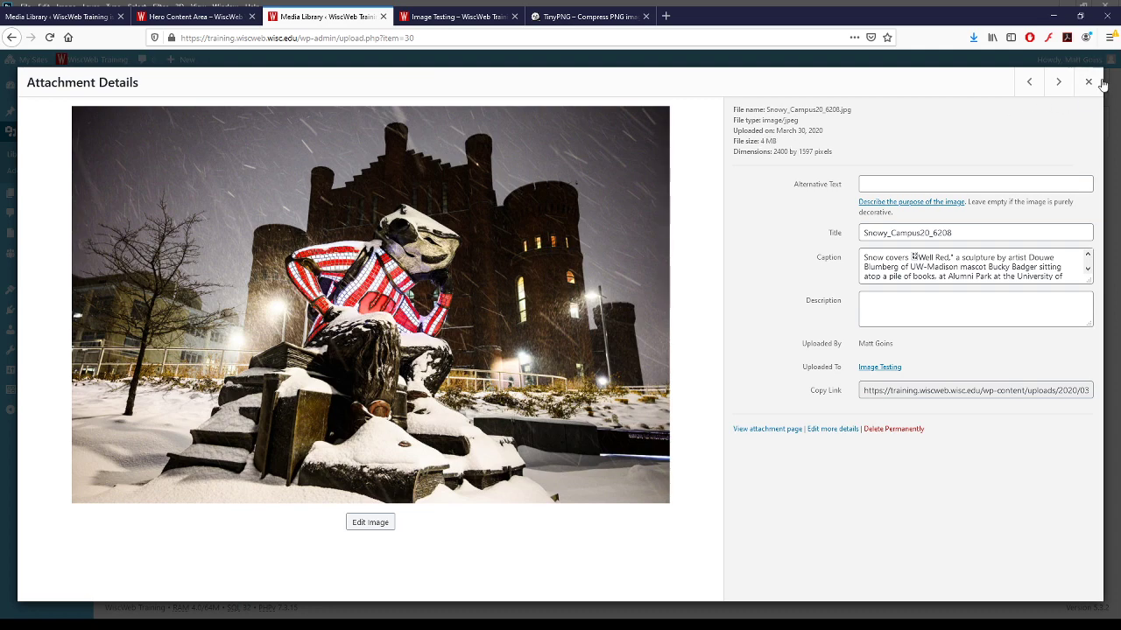
pyautogui.click(1088, 81)
# - Upload the compressed snowy campus image, confirm its 555 KB size, then return to TinyPNG
pyautogui.click(710, 563)
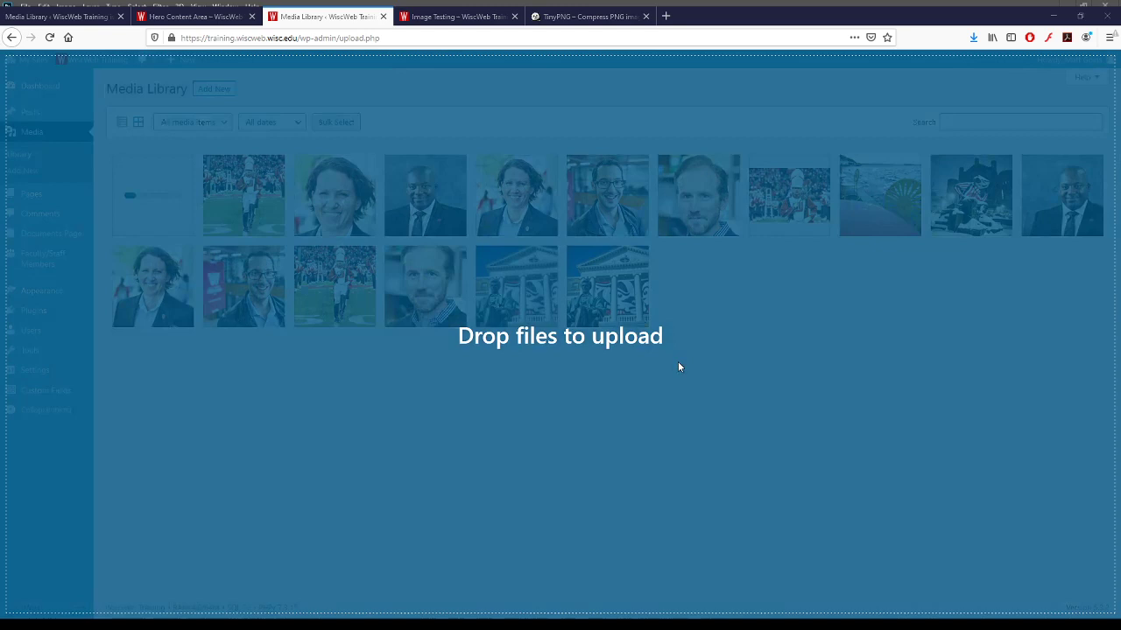
pyautogui.moveTo(678, 362); pyautogui.dragTo(688, 370)
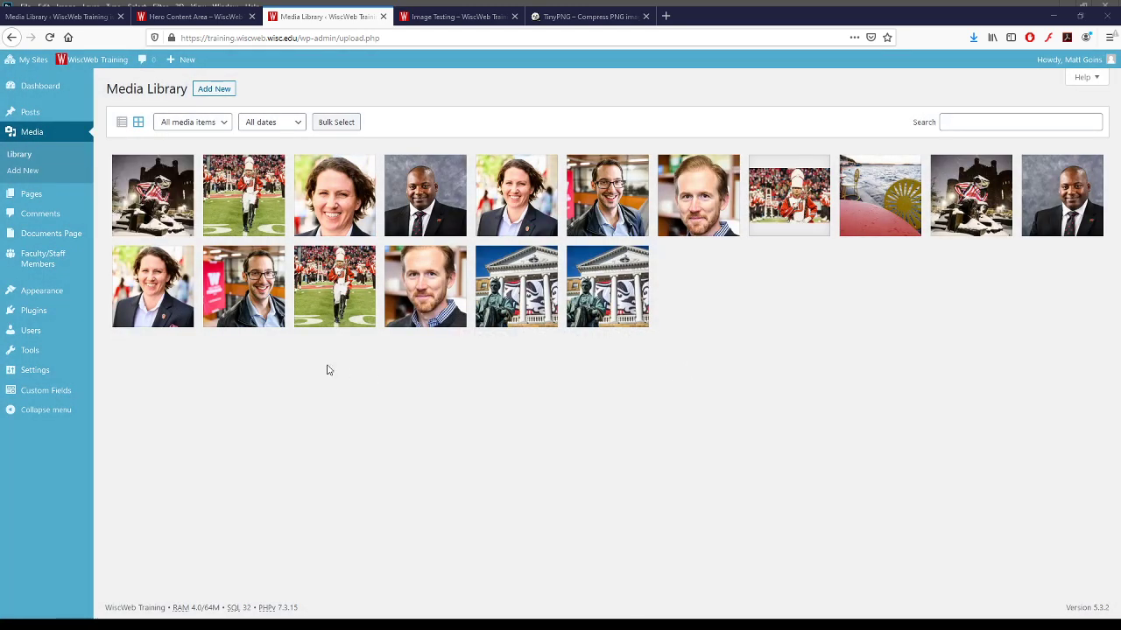
pyautogui.click(159, 207)
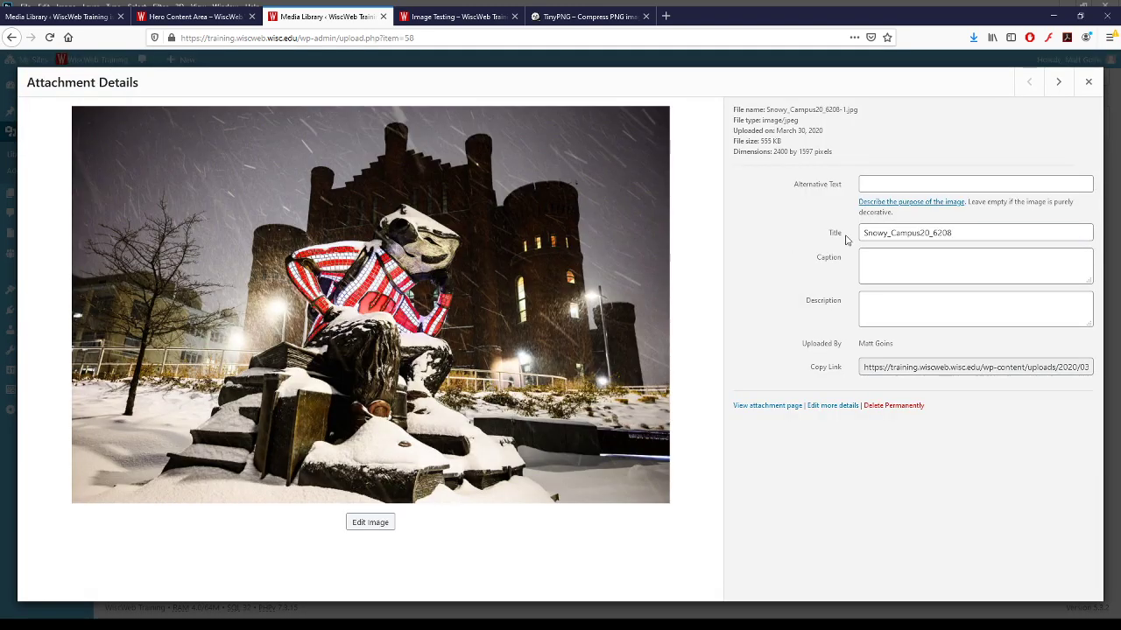
pyautogui.doubleClick(766, 141)
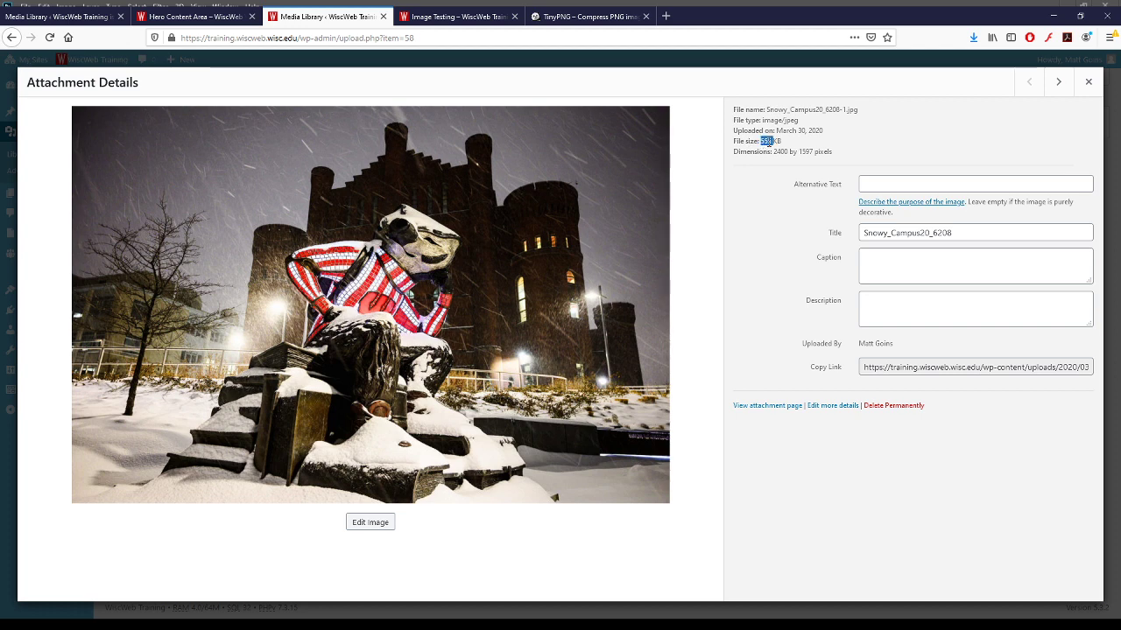
pyautogui.tripleClick(770, 141)
pyautogui.tripleClick(775, 141)
pyautogui.click(762, 147)
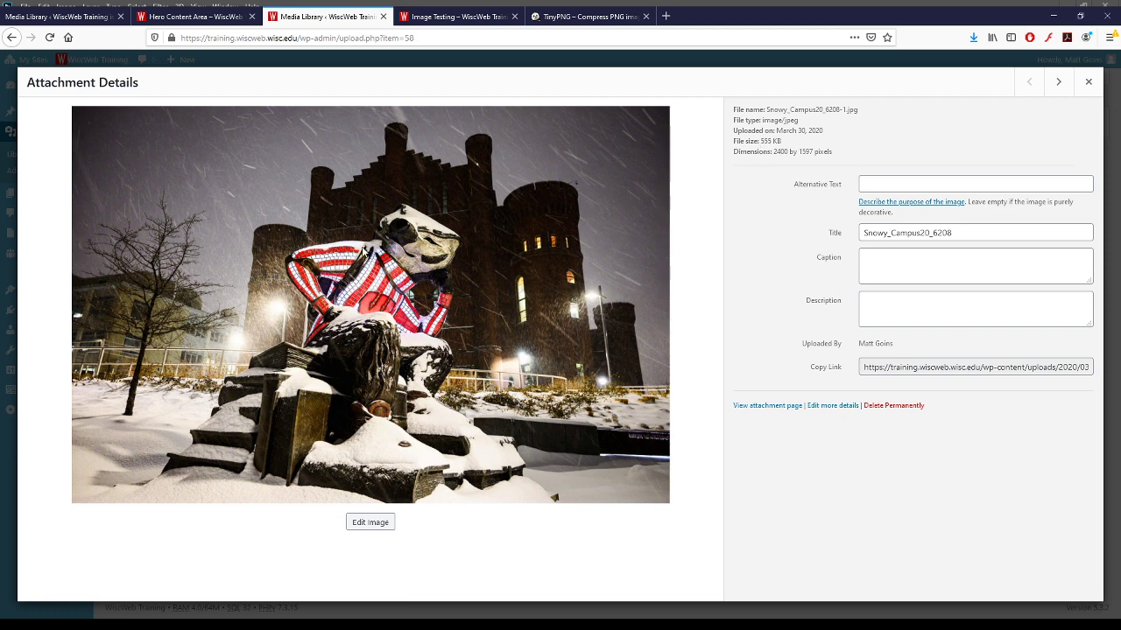
pyautogui.moveTo(759, 141); pyautogui.dragTo(785, 142)
pyautogui.click(786, 145)
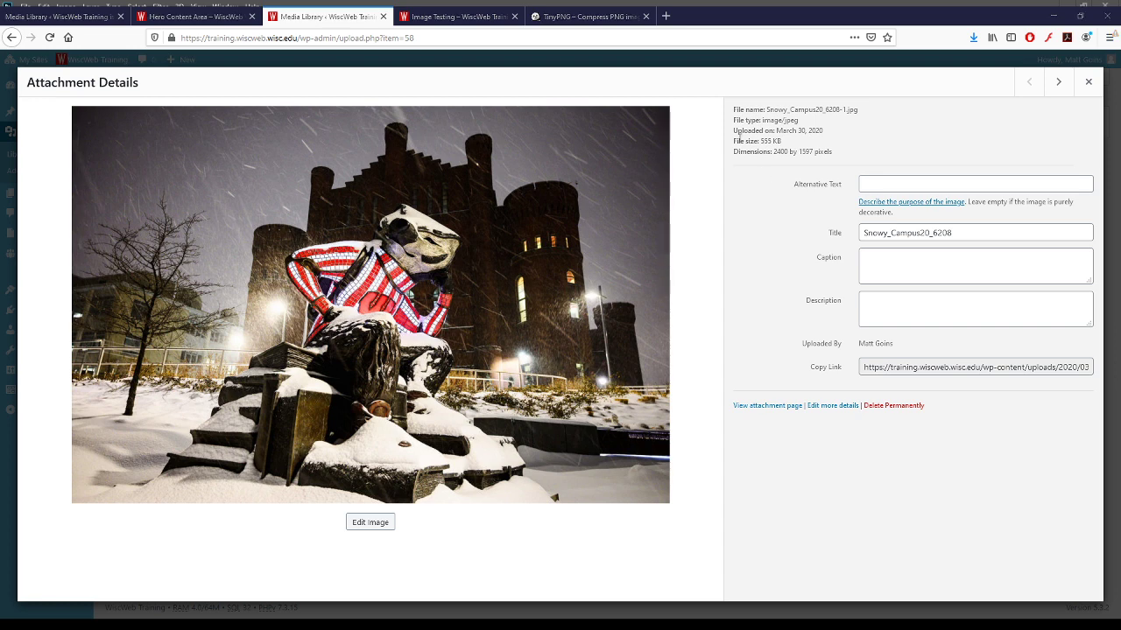
pyautogui.click(630, 18)
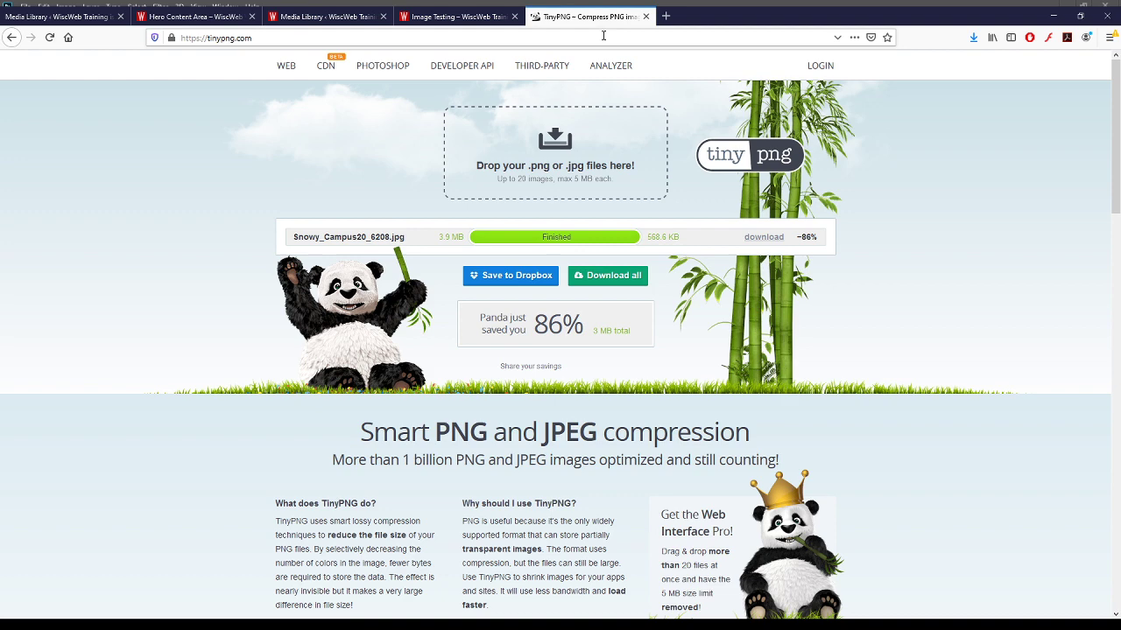
# - Open kb.wisc.edu/wiscweb in a new tab and go to the Photoshop cropping article
pyautogui.click(664, 17)
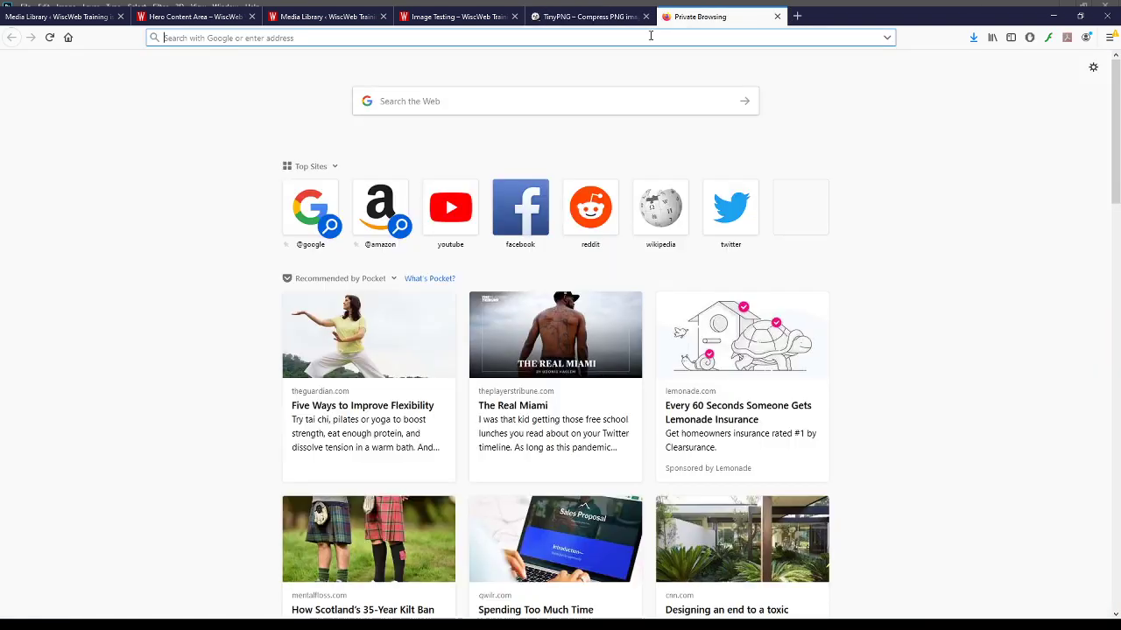
pyautogui.write('kb.wisc.edu/w')
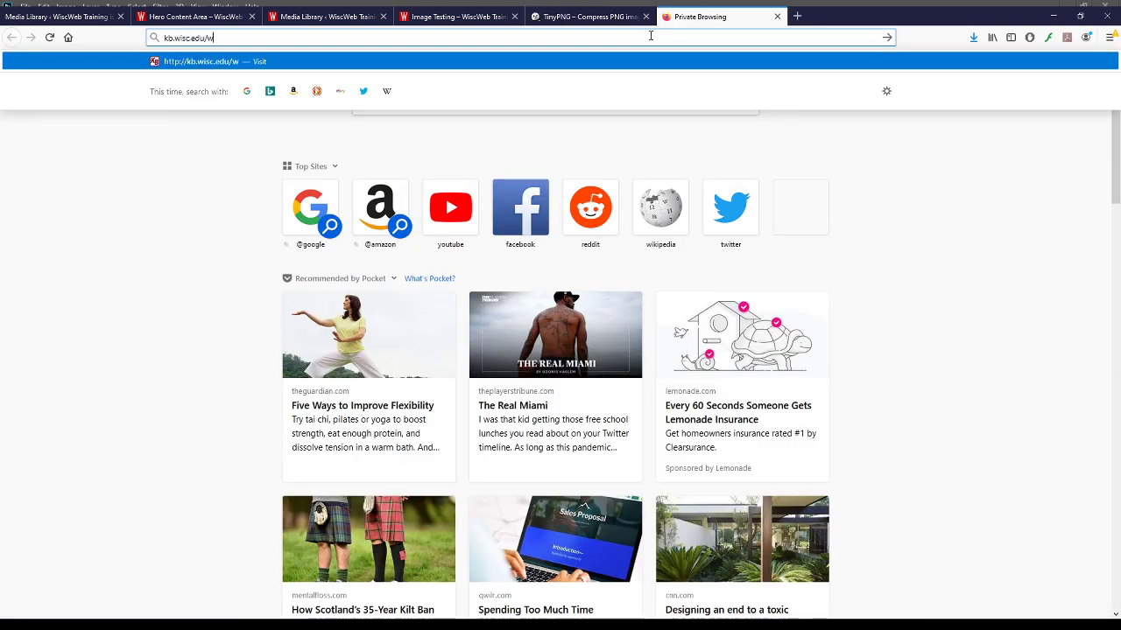
pyautogui.write('iscweb')
pyautogui.press('Return')
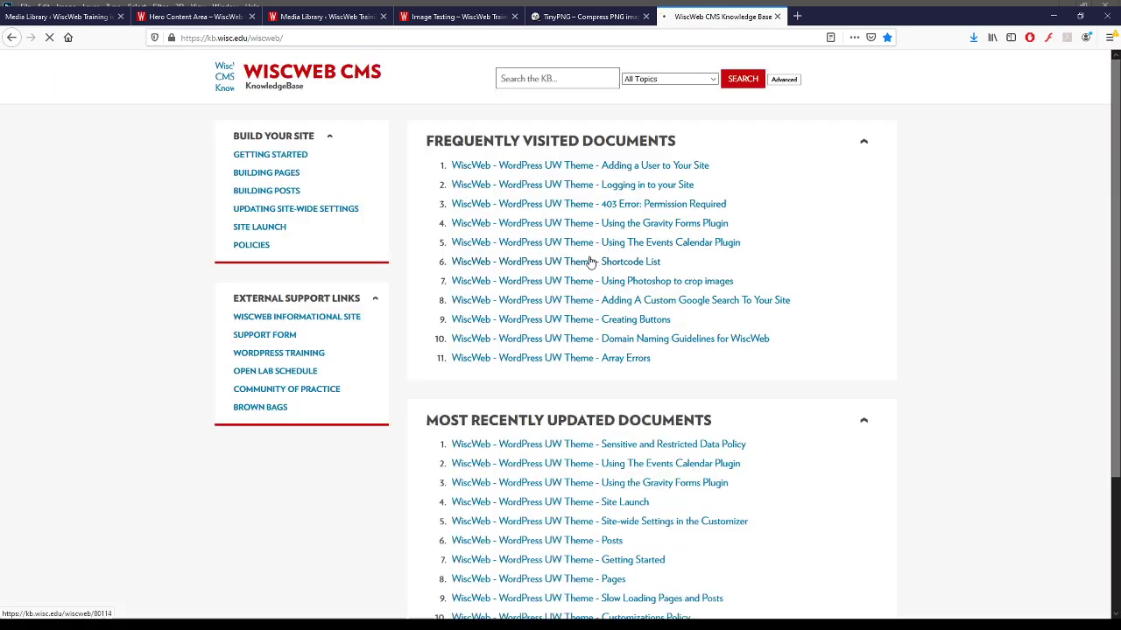
pyautogui.click(681, 283)
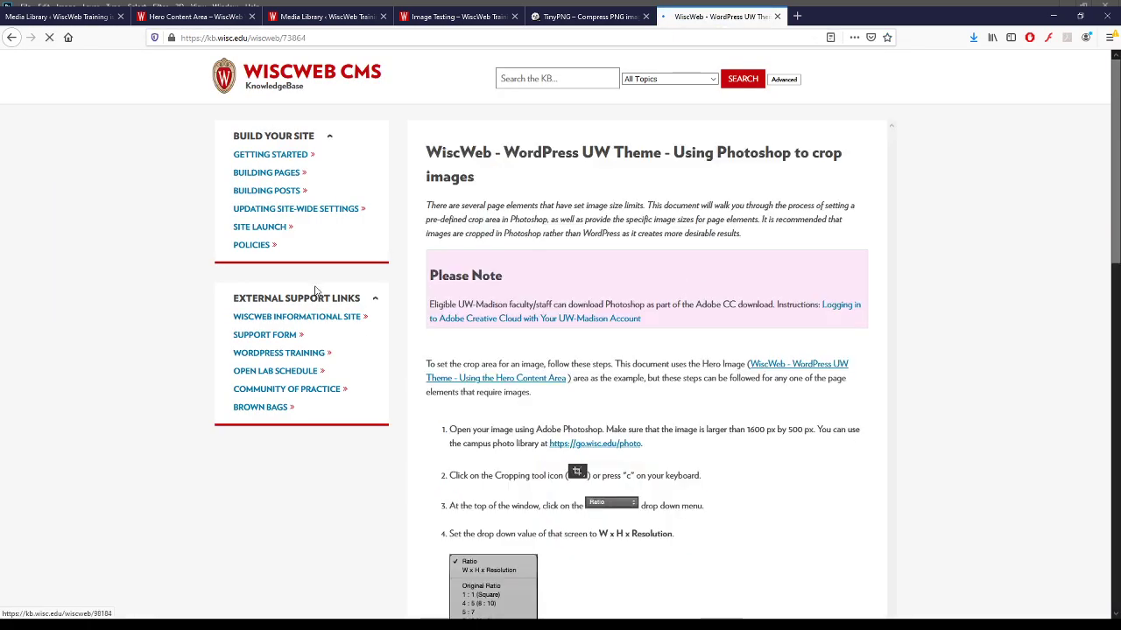
# - Read through article 73864's recommended image sizes, noting its document number
pyautogui.scroll(-3, 651, 235)
pyautogui.scroll(2, 651, 234)
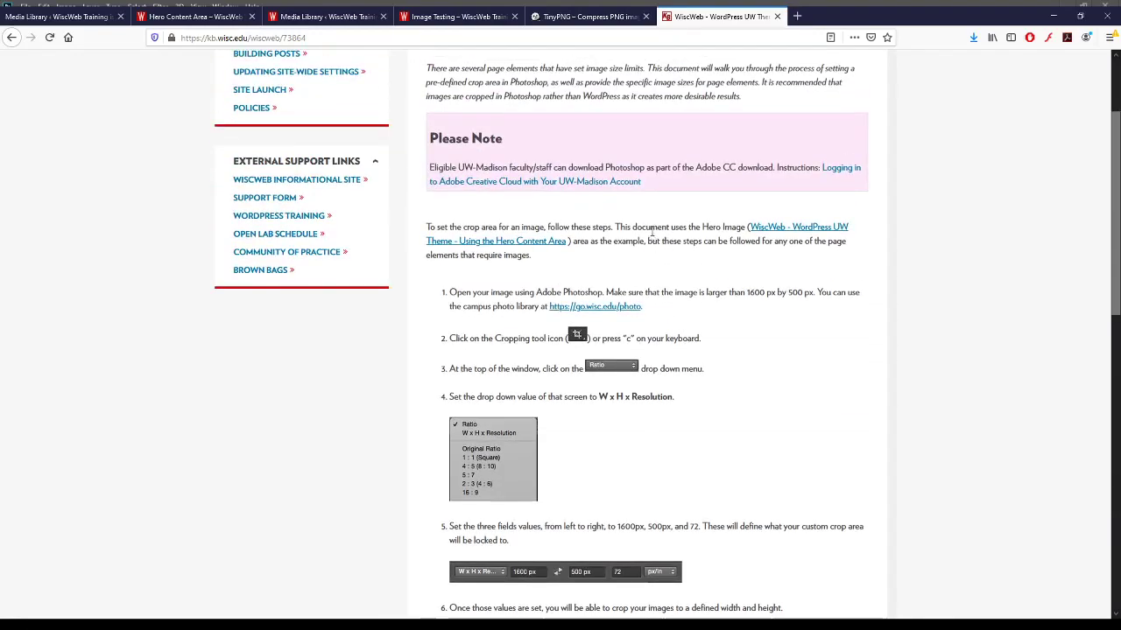
pyautogui.scroll(-4, 650, 235)
pyautogui.scroll(5, 651, 235)
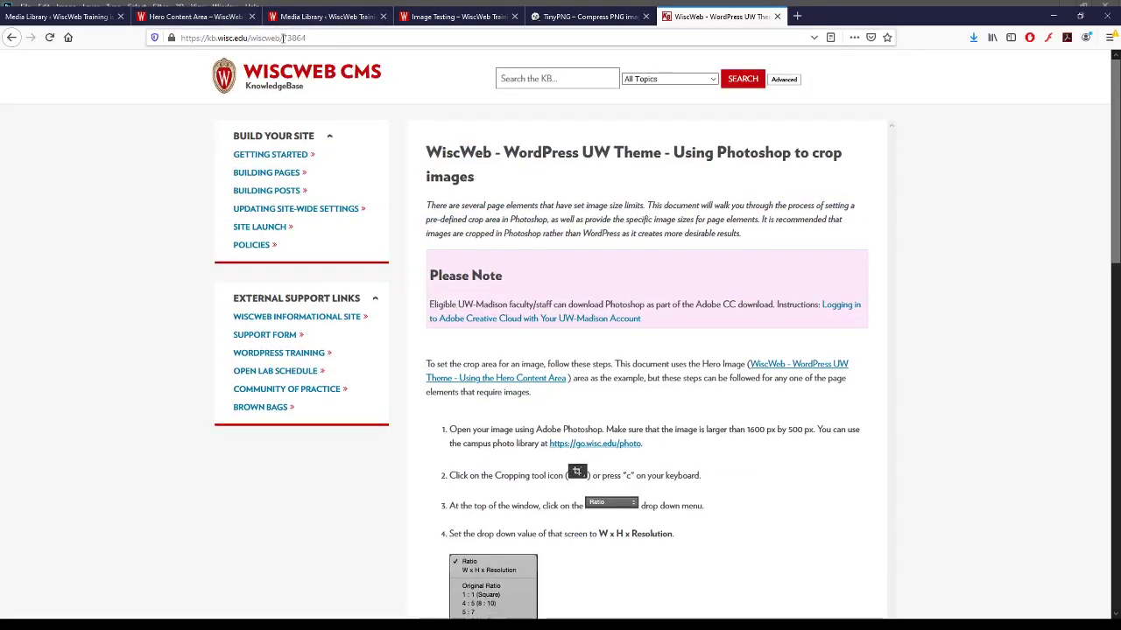
pyautogui.doubleClick(318, 37)
pyautogui.click(318, 38)
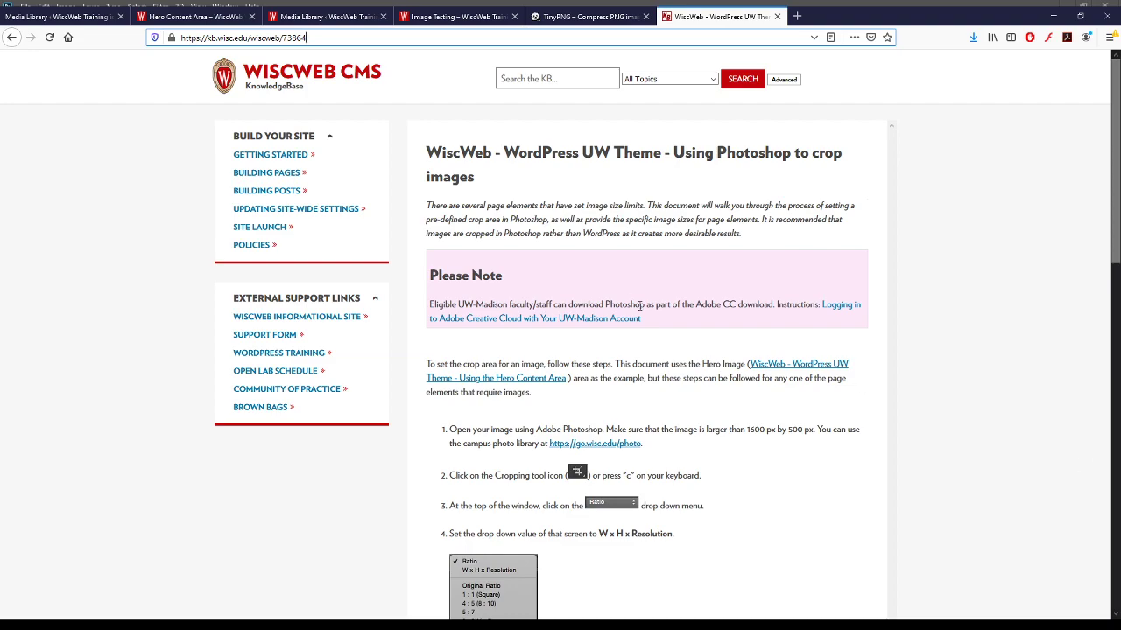
pyautogui.scroll(-10, 643, 304)
pyautogui.scroll(4, 641, 305)
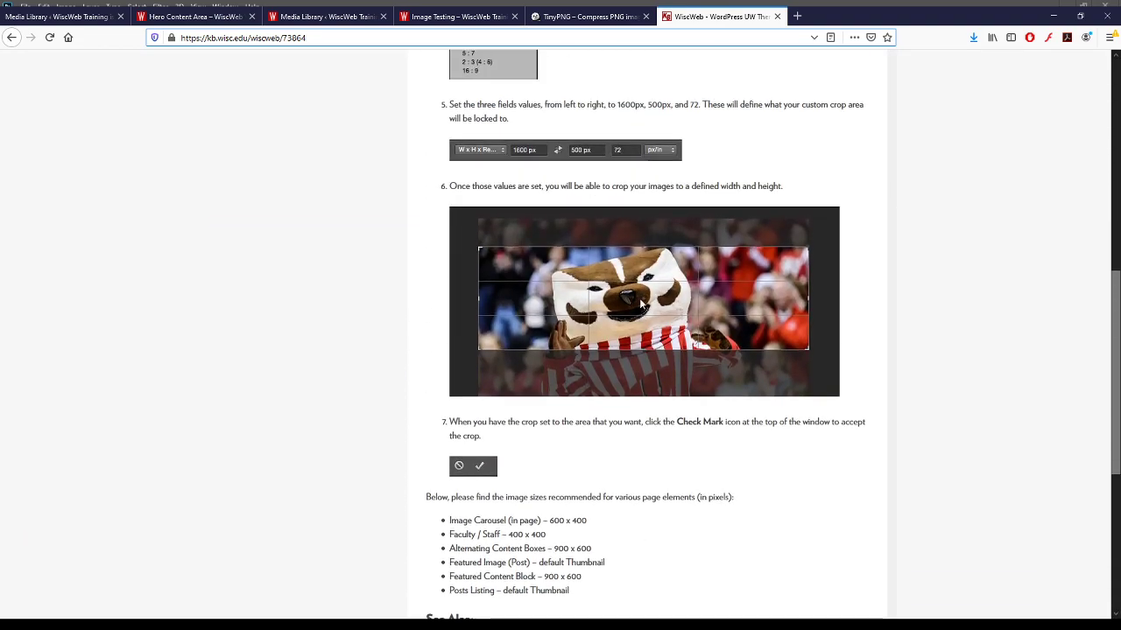
pyautogui.scroll(-3, 641, 305)
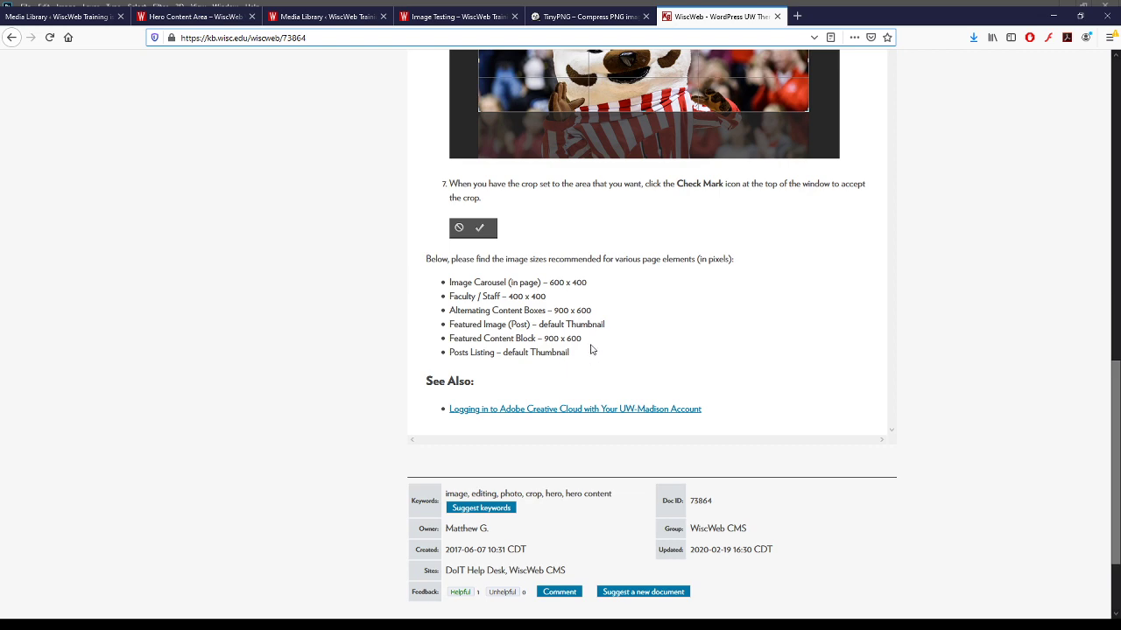
pyautogui.scroll(15, 604, 347)
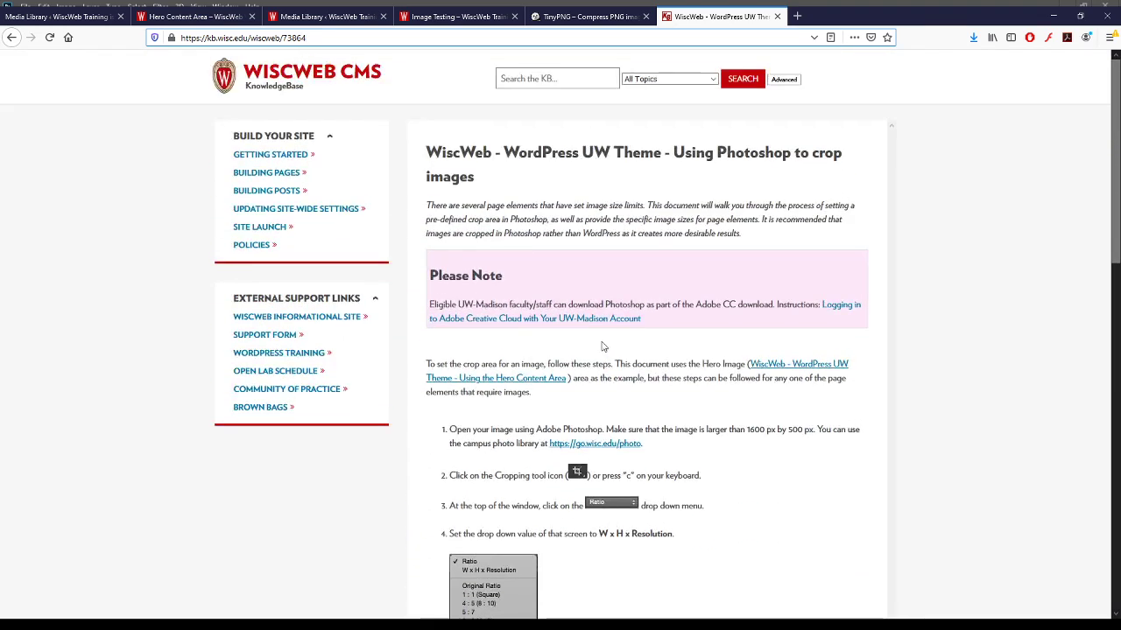
# - Back on TinyPNG's results, highlight the 'What does TinyPNG do?' paragraph
pyautogui.click(578, 24)
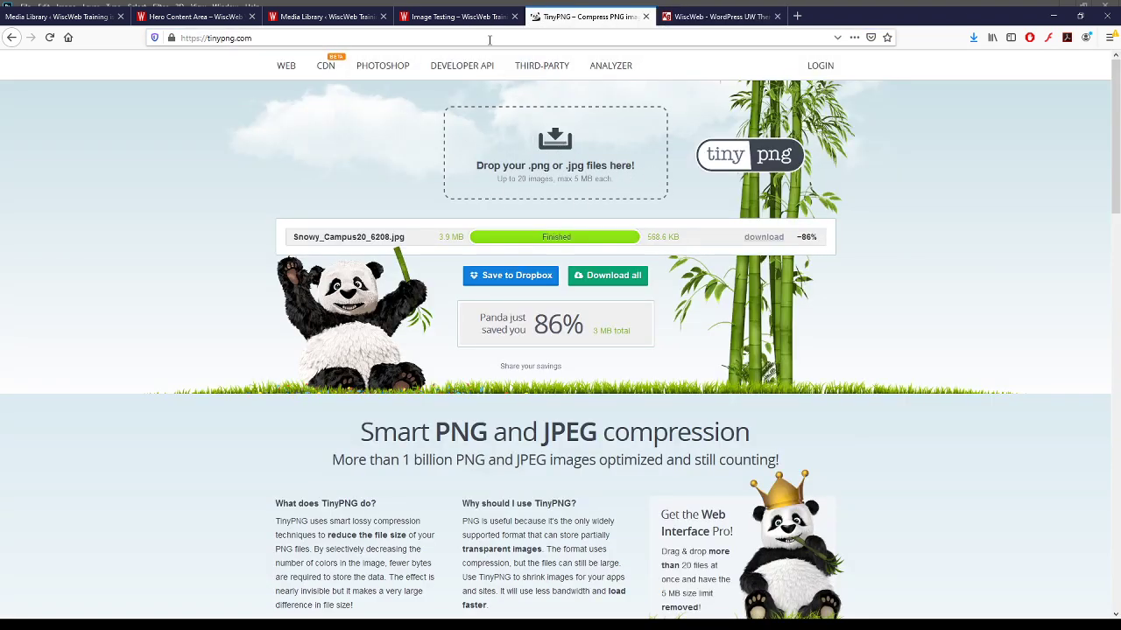
pyautogui.tripleClick(375, 521)
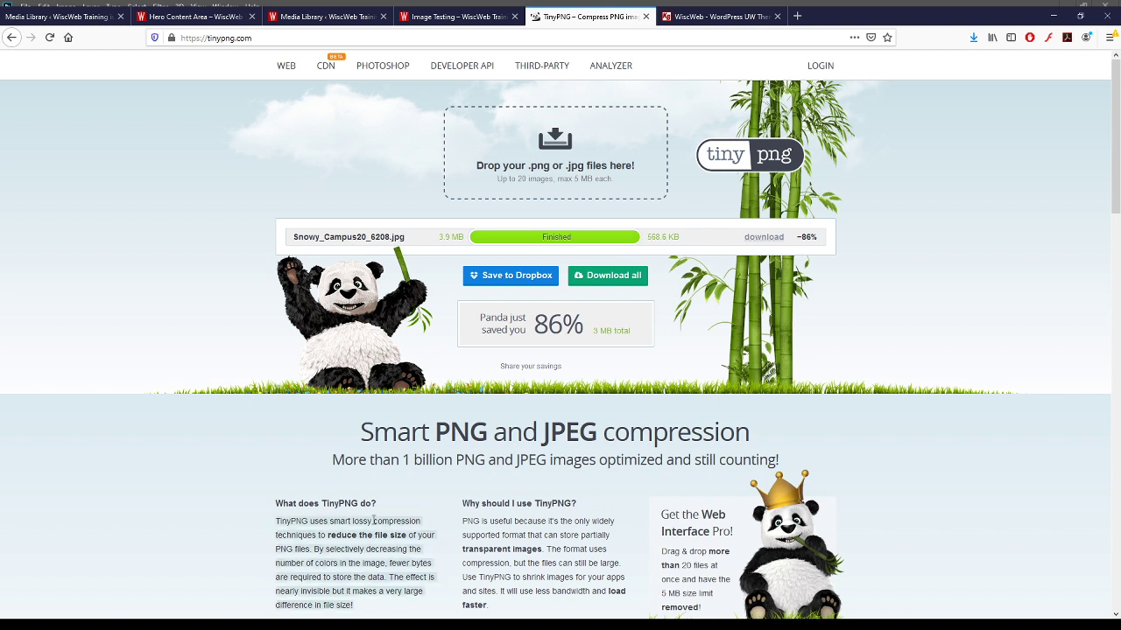
pyautogui.click(395, 548)
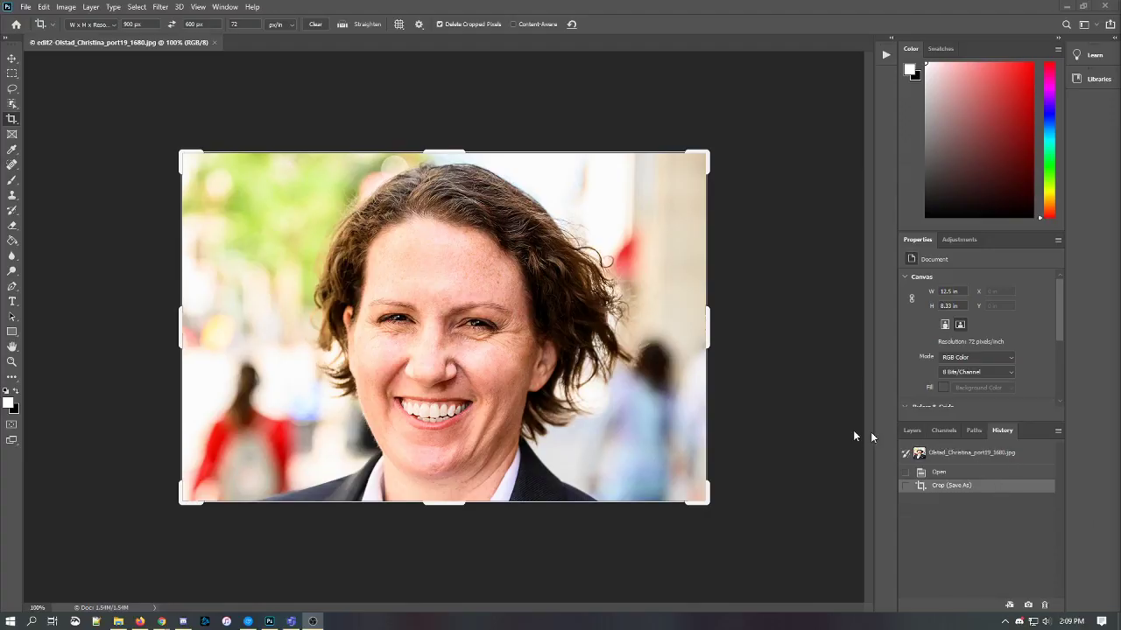
# - Launch Microsoft Paint from Windows search
pyautogui.press('super')
pyautogui.write('paint')
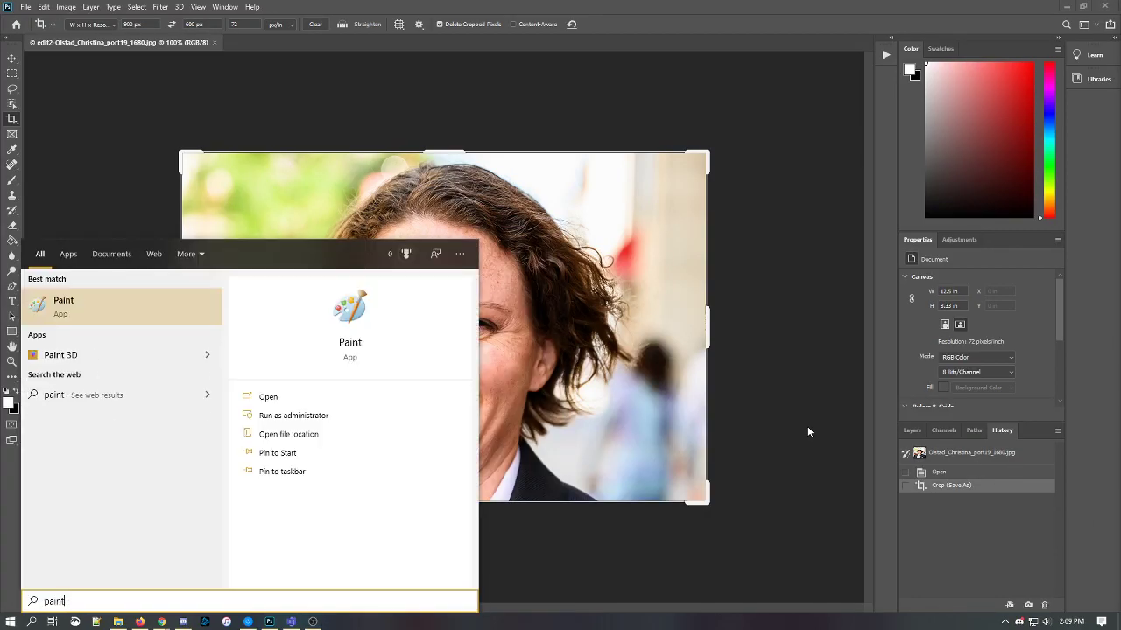
pyautogui.press('Return')
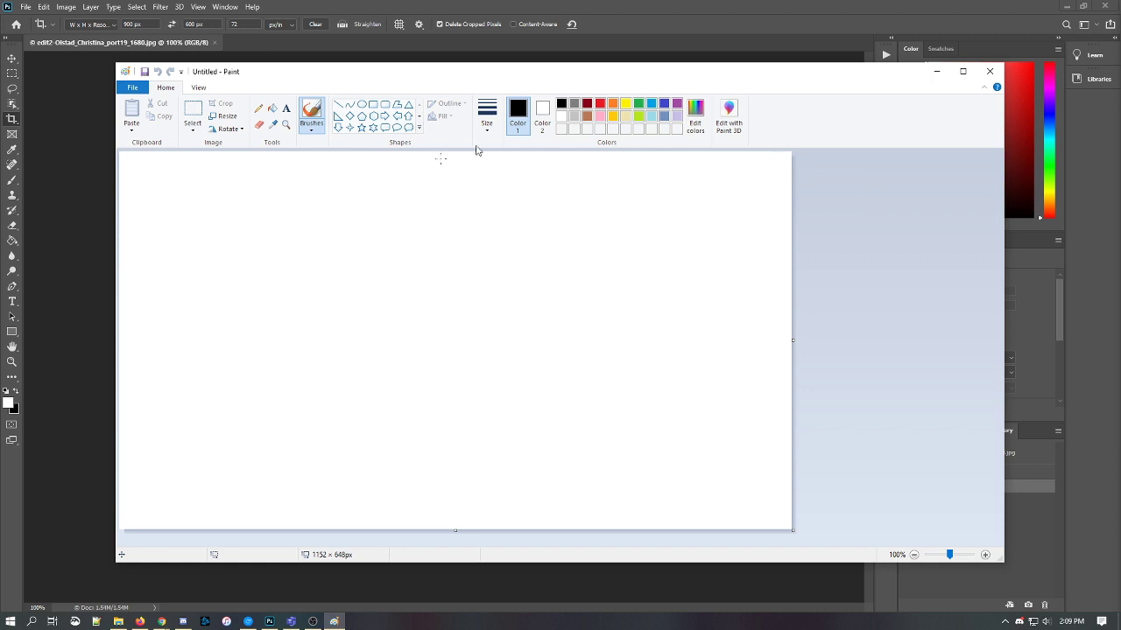
pyautogui.click(133, 89)
pyautogui.click(144, 137)
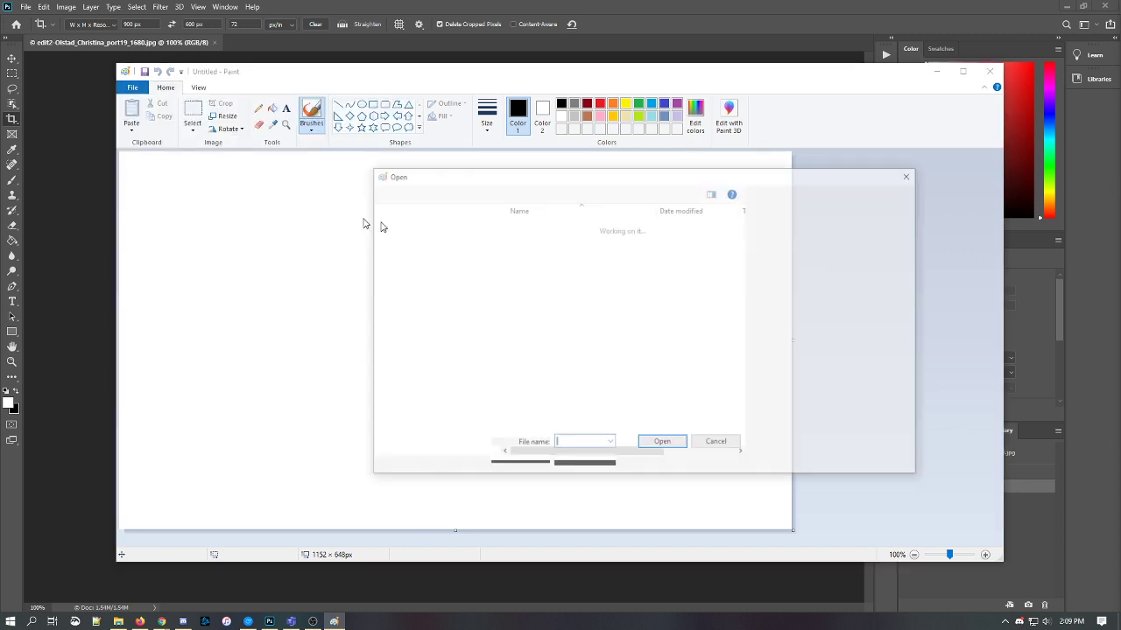
pyautogui.scroll(2, 431, 263)
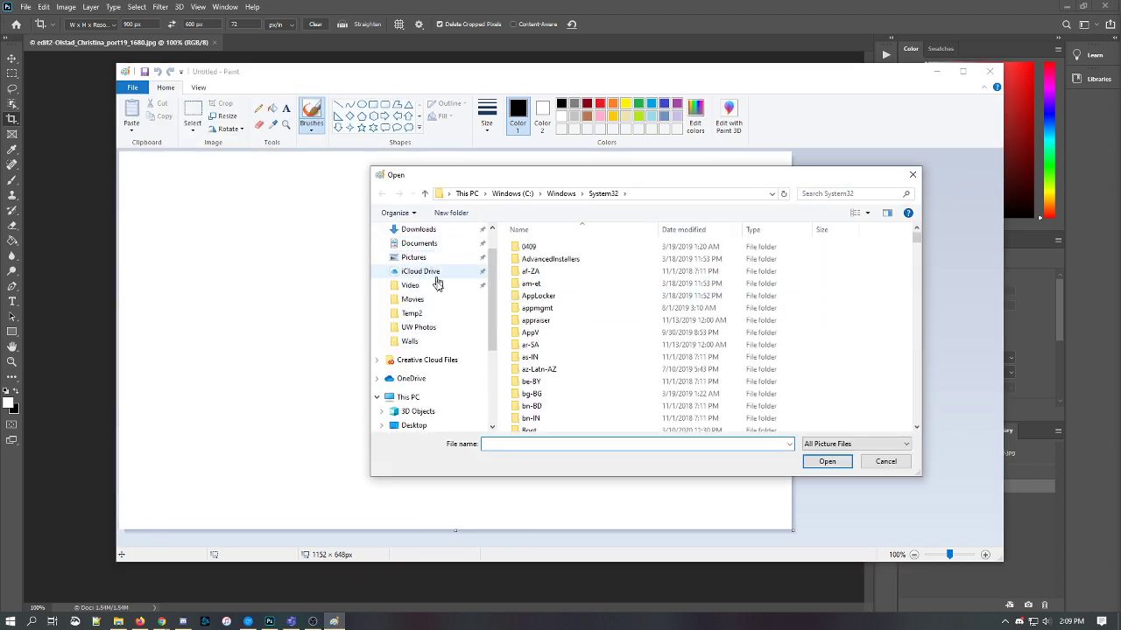
pyautogui.click(429, 326)
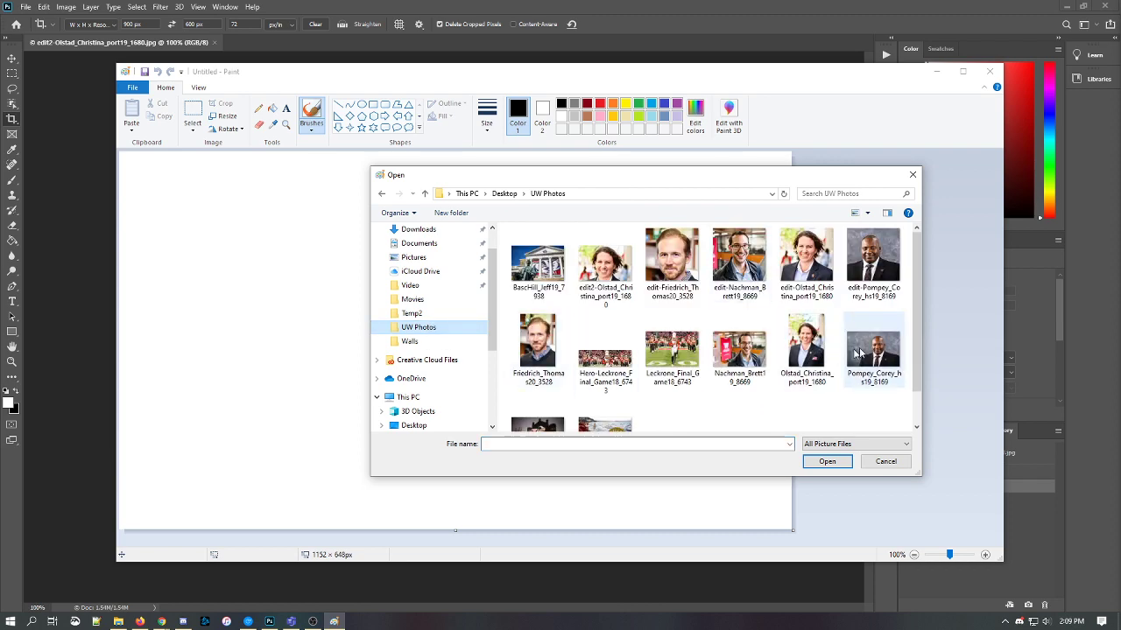
pyautogui.doubleClick(876, 349)
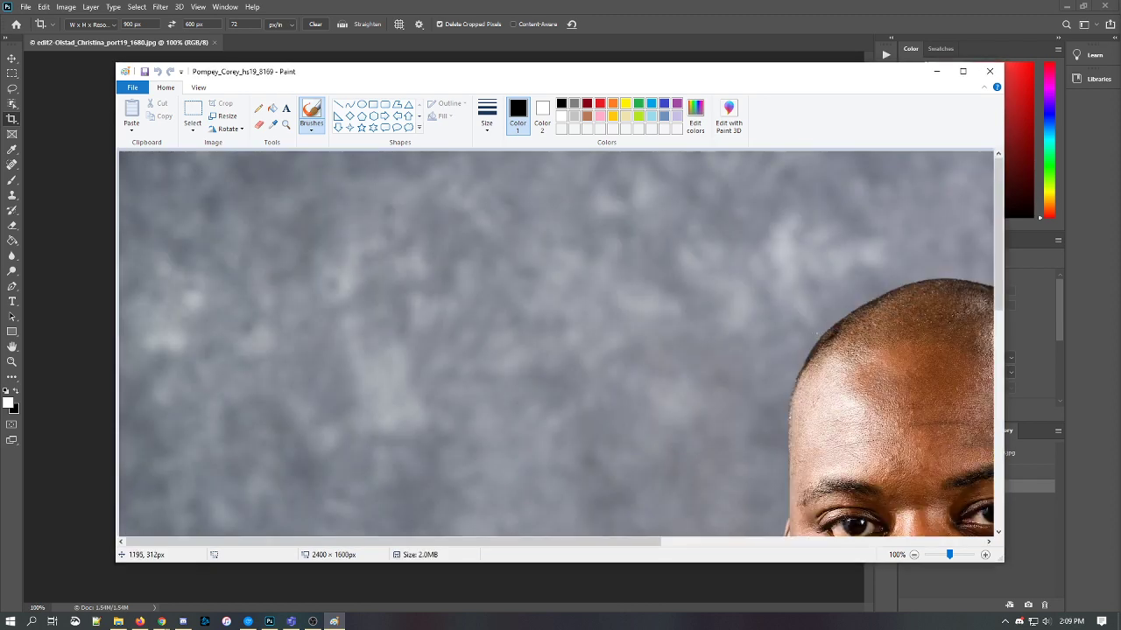
pyautogui.scroll(-2, 818, 338)
pyautogui.scroll(2, 819, 338)
pyautogui.scroll(-2, 818, 338)
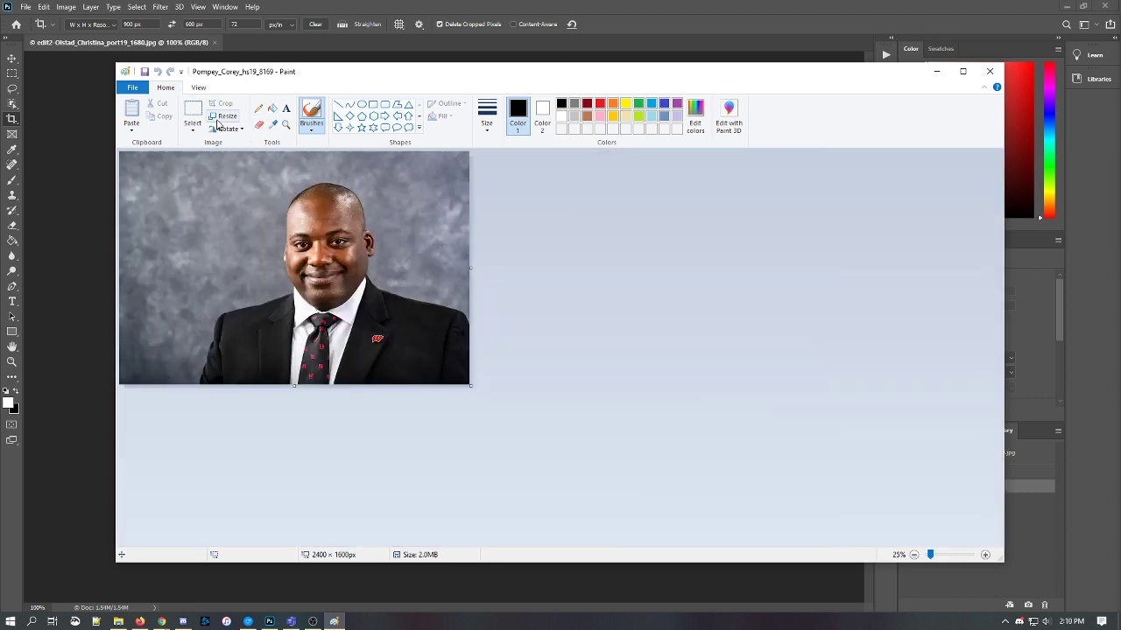
# - Undo a stray brush stroke, switch to rectangular selection, and try a first crop outline
pyautogui.moveTo(188, 163); pyautogui.dragTo(335, 258)
pyautogui.hotkey('ctrl', 'z')
pyautogui.click(193, 127)
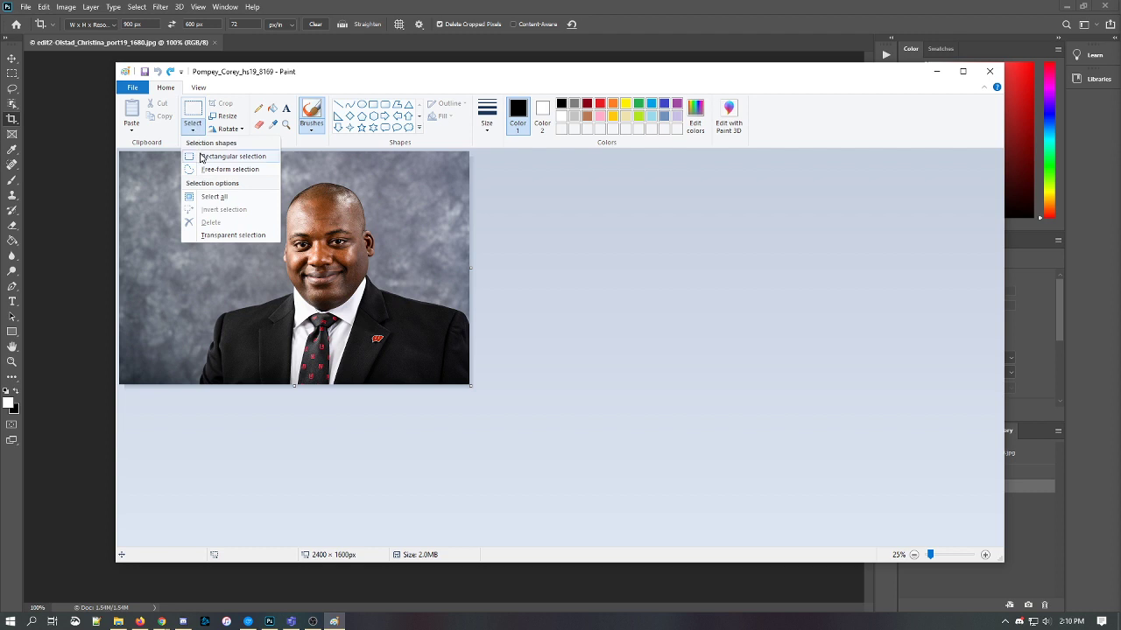
pyautogui.click(200, 156)
pyautogui.moveTo(196, 163); pyautogui.dragTo(461, 333)
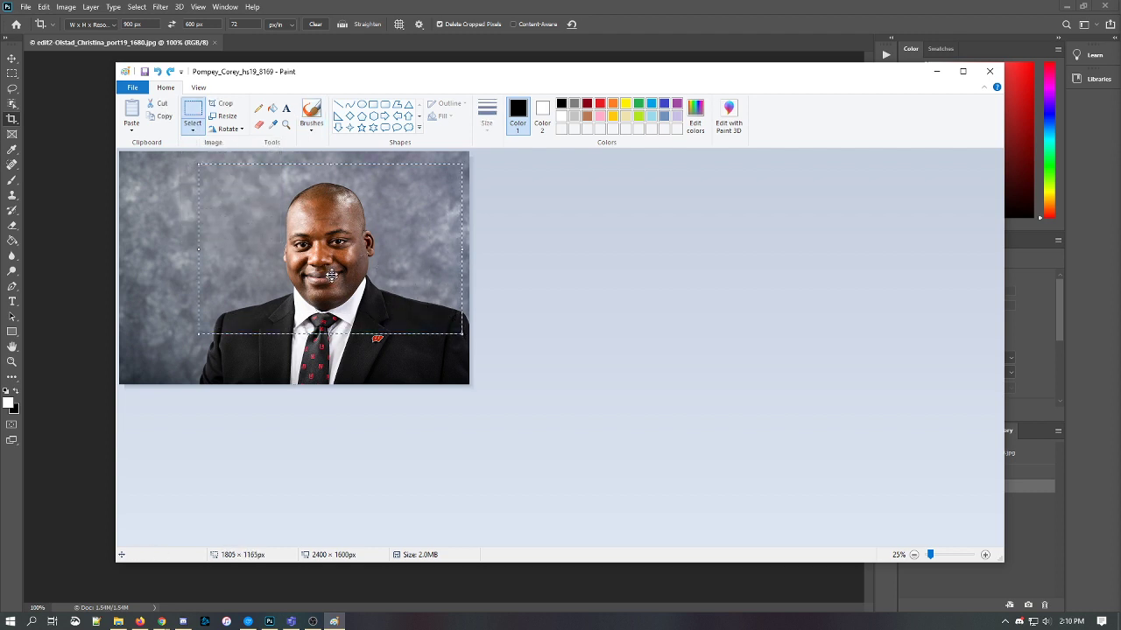
pyautogui.moveTo(350, 270); pyautogui.dragTo(350, 276)
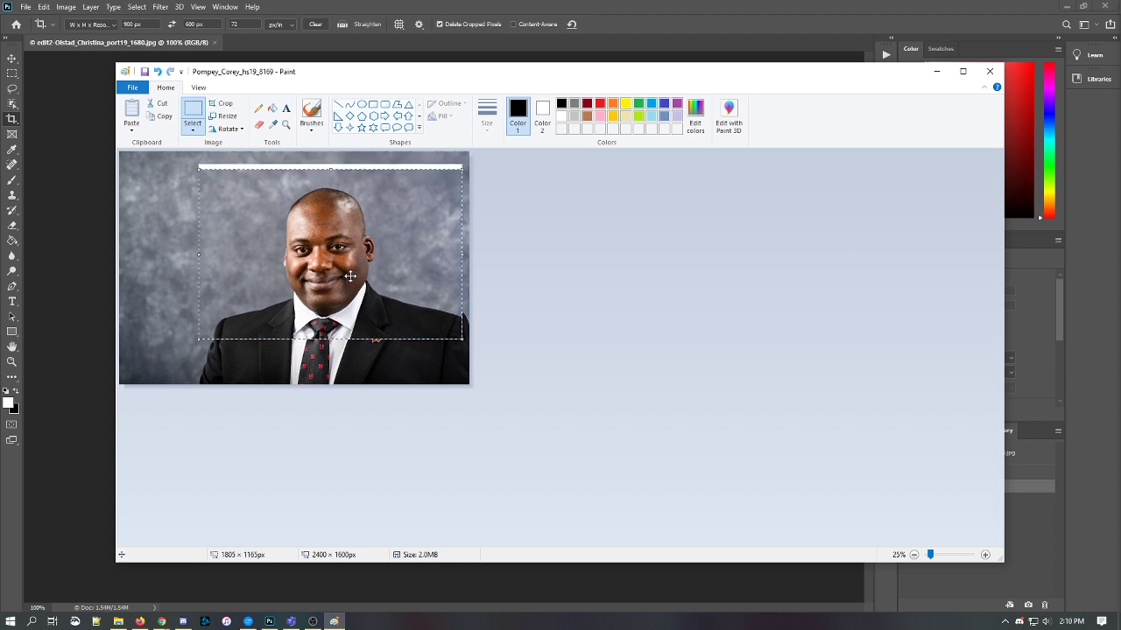
pyautogui.hotkey('ctrl', 'z')
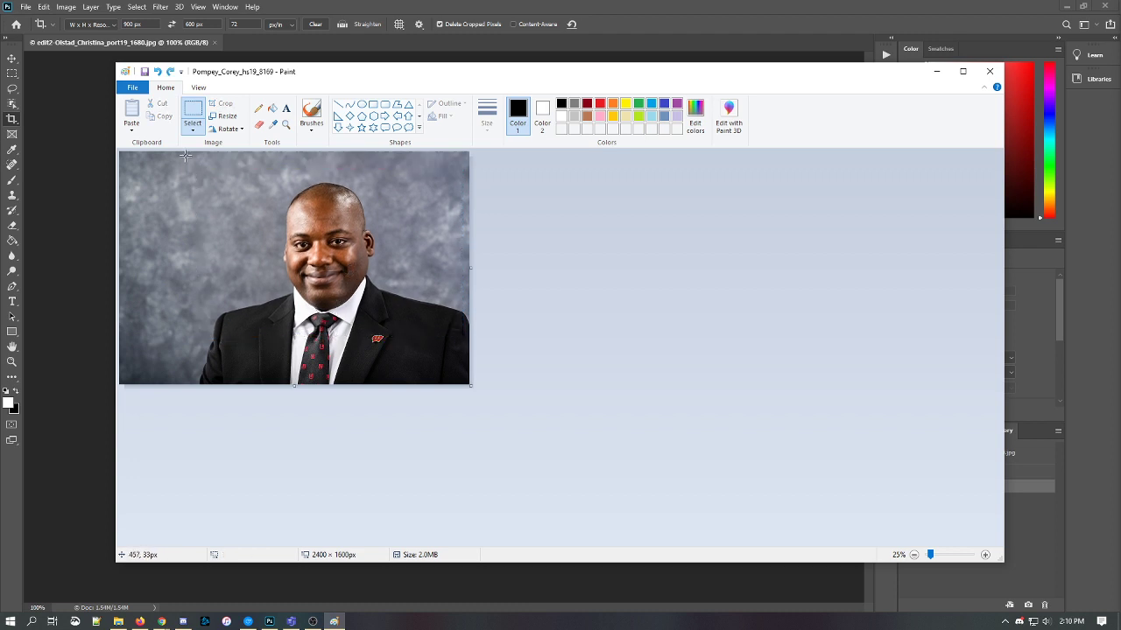
# - Reselect the area excluding the left background and crop the headshot to 1919 × 1551px
pyautogui.moveTo(193, 167); pyautogui.dragTo(481, 389)
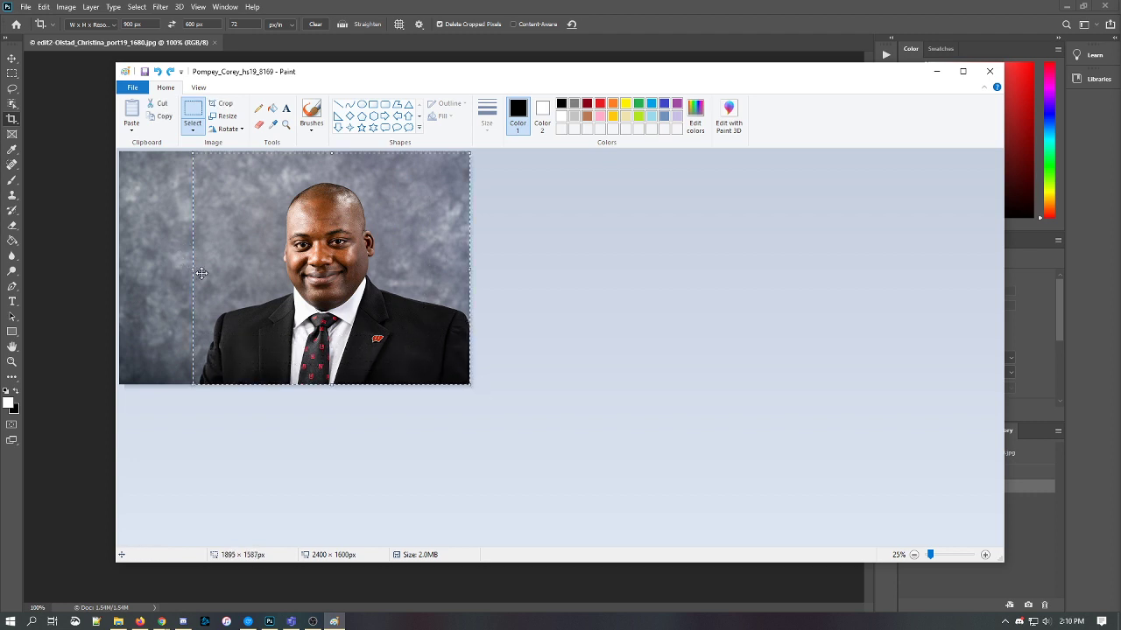
pyautogui.moveTo(194, 269); pyautogui.dragTo(200, 269)
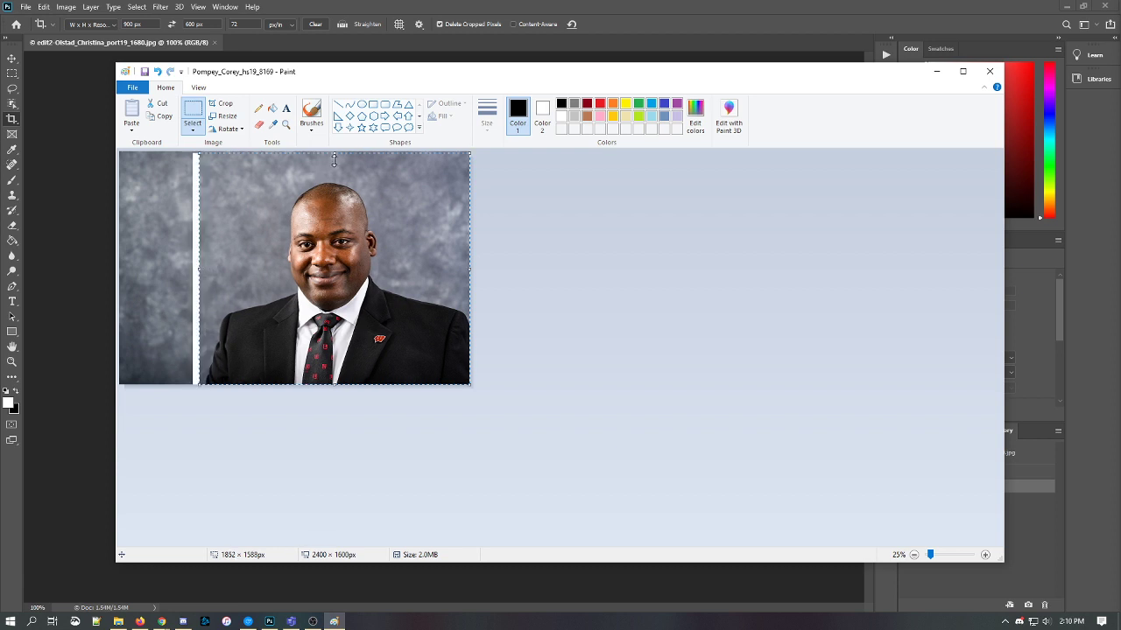
pyautogui.moveTo(333, 153); pyautogui.dragTo(334, 176)
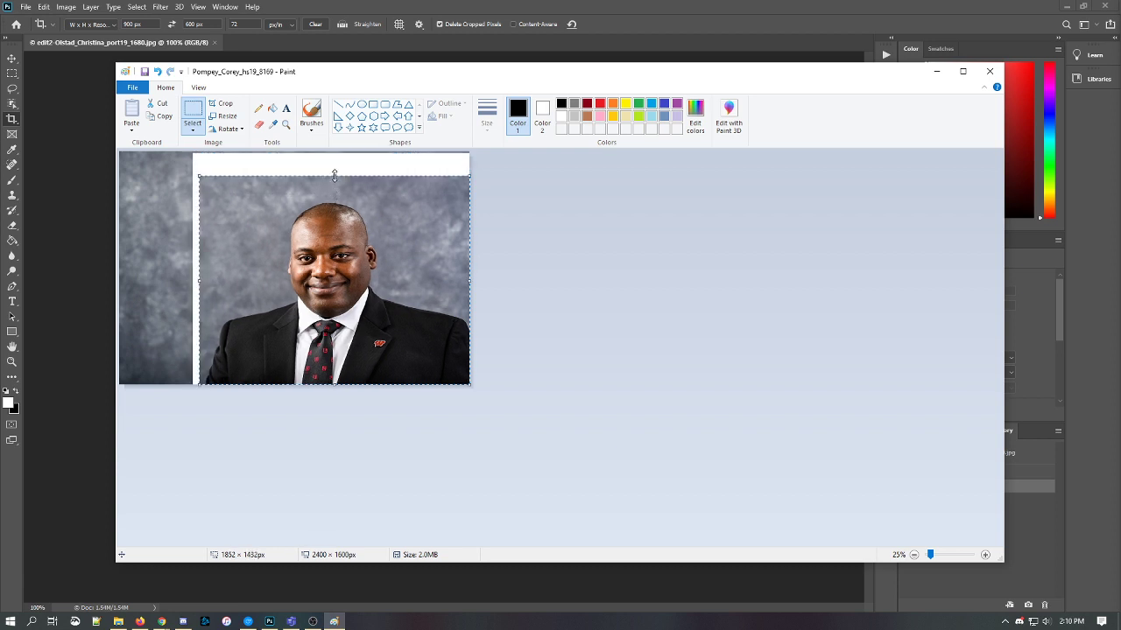
pyautogui.hotkey('ctrl', 'z')
pyautogui.hotkey('ctrl', 'z')
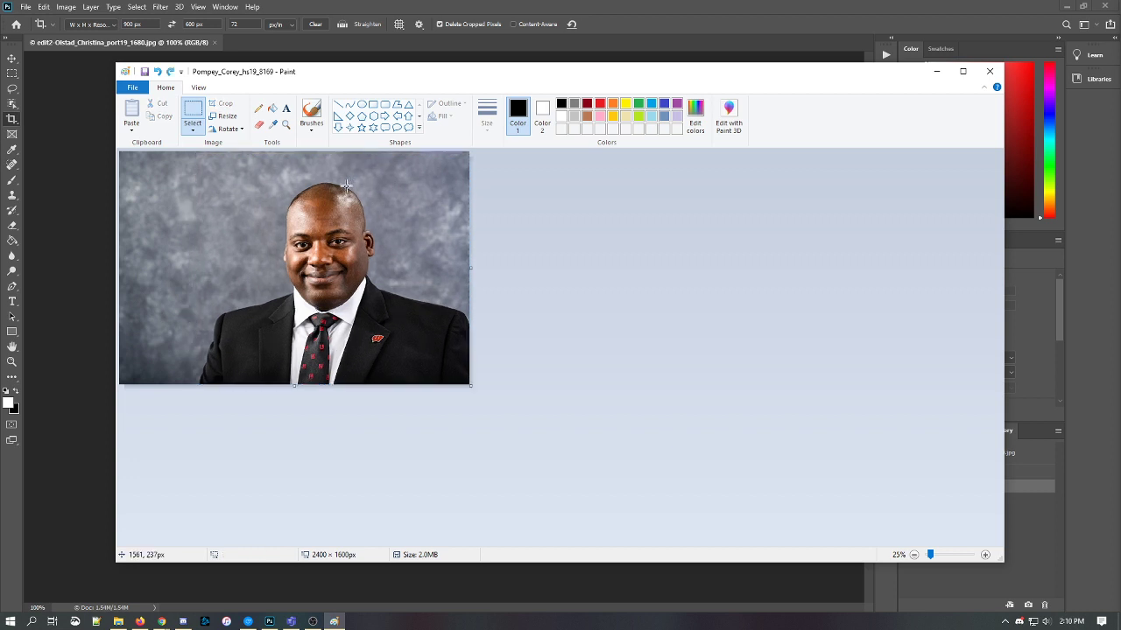
pyautogui.moveTo(189, 158); pyautogui.dragTo(551, 400)
pyautogui.click(225, 105)
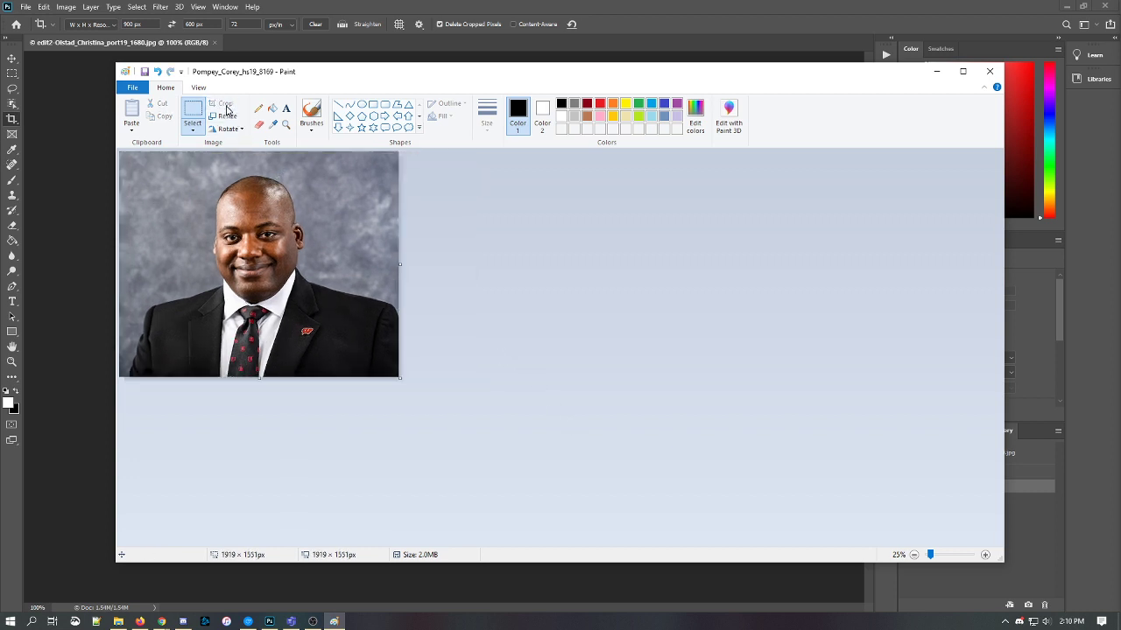